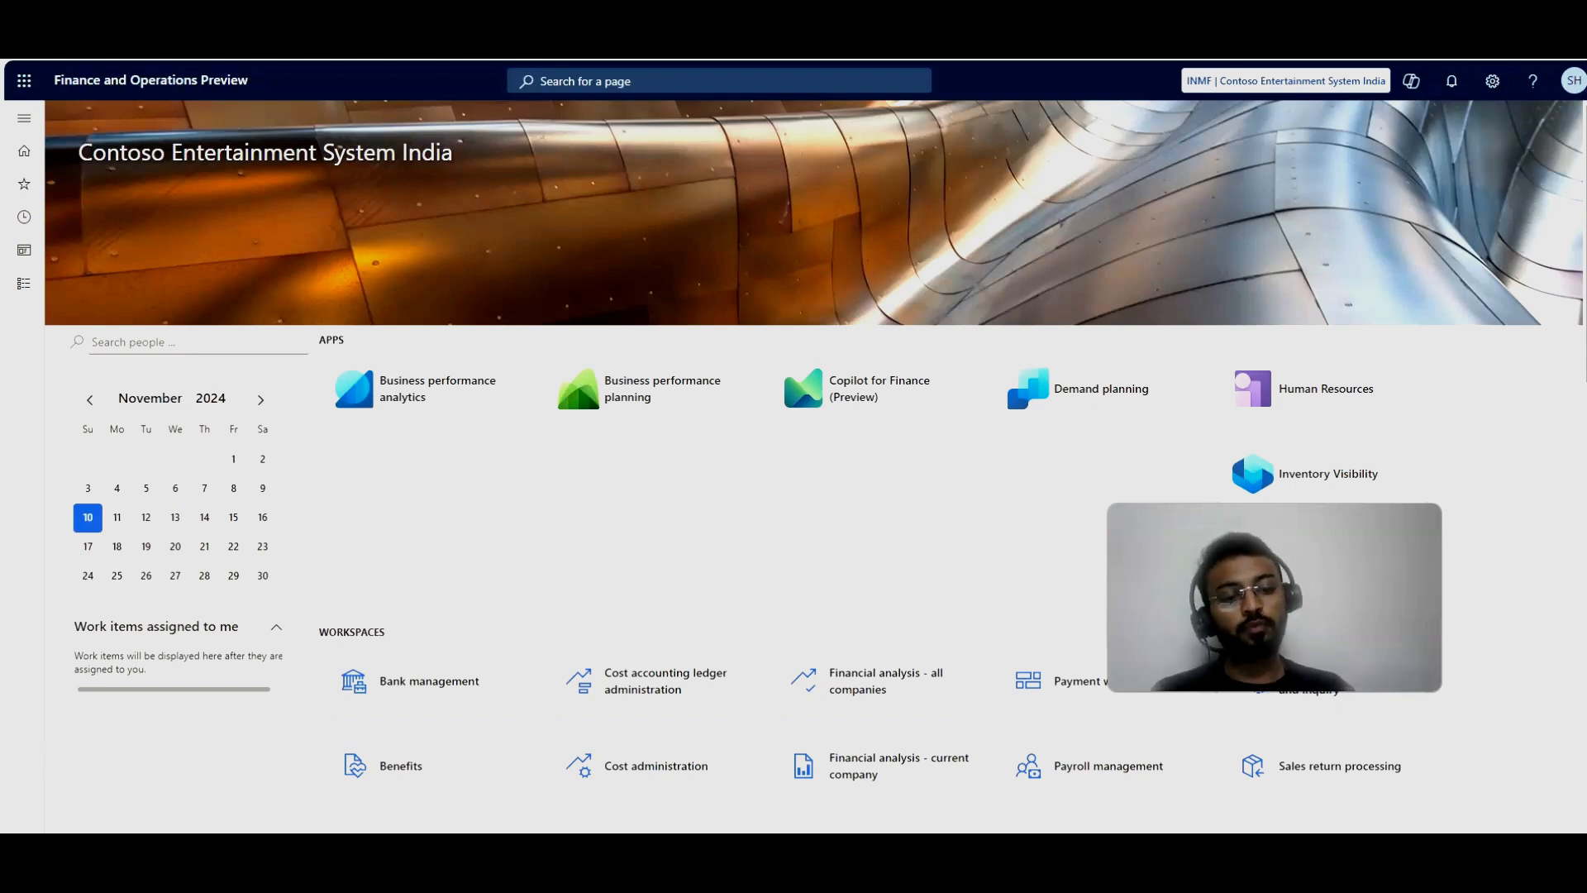
Step: Open the Feature management workspace of the System administration module
{"action": "left_click", "coordinate": [13, 271]}
{"action": "scroll", "coordinate": [37, 579], "scroll_direction": "down", "scroll_amount": 10}
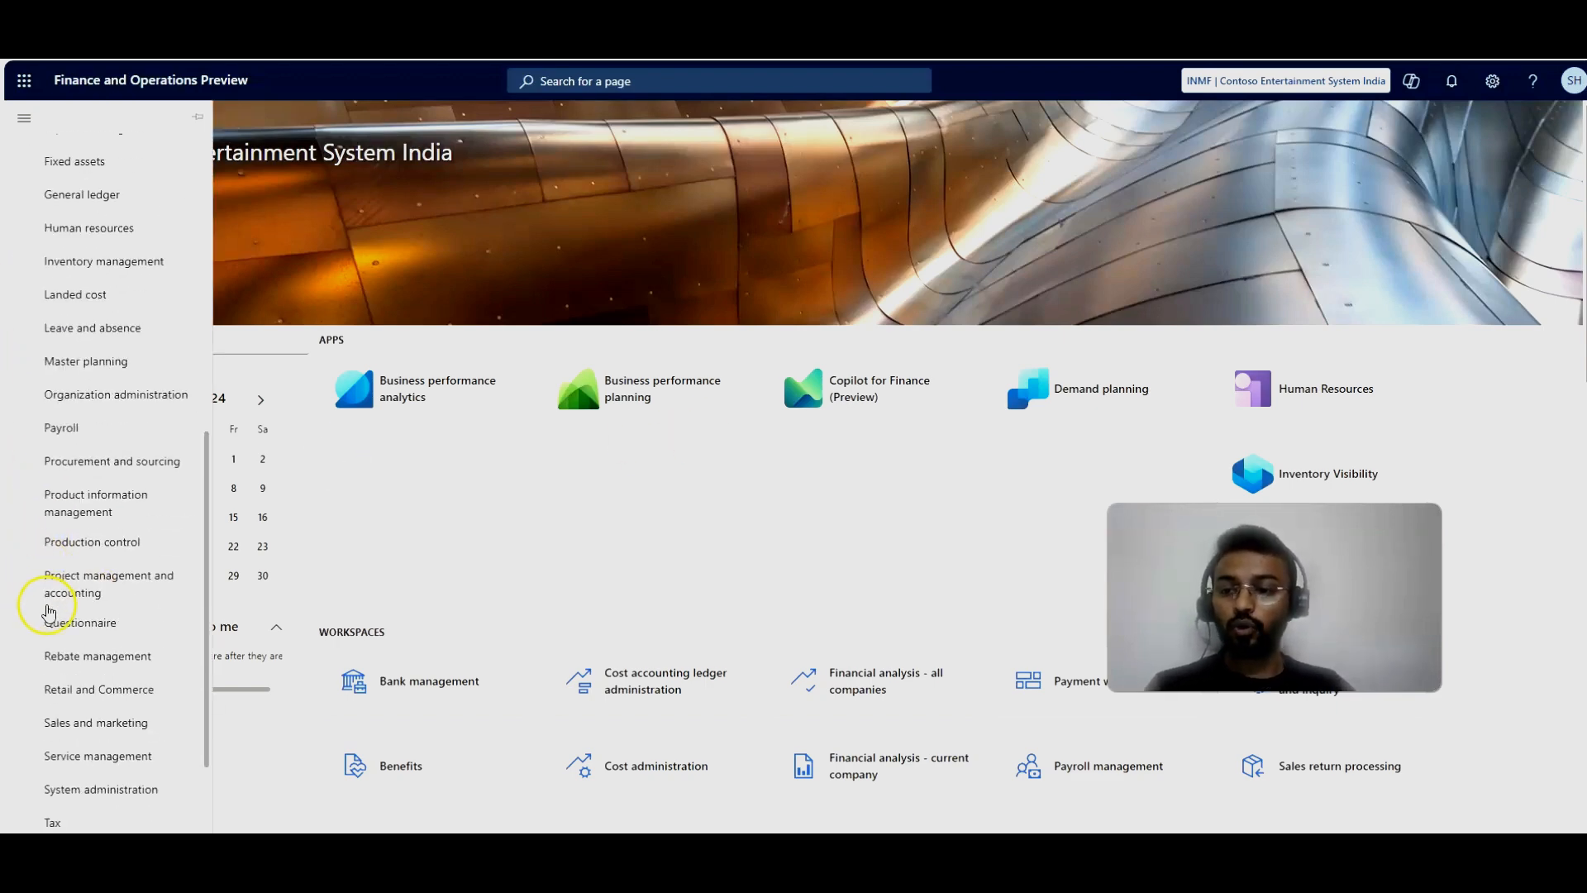
{"action": "scroll", "coordinate": [50, 666], "scroll_direction": "down", "scroll_amount": 1}
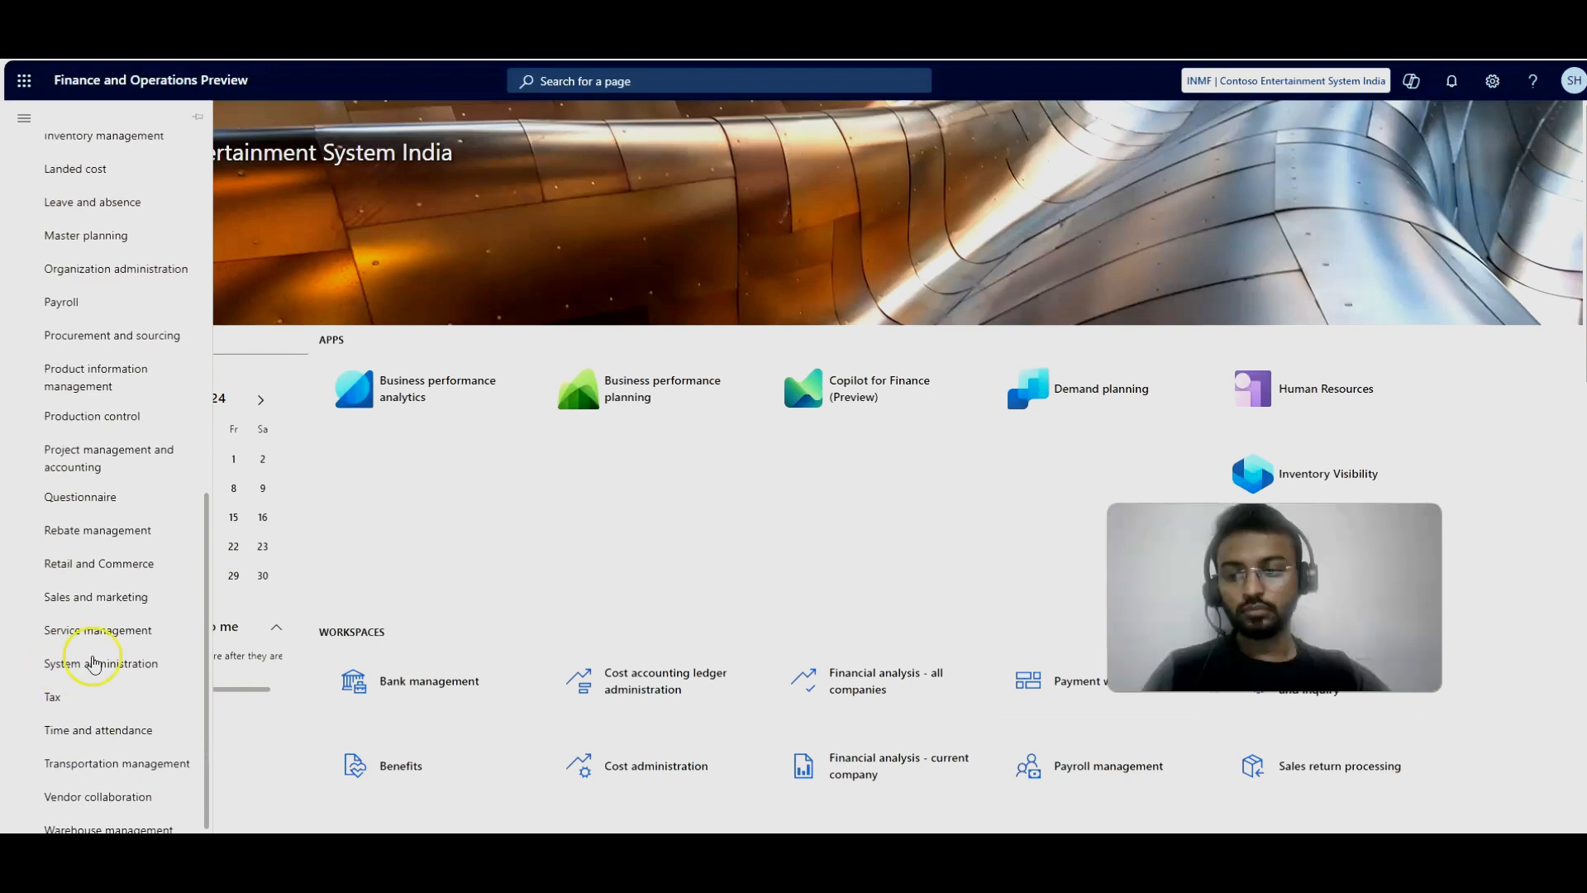
{"action": "left_click", "coordinate": [93, 664]}
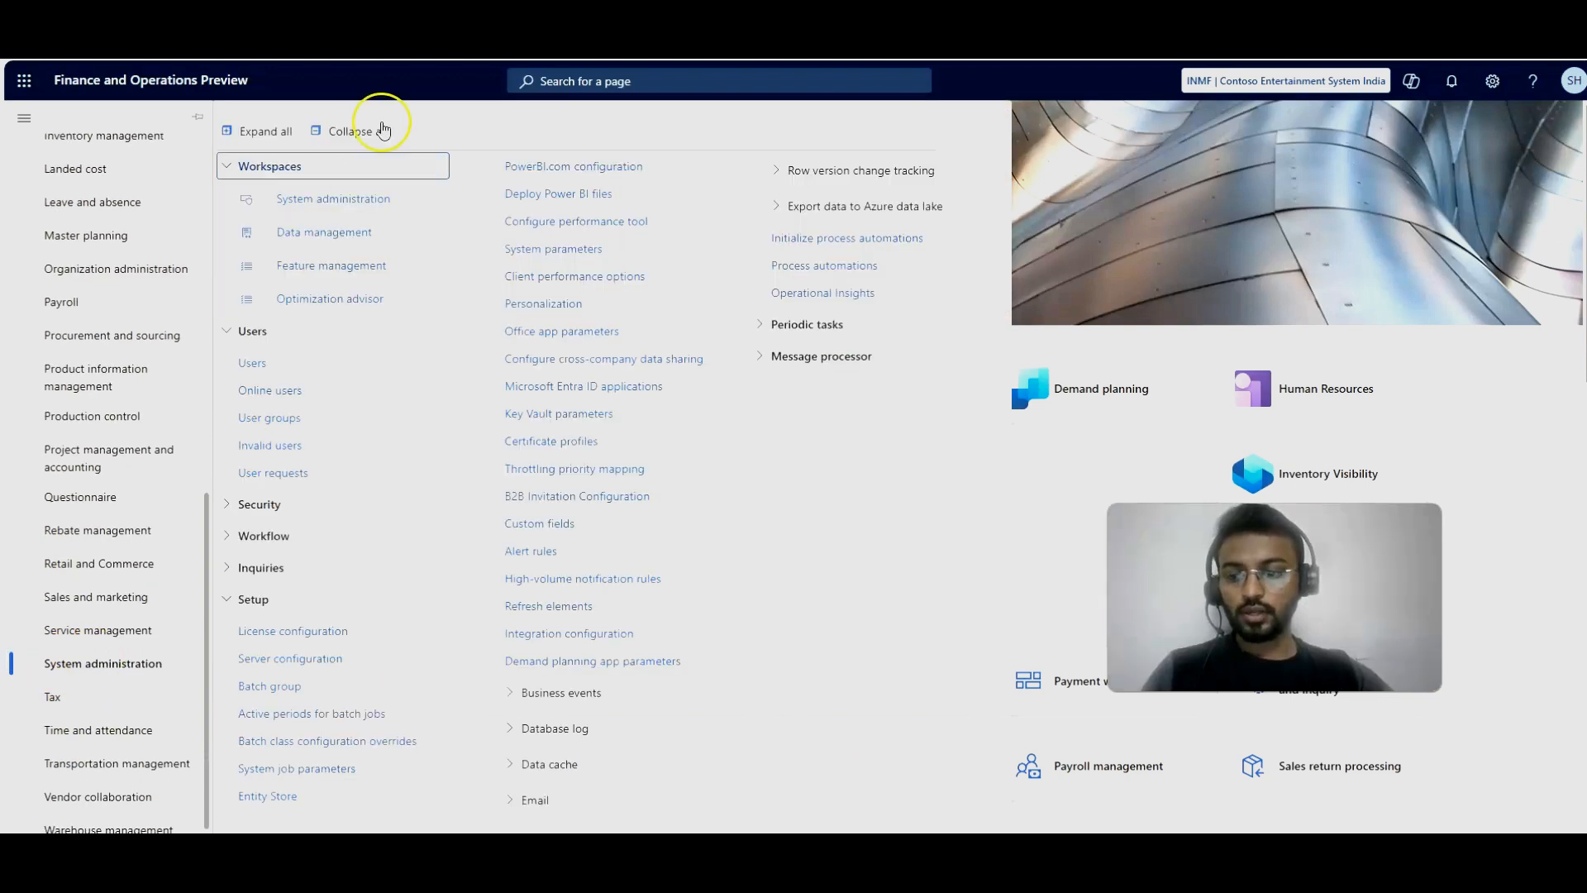
{"action": "left_click", "coordinate": [337, 266]}
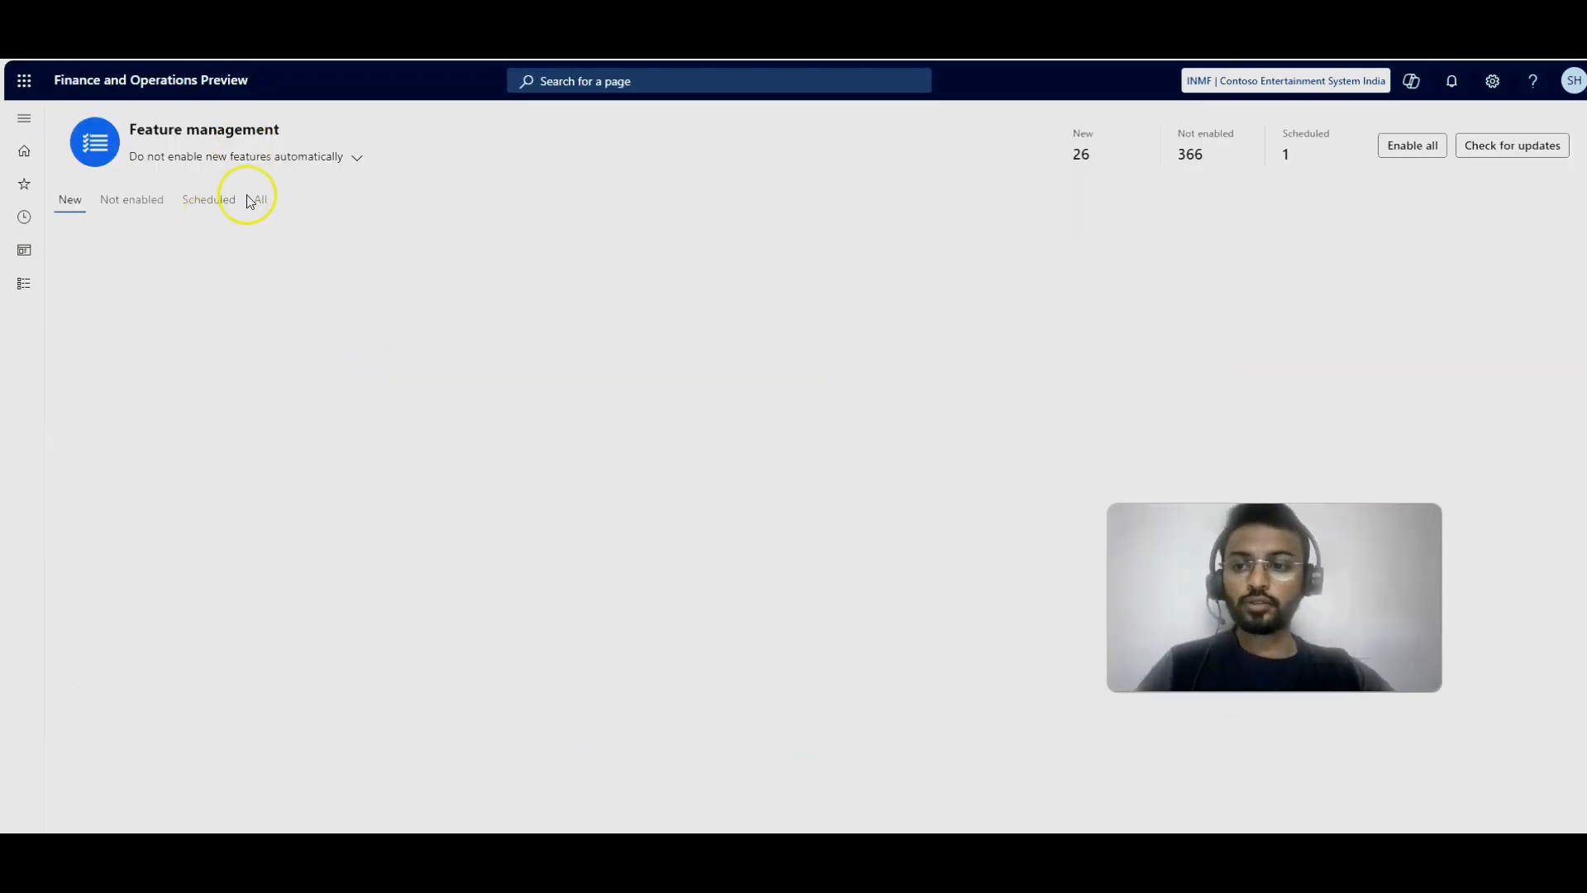
Step: List all features and select Modern bank reconciliation to check its status and details
{"action": "left_click", "coordinate": [262, 199]}
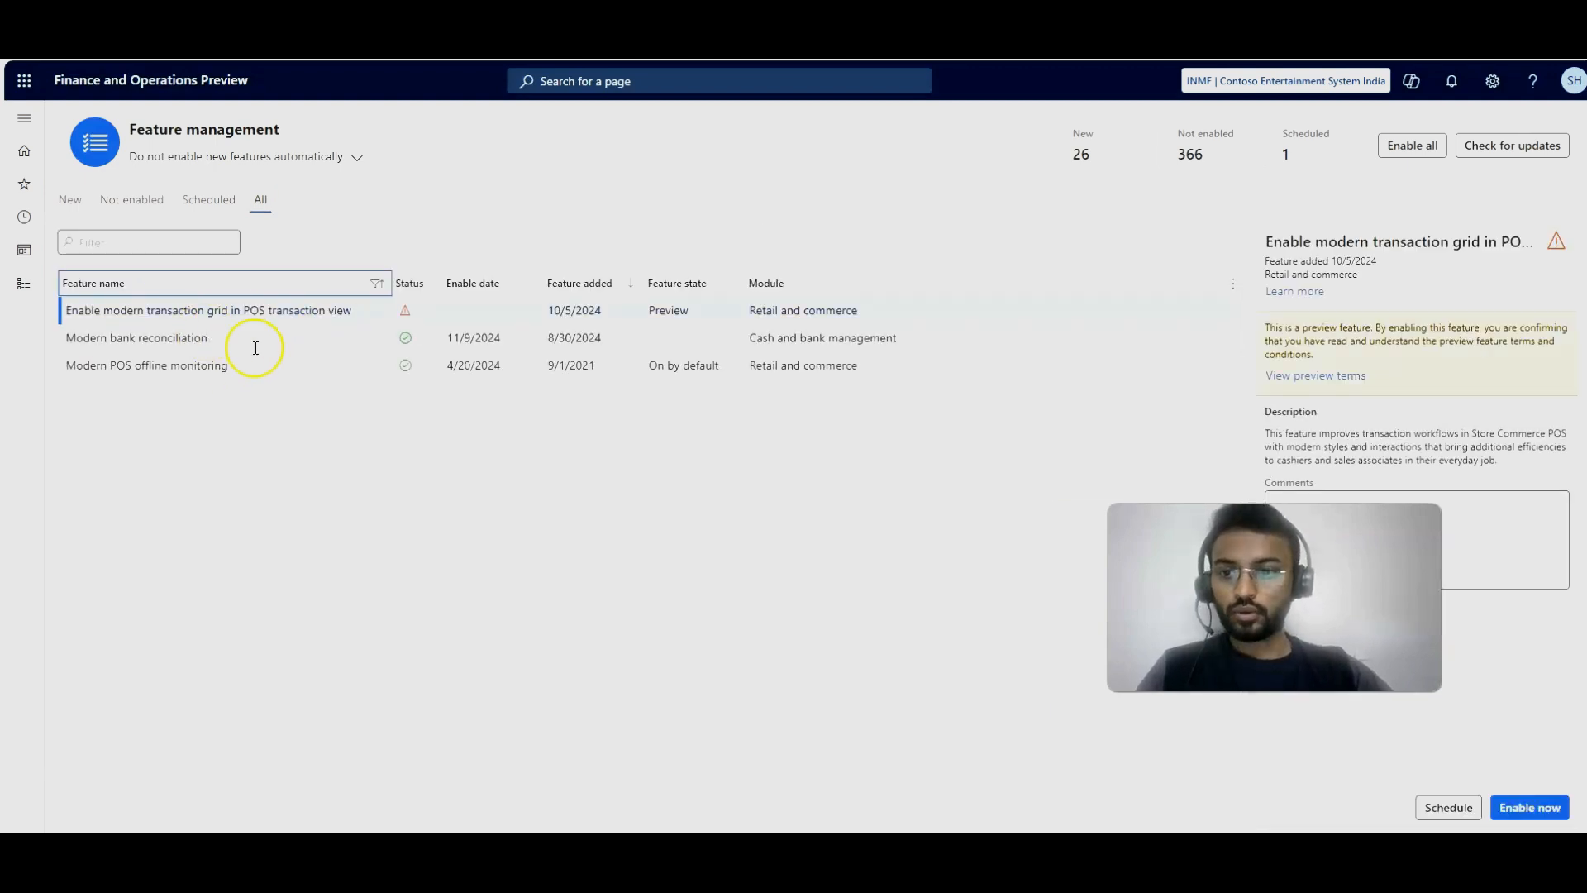
{"action": "left_click", "coordinate": [235, 346]}
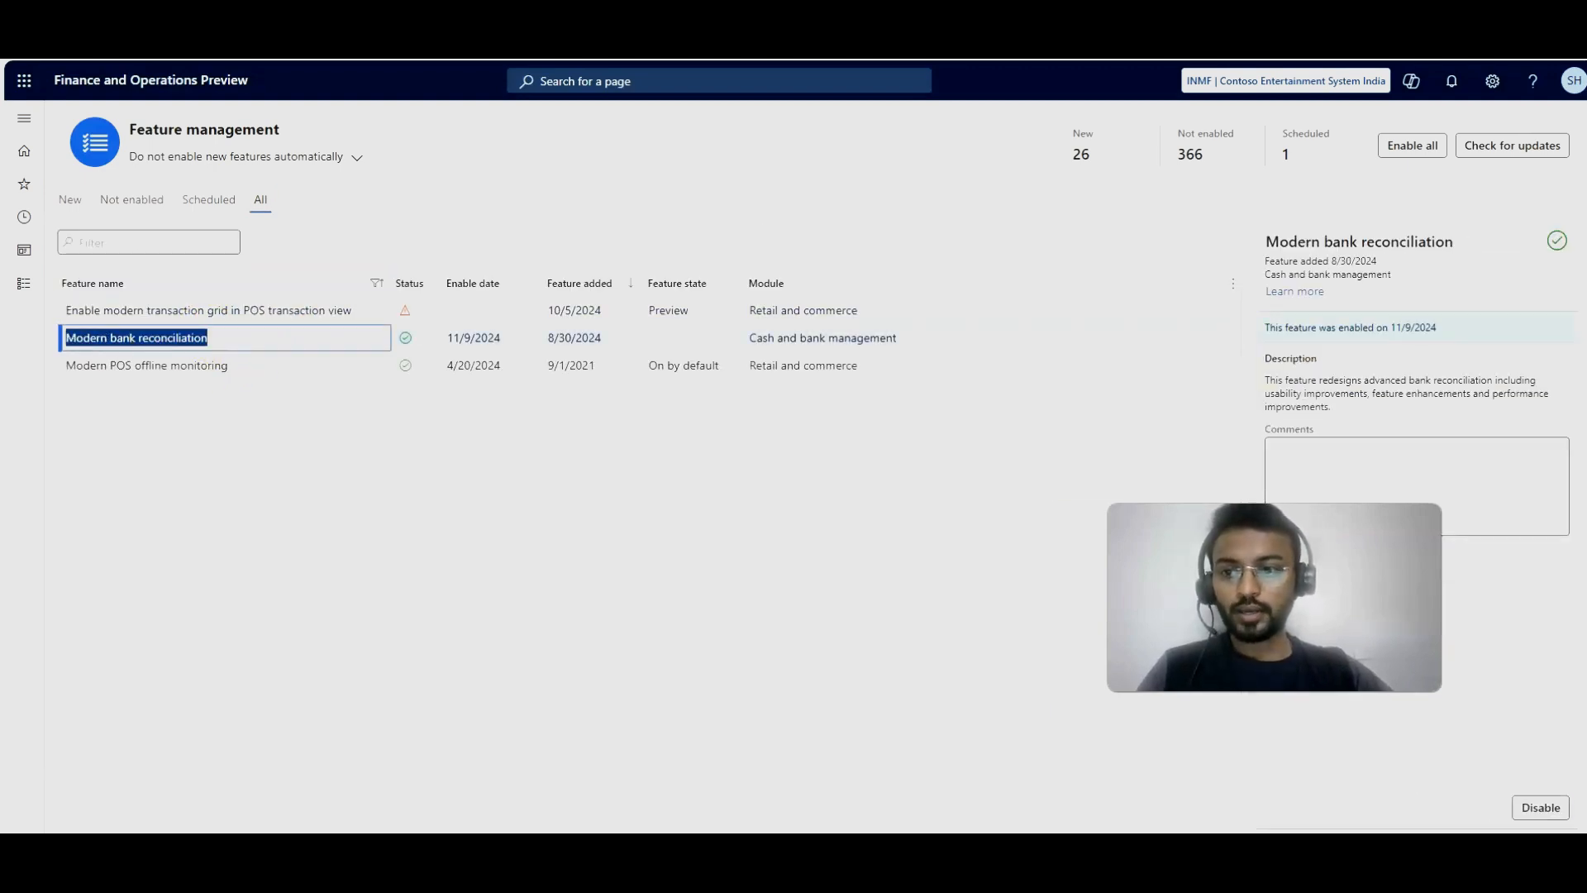
{"action": "left_click", "coordinate": [273, 338]}
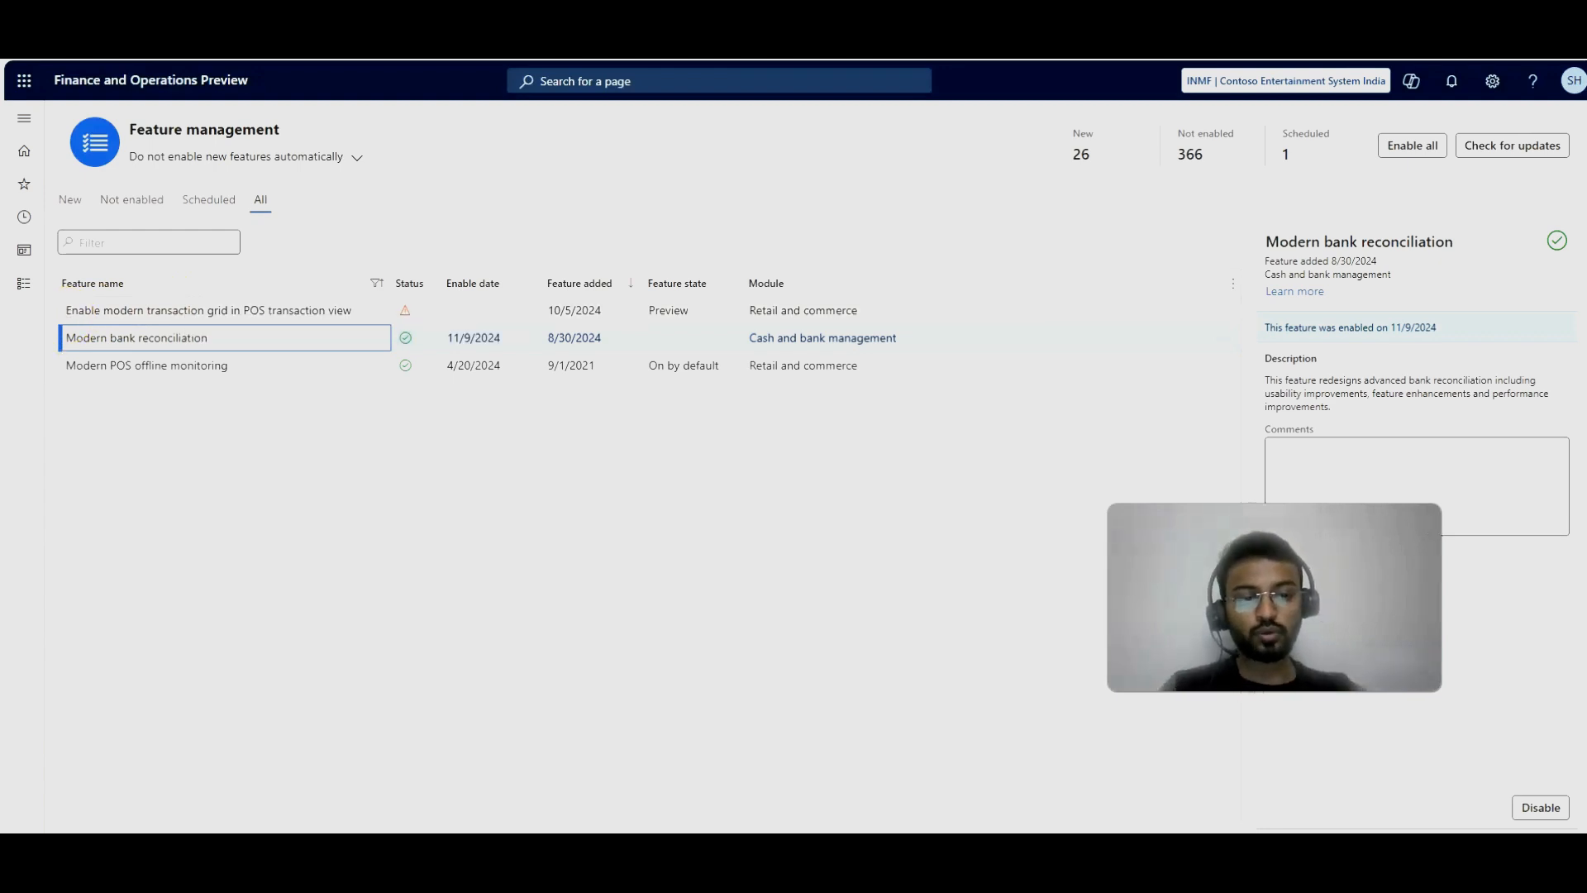
Step: Open the ICICI Bank account in Cash and bank management and review its Reconciliation settings
{"action": "left_click", "coordinate": [14, 301]}
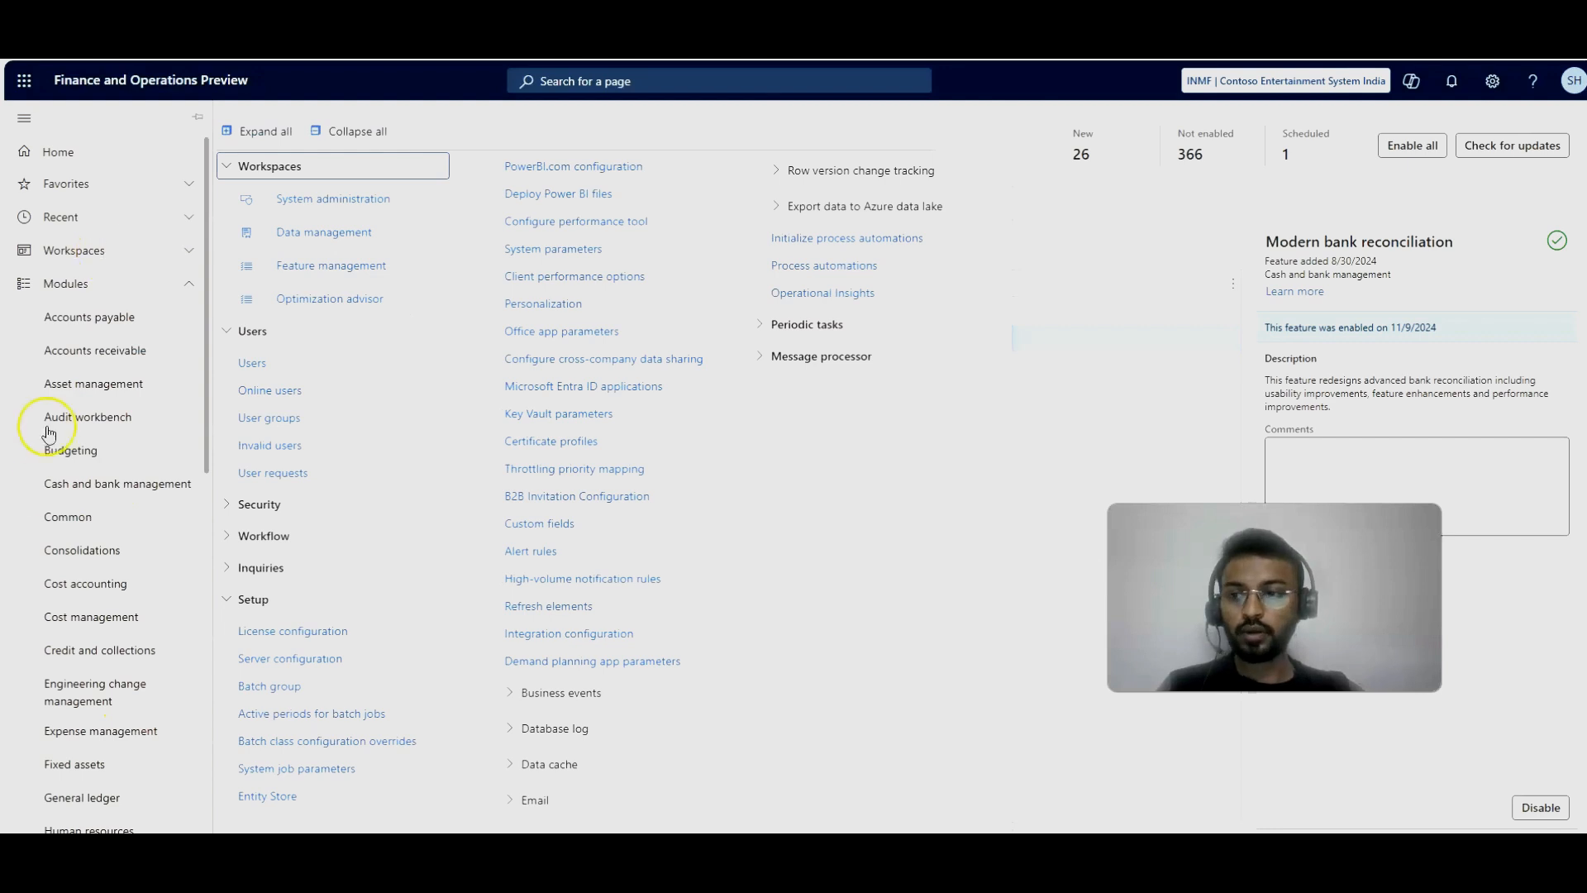
{"action": "left_click", "coordinate": [51, 485]}
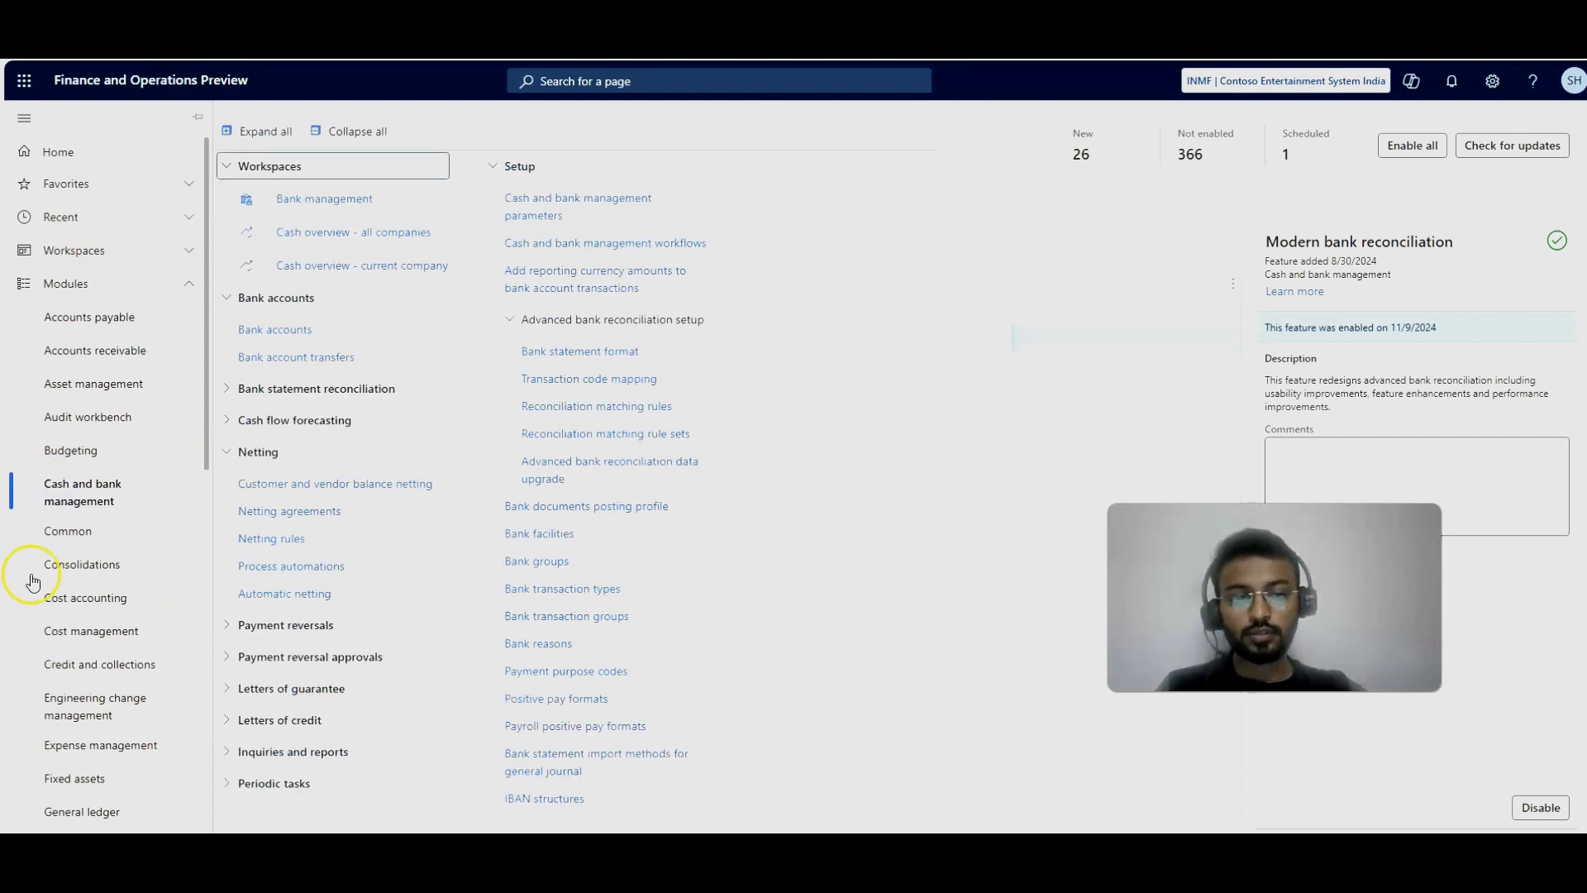
{"action": "left_click", "coordinate": [299, 329]}
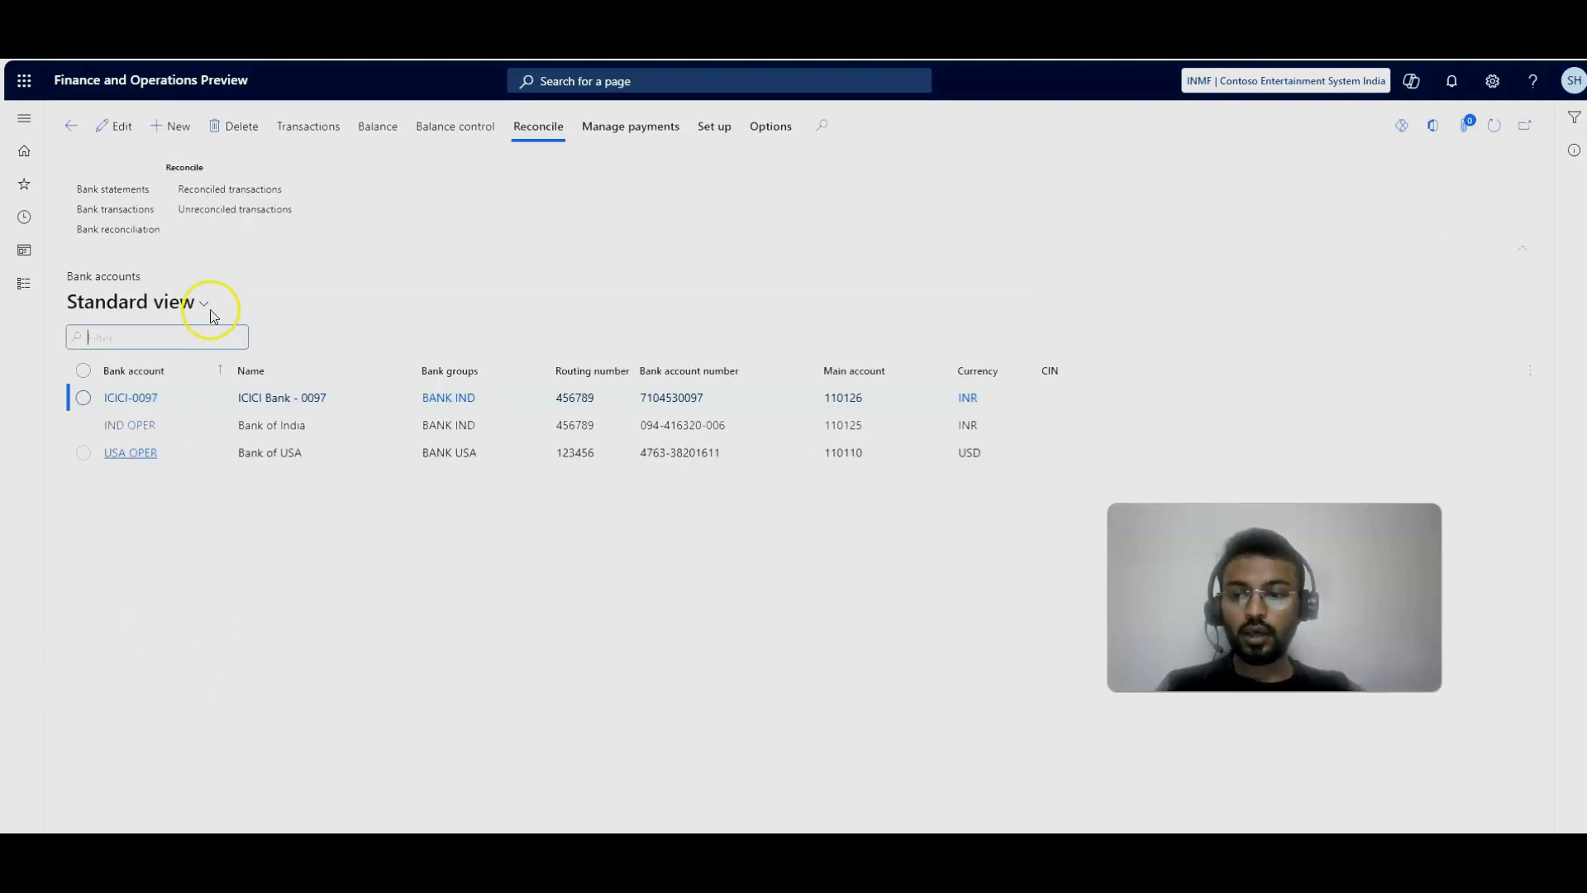
{"action": "left_click", "coordinate": [141, 398]}
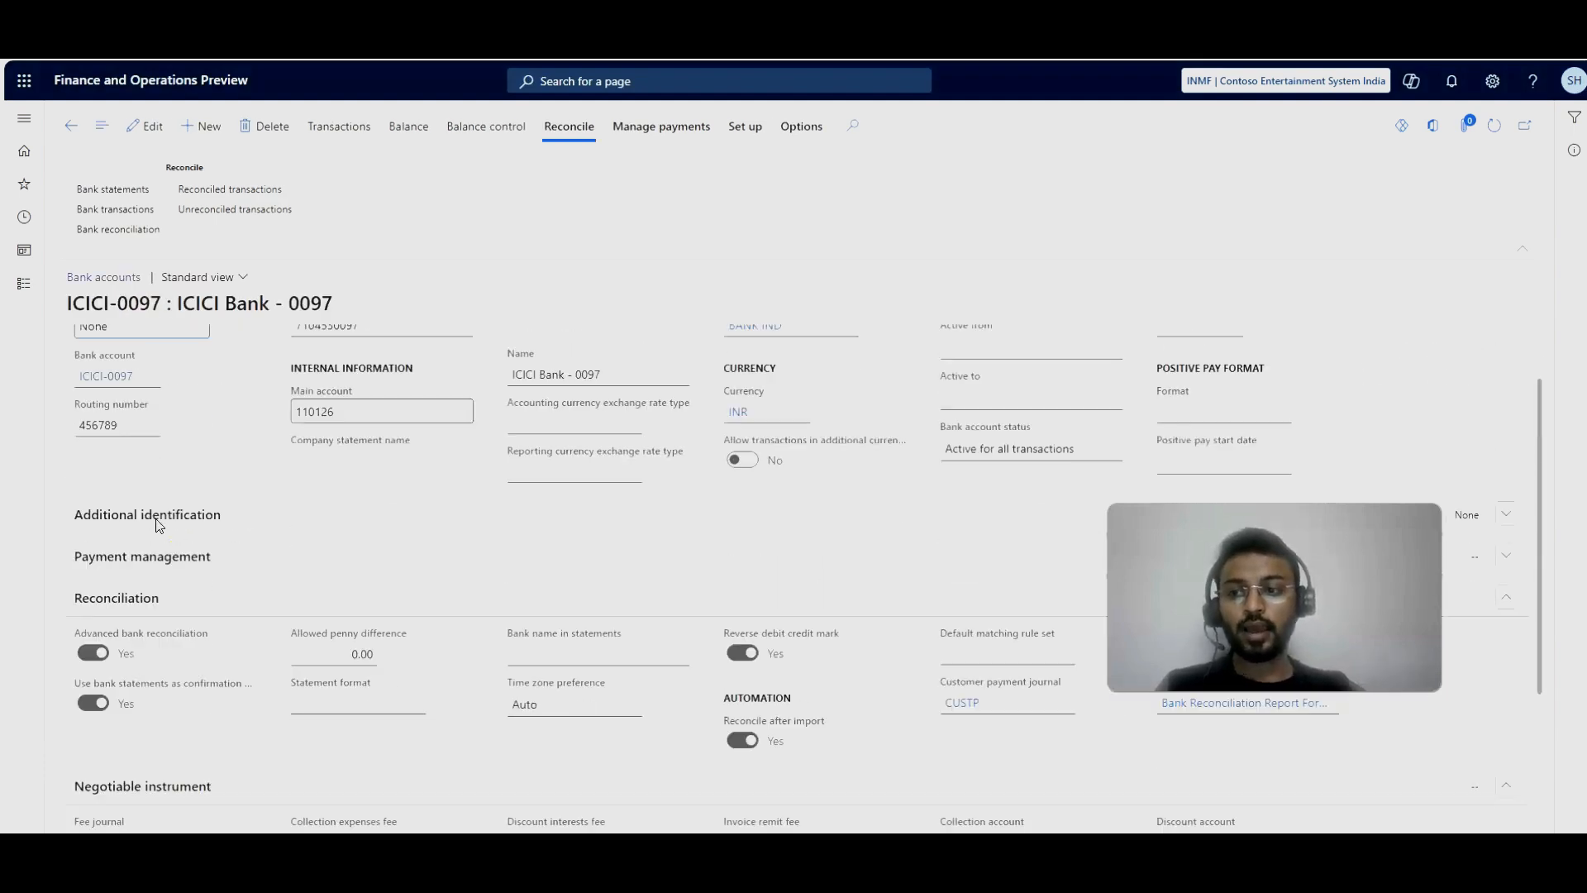
{"action": "scroll", "coordinate": [116, 595], "scroll_direction": "down", "scroll_amount": 3}
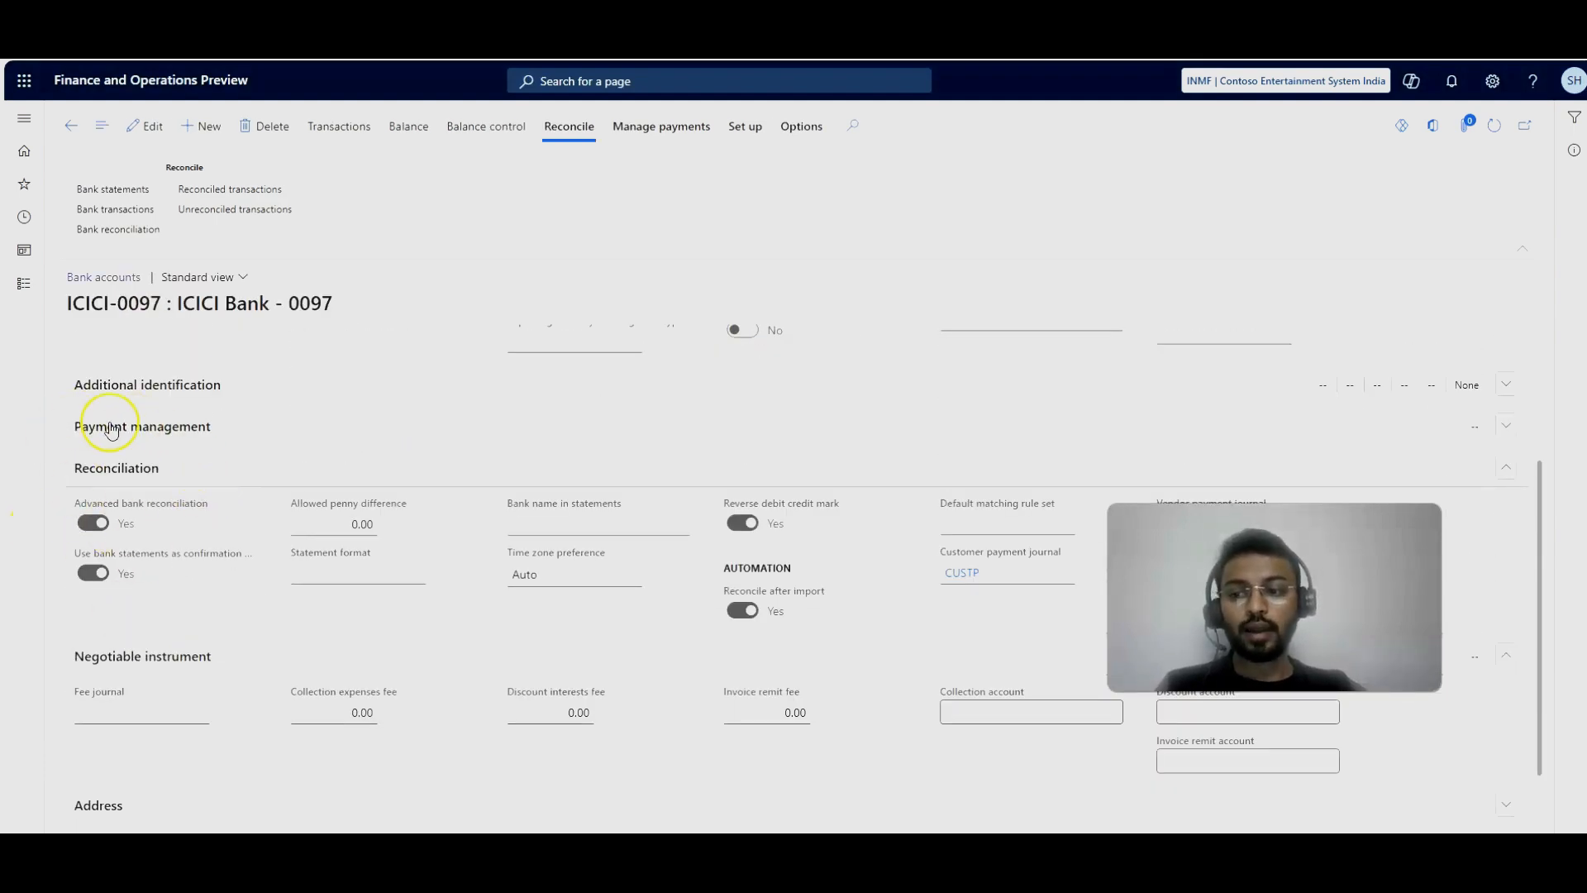
{"action": "mouse_move", "coordinate": [88, 549]}
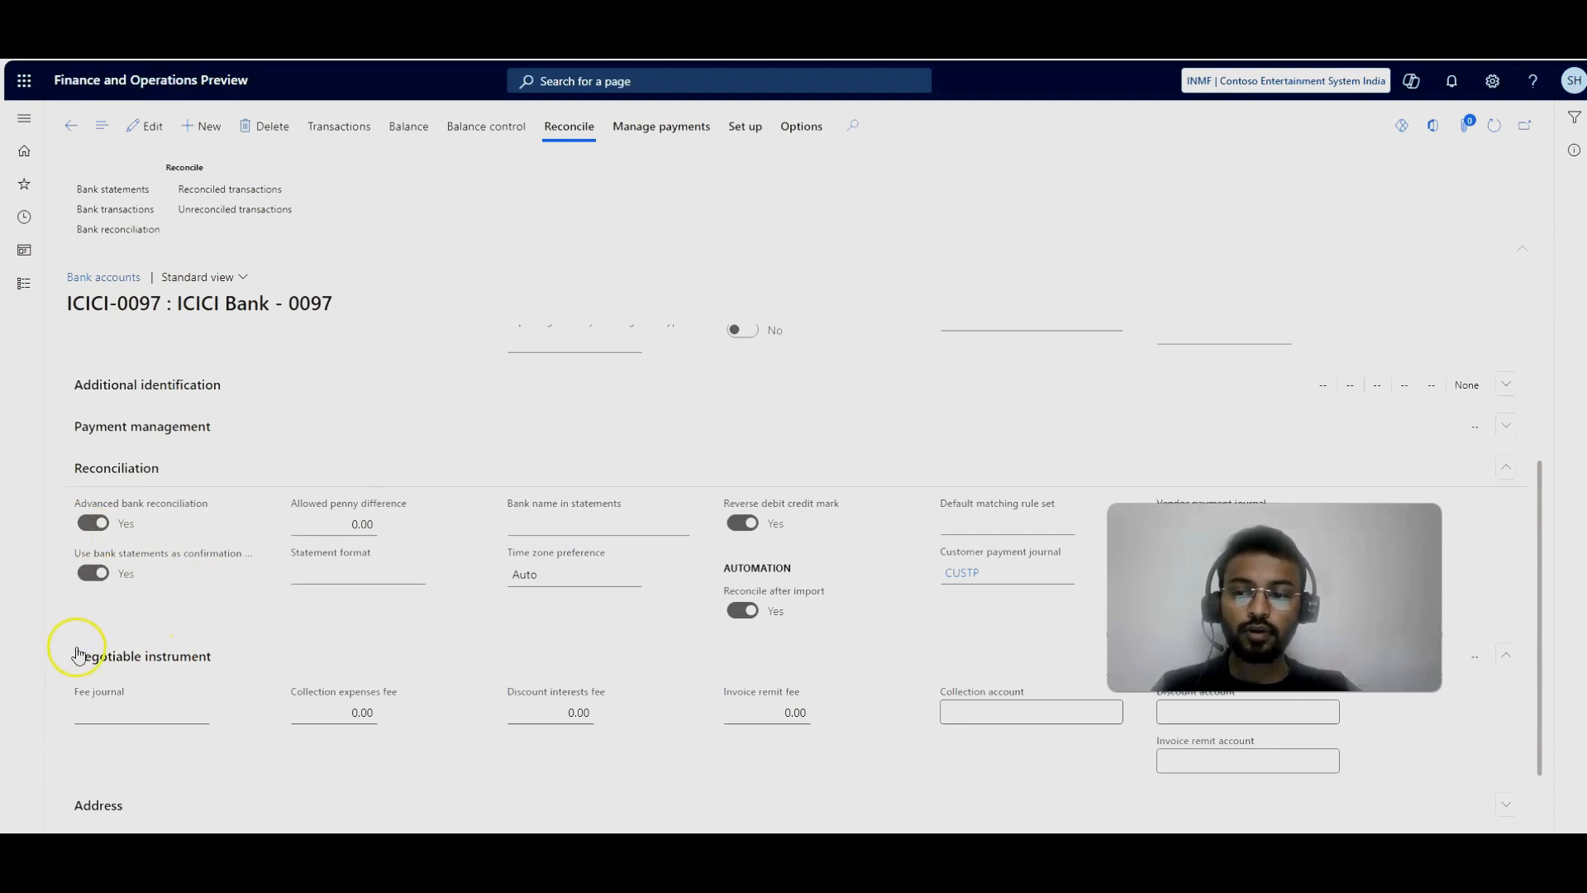
{"action": "mouse_move", "coordinate": [208, 561]}
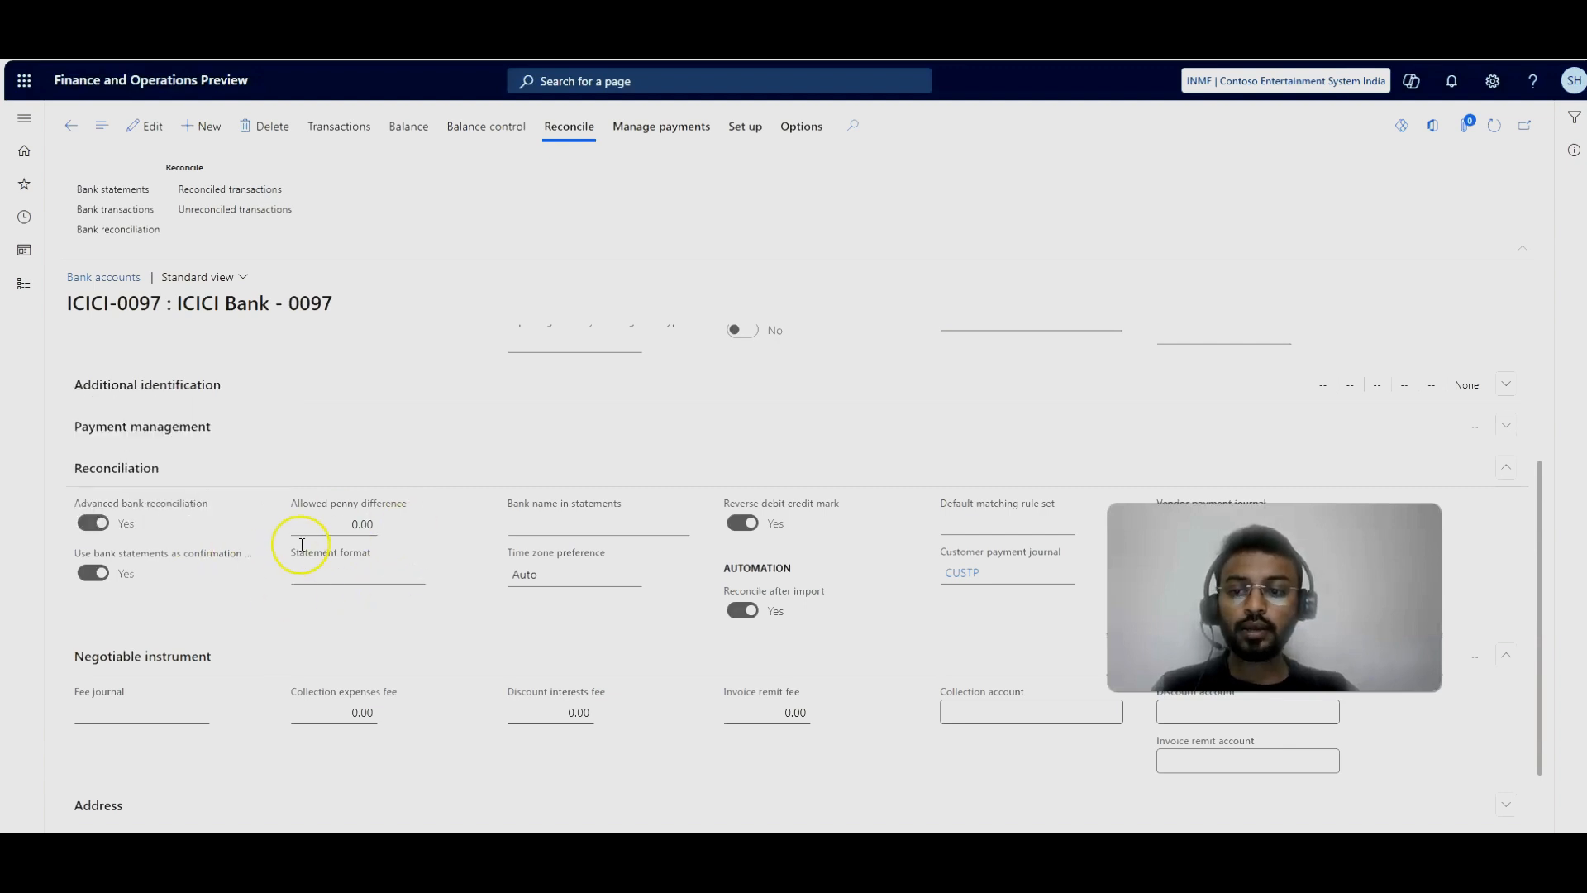
Step: Set the ICICI Bank account's statement format to ICICI
{"action": "left_click", "coordinate": [417, 574]}
{"action": "left_click", "coordinate": [417, 572]}
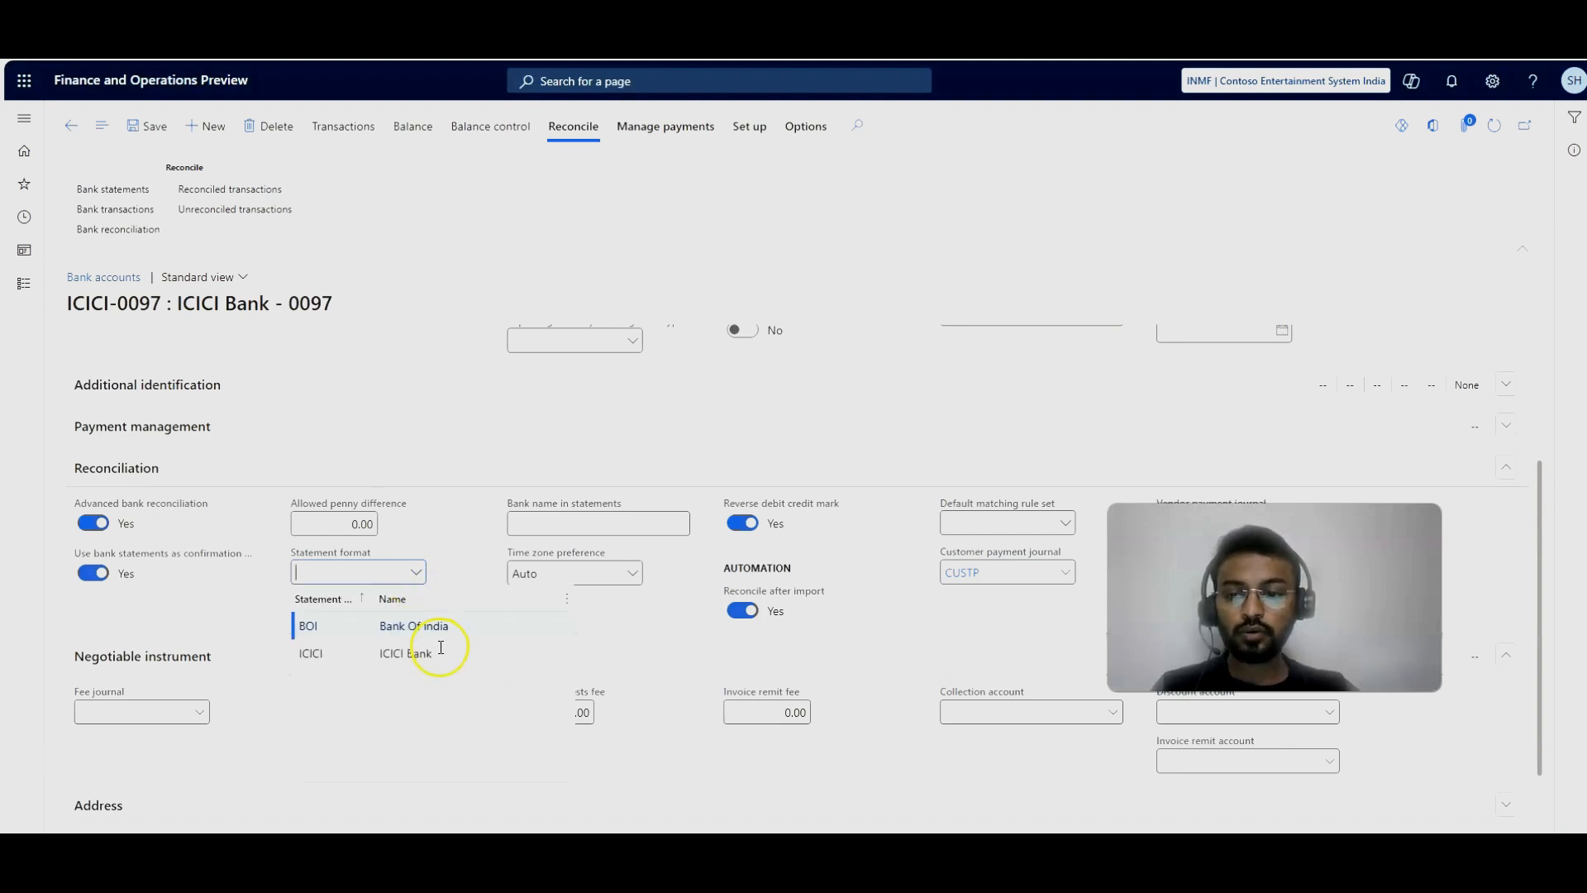
{"action": "left_click", "coordinate": [382, 653]}
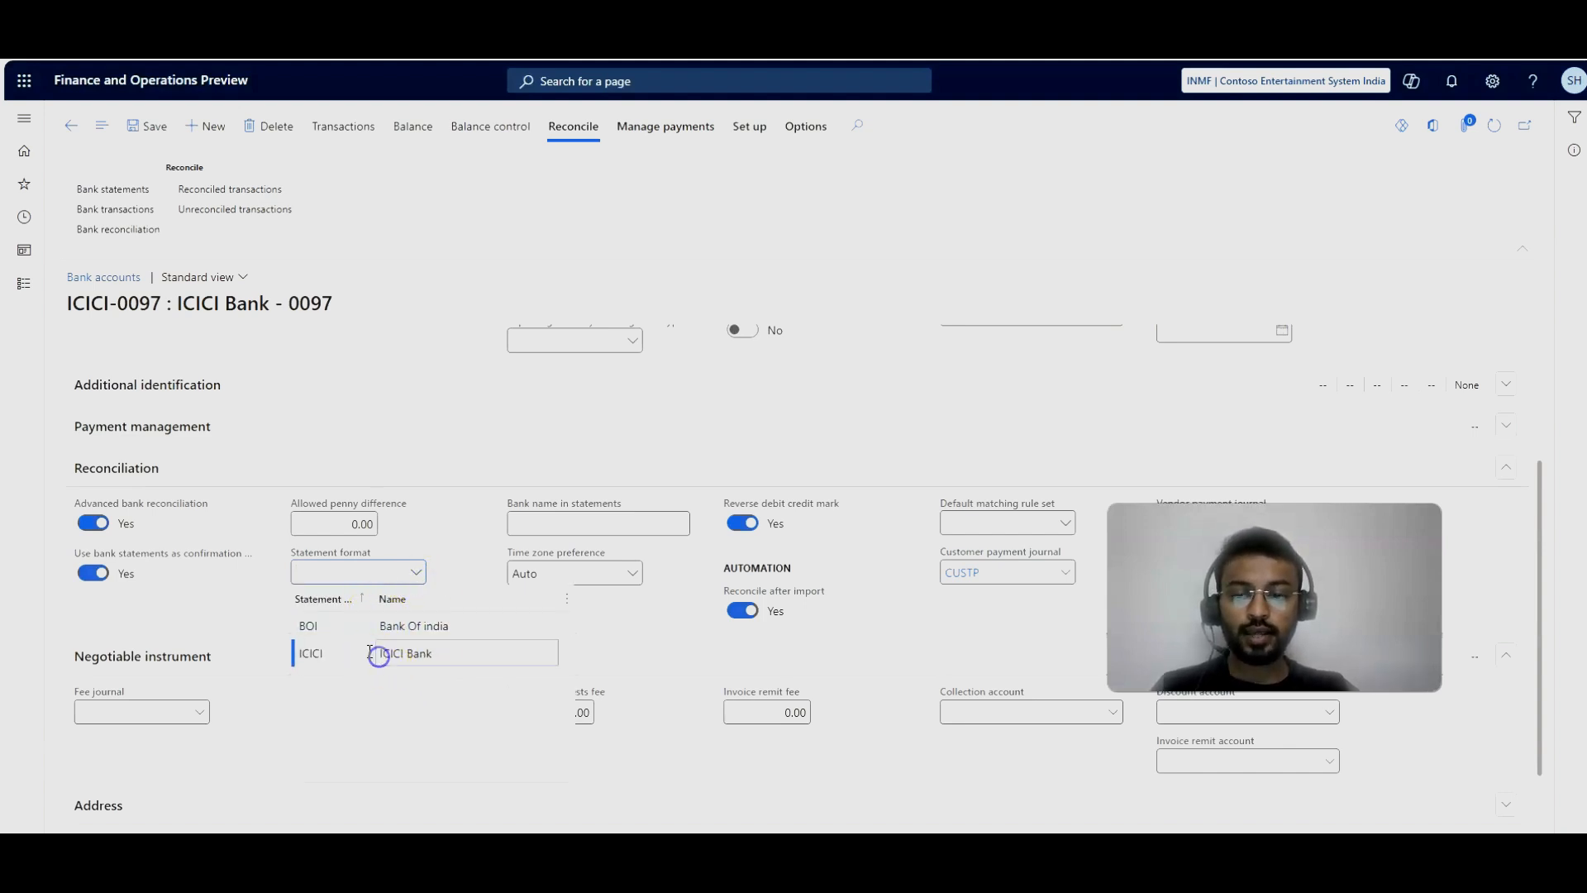
{"action": "left_click", "coordinate": [311, 654]}
{"action": "left_click", "coordinate": [443, 649]}
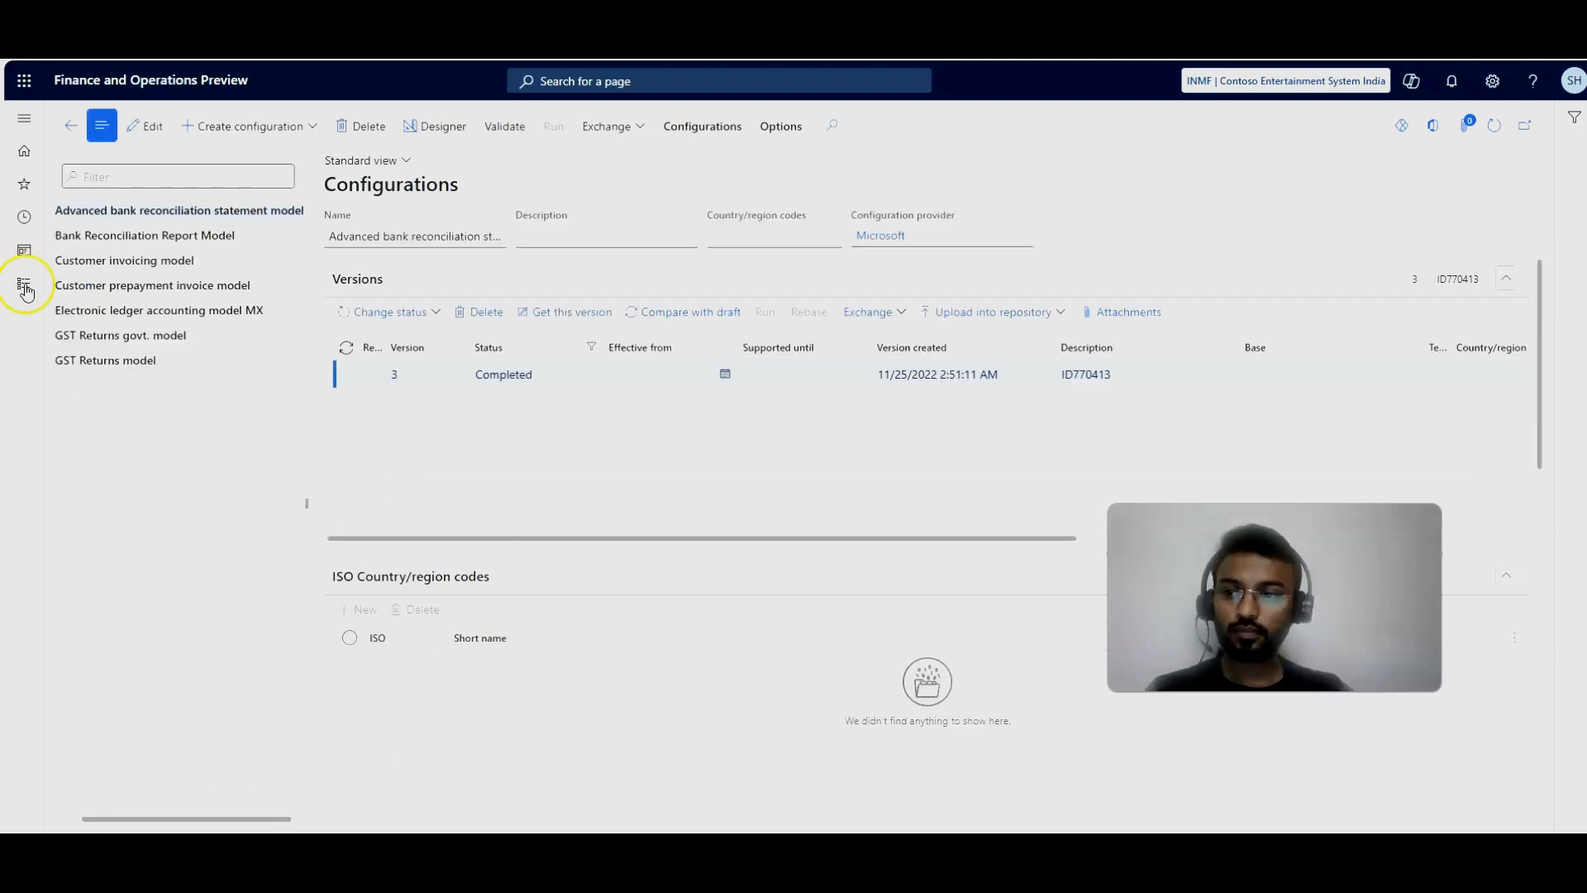
Step: Look through the list of workspaces for Electronic reporting
{"action": "left_click", "coordinate": [23, 284]}
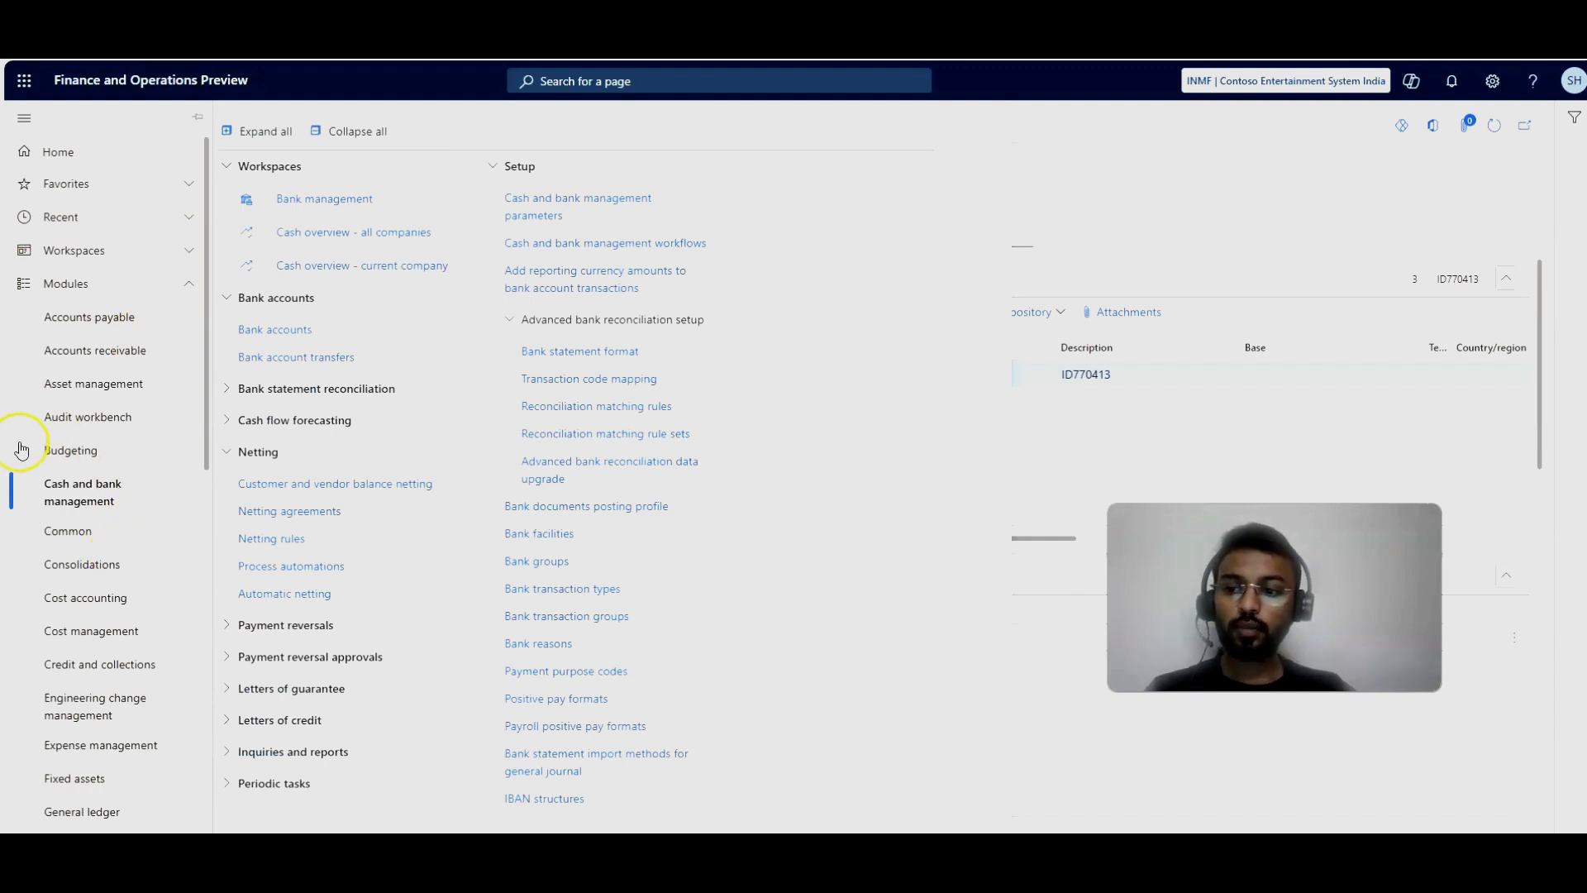
{"action": "left_click", "coordinate": [93, 248]}
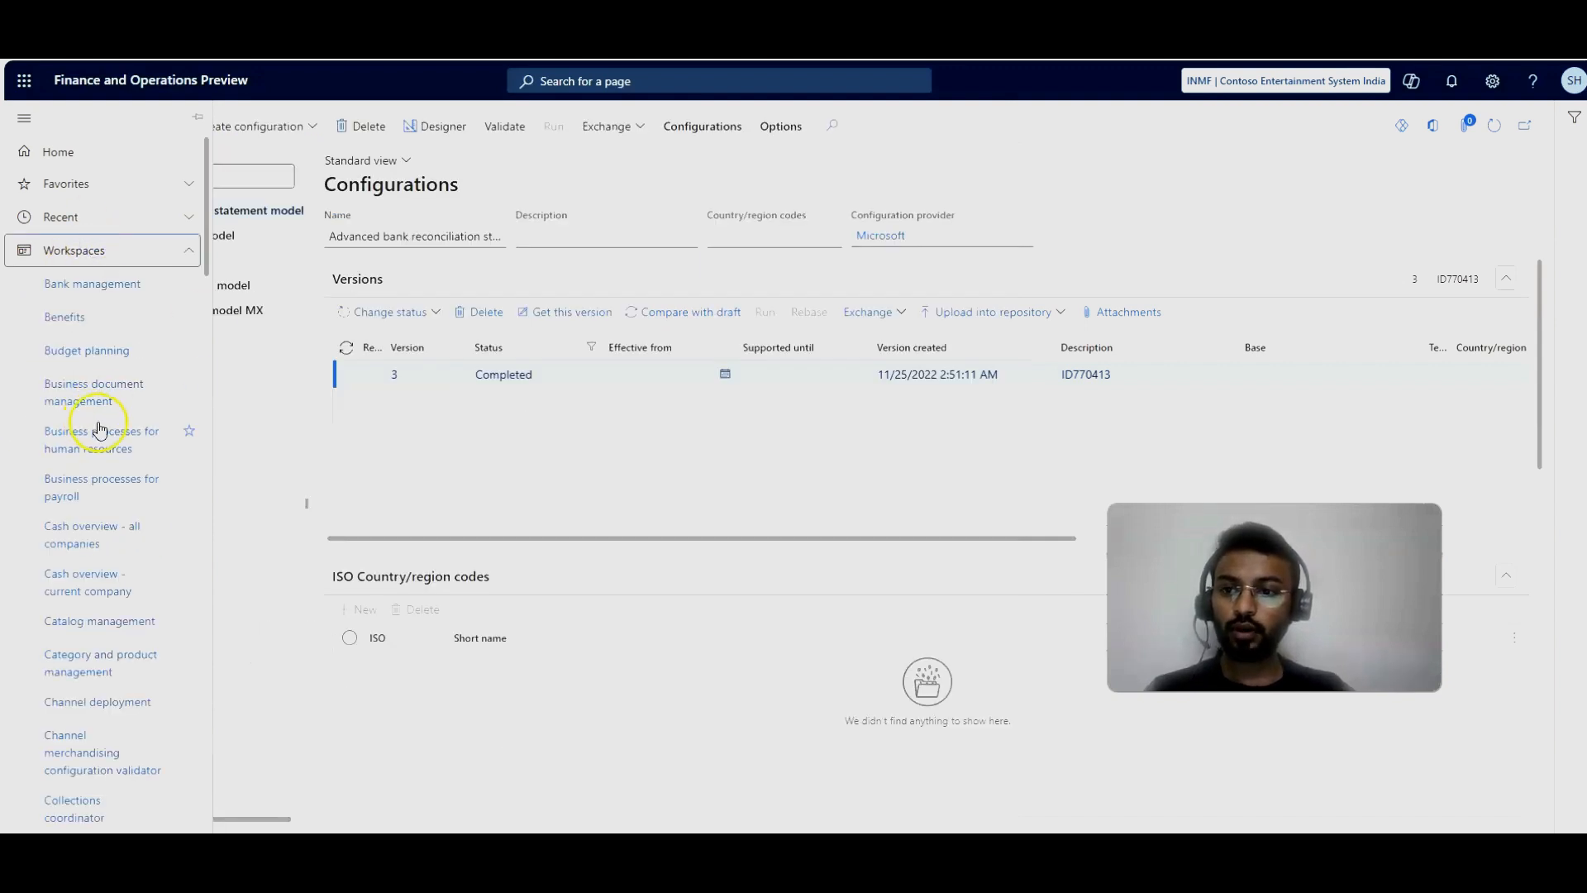
{"action": "scroll", "coordinate": [99, 496], "scroll_direction": "down", "scroll_amount": 10}
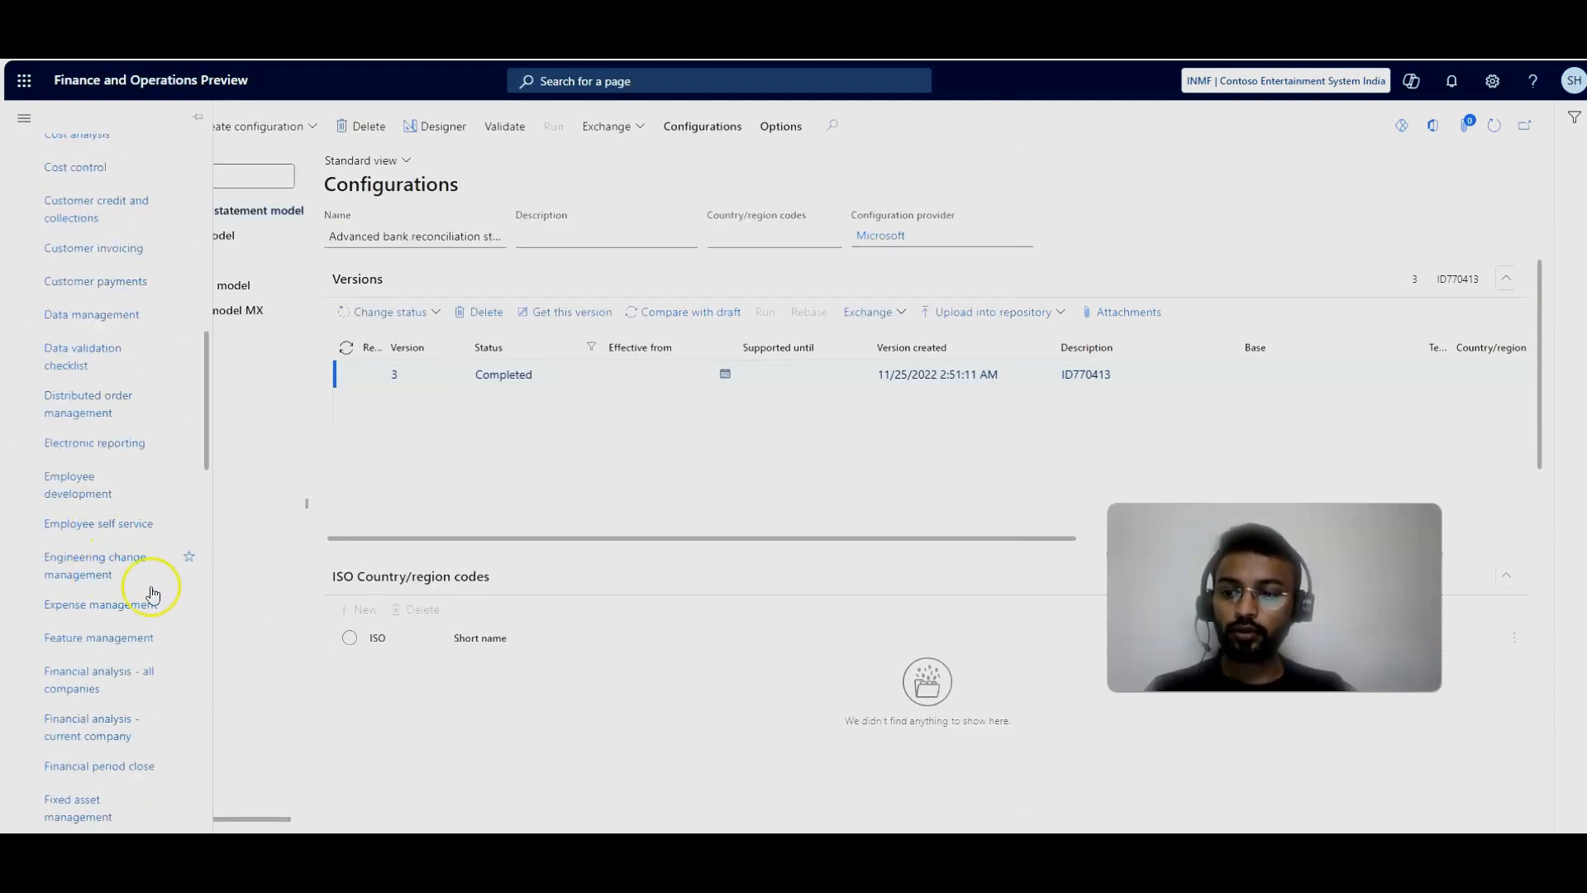
{"action": "scroll", "coordinate": [190, 669], "scroll_direction": "down", "scroll_amount": 3}
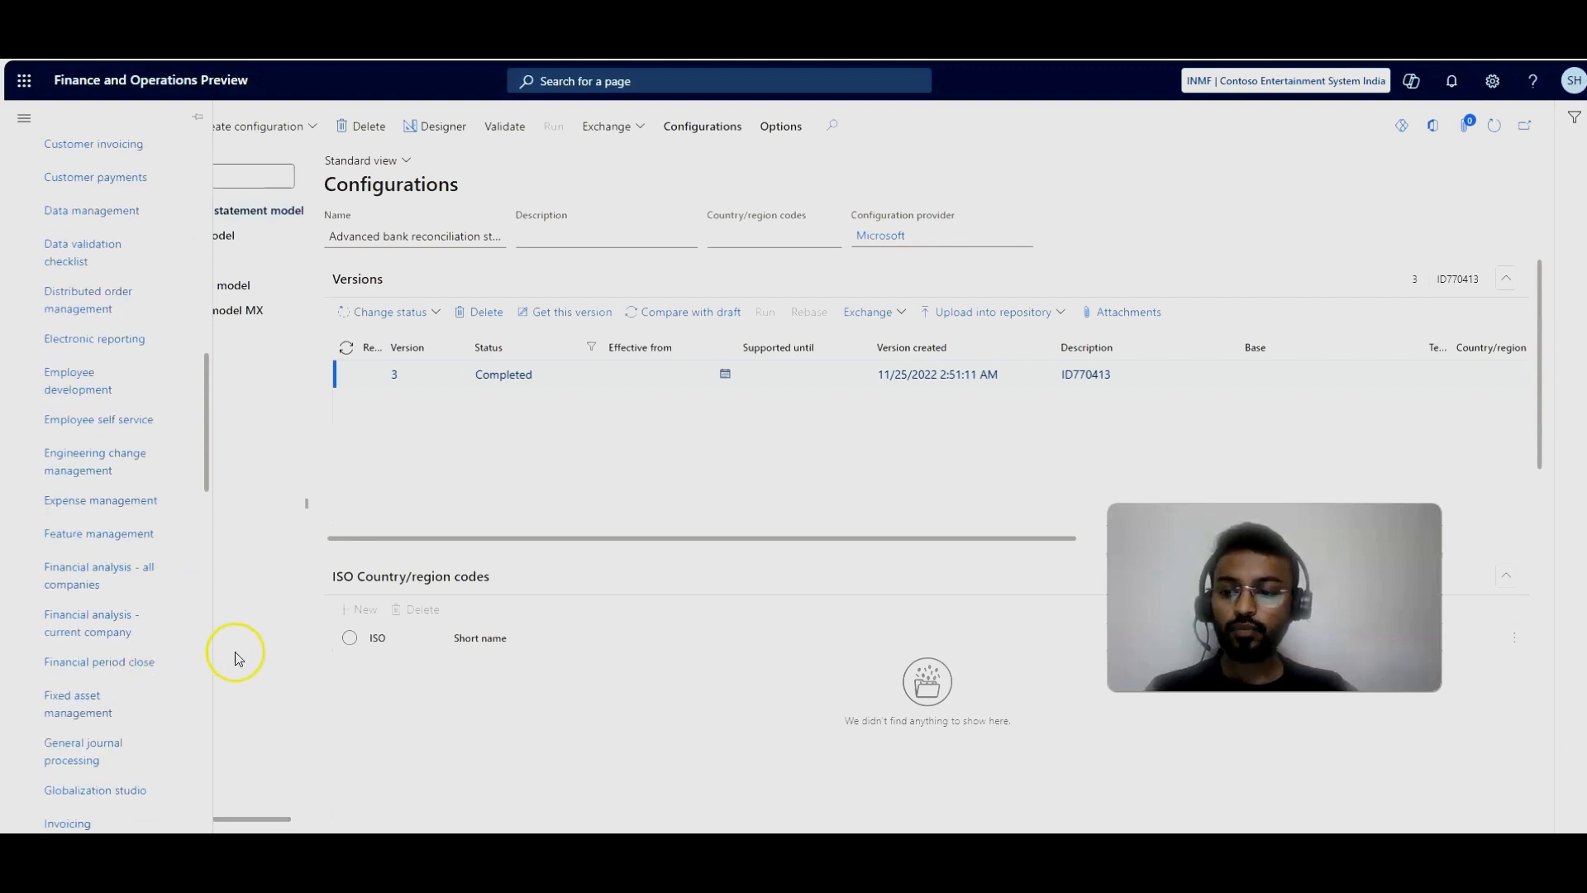
{"action": "left_click", "coordinate": [275, 486]}
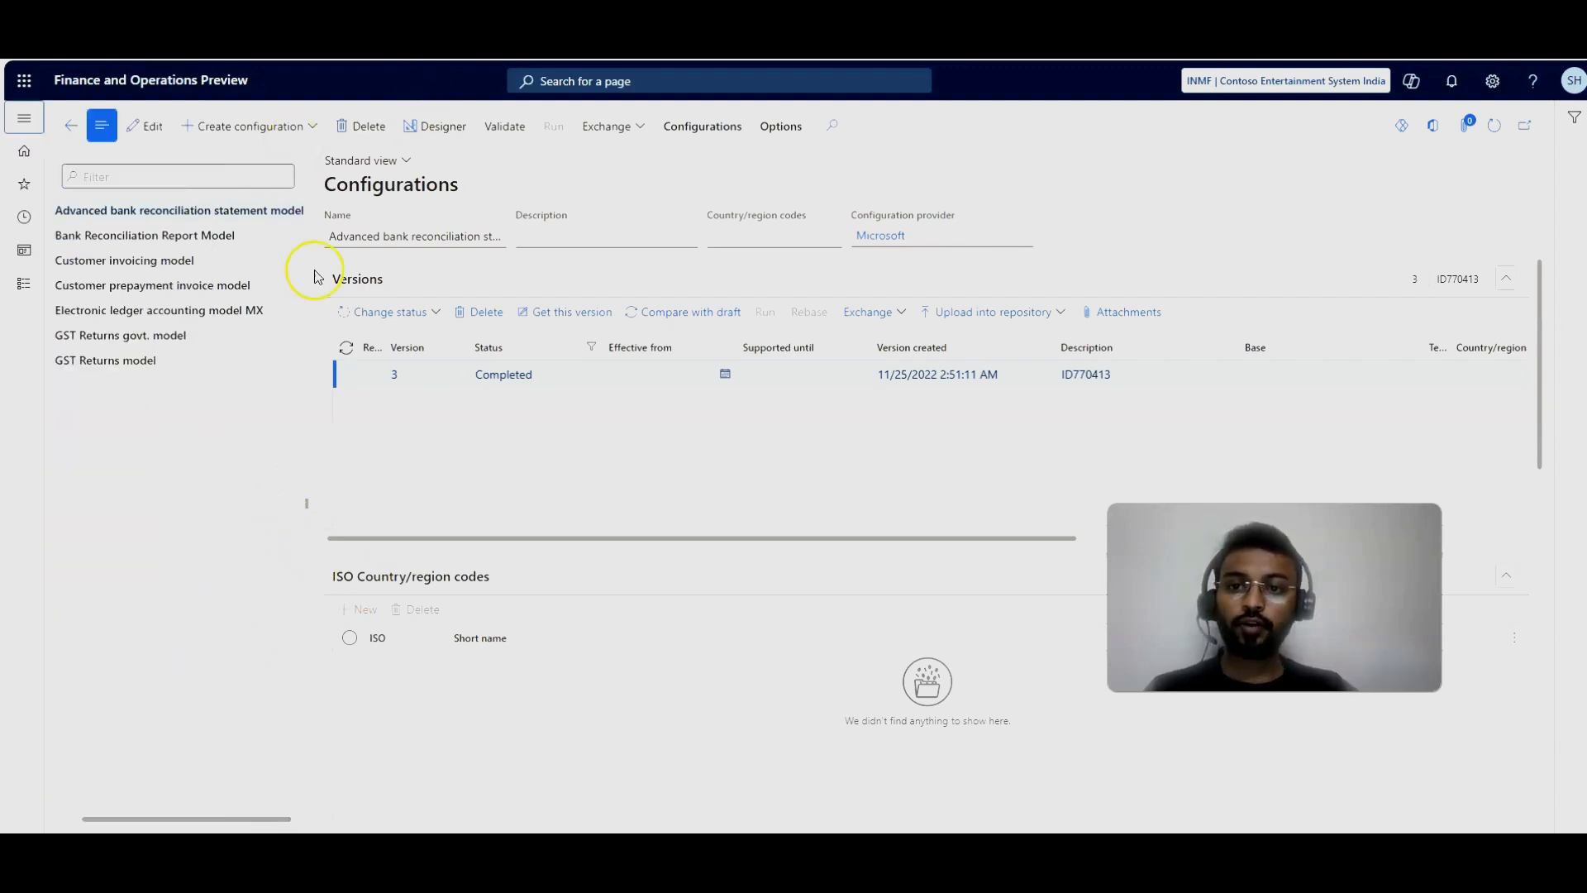
Step: Examine the Exchange option for loading from an XML file and the details of the Advanced bank reconciliation statement model configuration
{"action": "left_click", "coordinate": [618, 128]}
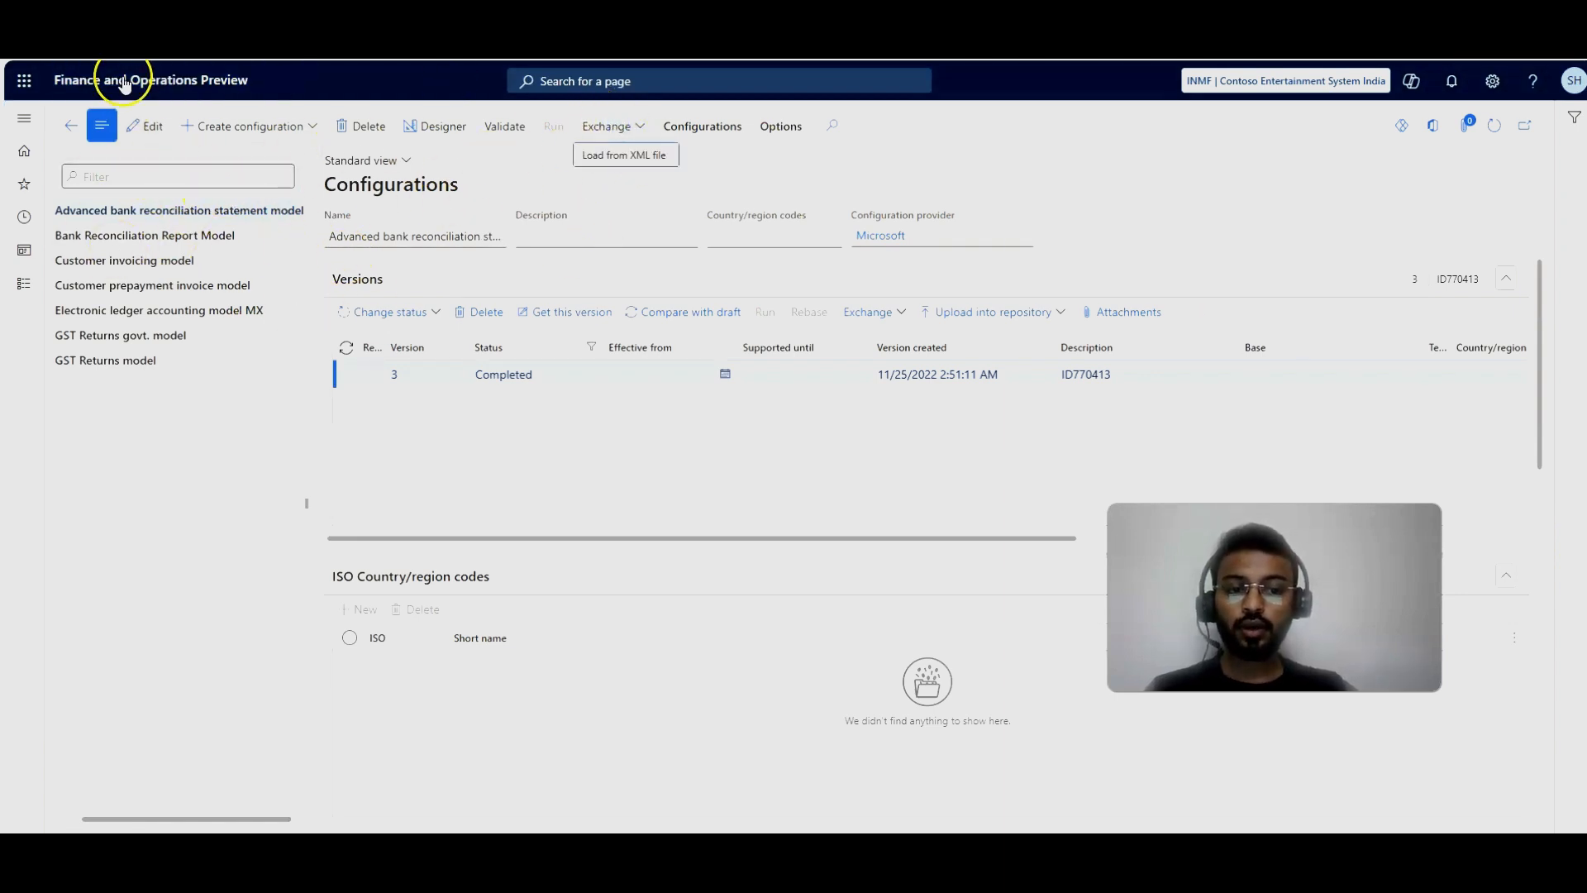
{"action": "scroll", "coordinate": [478, 478], "scroll_direction": "down", "scroll_amount": 6}
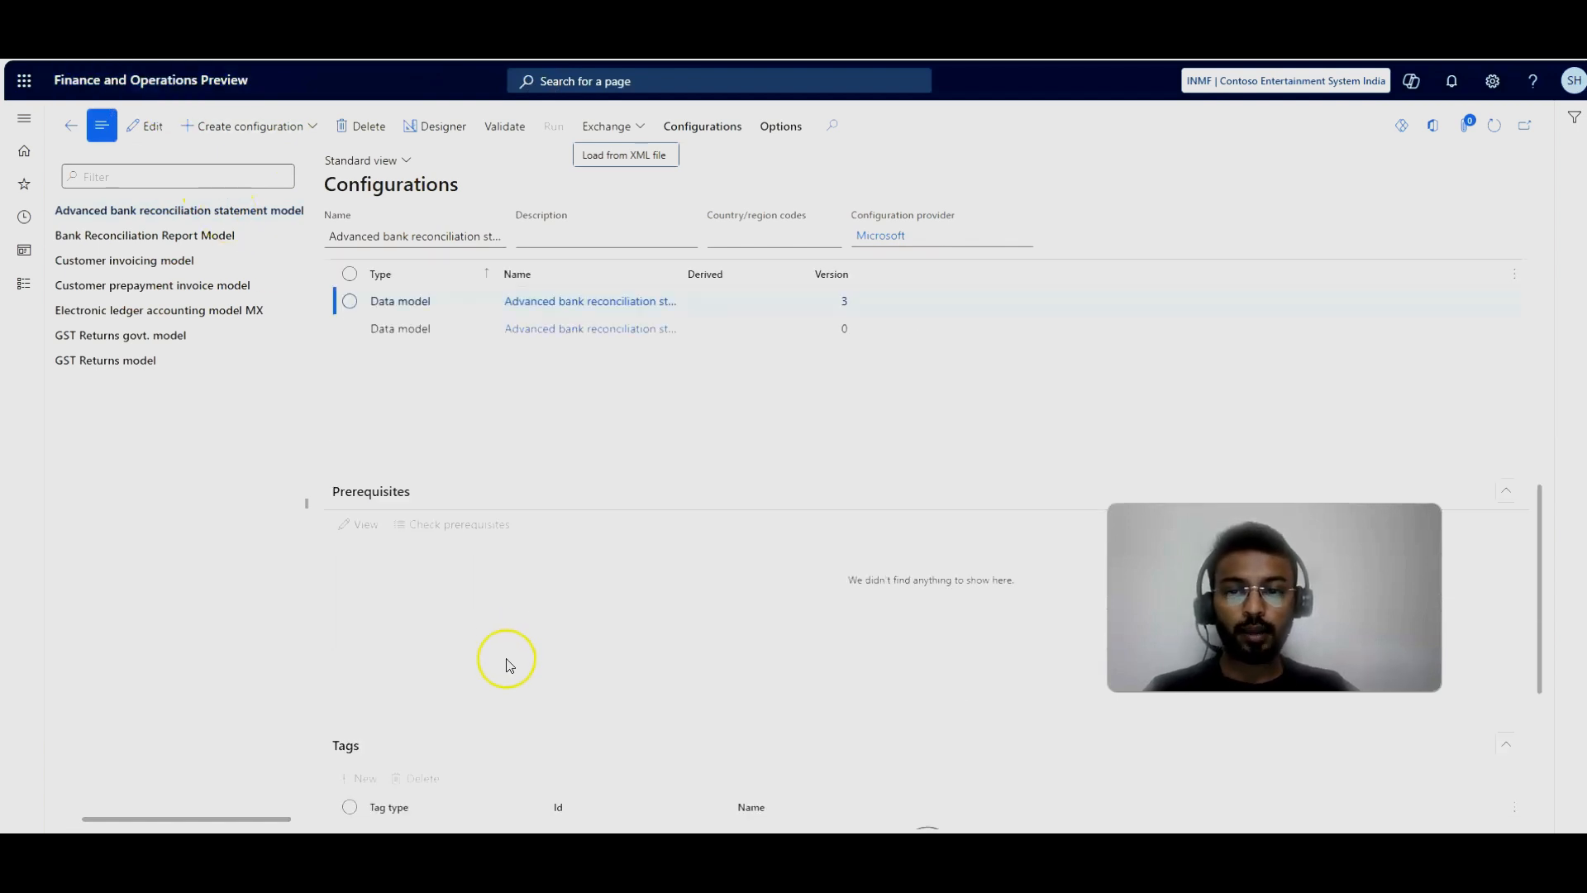
{"action": "scroll", "coordinate": [581, 555], "scroll_direction": "up", "scroll_amount": 6}
{"action": "scroll", "coordinate": [579, 550], "scroll_direction": "up", "scroll_amount": 1}
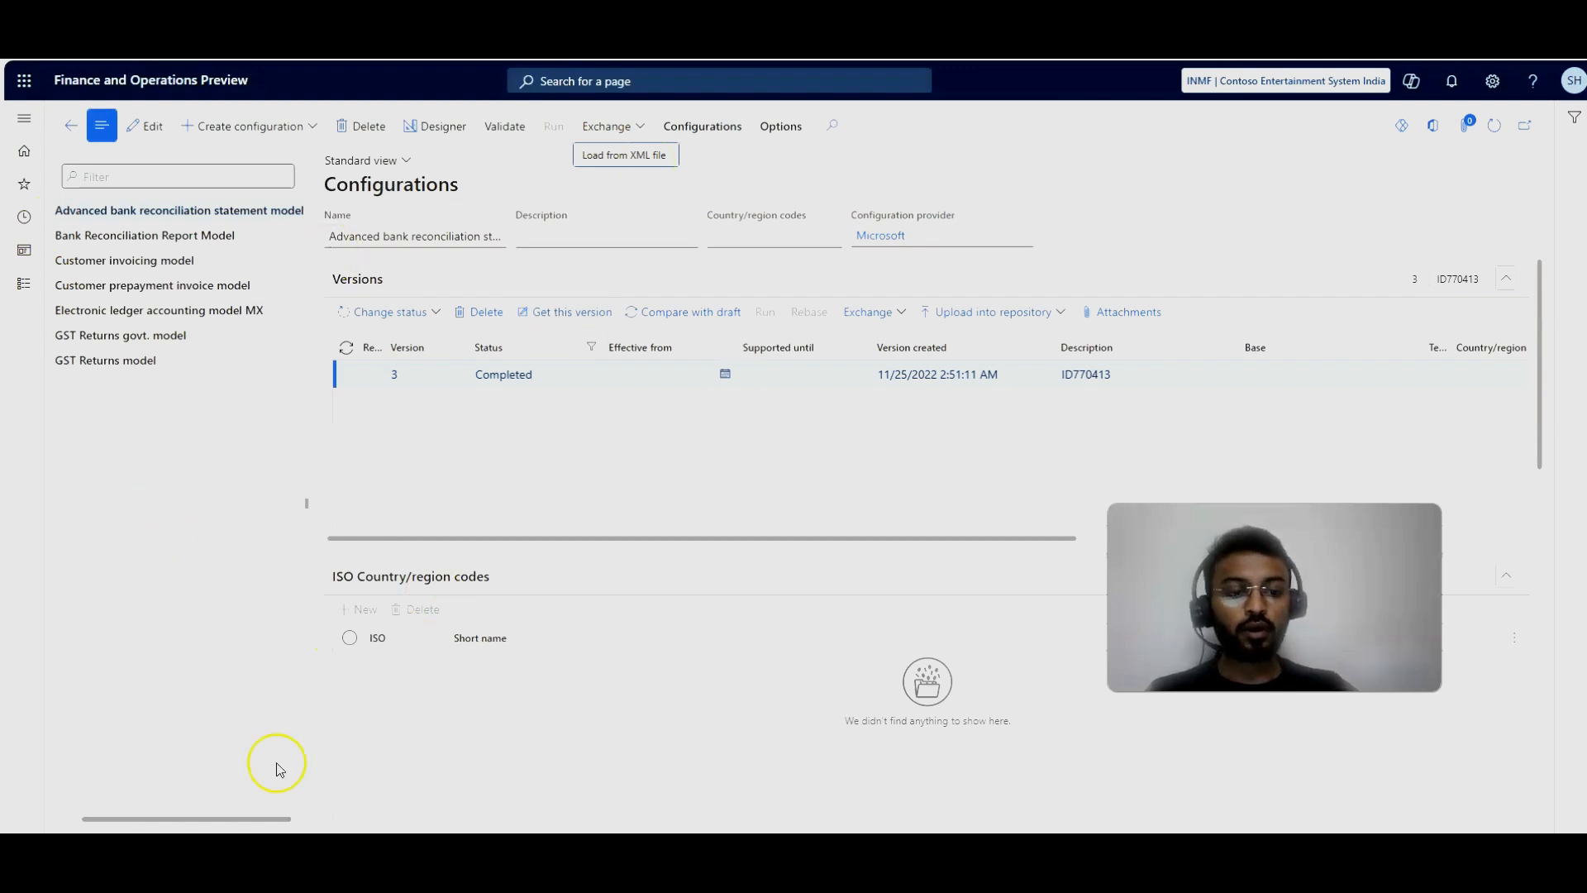
{"action": "scroll", "coordinate": [459, 736], "scroll_direction": "down", "scroll_amount": 10}
{"action": "scroll", "coordinate": [463, 746], "scroll_direction": "up", "scroll_amount": 10}
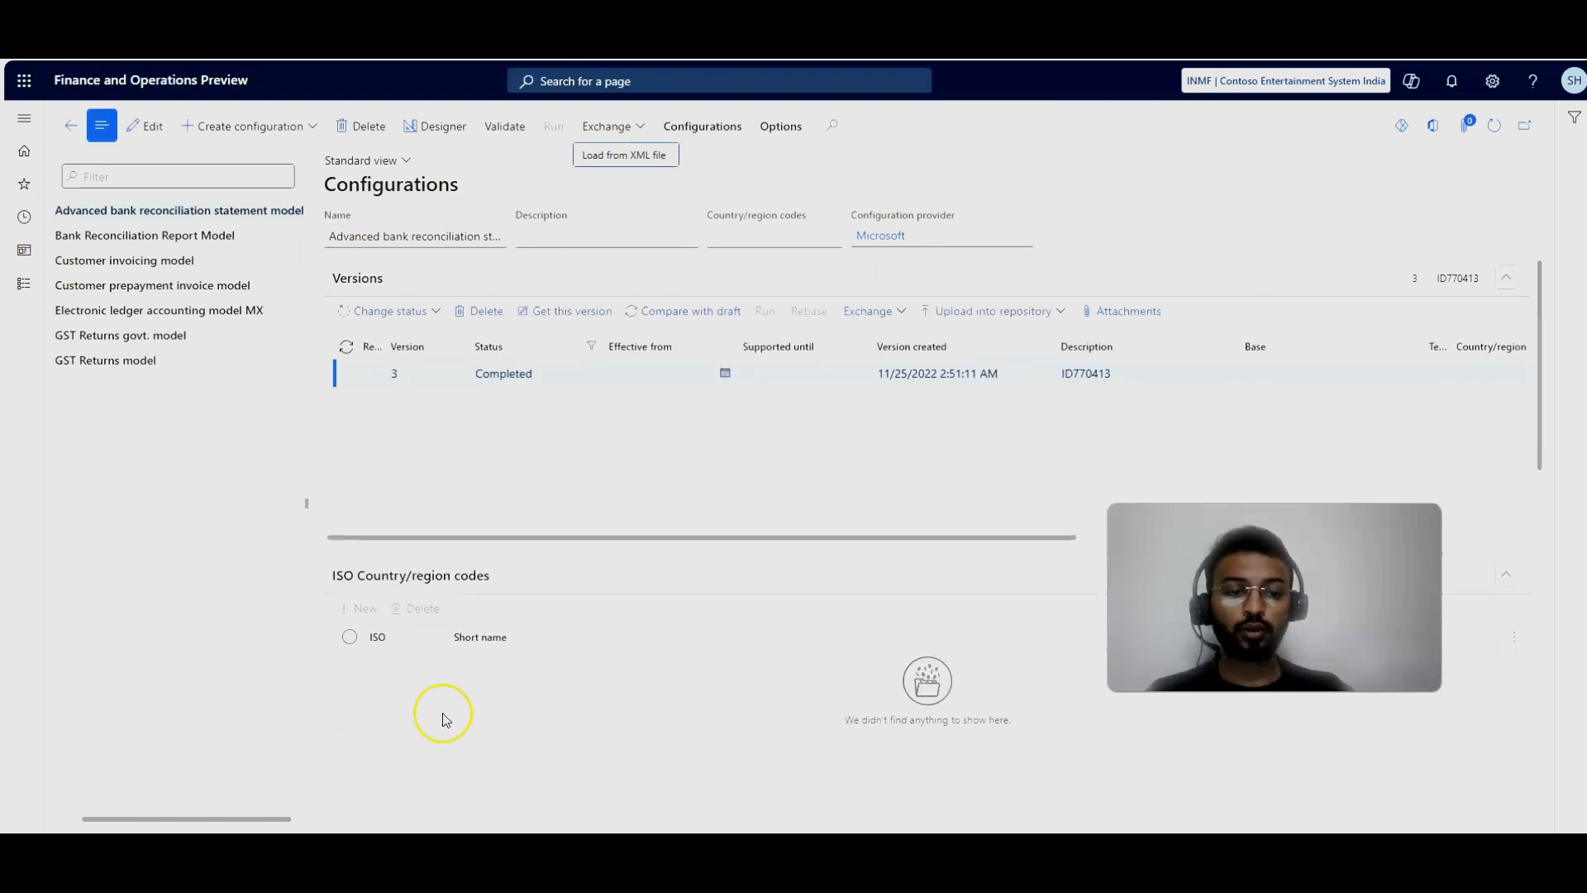
{"action": "key", "text": "Escape"}
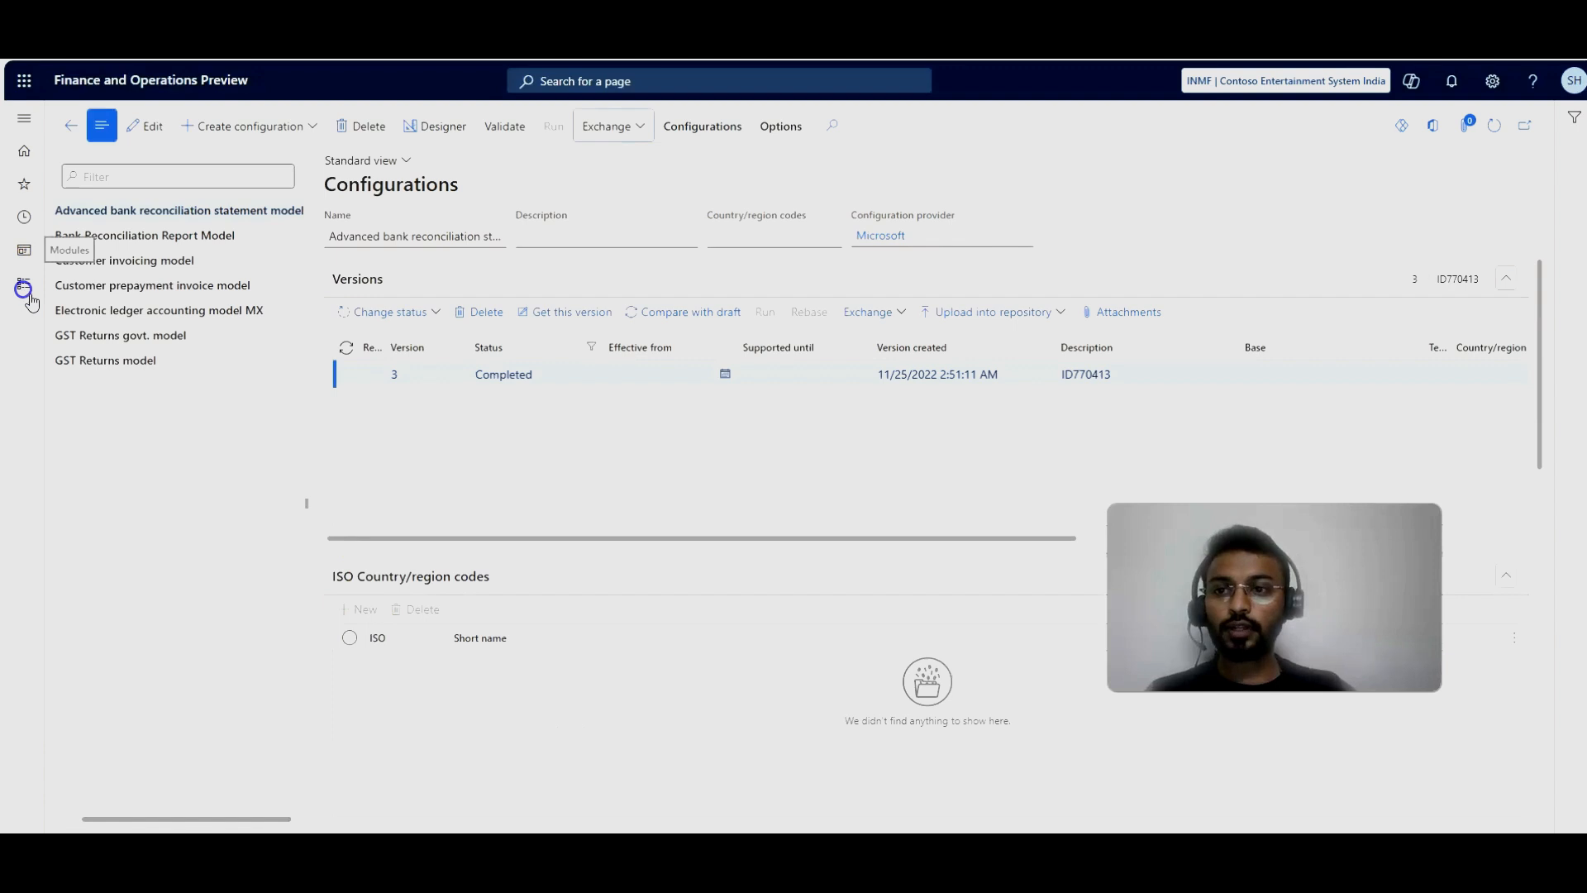
Step: Return to the bank accounts of Cash and bank management and open the ICICI Bank account
{"action": "left_click", "coordinate": [20, 290]}
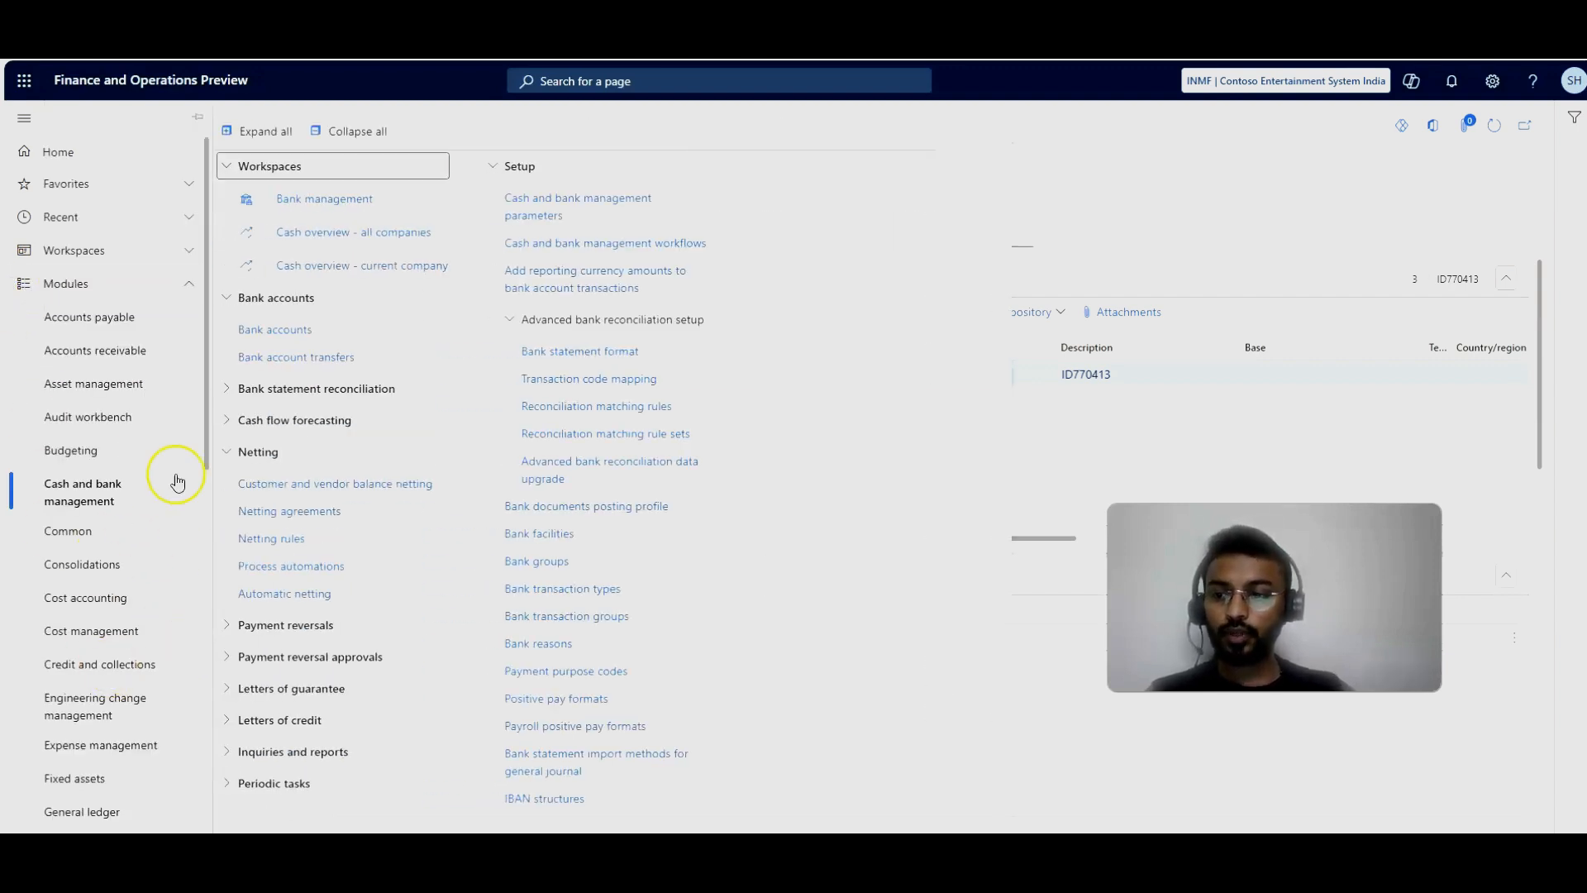
{"action": "left_click", "coordinate": [298, 331]}
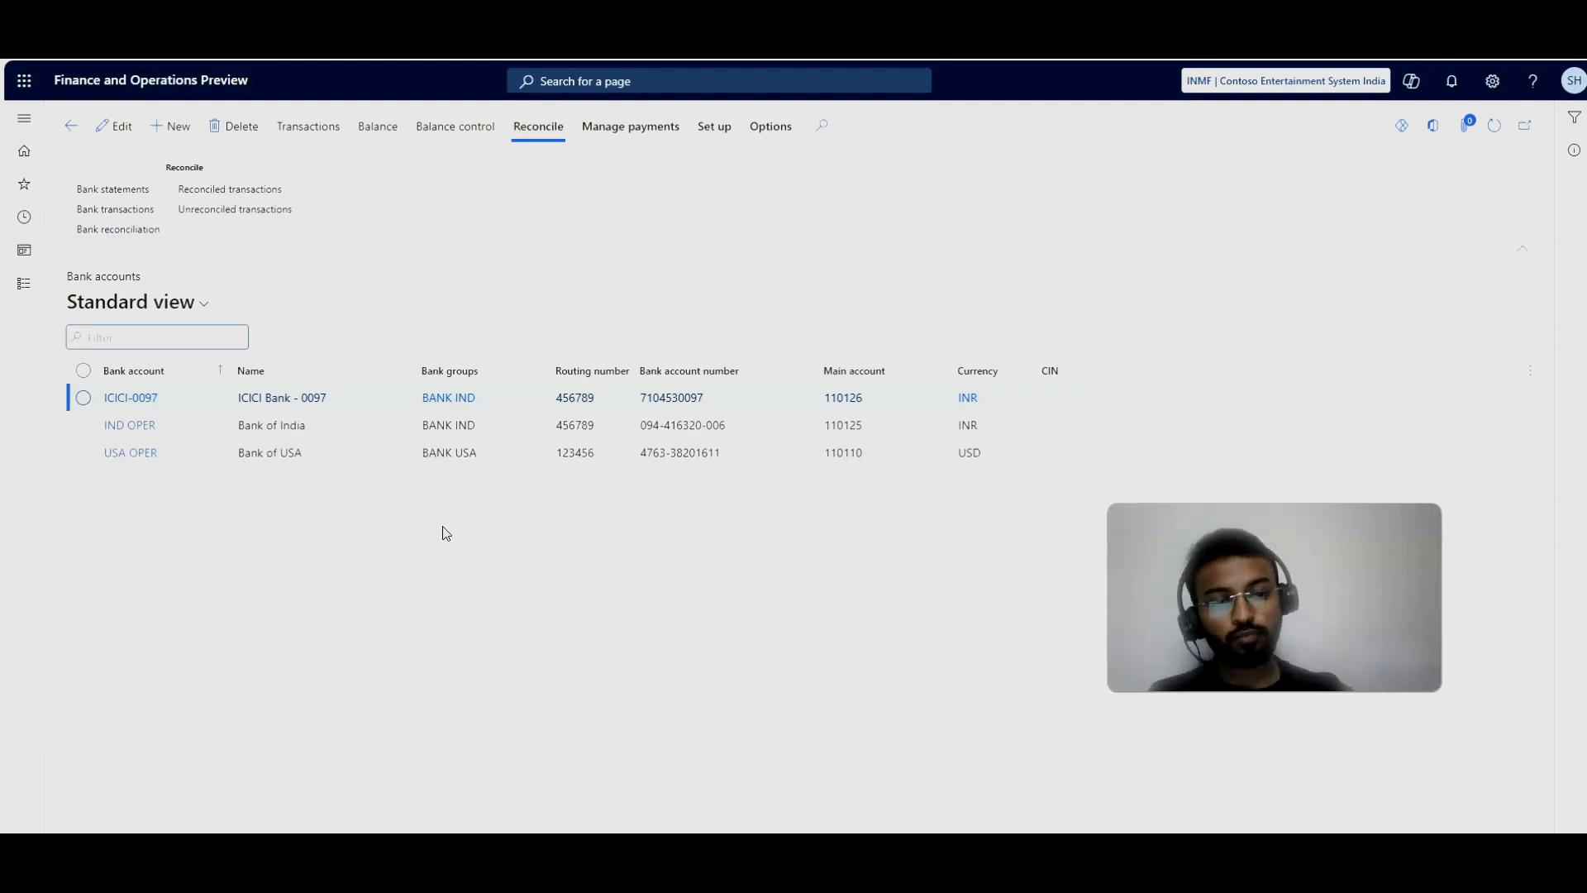
{"action": "left_click", "coordinate": [115, 398]}
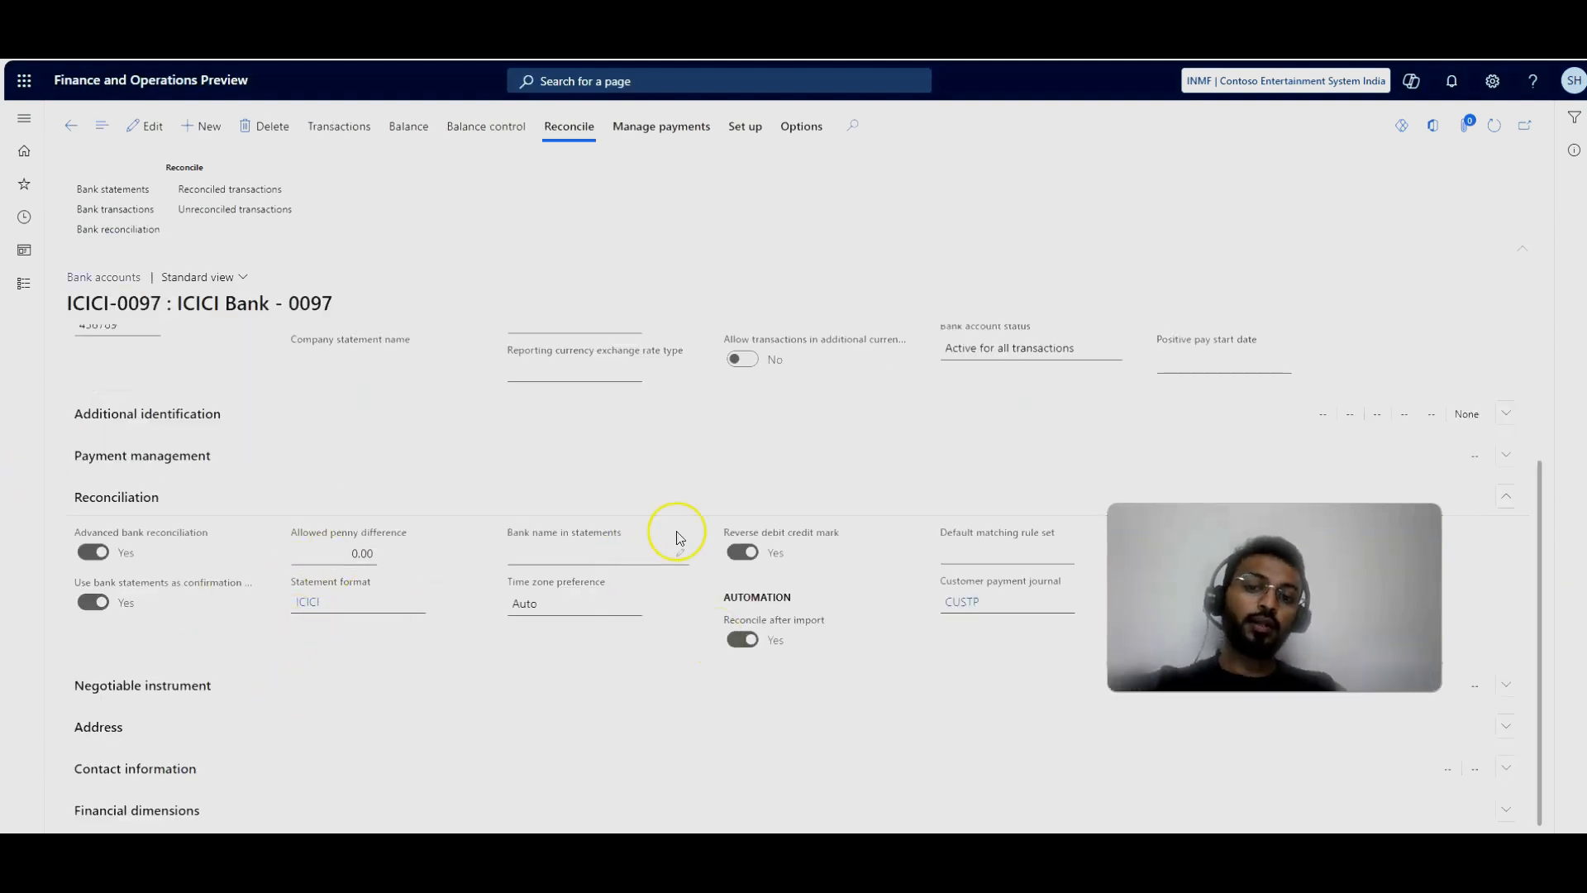
Step: Review the account's bank name in statements, additional identification and default matching rule set options
{"action": "left_click", "coordinate": [678, 558]}
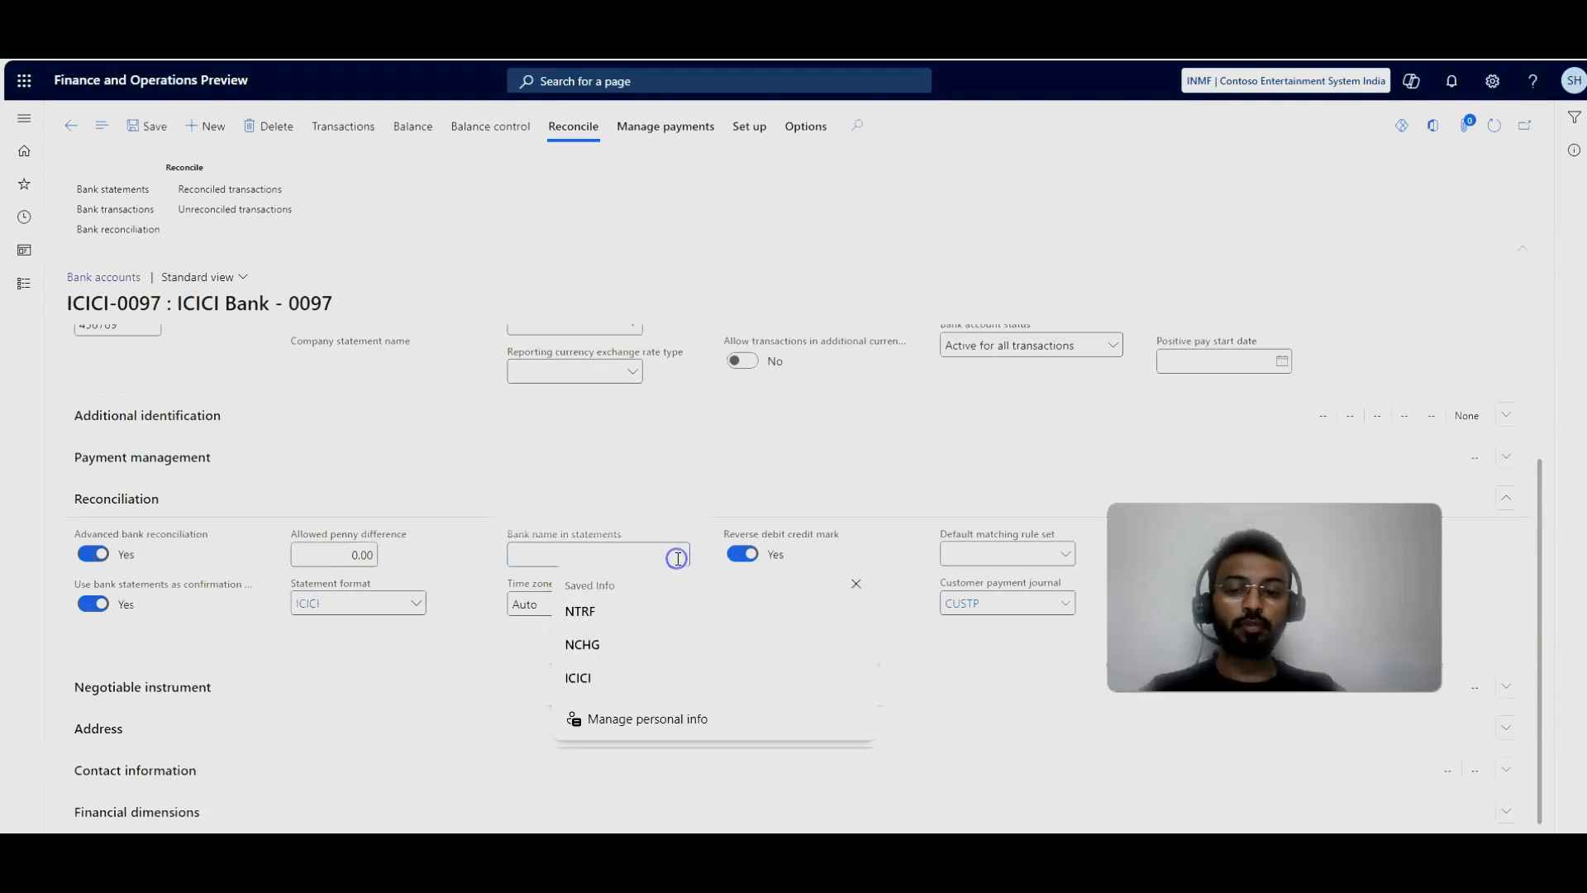
{"action": "left_click", "coordinate": [751, 409]}
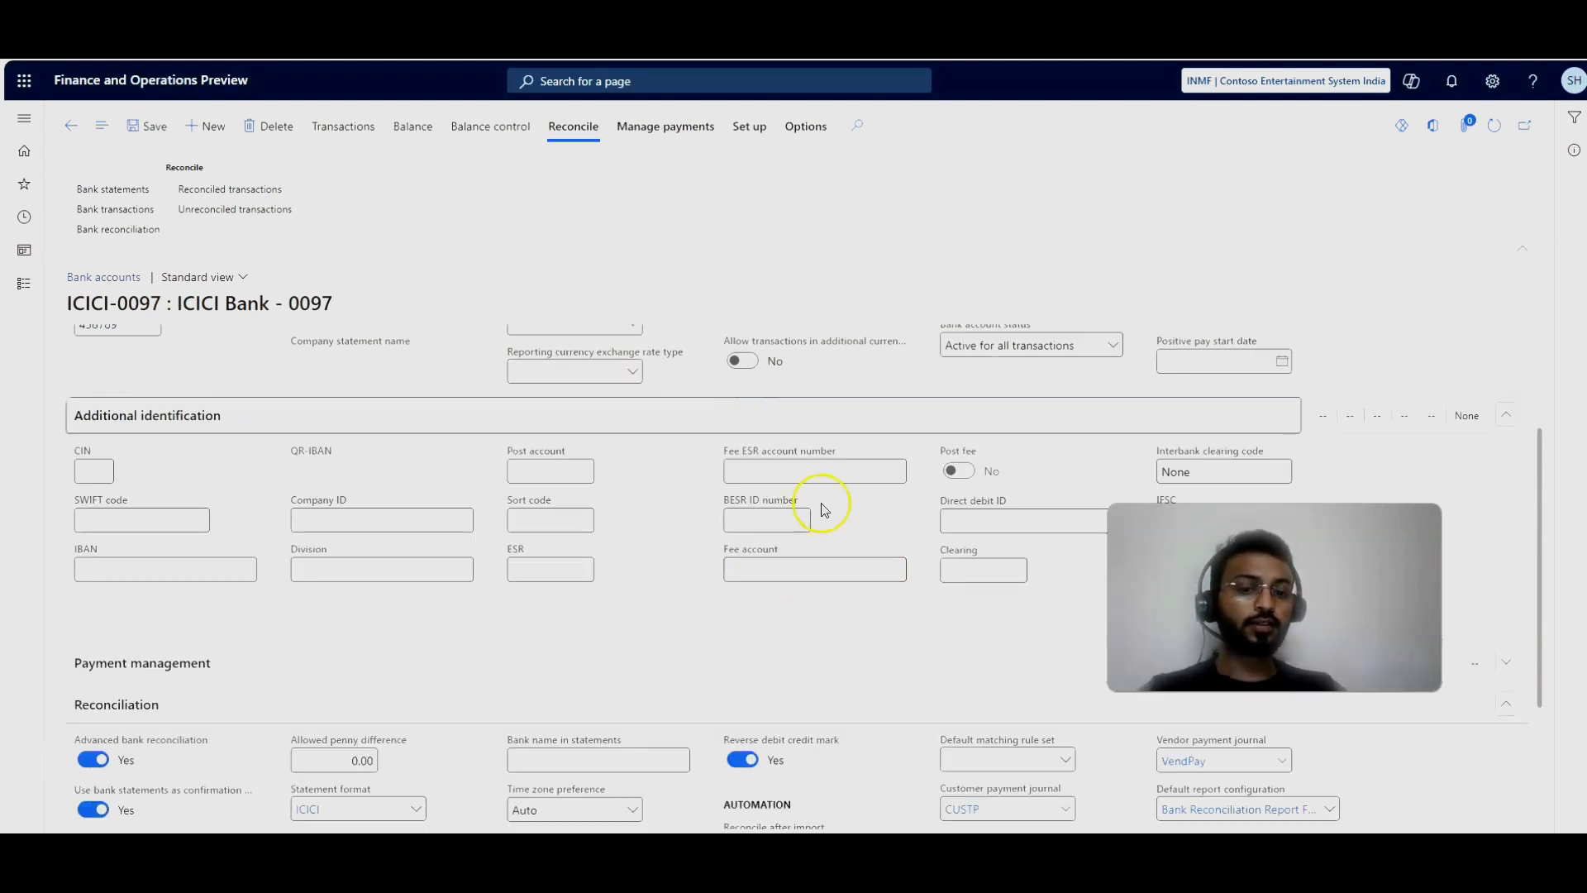
{"action": "scroll", "coordinate": [824, 512], "scroll_direction": "down", "scroll_amount": 3}
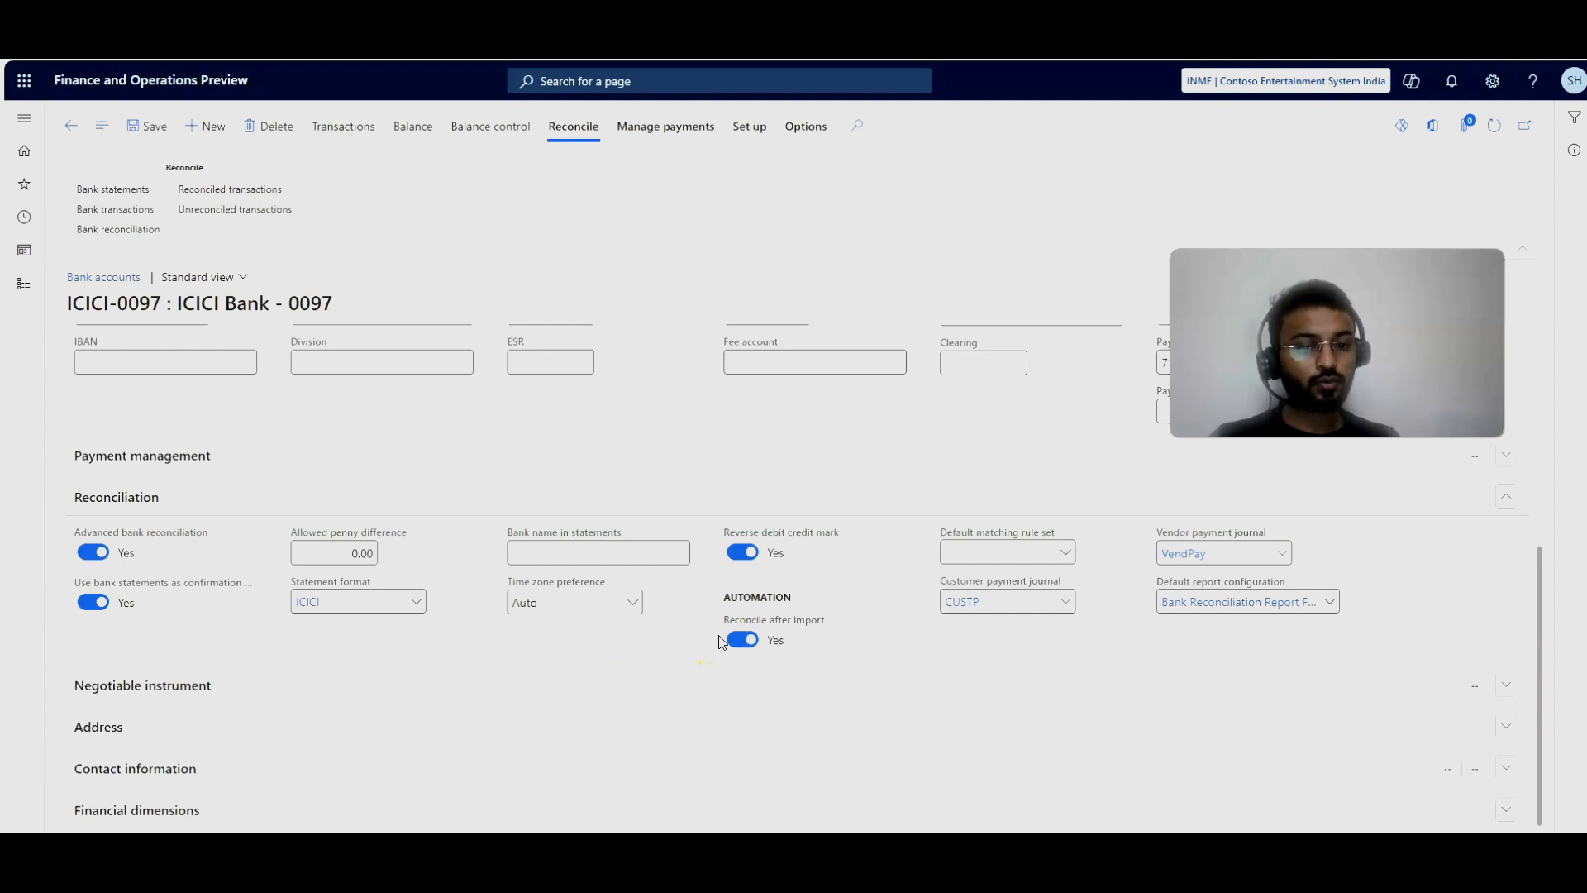
{"action": "left_click", "coordinate": [1065, 554]}
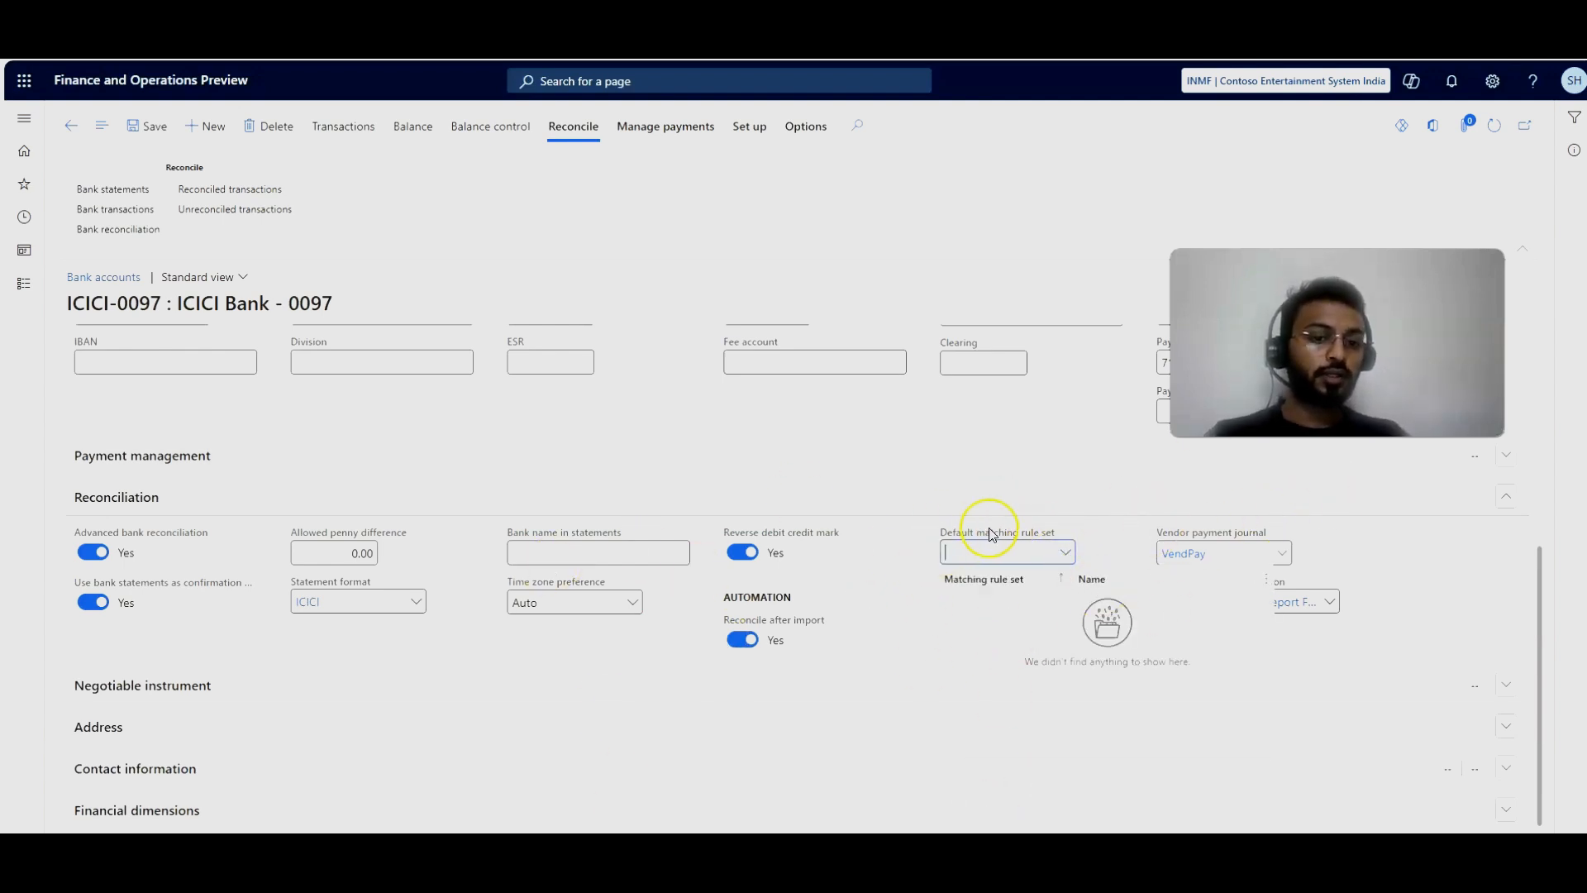
{"action": "left_click", "coordinate": [1016, 540]}
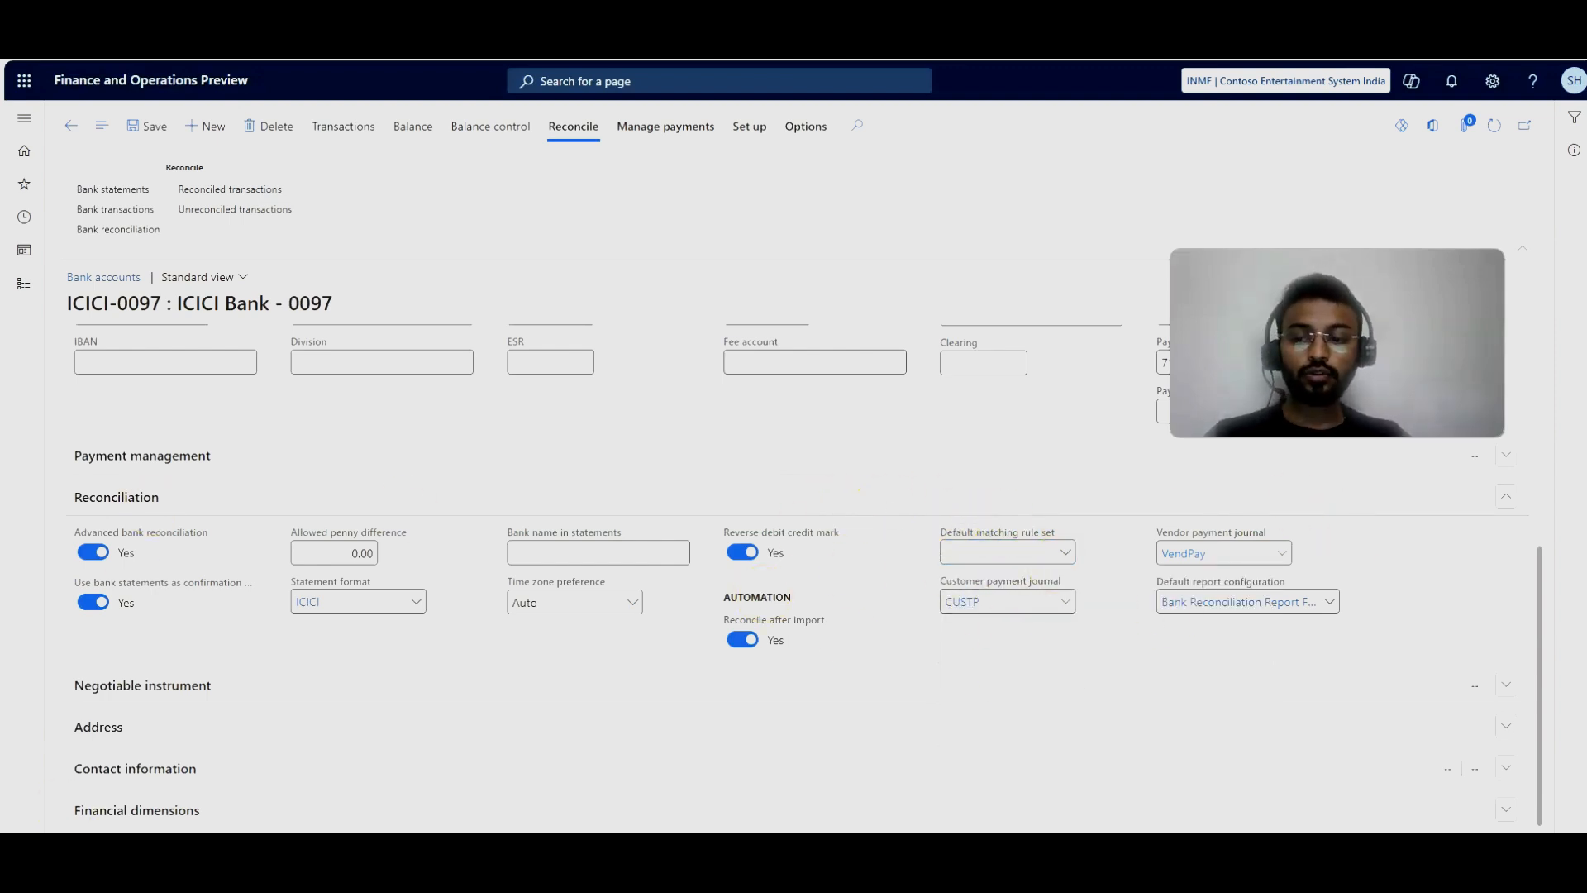
Step: Set the account's default matching rule set to Matching Rule sets
{"action": "left_click", "coordinate": [1065, 552]}
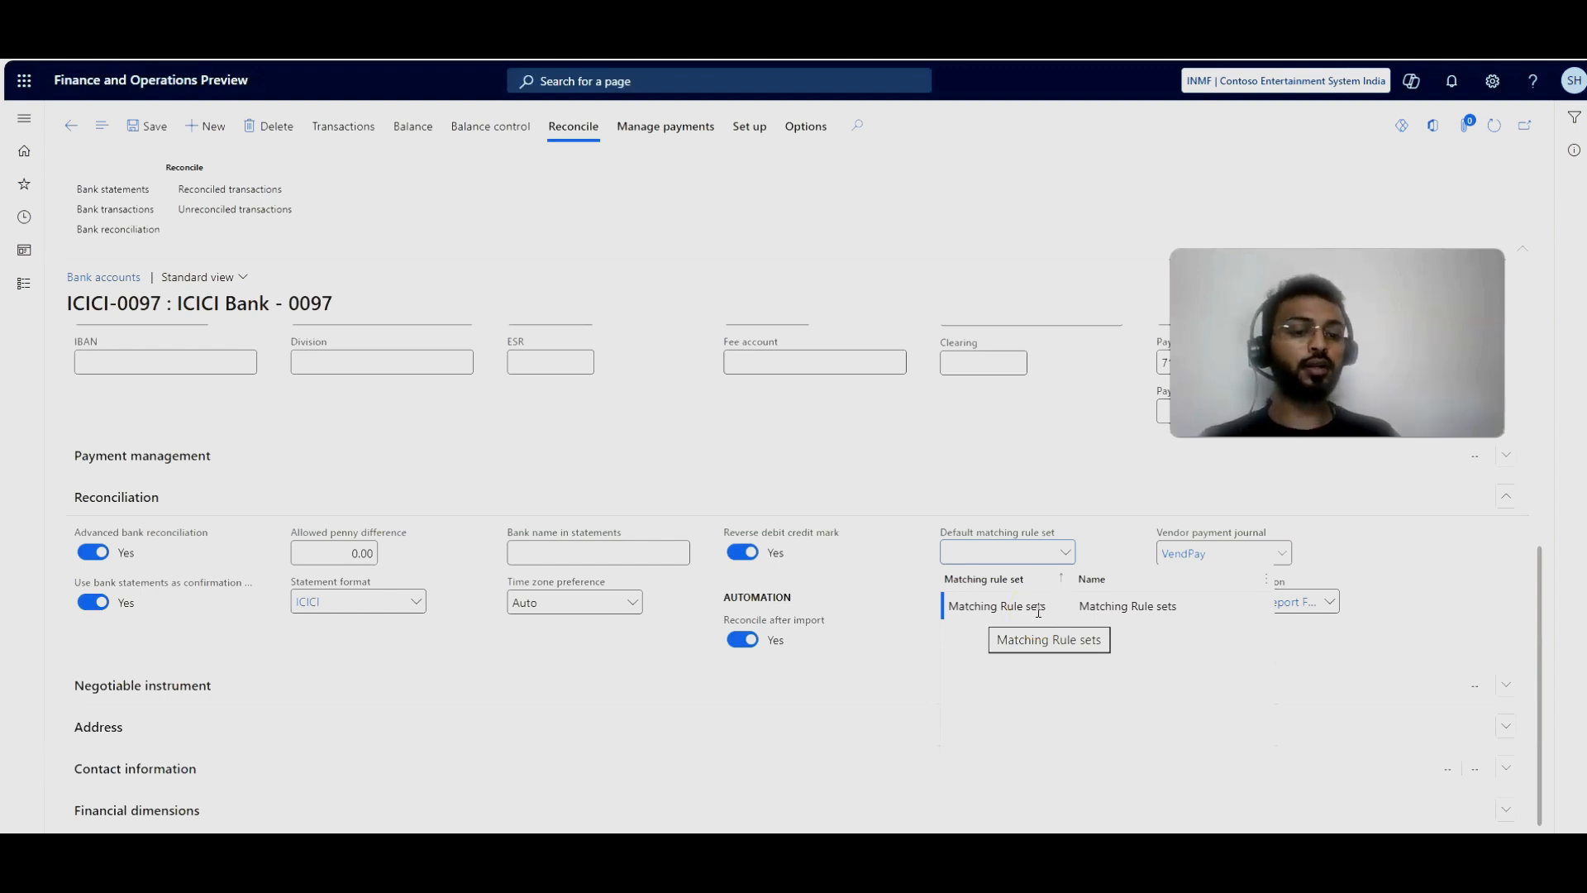
{"action": "left_click", "coordinate": [1038, 609]}
{"action": "left_click", "coordinate": [1016, 597]}
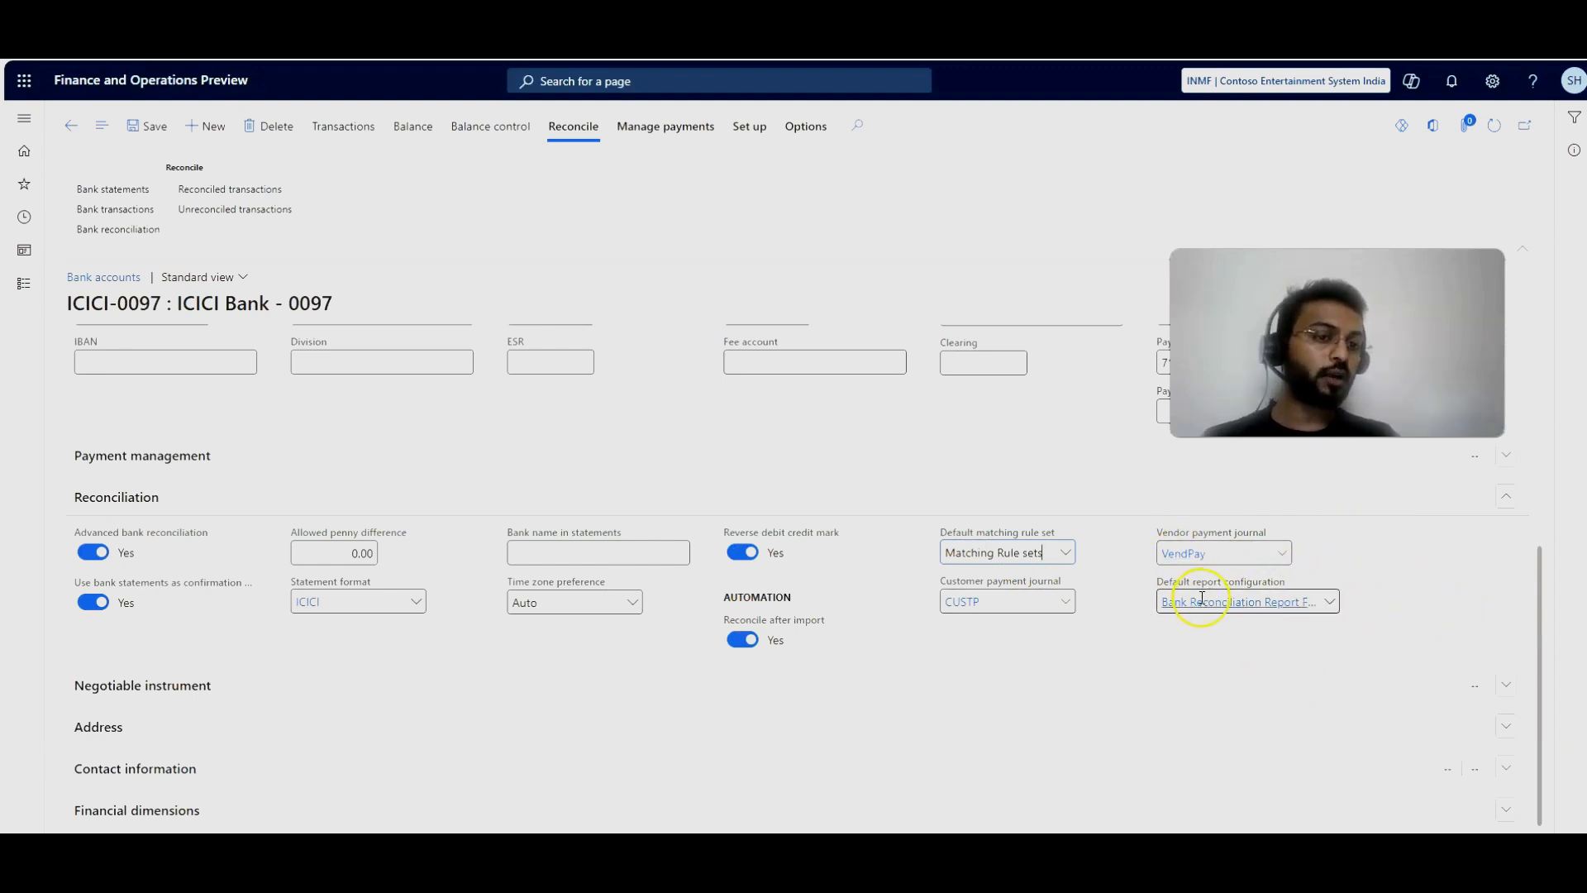
Step: Review the options for the customer payment journal, vendor payment journal and default report configuration of the ICICI Bank account
{"action": "mouse_move", "coordinate": [1202, 596]}
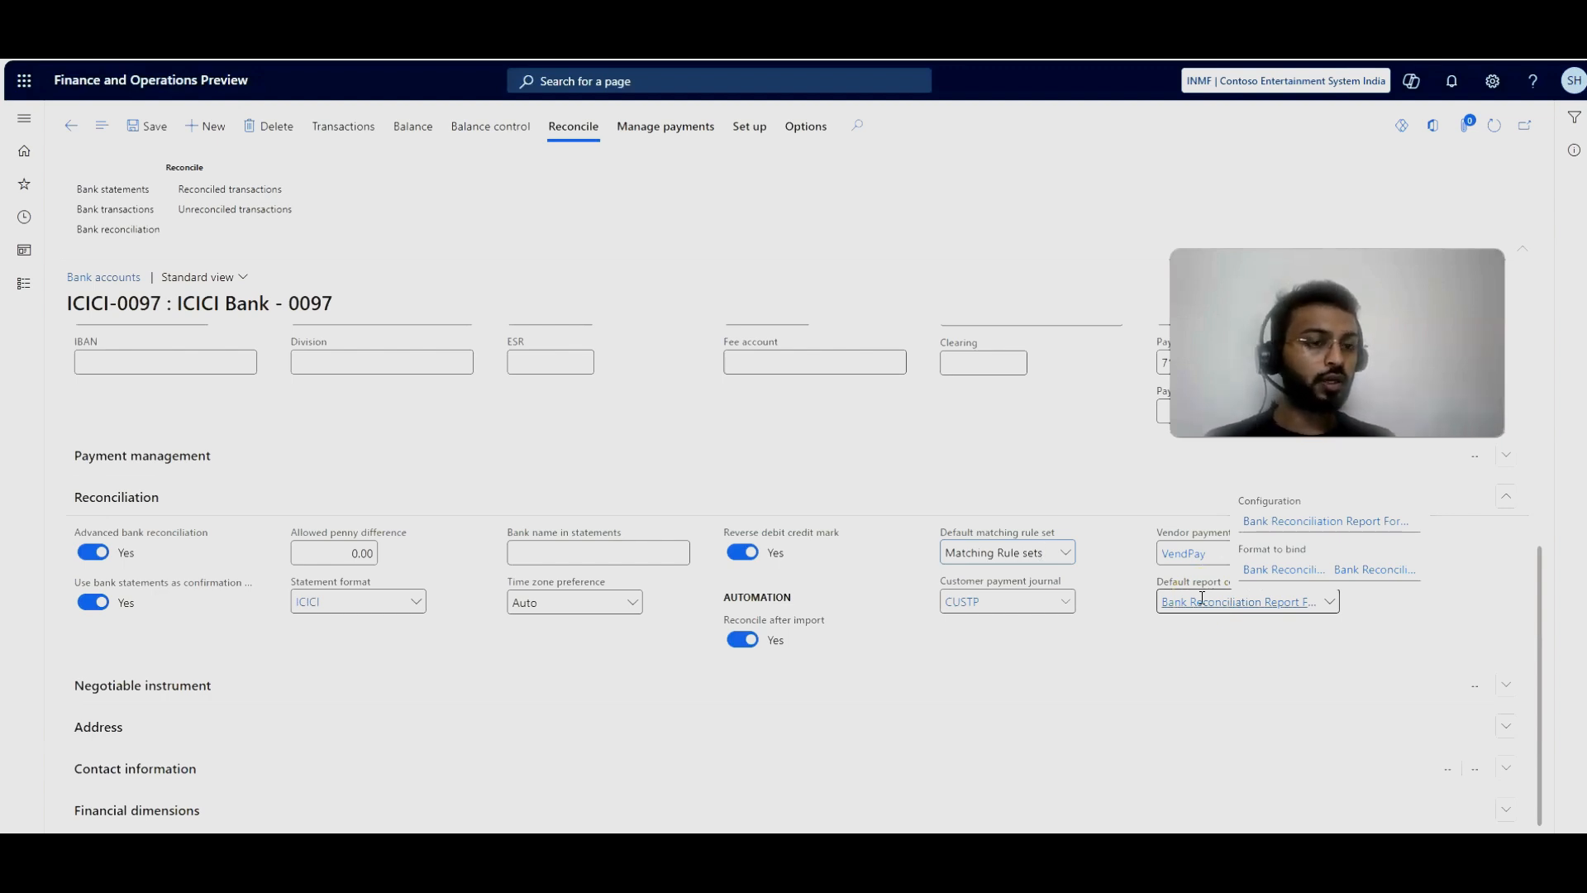
{"action": "left_click", "coordinate": [1065, 604]}
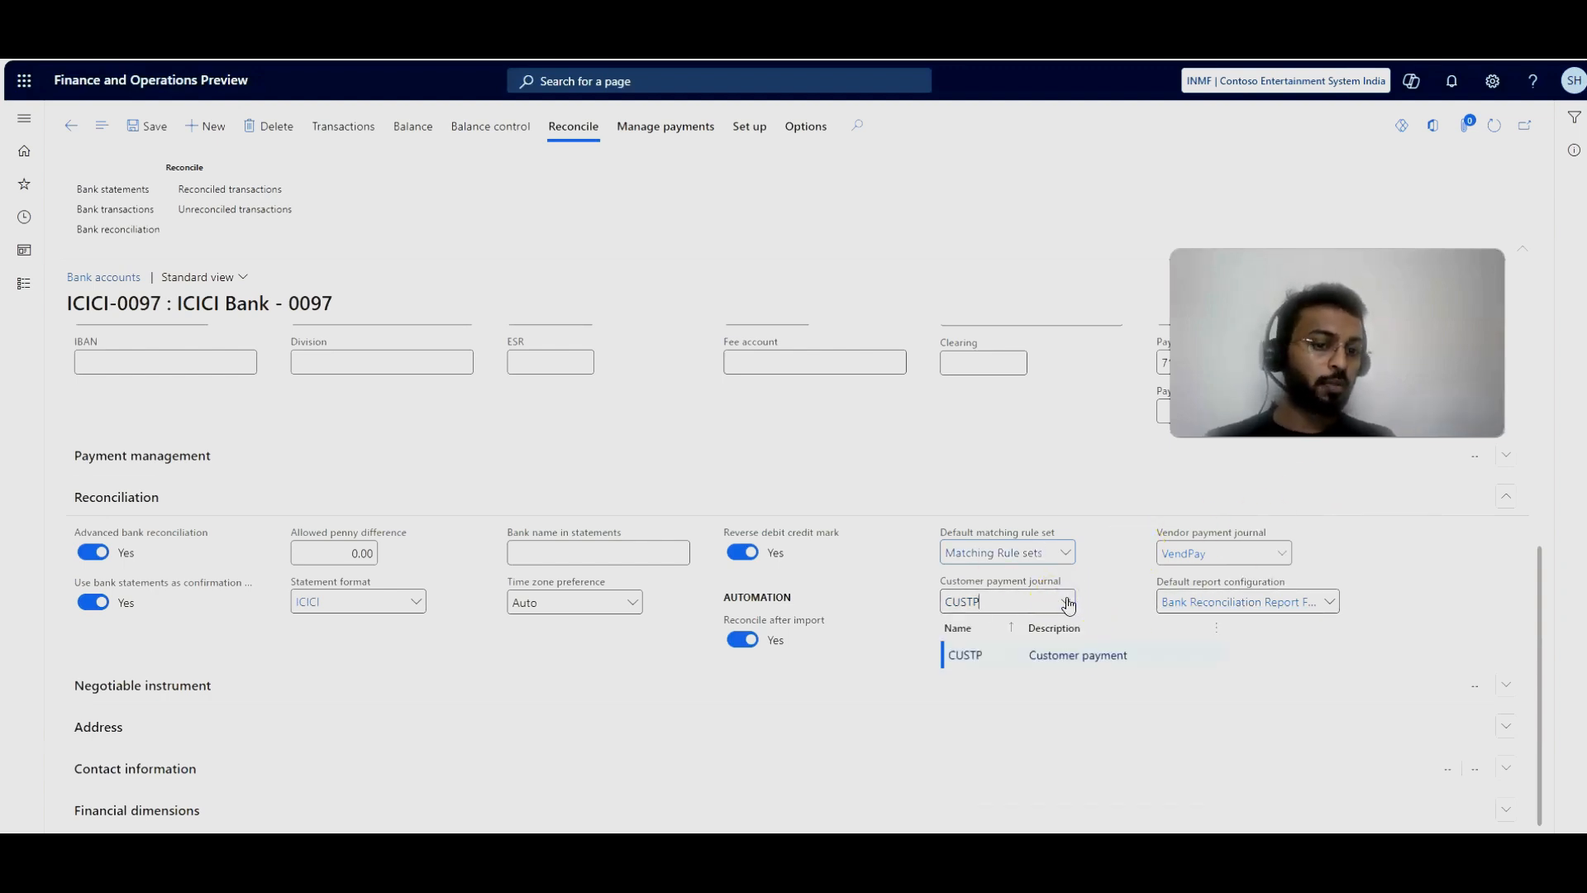
{"action": "left_click", "coordinate": [1273, 554]}
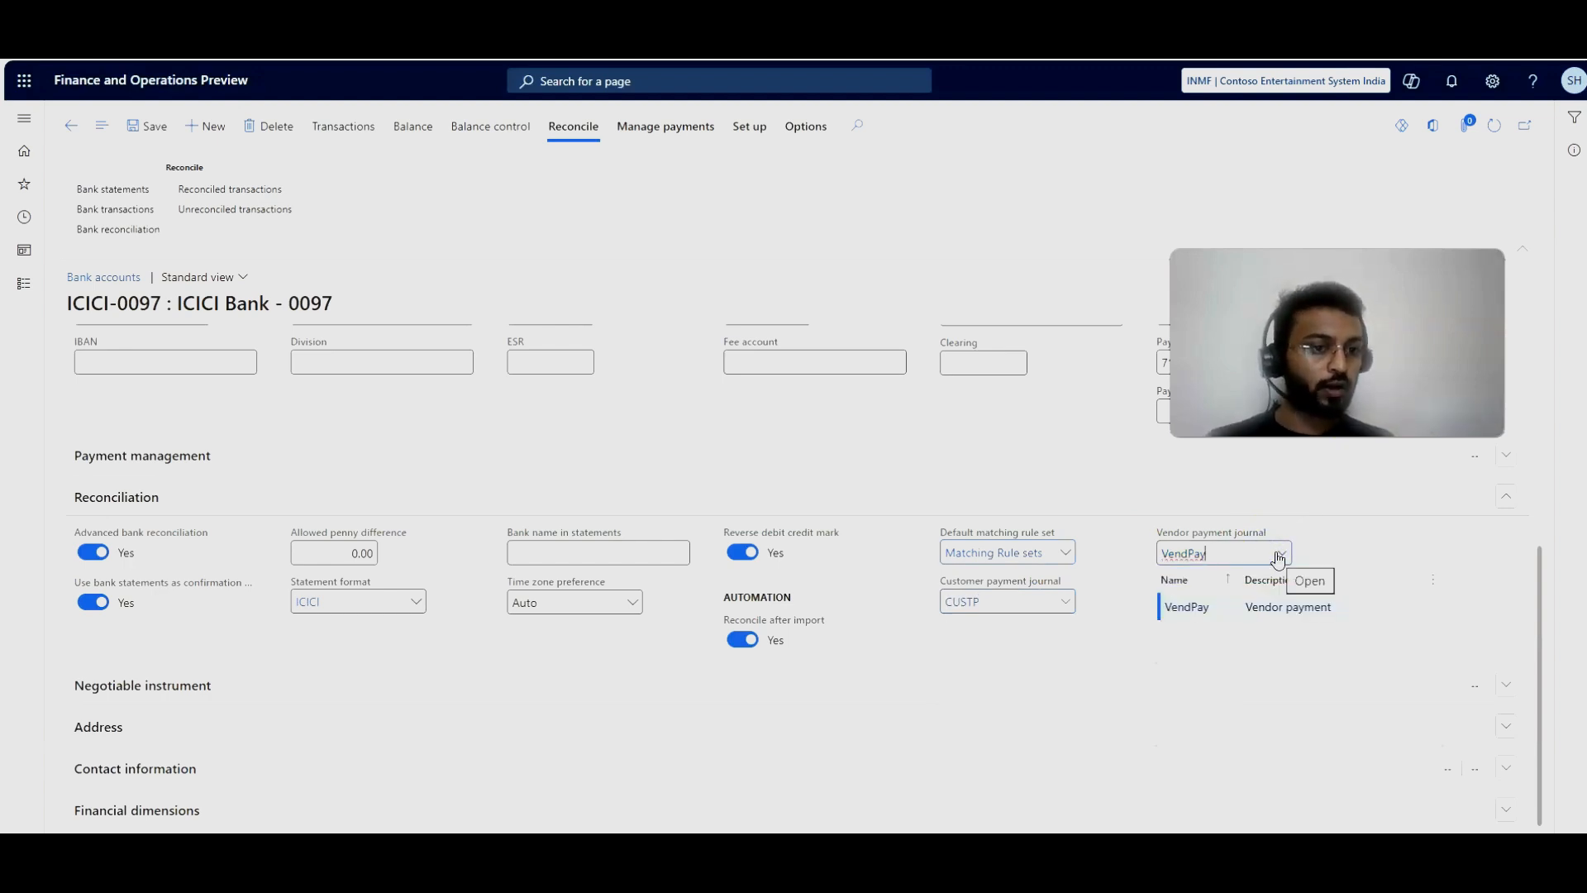
{"action": "left_click", "coordinate": [1279, 559]}
{"action": "left_click", "coordinate": [1342, 613]}
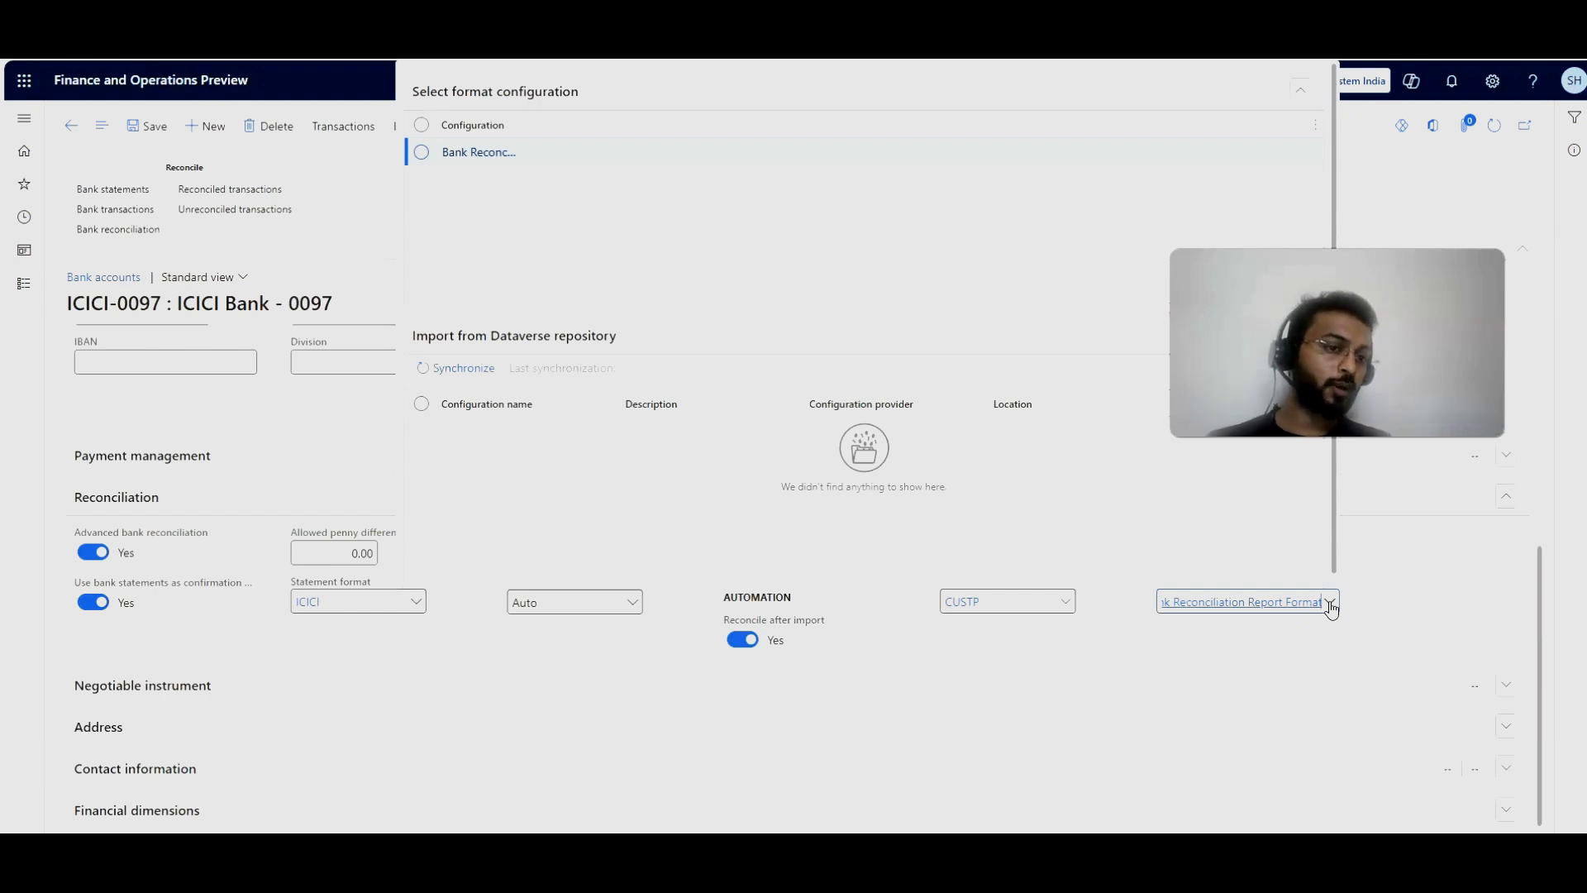
{"action": "left_click", "coordinate": [1330, 606]}
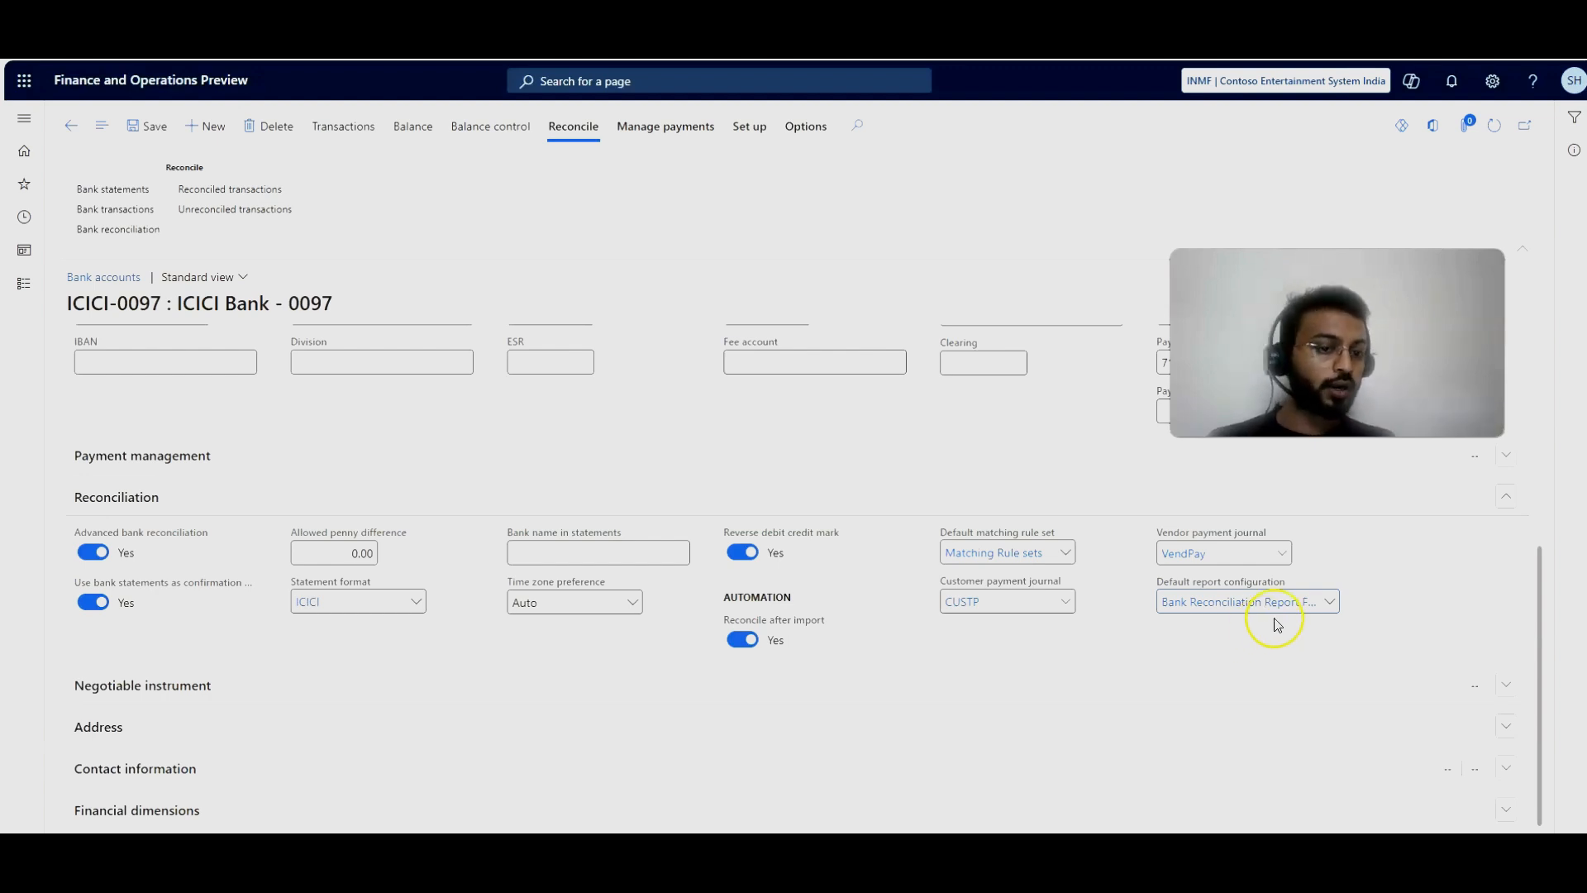
{"action": "left_click", "coordinate": [1337, 609]}
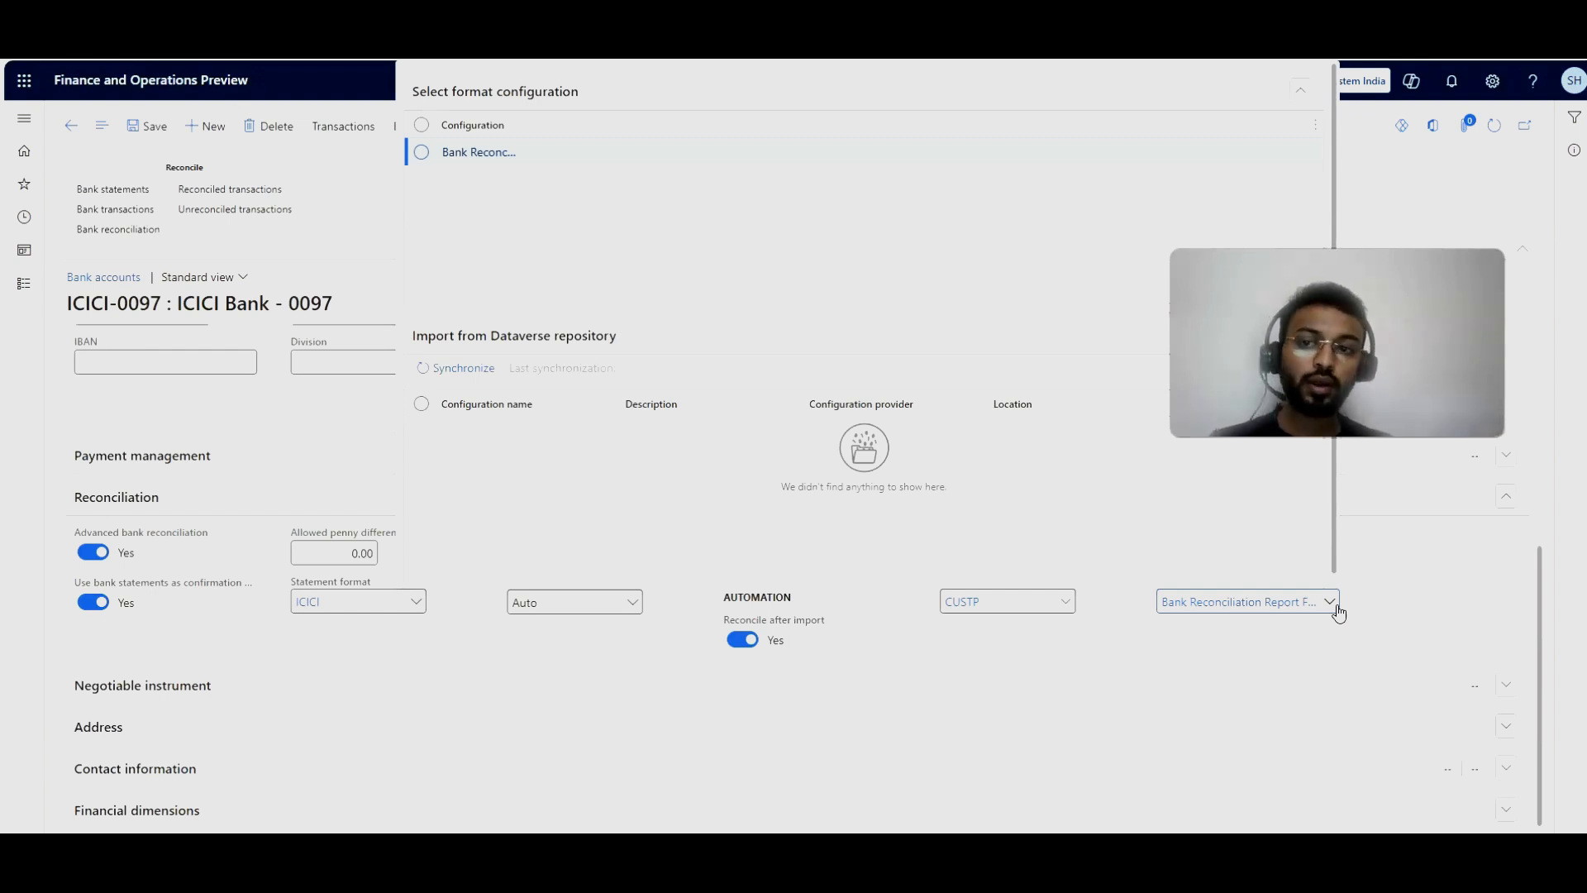
{"action": "left_click", "coordinate": [1333, 603]}
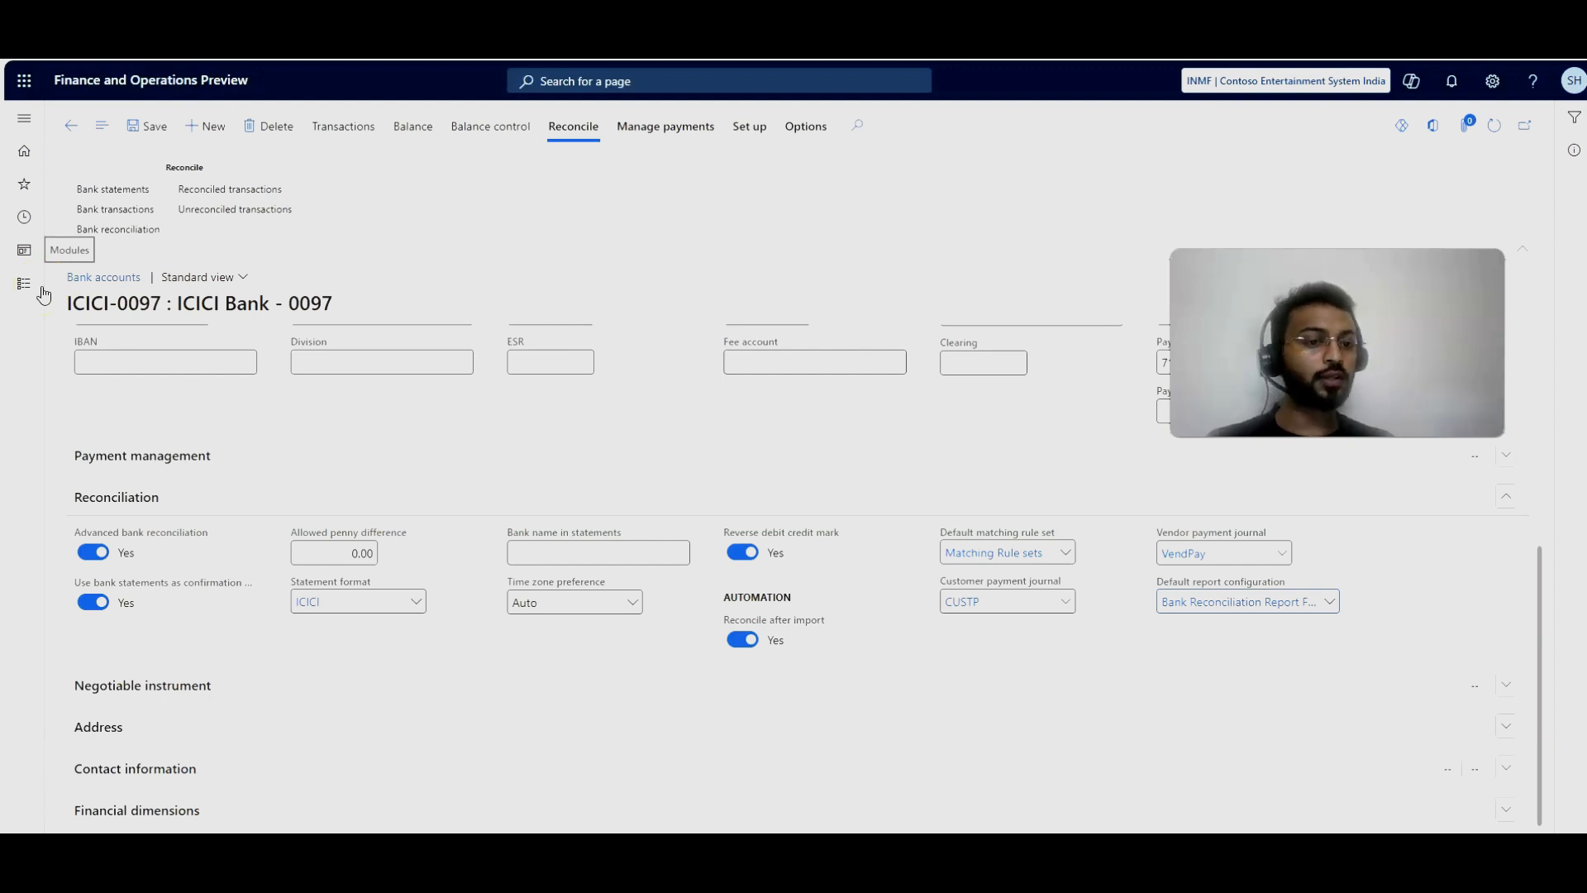
Step: Select the bank reconciliation format for the default report configuration and synchronize the configurations from the Dataverse repository
{"action": "left_click", "coordinate": [1327, 605]}
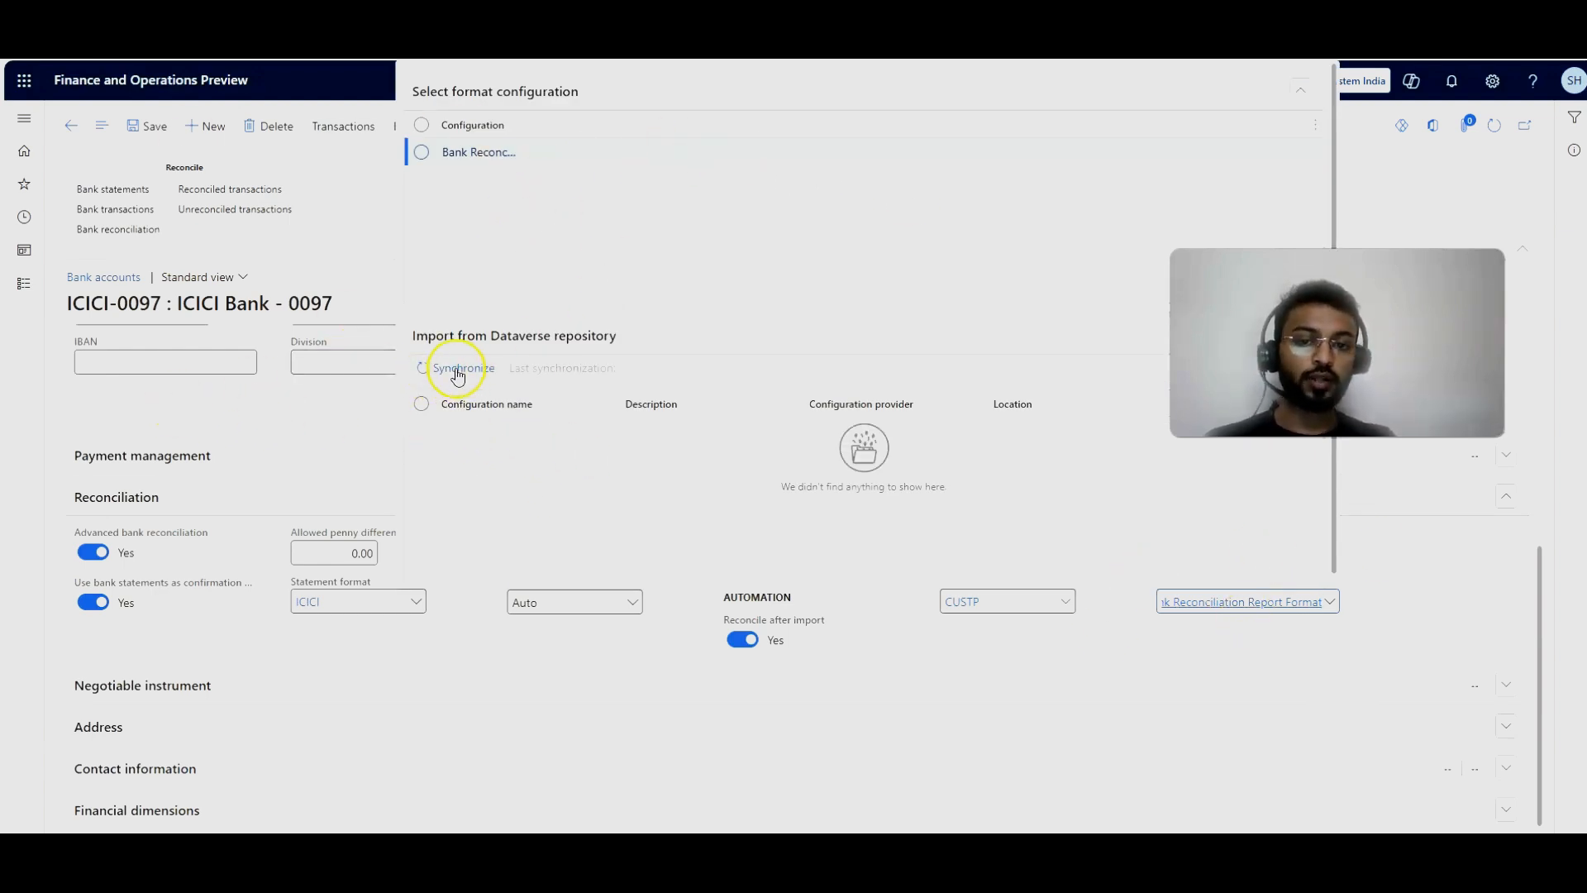
{"action": "left_click", "coordinate": [423, 151]}
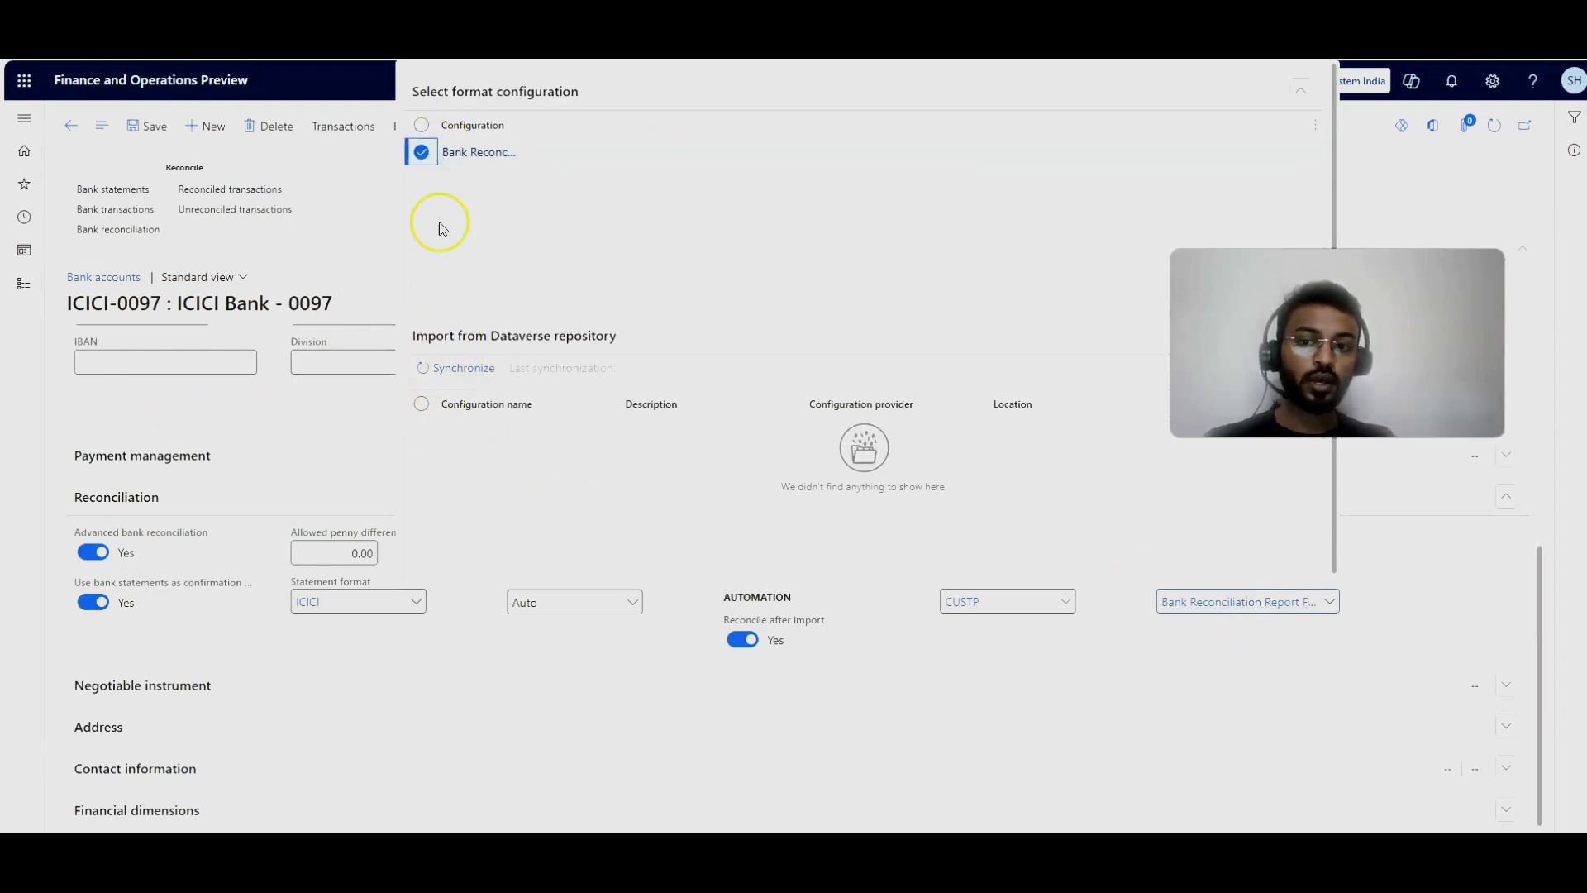
{"action": "left_click", "coordinate": [437, 370]}
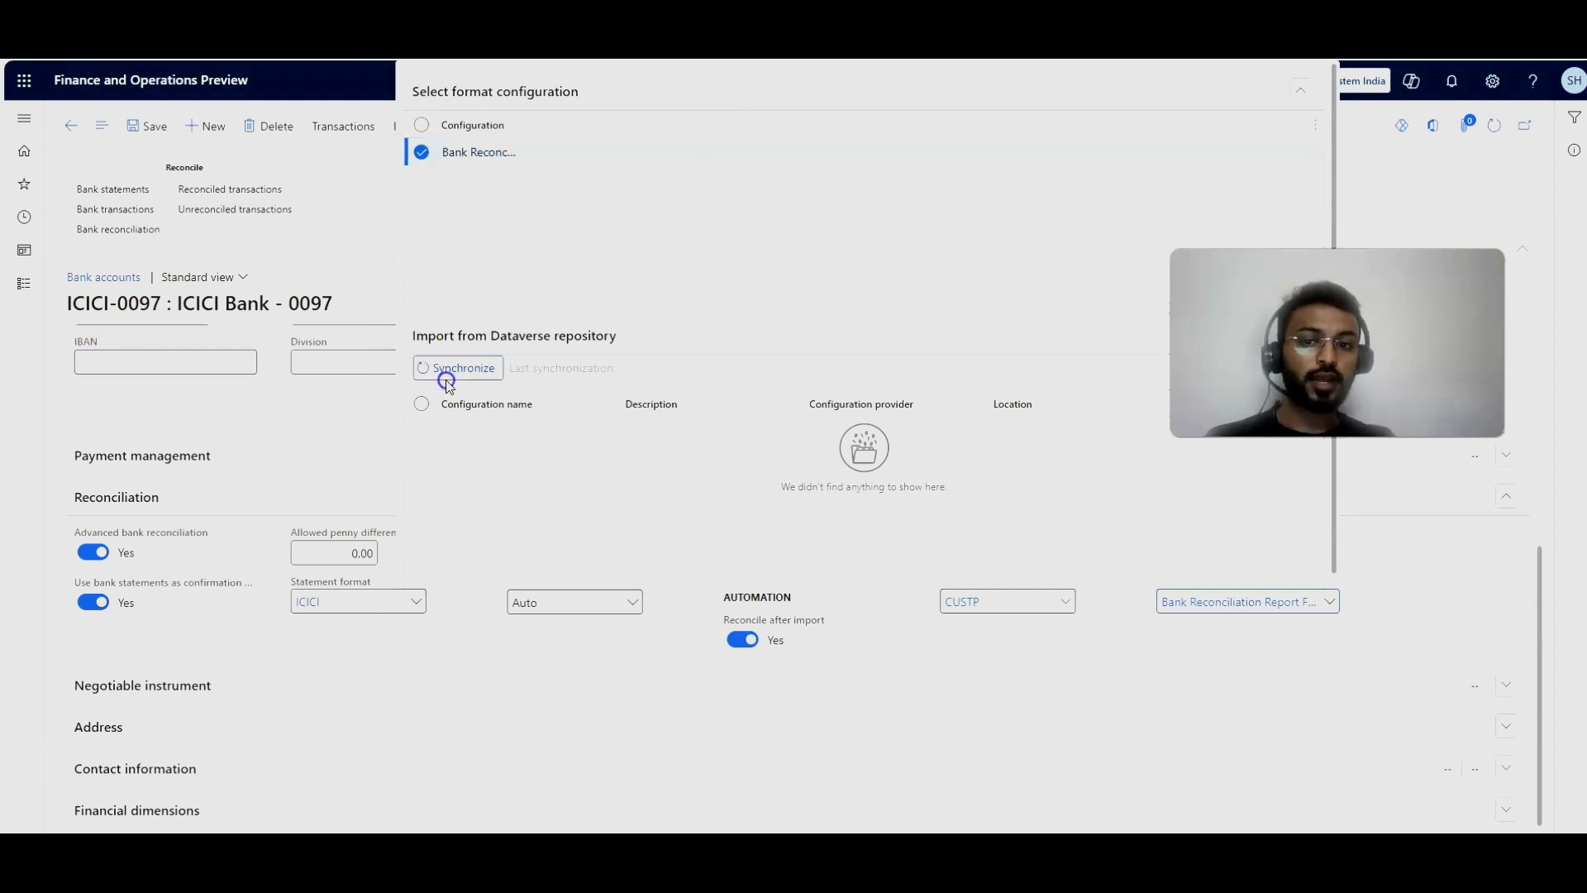
{"action": "left_click", "coordinate": [1409, 598]}
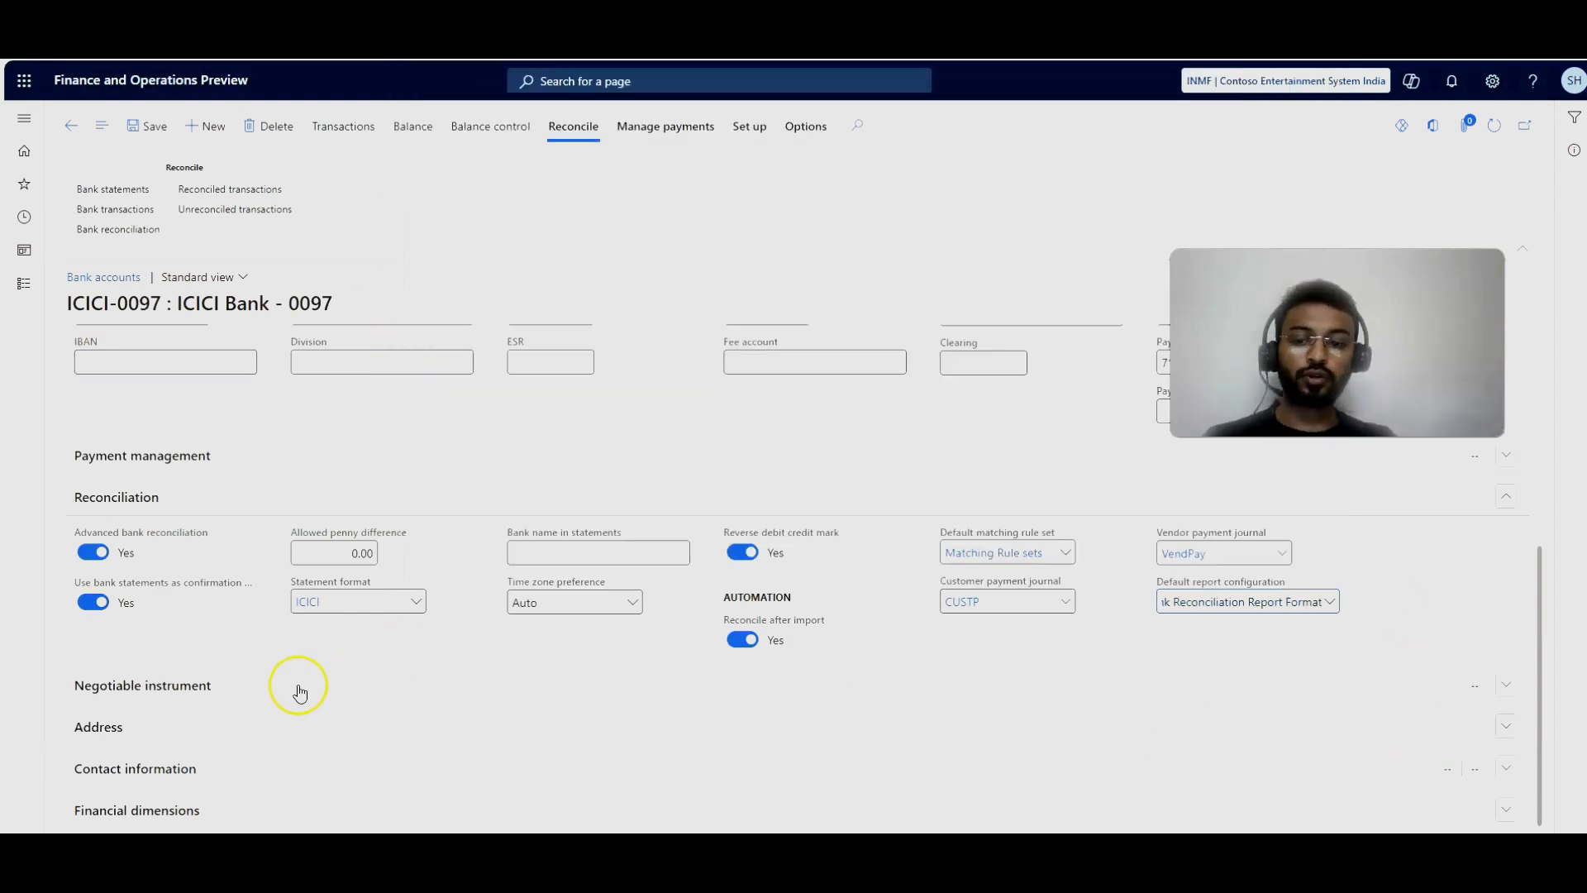
Step: Start the Advanced bank reconciliation data upgrade of Cash and bank management and advance to upgrading matched transactions
{"action": "scroll", "coordinate": [380, 757], "scroll_direction": "up", "scroll_amount": 5}
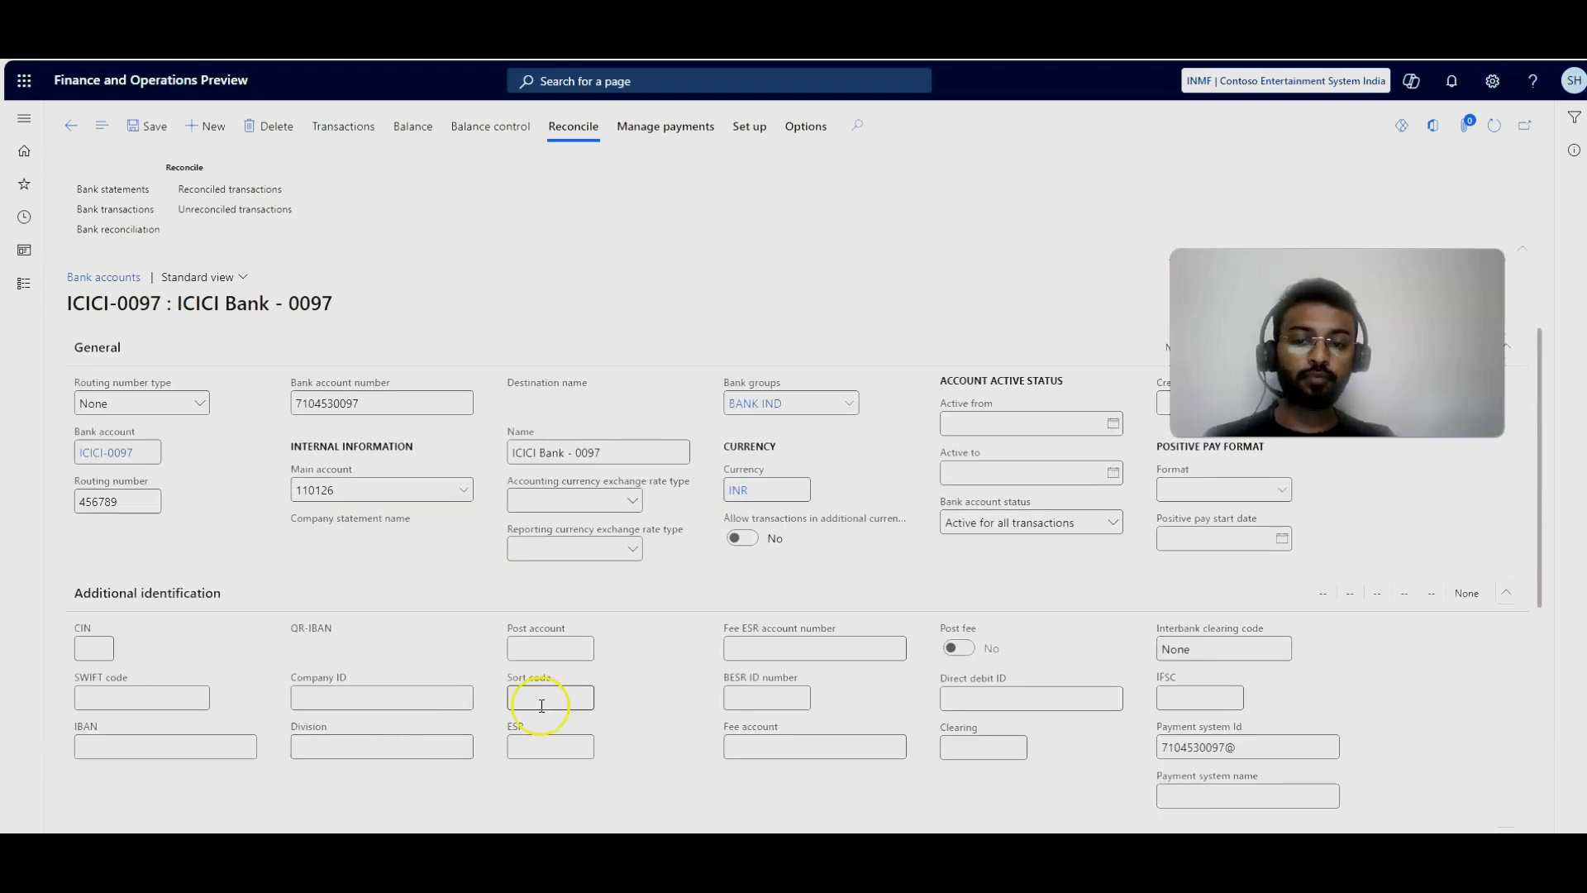
{"action": "scroll", "coordinate": [561, 654], "scroll_direction": "down", "scroll_amount": 5}
{"action": "scroll", "coordinate": [599, 718], "scroll_direction": "up", "scroll_amount": 5}
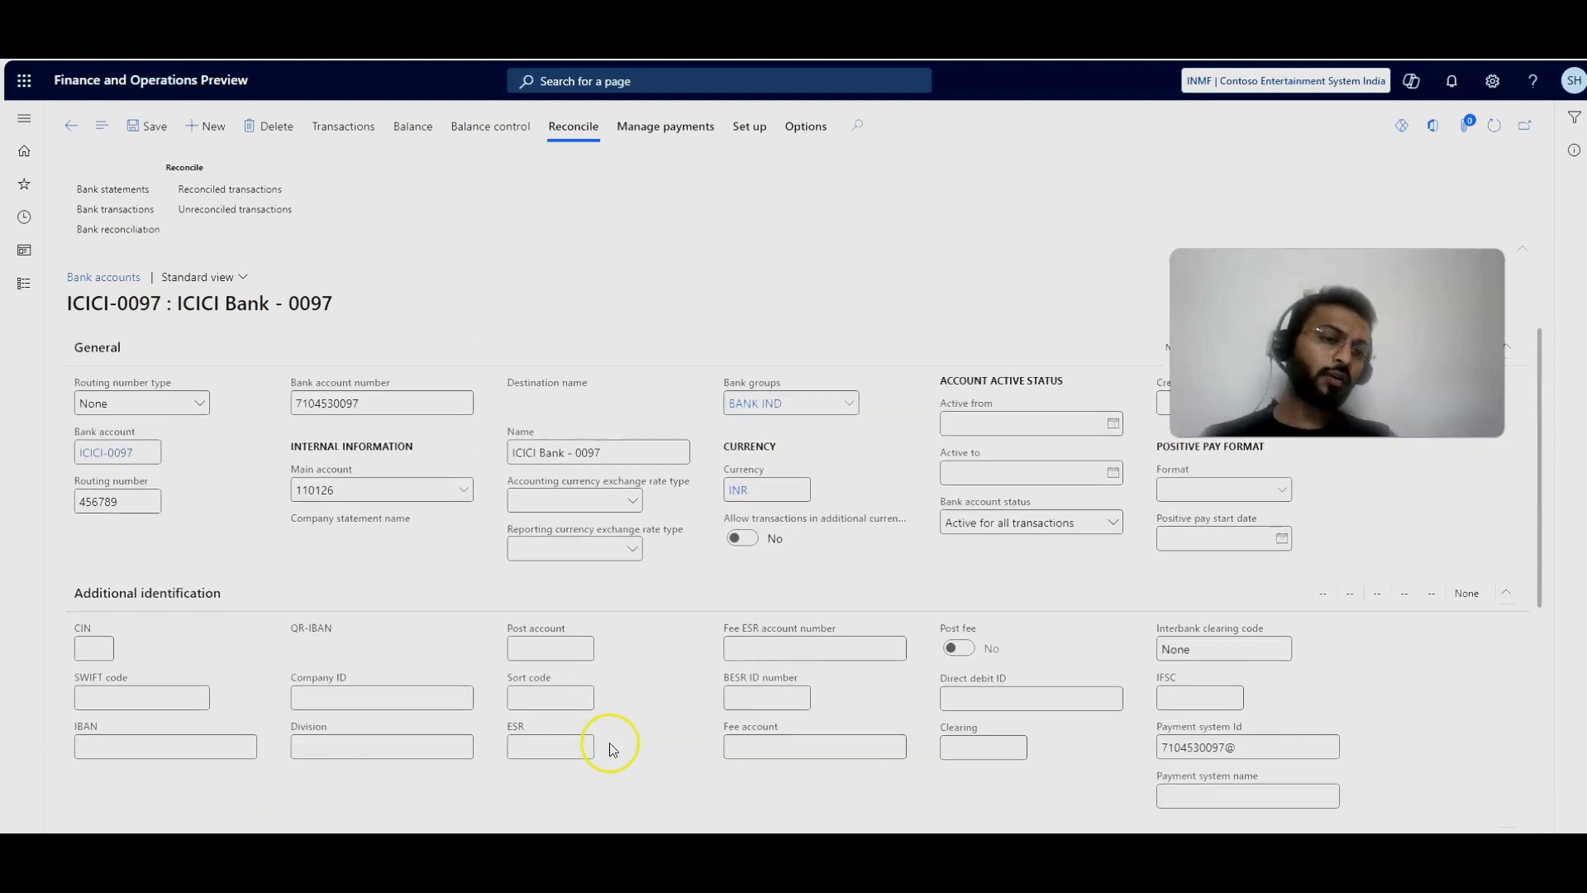
{"action": "left_click", "coordinate": [31, 283]}
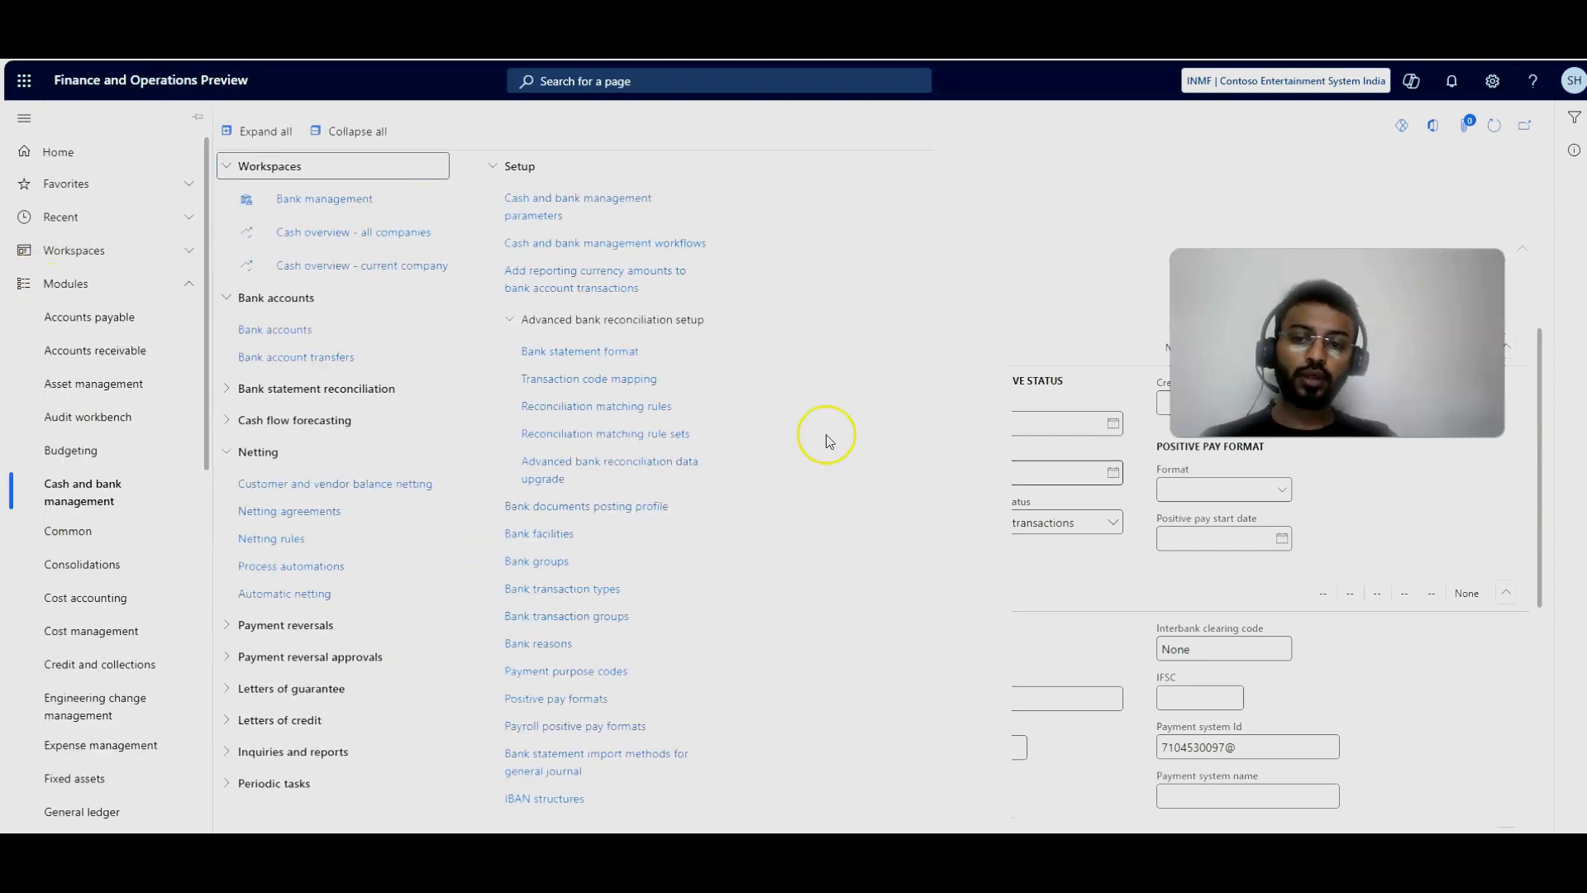
{"action": "left_click", "coordinate": [257, 629]}
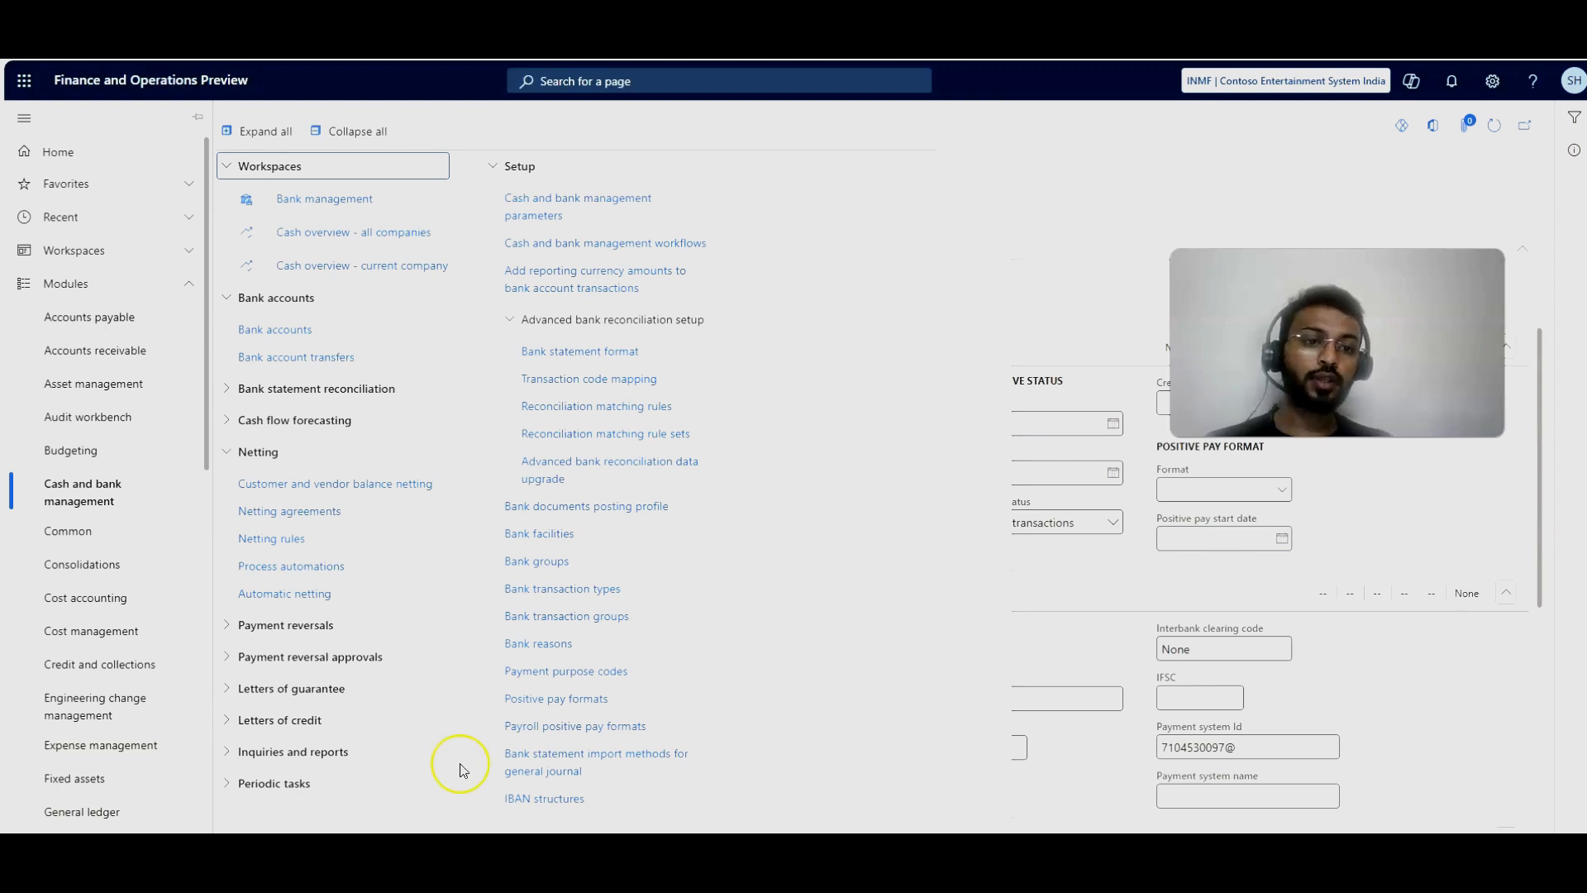
{"action": "left_click", "coordinate": [576, 460]}
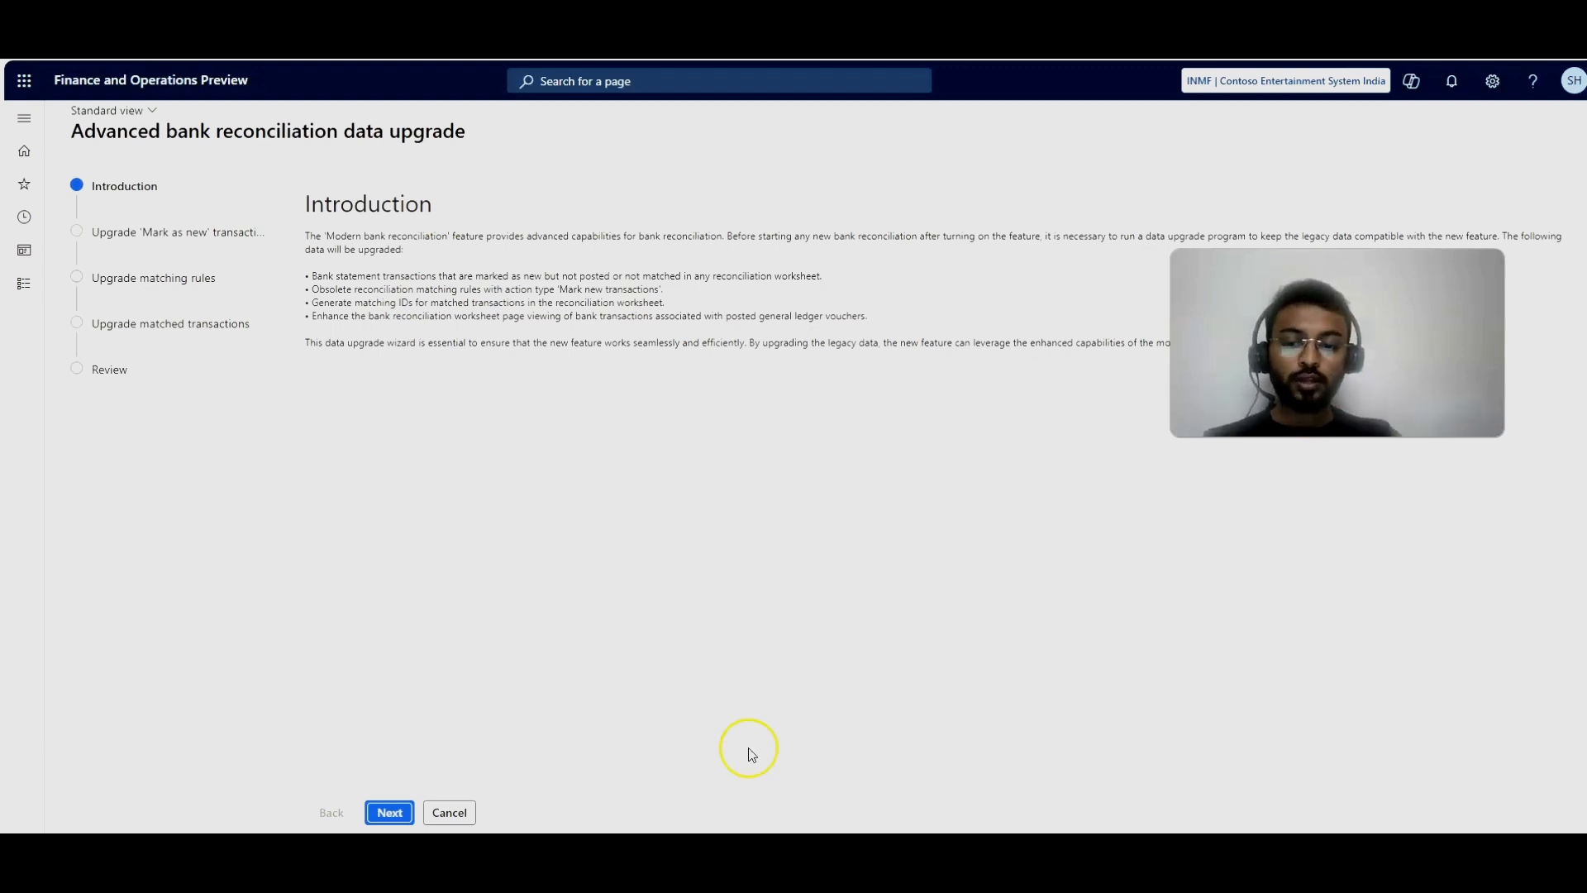
{"action": "left_click", "coordinate": [369, 812]}
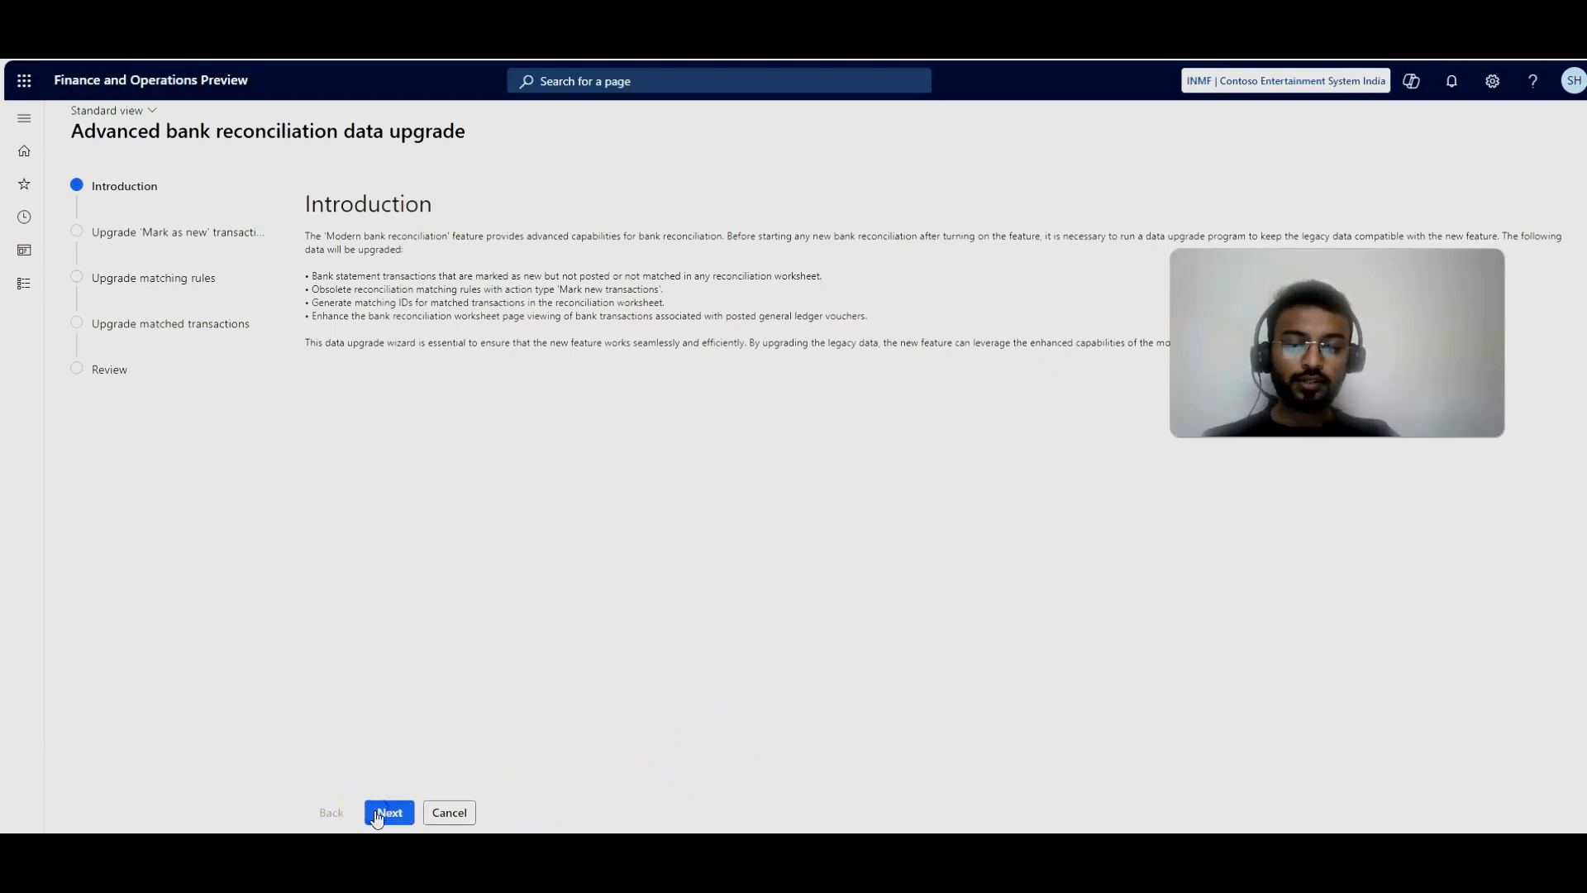
{"action": "left_click", "coordinate": [380, 813]}
{"action": "left_click", "coordinate": [380, 813]}
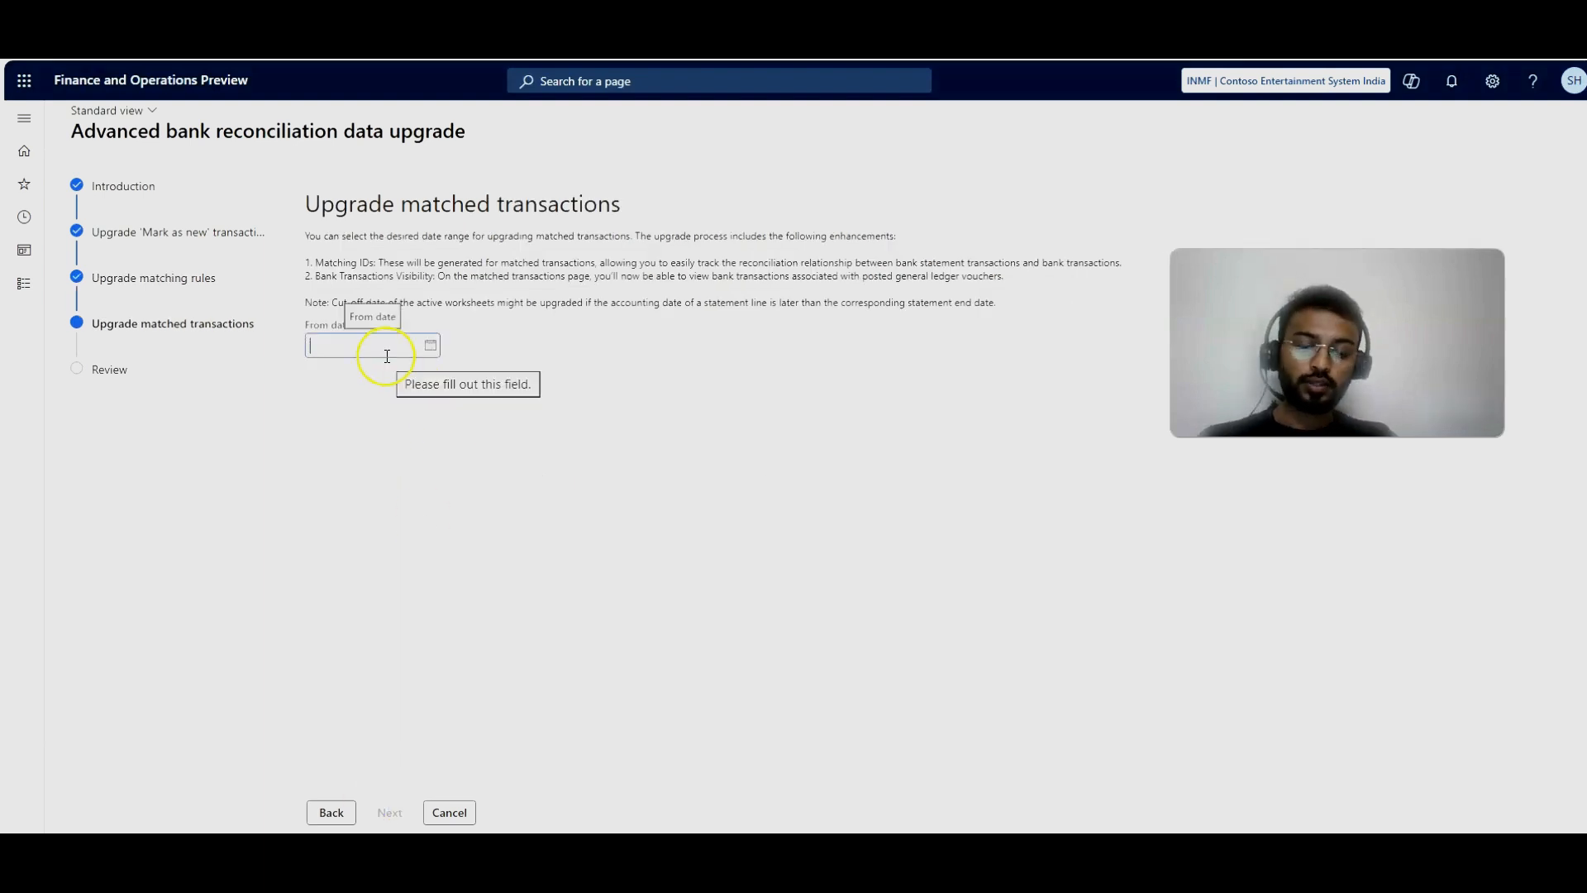
Step: Set the From date for upgrading matched transactions to 11/1/2011 and proceed to the review
{"action": "left_click", "coordinate": [431, 347]}
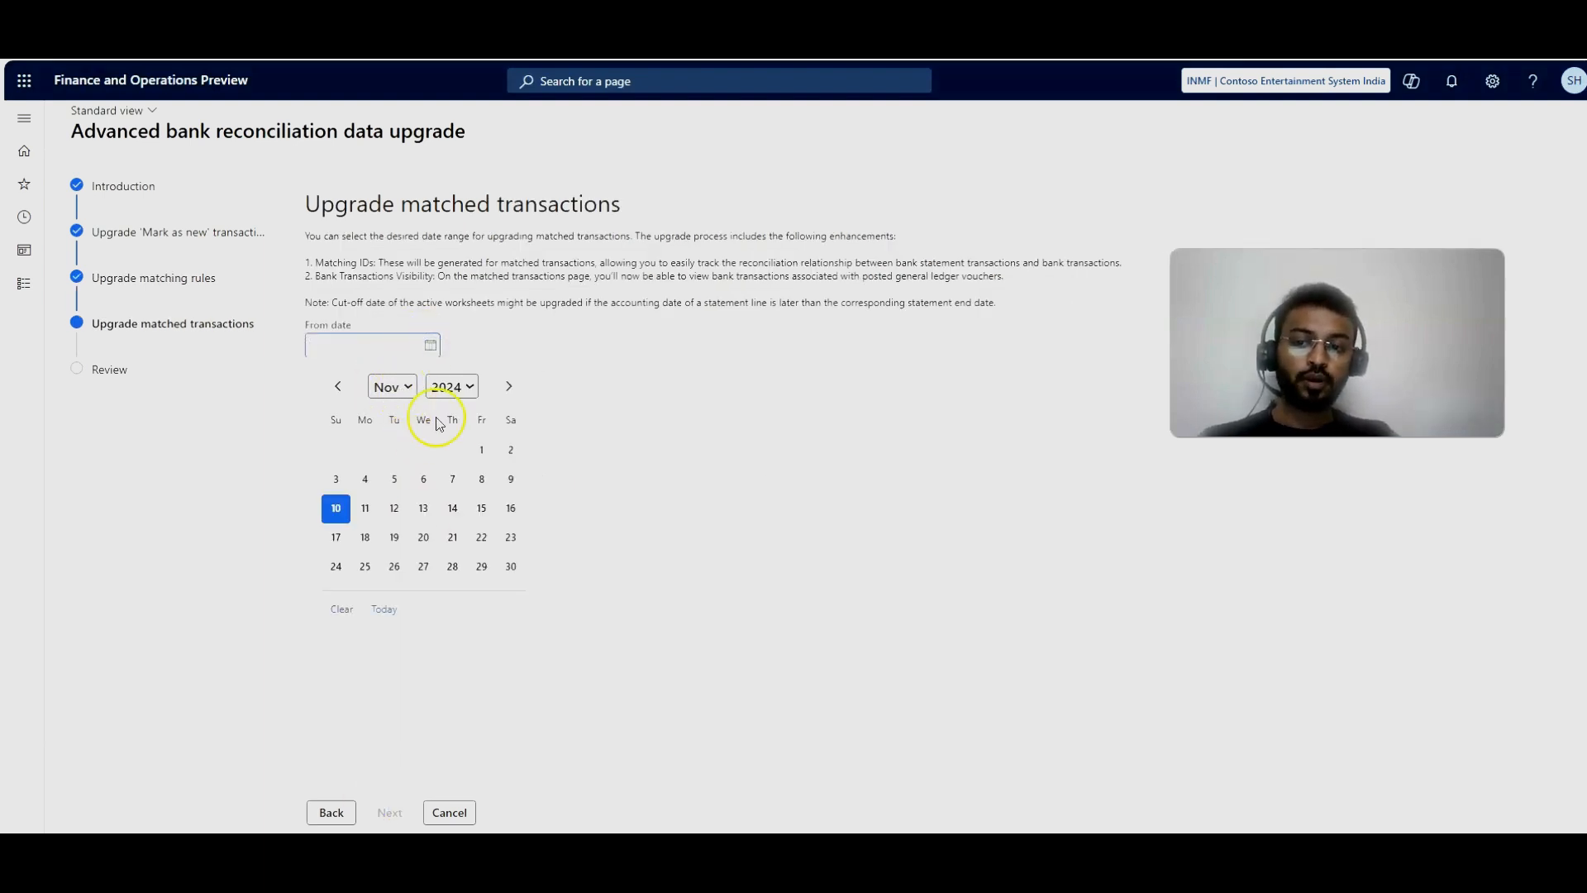
{"action": "left_click", "coordinate": [463, 382]}
{"action": "left_click", "coordinate": [444, 493]}
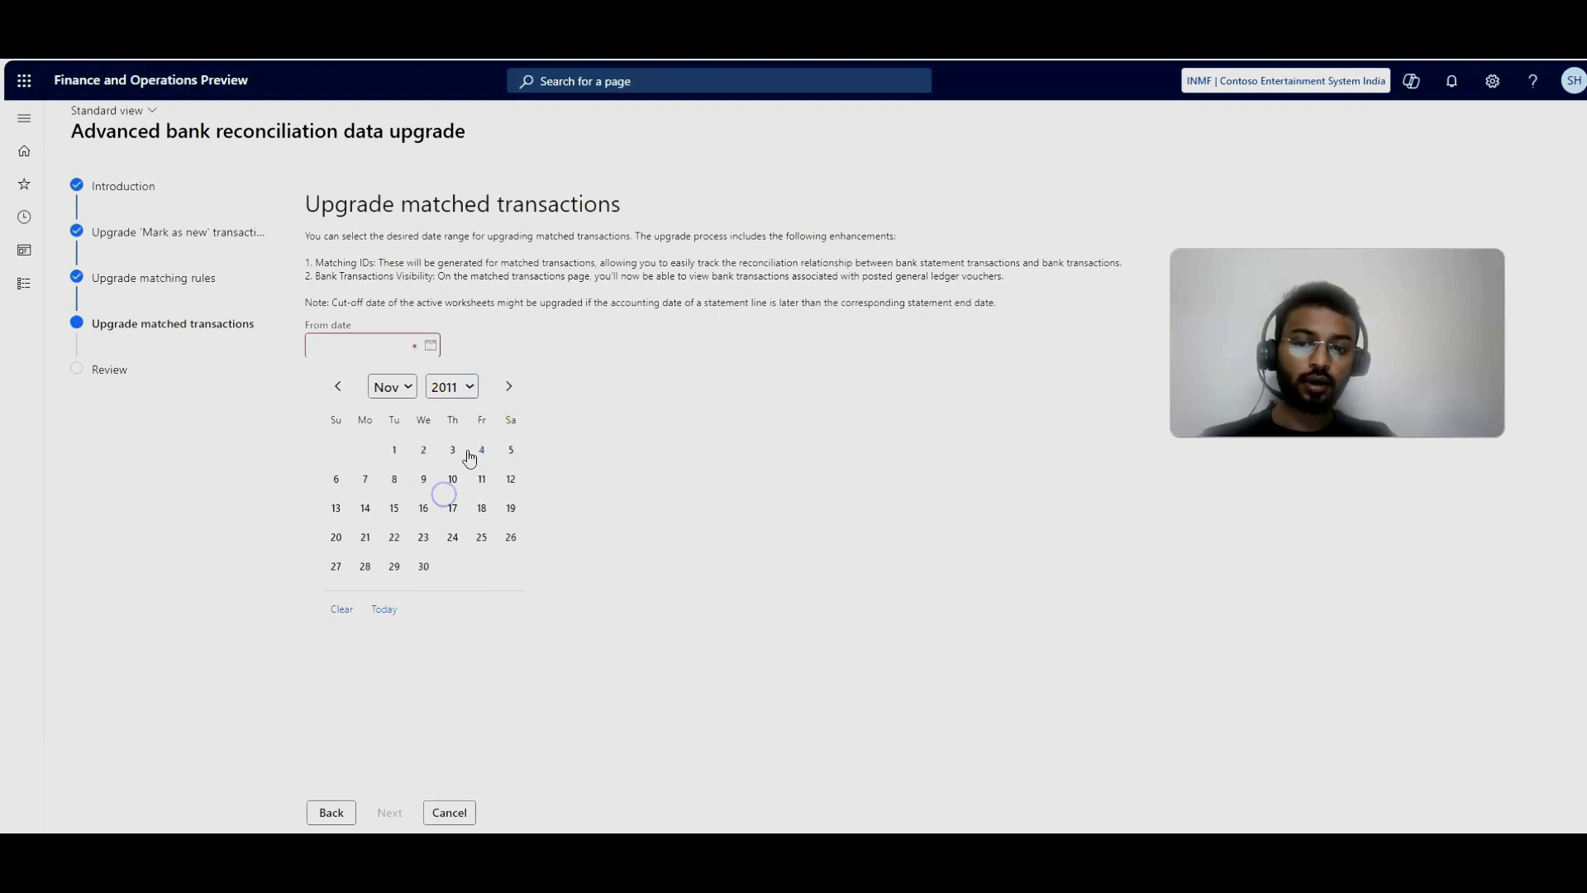
{"action": "left_click", "coordinate": [398, 448]}
{"action": "left_click", "coordinate": [400, 811]}
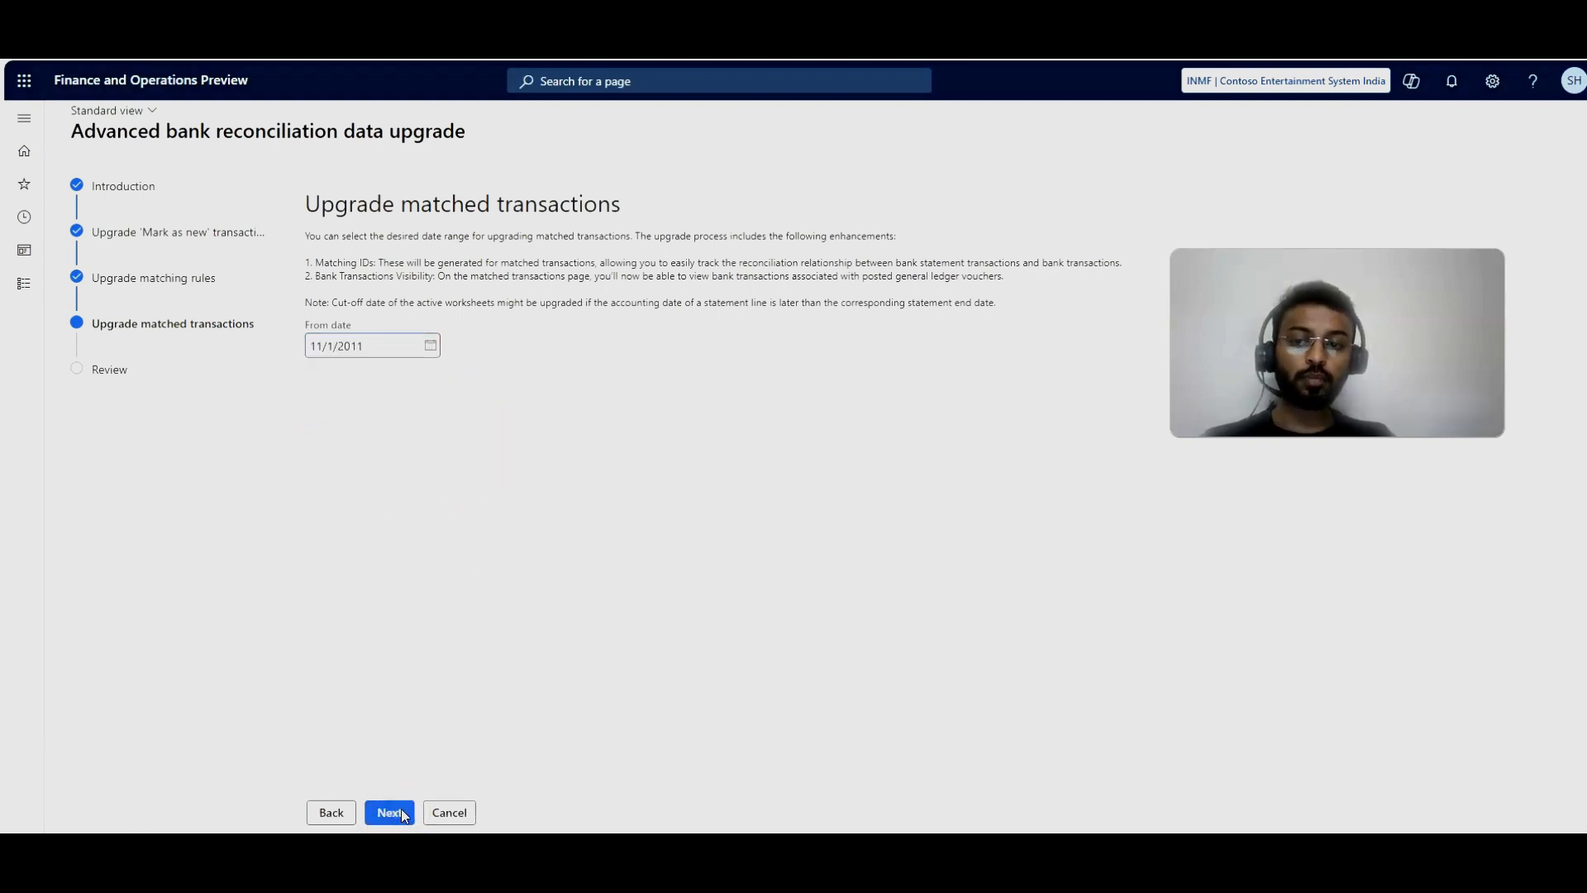
Step: Check the execution status of the listed companies and cancel the data upgrade
{"action": "scroll", "coordinate": [546, 628], "scroll_direction": "down", "scroll_amount": 3}
{"action": "scroll", "coordinate": [418, 609], "scroll_direction": "up", "scroll_amount": 3}
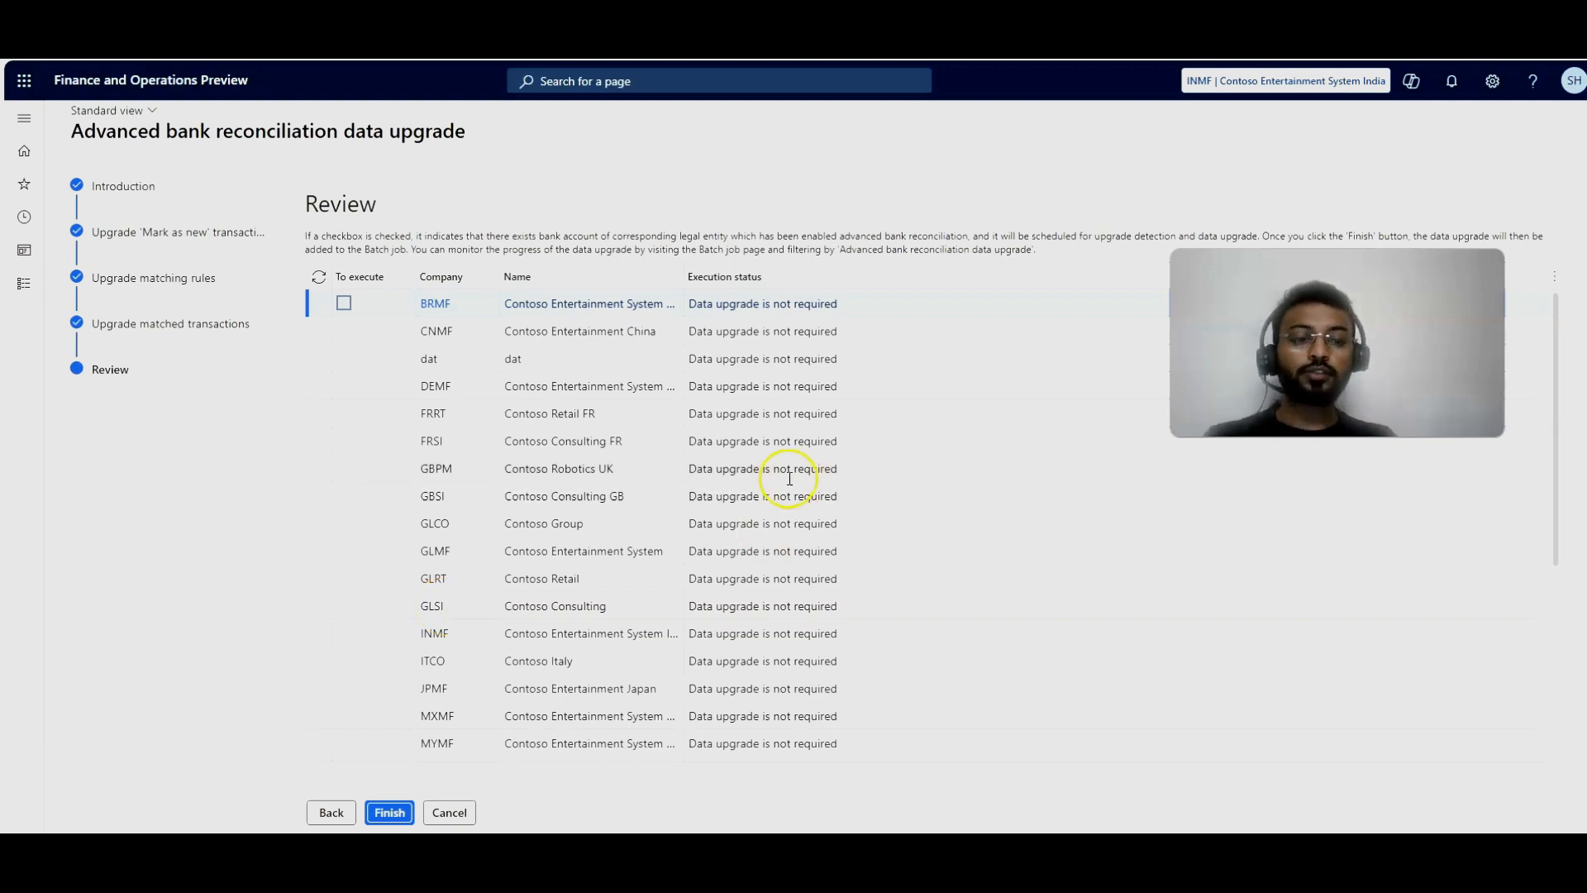
{"action": "left_click", "coordinate": [441, 814]}
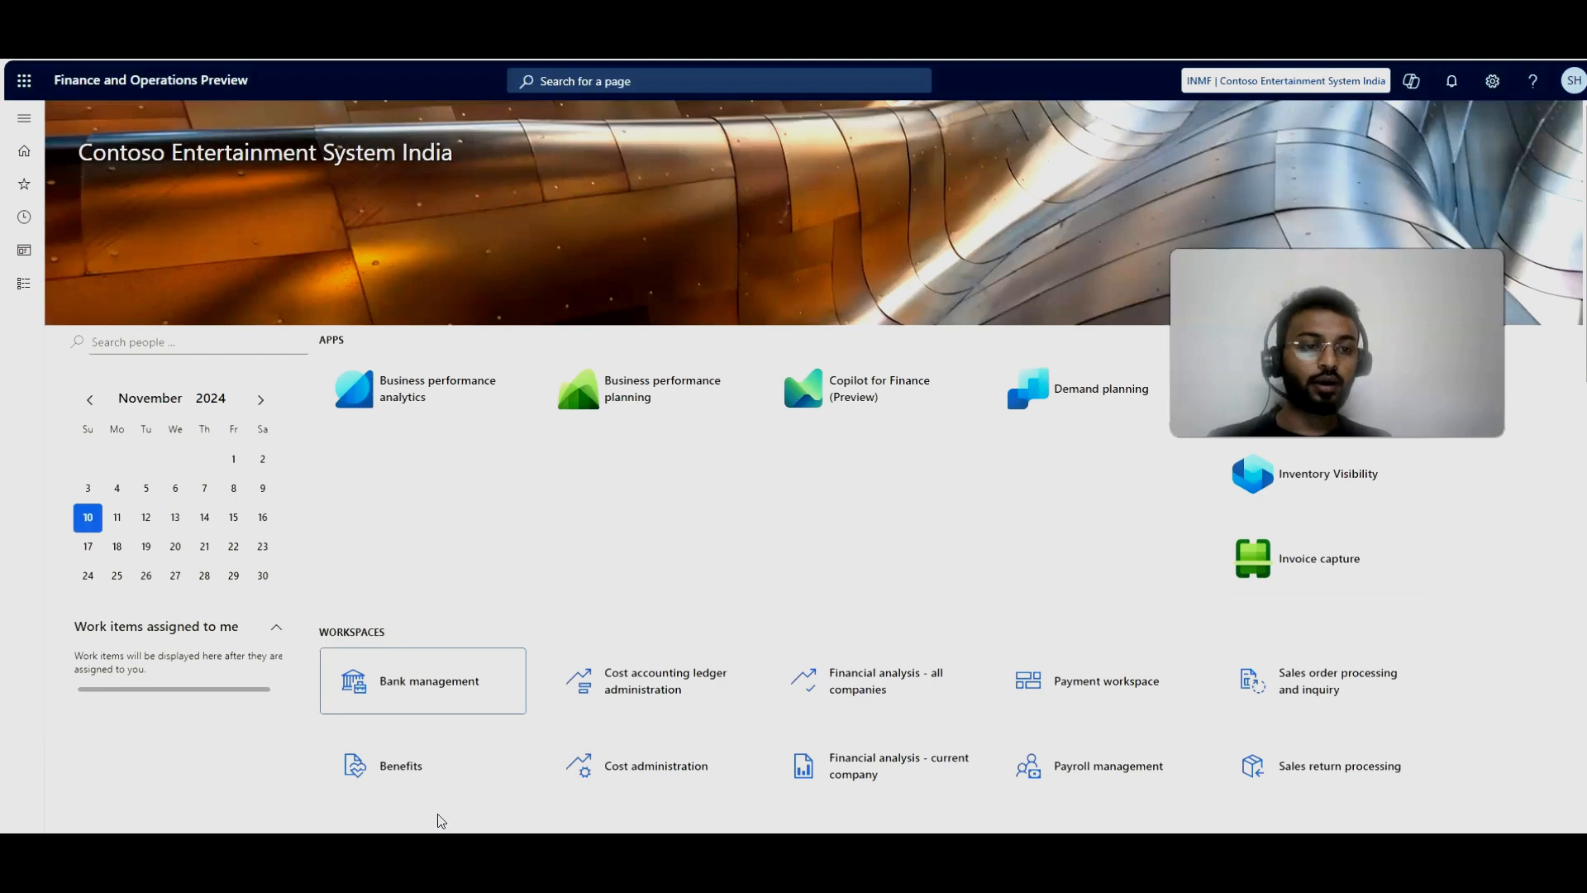
{"action": "left_click", "coordinate": [532, 806]}
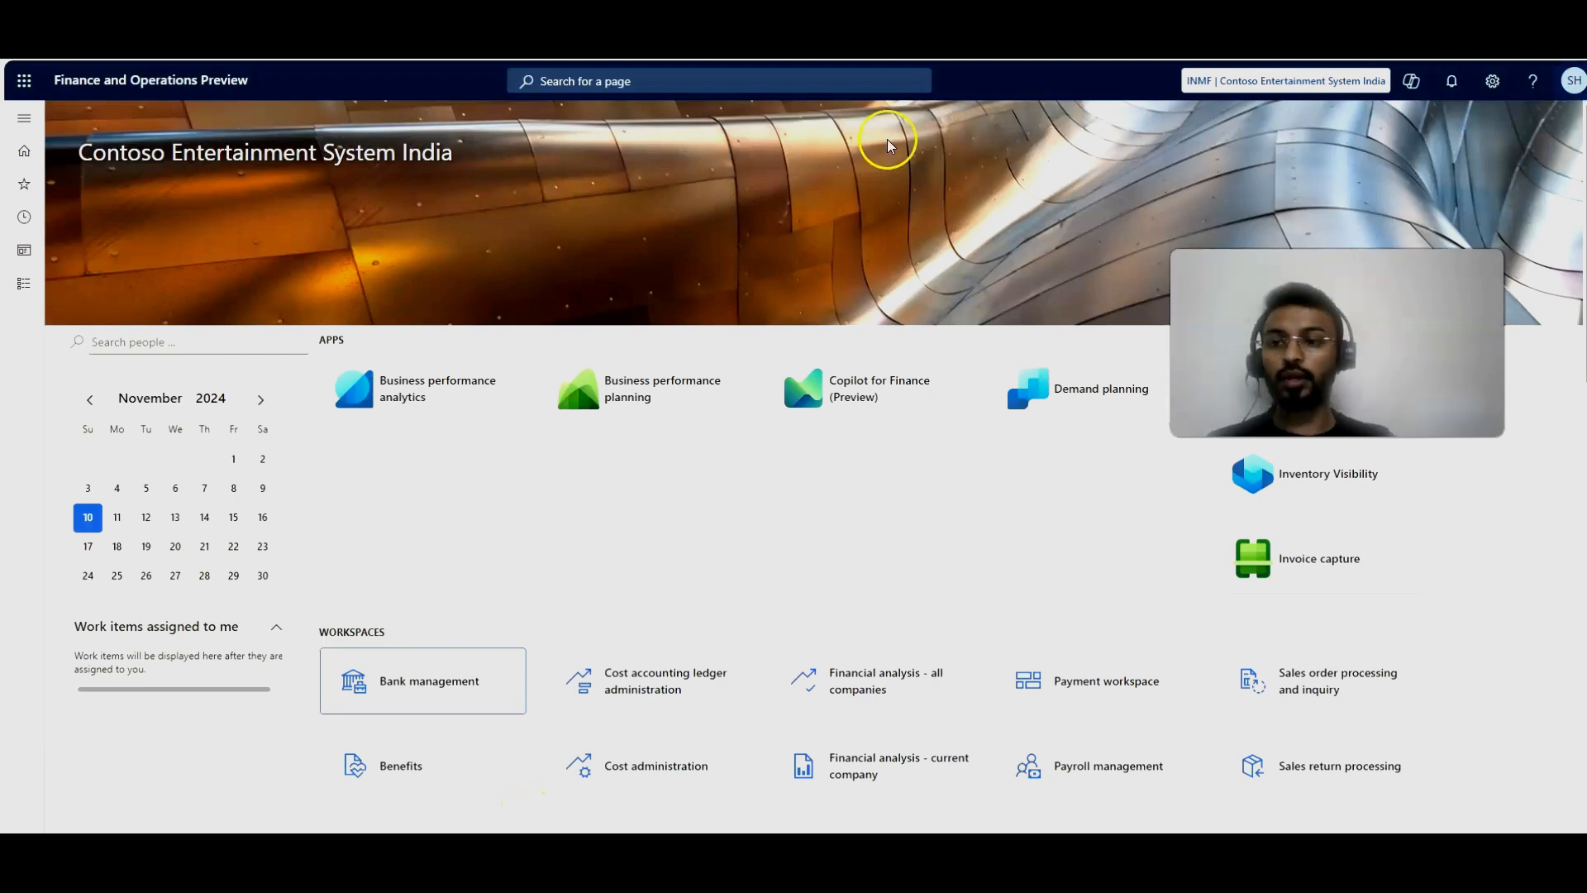
Step: Open the One to One rule in the reconciliation matching rules of Cash and bank management
{"action": "left_click", "coordinate": [25, 286]}
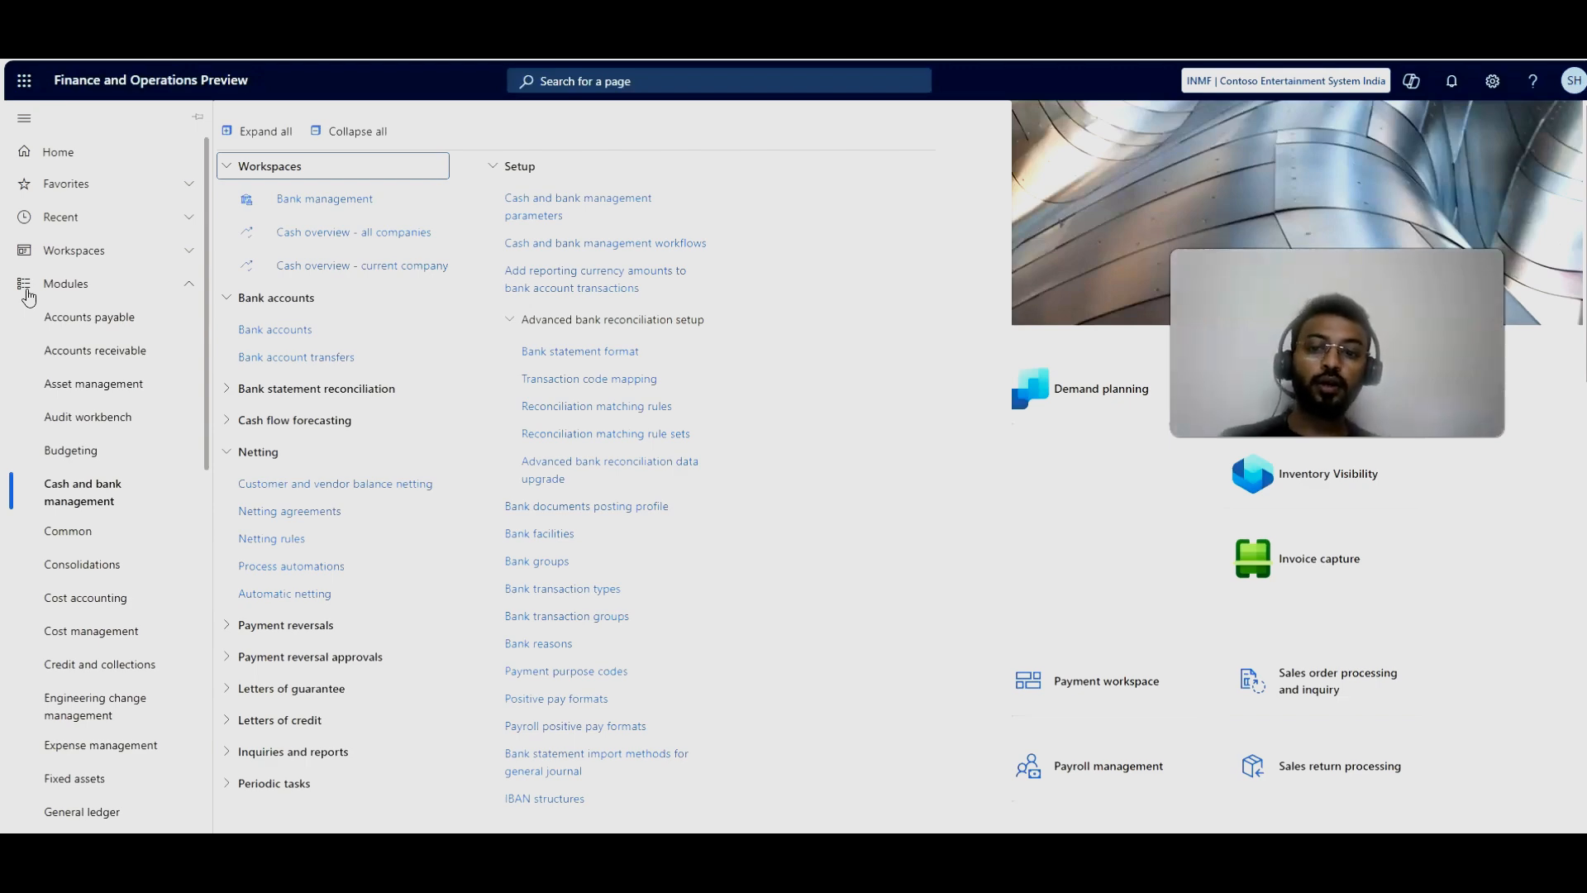
{"action": "left_click", "coordinate": [539, 420]}
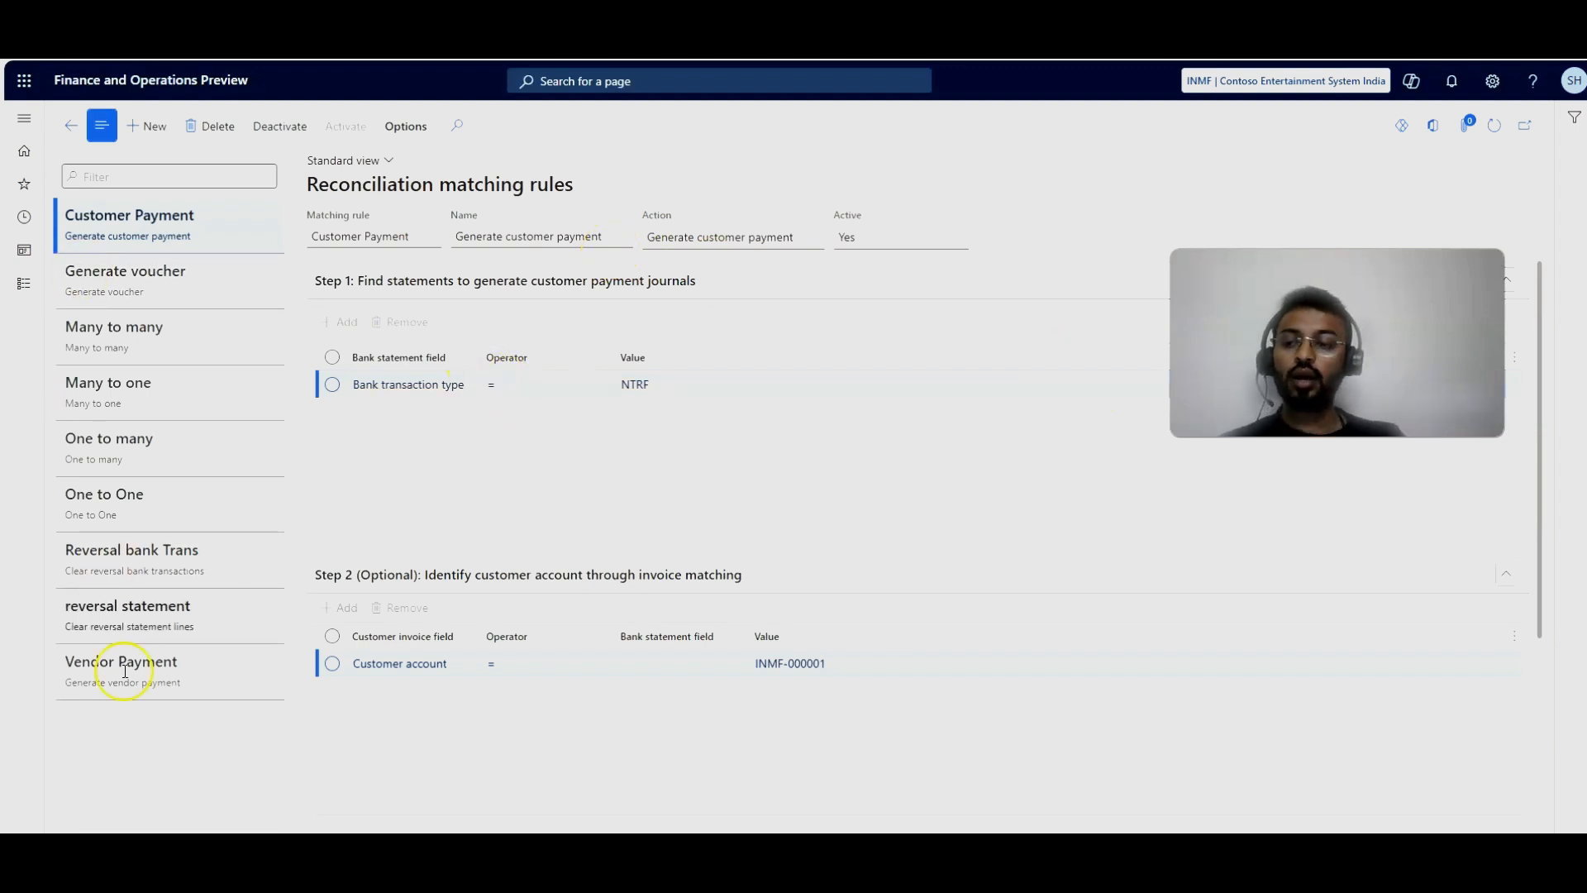
{"action": "left_click", "coordinate": [114, 516]}
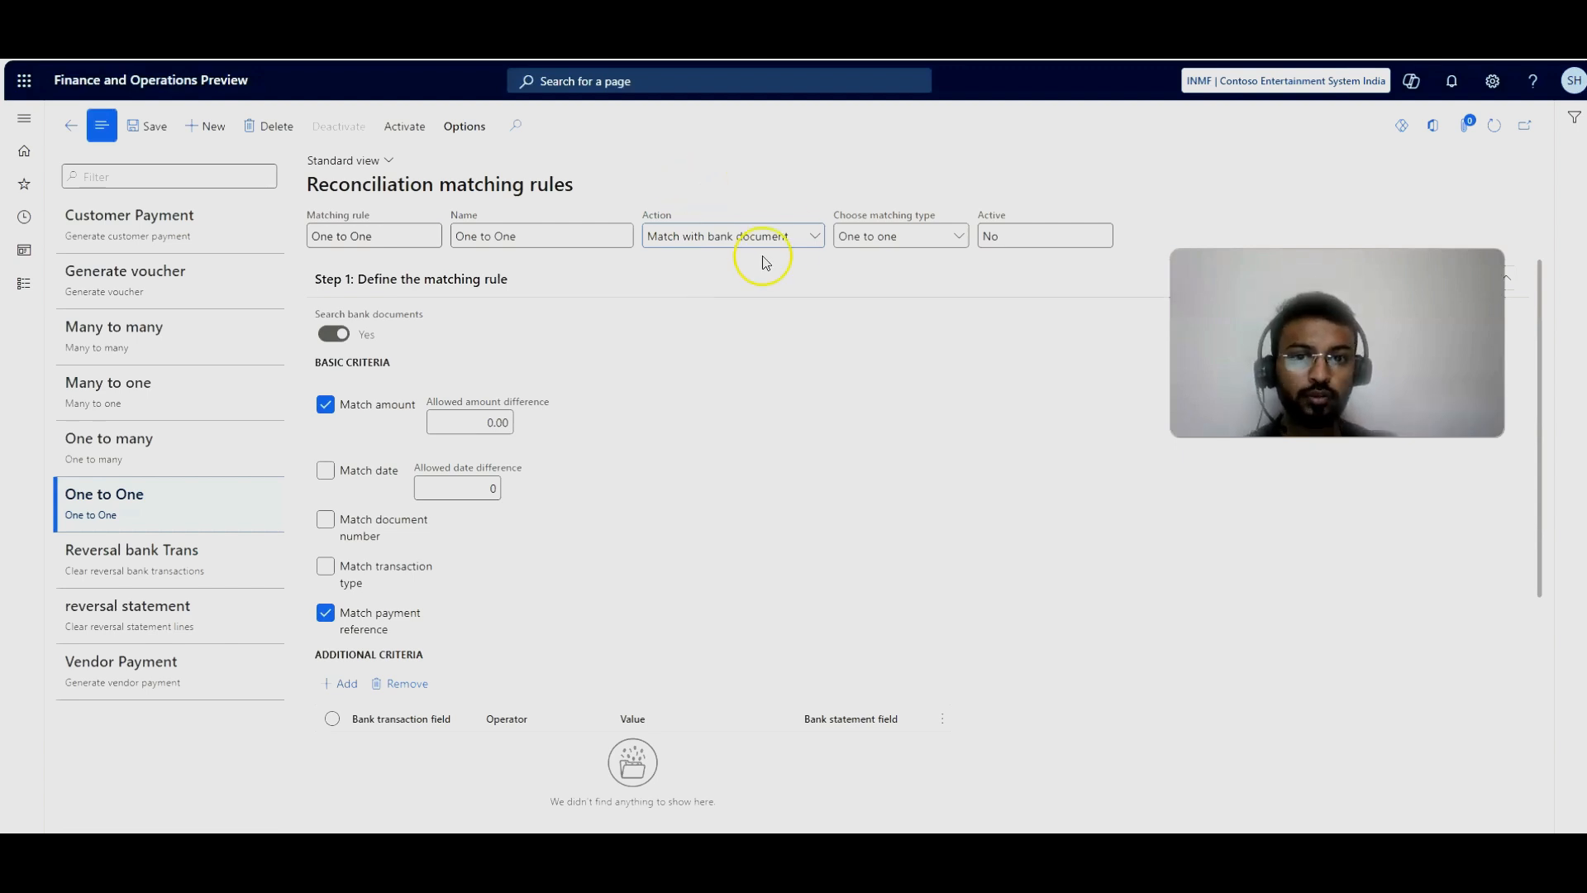
Step: Review the action options, matching type options and basic criteria of the One to One matching rule
{"action": "left_click", "coordinate": [815, 238]}
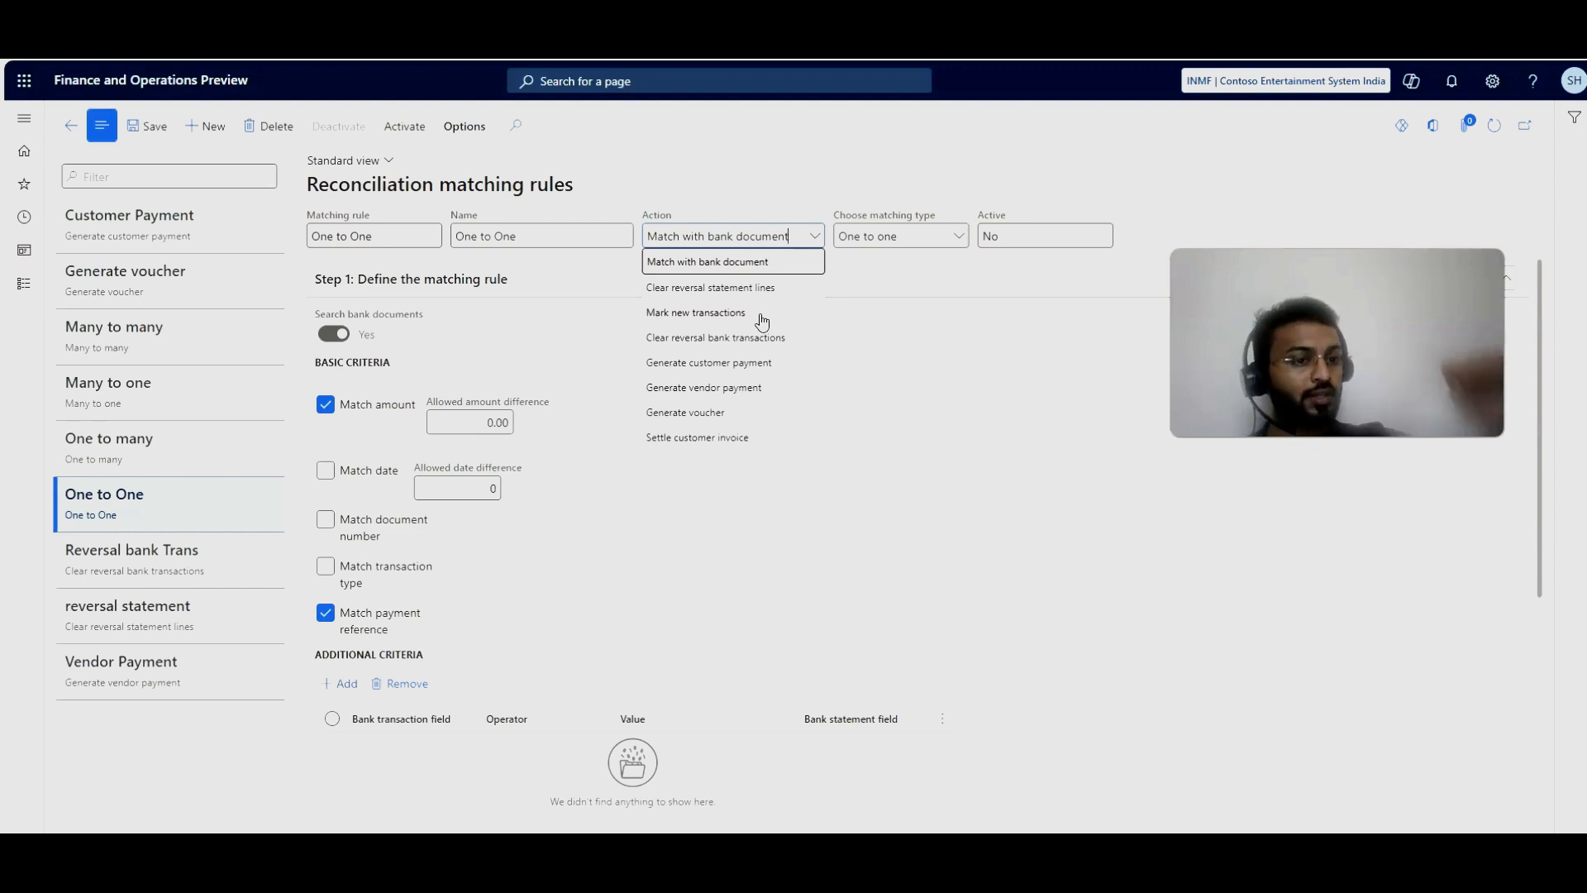
{"action": "left_click", "coordinate": [861, 354]}
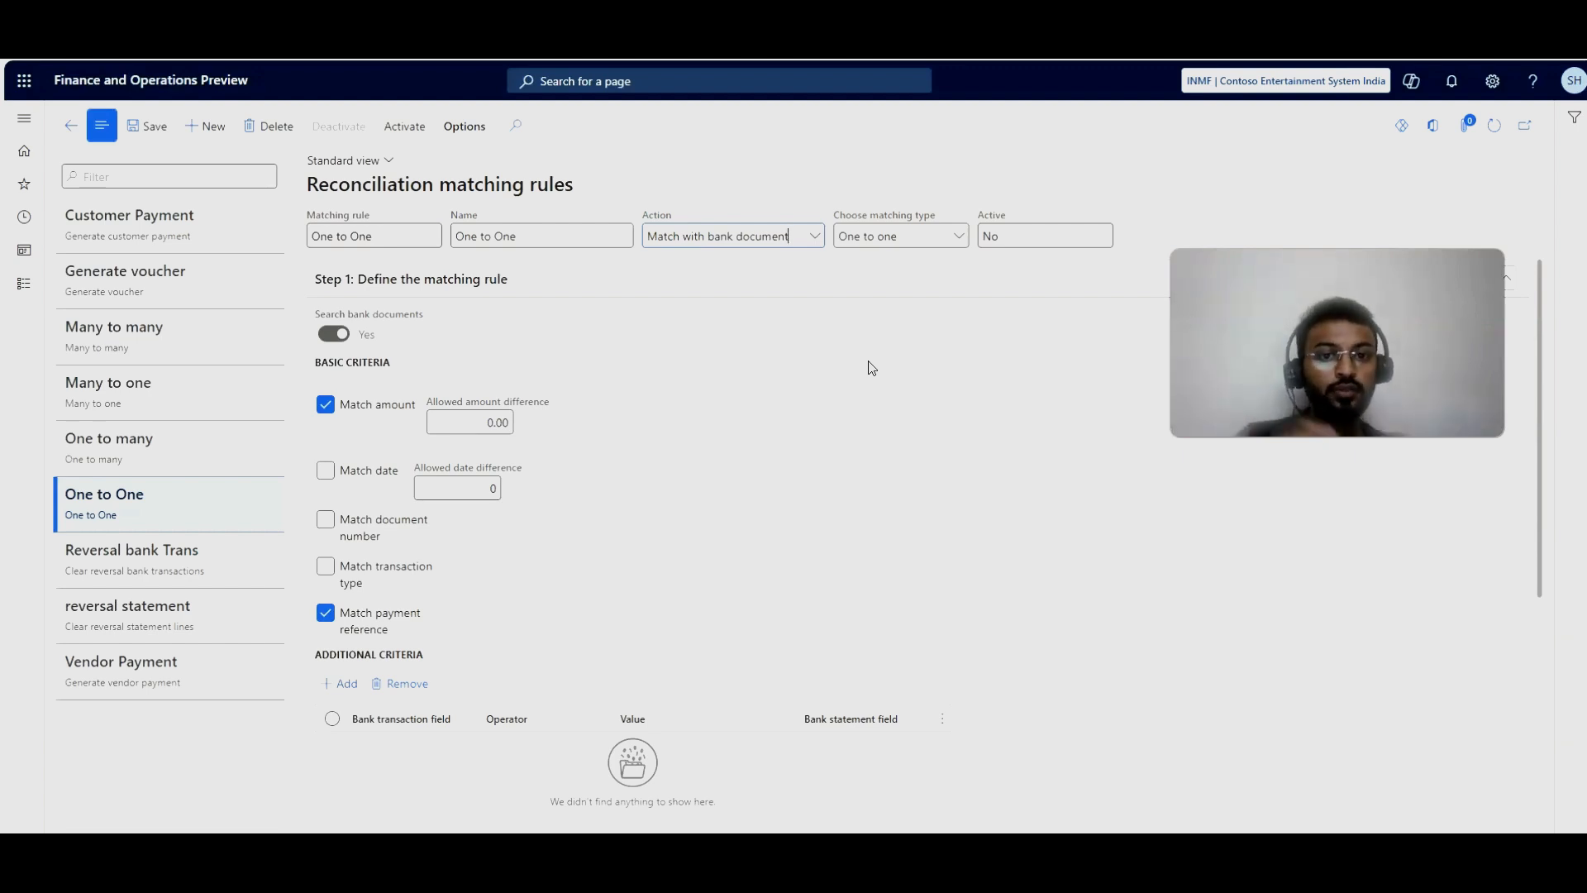
{"action": "left_click", "coordinate": [959, 236]}
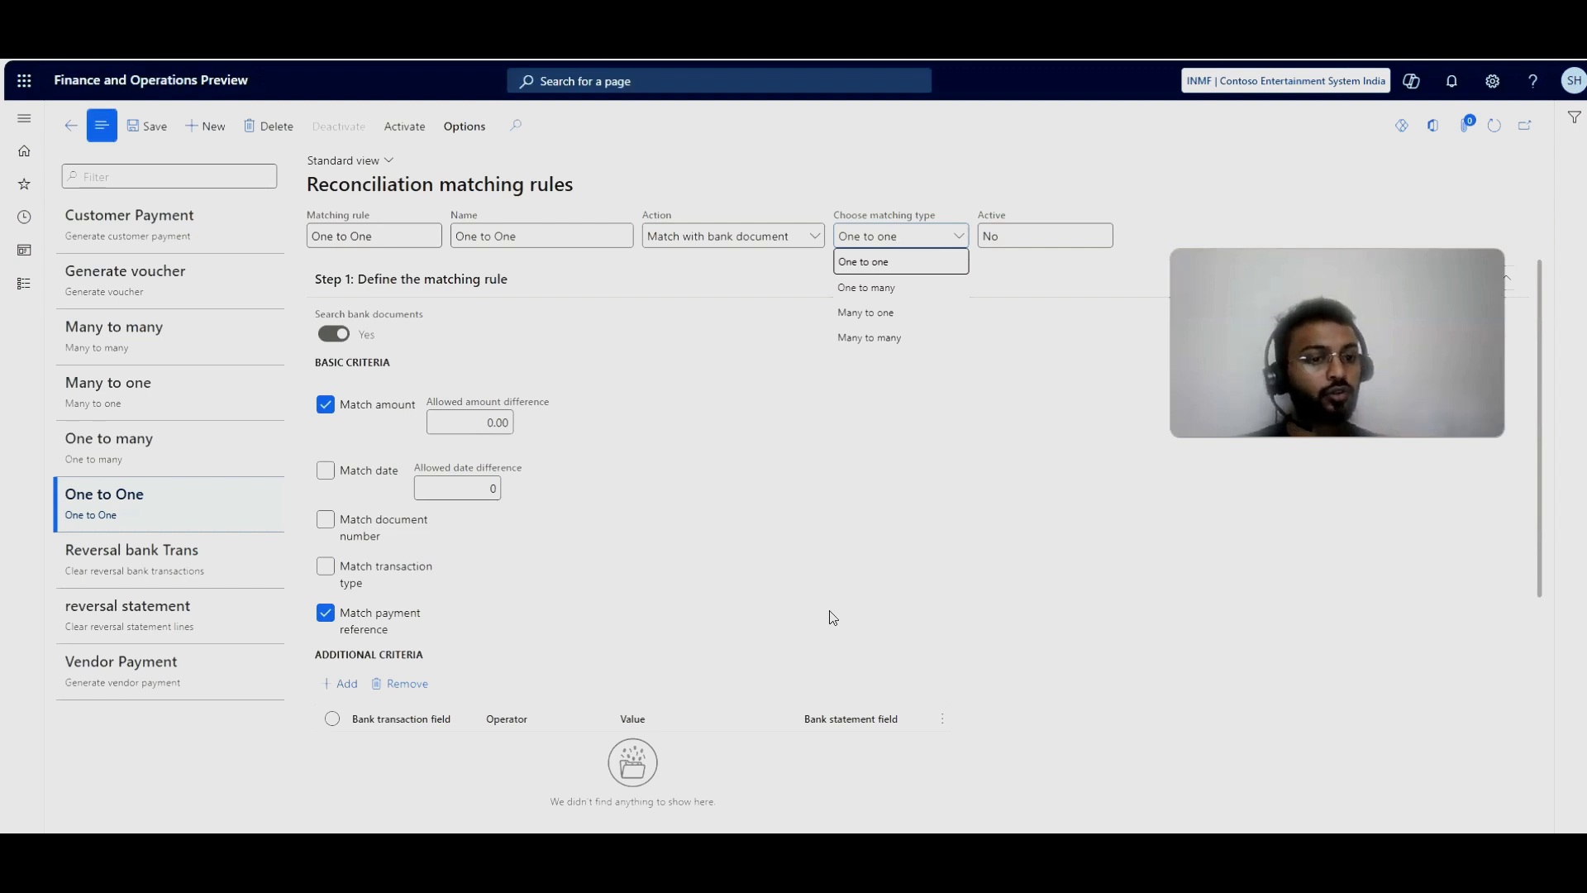
{"action": "left_click", "coordinate": [726, 423]}
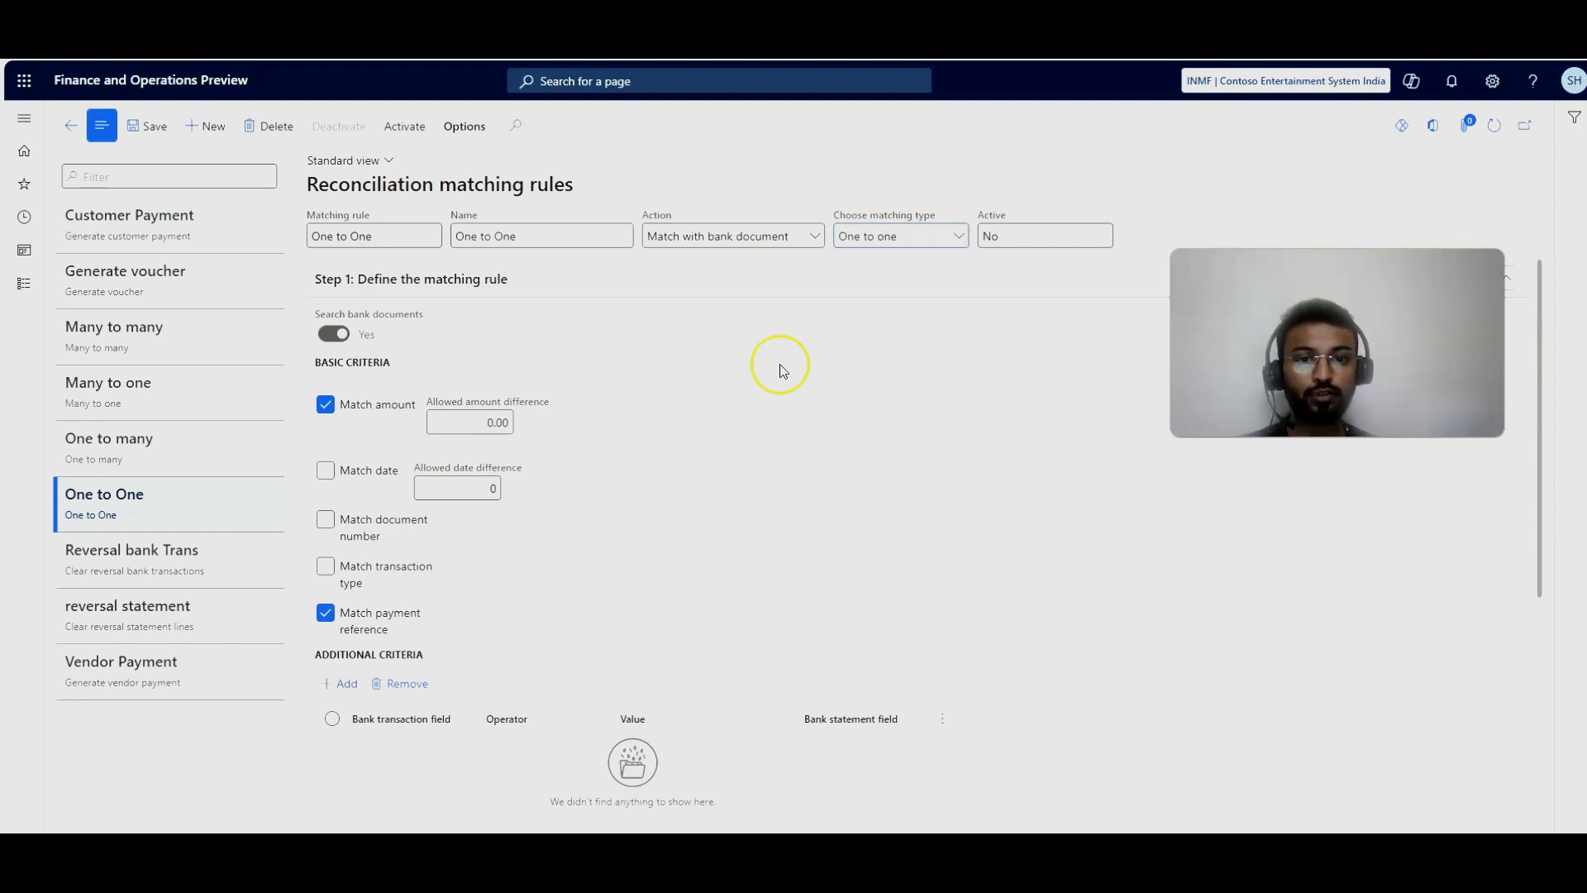
{"action": "scroll", "coordinate": [405, 537], "scroll_direction": "down", "scroll_amount": 1}
{"action": "scroll", "coordinate": [355, 413], "scroll_direction": "up", "scroll_amount": 1}
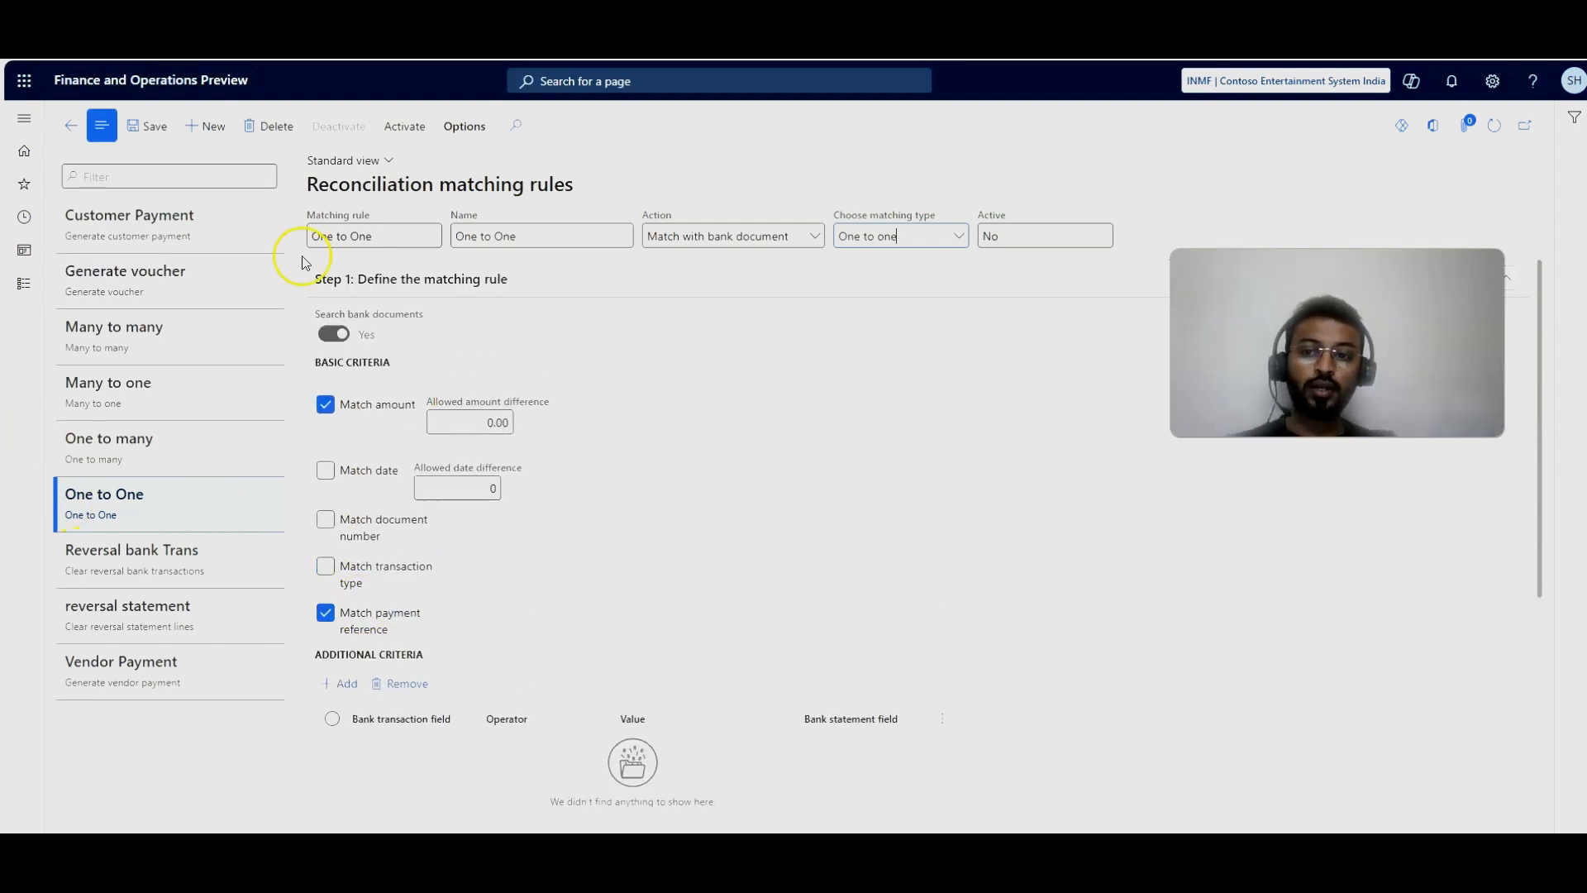
{"action": "scroll", "coordinate": [315, 616], "scroll_direction": "down", "scroll_amount": 1}
{"action": "scroll", "coordinate": [322, 655], "scroll_direction": "up", "scroll_amount": 1}
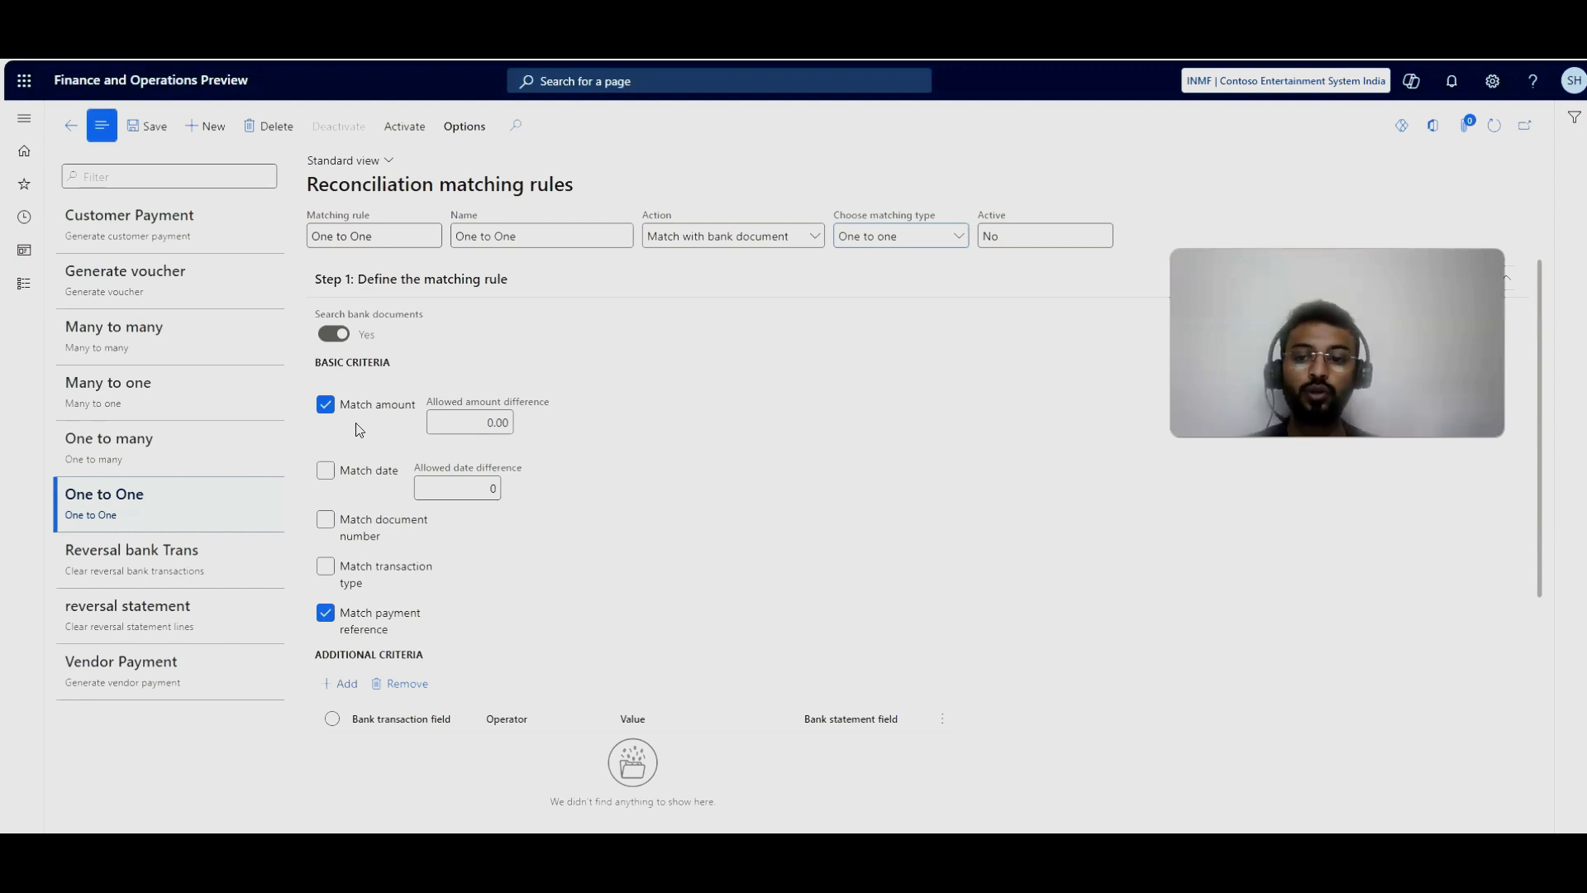
Step: Enable date matching with an allowed date difference of 2 in the One to One rule and turn it off again
{"action": "left_click", "coordinate": [325, 470]}
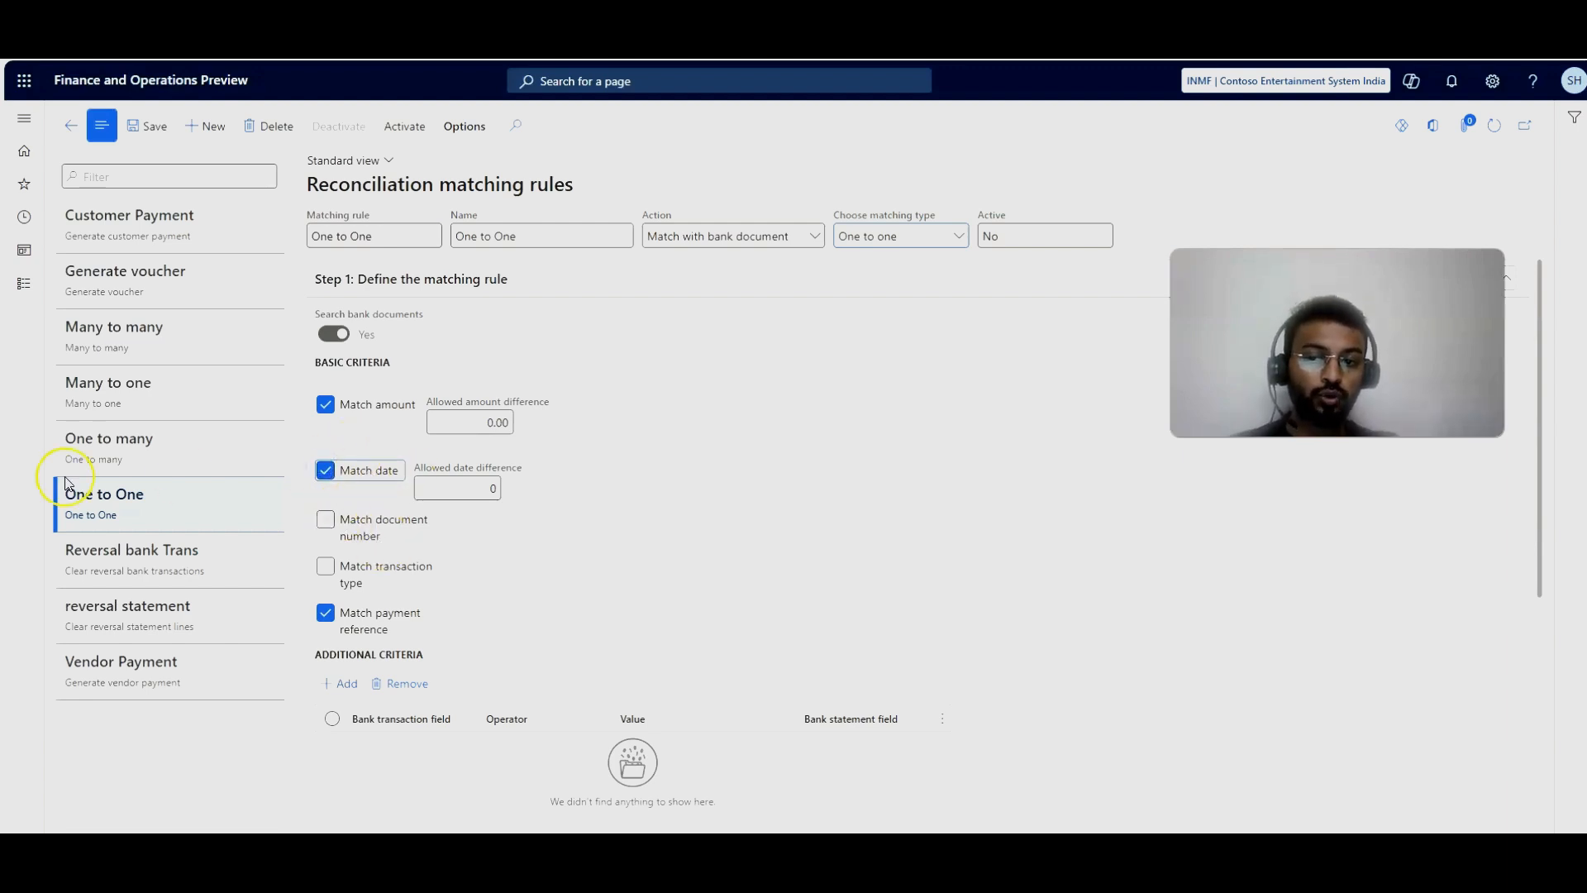
{"action": "left_click", "coordinate": [497, 488]}
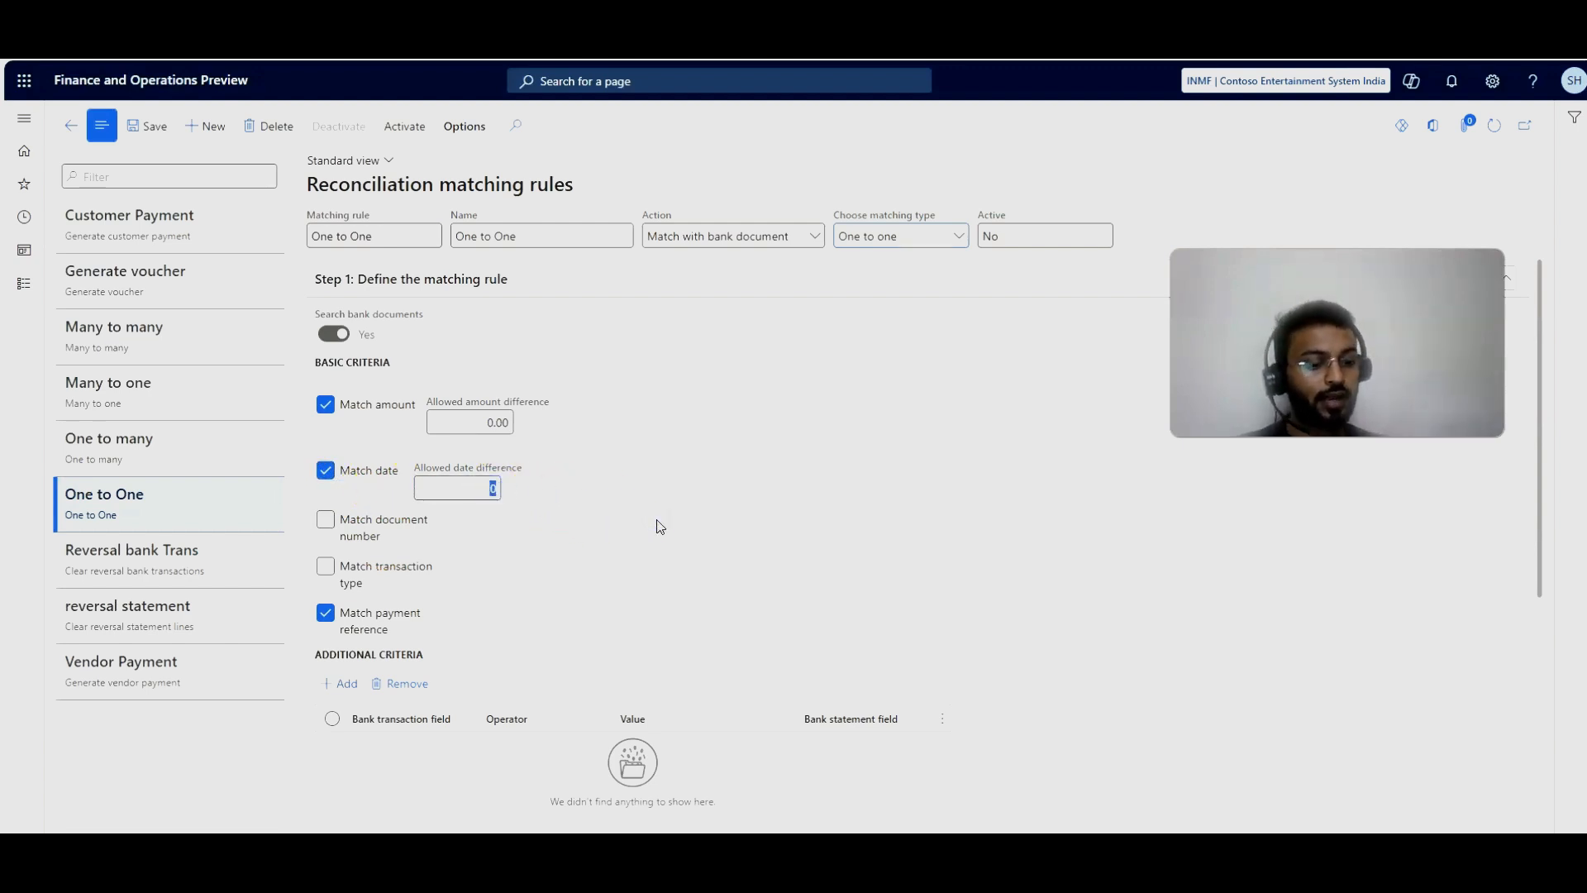
{"action": "type", "text": "2"}
{"action": "key", "text": "Tab"}
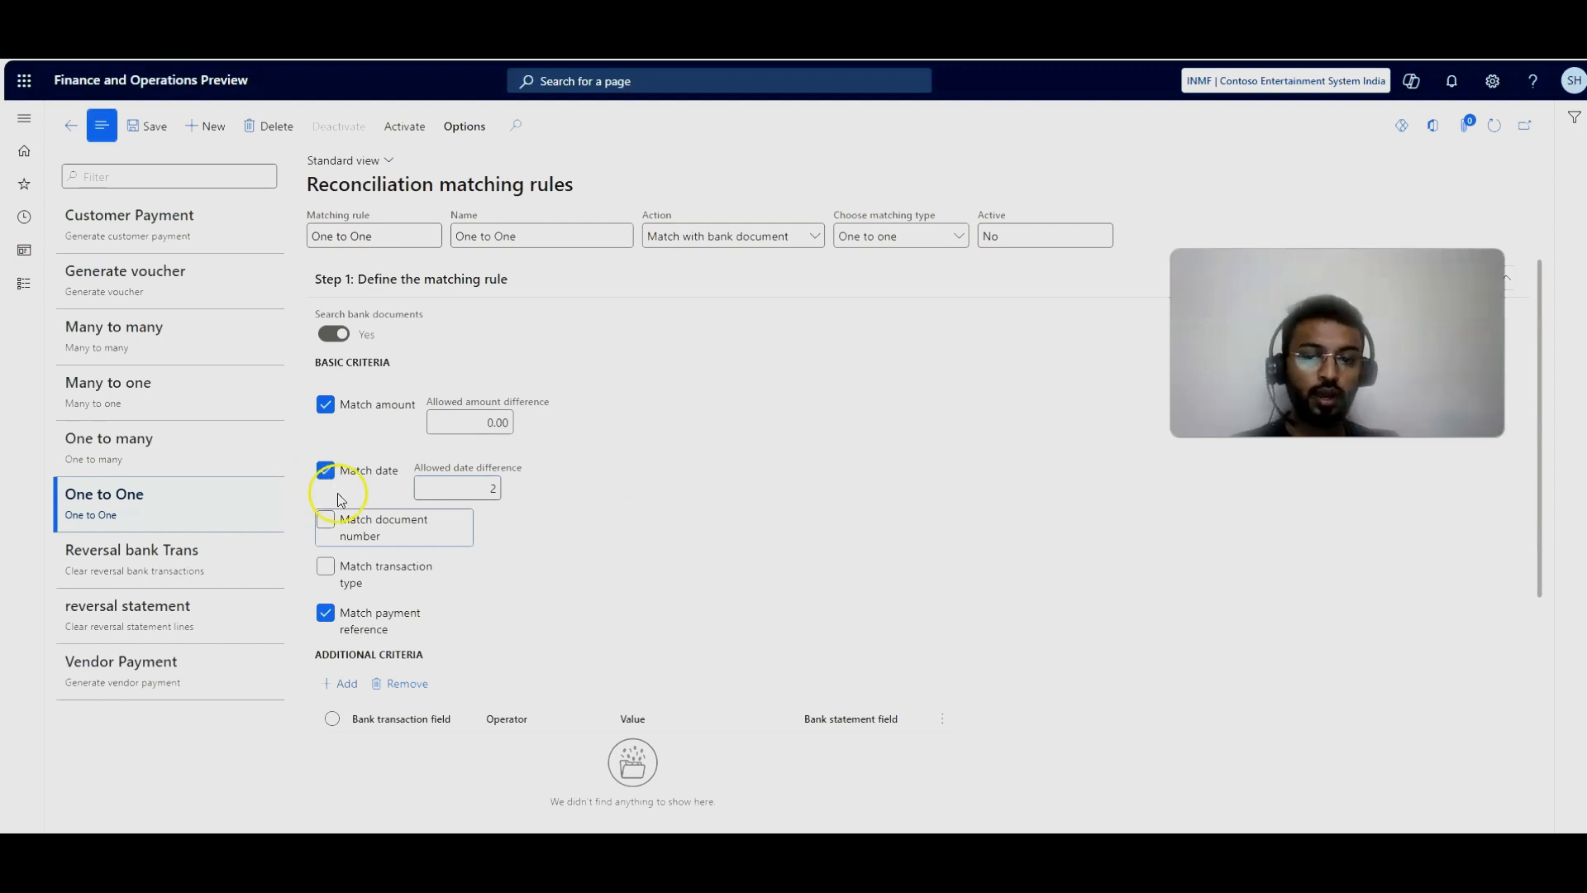
{"action": "left_click", "coordinate": [463, 488]}
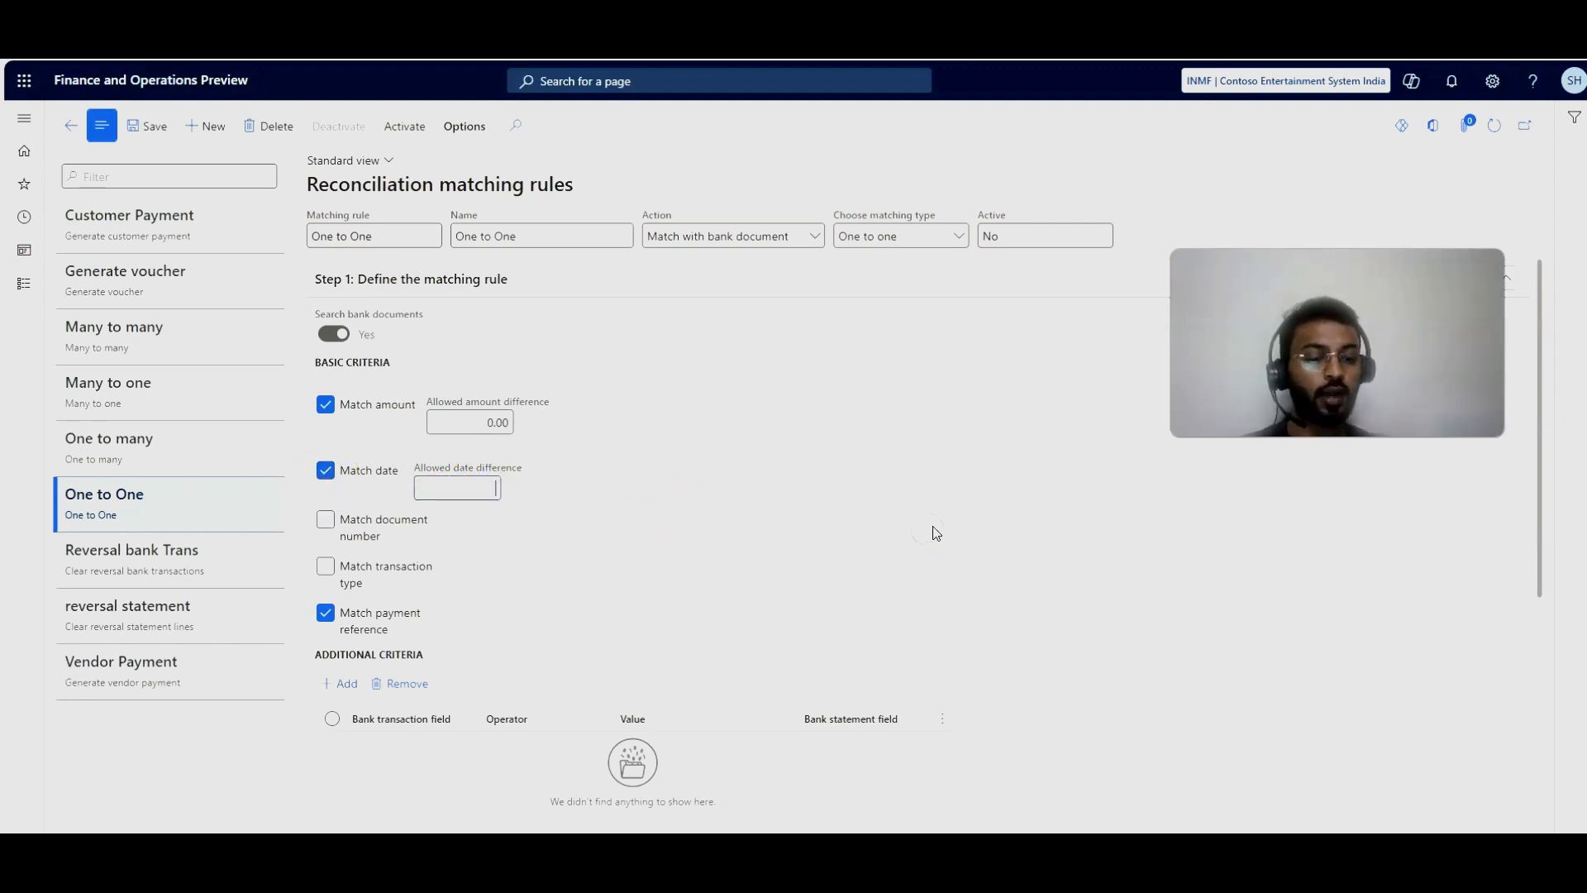
{"action": "left_click", "coordinate": [326, 472]}
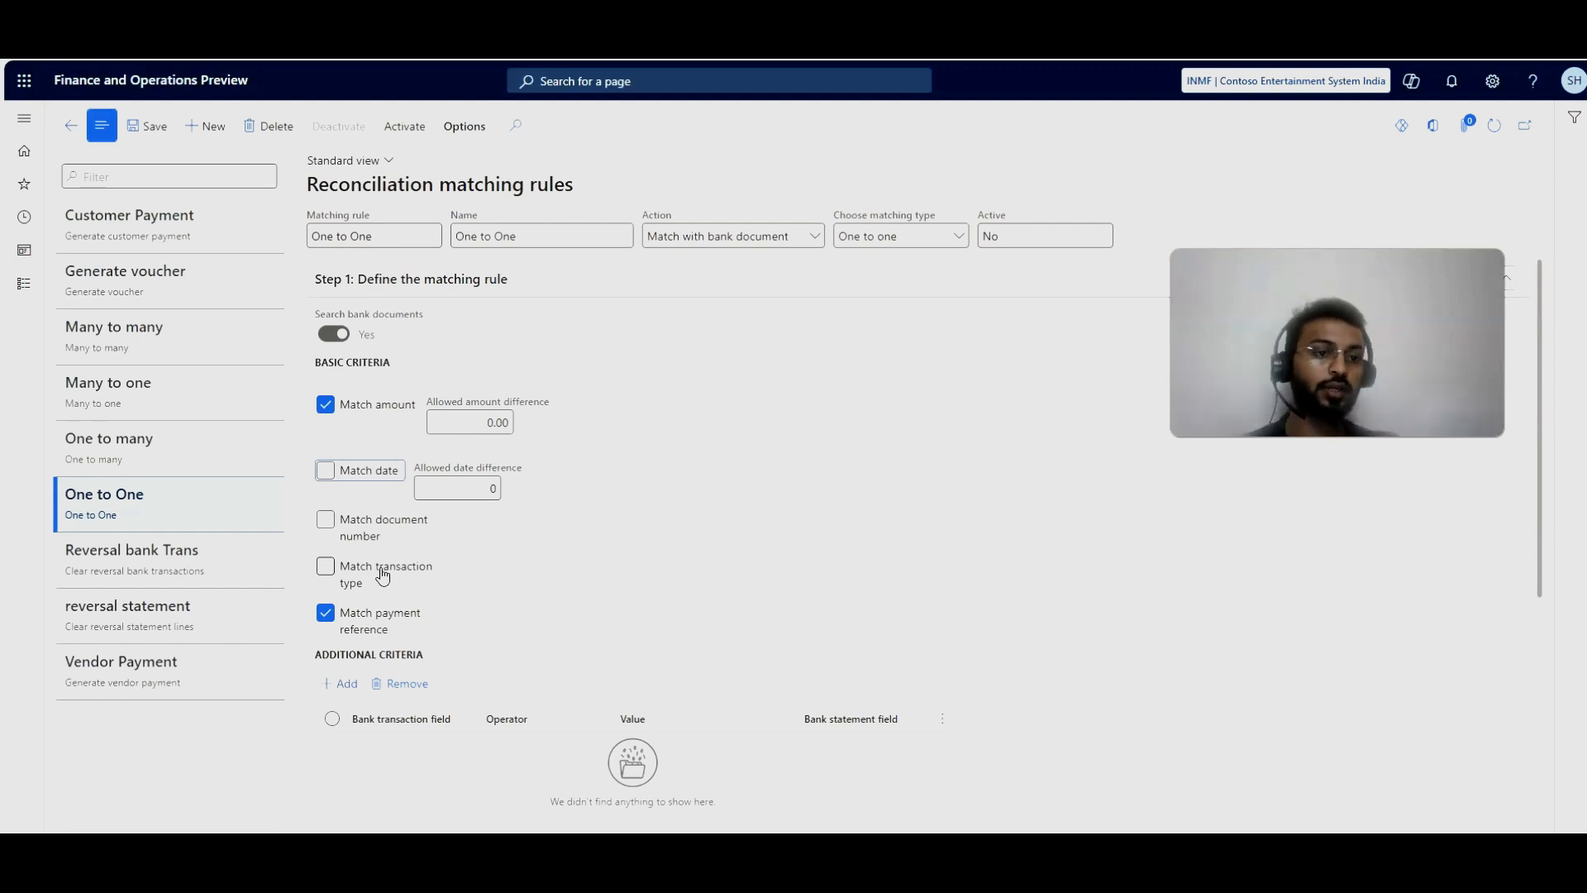
Step: Add a blank additional criteria line to the One to One matching rule
{"action": "left_click", "coordinate": [347, 620]}
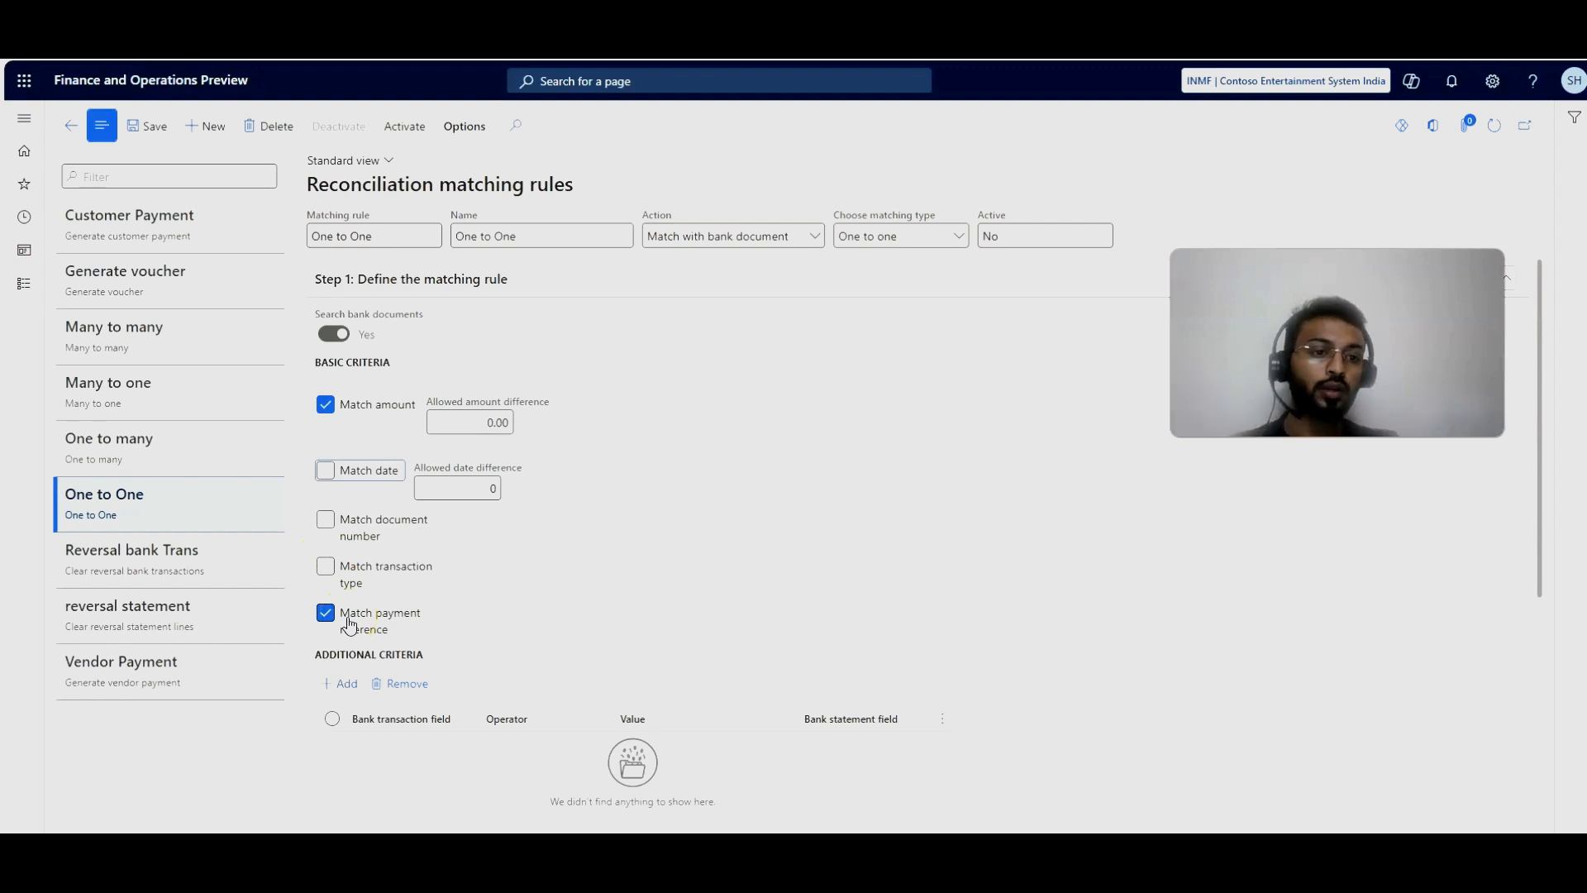
{"action": "left_click", "coordinate": [442, 661]}
{"action": "scroll", "coordinate": [442, 661], "scroll_direction": "down", "scroll_amount": 1}
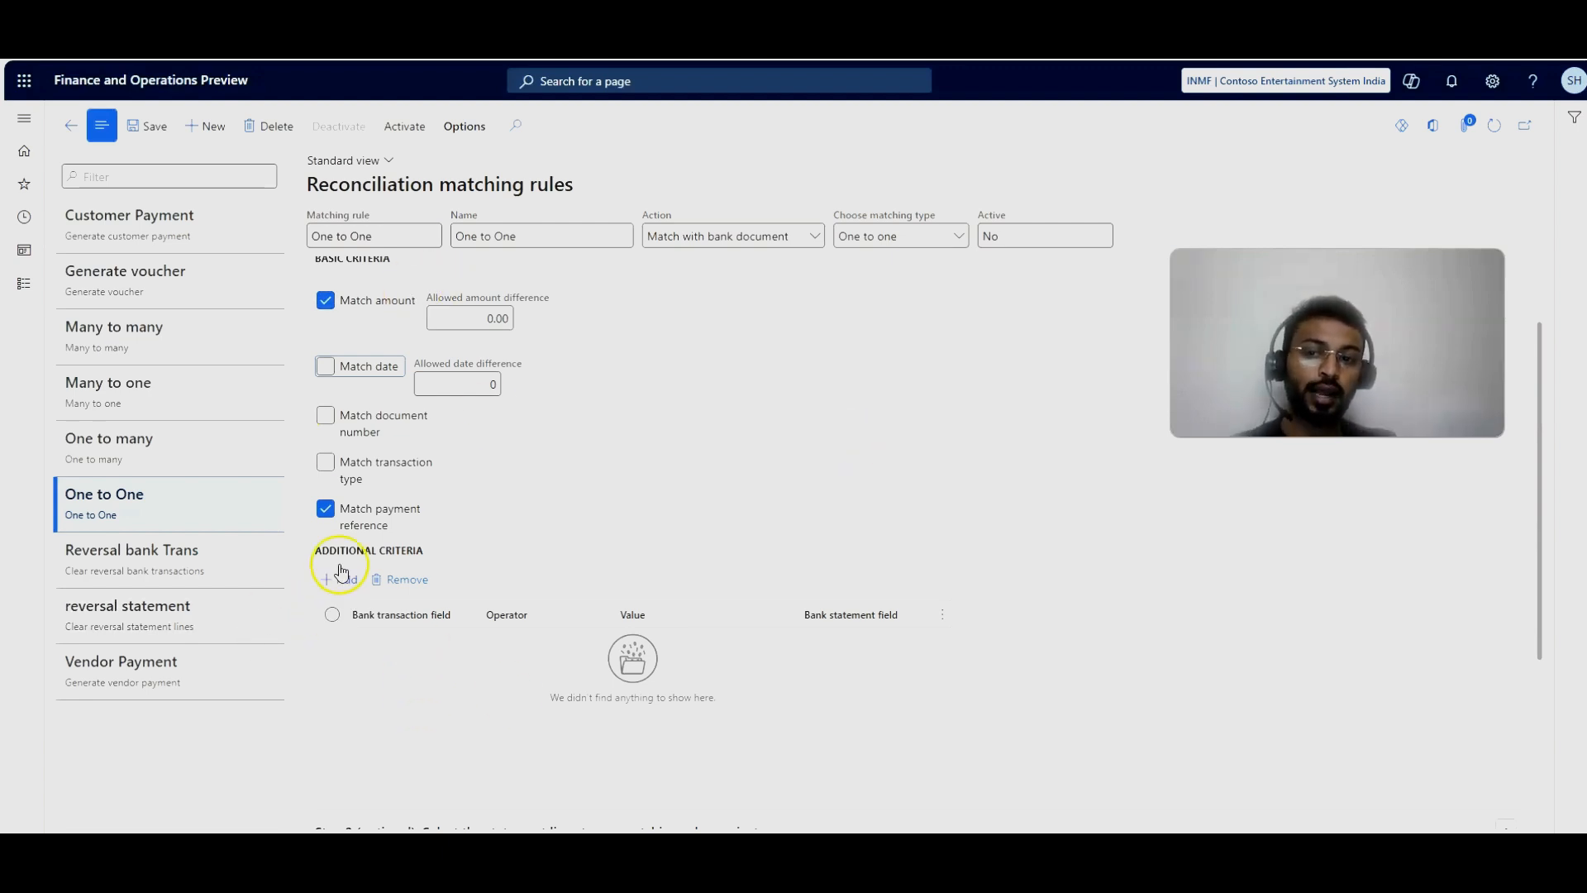
{"action": "scroll", "coordinate": [375, 496], "scroll_direction": "up", "scroll_amount": 1}
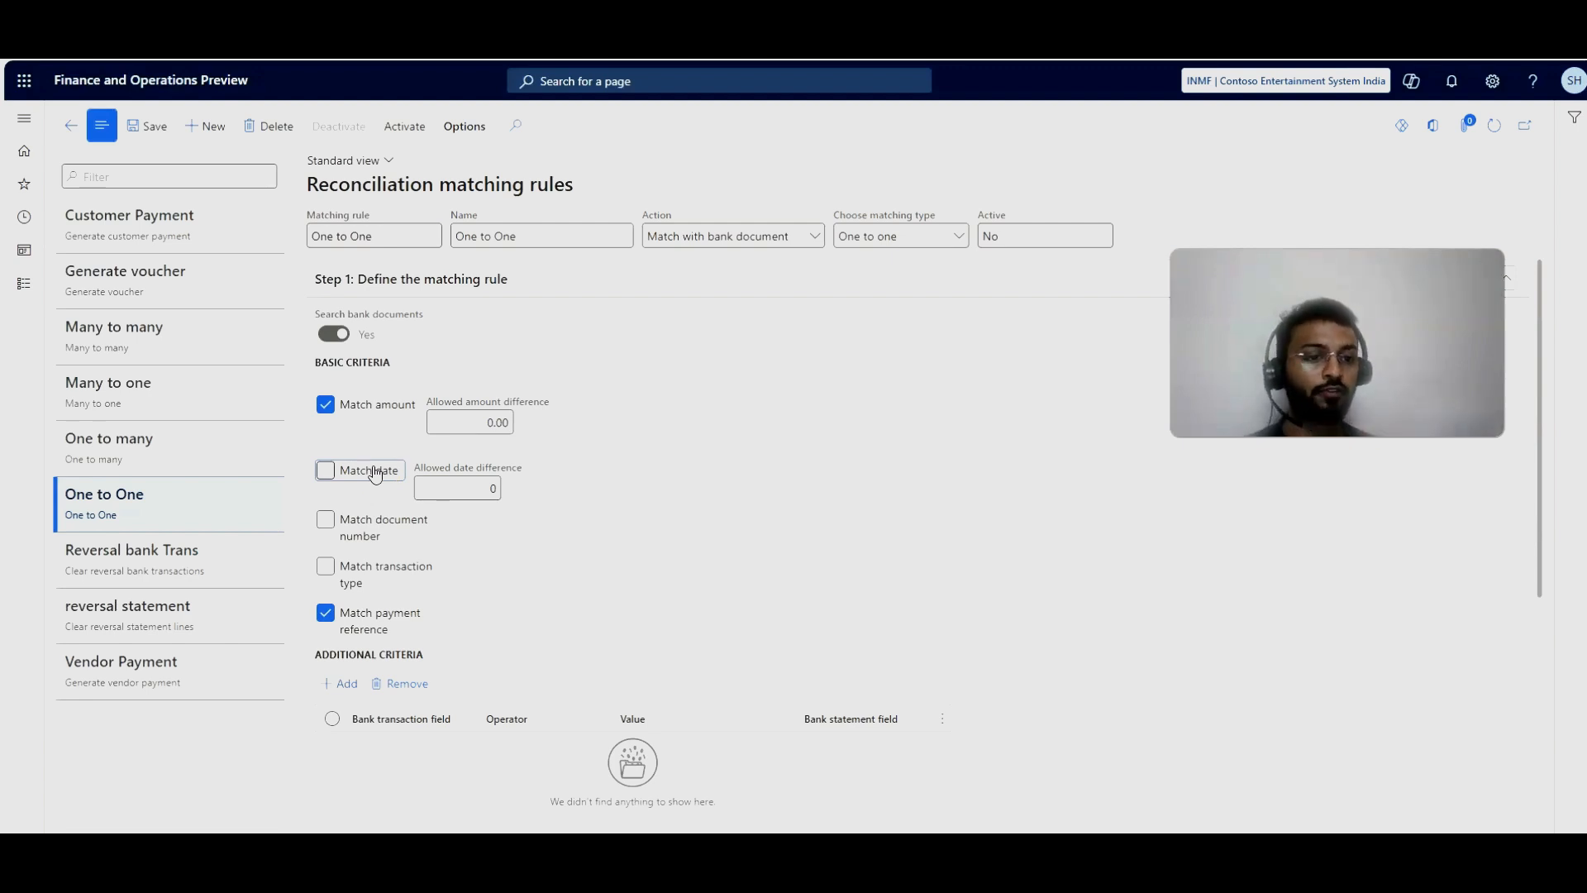
{"action": "scroll", "coordinate": [364, 752], "scroll_direction": "down", "scroll_amount": 5}
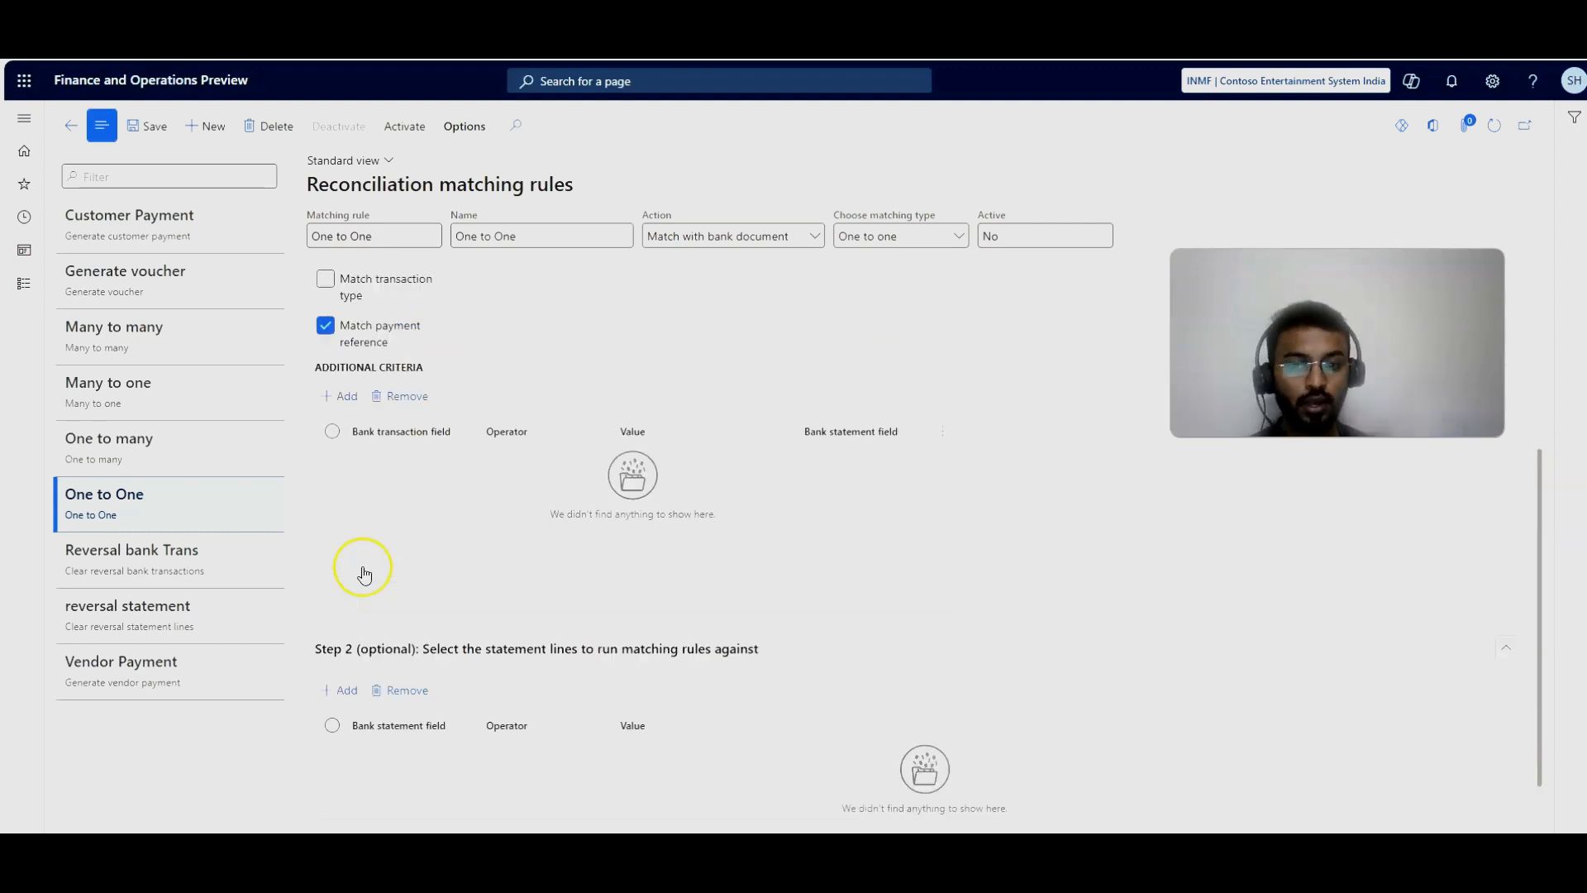
{"action": "scroll", "coordinate": [364, 567], "scroll_direction": "up", "scroll_amount": 3}
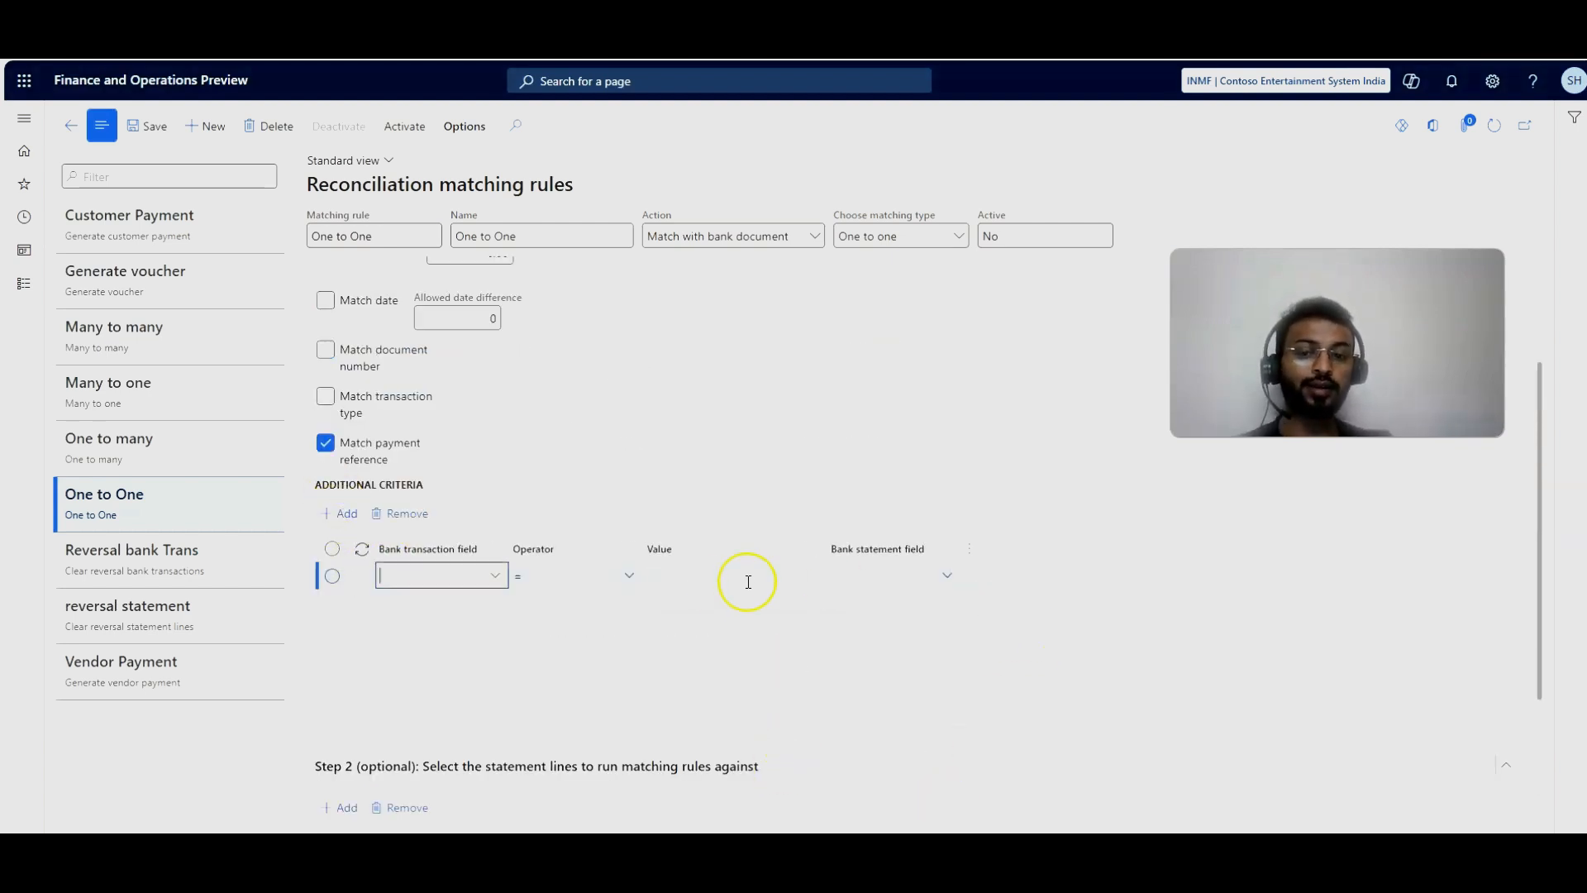
Step: Review the bank transaction fields available for the additional criterion of the One to One rule
{"action": "left_click", "coordinate": [491, 583]}
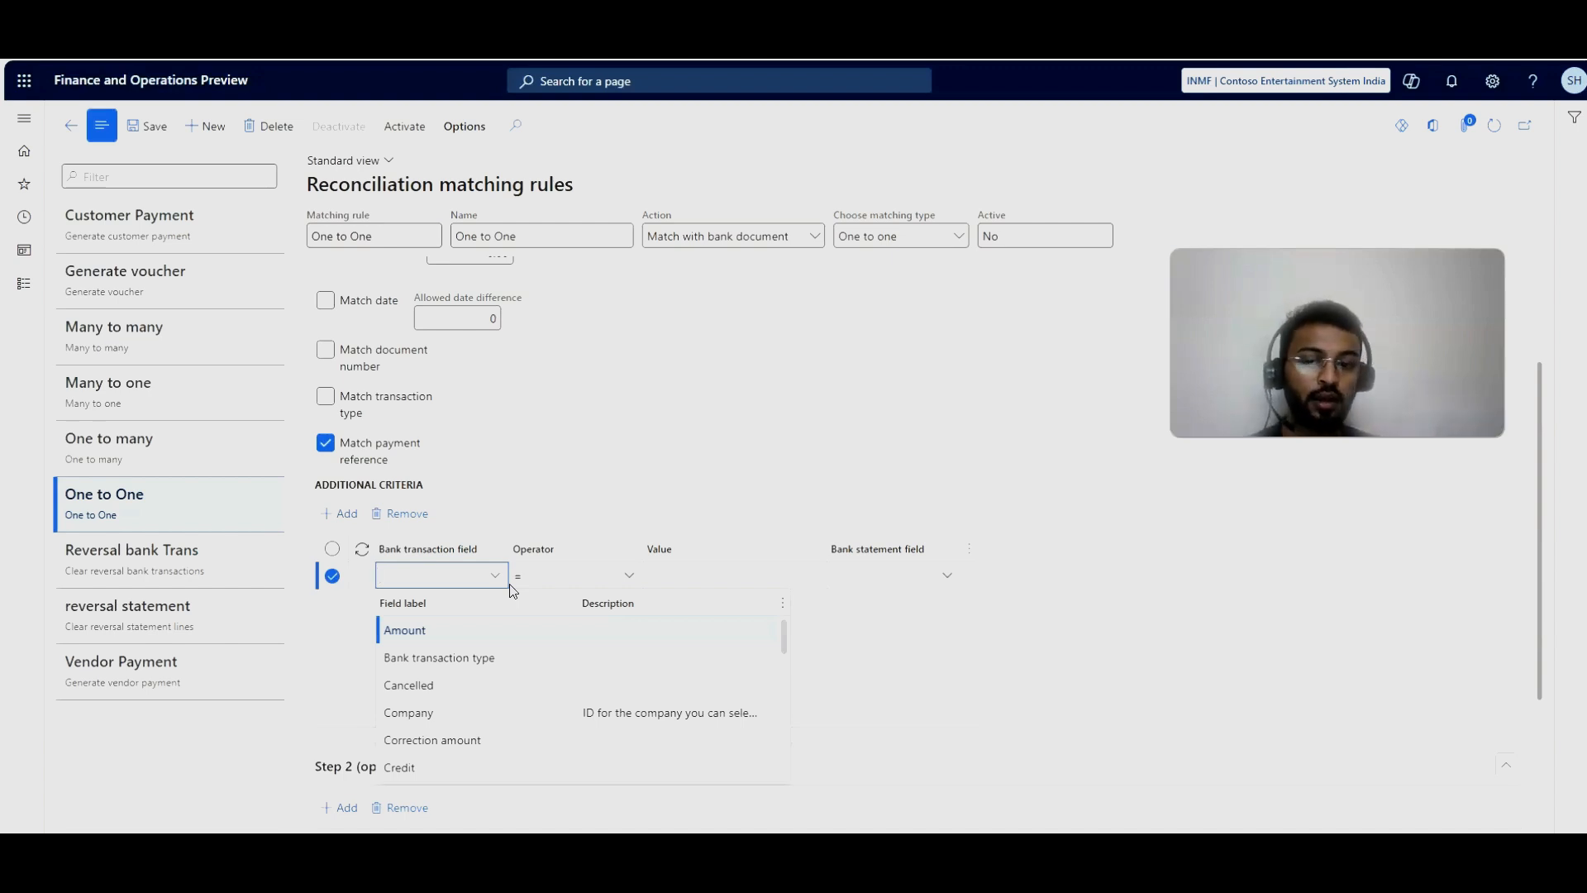
{"action": "scroll", "coordinate": [463, 649], "scroll_direction": "down", "scroll_amount": 10}
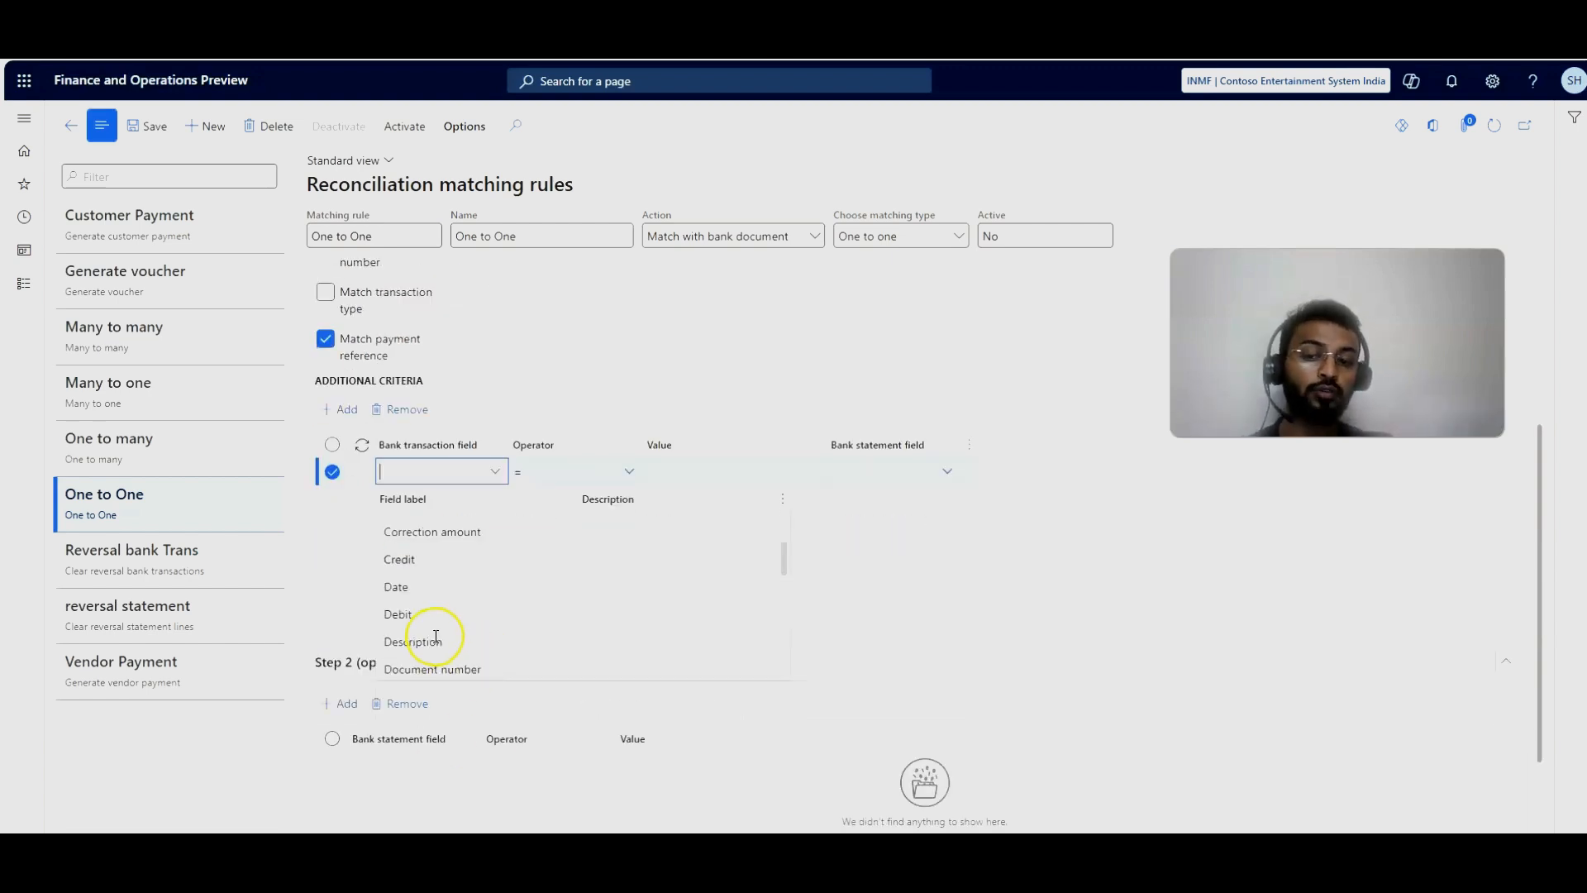
{"action": "scroll", "coordinate": [431, 659], "scroll_direction": "up", "scroll_amount": 10}
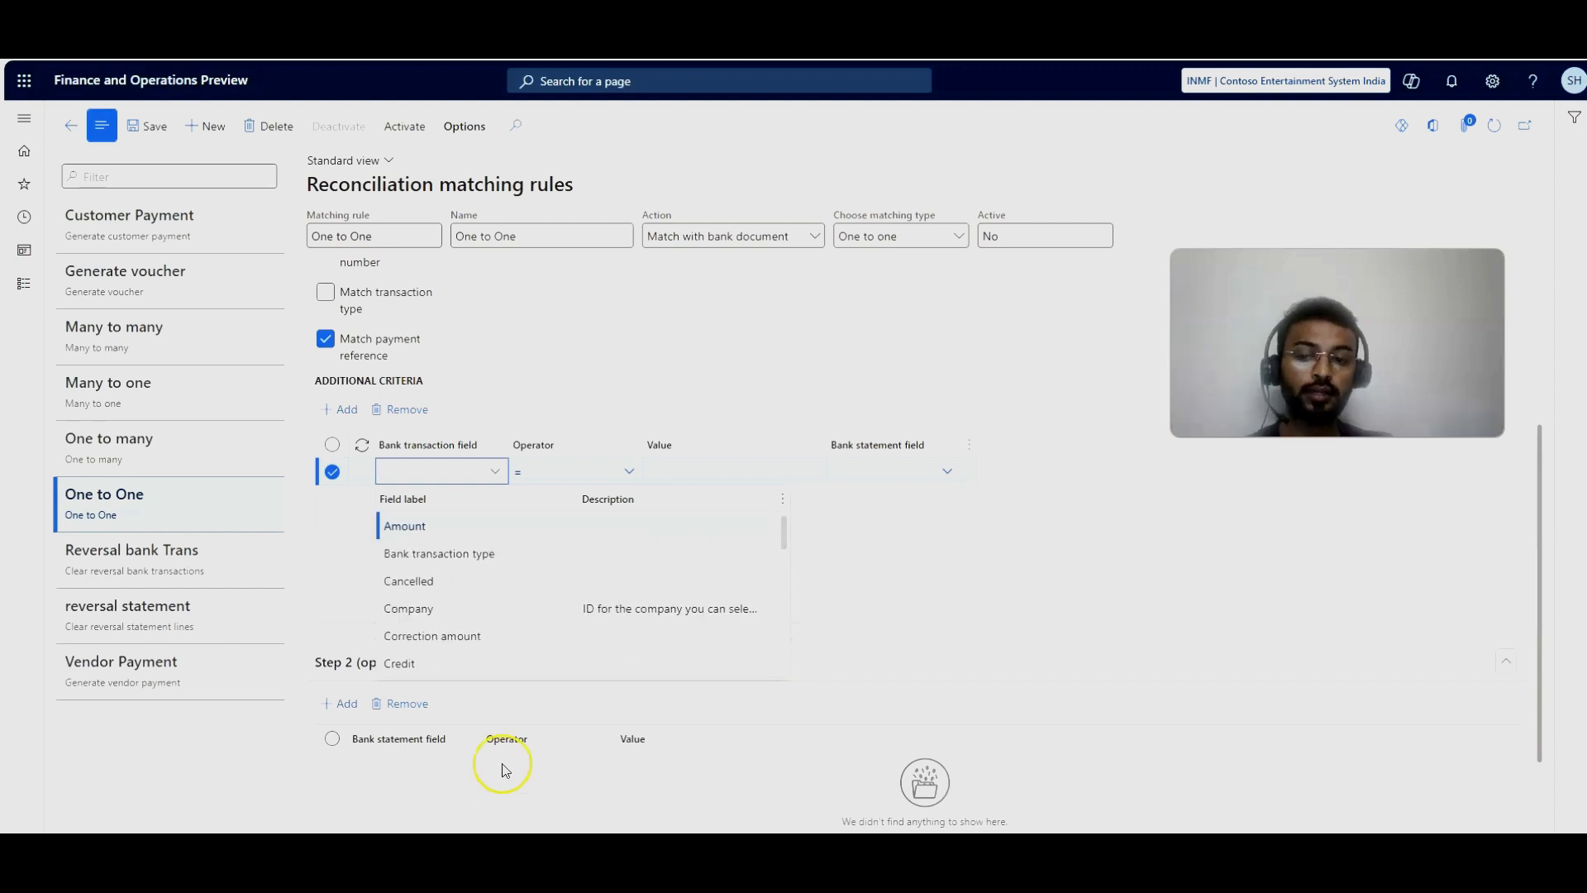
{"action": "left_click", "coordinate": [344, 606]}
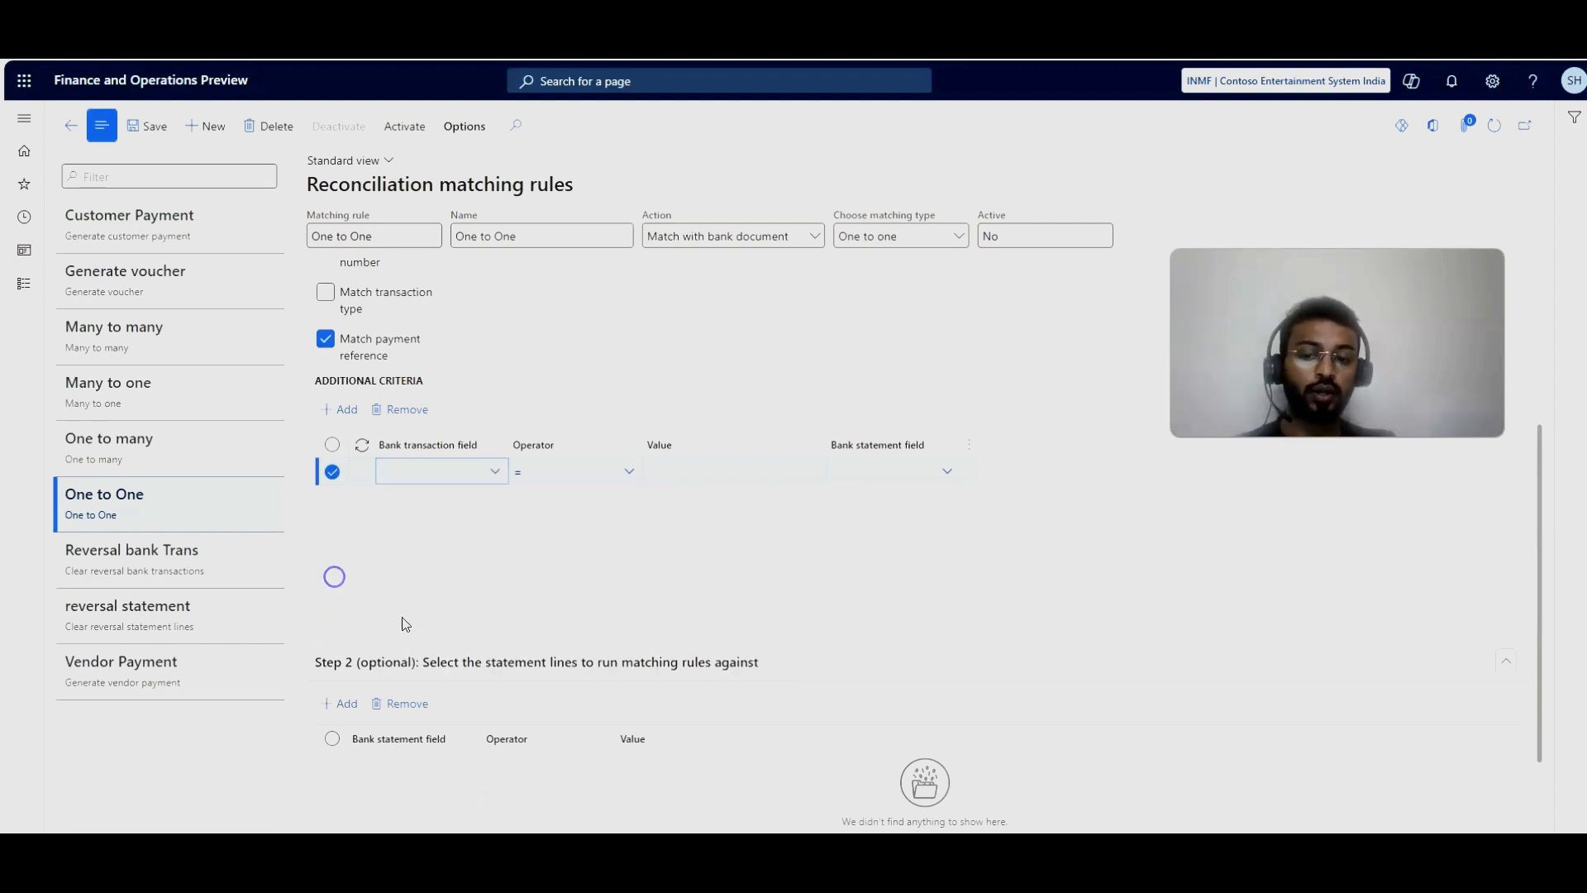
{"action": "left_click", "coordinate": [496, 472]}
{"action": "scroll", "coordinate": [435, 612], "scroll_direction": "down", "scroll_amount": 7}
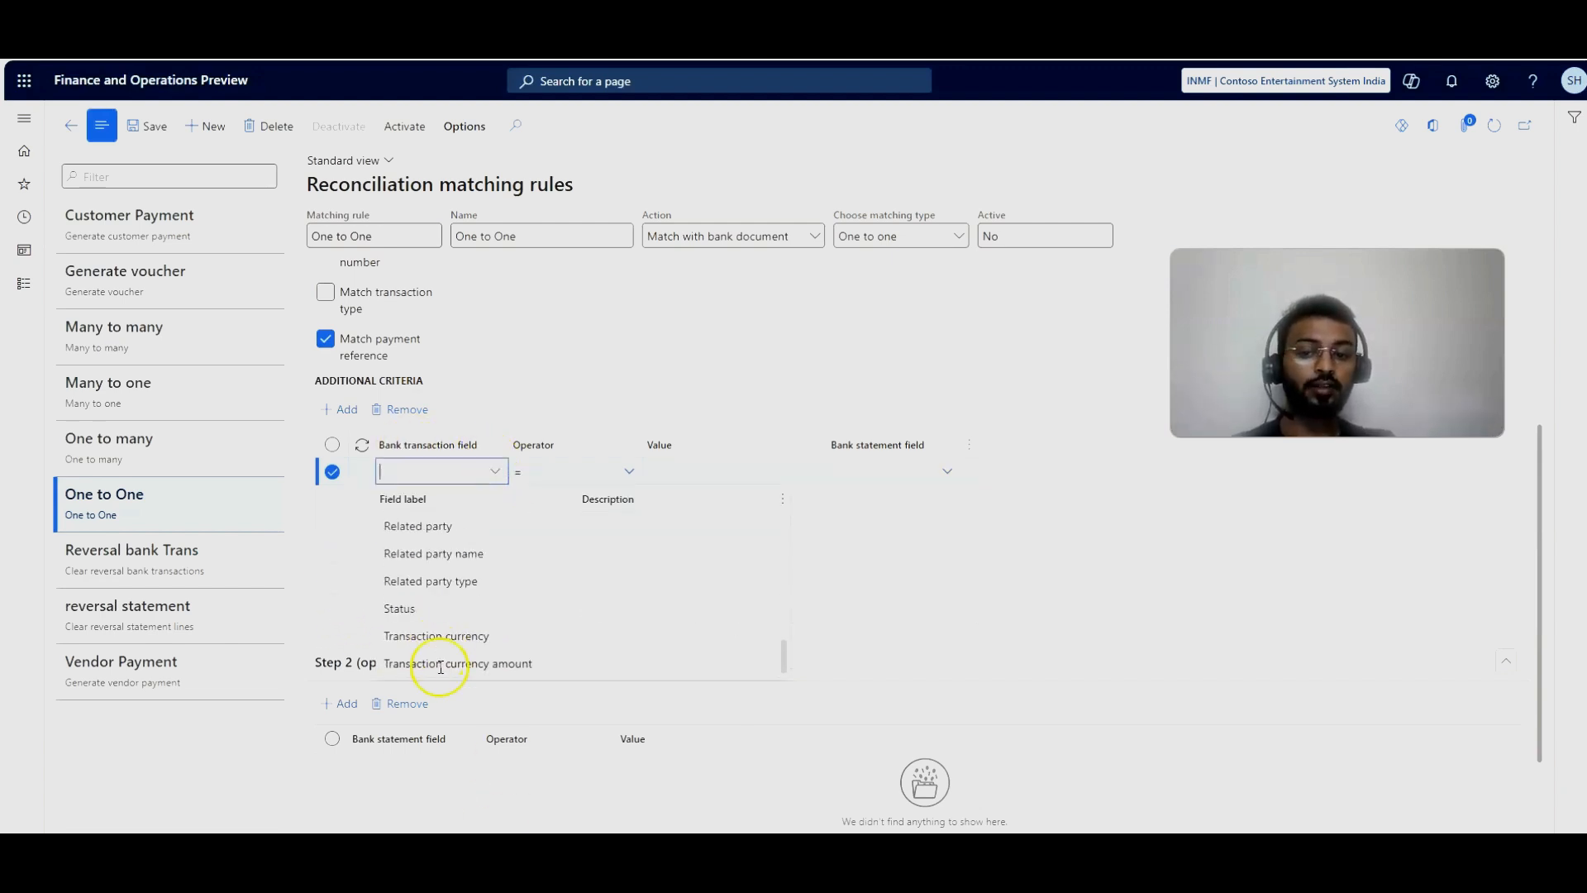
{"action": "scroll", "coordinate": [457, 663], "scroll_direction": "up", "scroll_amount": 3}
{"action": "scroll", "coordinate": [457, 663], "scroll_direction": "up", "scroll_amount": 5}
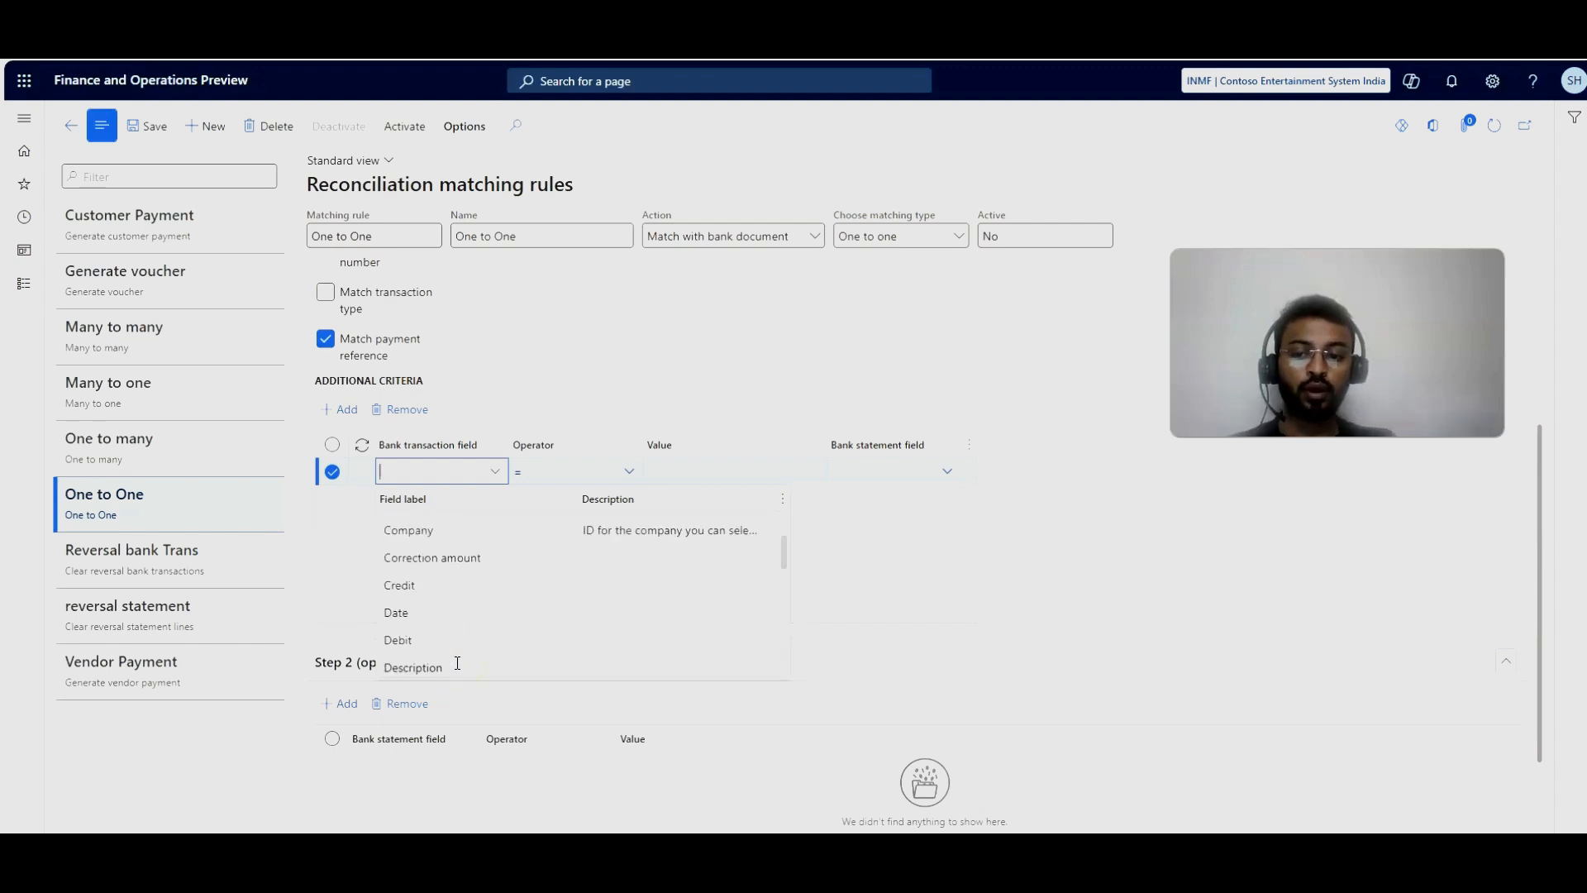
{"action": "left_click", "coordinate": [352, 545]}
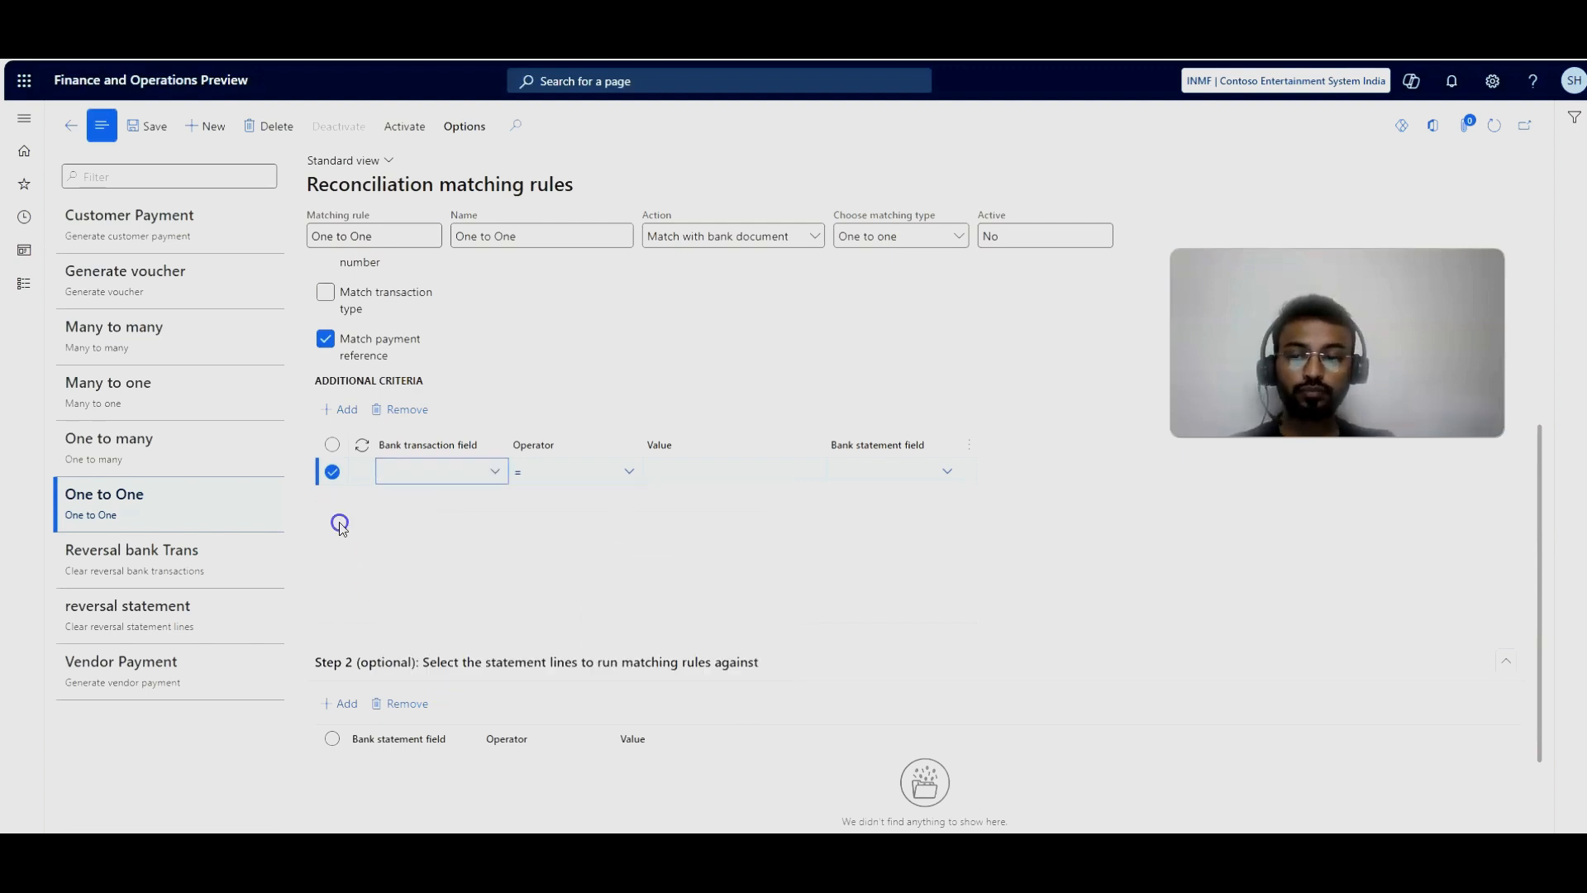
Step: Remove the blank additional criterion and activate the One to One matching rule
{"action": "left_click", "coordinate": [402, 408]}
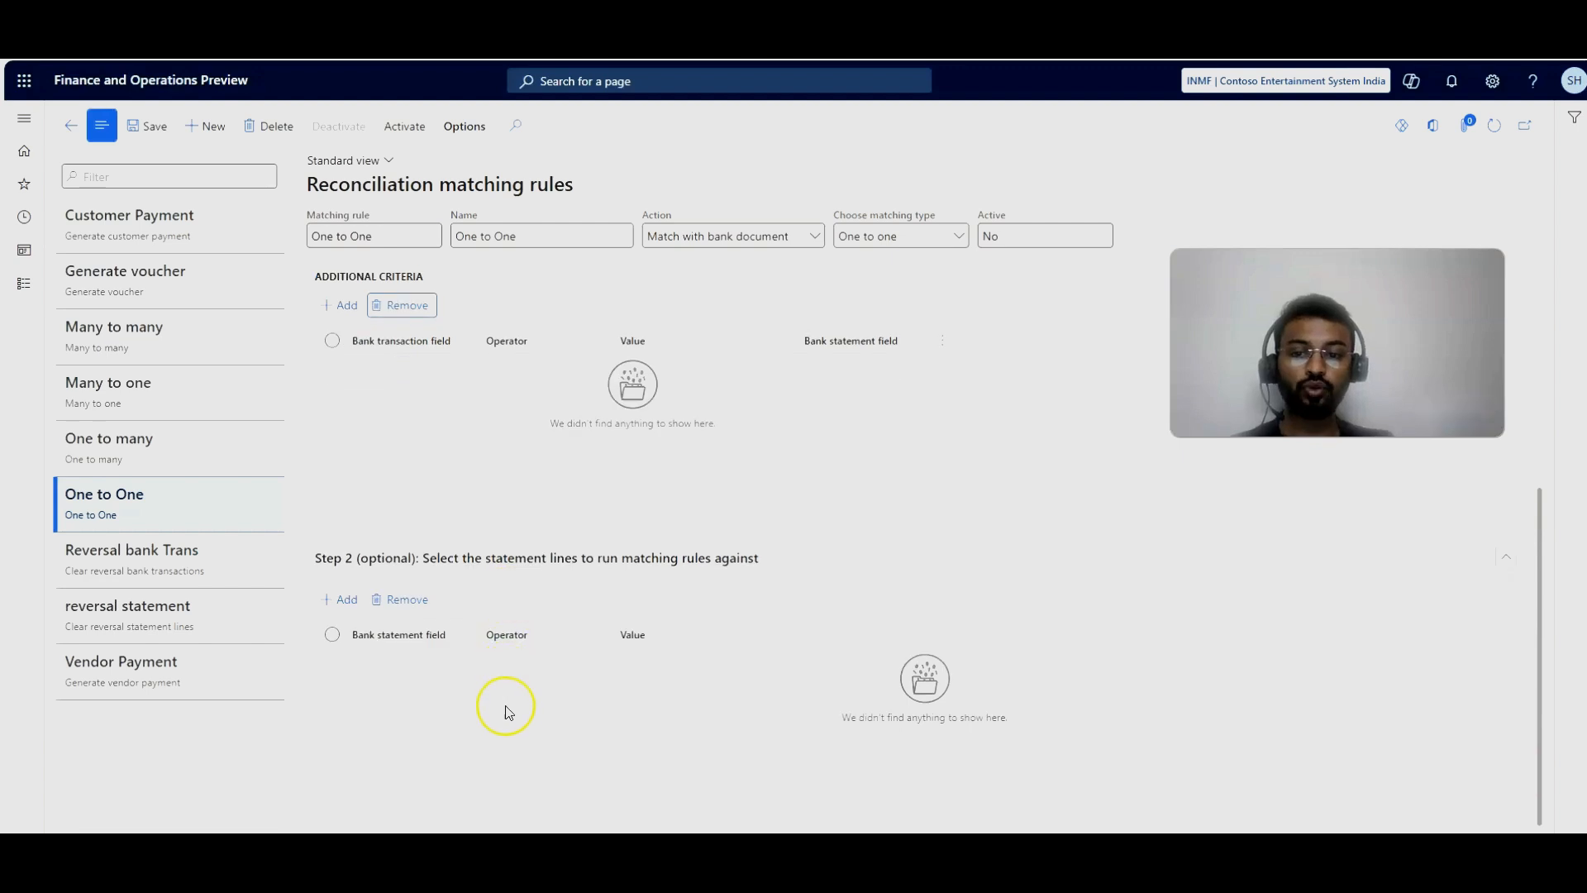
{"action": "scroll", "coordinate": [500, 660], "scroll_direction": "up", "scroll_amount": 5}
{"action": "left_click", "coordinate": [417, 128]}
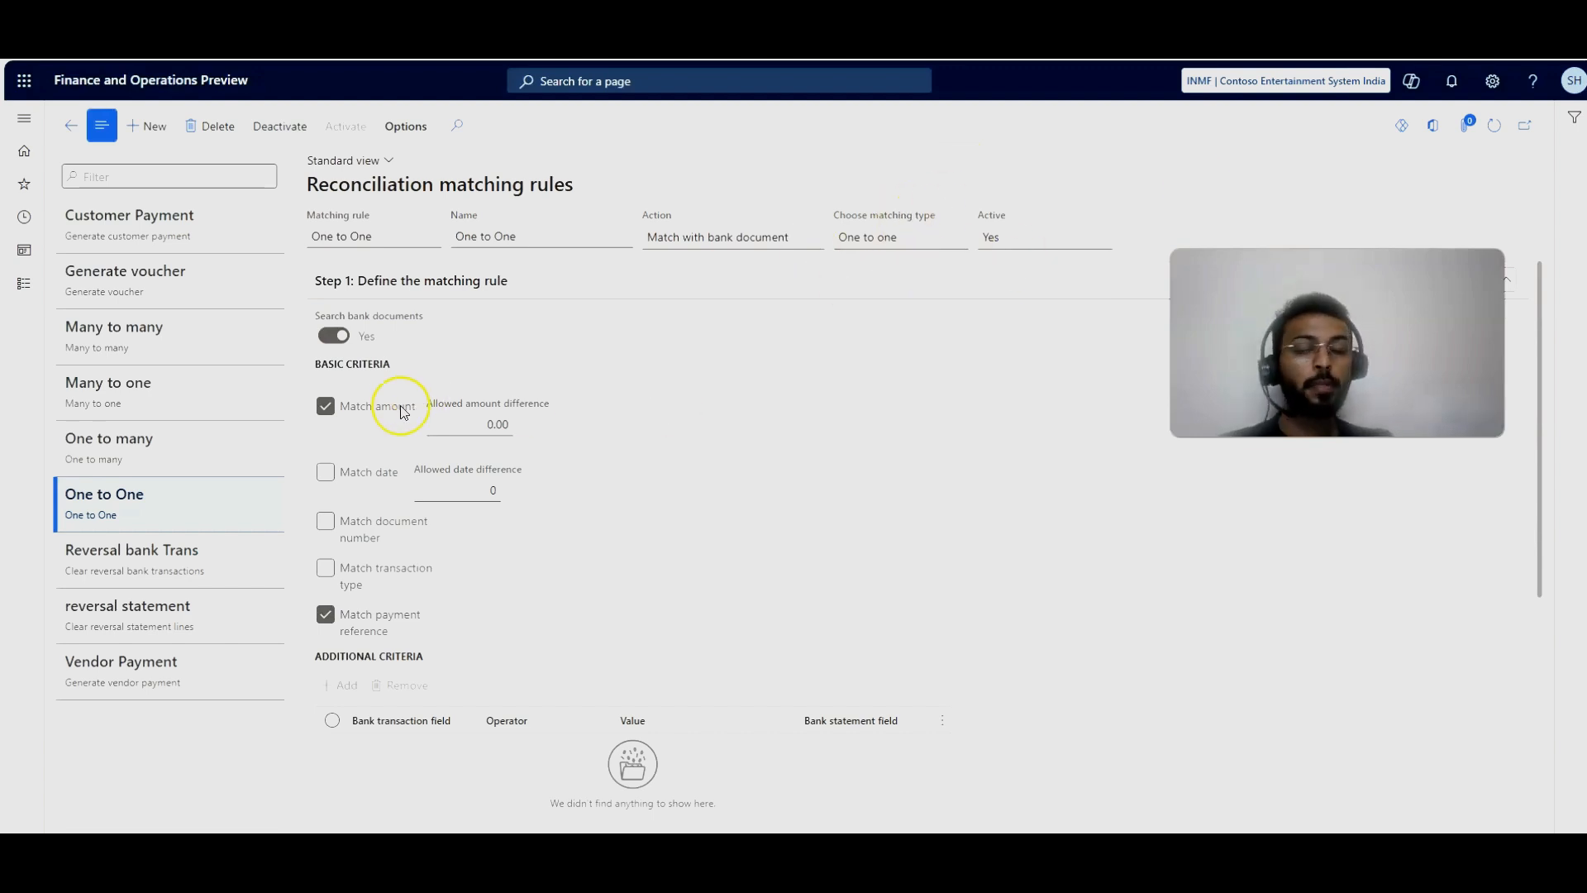
Step: Open the One to many matching rule and deactivate it
{"action": "left_click", "coordinate": [99, 442]}
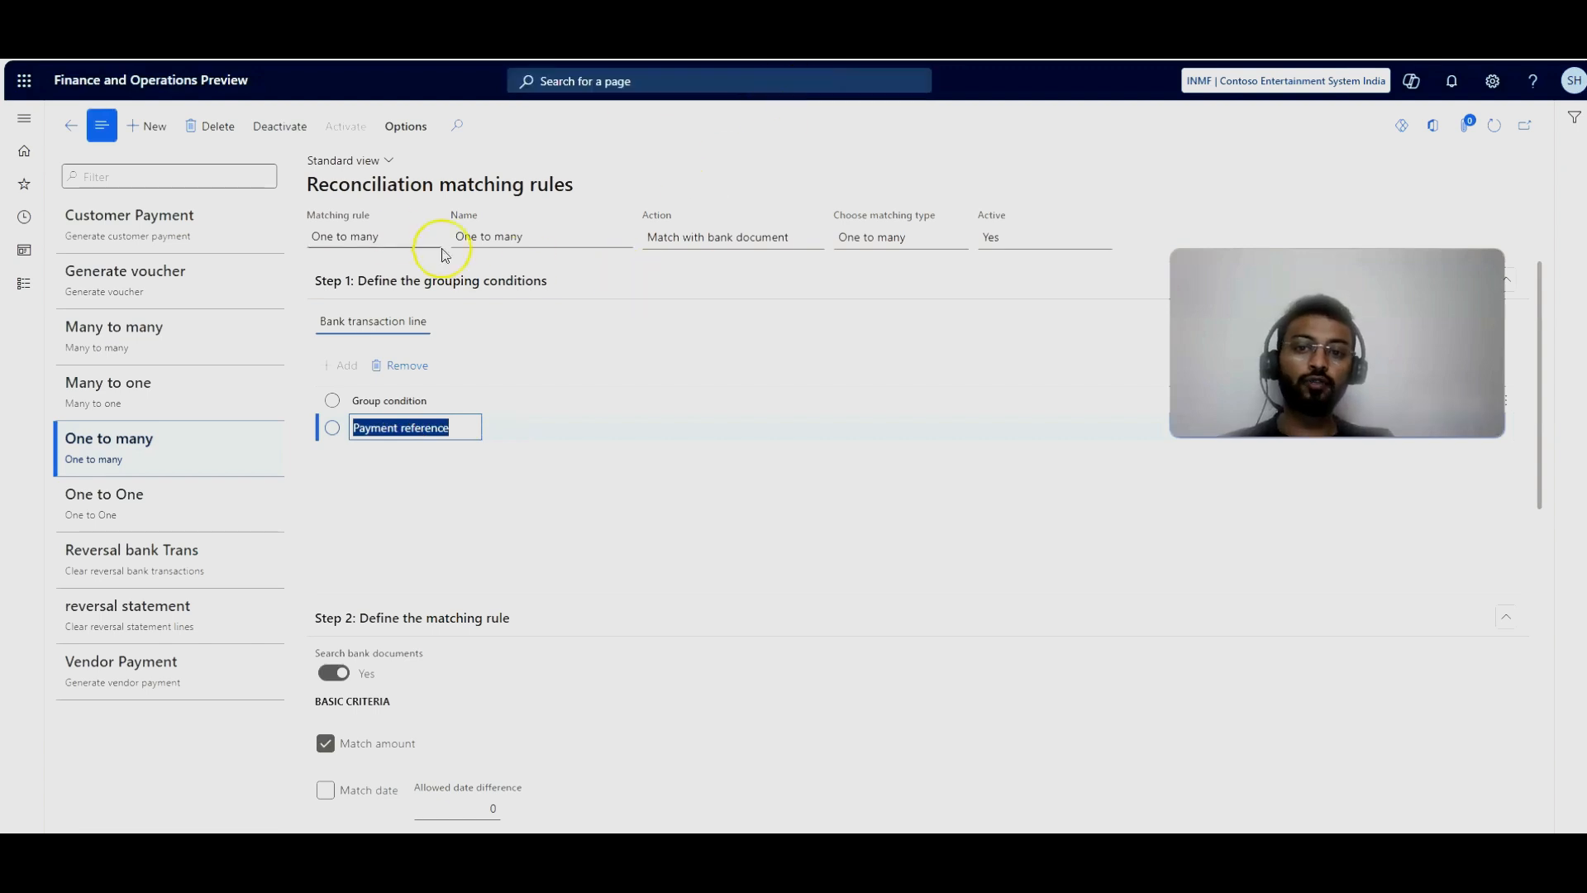
{"action": "left_click", "coordinate": [250, 131]}
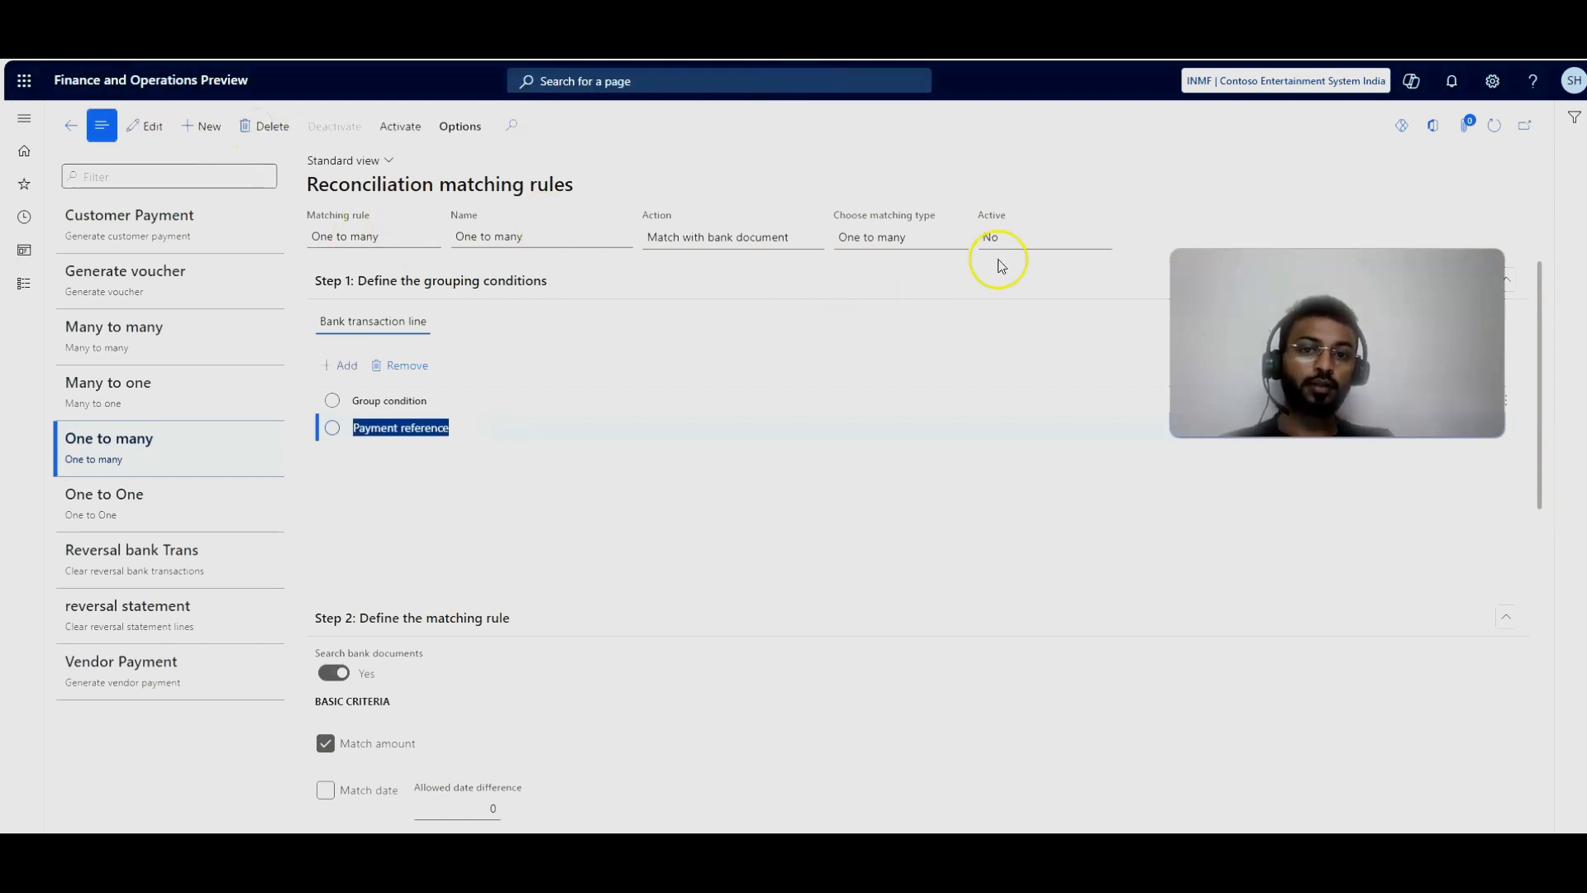
Step: Examine the bank transaction line grouping condition, basic criteria and additional criteria of the One to many matching rule
{"action": "scroll", "coordinate": [444, 567], "scroll_direction": "down", "scroll_amount": 1}
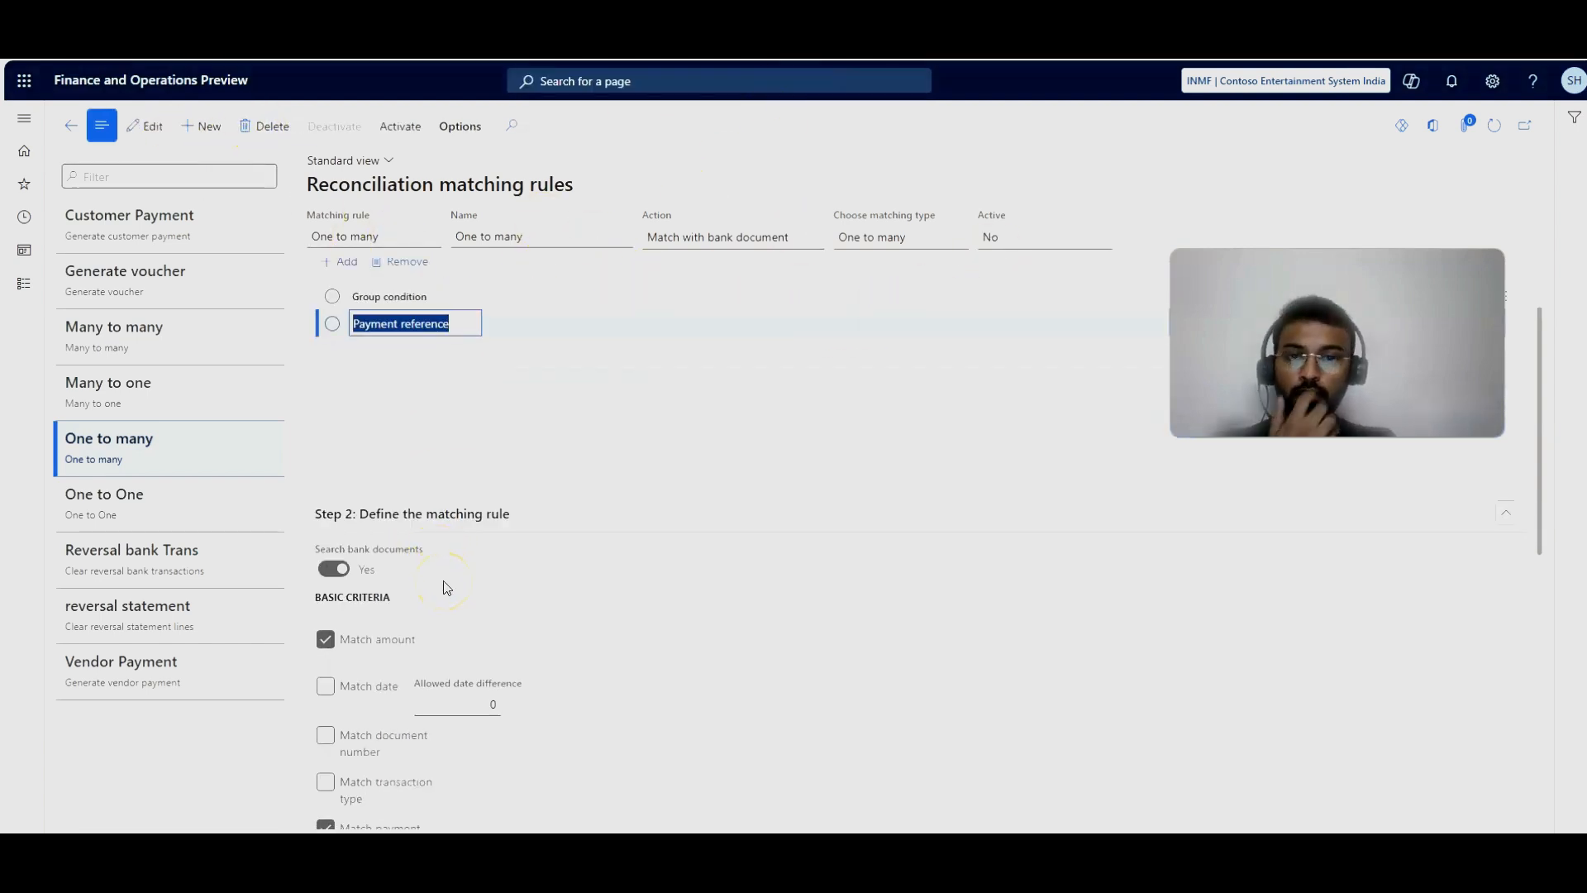
{"action": "scroll", "coordinate": [444, 587], "scroll_direction": "up", "scroll_amount": 1}
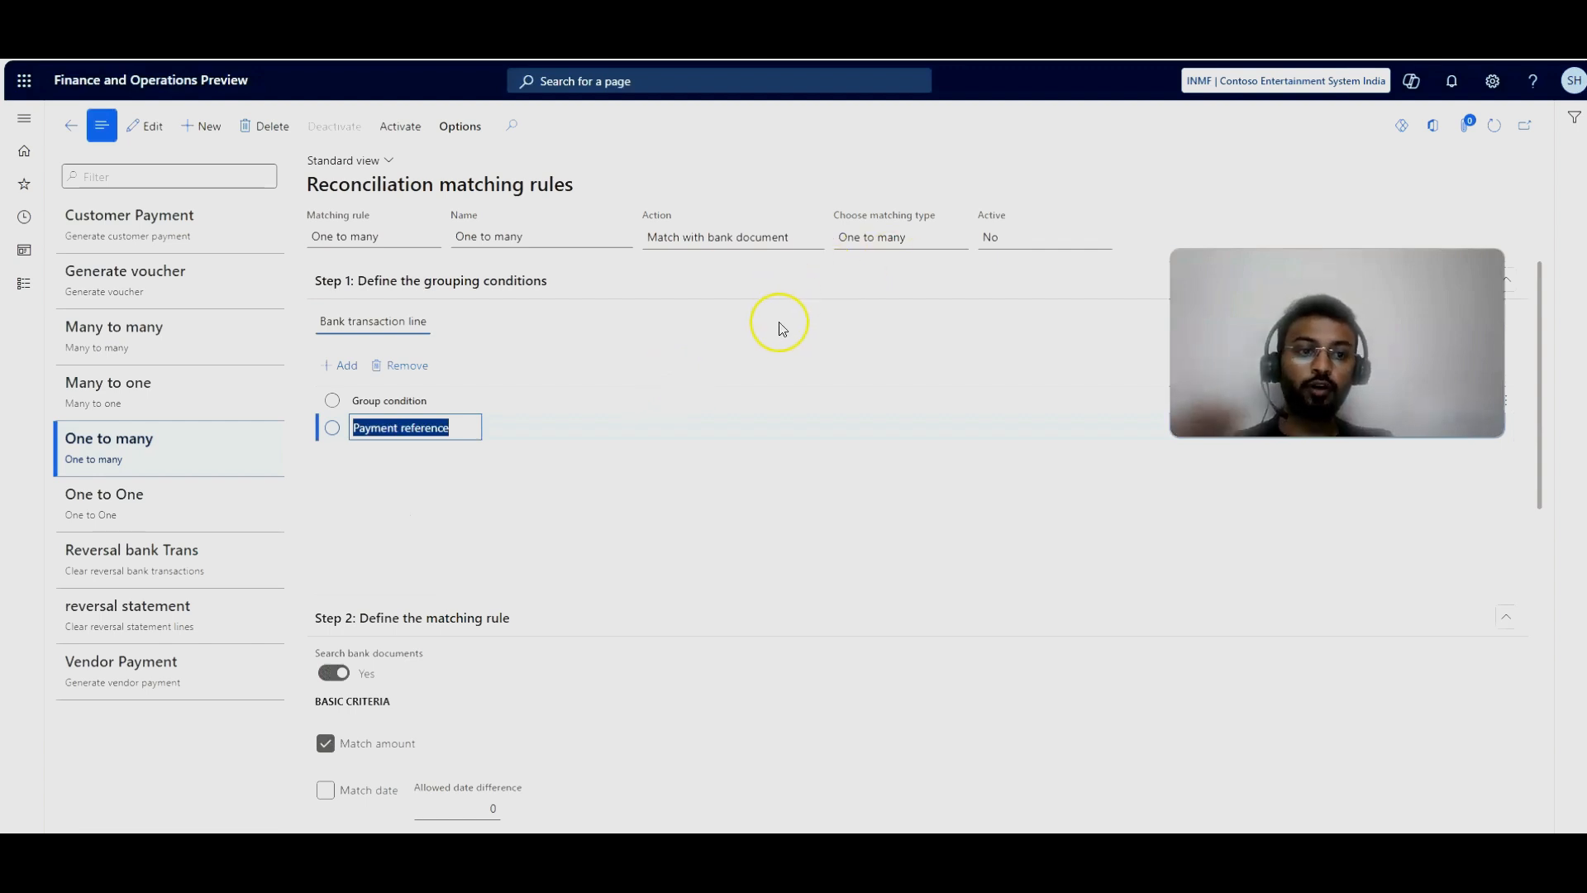
{"action": "scroll", "coordinate": [730, 488], "scroll_direction": "down", "scroll_amount": 2}
{"action": "scroll", "coordinate": [731, 494], "scroll_direction": "up", "scroll_amount": 2}
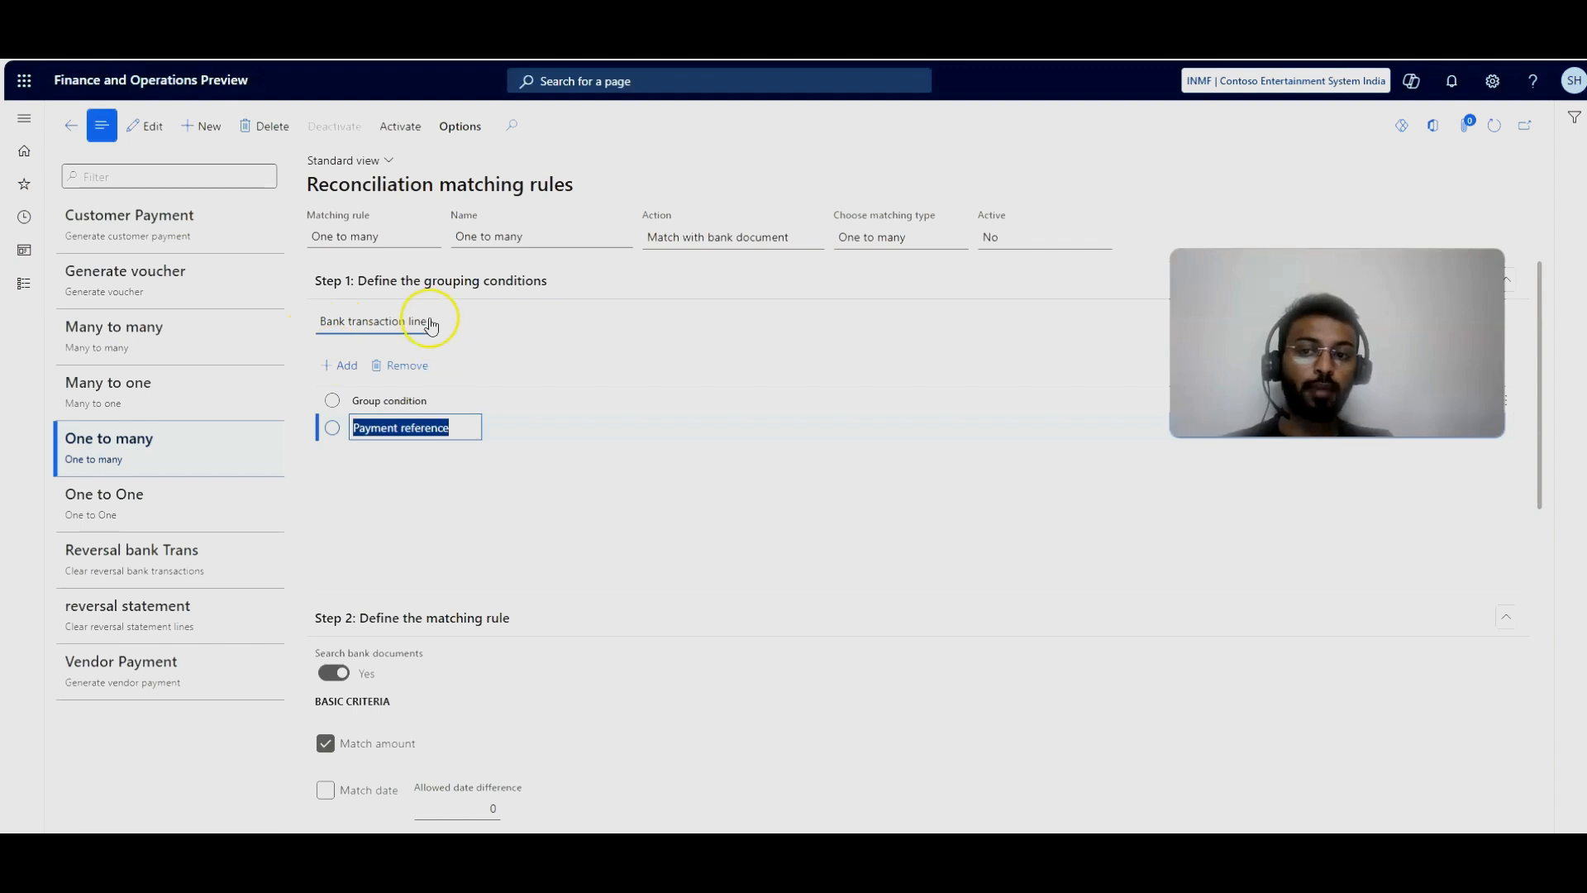
{"action": "left_click", "coordinate": [431, 493]}
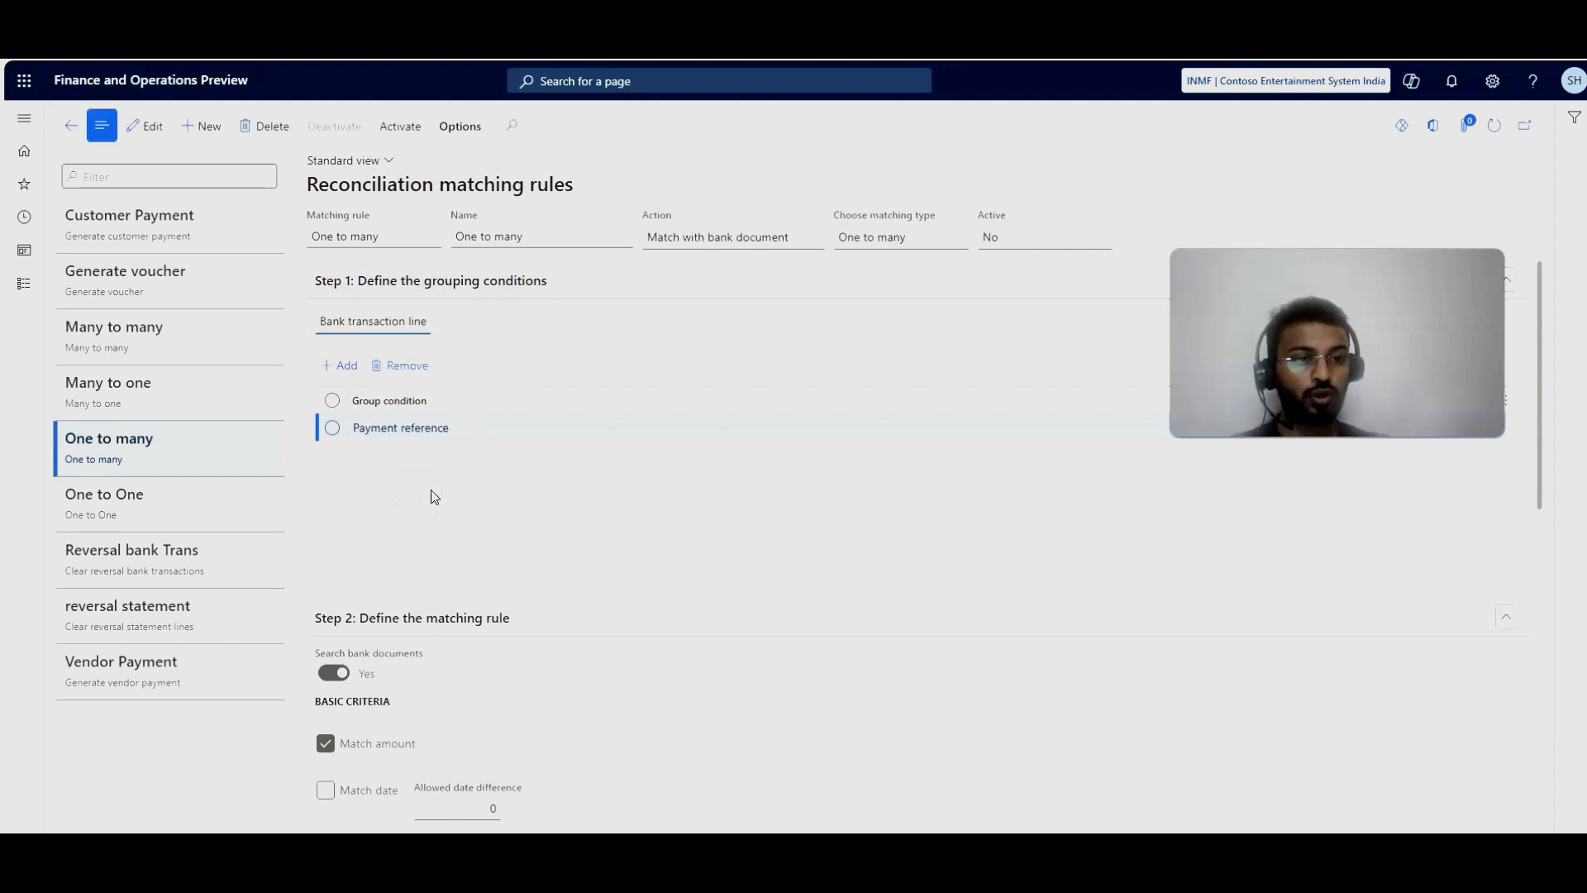
{"action": "left_click", "coordinate": [361, 316]}
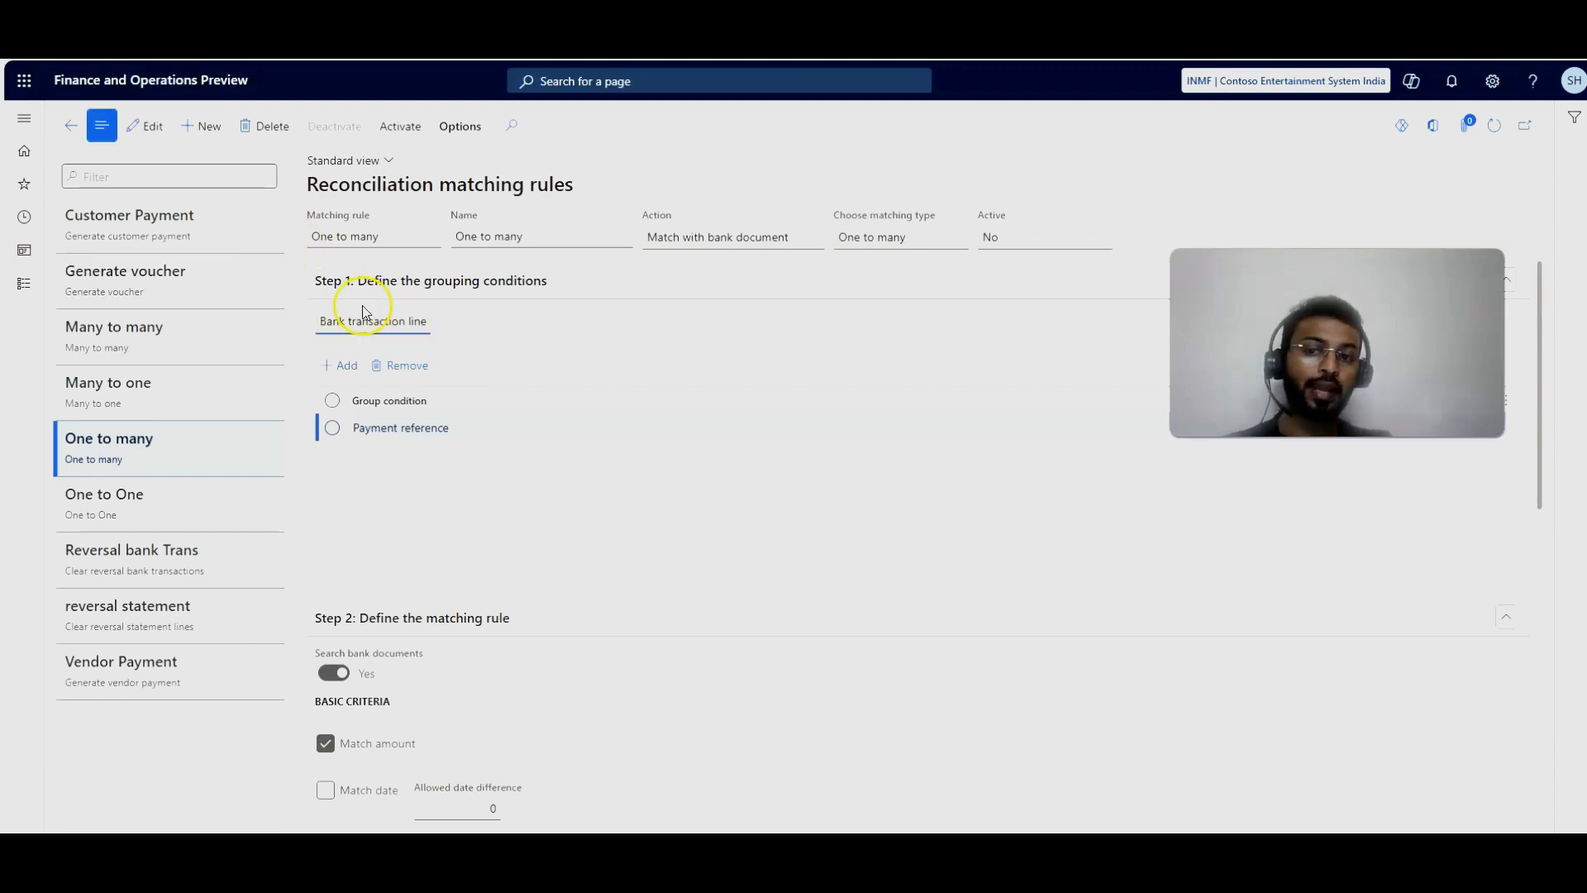
{"action": "scroll", "coordinate": [455, 711], "scroll_direction": "down", "scroll_amount": 3}
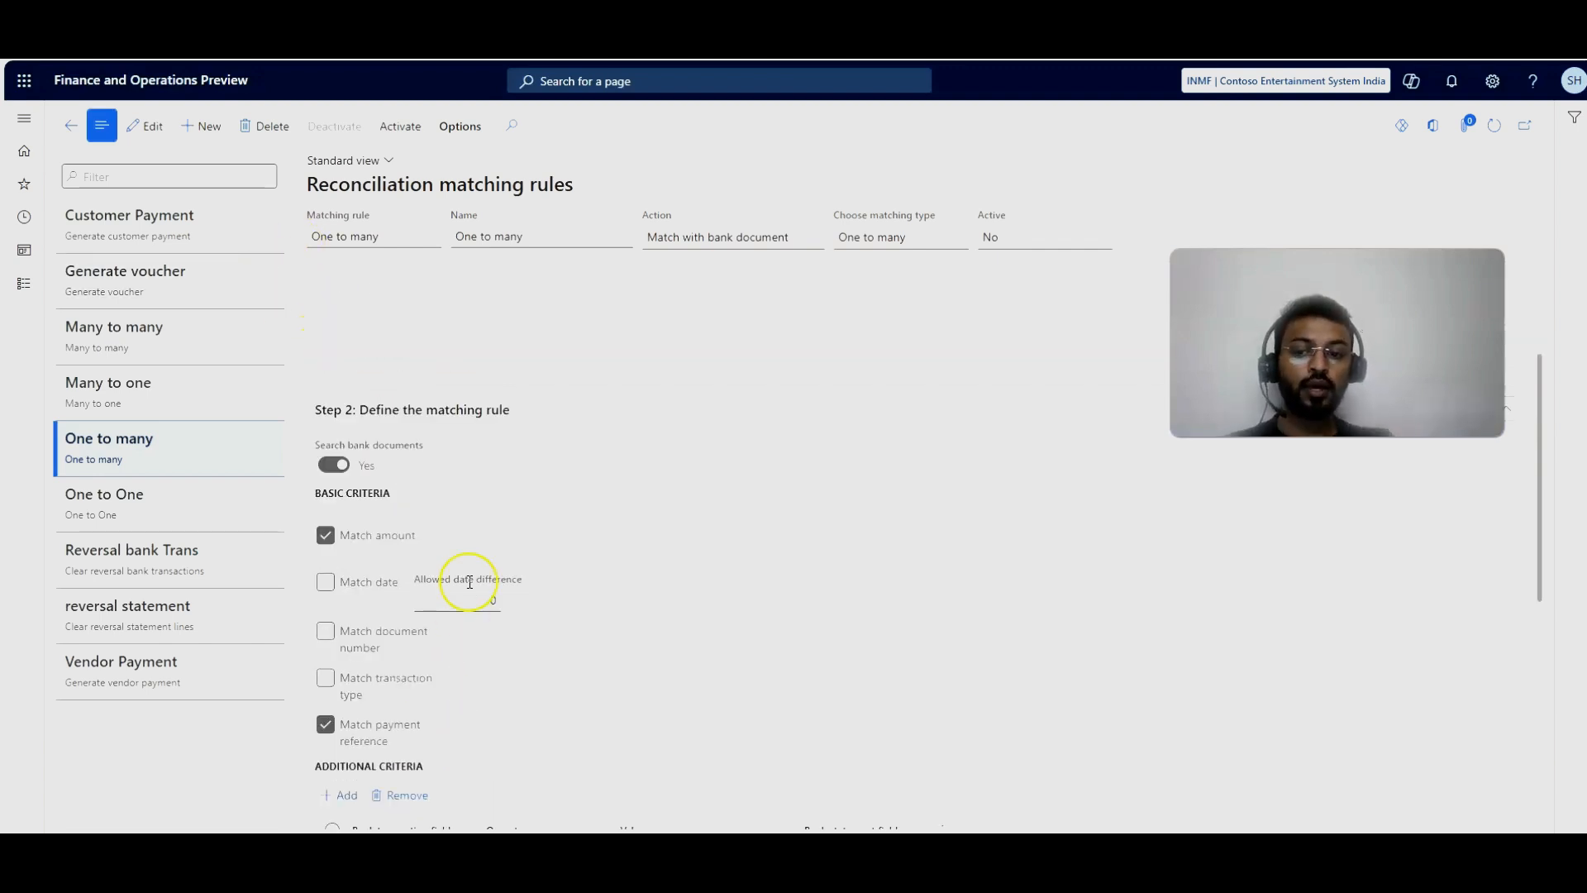
{"action": "scroll", "coordinate": [405, 761], "scroll_direction": "down", "scroll_amount": 6}
{"action": "scroll", "coordinate": [438, 719], "scroll_direction": "up", "scroll_amount": 8}
{"action": "scroll", "coordinate": [460, 542], "scroll_direction": "down", "scroll_amount": 4}
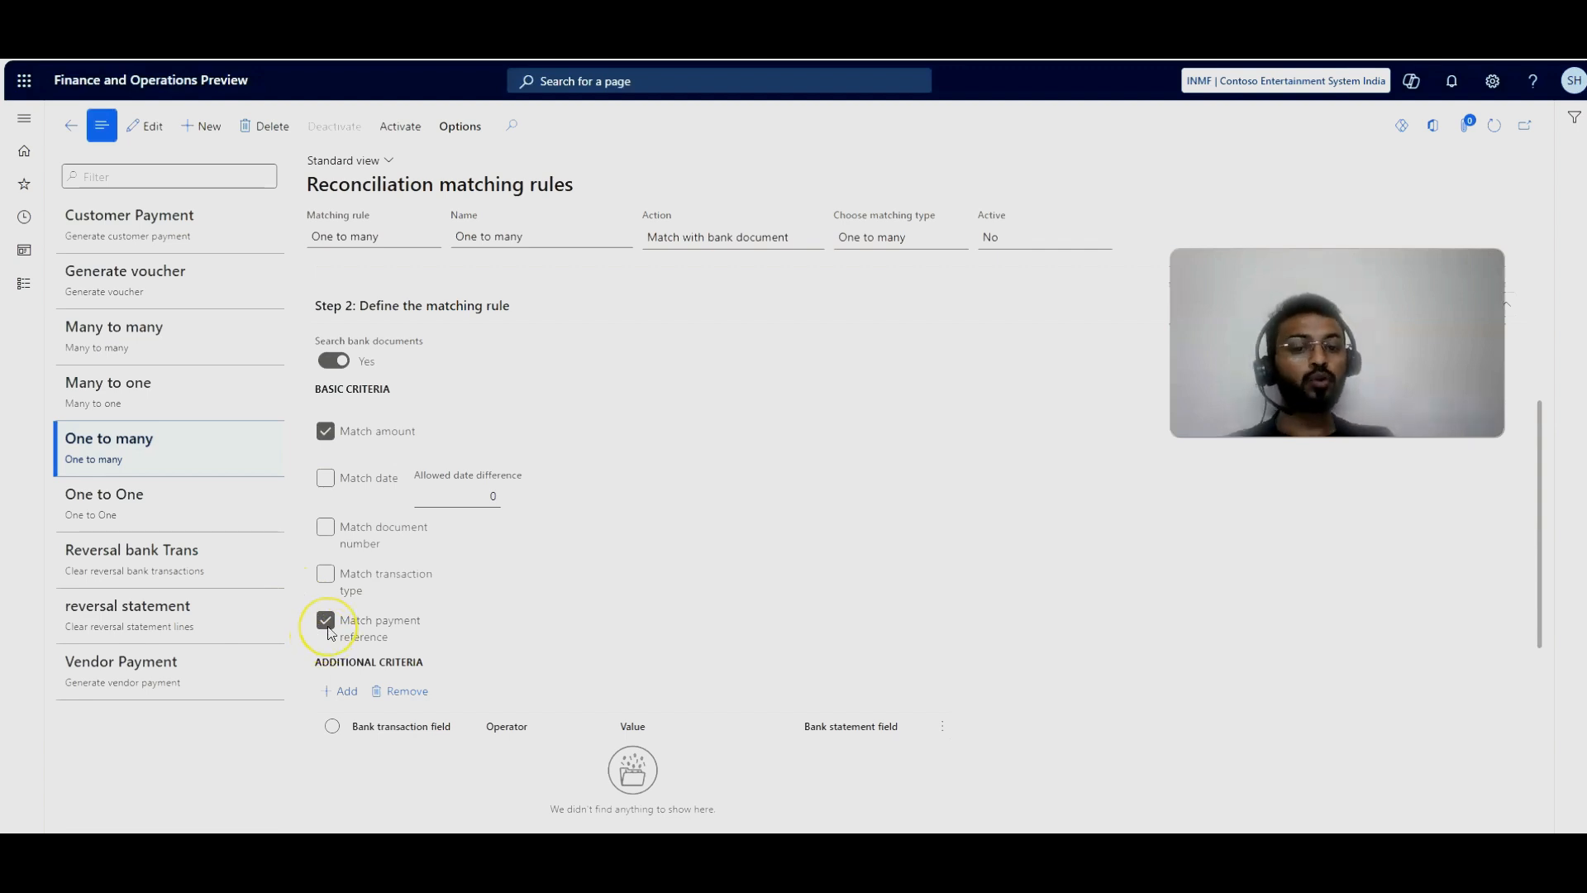
{"action": "scroll", "coordinate": [471, 329], "scroll_direction": "up", "scroll_amount": 4}
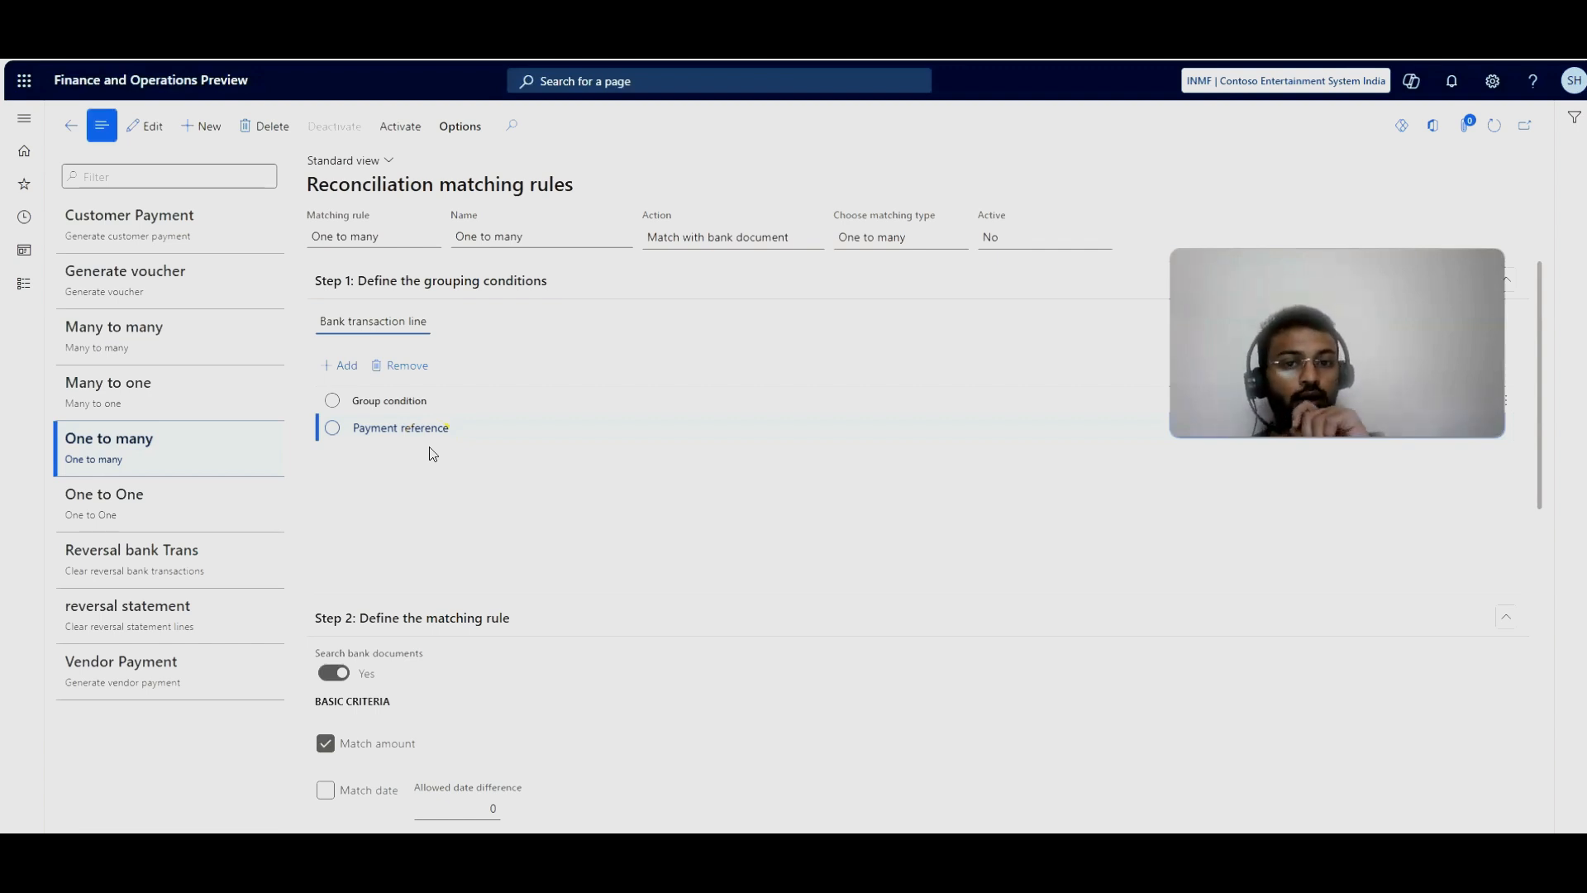
Step: Deactivate the Reversal bank Trans matching rule and review its available action options
{"action": "left_click", "coordinate": [159, 549]}
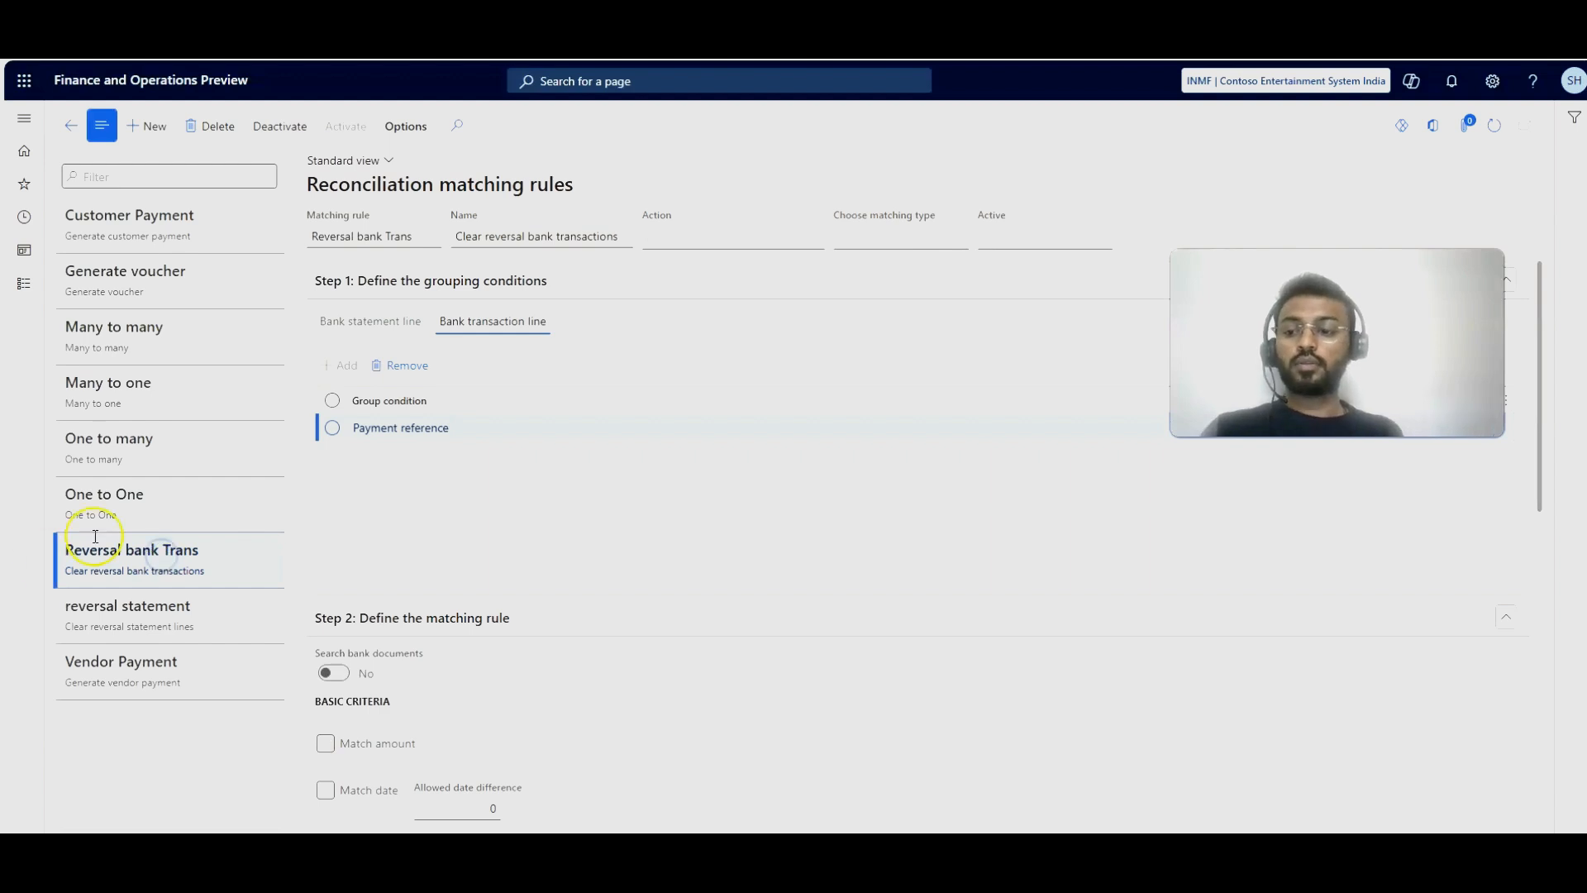
{"action": "left_click", "coordinate": [86, 665]}
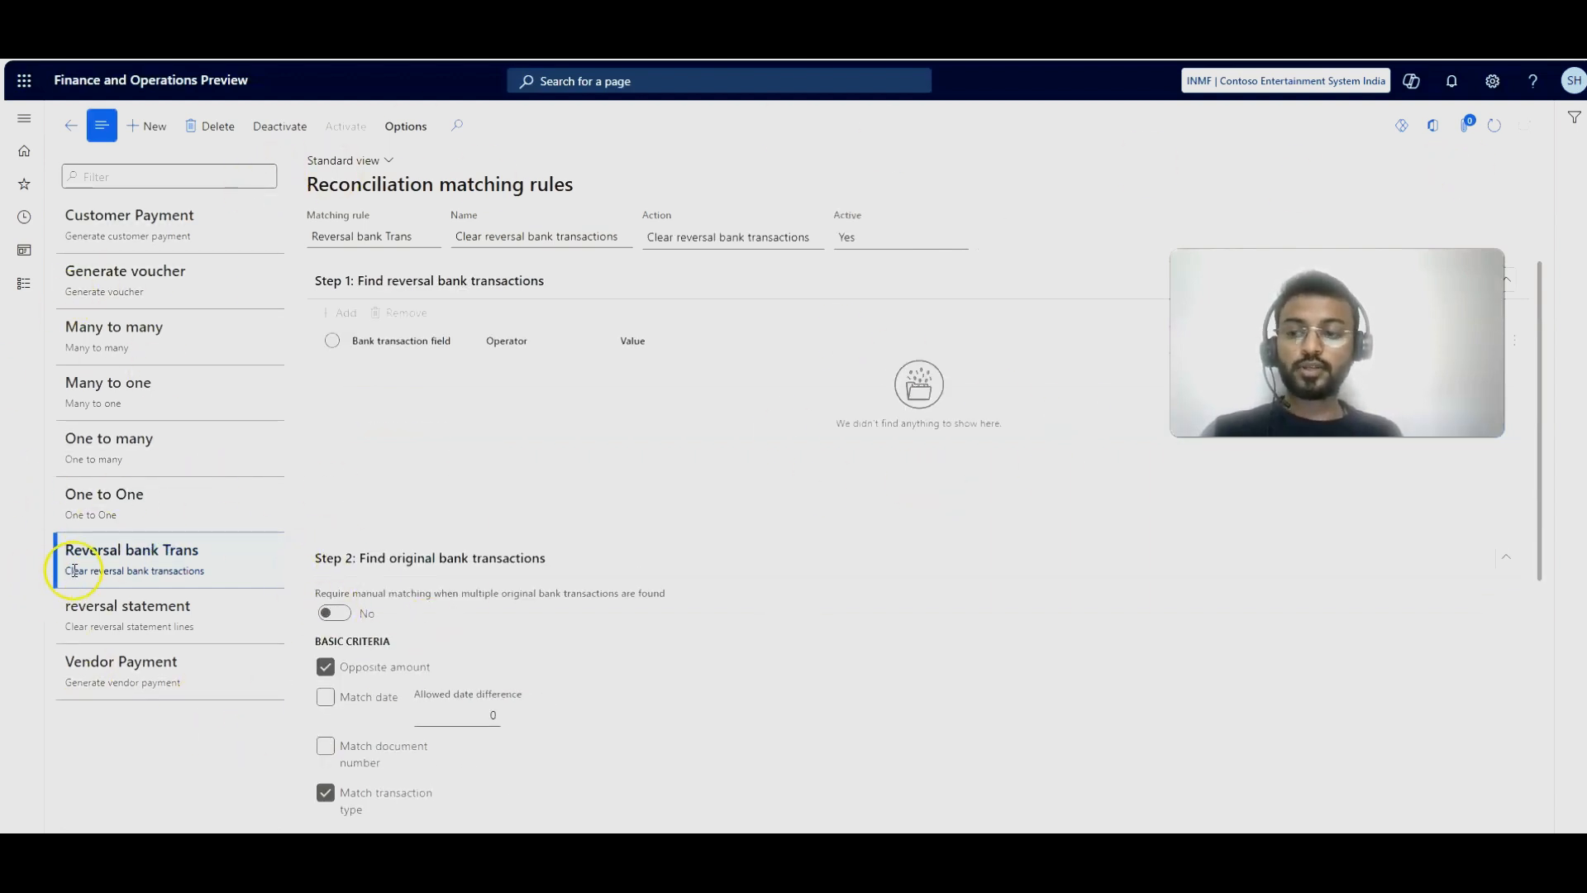
{"action": "left_click", "coordinate": [120, 609]}
{"action": "left_click", "coordinate": [114, 555]}
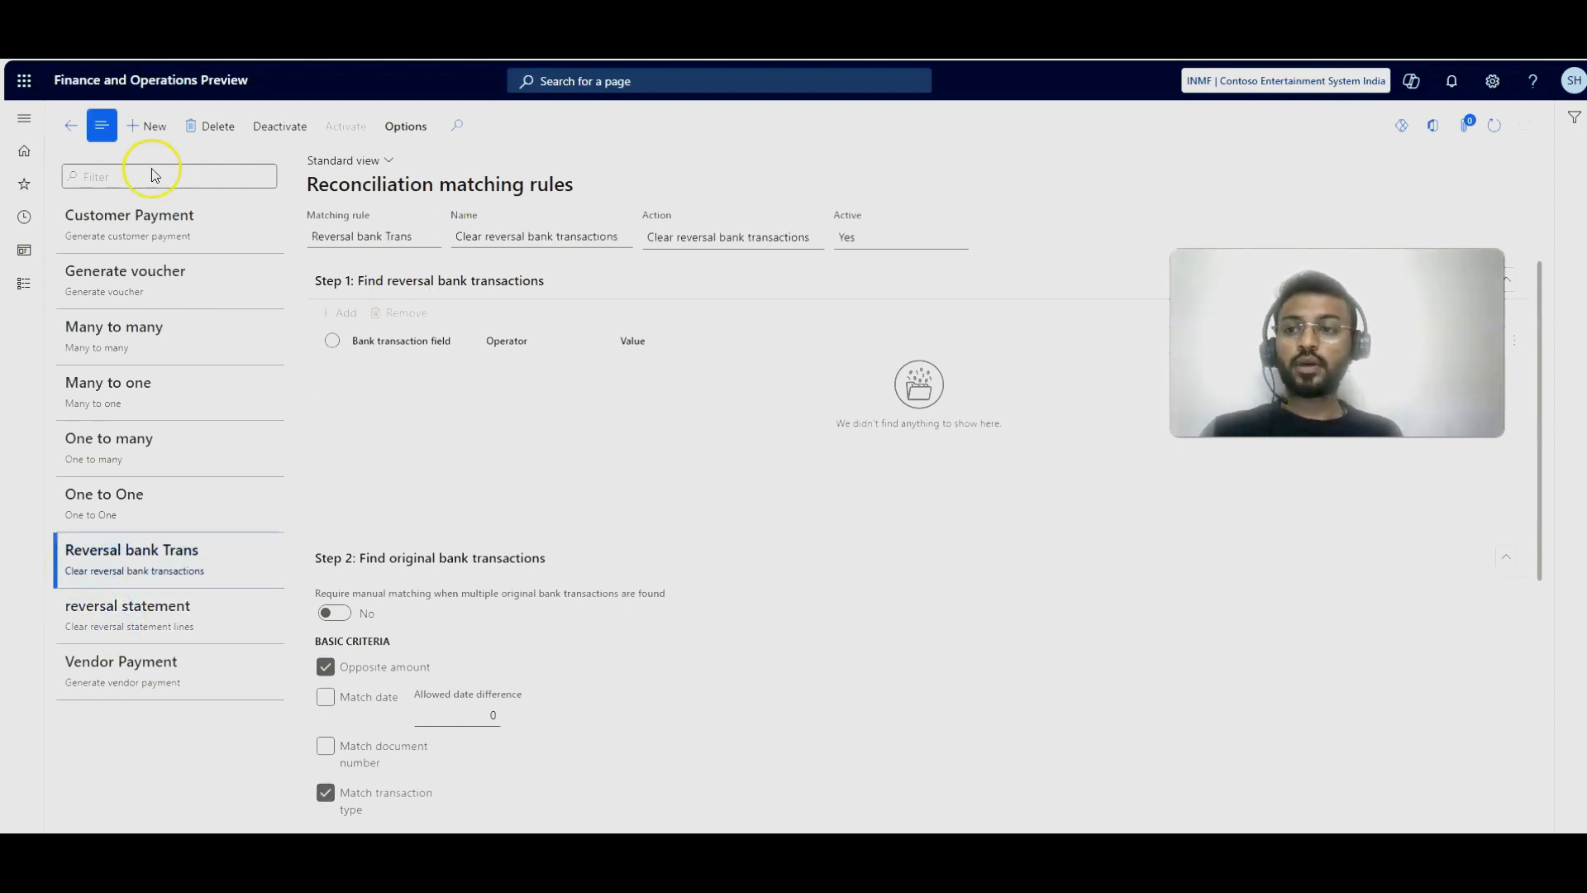
{"action": "left_click", "coordinate": [279, 126]}
{"action": "left_click", "coordinate": [195, 156]}
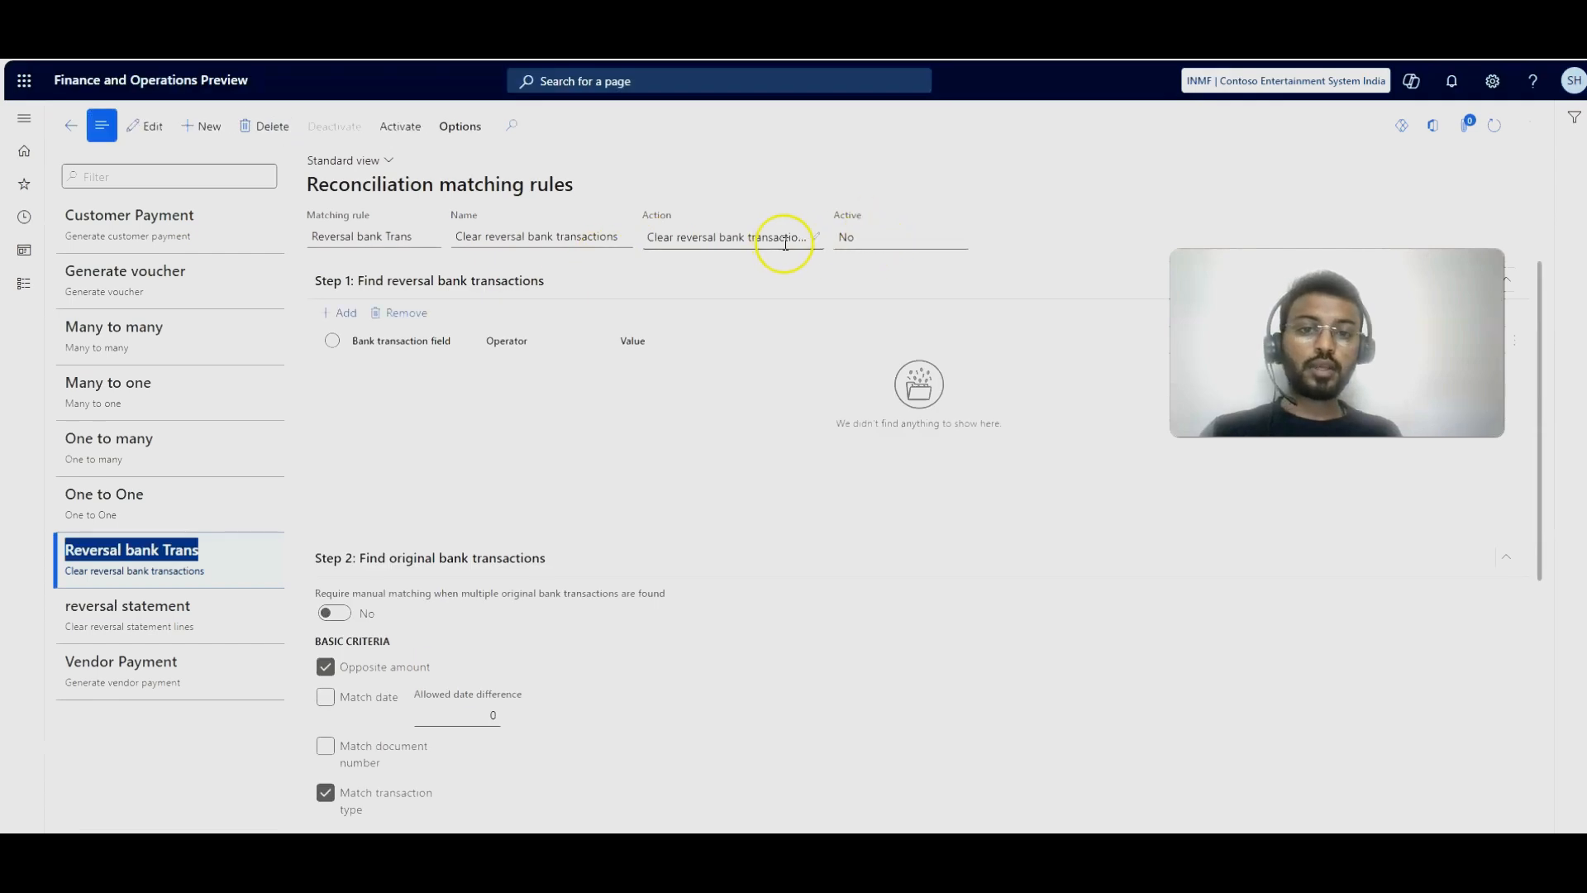
{"action": "left_click", "coordinate": [813, 238]}
{"action": "left_click", "coordinate": [814, 241]}
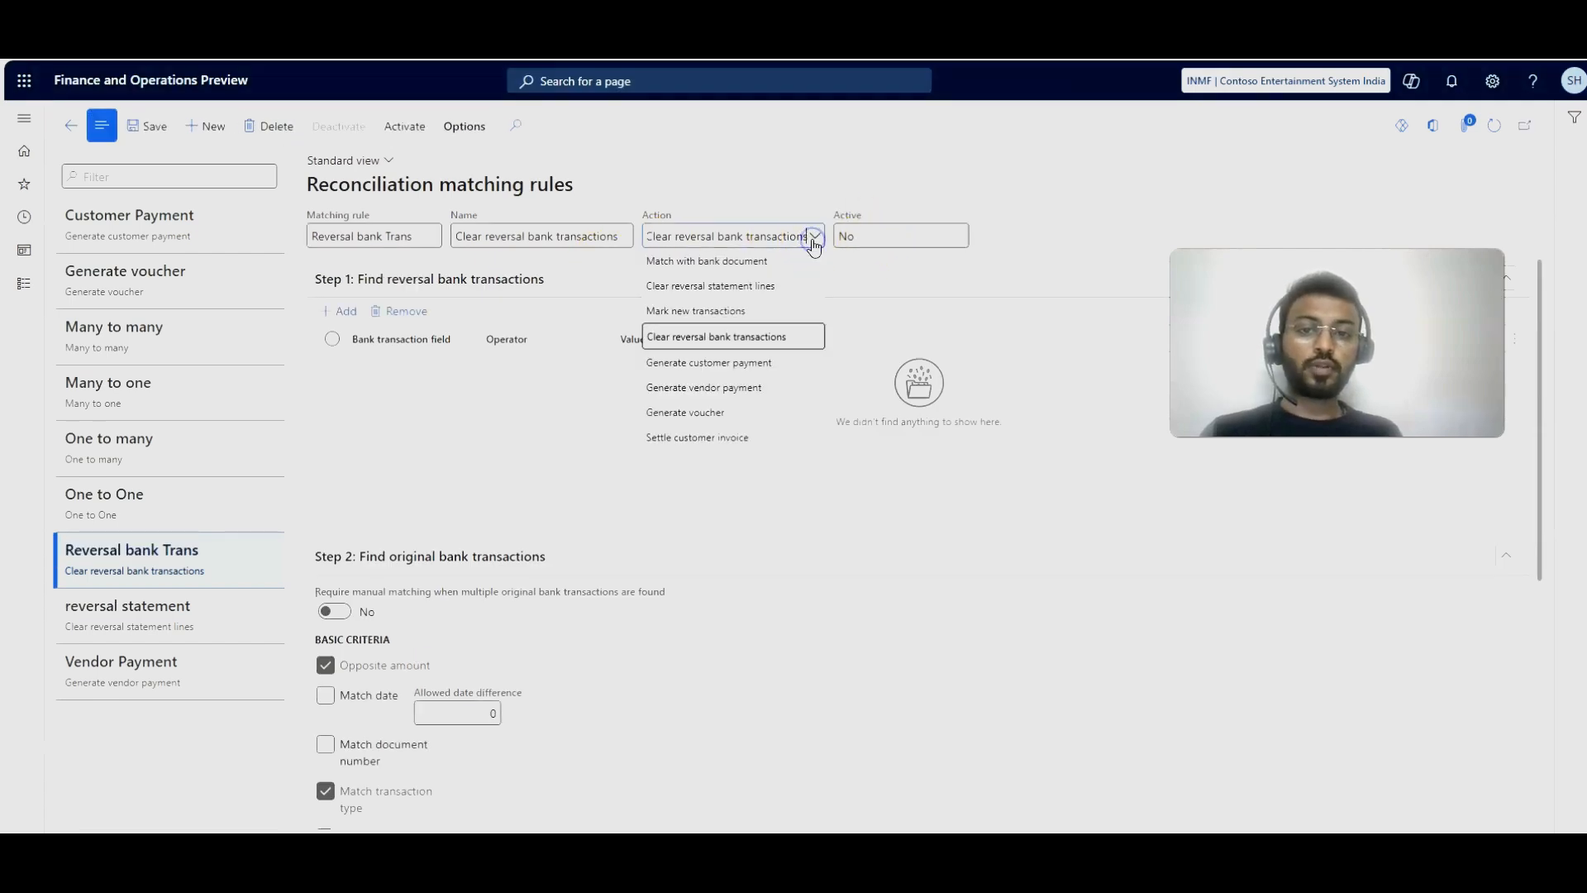
Step: Open the reversal statement rule in the reconciliation matching rules
{"action": "left_click", "coordinate": [147, 610]}
{"action": "double_click", "coordinate": [147, 610]}
{"action": "left_click", "coordinate": [153, 126]}
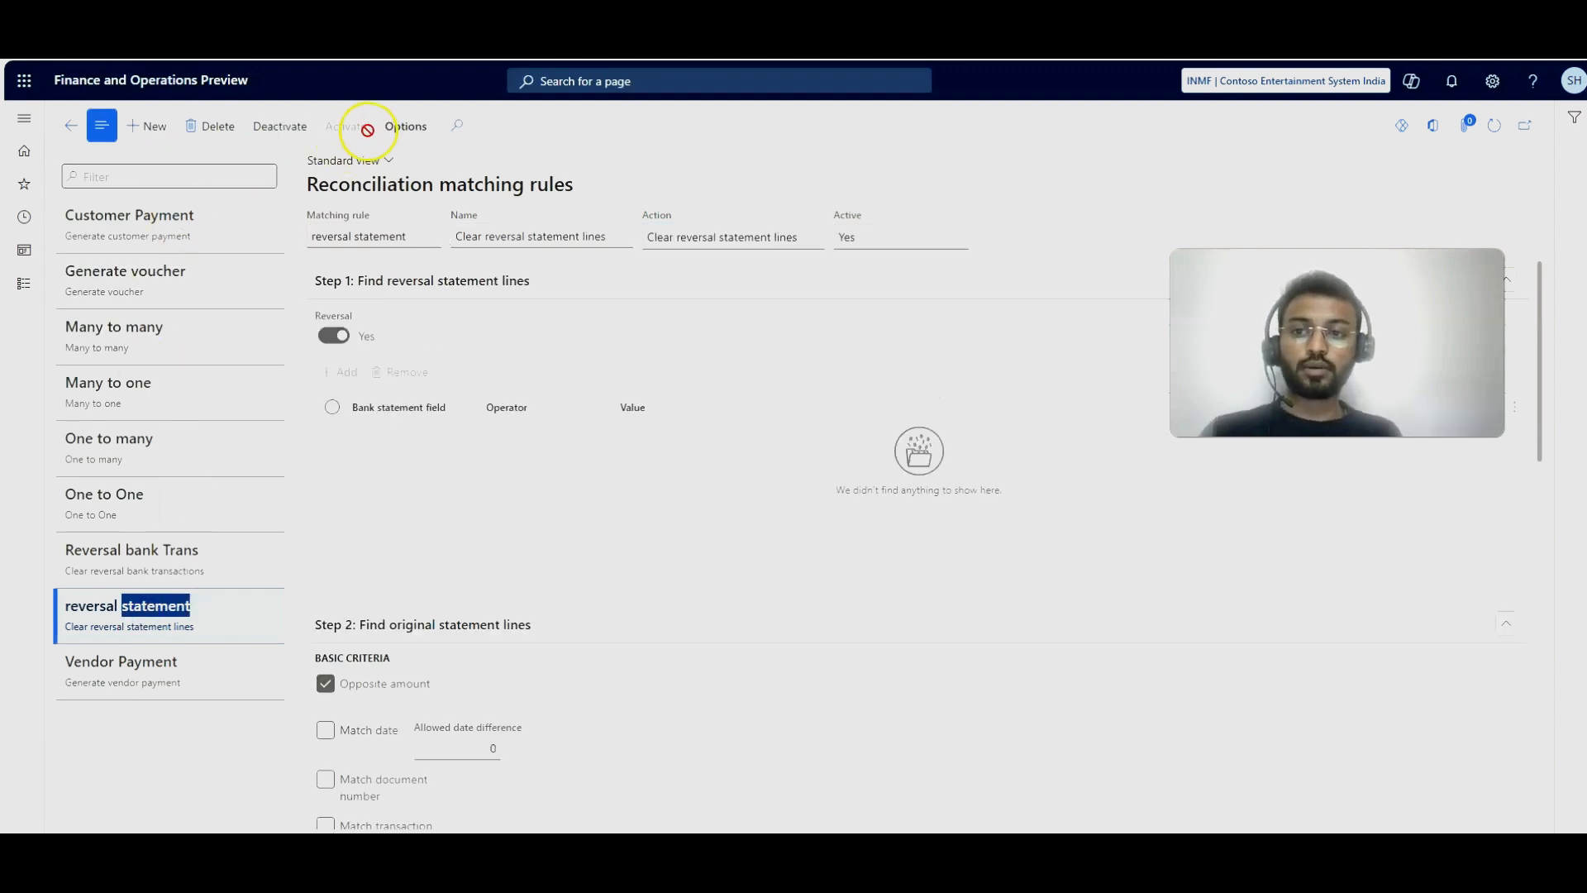
Step: Deactivate the reversal statement matching rule and review its available action options
{"action": "left_click", "coordinate": [298, 126]}
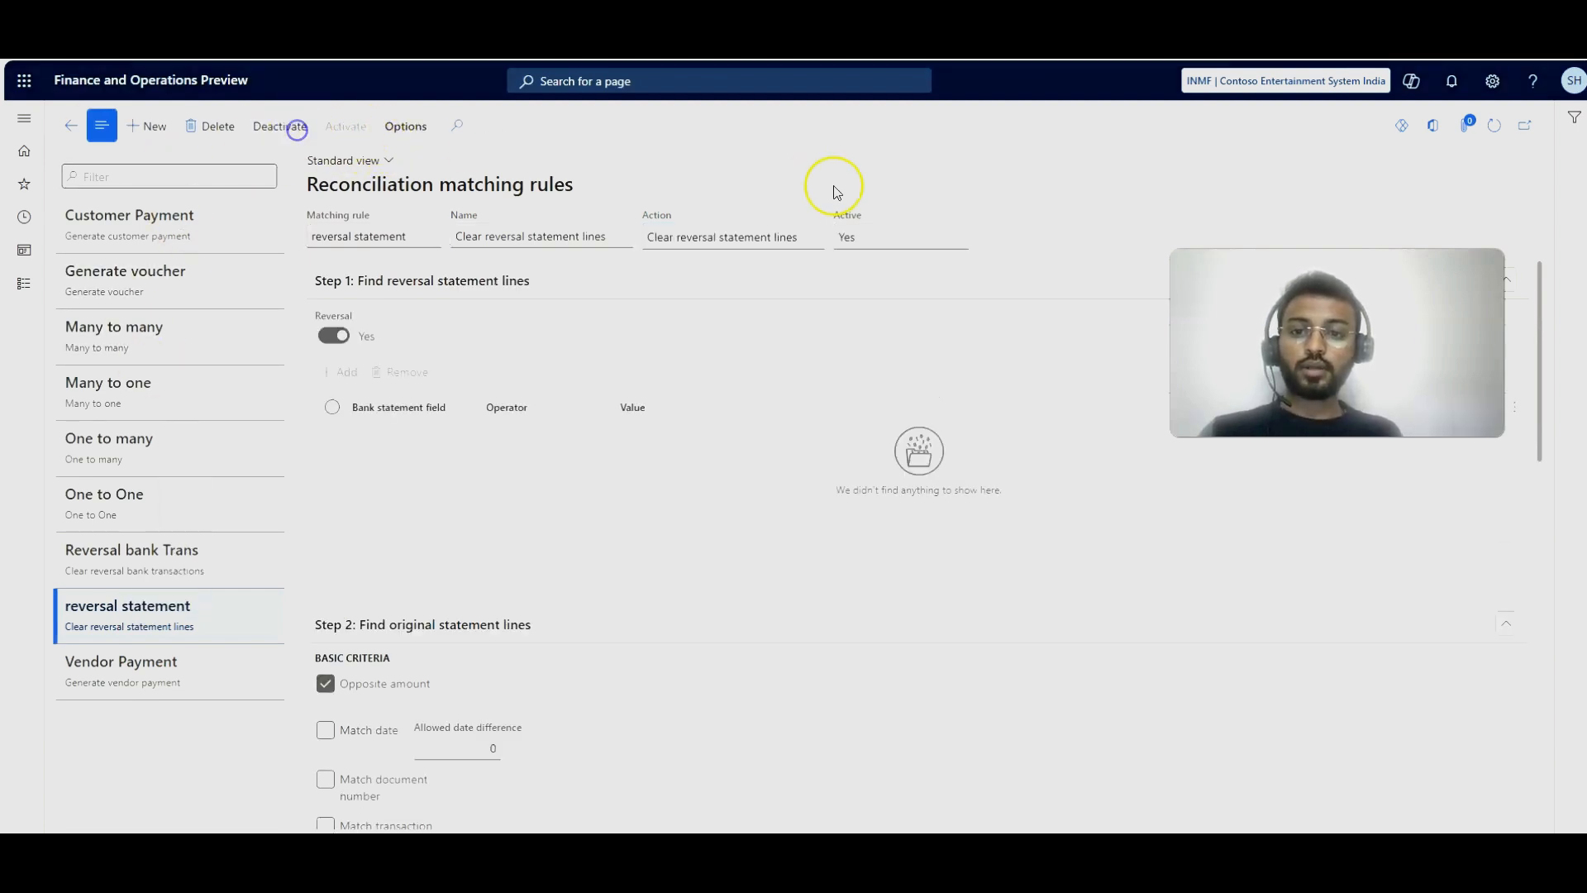
{"action": "left_click", "coordinate": [812, 239]}
{"action": "left_click", "coordinate": [815, 239]}
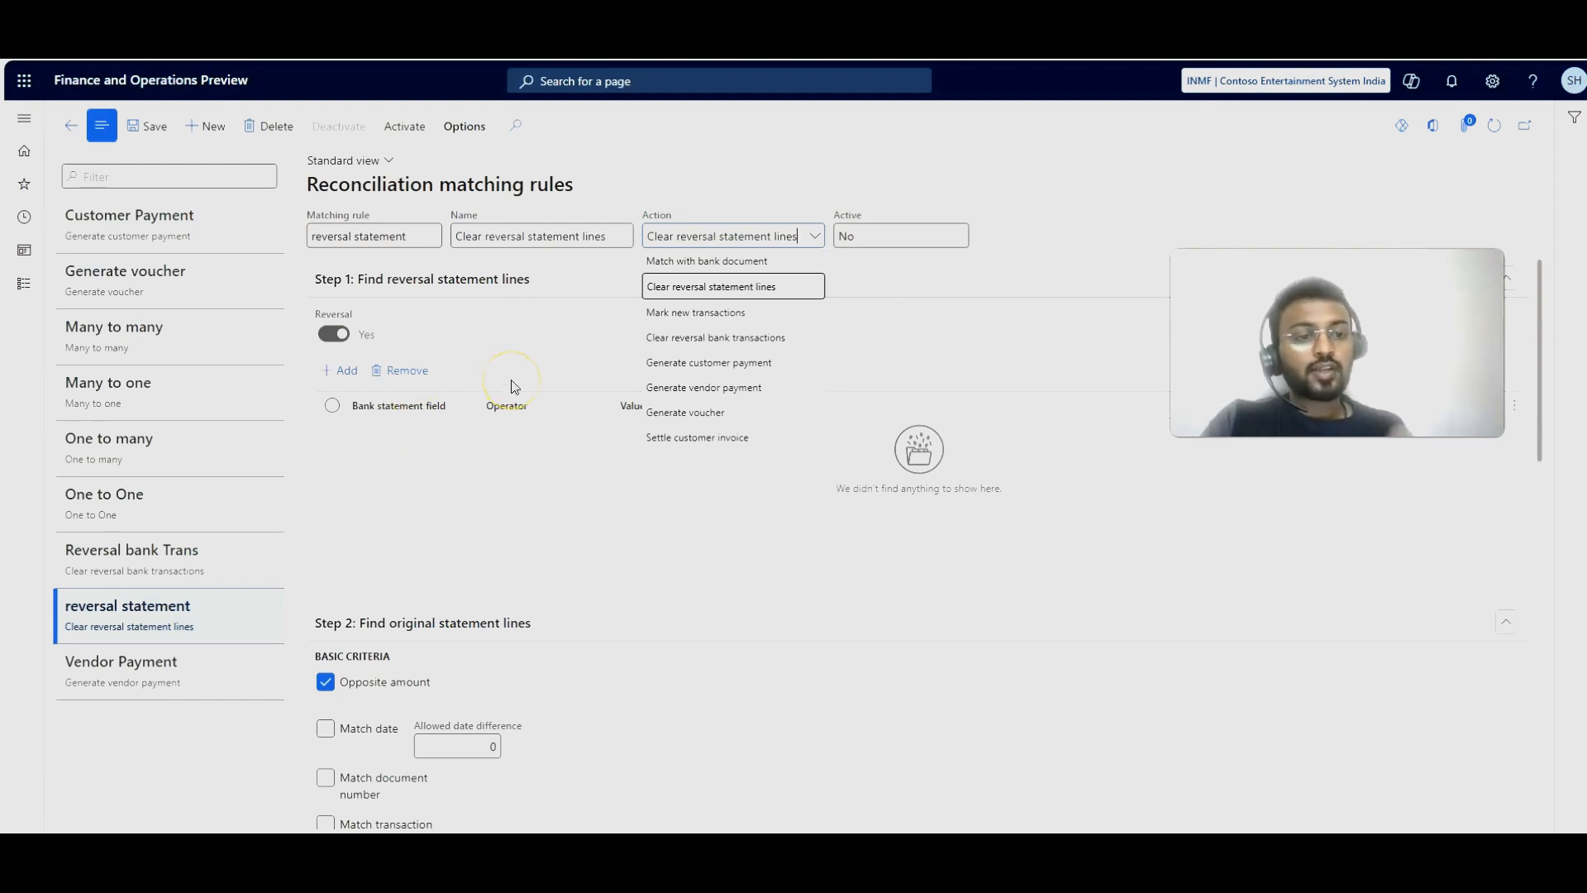
Step: Examine the reversal statement rule's criteria for finding original statement lines and bank transactions
{"action": "scroll", "coordinate": [443, 454], "scroll_direction": "down", "scroll_amount": 5}
{"action": "left_click", "coordinate": [502, 447]}
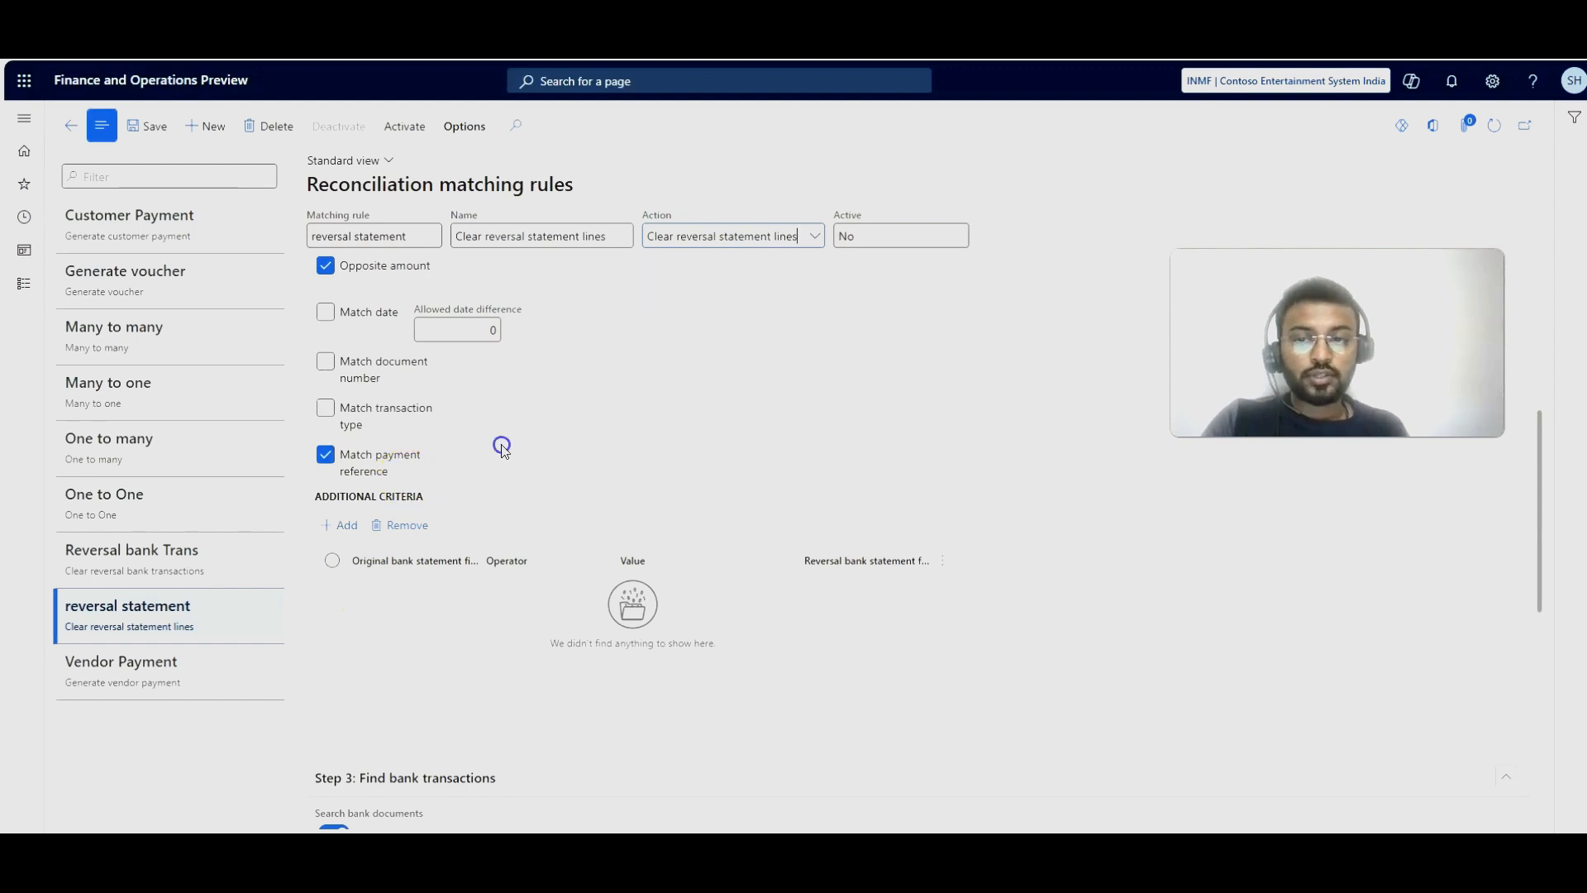
{"action": "scroll", "coordinate": [414, 463], "scroll_direction": "up", "scroll_amount": 4}
{"action": "scroll", "coordinate": [347, 661], "scroll_direction": "down", "scroll_amount": 3}
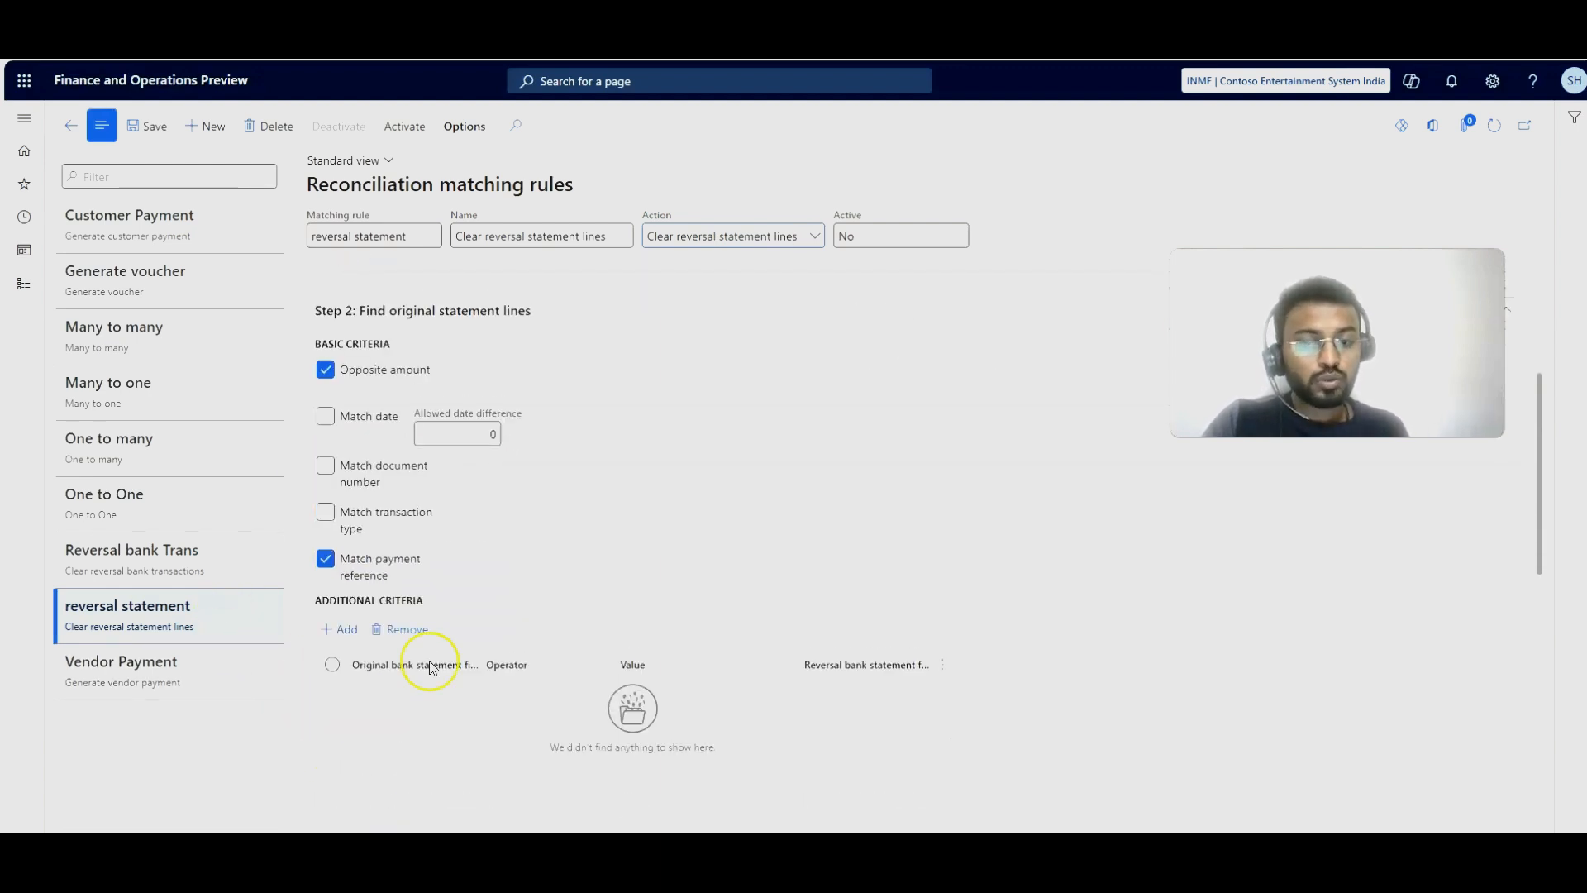
{"action": "scroll", "coordinate": [425, 637], "scroll_direction": "down", "scroll_amount": 3}
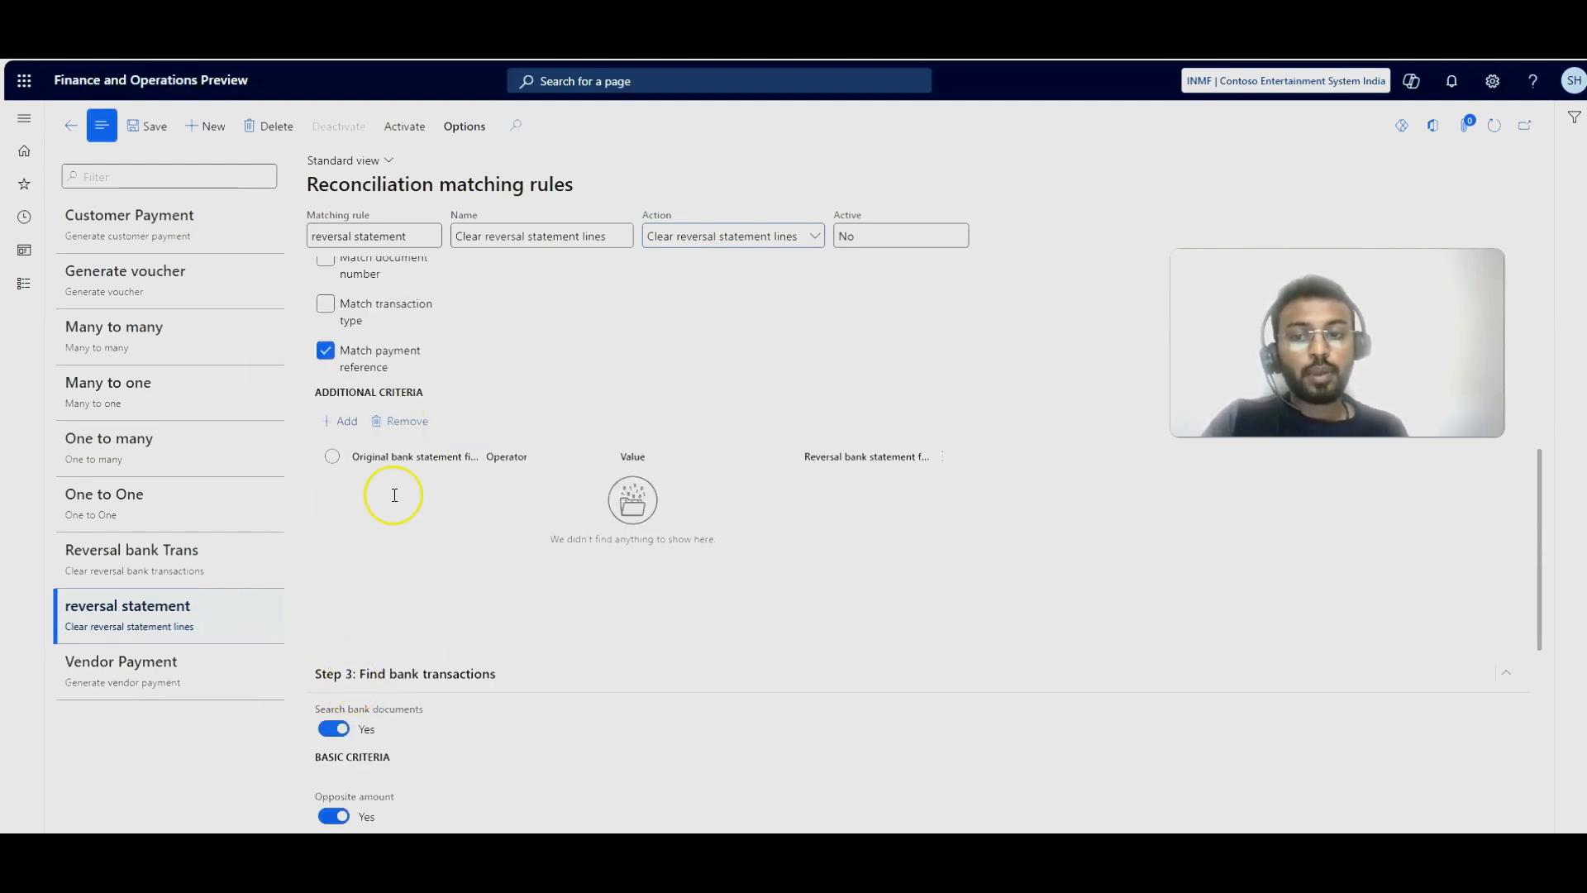
{"action": "scroll", "coordinate": [452, 429], "scroll_direction": "down", "scroll_amount": 5}
{"action": "scroll", "coordinate": [389, 758], "scroll_direction": "up", "scroll_amount": 12}
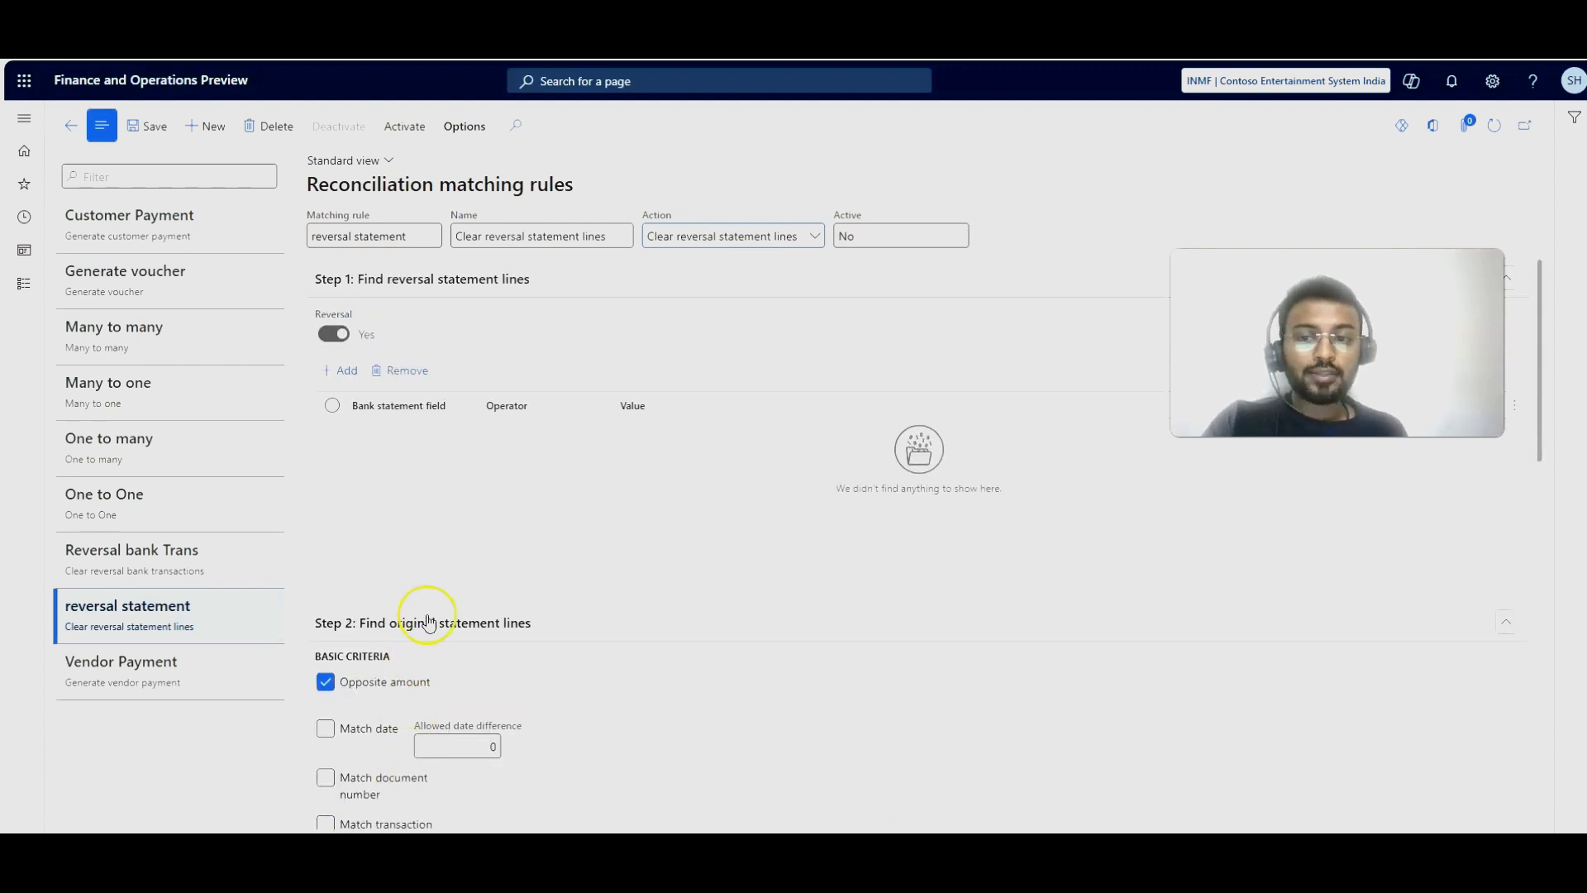
{"action": "scroll", "coordinate": [496, 736], "scroll_direction": "down", "scroll_amount": 10}
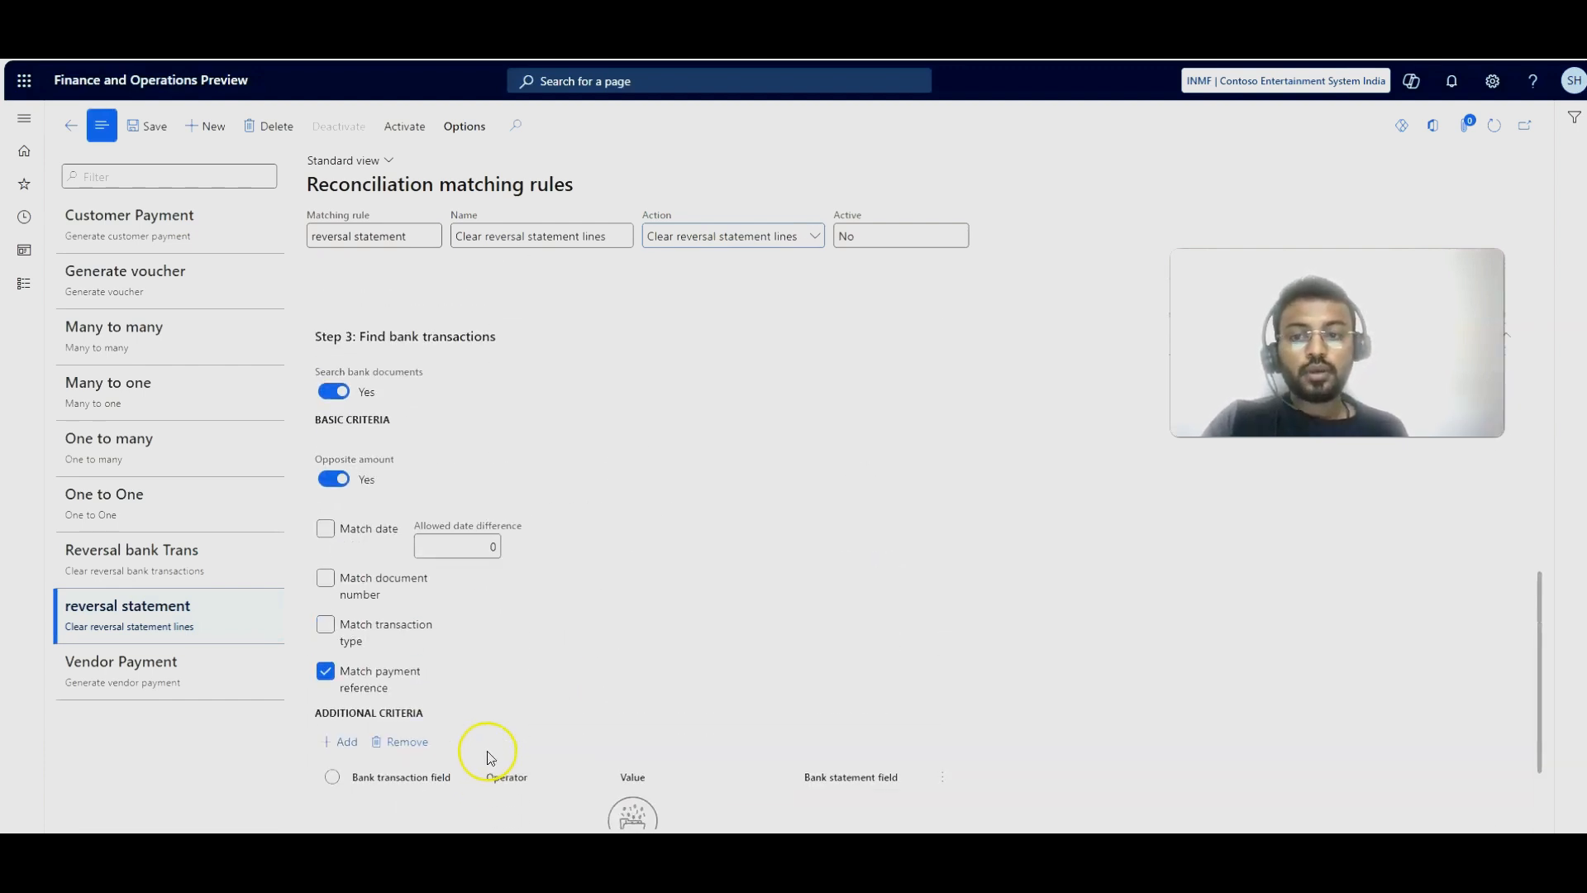
{"action": "scroll", "coordinate": [400, 425], "scroll_direction": "up", "scroll_amount": 1}
{"action": "scroll", "coordinate": [451, 453], "scroll_direction": "up", "scroll_amount": 2}
{"action": "scroll", "coordinate": [451, 453], "scroll_direction": "up", "scroll_amount": 1}
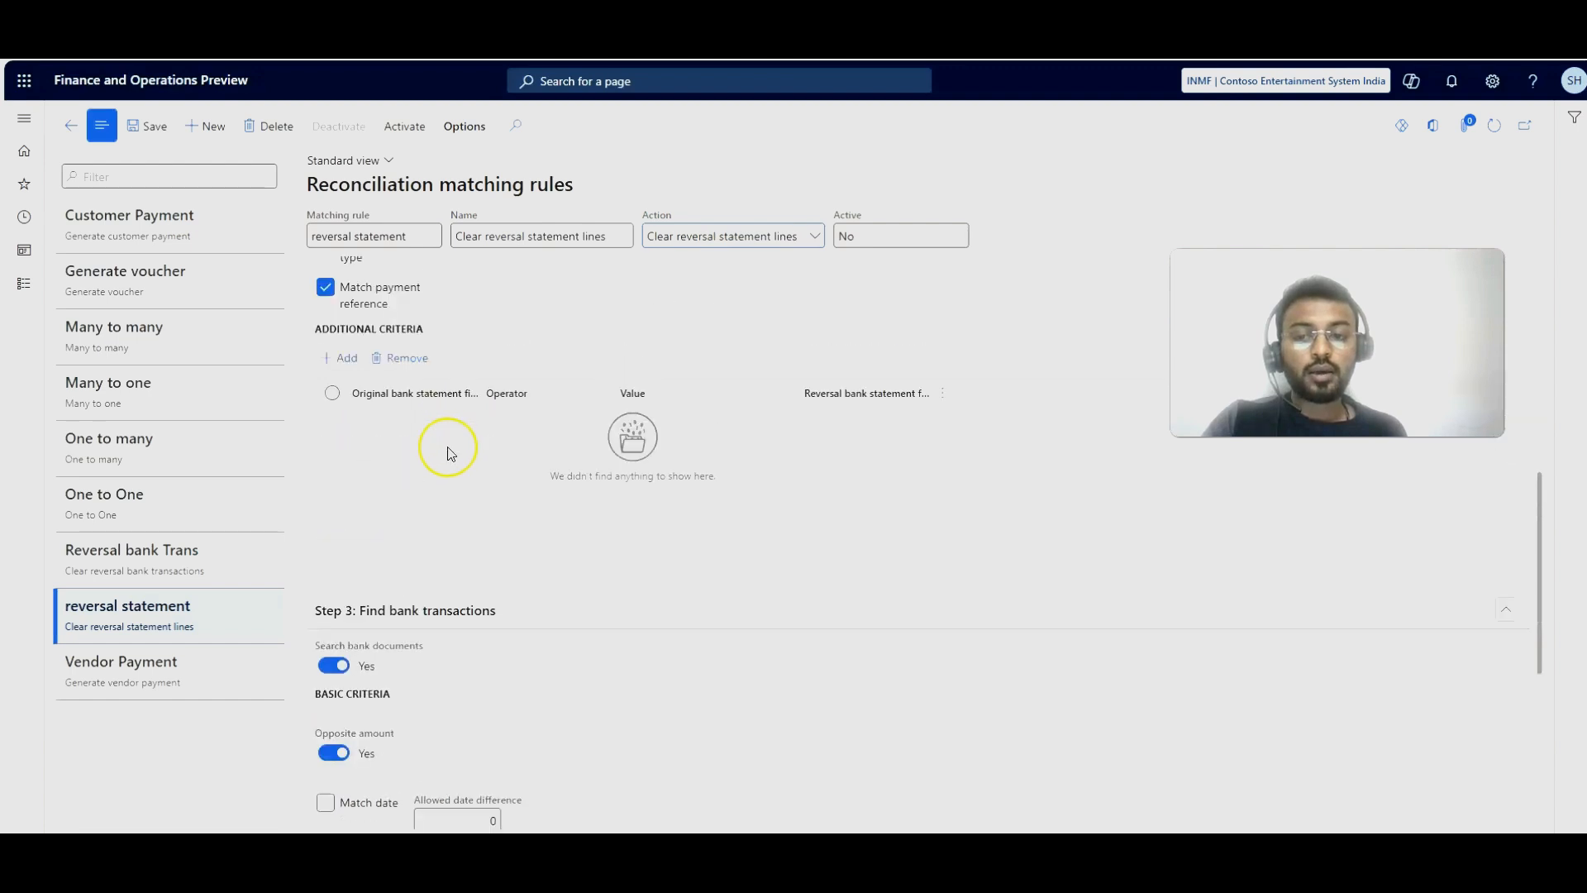
{"action": "scroll", "coordinate": [600, 698], "scroll_direction": "down", "scroll_amount": 5}
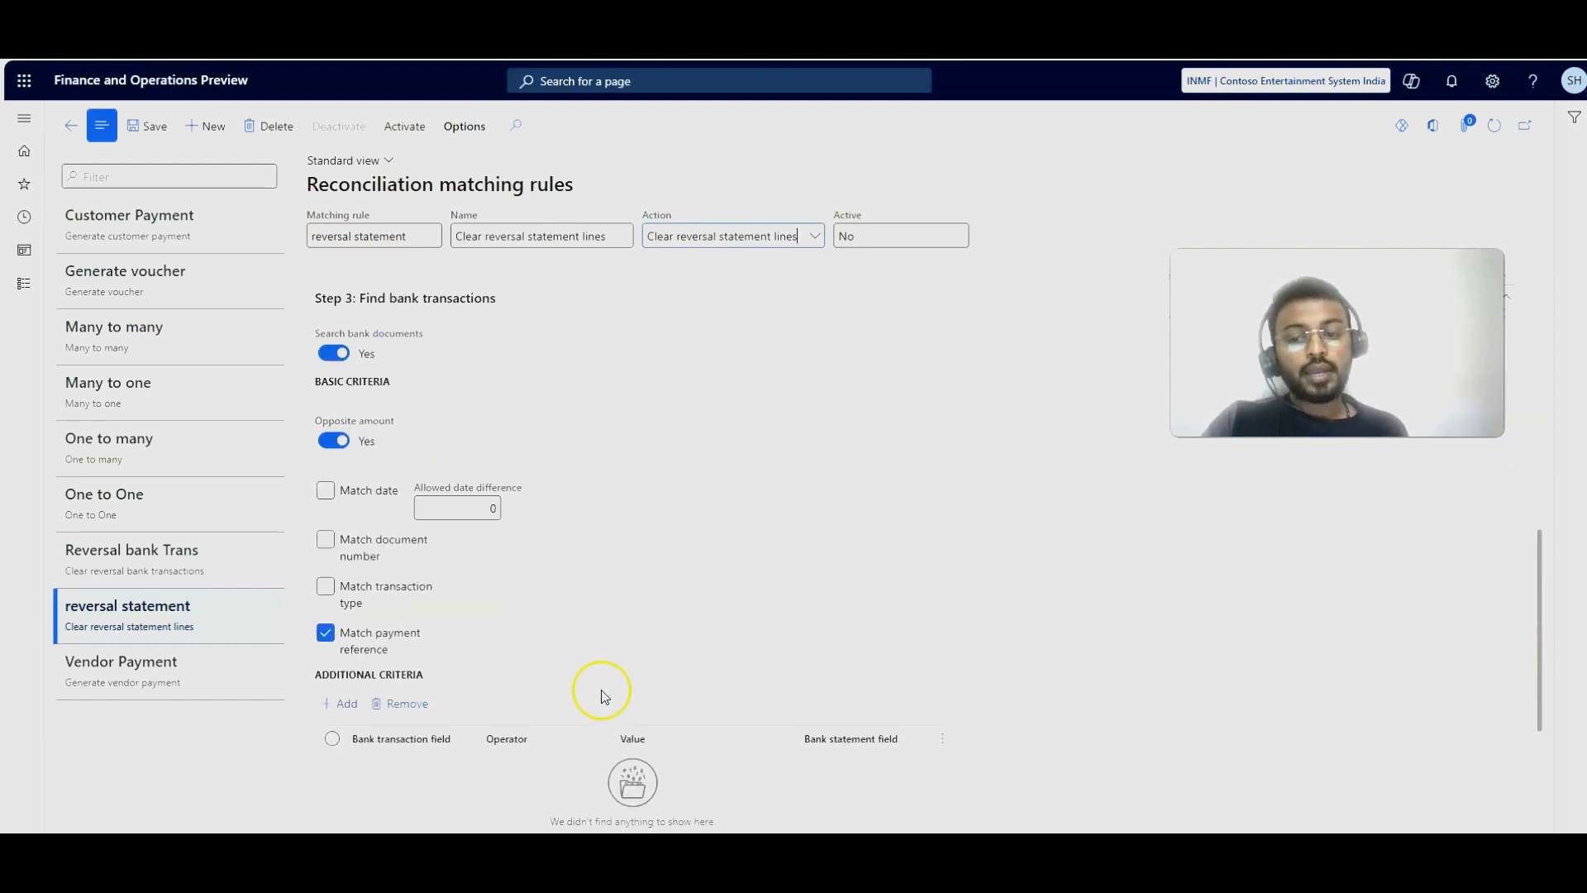
Step: Activate the reversal statement rule and open the Reversal bank Trans rule
{"action": "scroll", "coordinate": [600, 699], "scroll_direction": "up", "scroll_amount": 9}
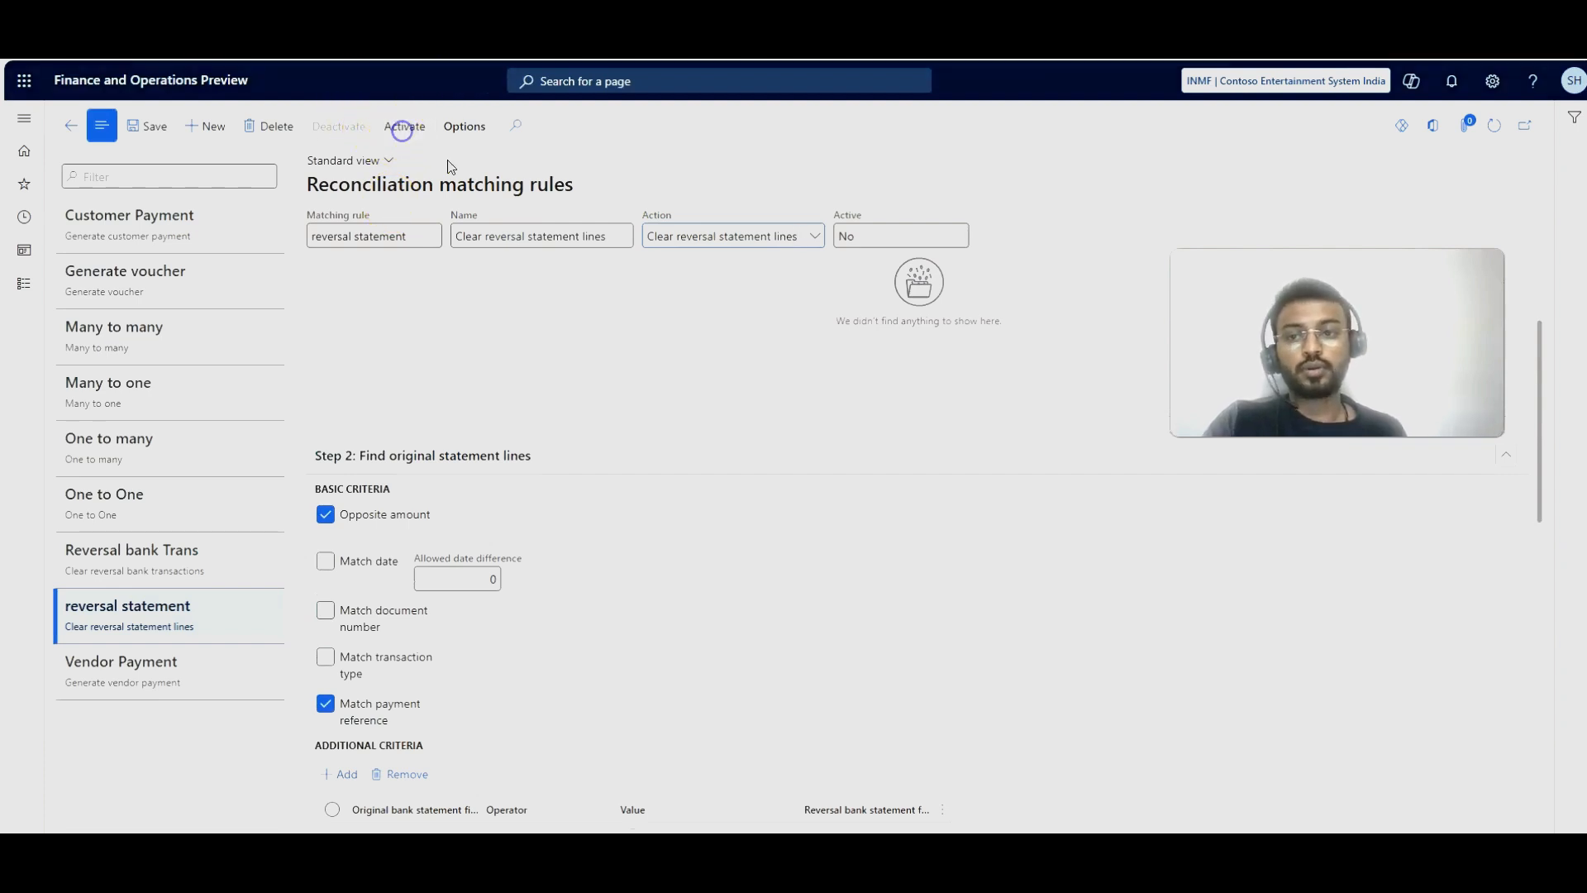
{"action": "double_click", "coordinate": [155, 606]}
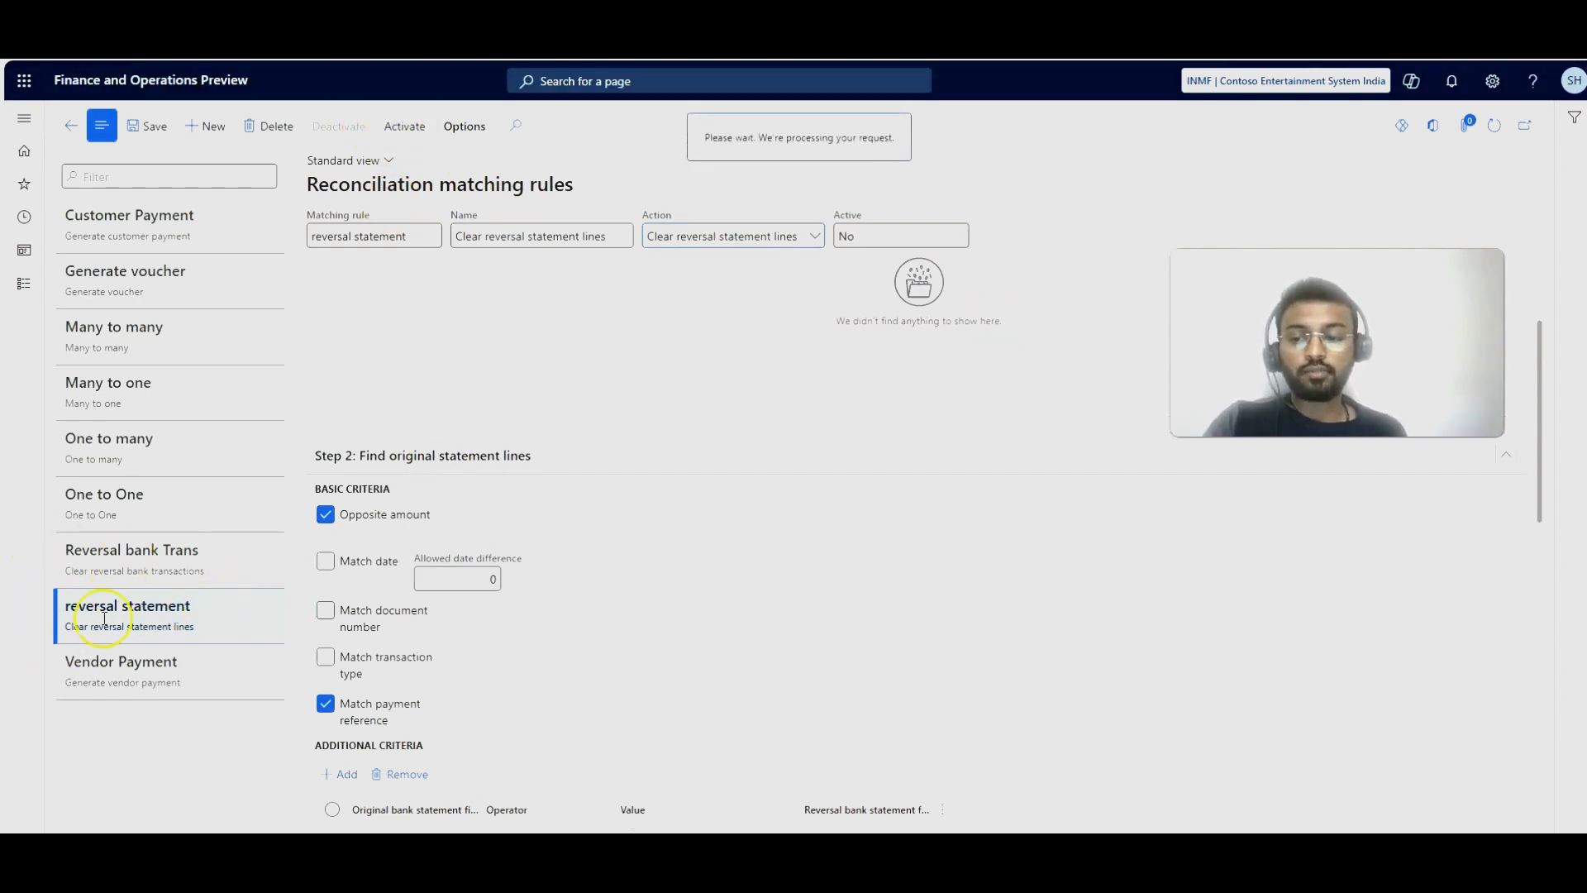
{"action": "left_click", "coordinate": [106, 546]}
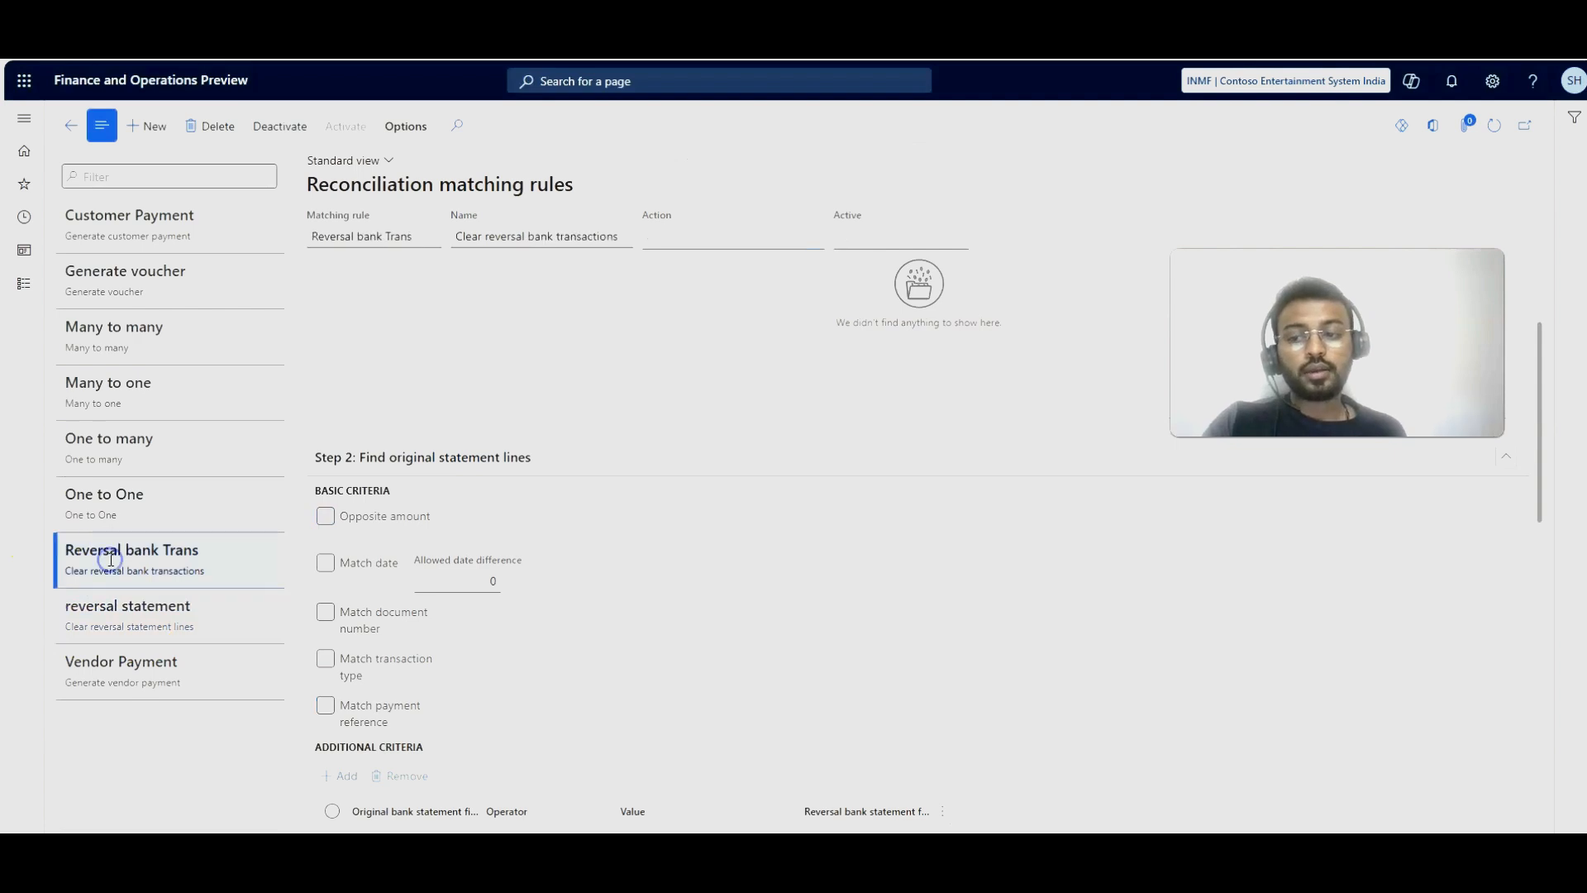
Step: Examine the Reversal bank Trans rule's reversal transaction conditions and the basic criteria for finding original bank transactions
{"action": "scroll", "coordinate": [518, 488], "scroll_direction": "up", "scroll_amount": 2}
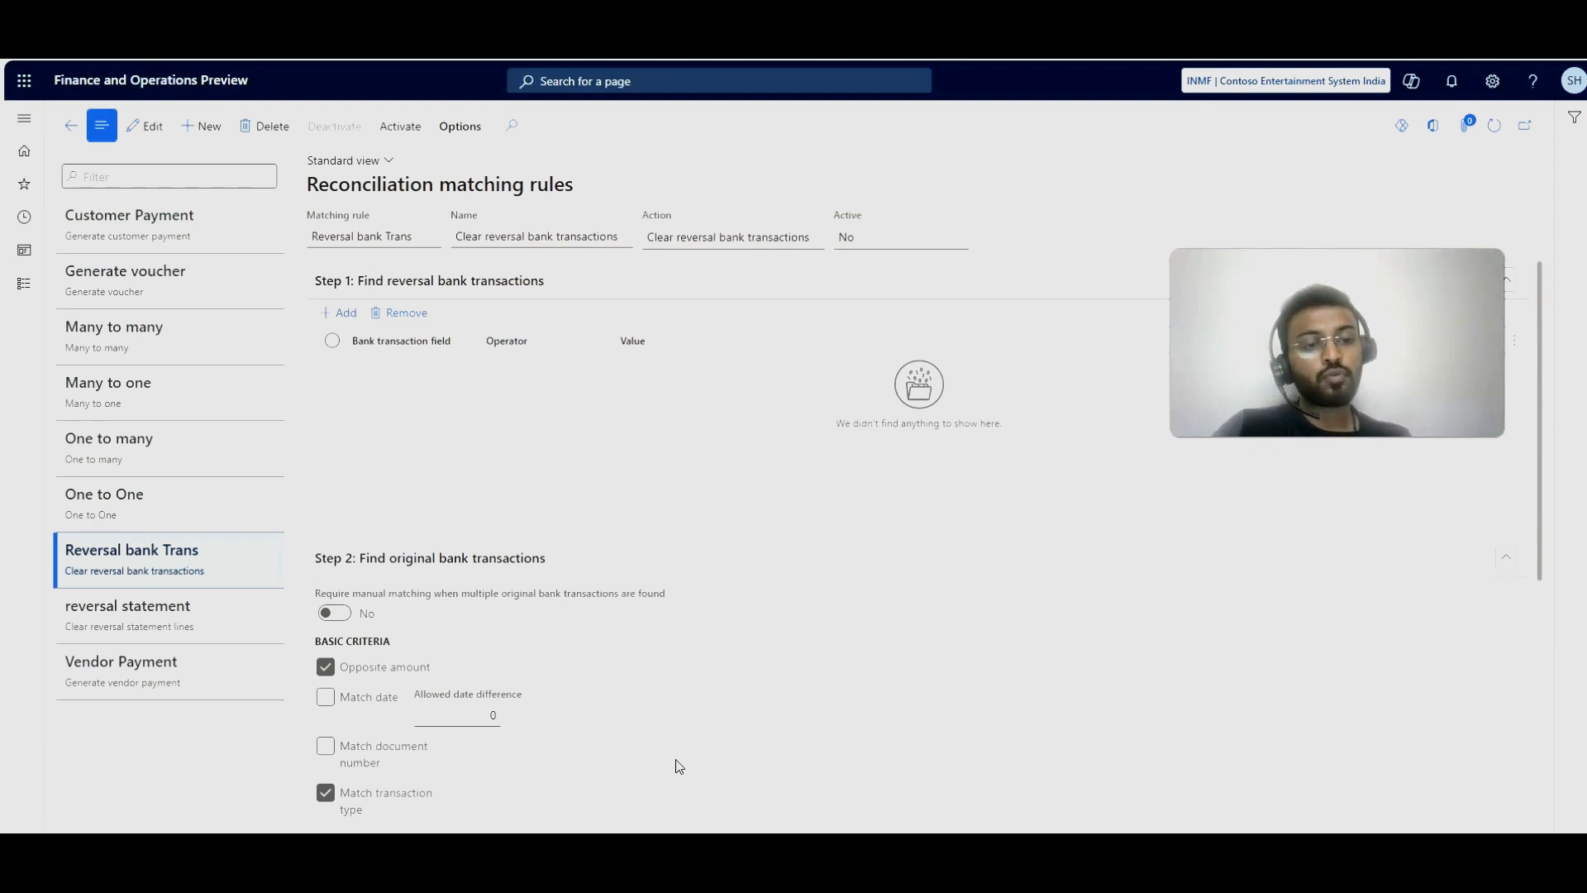
{"action": "scroll", "coordinate": [633, 518], "scroll_direction": "down", "scroll_amount": 4}
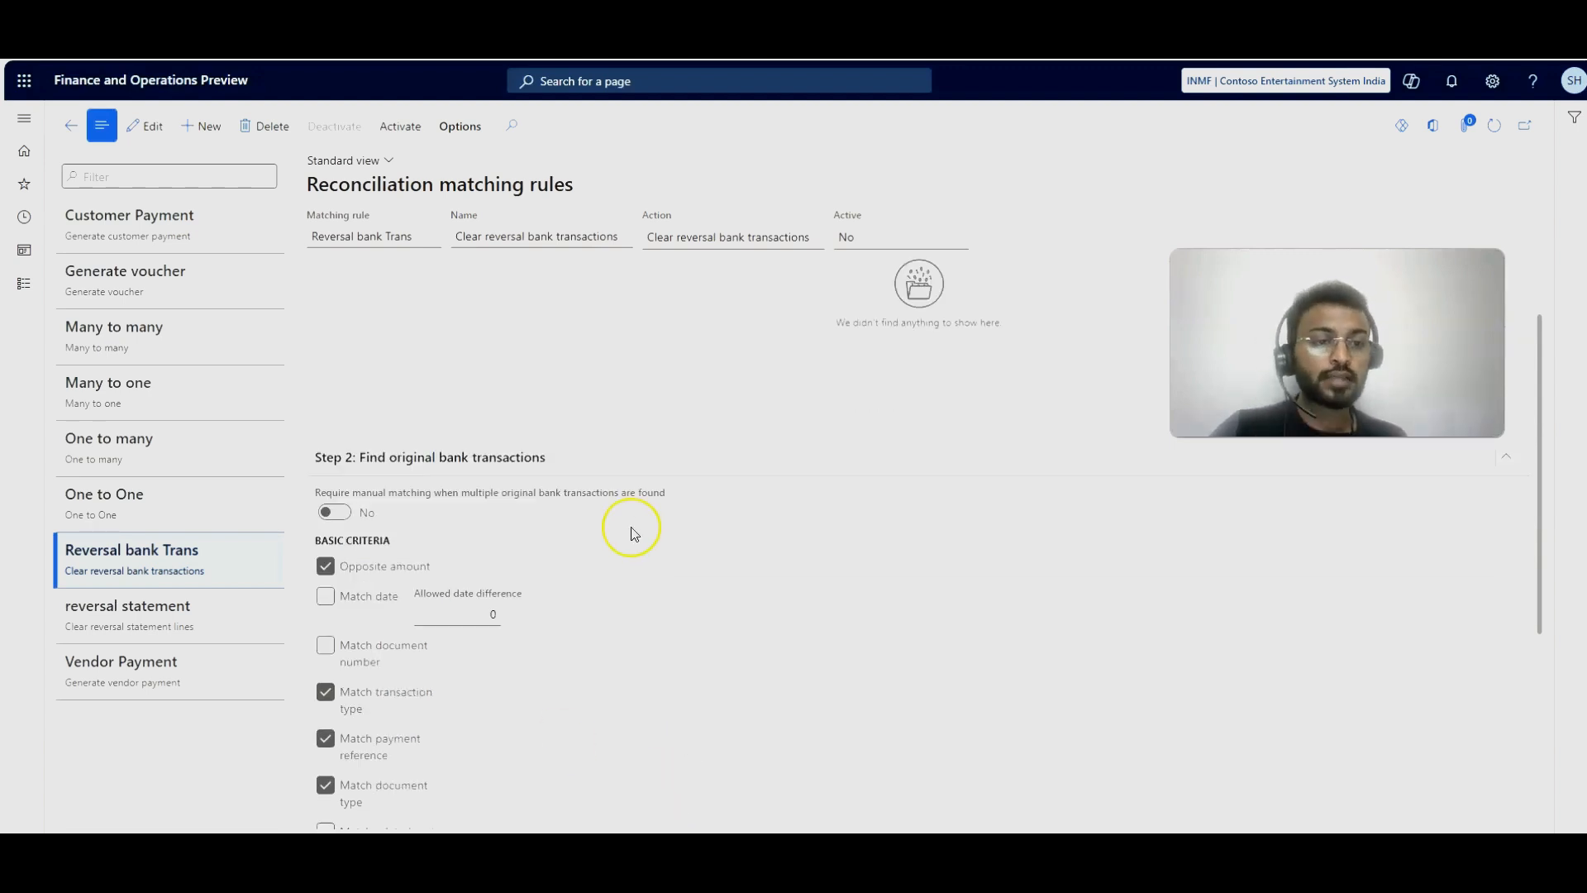
{"action": "scroll", "coordinate": [594, 619], "scroll_direction": "up", "scroll_amount": 4}
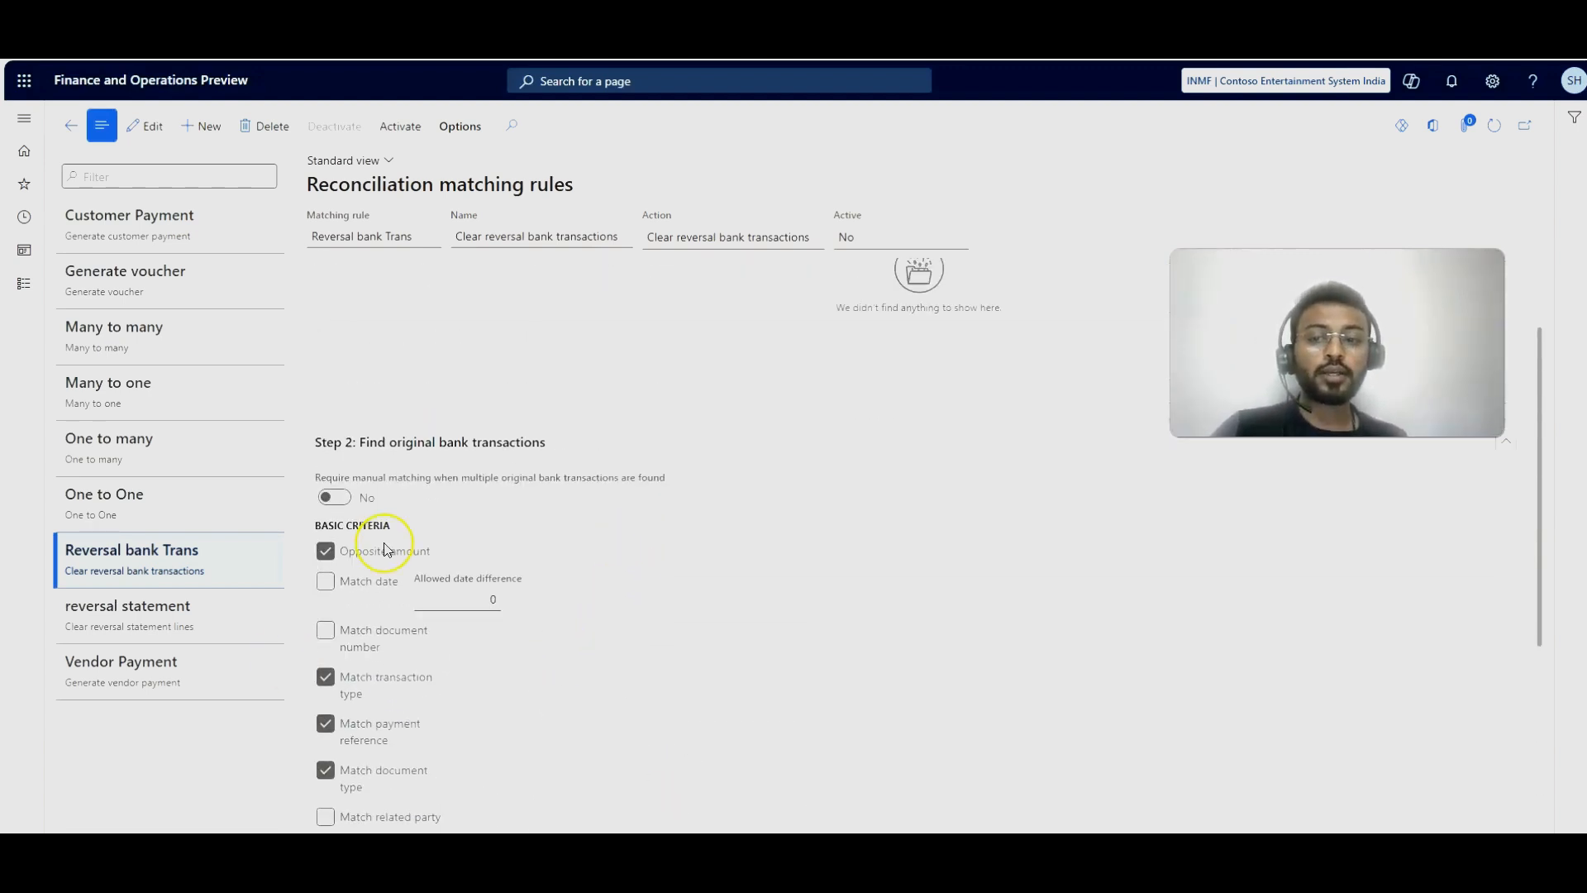
{"action": "scroll", "coordinate": [342, 634], "scroll_direction": "down", "scroll_amount": 2}
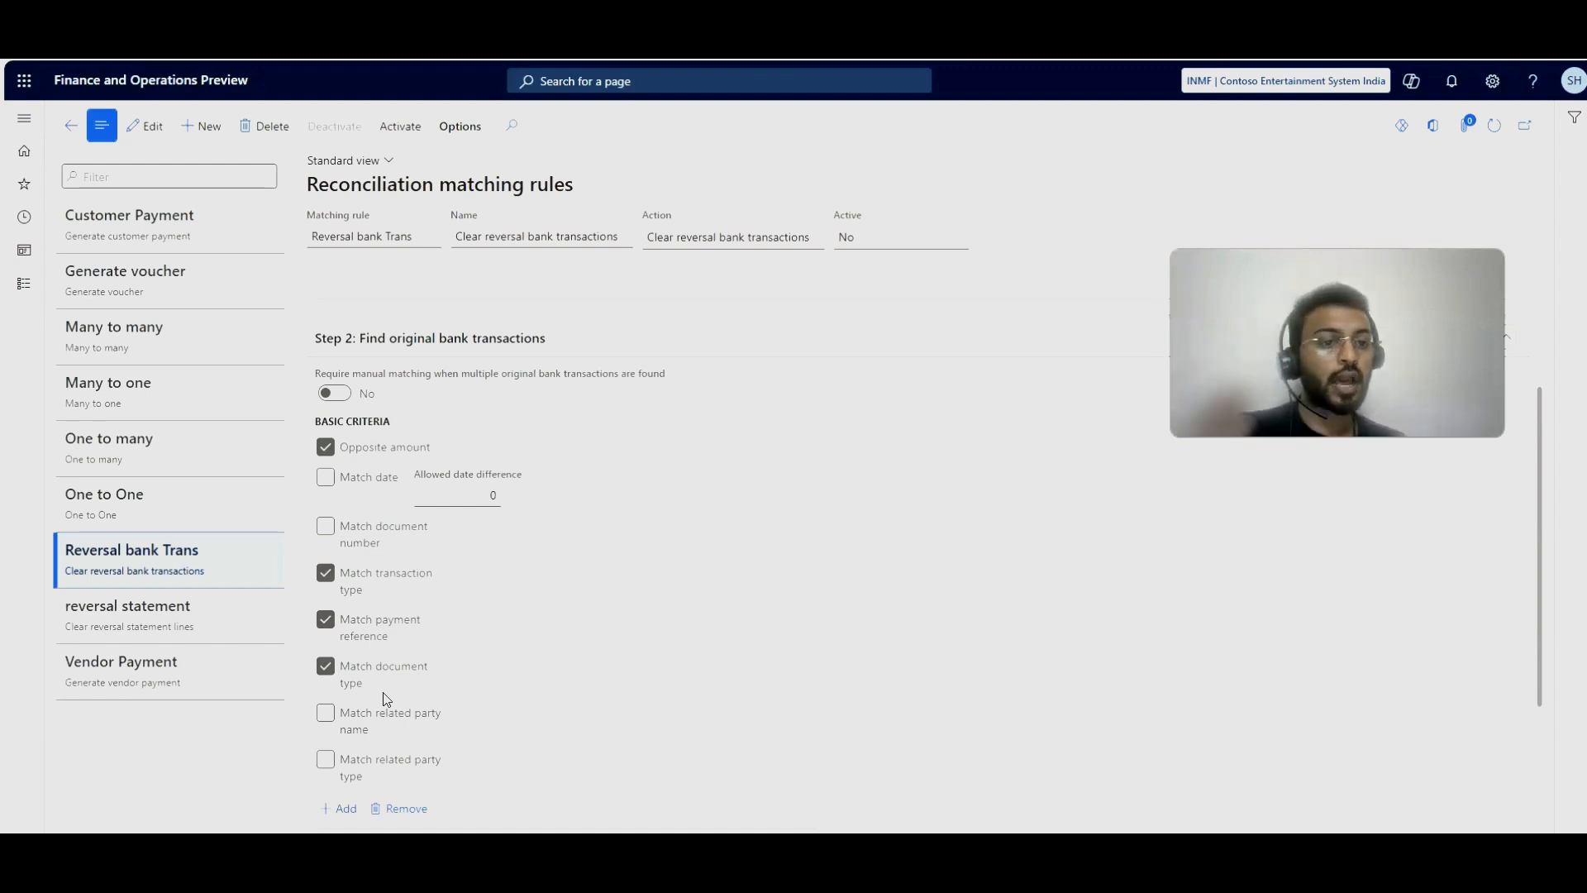
{"action": "scroll", "coordinate": [386, 698], "scroll_direction": "up", "scroll_amount": 3}
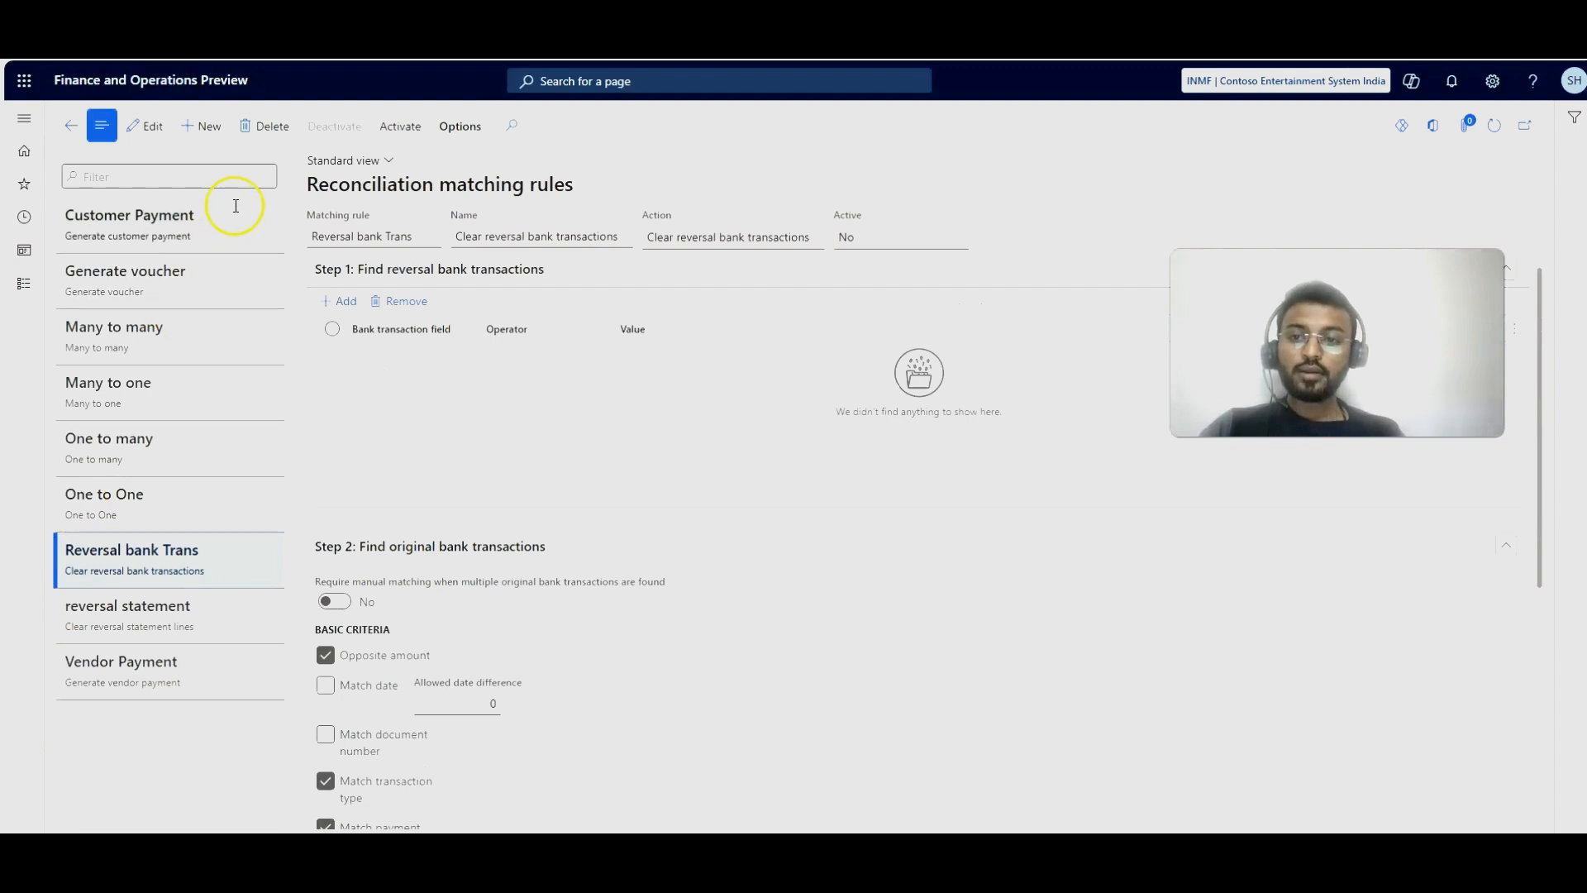
Step: Activate the Reversal bank Trans rule and look through the reversal statement and Vendor Payment rules
{"action": "left_click", "coordinate": [414, 129]}
{"action": "left_click", "coordinate": [145, 612]}
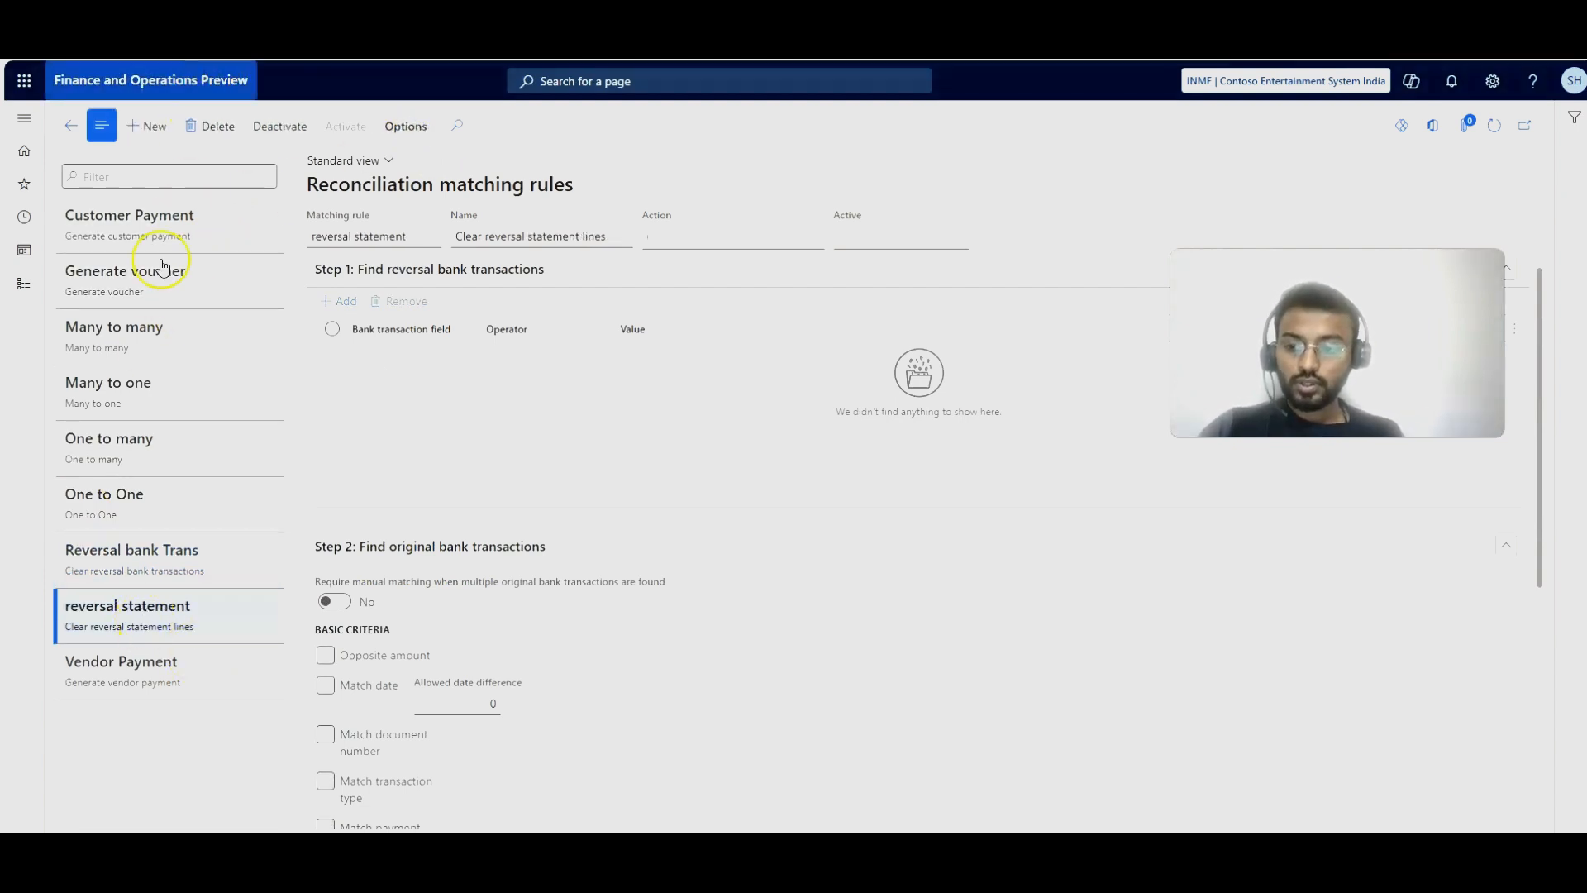
{"action": "left_click", "coordinate": [153, 653]}
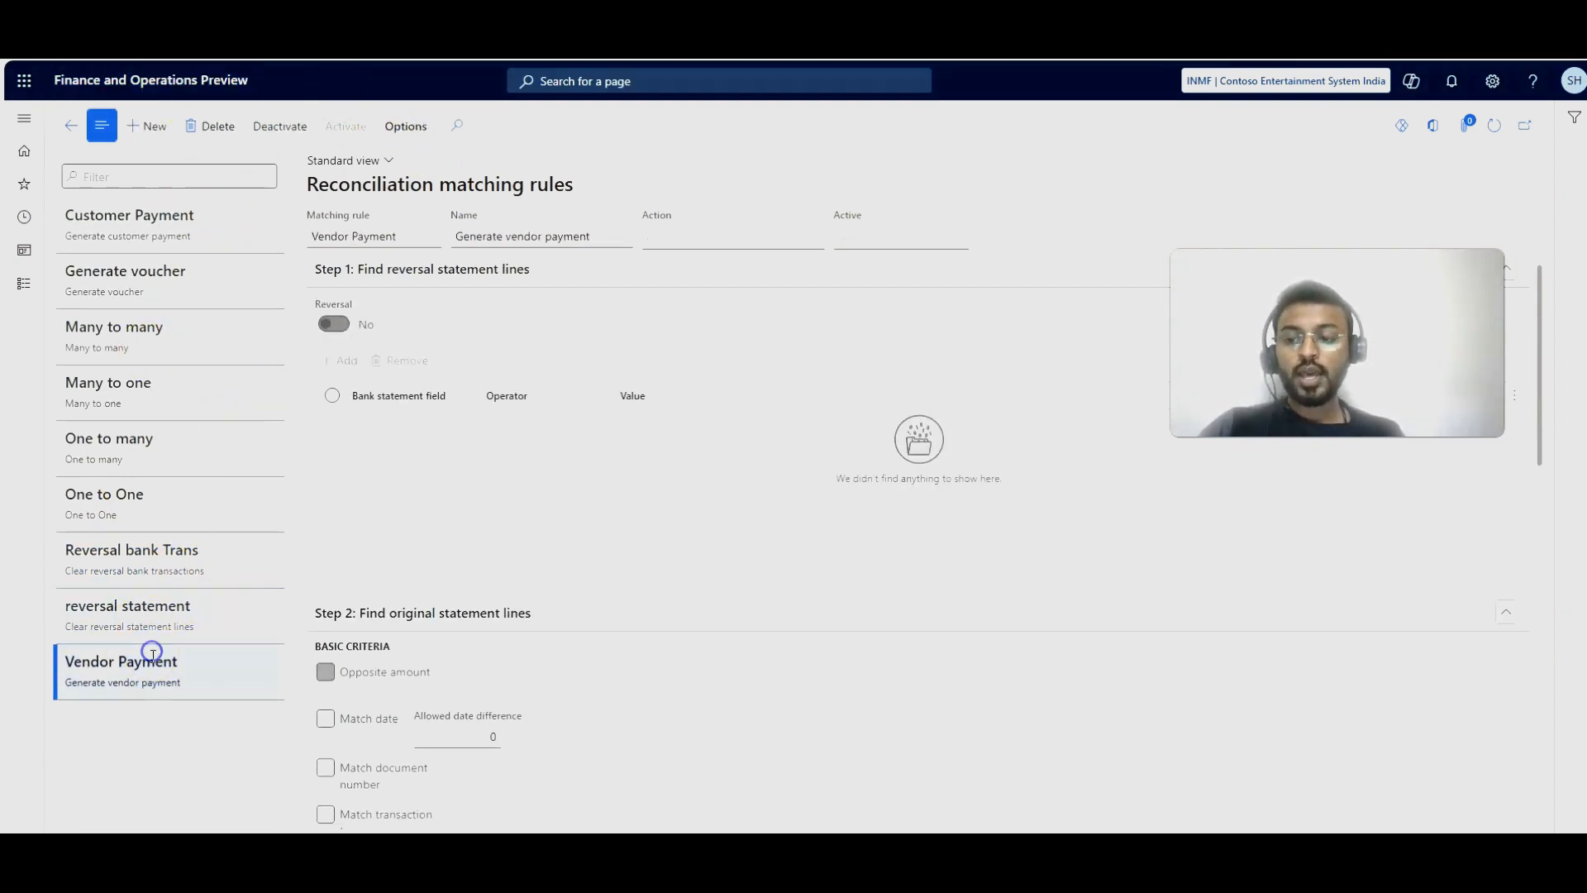
Step: Open and deactivate the Generate voucher rule, and widen the Bank statement field column in its statement line conditions
{"action": "left_click", "coordinate": [151, 281]}
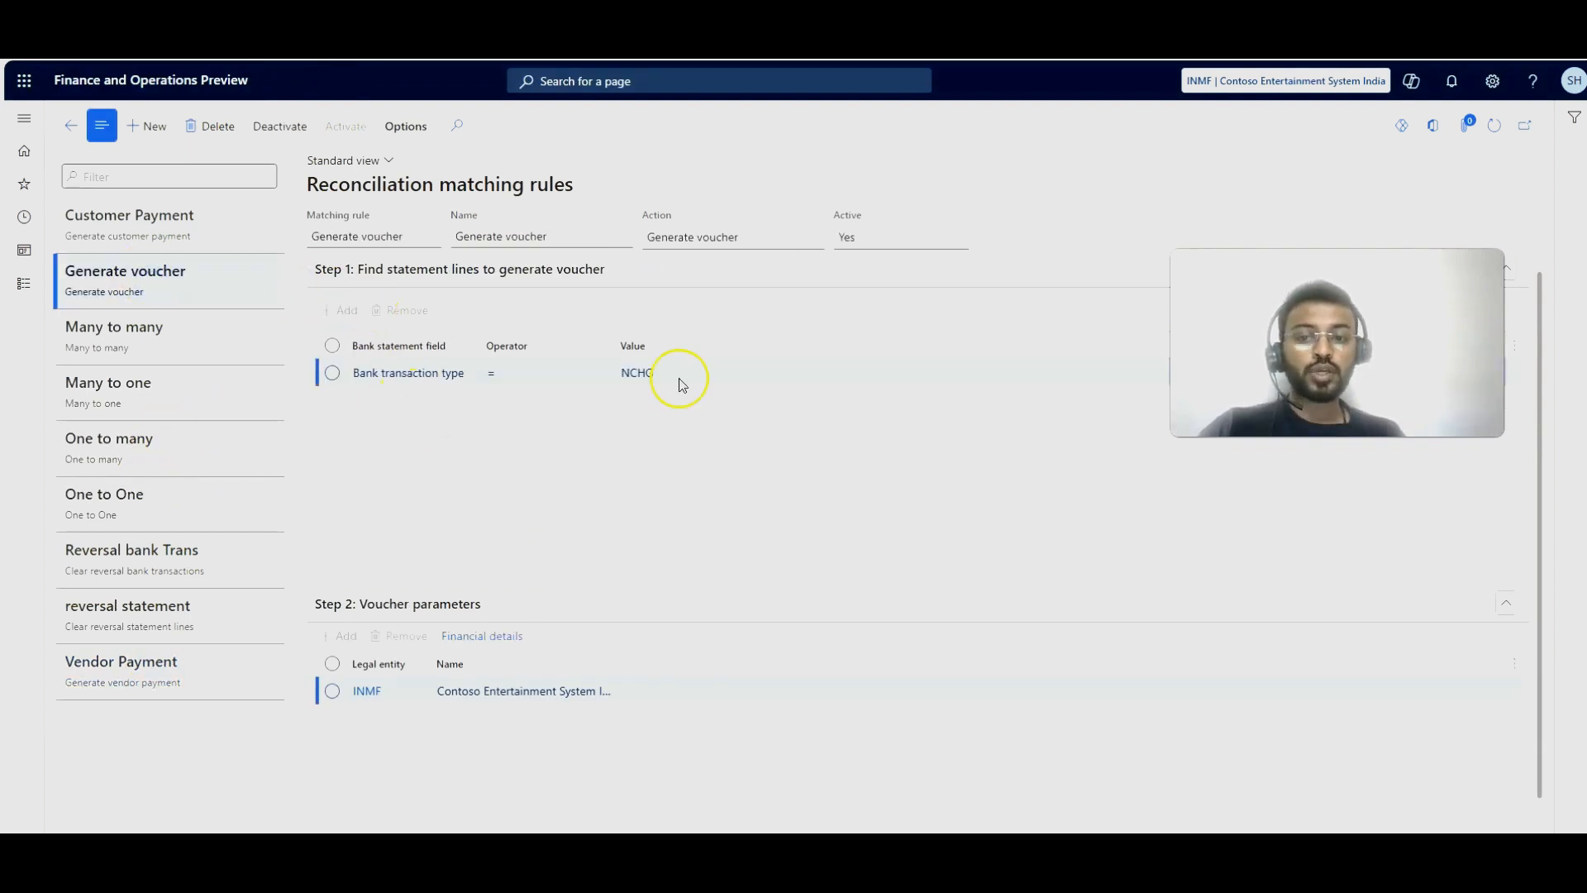
{"action": "left_click", "coordinate": [258, 129]}
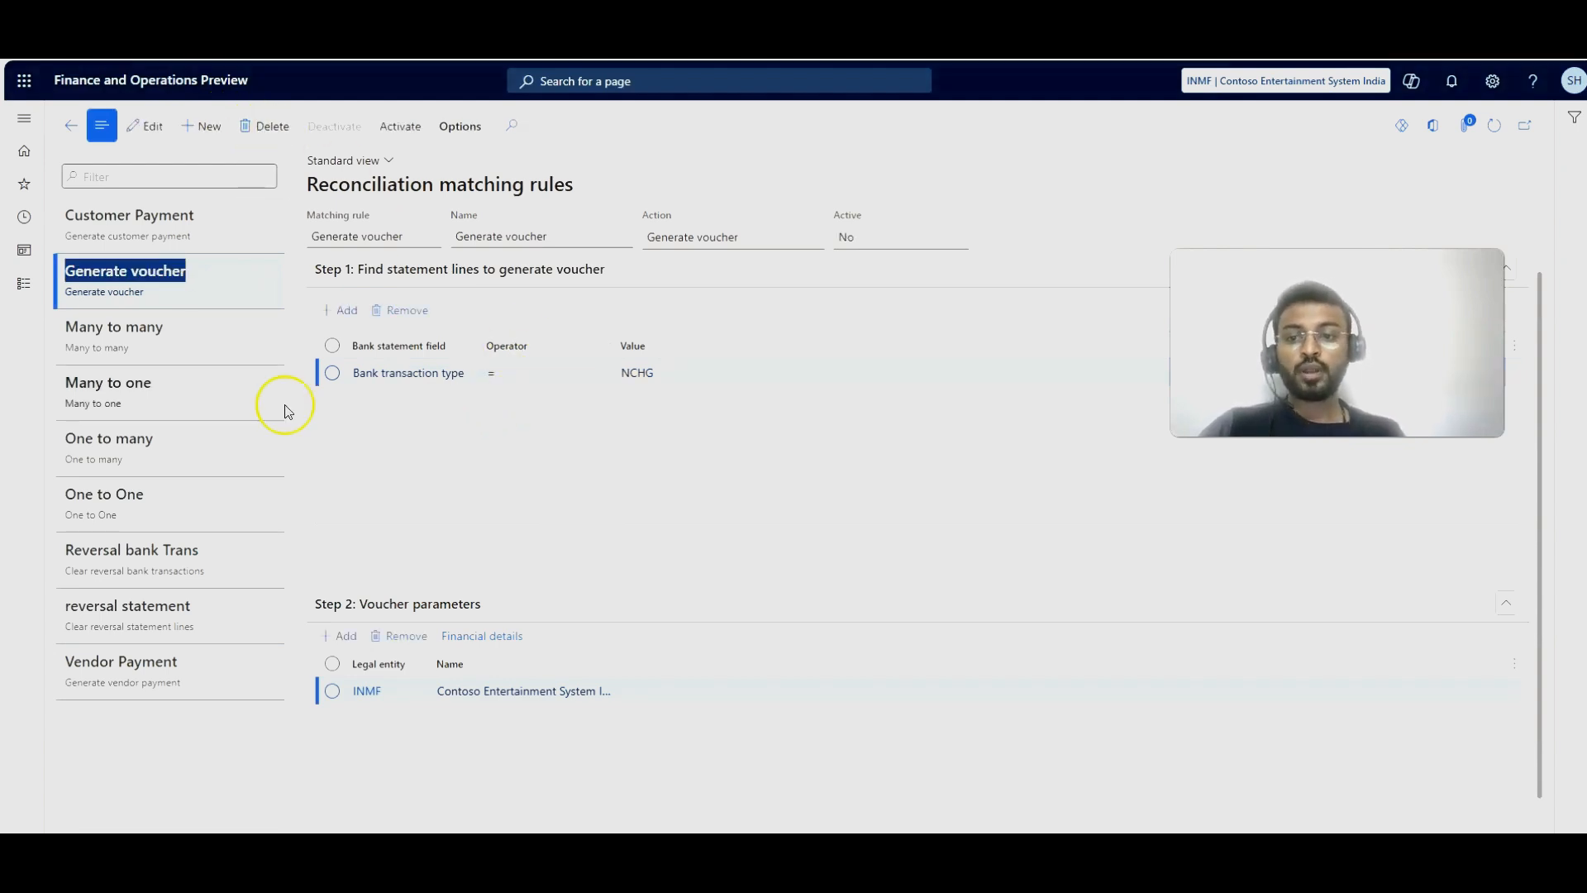
{"action": "left_click", "coordinate": [744, 374]}
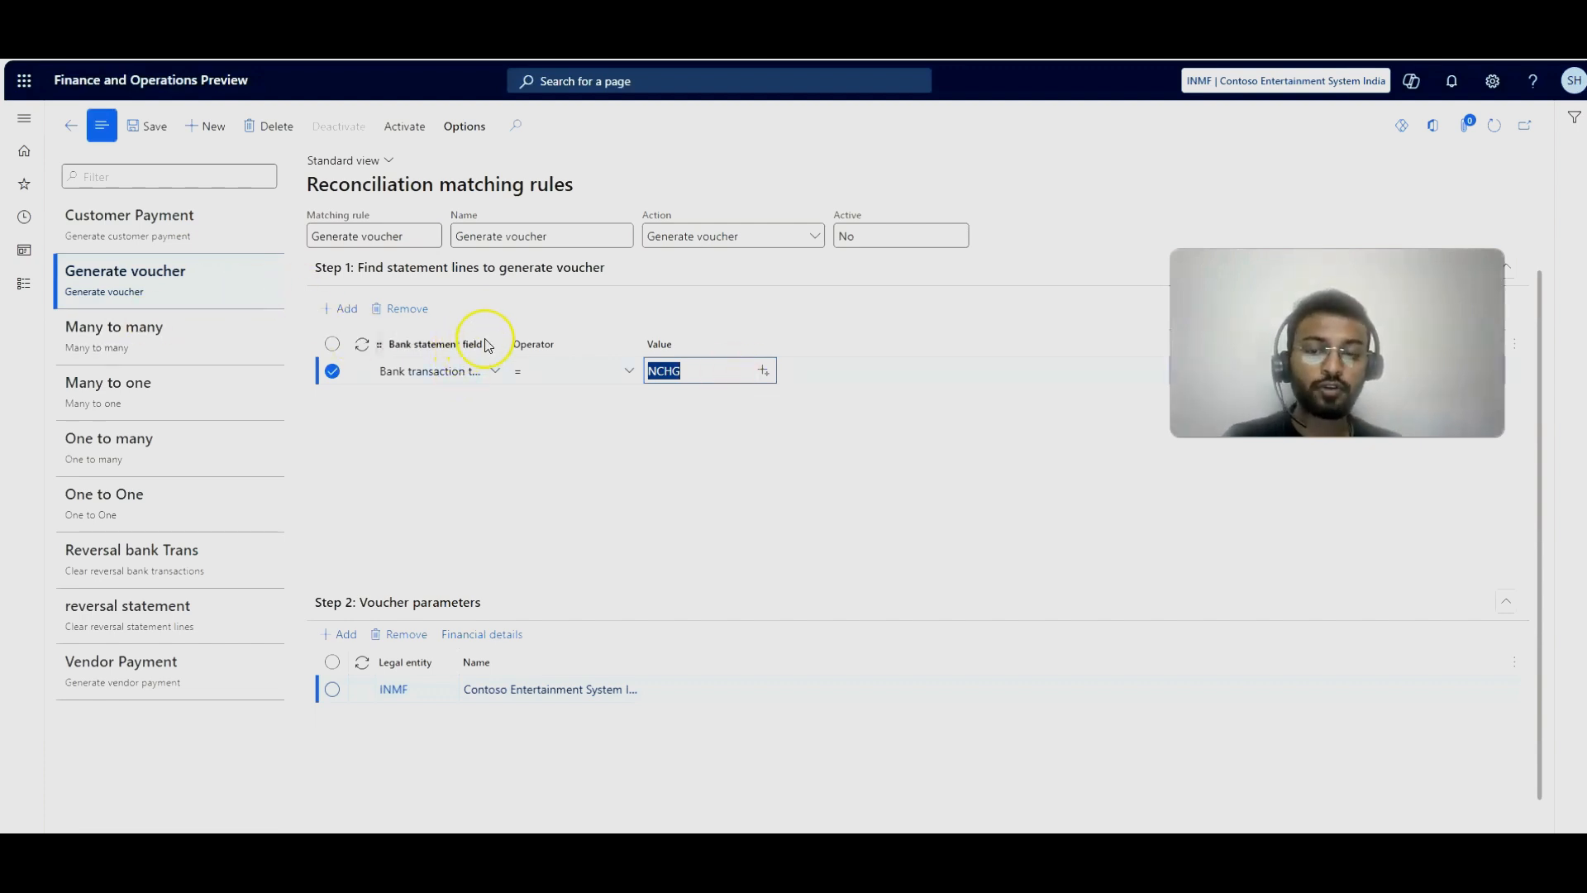
{"action": "left_click_drag", "start_coordinate": [507, 336], "coordinate": [749, 343]}
{"action": "left_click", "coordinate": [936, 370]}
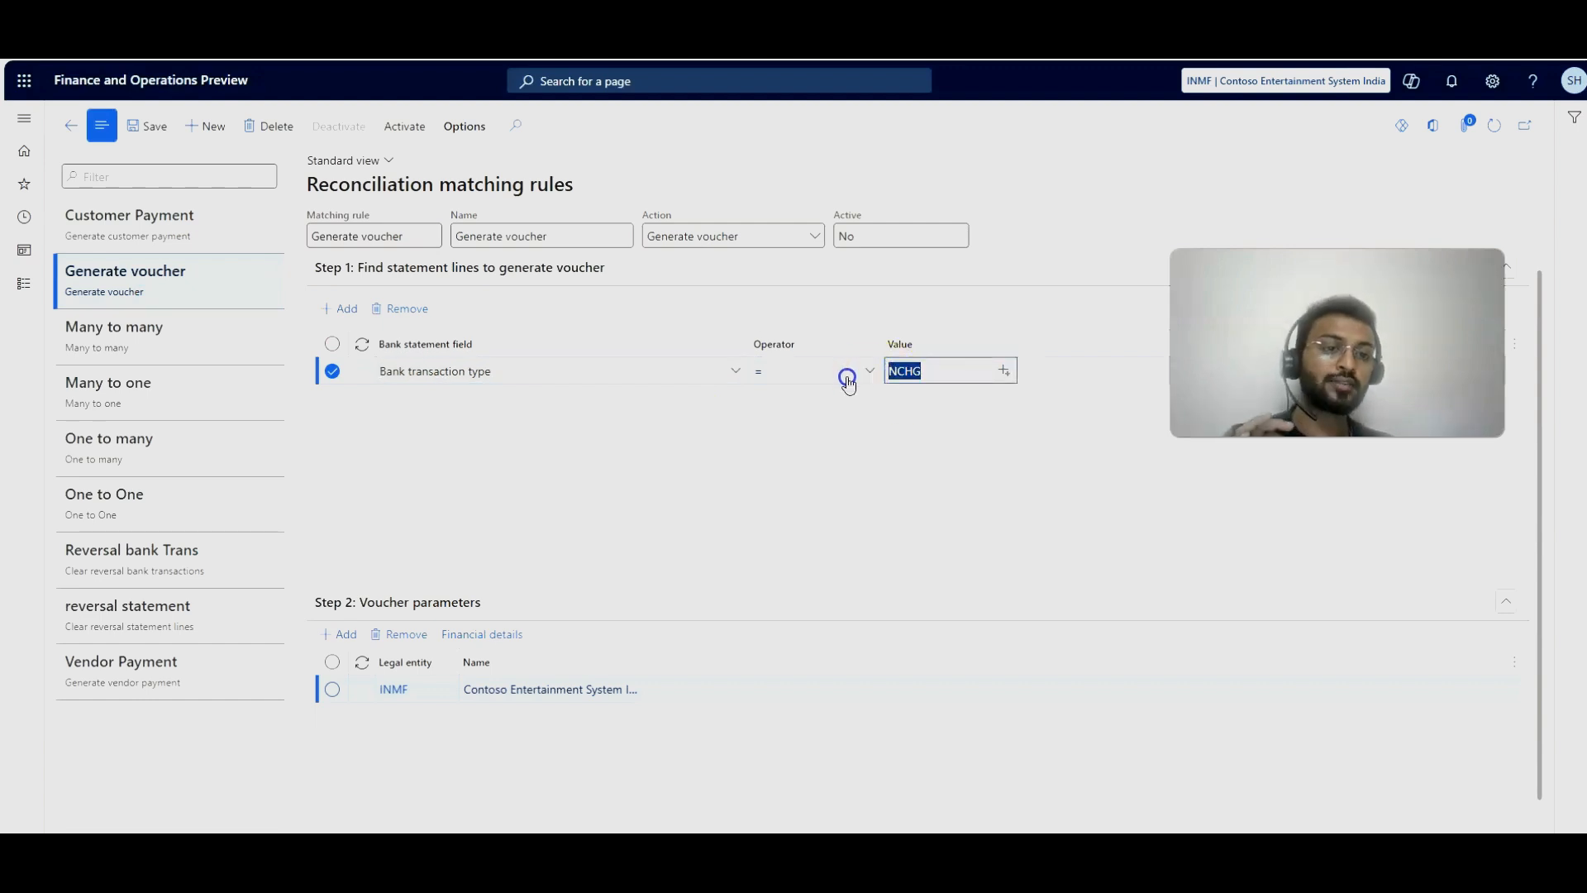
Step: Open the financial details of the INMF voucher parameters and select bank transaction type 04, Bank Charges
{"action": "left_click", "coordinate": [694, 482]}
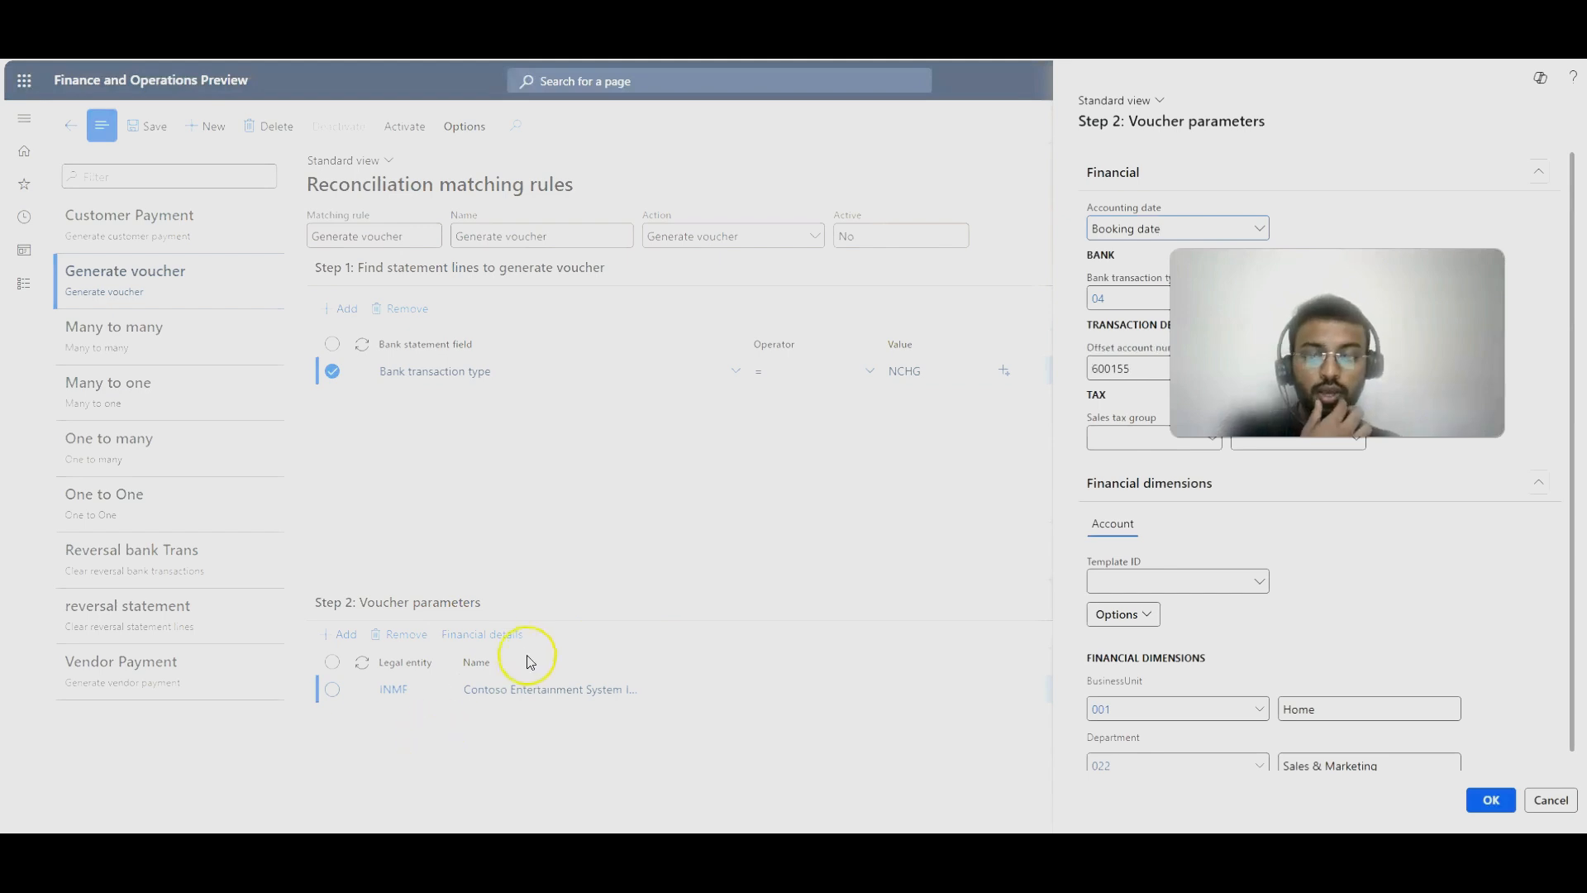
{"action": "left_click", "coordinate": [1562, 792]}
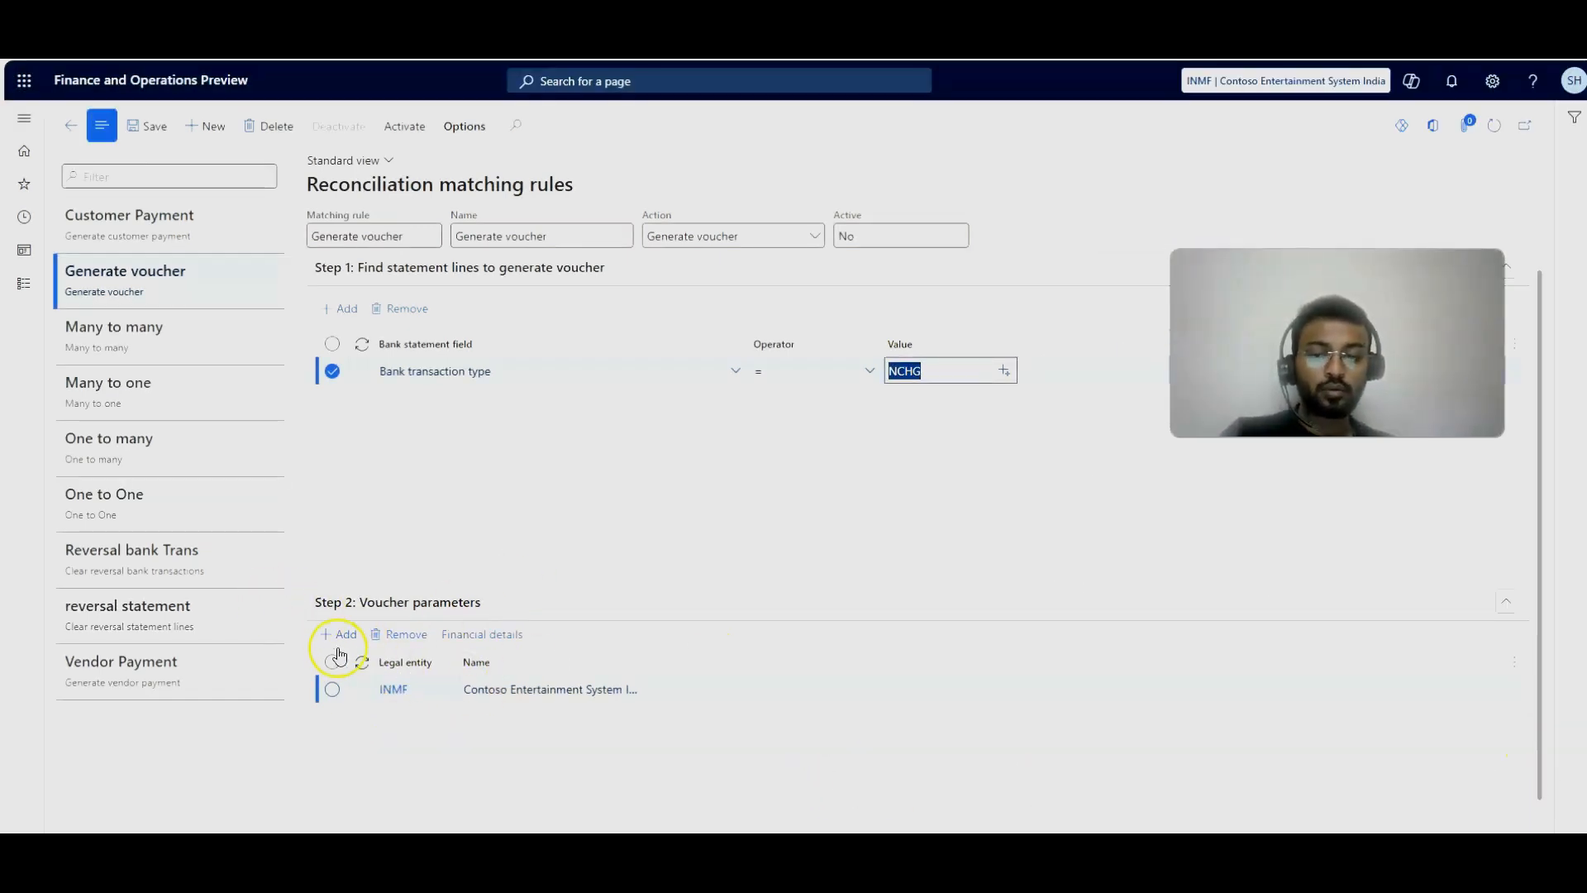
{"action": "left_click", "coordinate": [496, 633]}
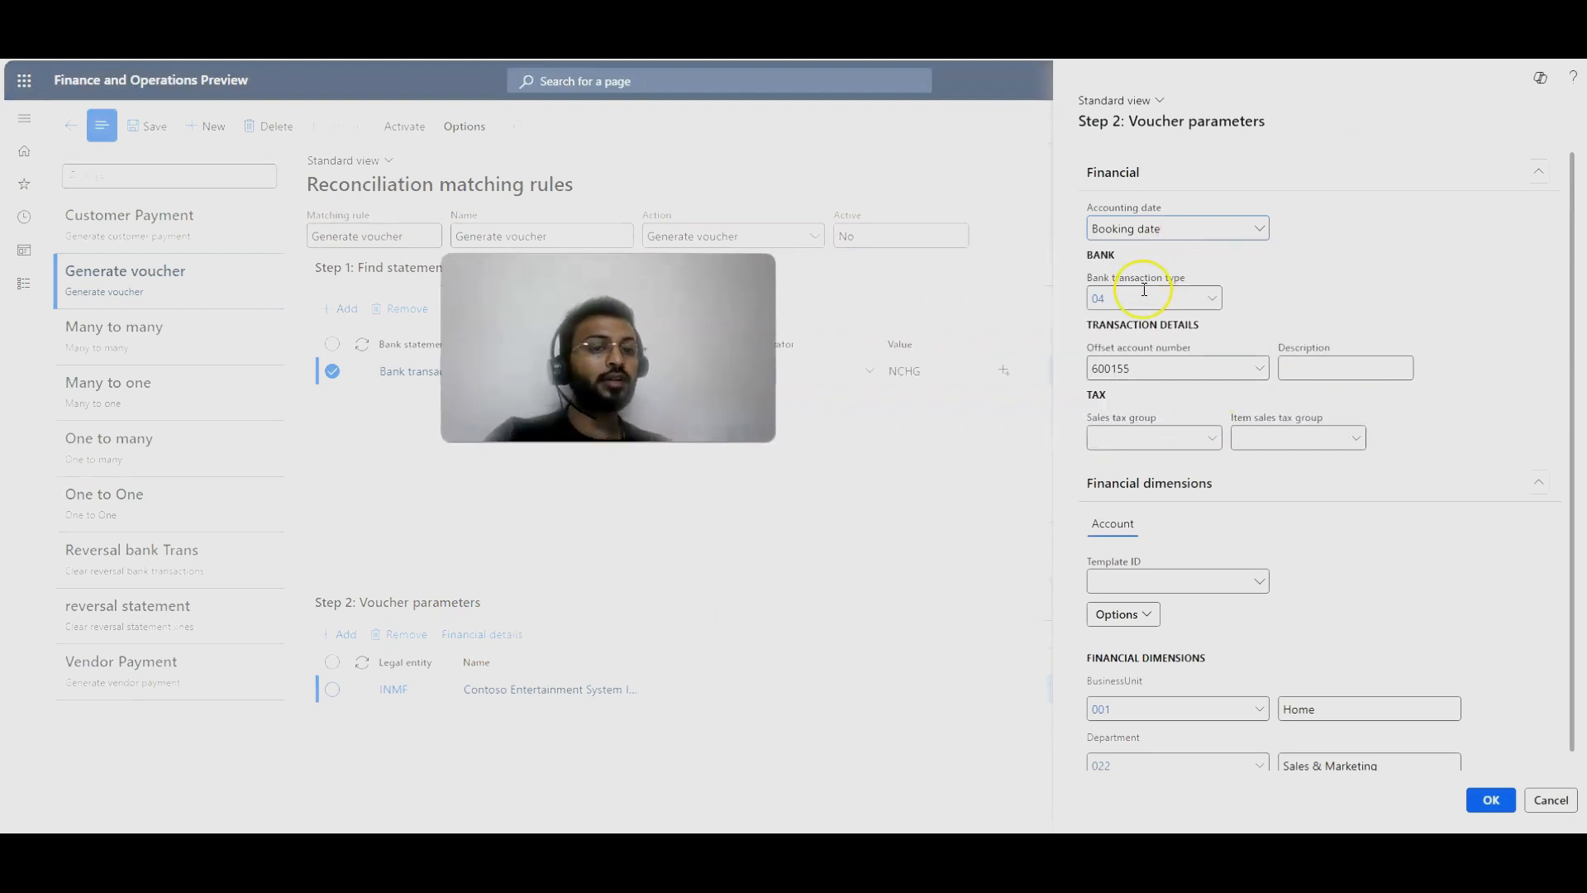
{"action": "left_click", "coordinate": [1217, 303]}
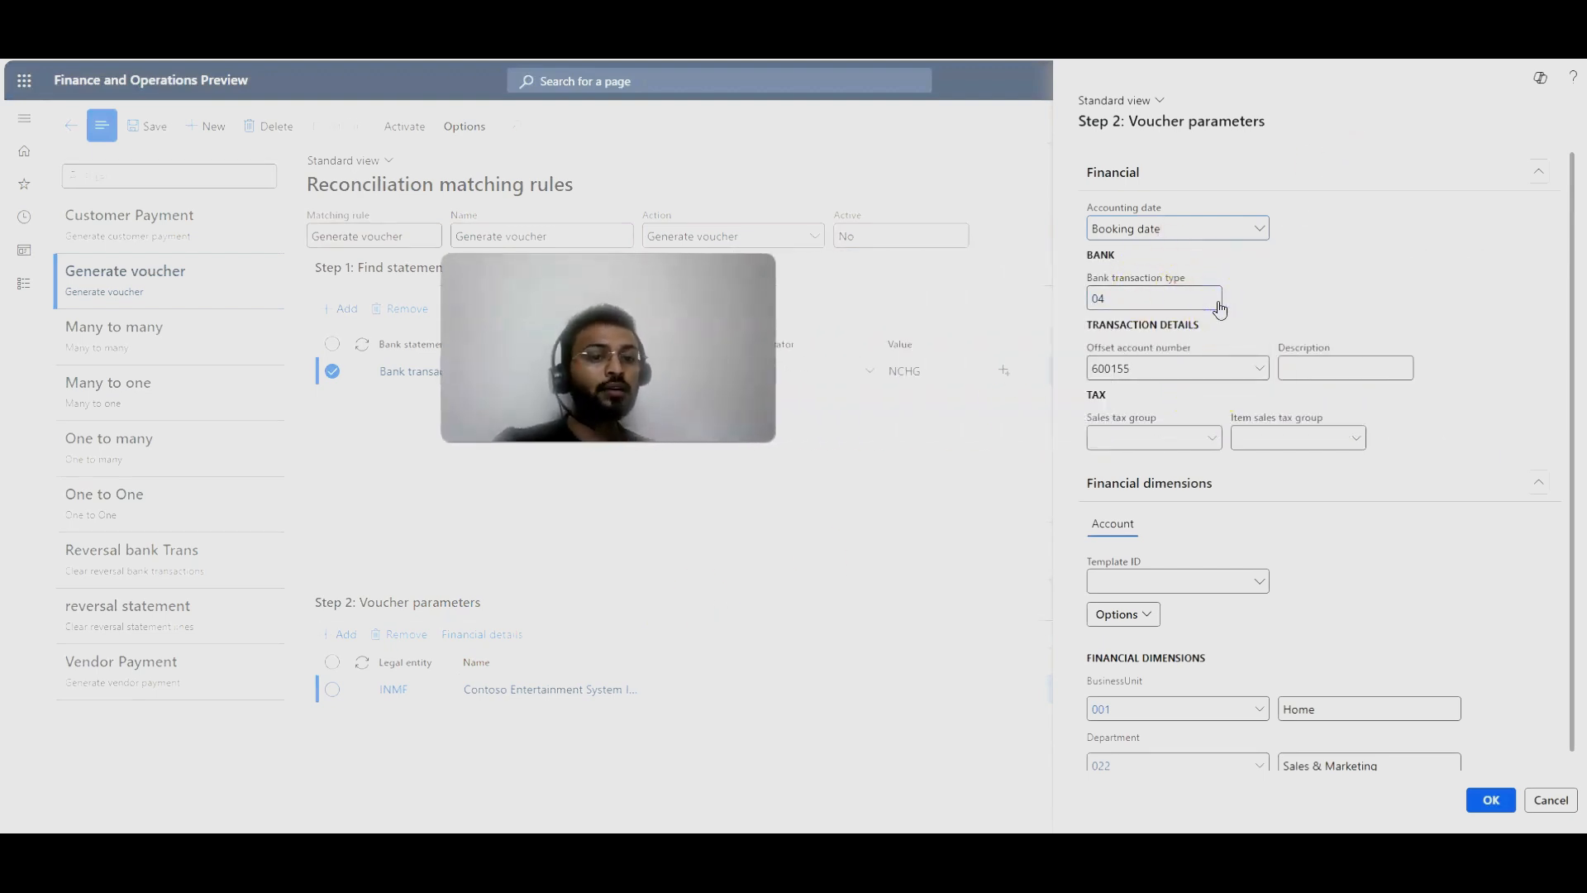
{"action": "left_click", "coordinate": [1213, 299]}
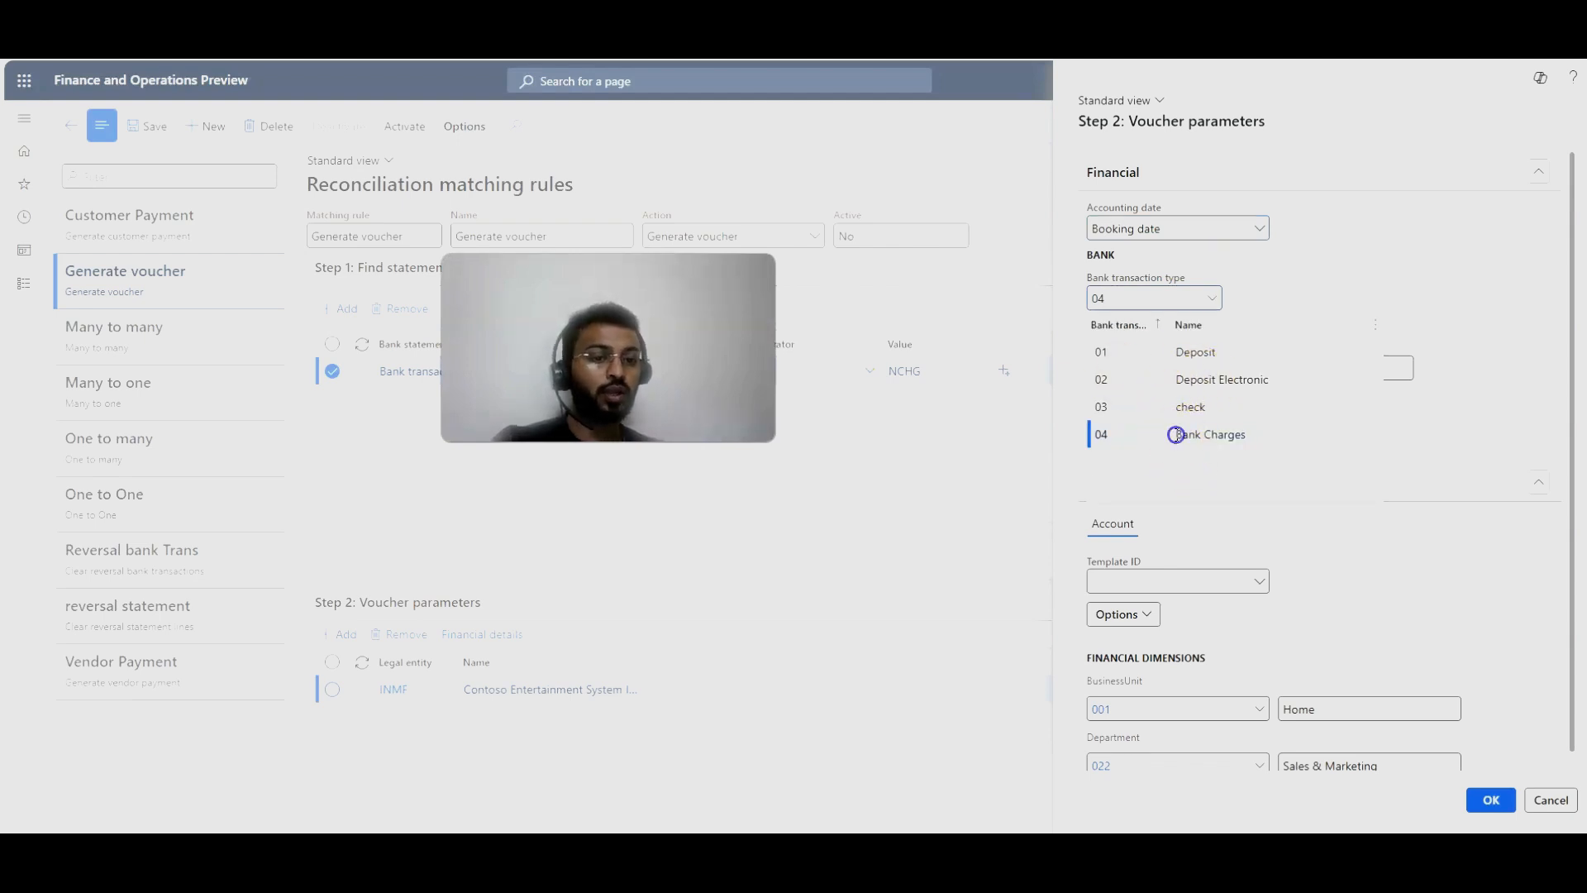
{"action": "left_click", "coordinate": [1175, 434]}
Step: Confirm the voucher parameters with offset account 600155 and activate the Generate voucher rule
{"action": "left_click", "coordinate": [1257, 369]}
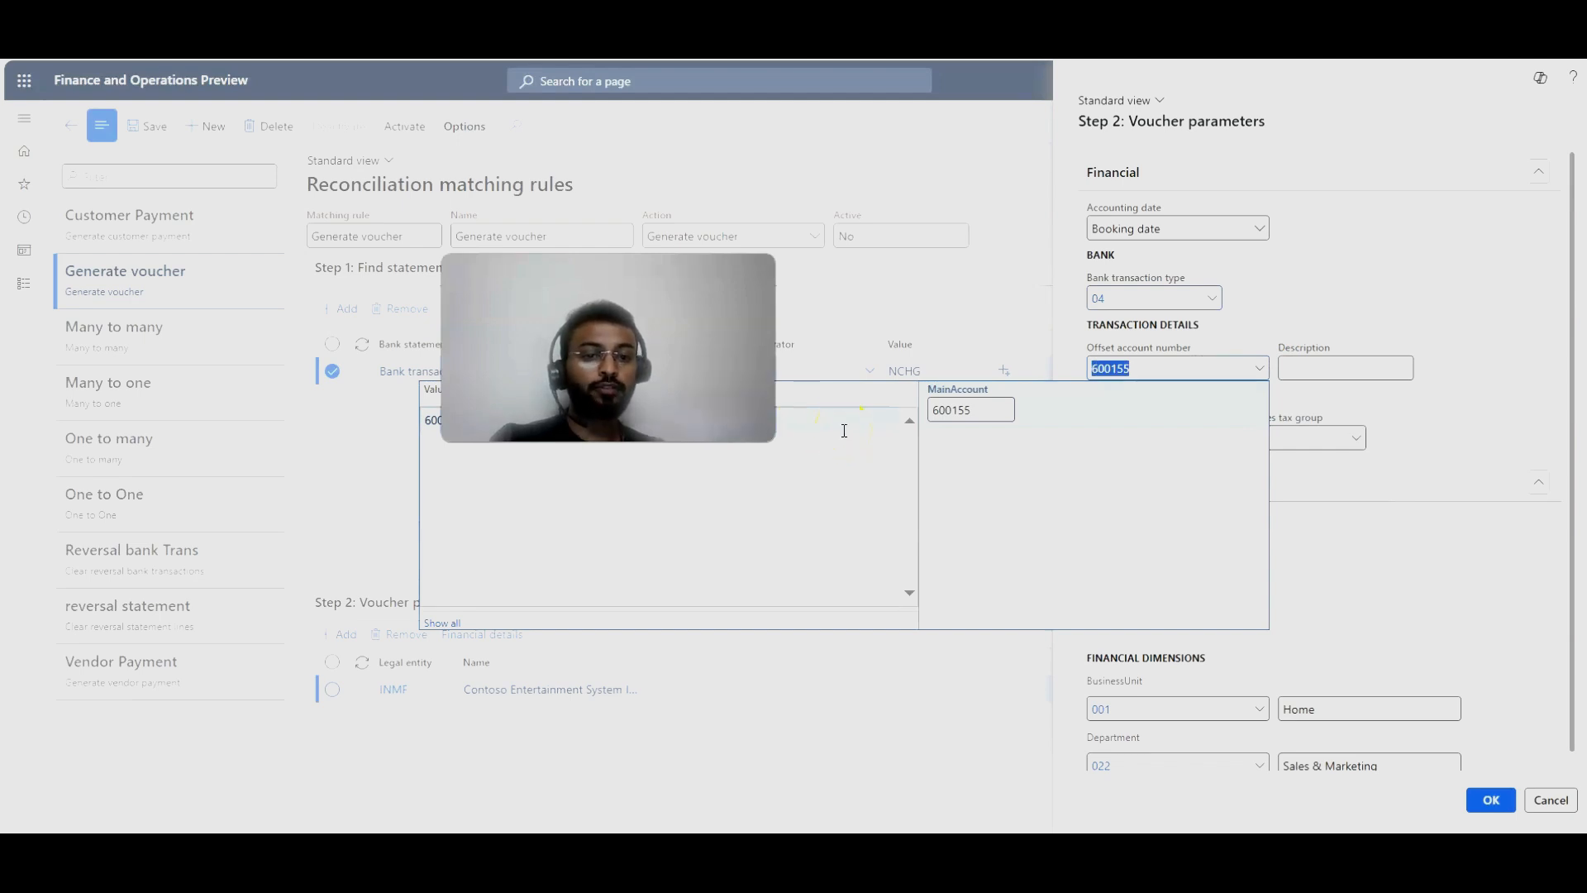
{"action": "left_click", "coordinate": [844, 431]}
{"action": "left_click", "coordinate": [1185, 443]}
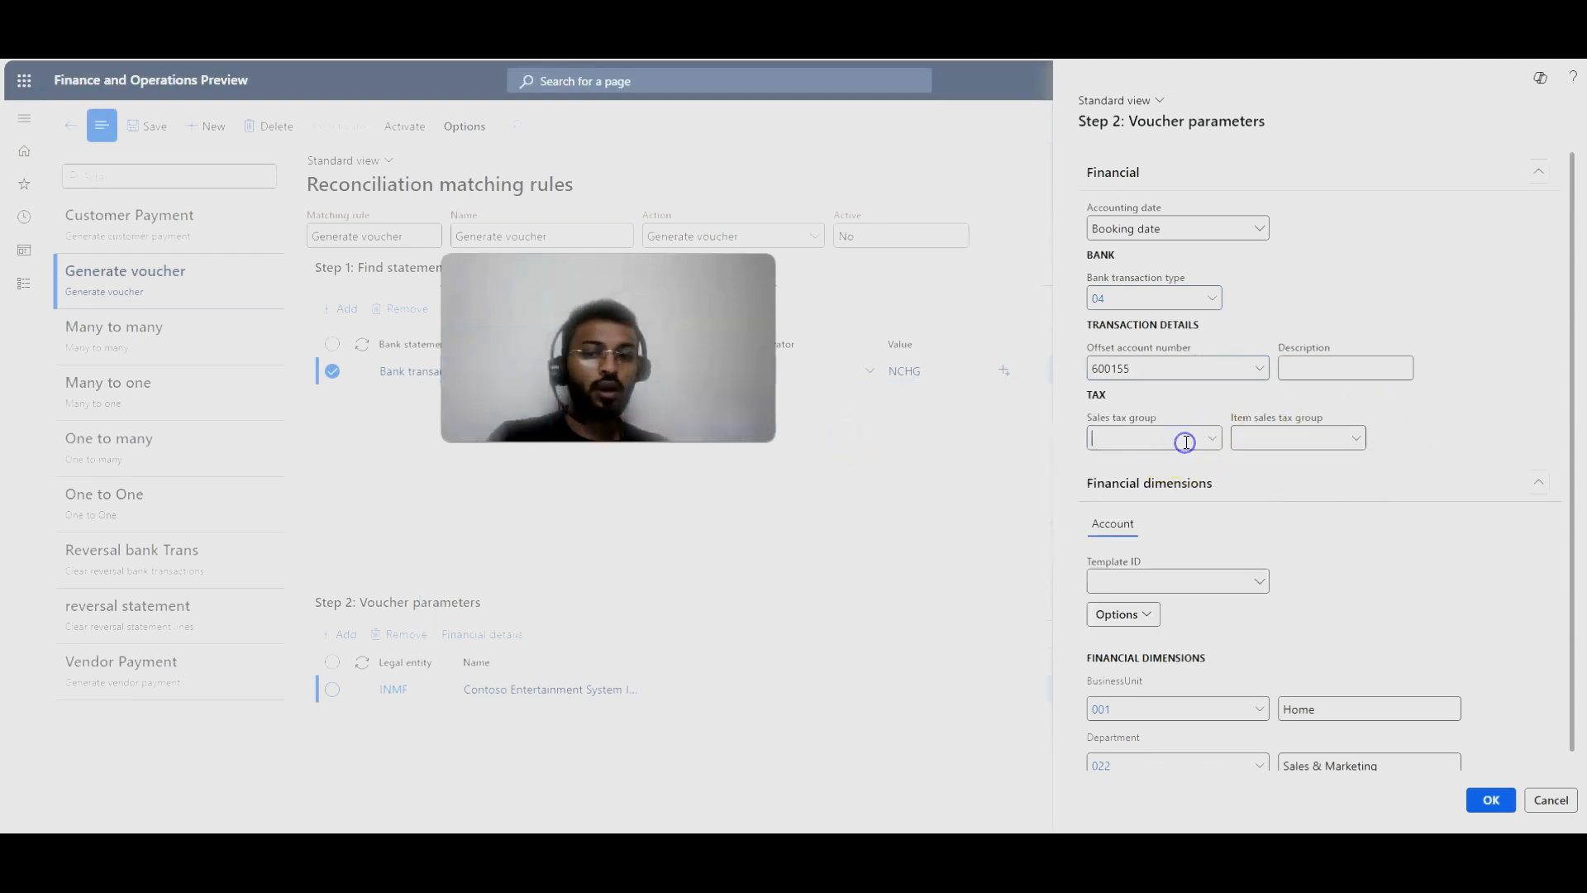
{"action": "scroll", "coordinate": [1185, 443], "scroll_direction": "down", "scroll_amount": 1}
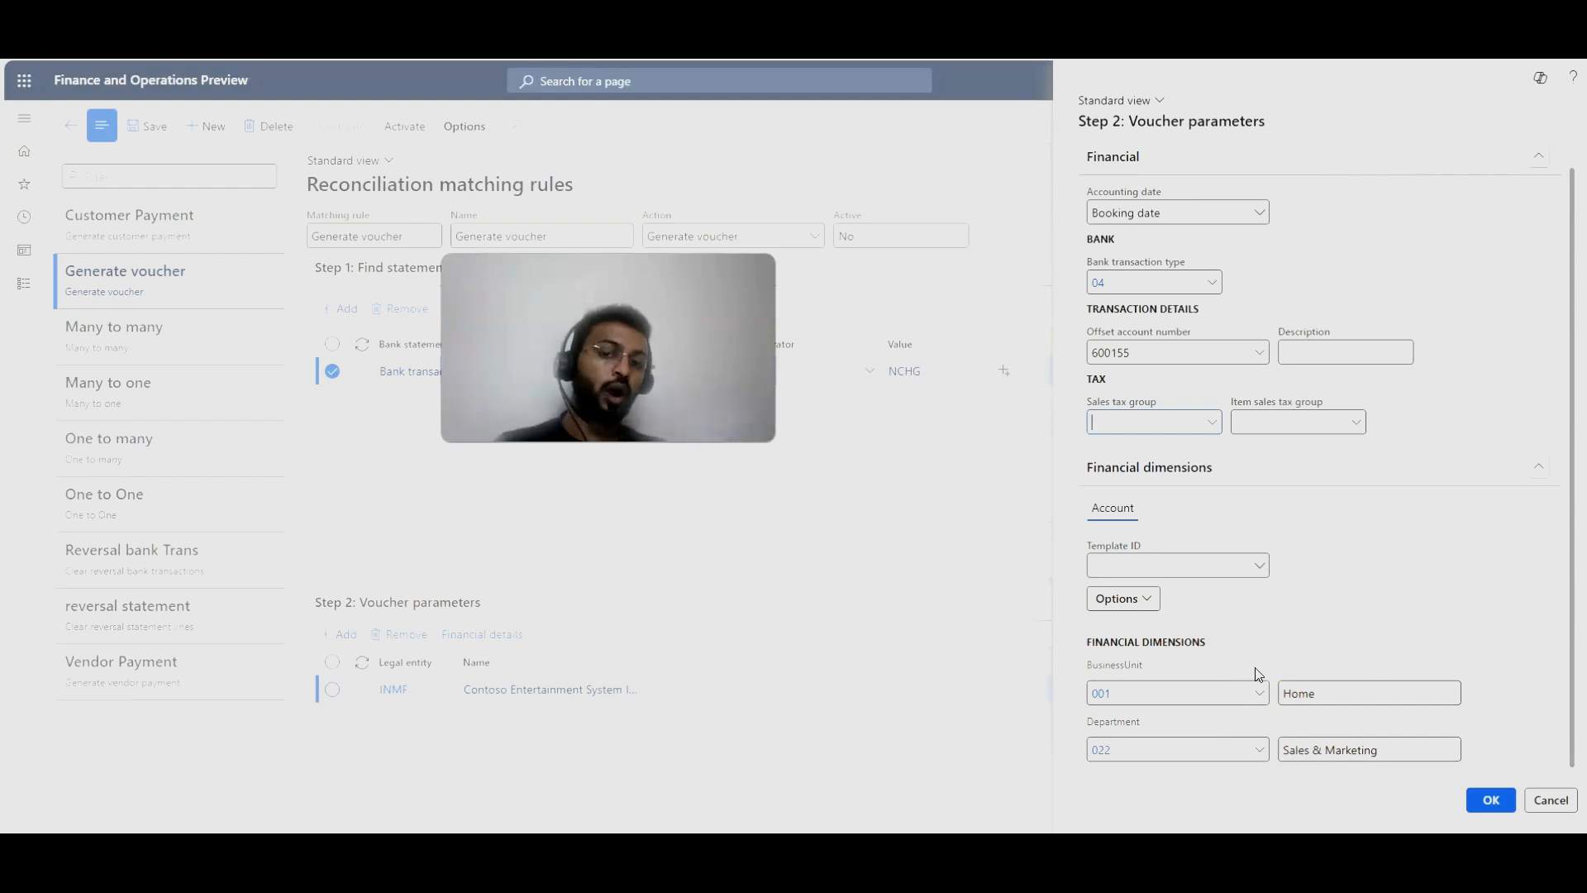
{"action": "left_click", "coordinate": [1494, 802]}
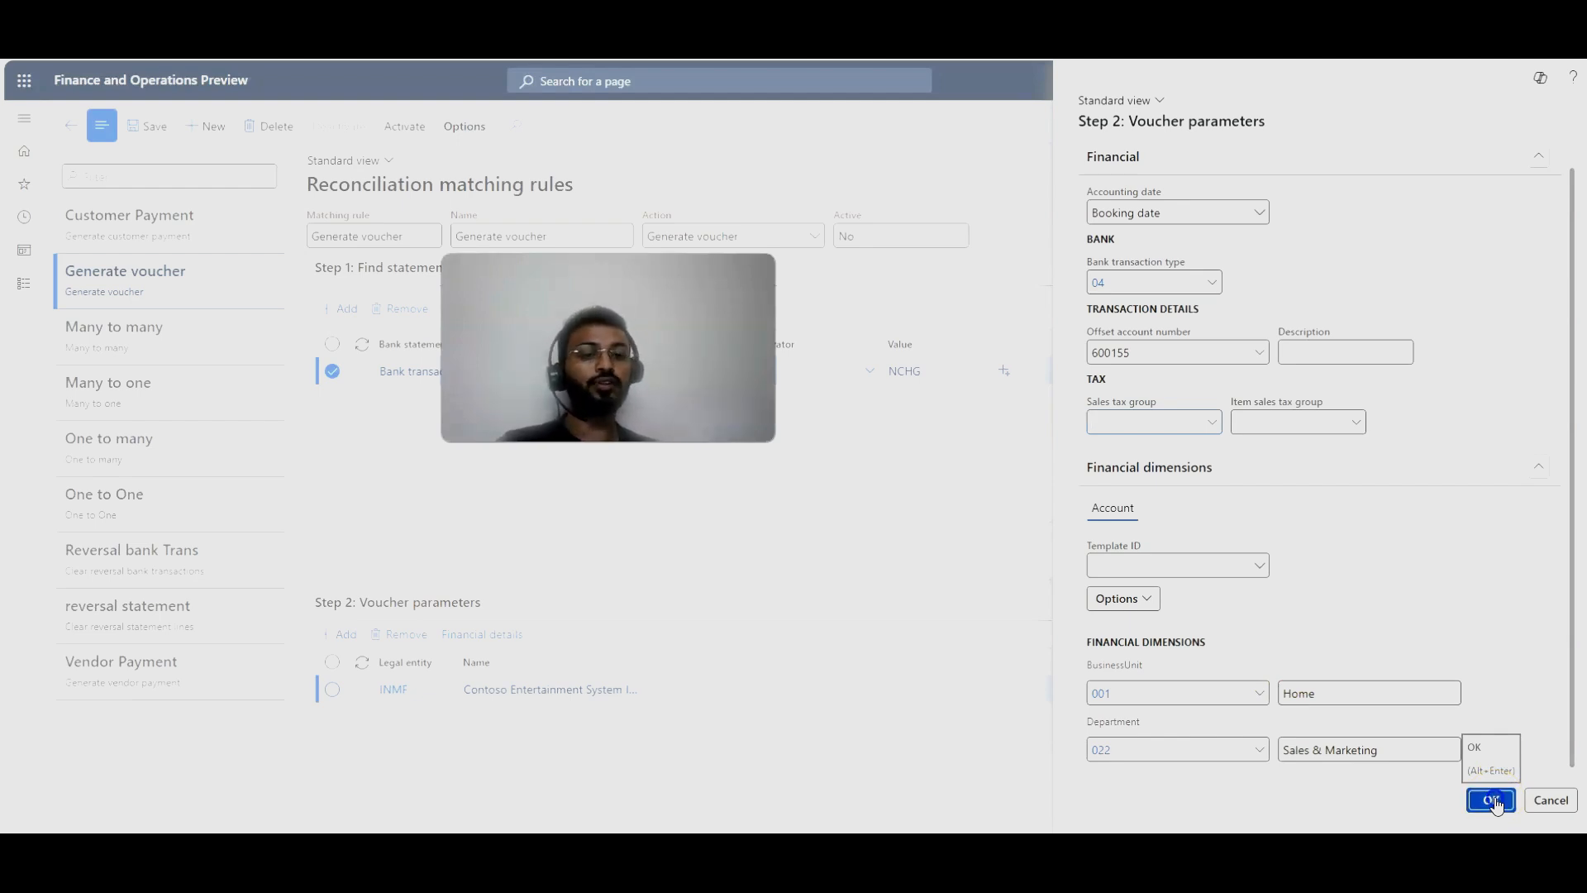
{"action": "left_click", "coordinate": [1494, 801]}
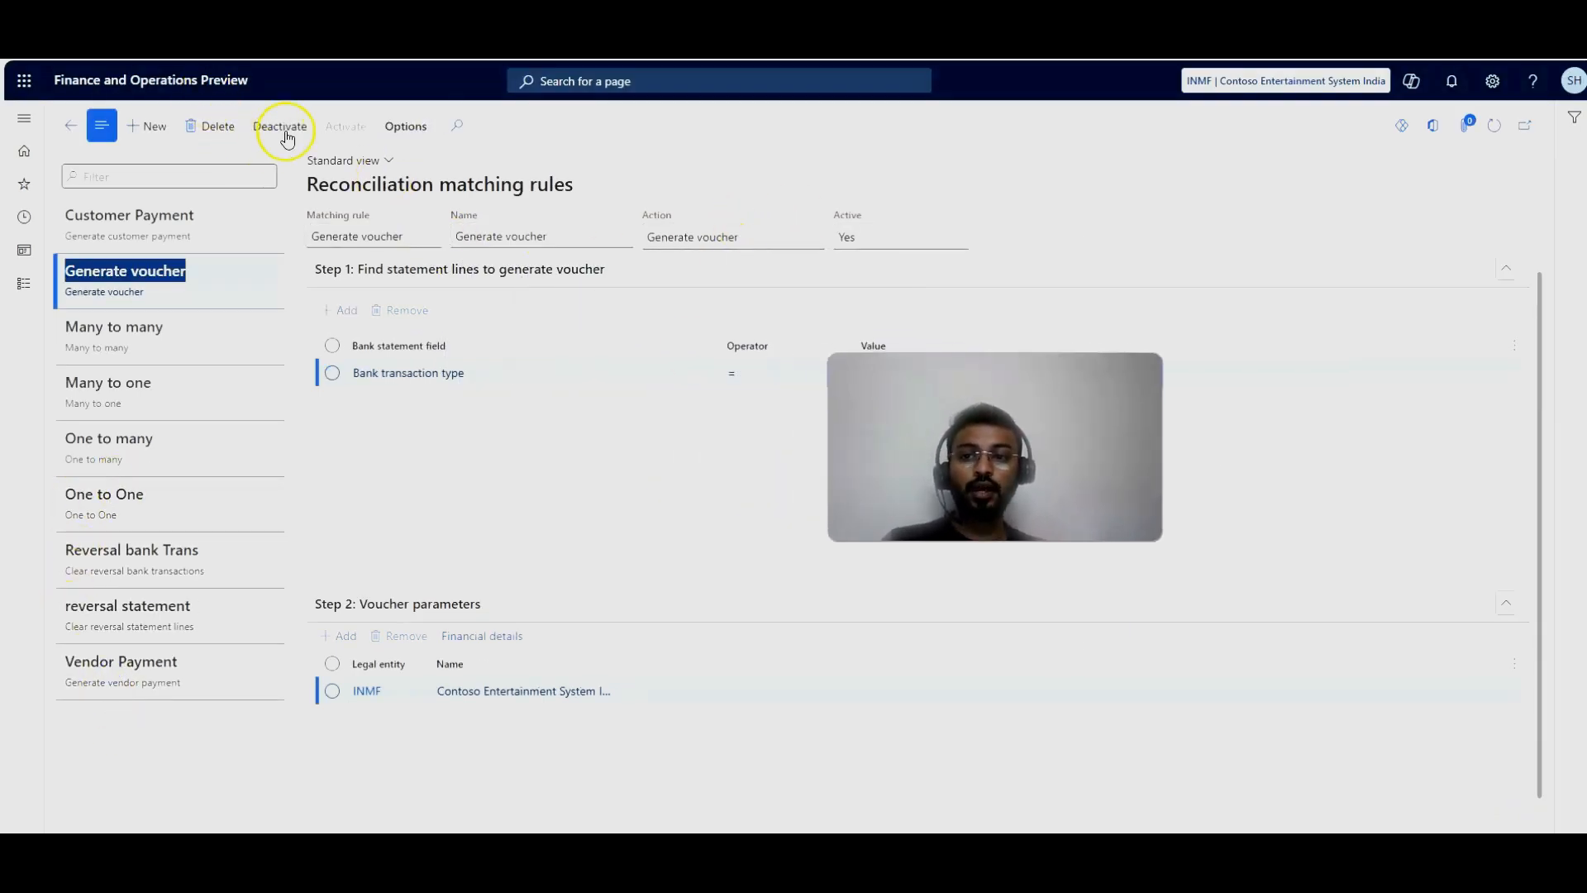
Step: Open the Vendor Payment matching rule and deactivate it
{"action": "left_click", "coordinate": [78, 687]}
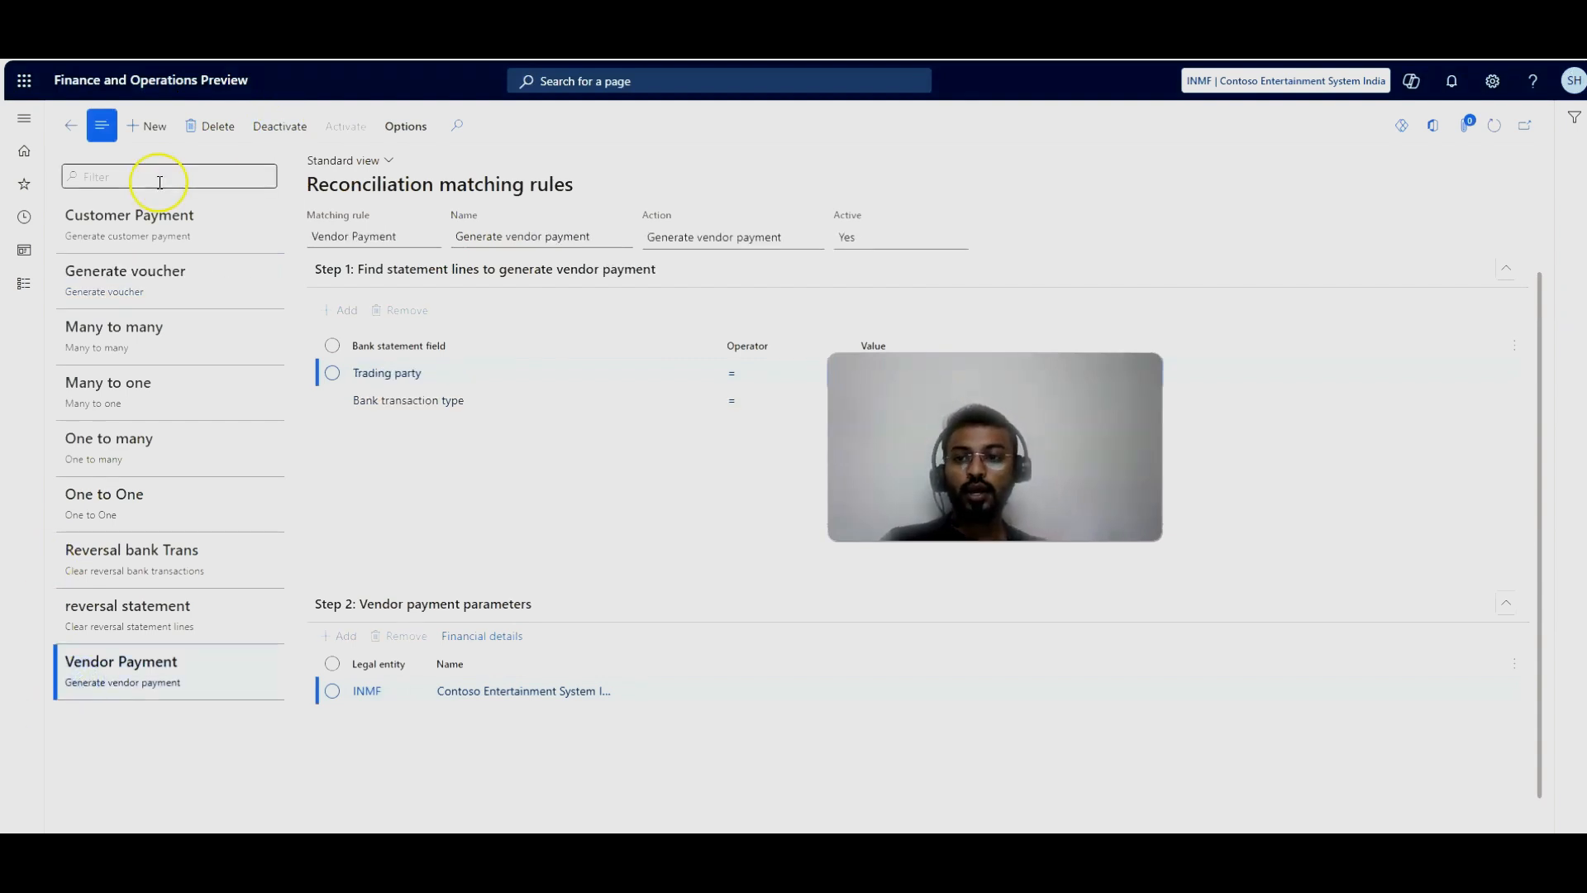
{"action": "left_click", "coordinate": [289, 139]}
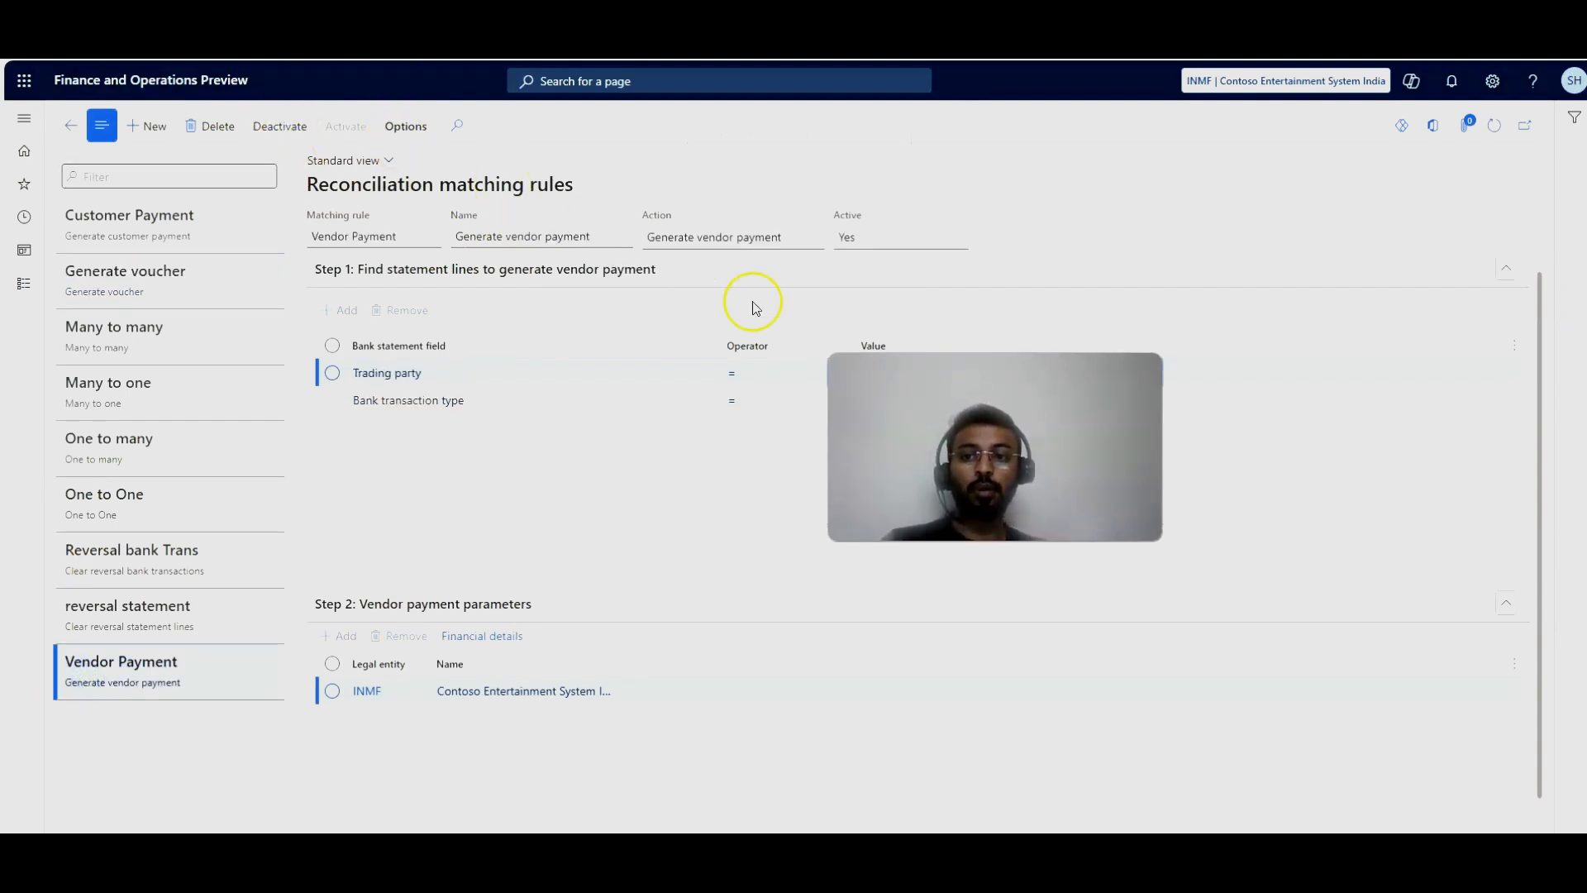
Step: Check the available actions of the Vendor Payment rule, keeping Generate vendor payment, and look over its two setup steps
{"action": "left_click", "coordinate": [813, 238]}
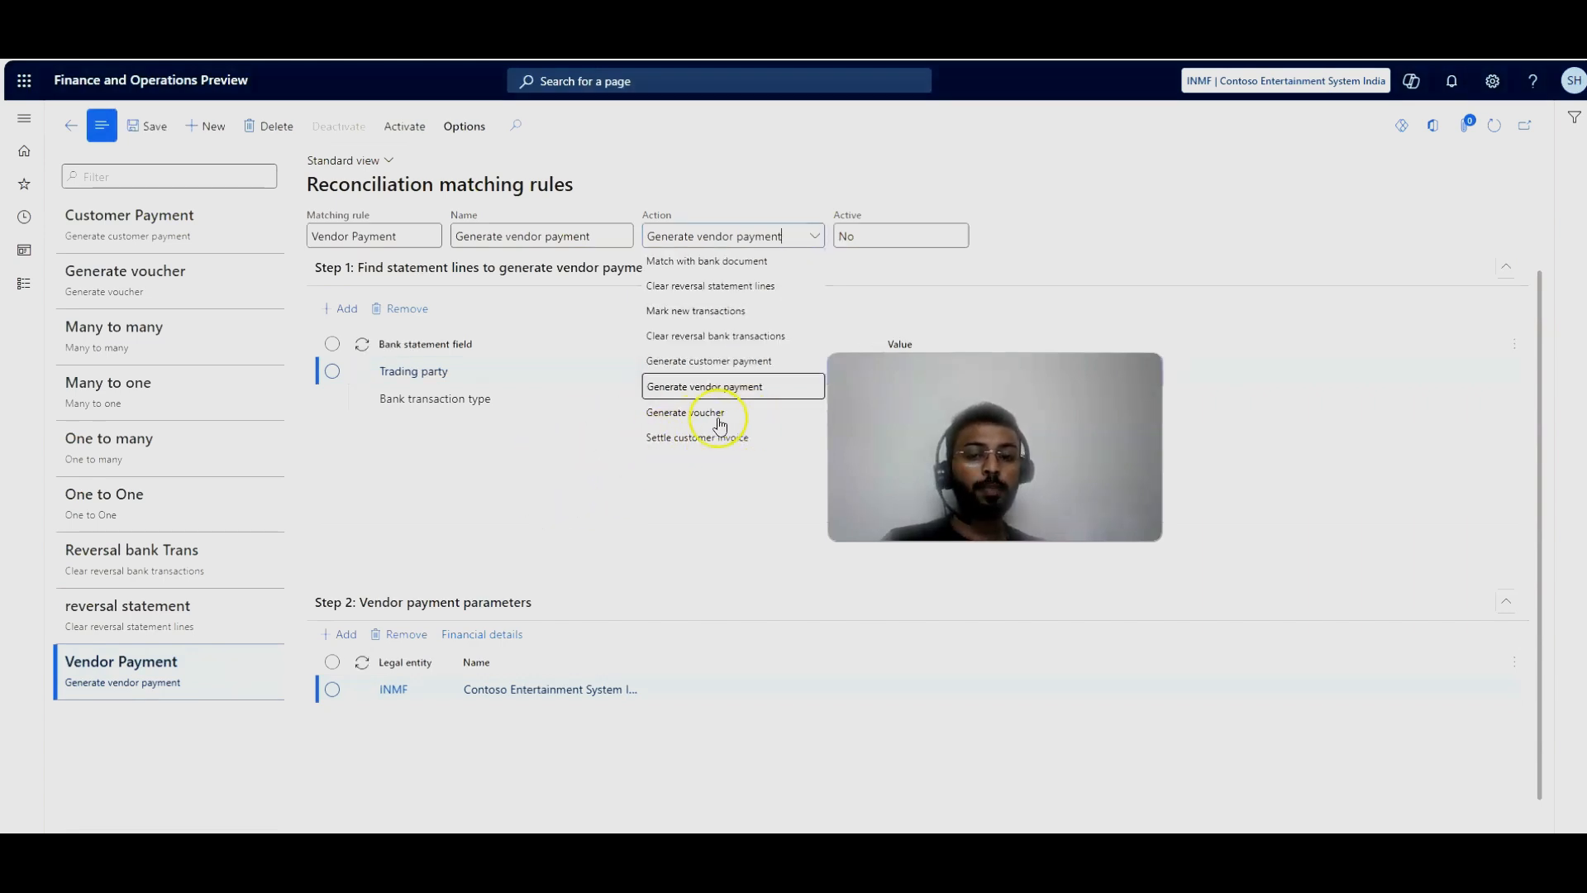
{"action": "left_click", "coordinate": [323, 549]}
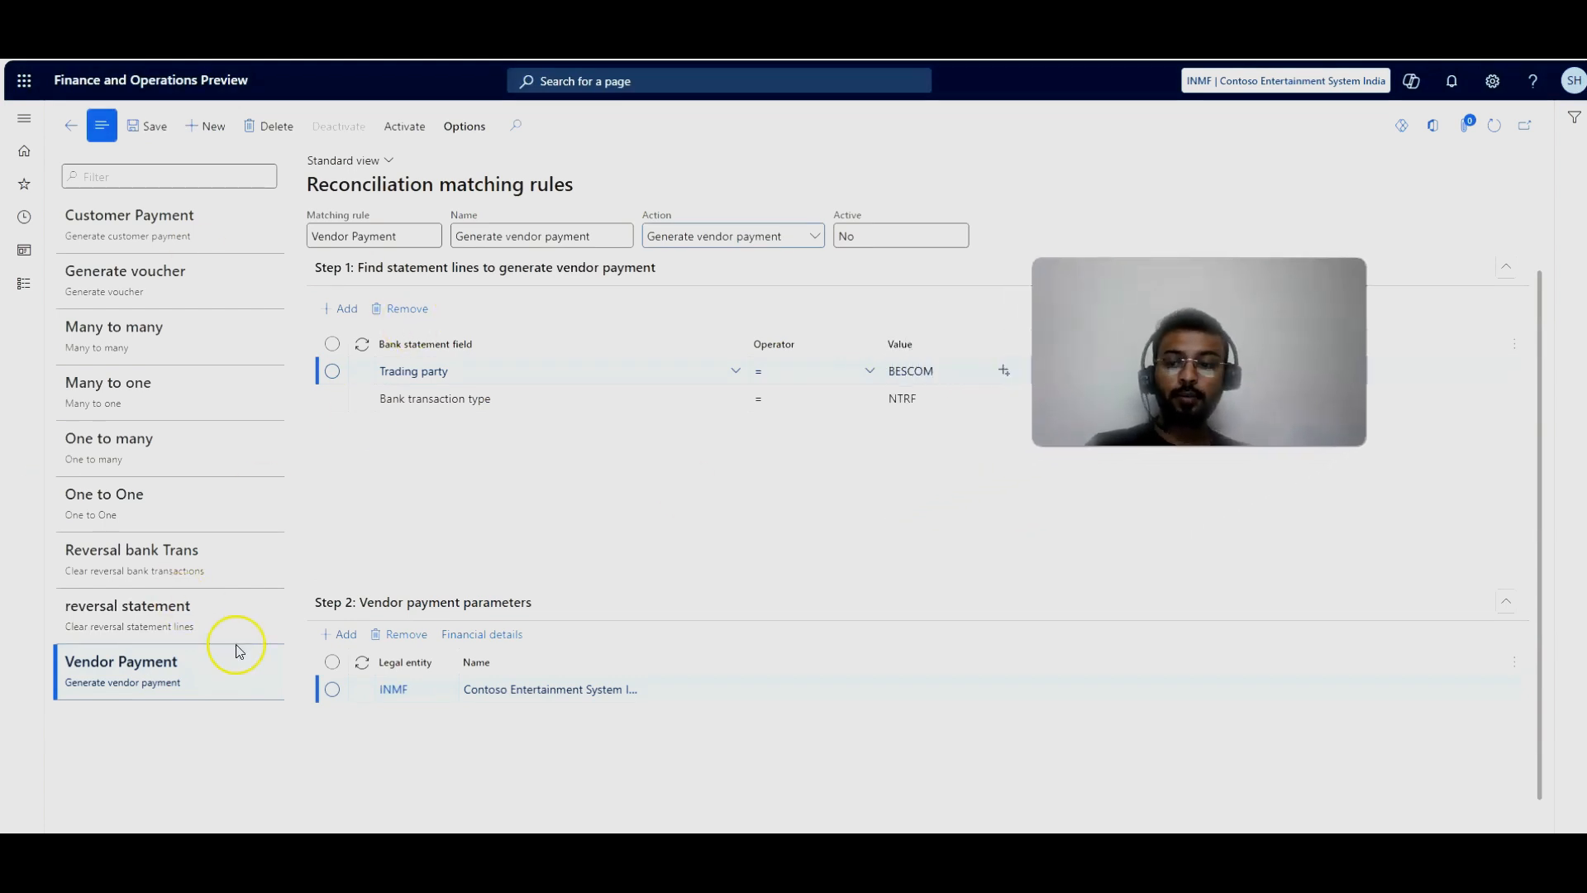
{"action": "scroll", "coordinate": [568, 571], "scroll_direction": "down", "scroll_amount": 1}
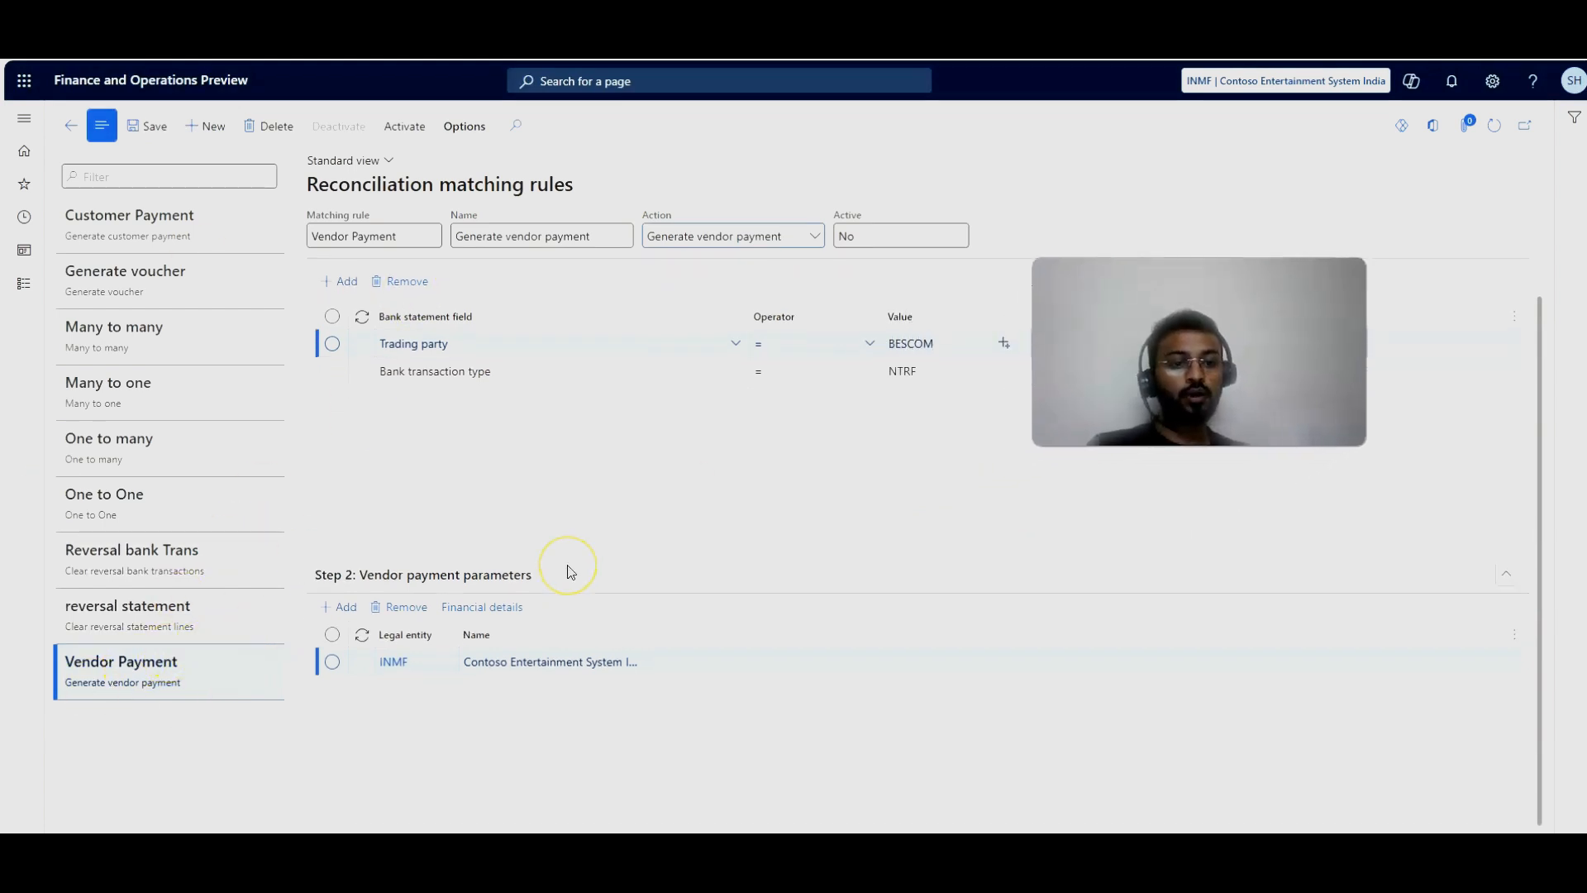
{"action": "scroll", "coordinate": [568, 570], "scroll_direction": "up", "scroll_amount": 1}
{"action": "scroll", "coordinate": [571, 562], "scroll_direction": "down", "scroll_amount": 1}
{"action": "scroll", "coordinate": [585, 524], "scroll_direction": "up", "scroll_amount": 1}
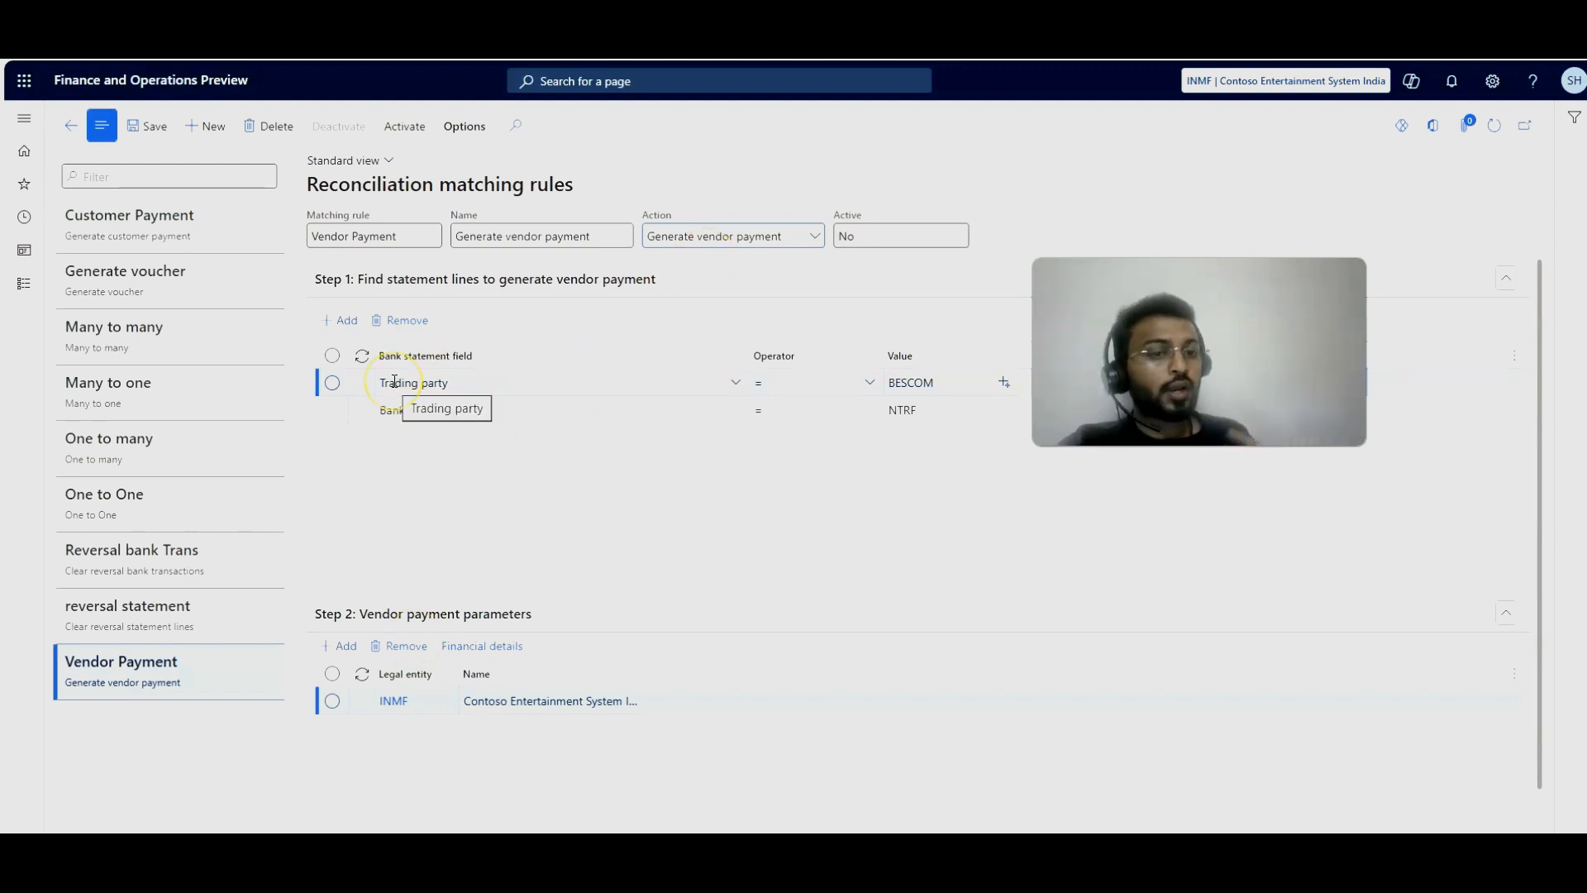
Step: Review the Vendor Payment rule's statement line conditions for Trading party and Bank transaction type, including their values
{"action": "left_click_drag", "start_coordinate": [394, 382], "coordinate": [305, 389]}
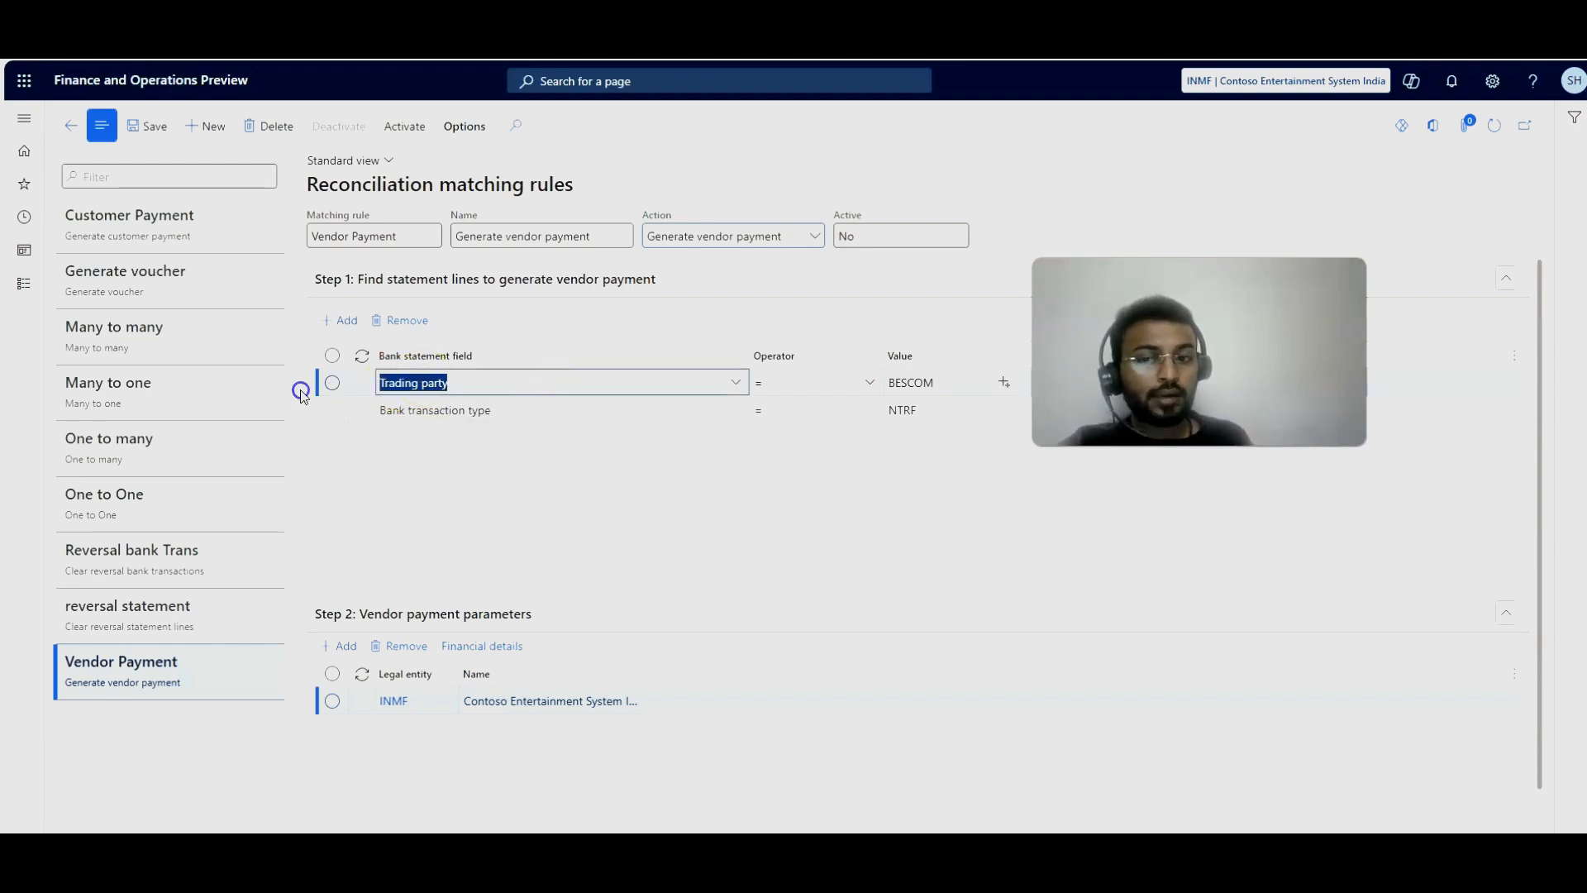
{"action": "left_click", "coordinate": [926, 383]}
{"action": "left_click", "coordinate": [712, 501]}
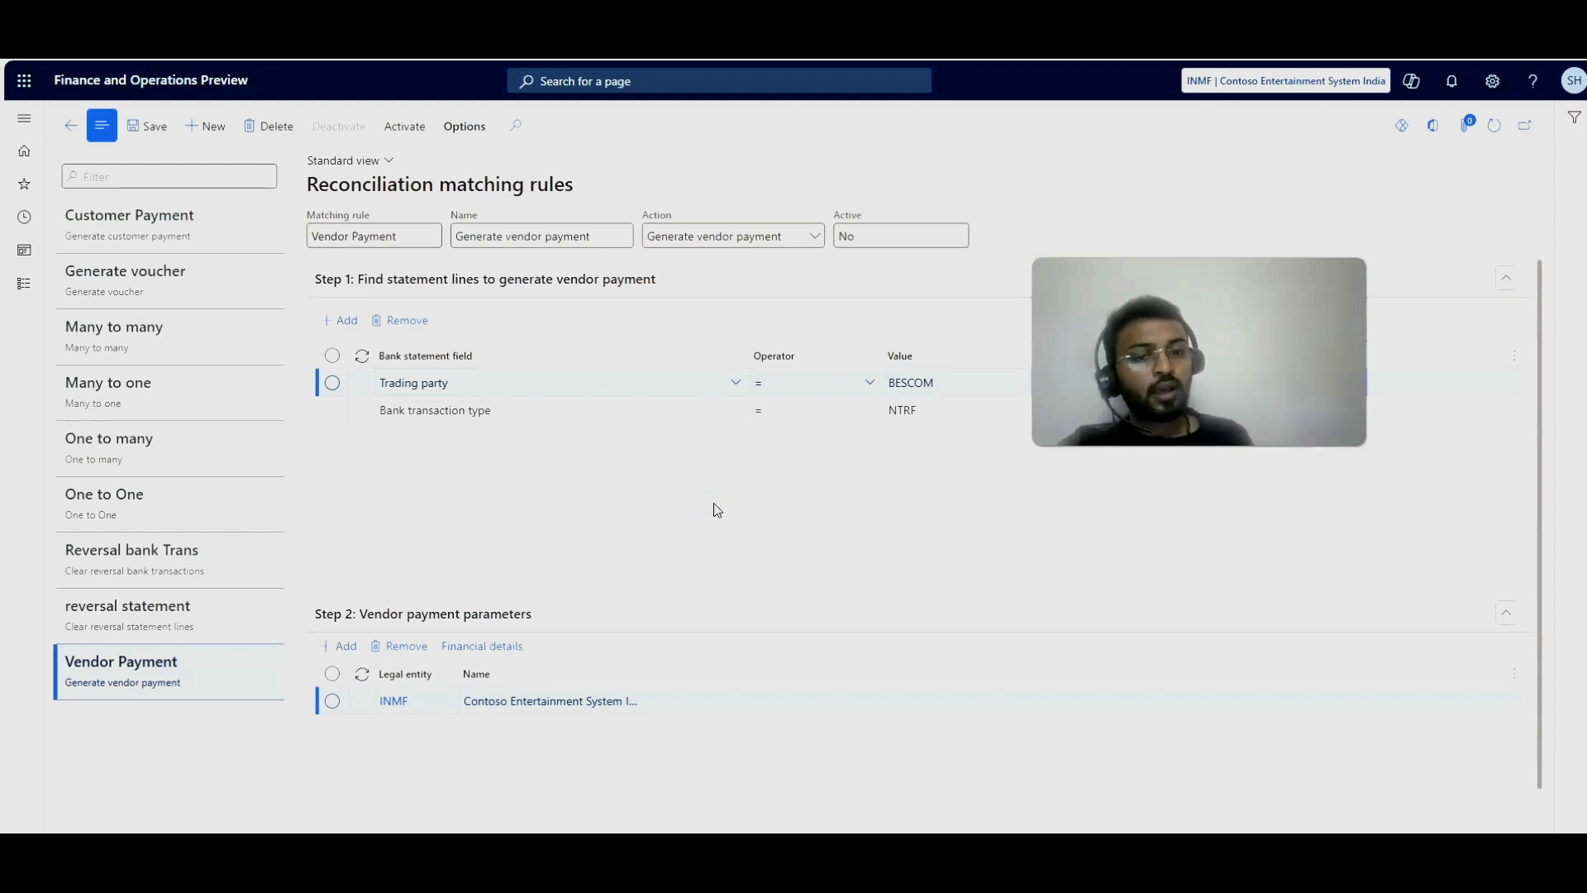
{"action": "left_click", "coordinate": [468, 411]}
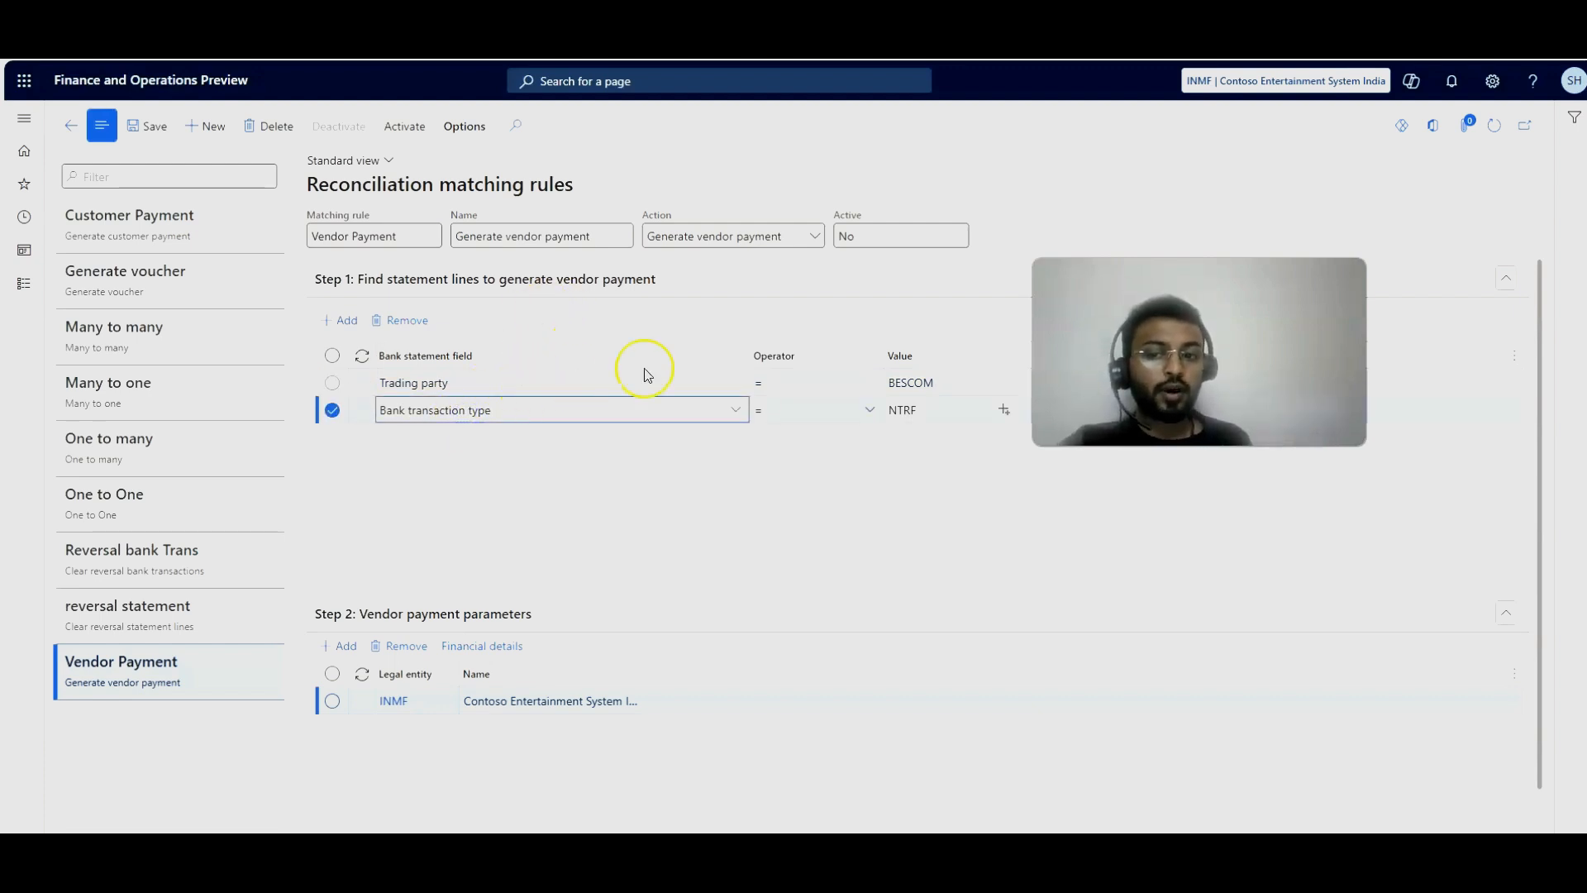
{"action": "left_click", "coordinate": [952, 421]}
{"action": "left_click", "coordinate": [557, 543]}
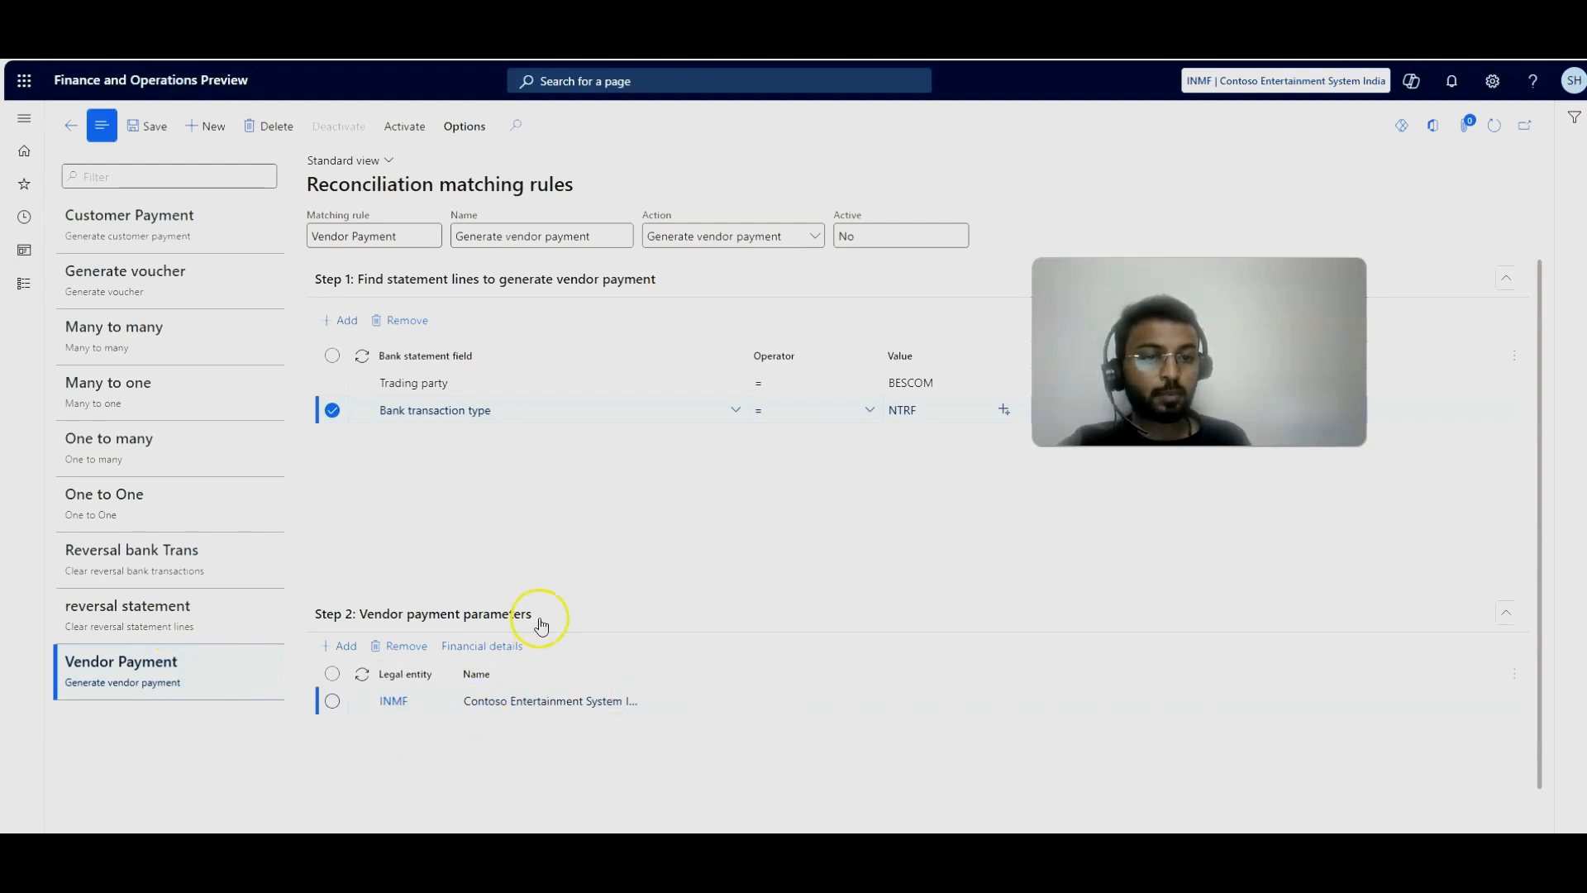
Step: In the INMF vendor payment financial details, set the method of payment to EP and keep Booking date as the accounting date
{"action": "left_click", "coordinate": [489, 654]}
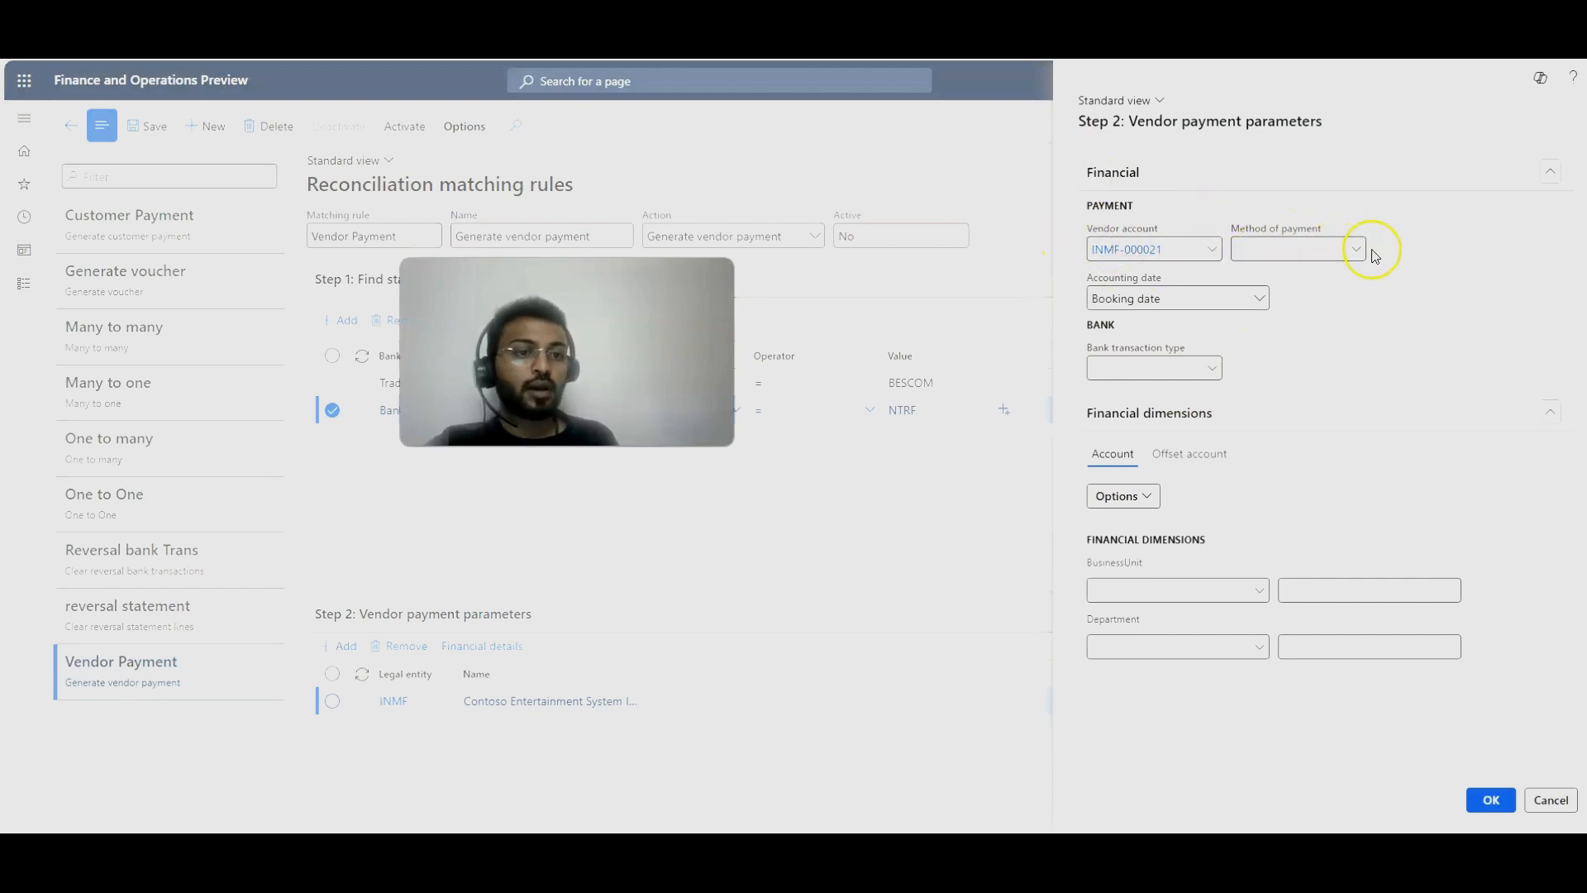
{"action": "left_click", "coordinate": [1357, 251]}
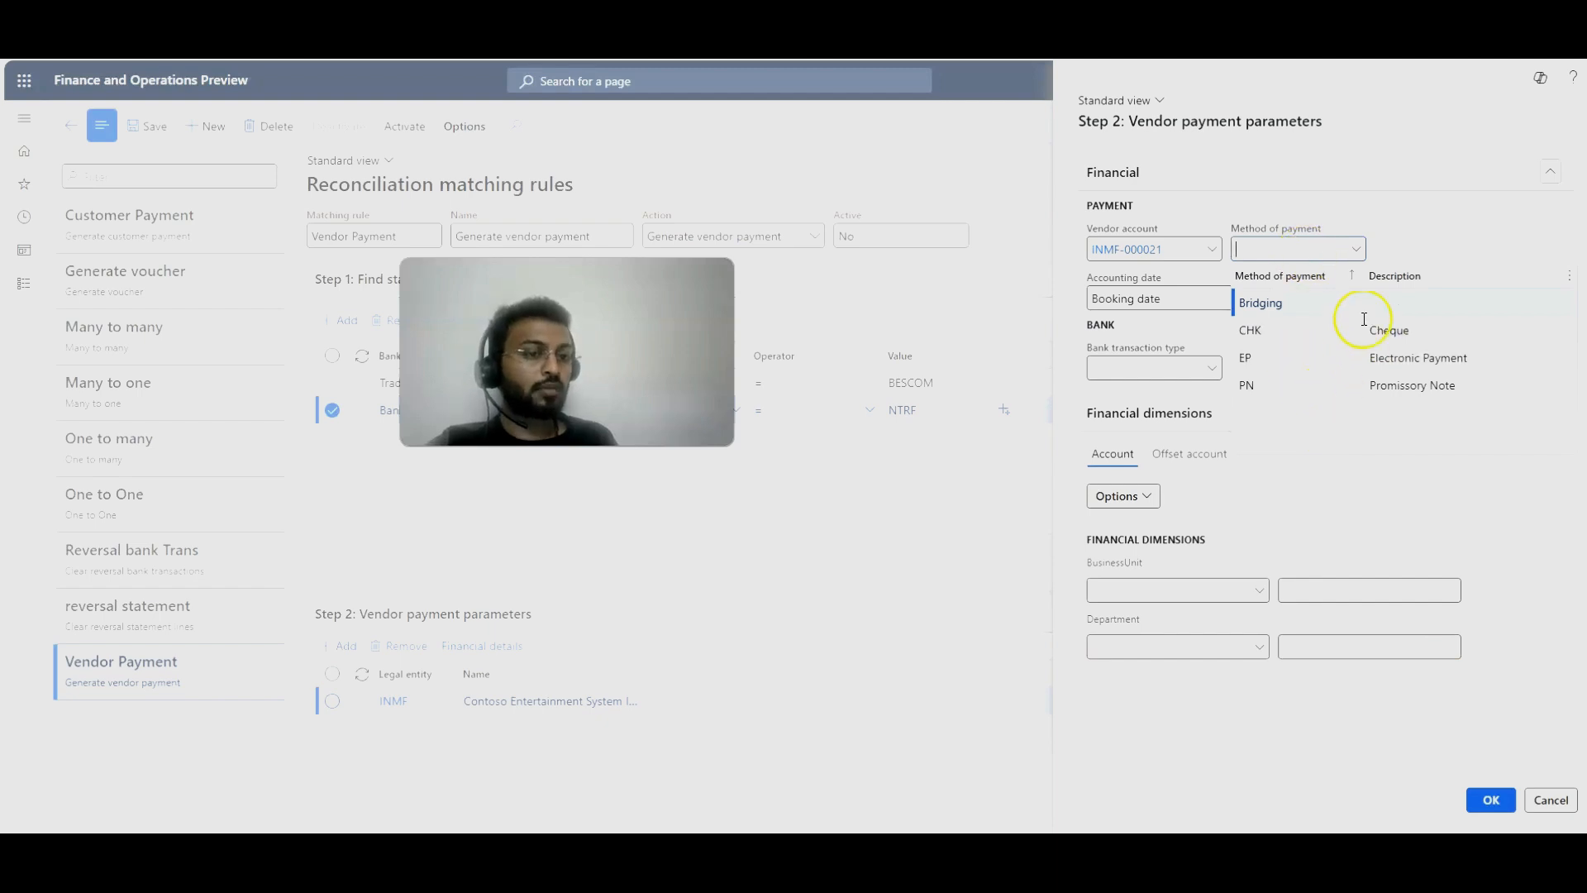
{"action": "left_click", "coordinate": [1334, 358]}
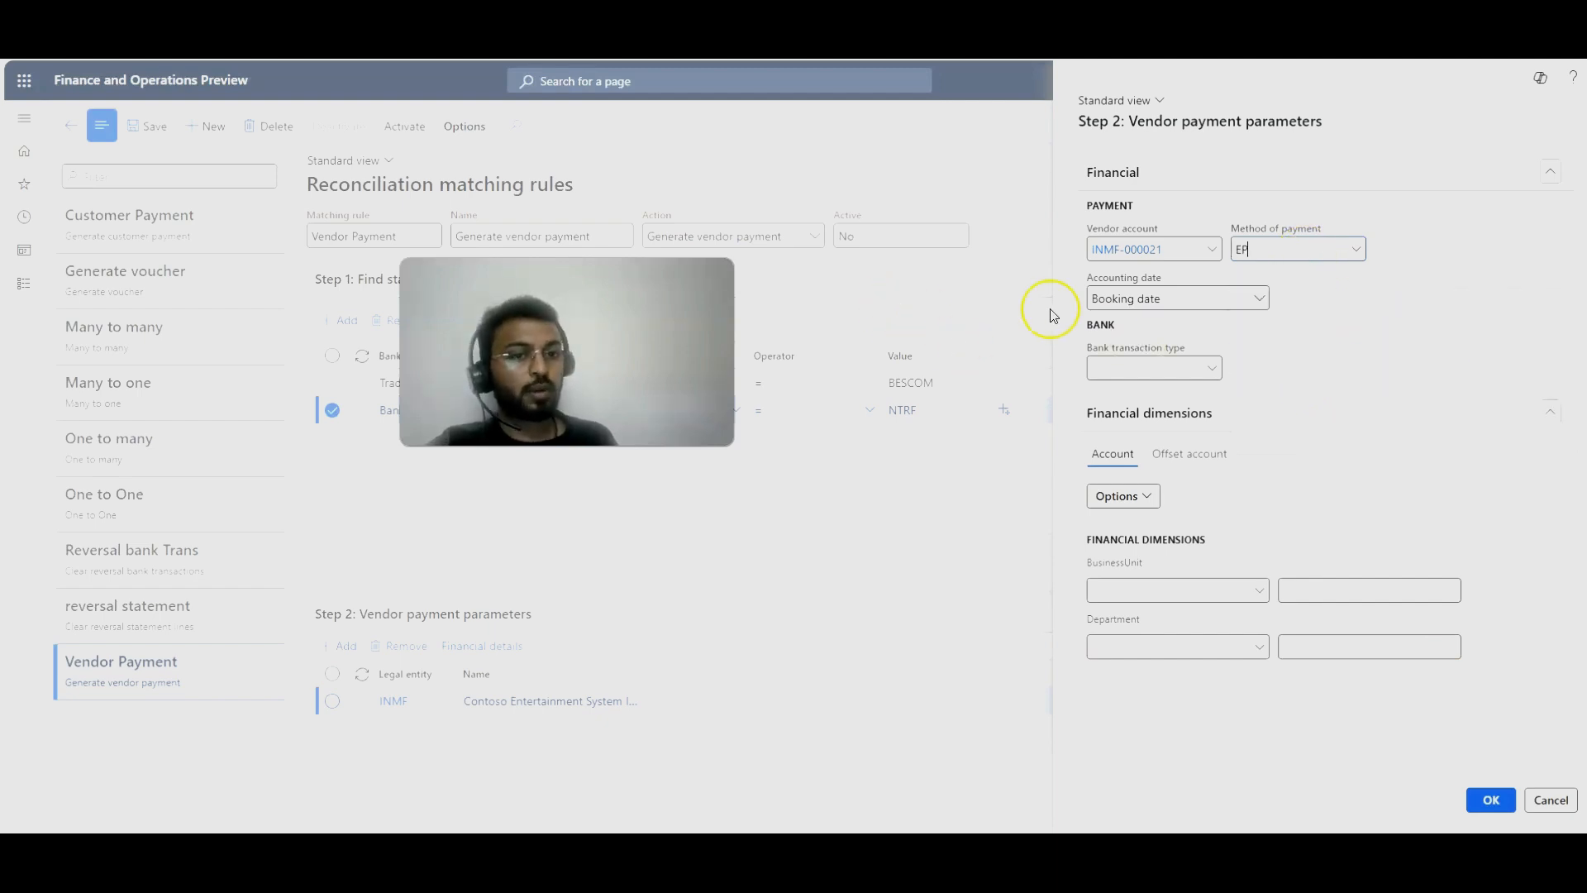
{"action": "left_click", "coordinate": [1263, 301]}
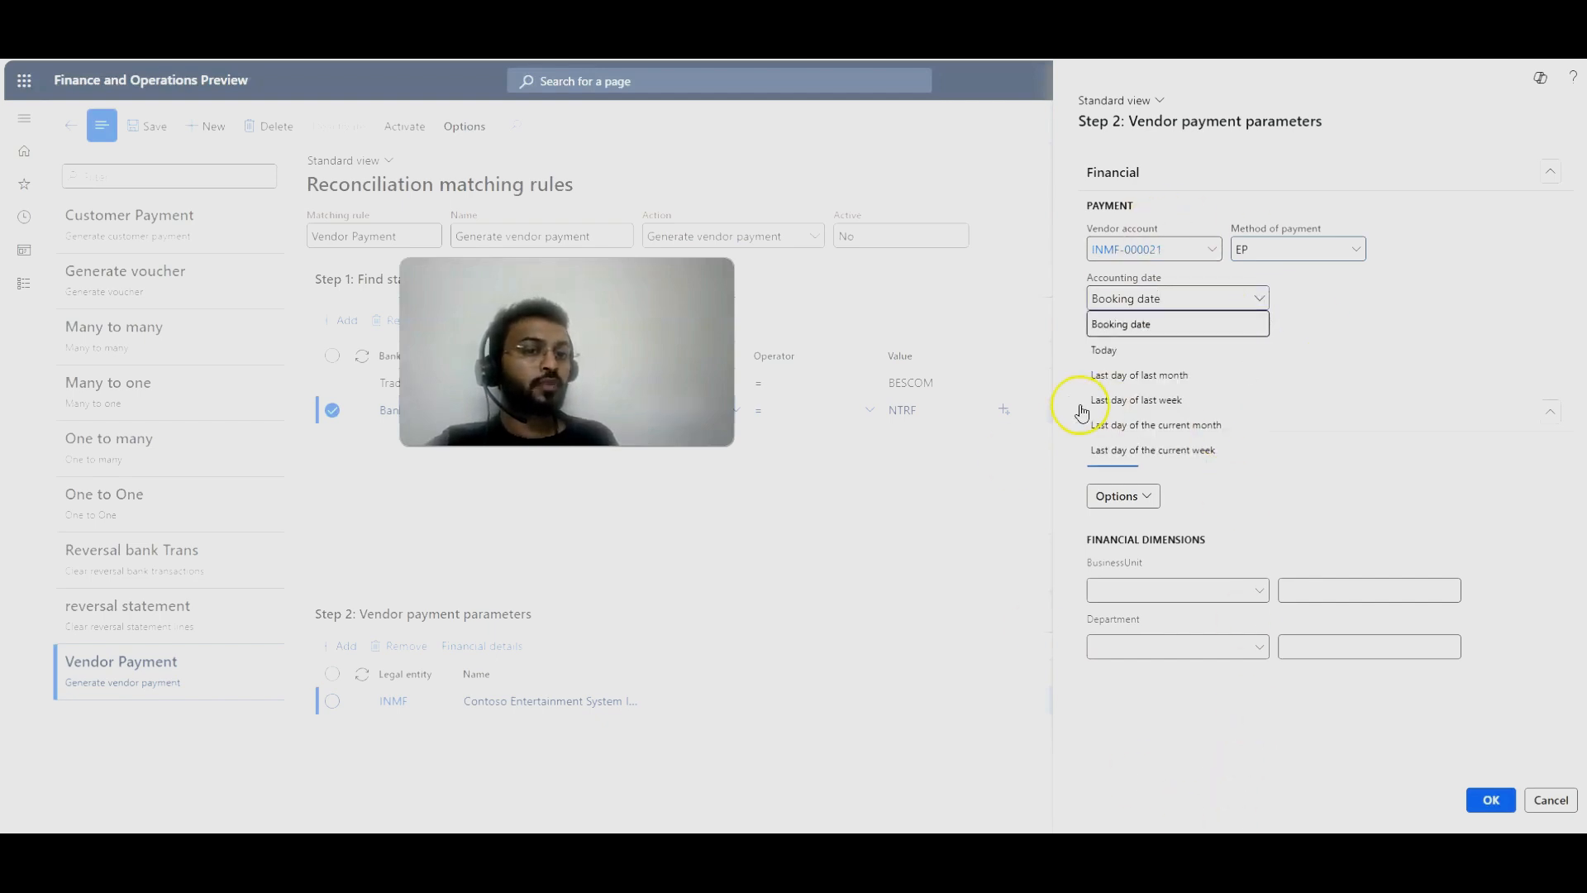
{"action": "left_click", "coordinate": [1073, 359]}
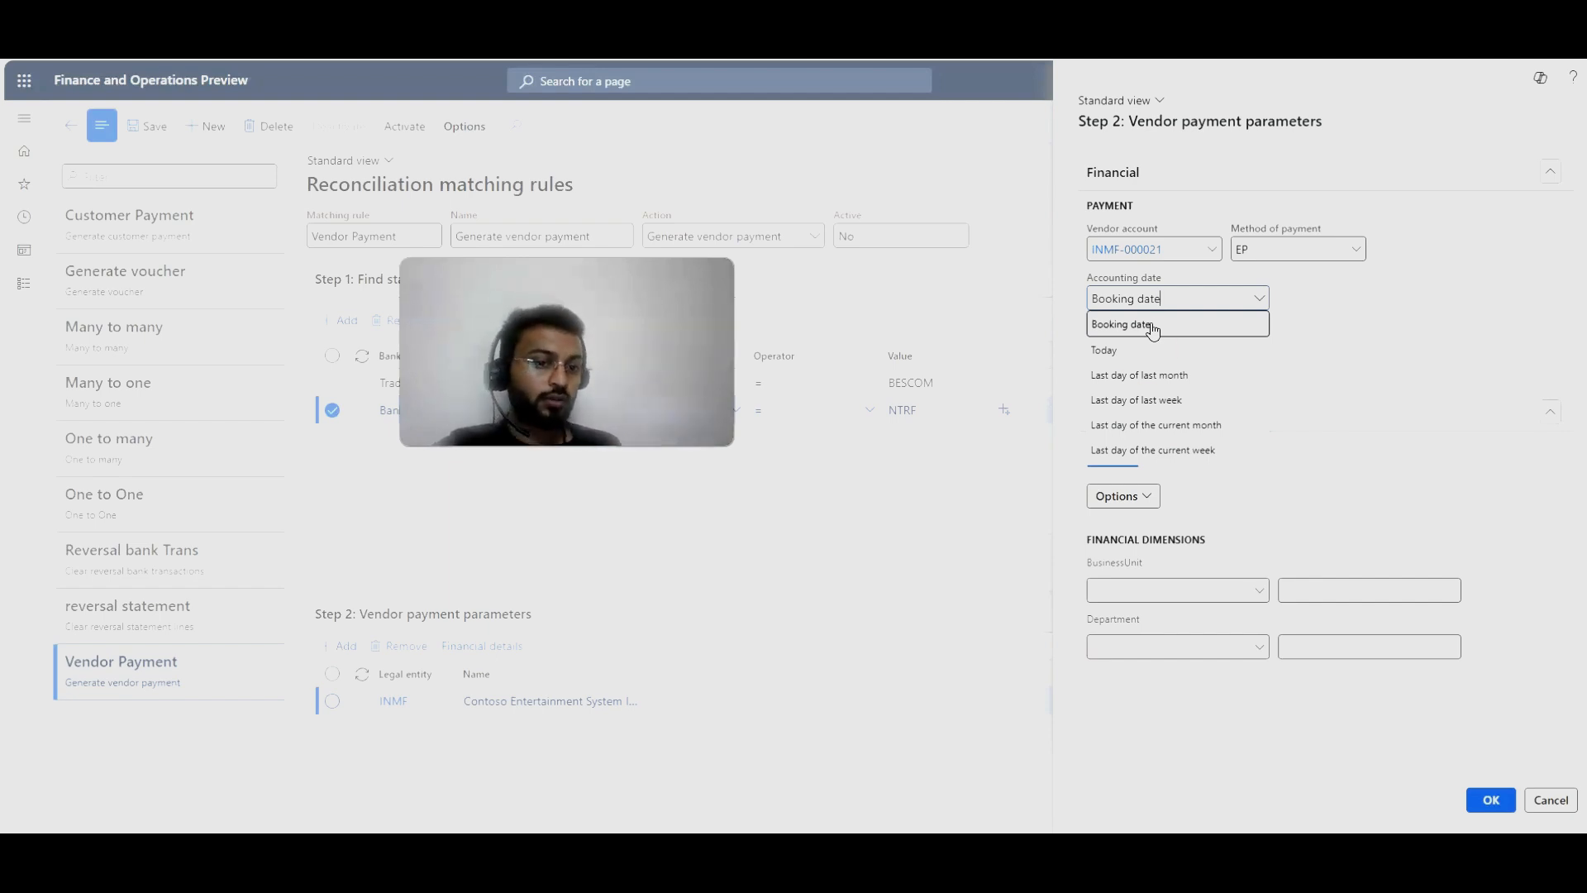
{"action": "left_click", "coordinate": [1218, 486]}
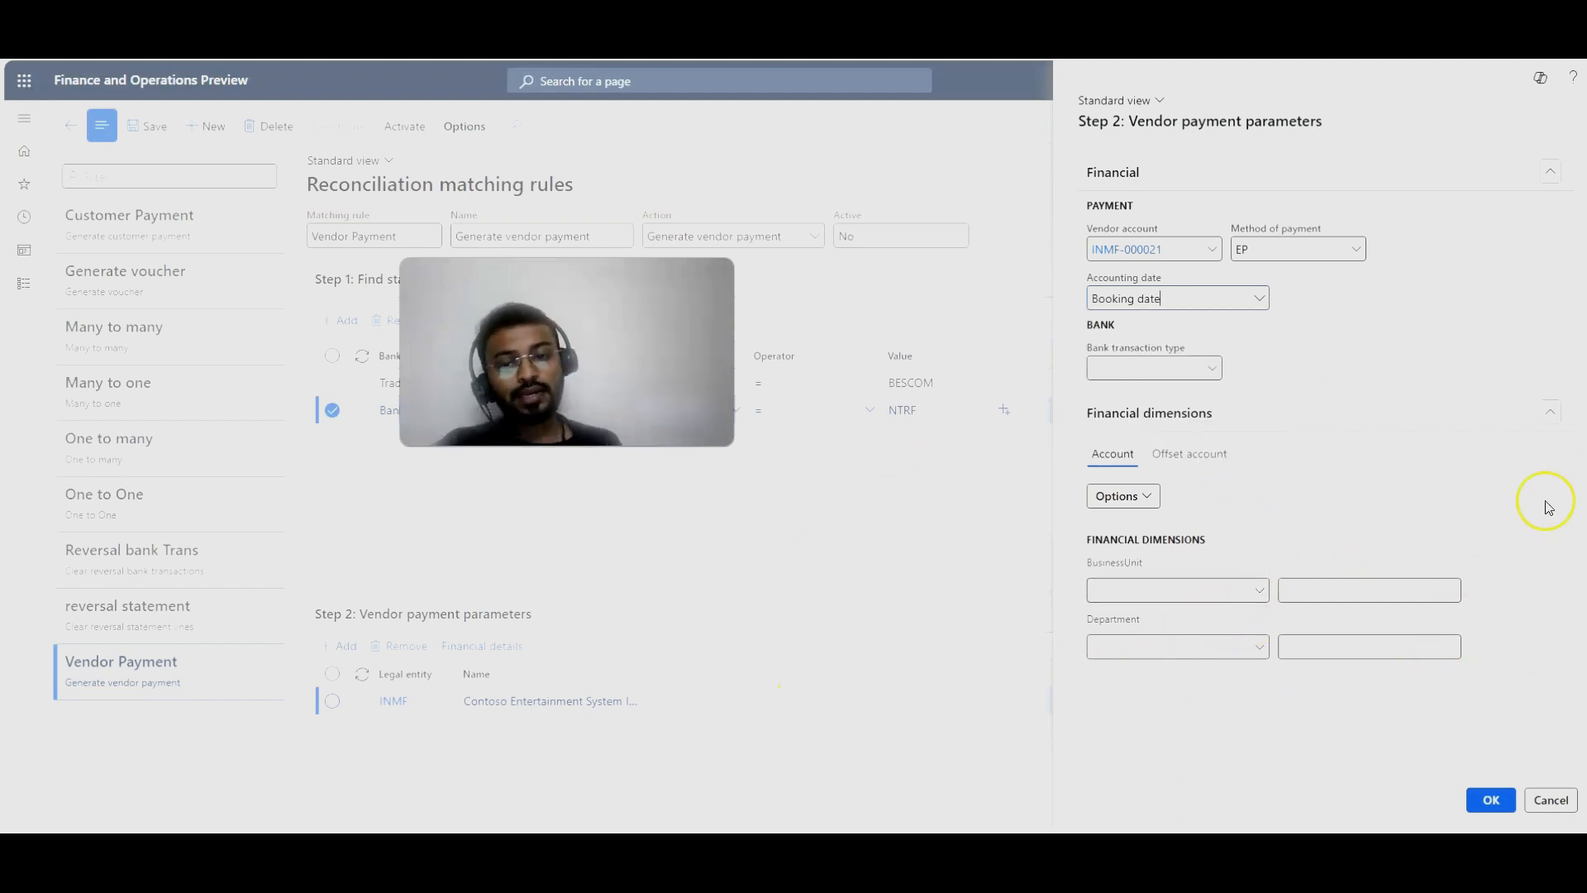
Step: Check the account and offset account financial dimensions, confirm the vendor payment parameters, and activate the Vendor Payment rule
{"action": "left_click", "coordinate": [1202, 454]}
{"action": "left_click", "coordinate": [1116, 456]}
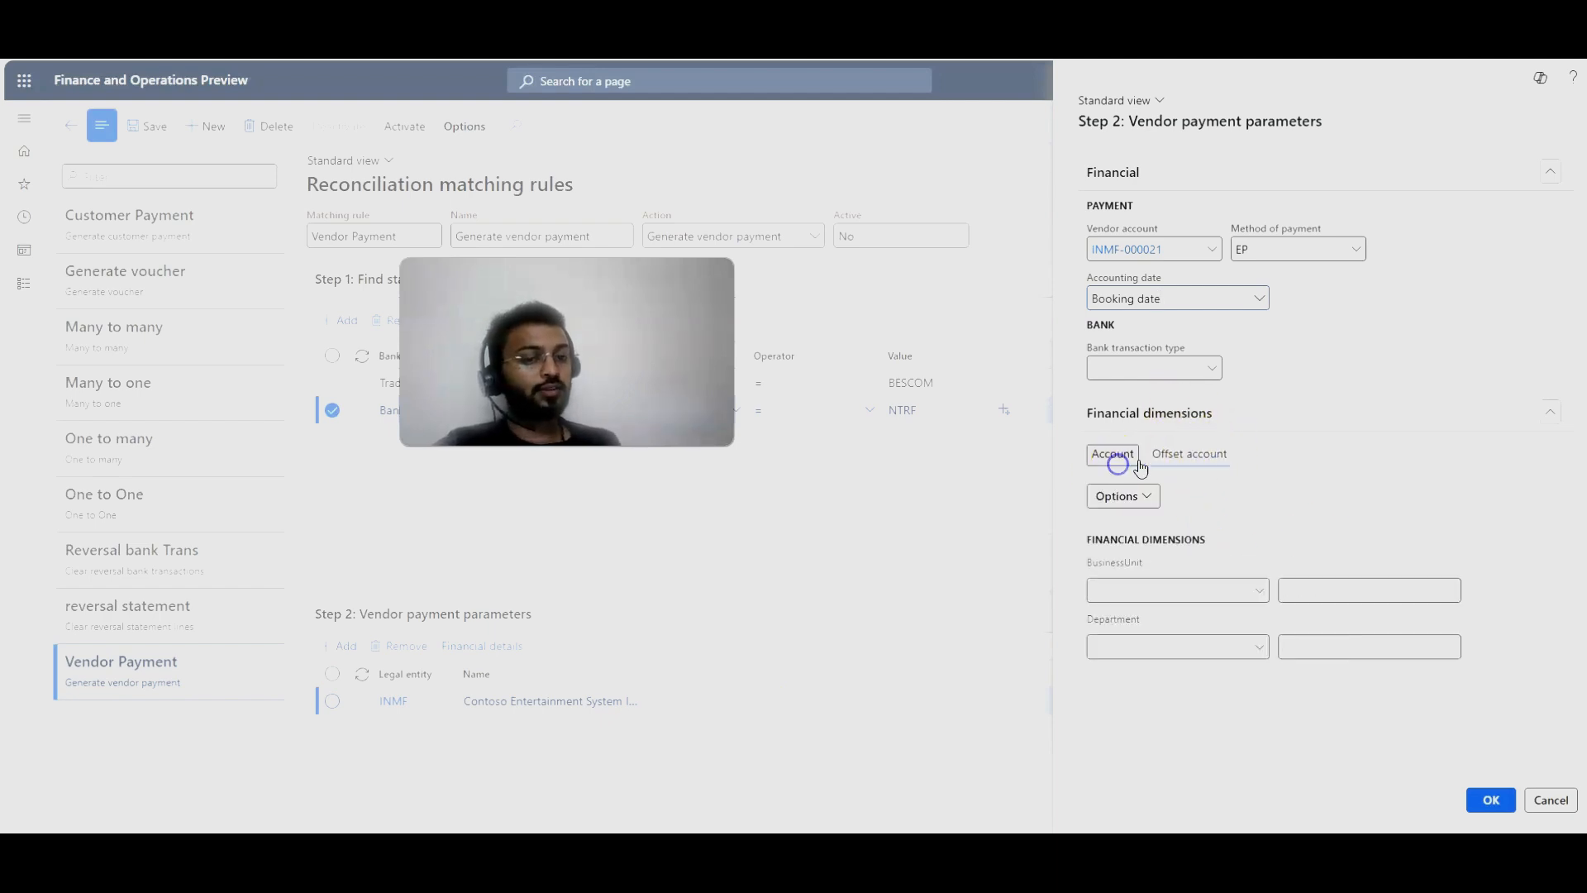
{"action": "left_click", "coordinate": [1113, 453]}
{"action": "left_click", "coordinate": [1490, 799]}
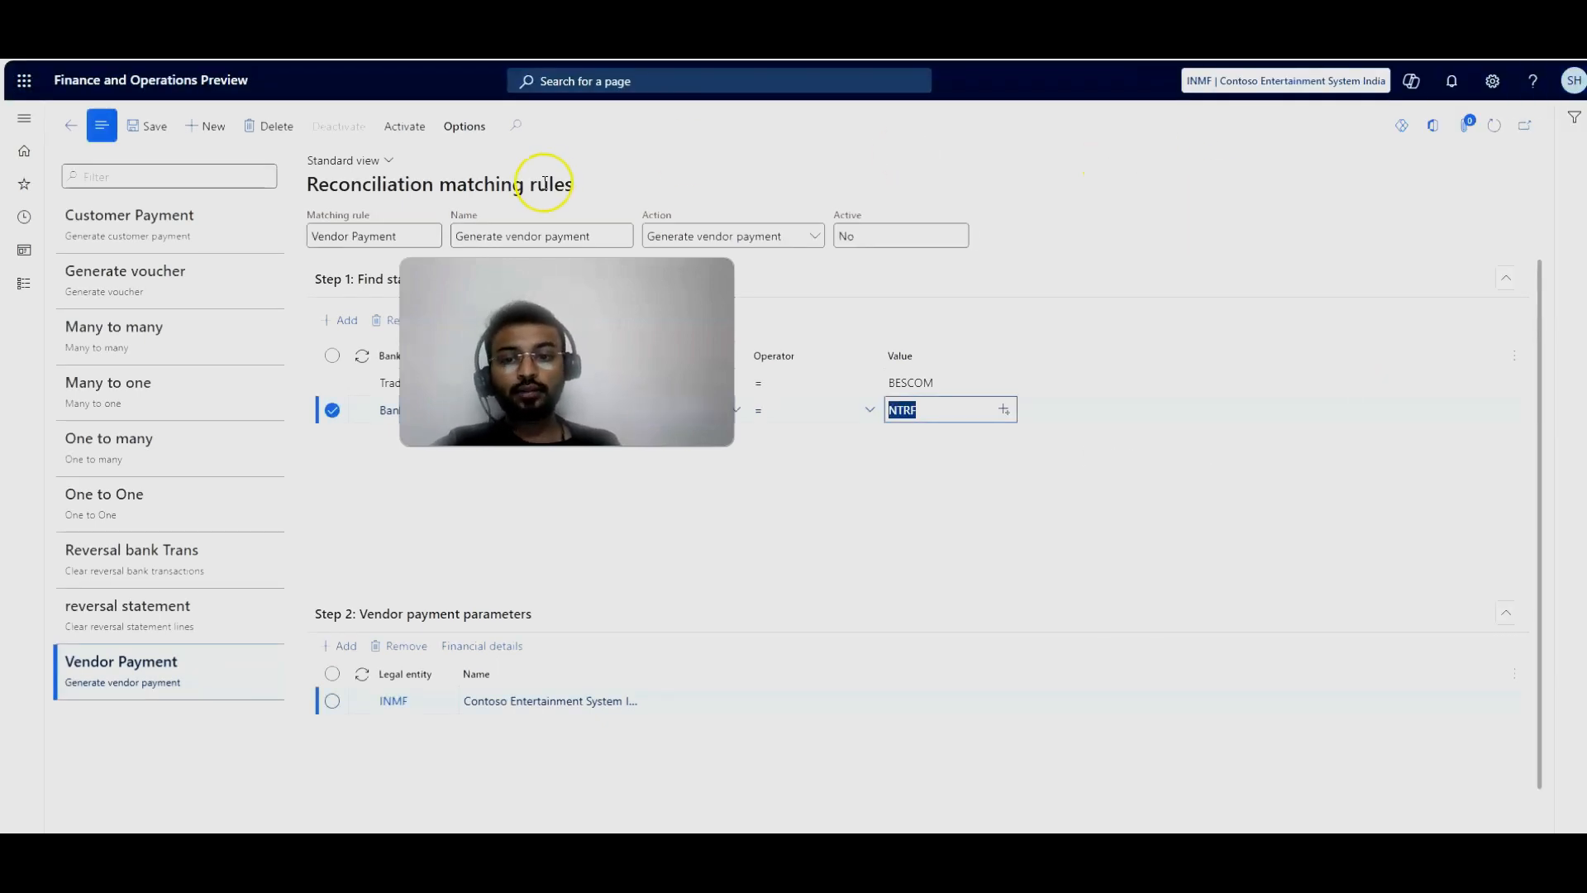
{"action": "left_click", "coordinate": [405, 126]}
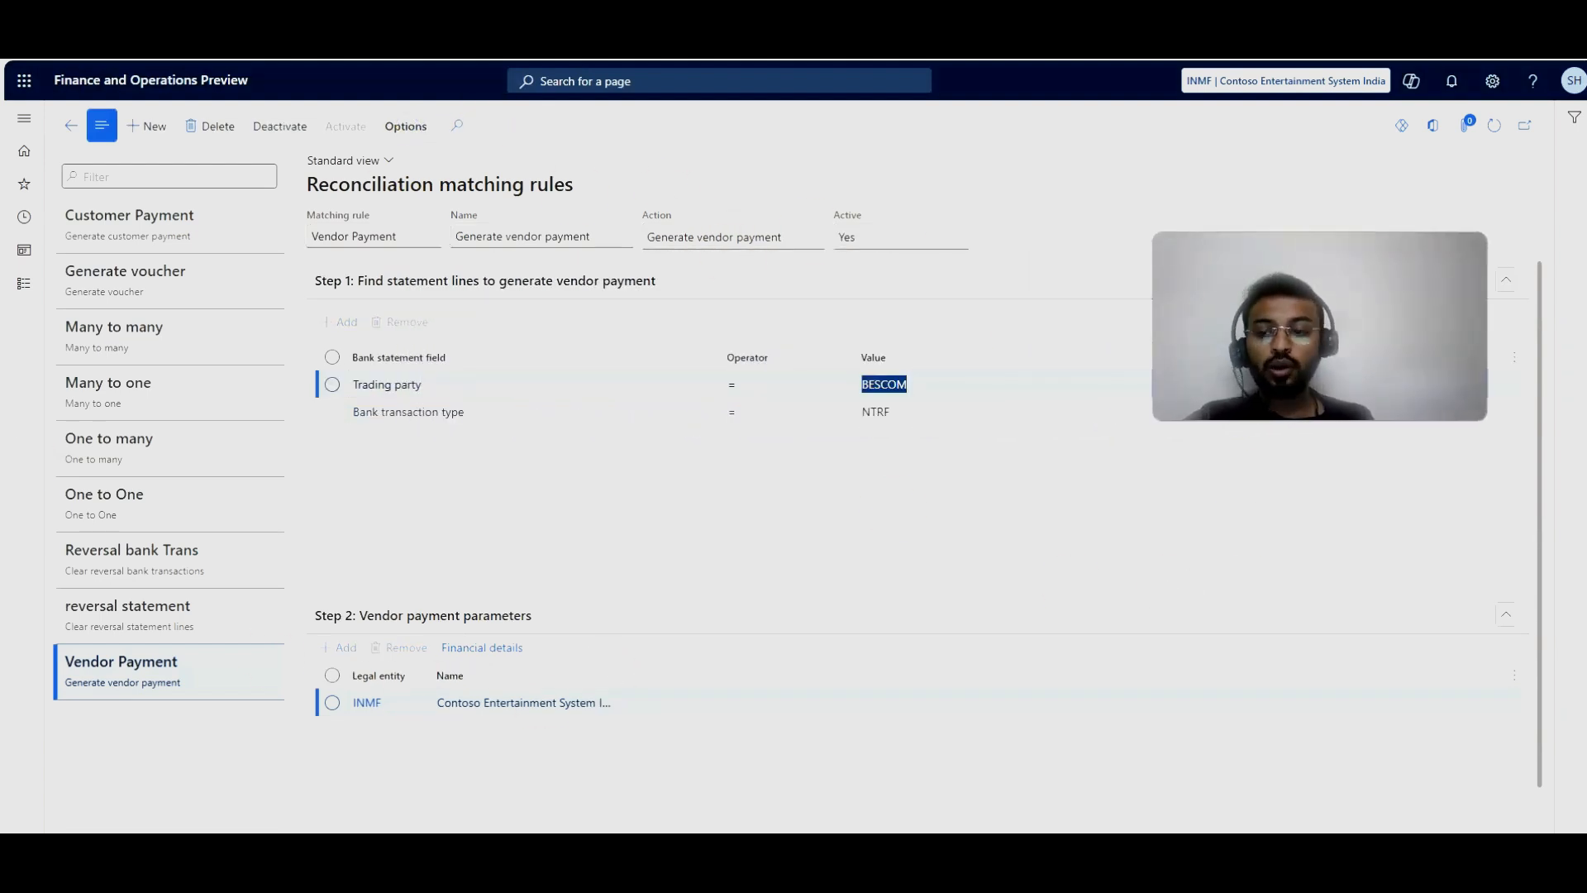
Step: Review the Customer Payment rule's statement condition, optional invoice matching, and INMF journal parameters in the financial details
{"action": "left_click", "coordinate": [174, 241]}
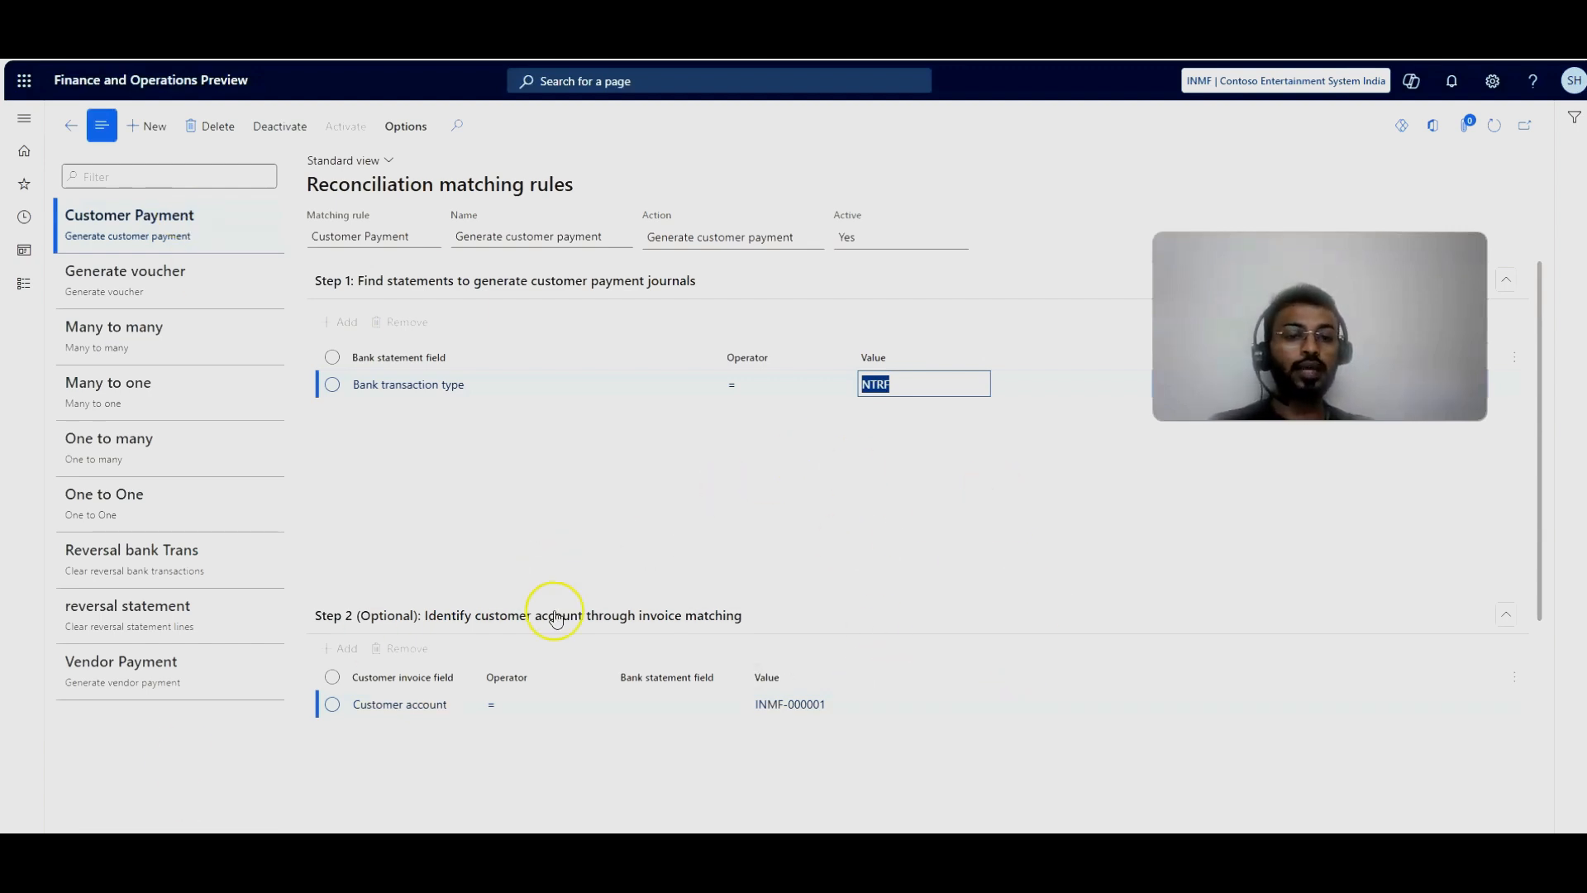
{"action": "scroll", "coordinate": [606, 642], "scroll_direction": "down", "scroll_amount": 4}
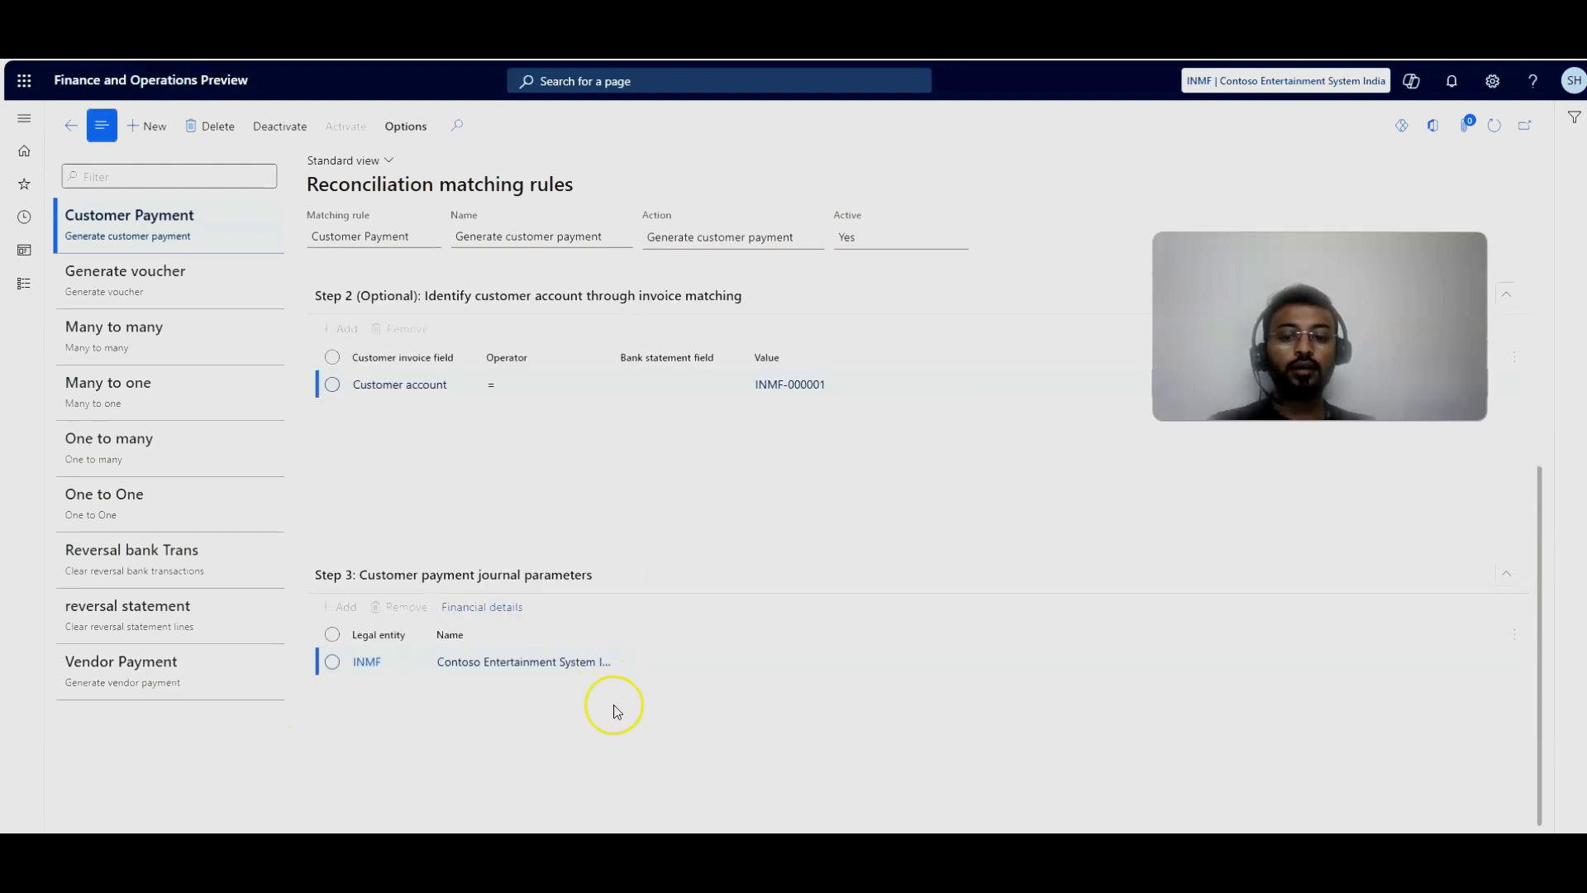
{"action": "scroll", "coordinate": [454, 772], "scroll_direction": "up", "scroll_amount": 3}
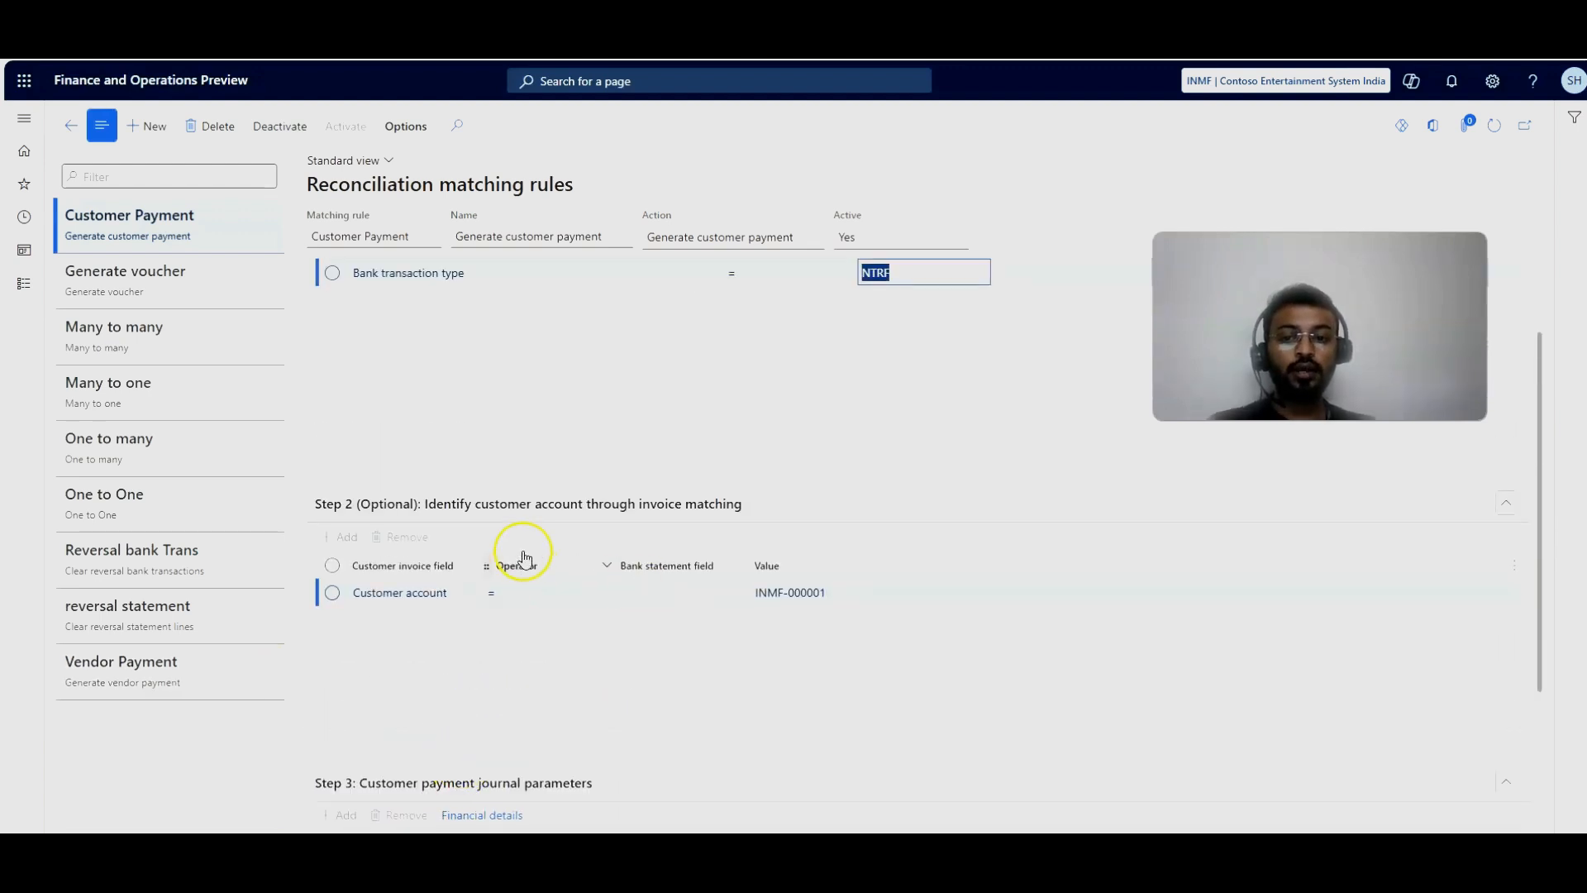
{"action": "scroll", "coordinate": [561, 541], "scroll_direction": "up", "scroll_amount": 2}
{"action": "scroll", "coordinate": [896, 641], "scroll_direction": "down", "scroll_amount": 2}
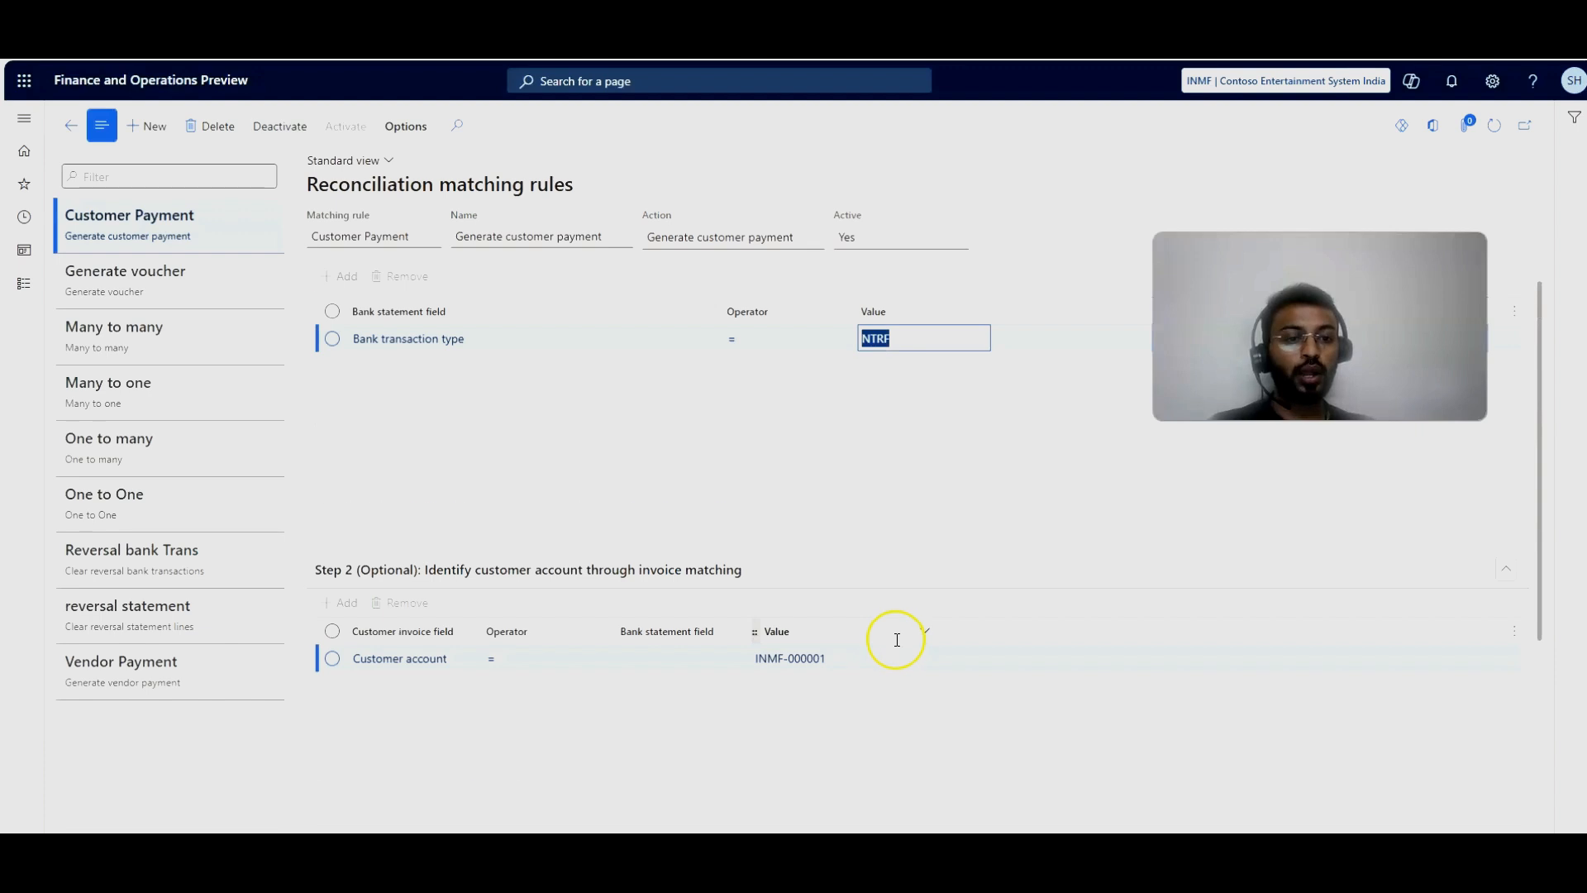
{"action": "scroll", "coordinate": [581, 503], "scroll_direction": "down", "scroll_amount": 2}
{"action": "scroll", "coordinate": [581, 502], "scroll_direction": "down", "scroll_amount": 1}
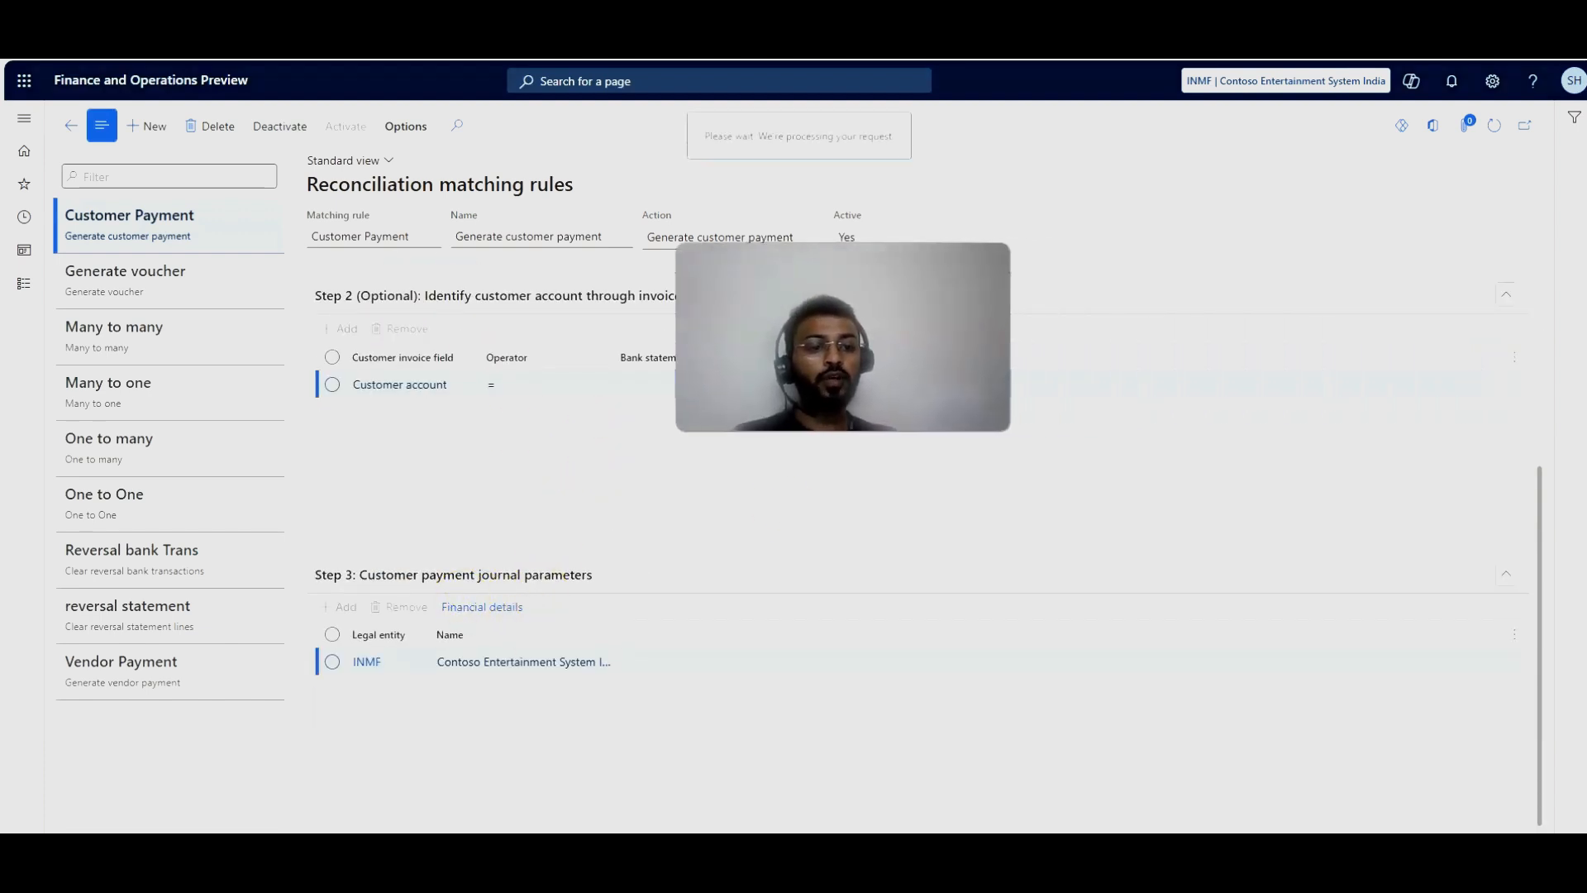
{"action": "left_click", "coordinate": [482, 607]}
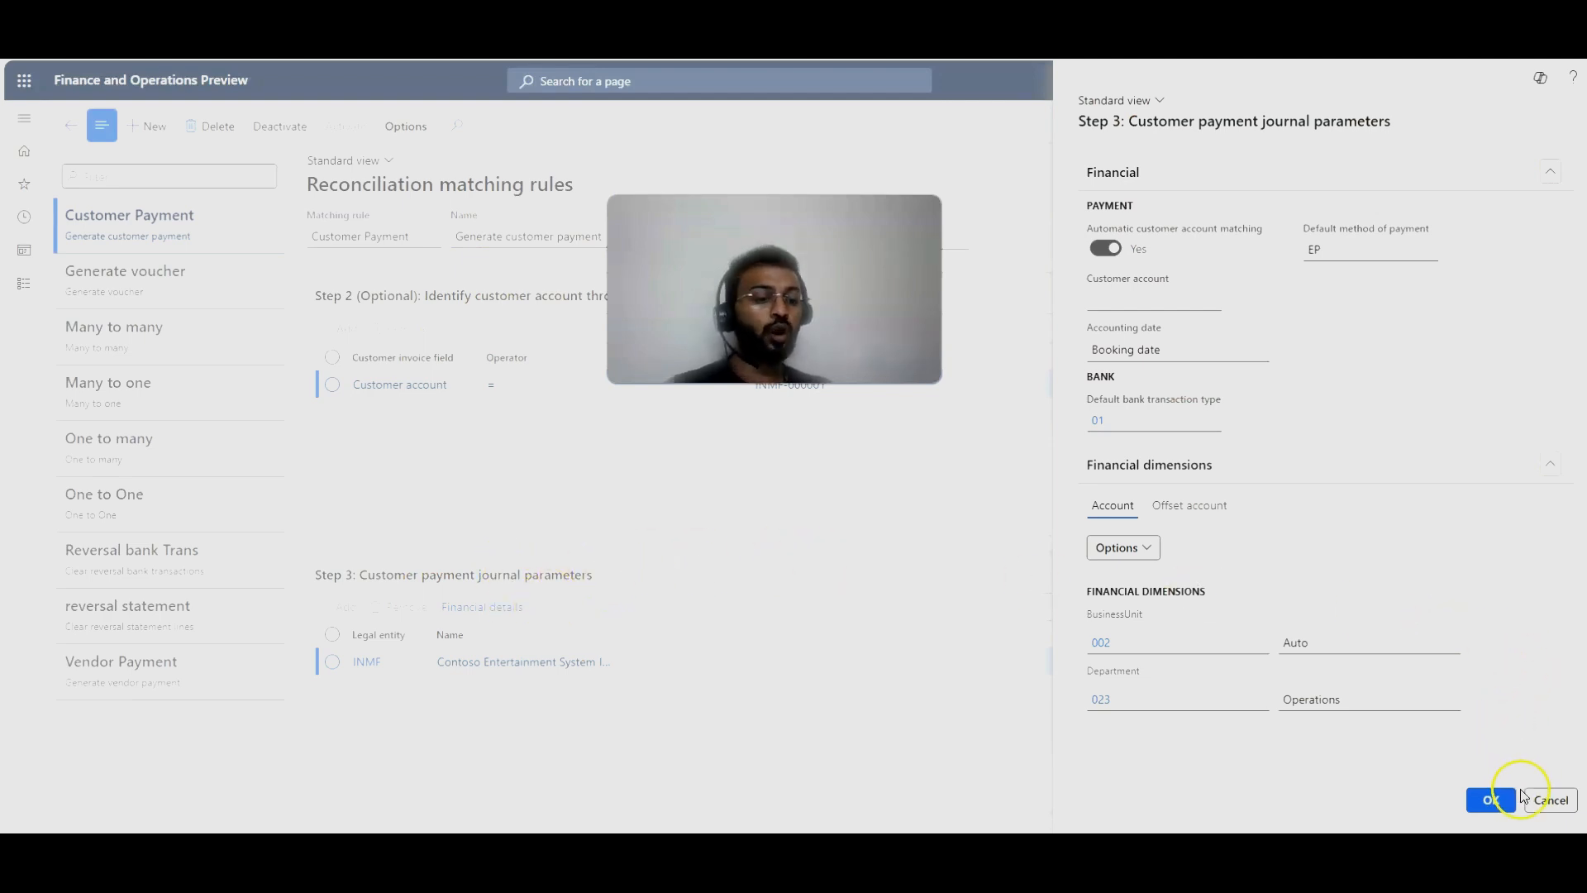
{"action": "left_click", "coordinate": [1498, 800]}
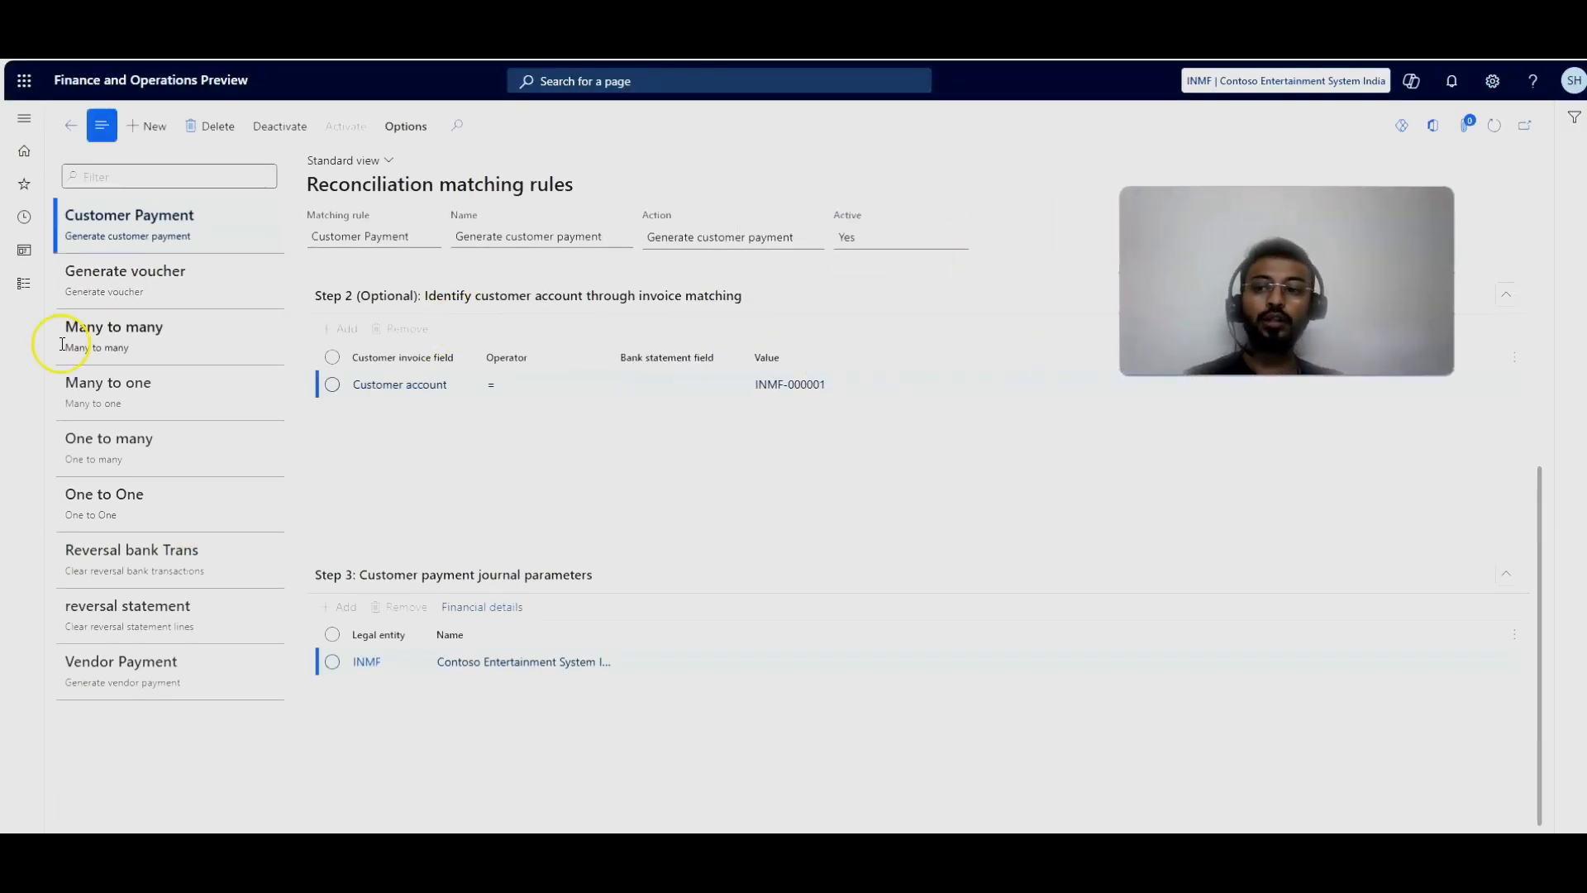
Step: Open the reconciliation matching rule sets from Cash and bank management, review the Matching Rule sets record in edit mode, and save it
{"action": "left_click", "coordinate": [23, 284]}
{"action": "scroll", "coordinate": [132, 513], "scroll_direction": "down", "scroll_amount": 1}
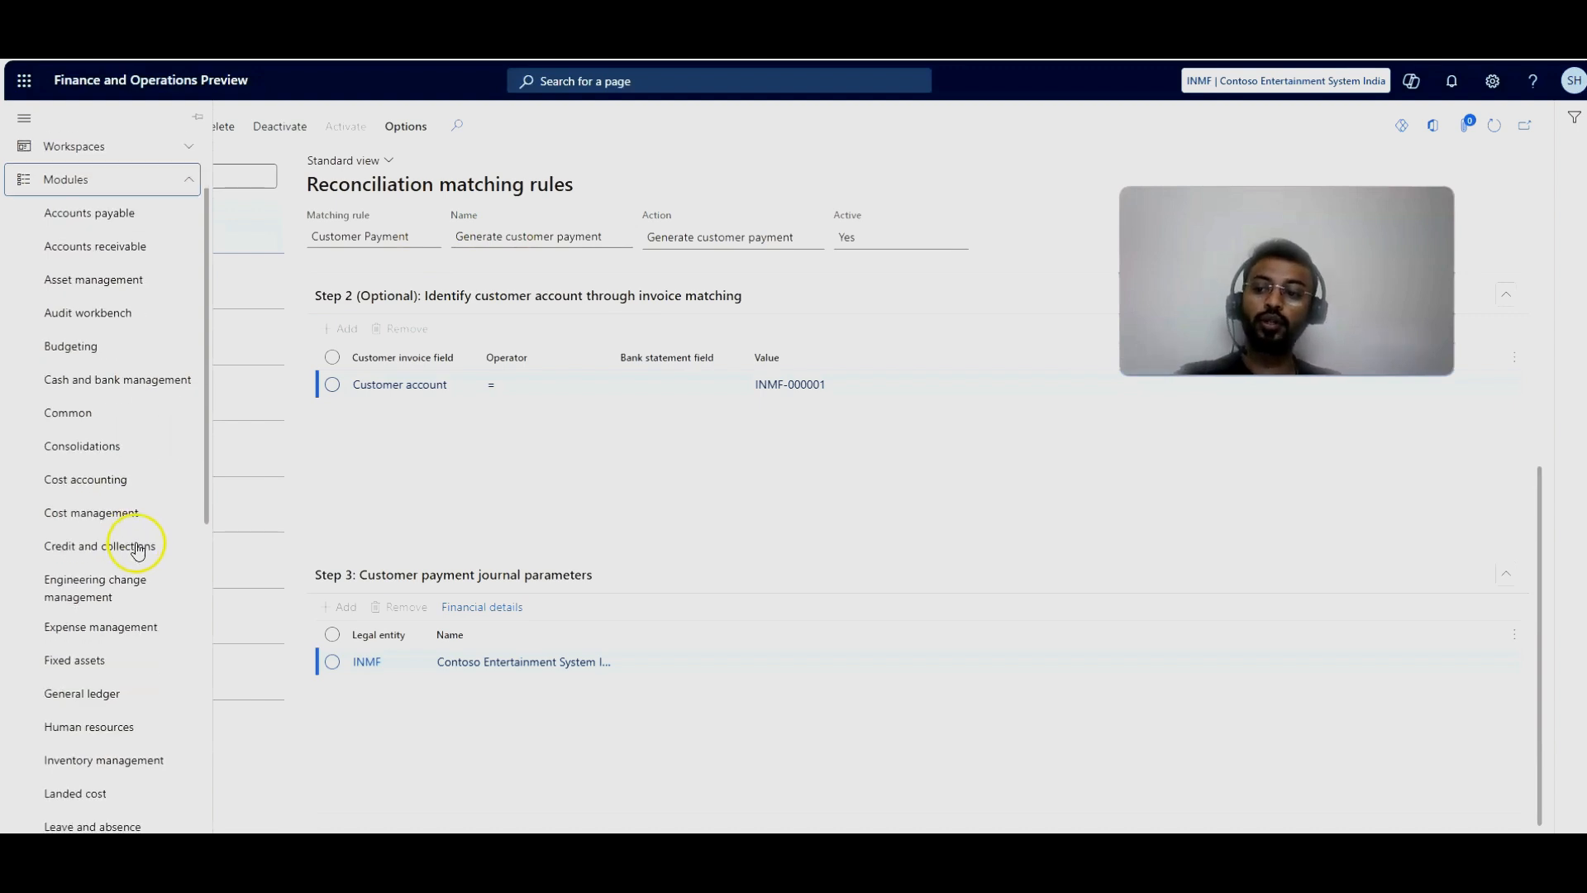
{"action": "left_click", "coordinate": [157, 378]}
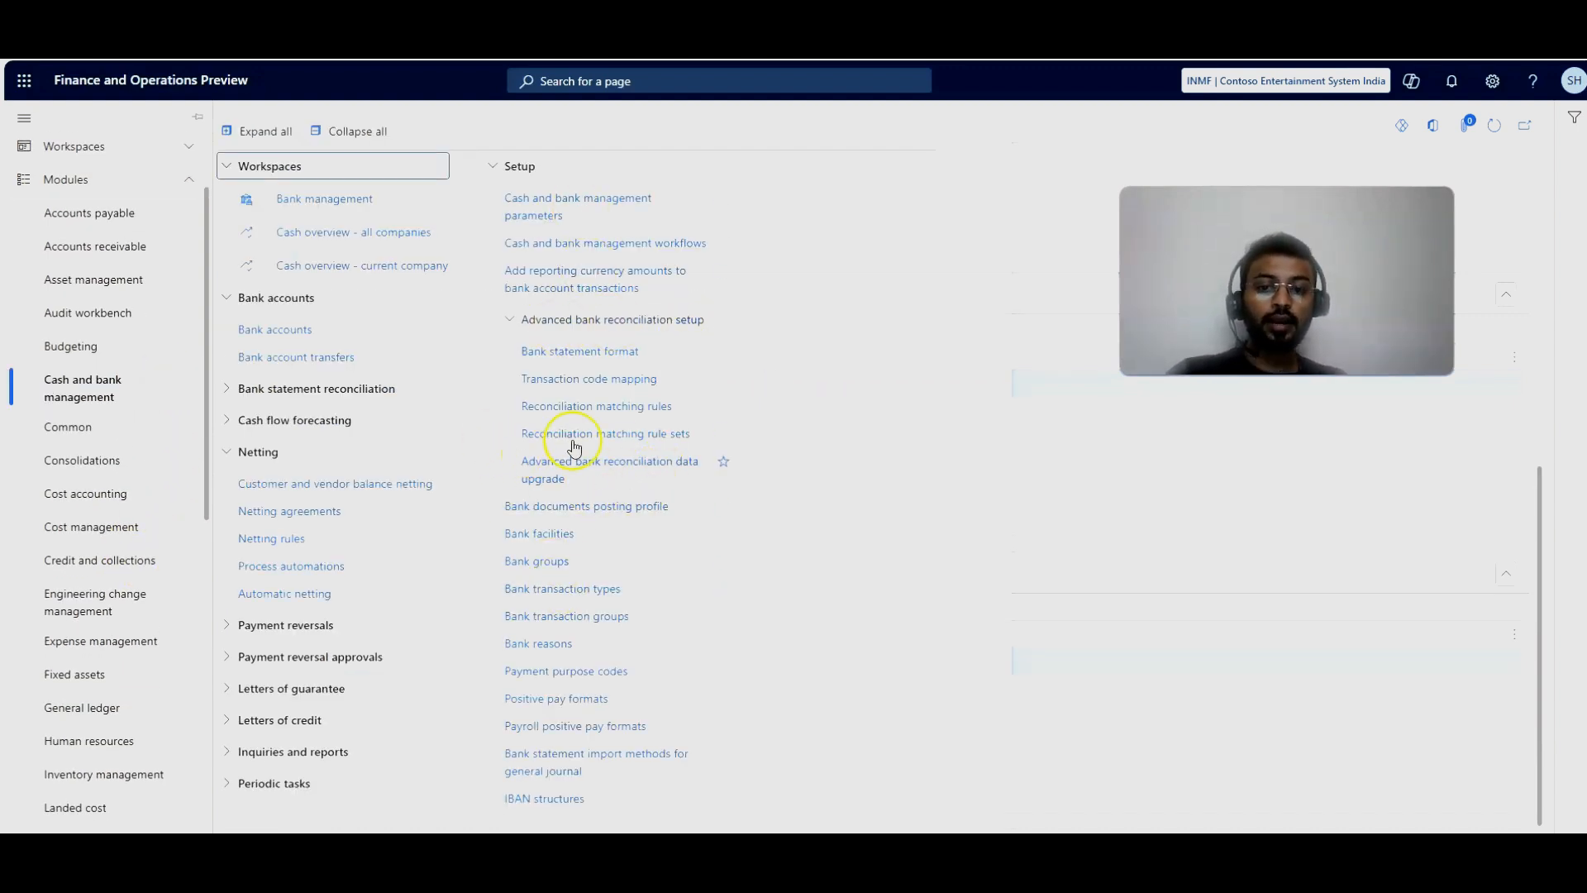
{"action": "left_click", "coordinate": [671, 434]}
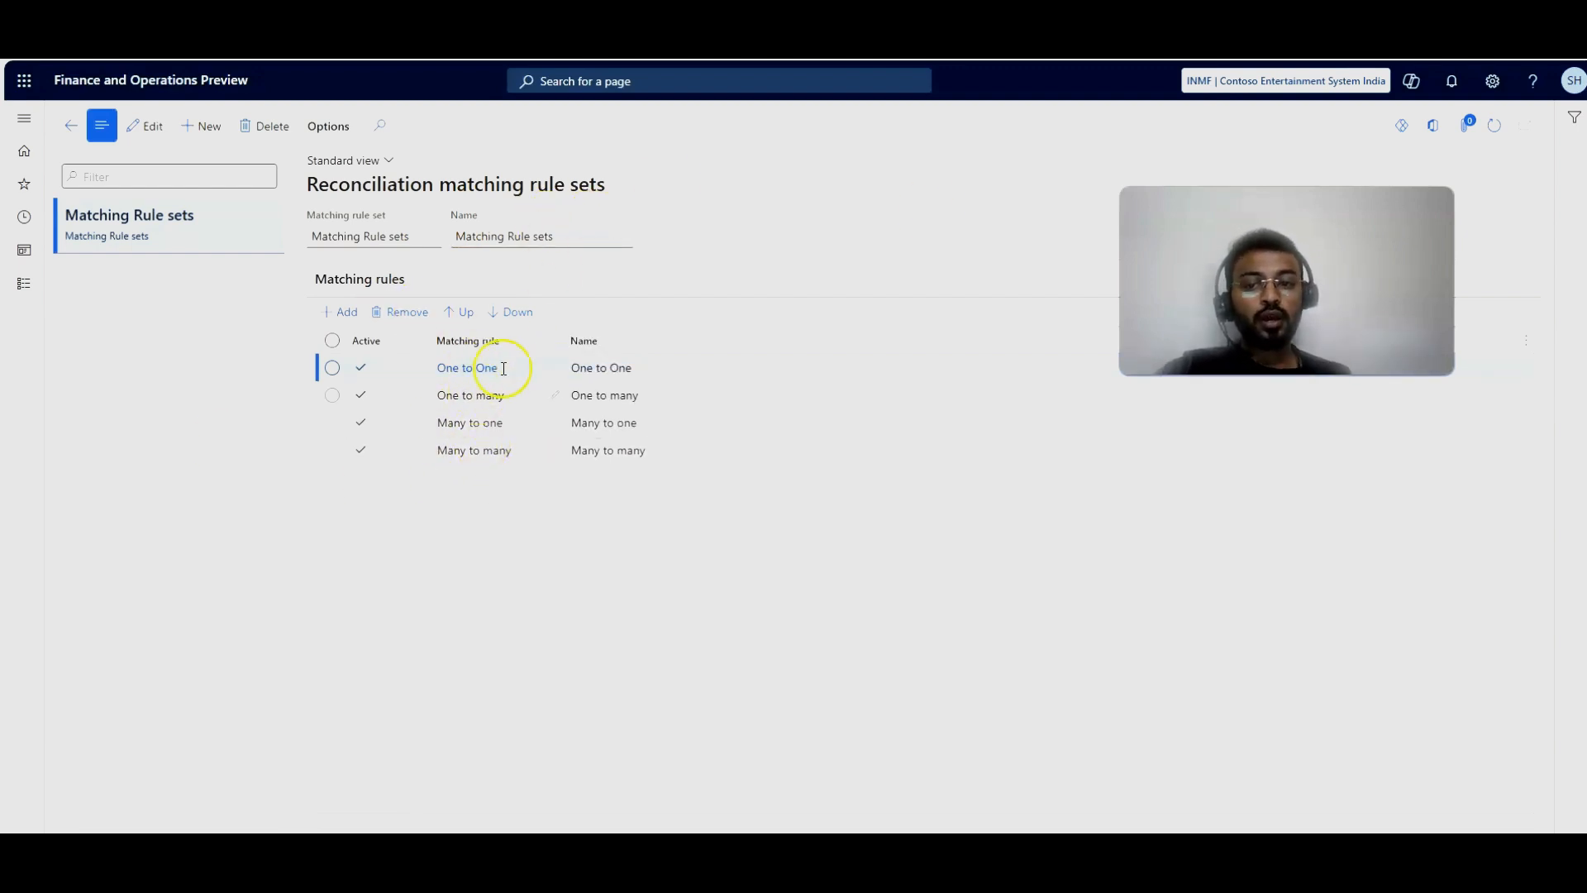
{"action": "left_click", "coordinate": [148, 127]}
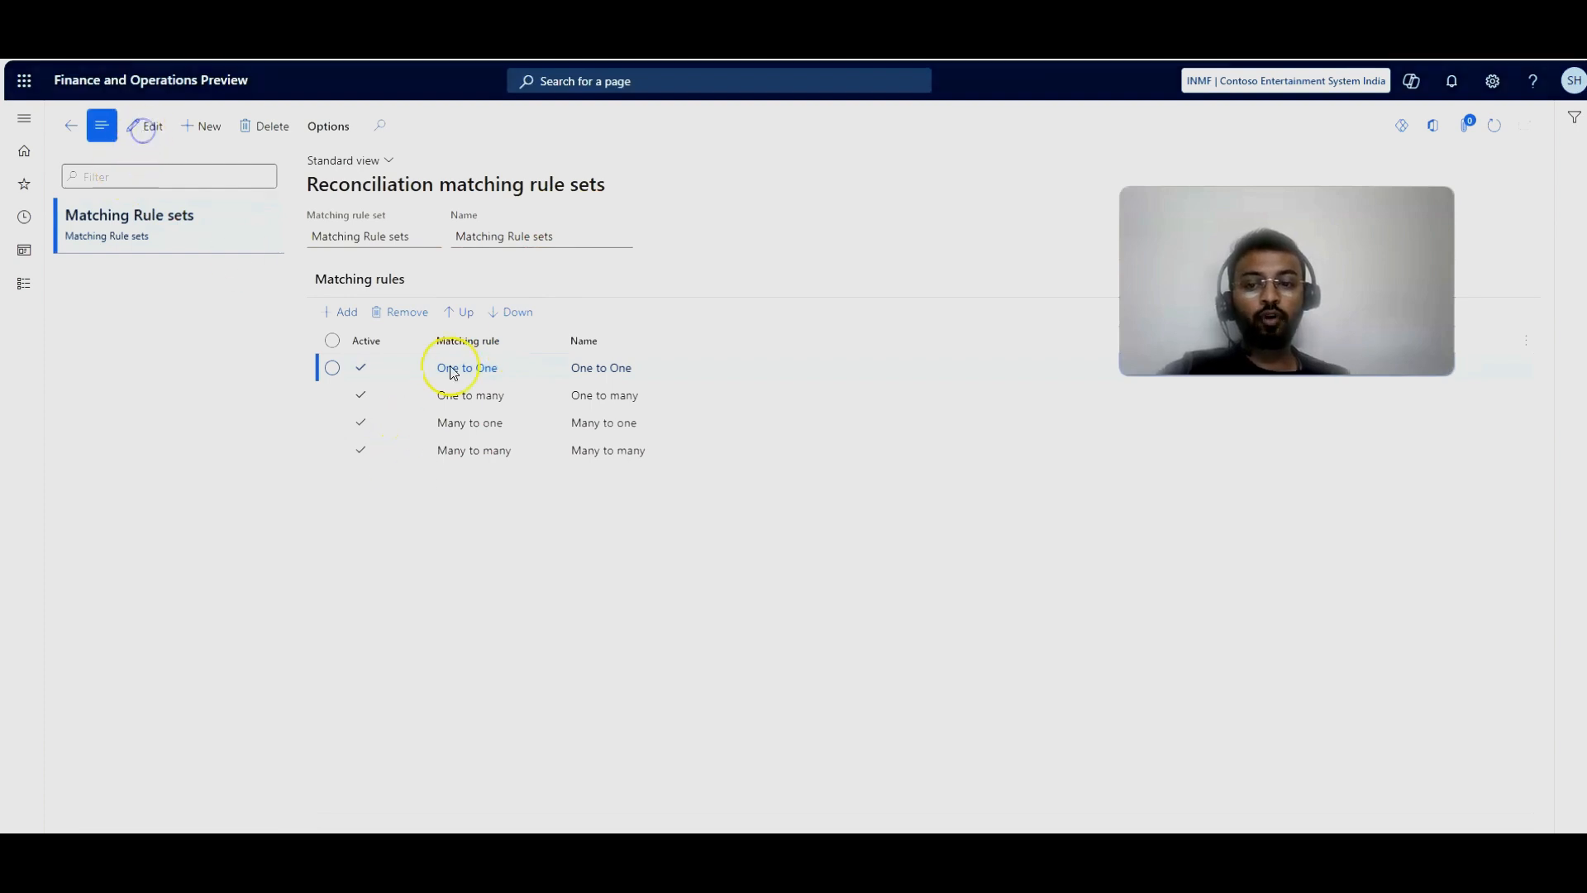
{"action": "left_click", "coordinate": [523, 418]}
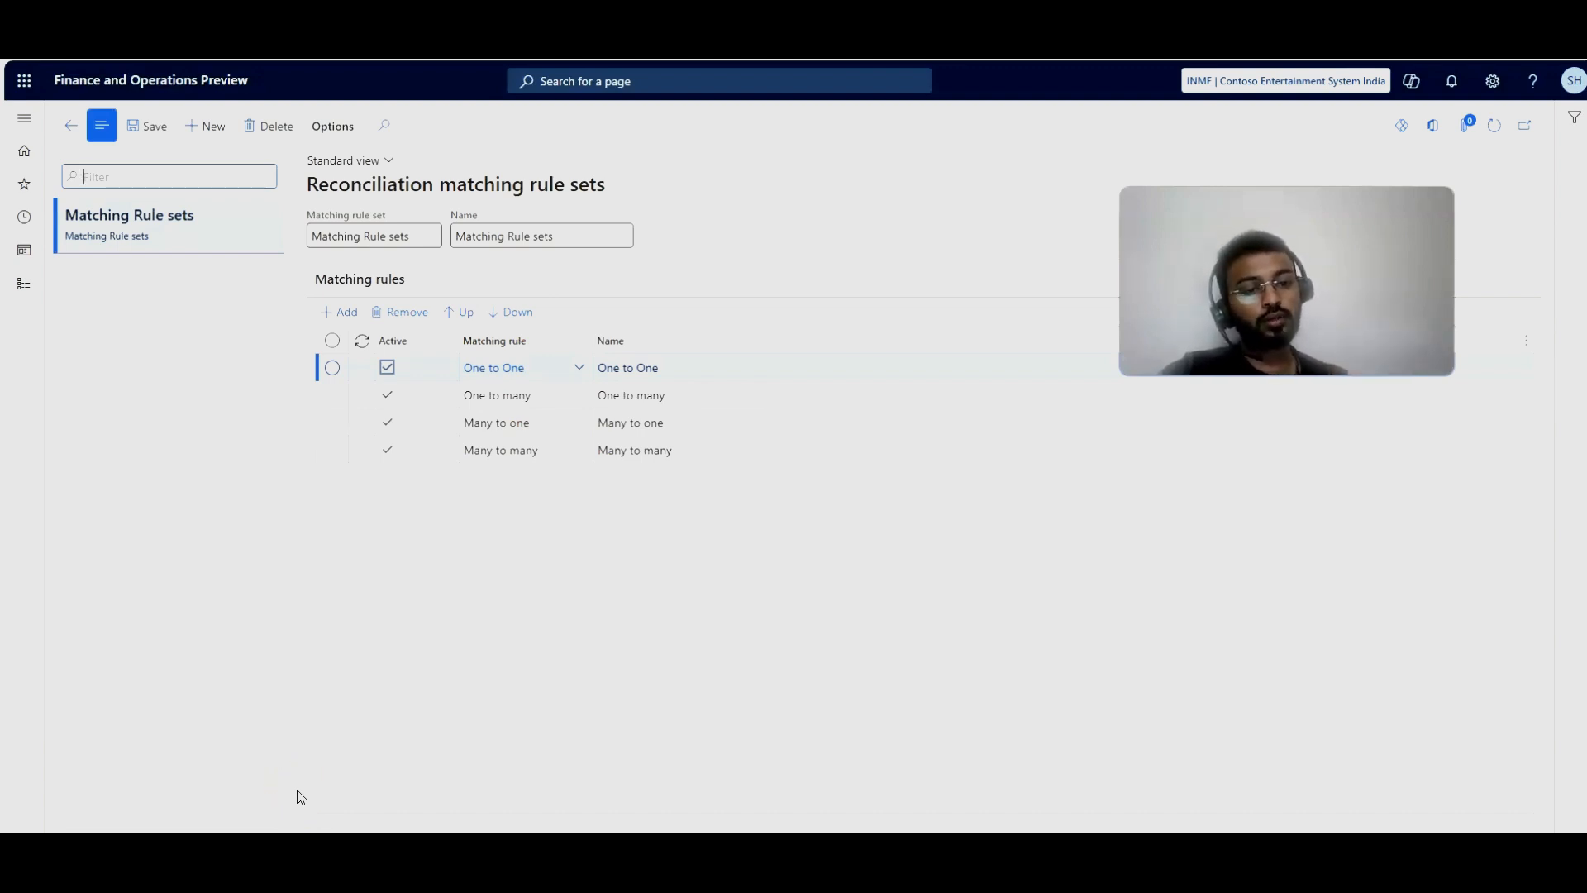
{"action": "left_click", "coordinate": [159, 132]}
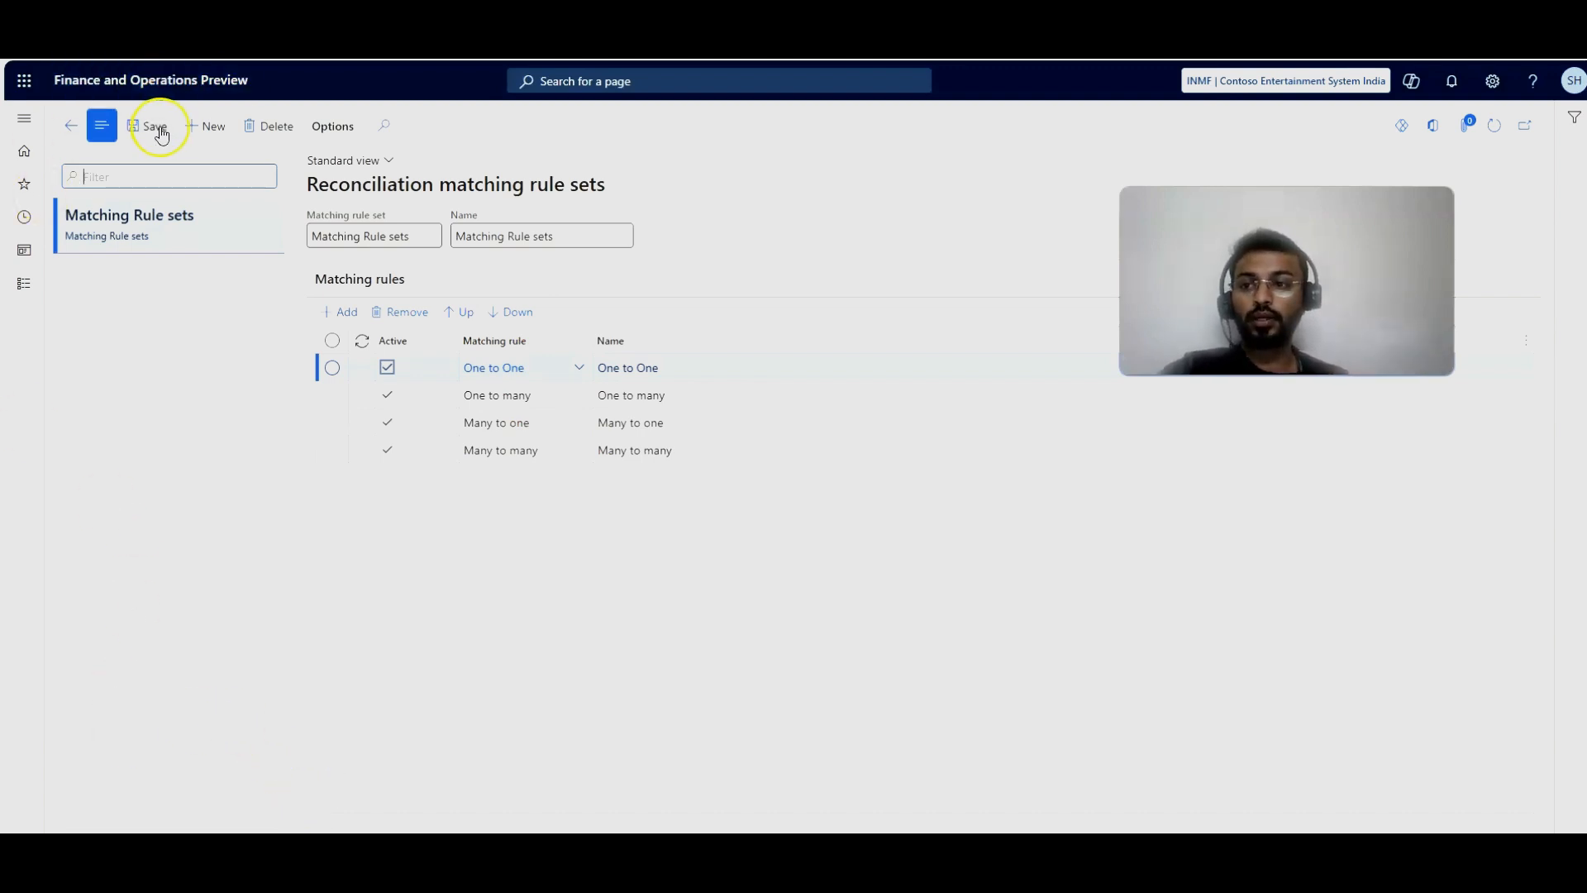
Step: Go to the bank accounts in Cash and bank management and open the bank statements of ICICI-0097
{"action": "left_click", "coordinate": [27, 283]}
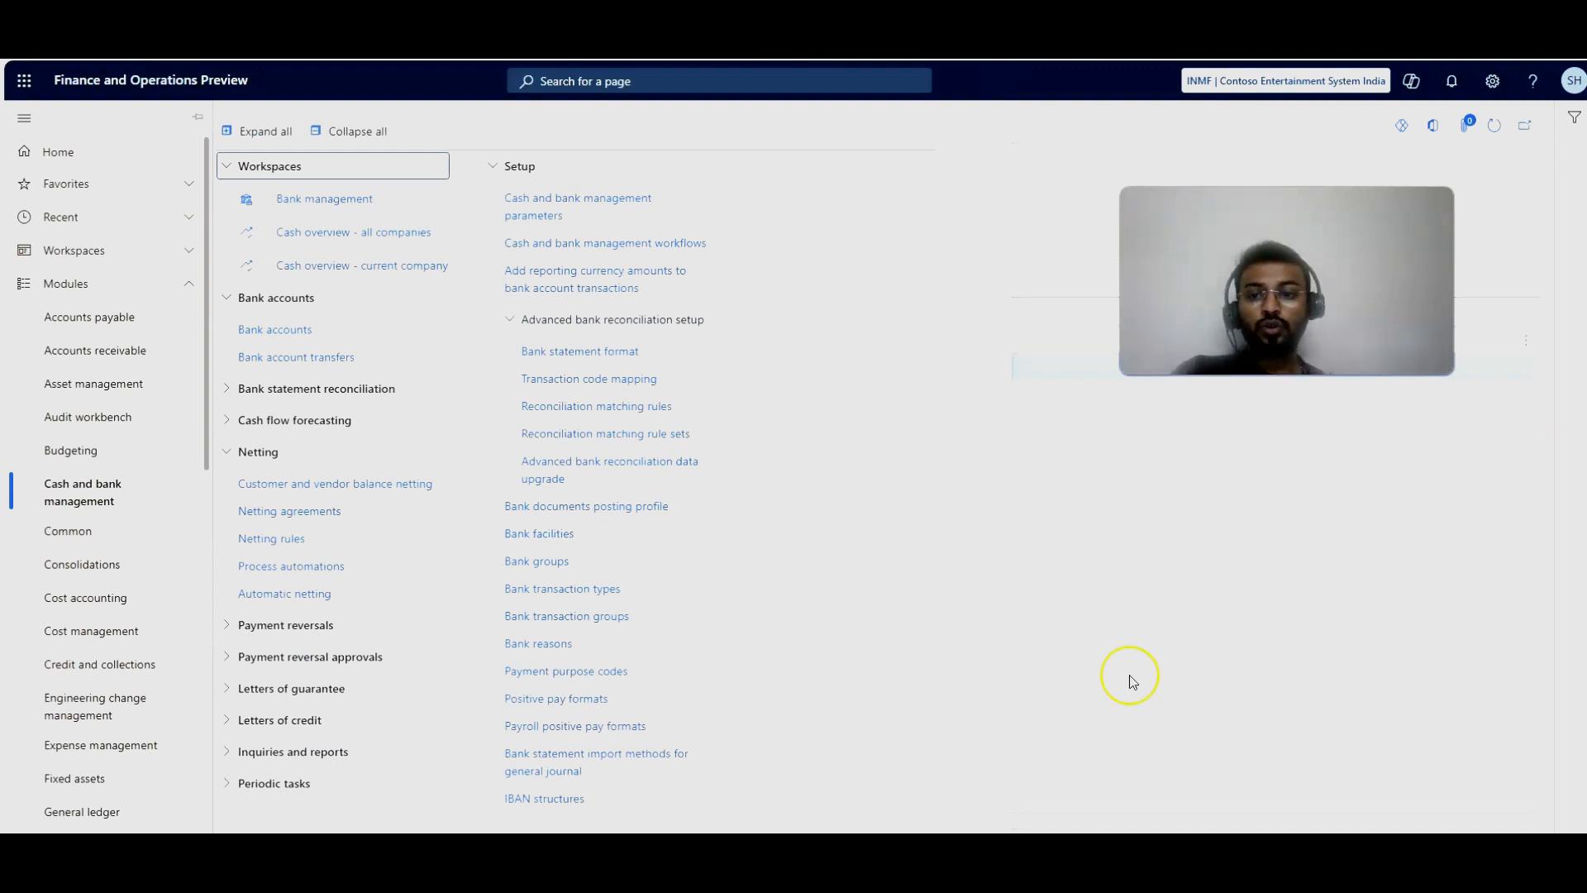
{"action": "left_click", "coordinate": [272, 330]}
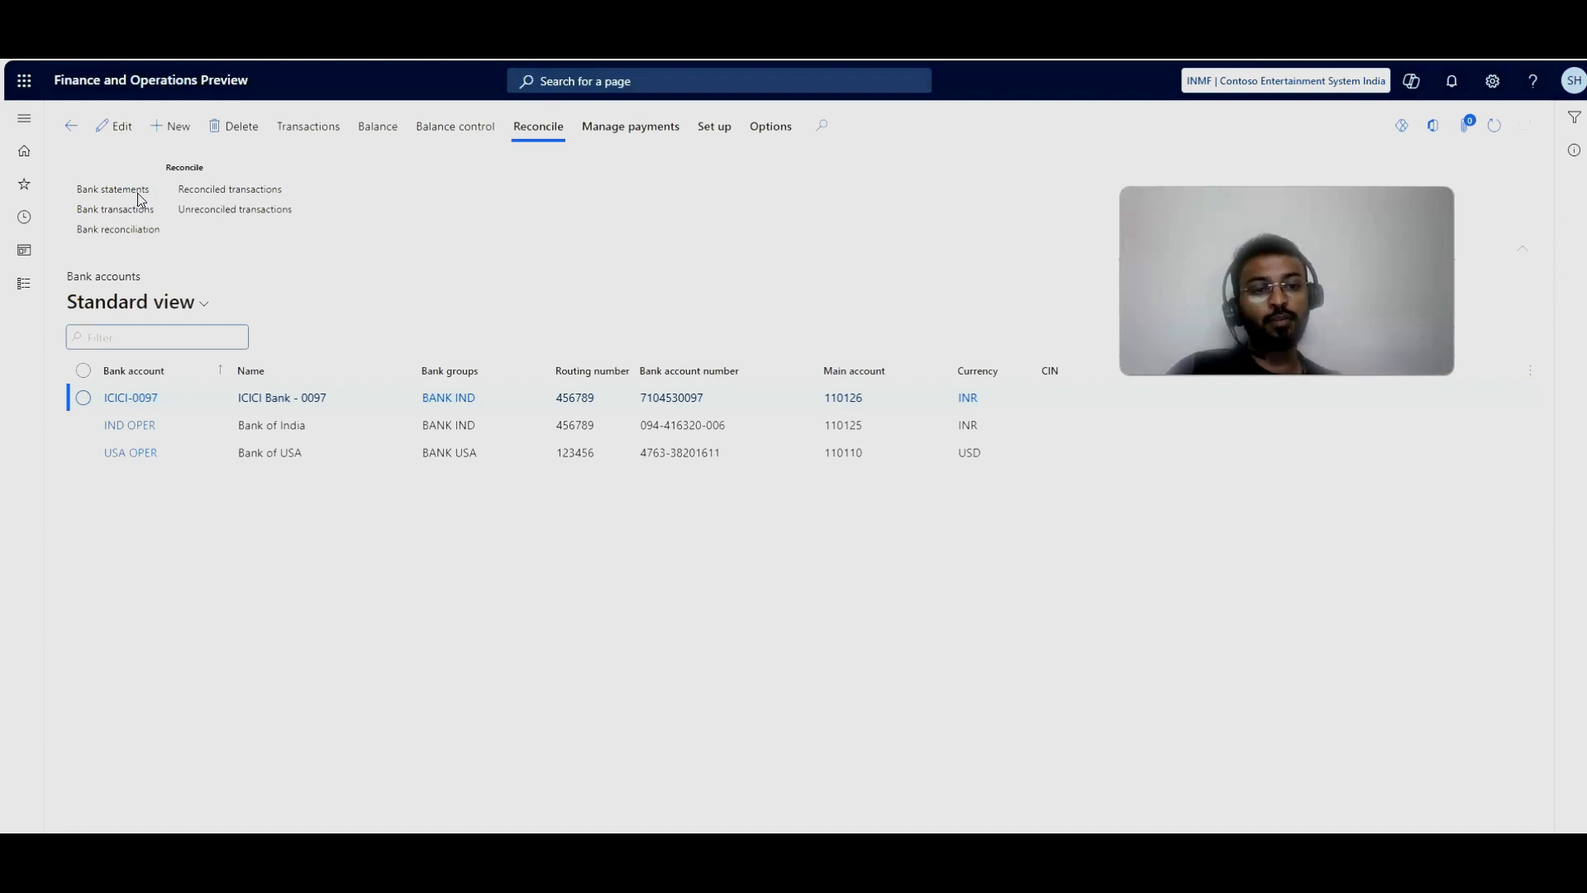
{"action": "left_click", "coordinate": [139, 199]}
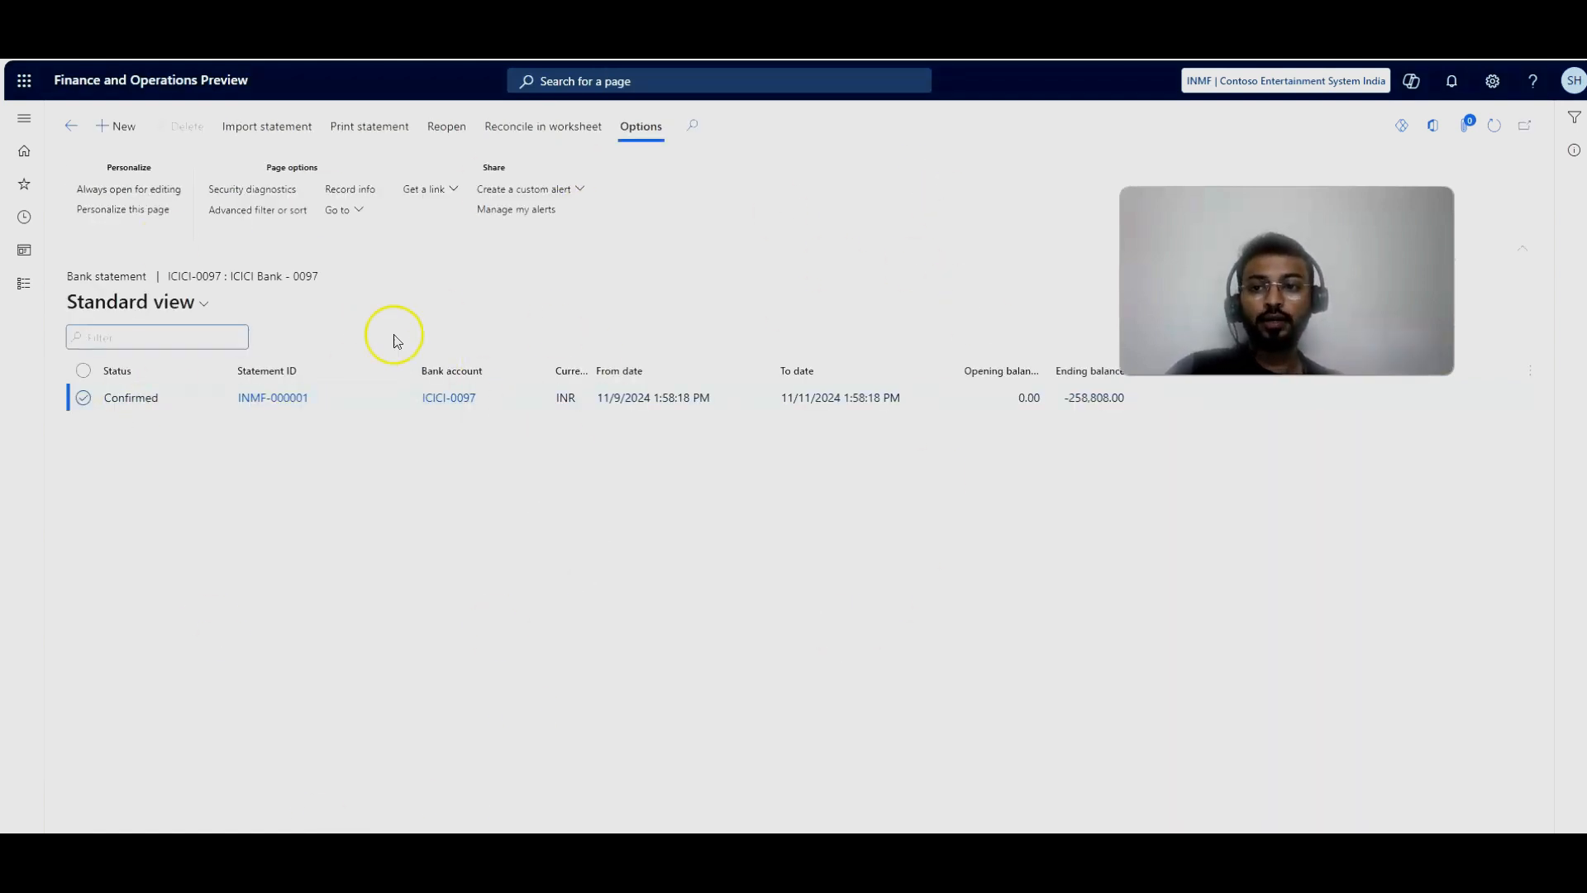
Step: Prepare a bank statement import for ICICI-0097 using the MT940.txt file from the desktop, and cancel it
{"action": "left_click", "coordinate": [266, 125]}
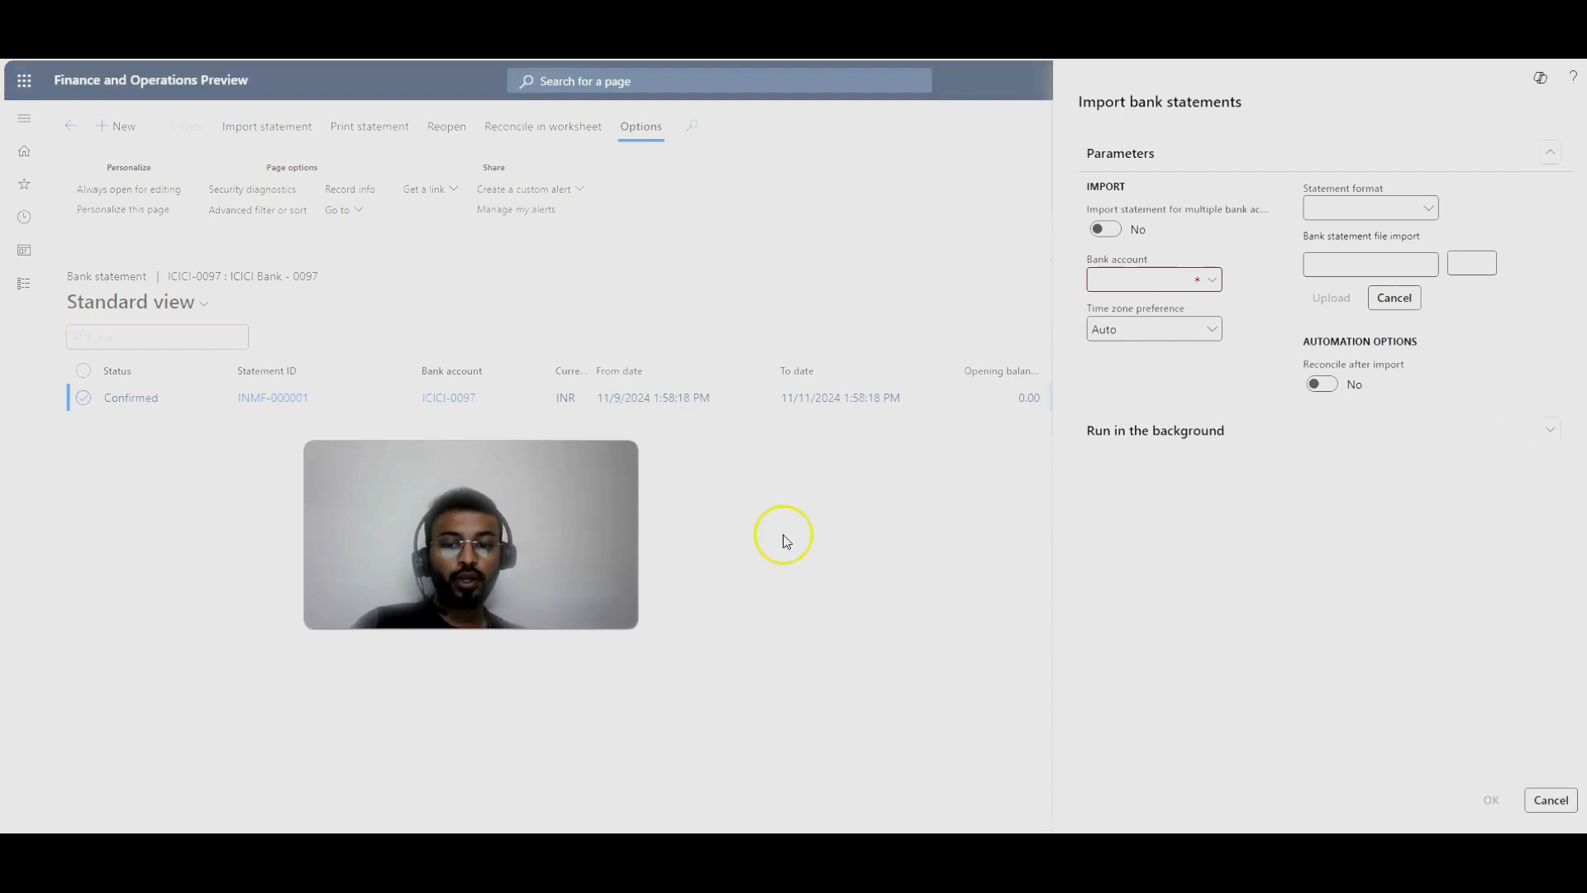
{"action": "left_click", "coordinate": [1210, 281]}
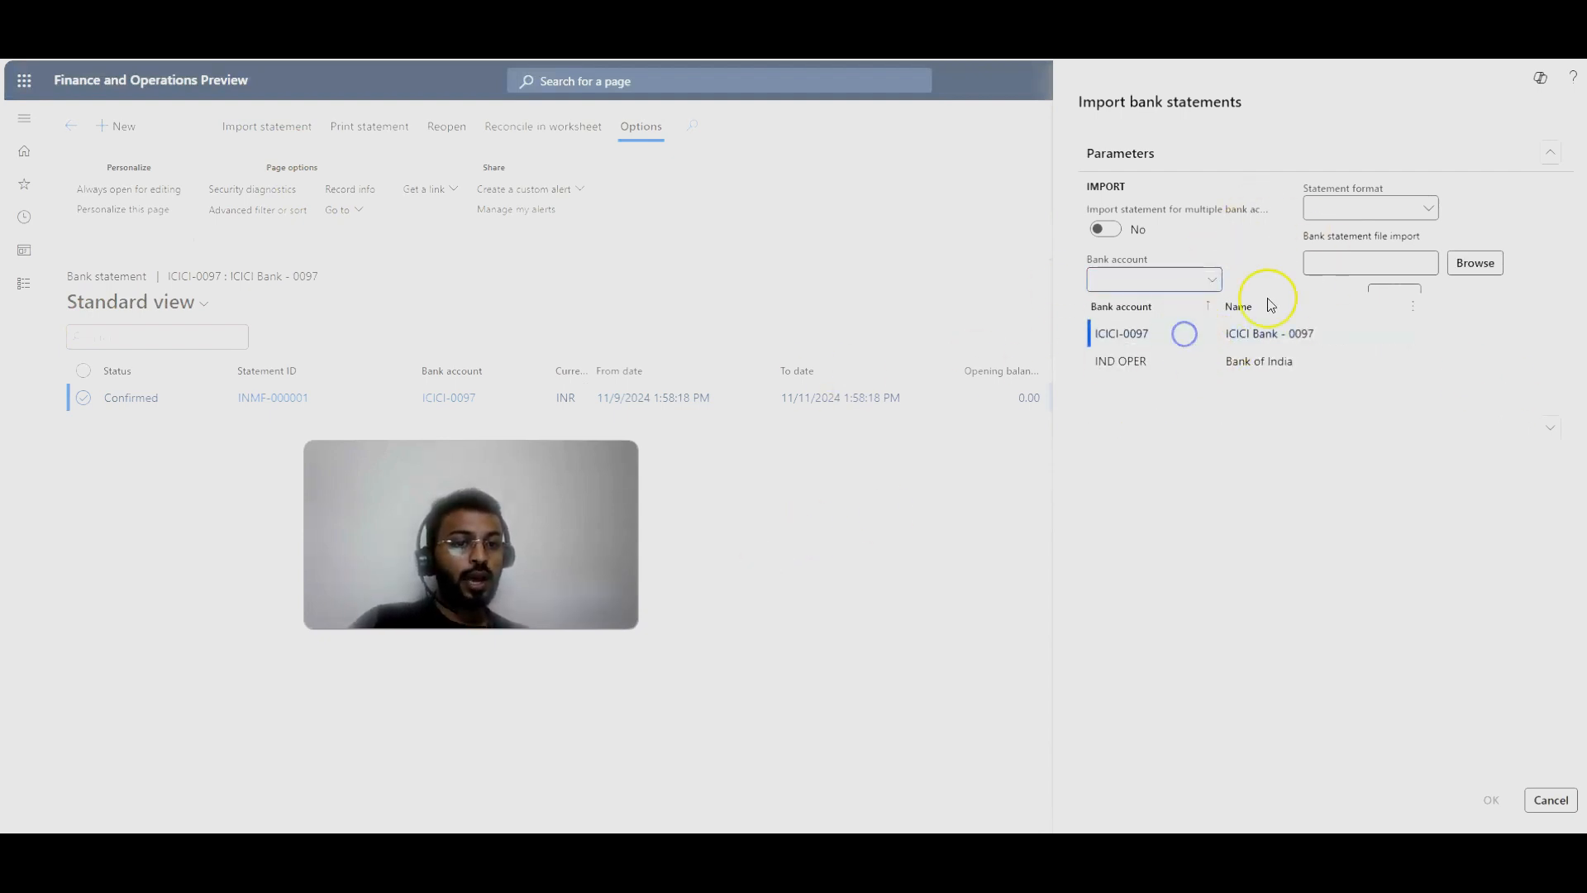
{"action": "left_click", "coordinate": [1184, 333]}
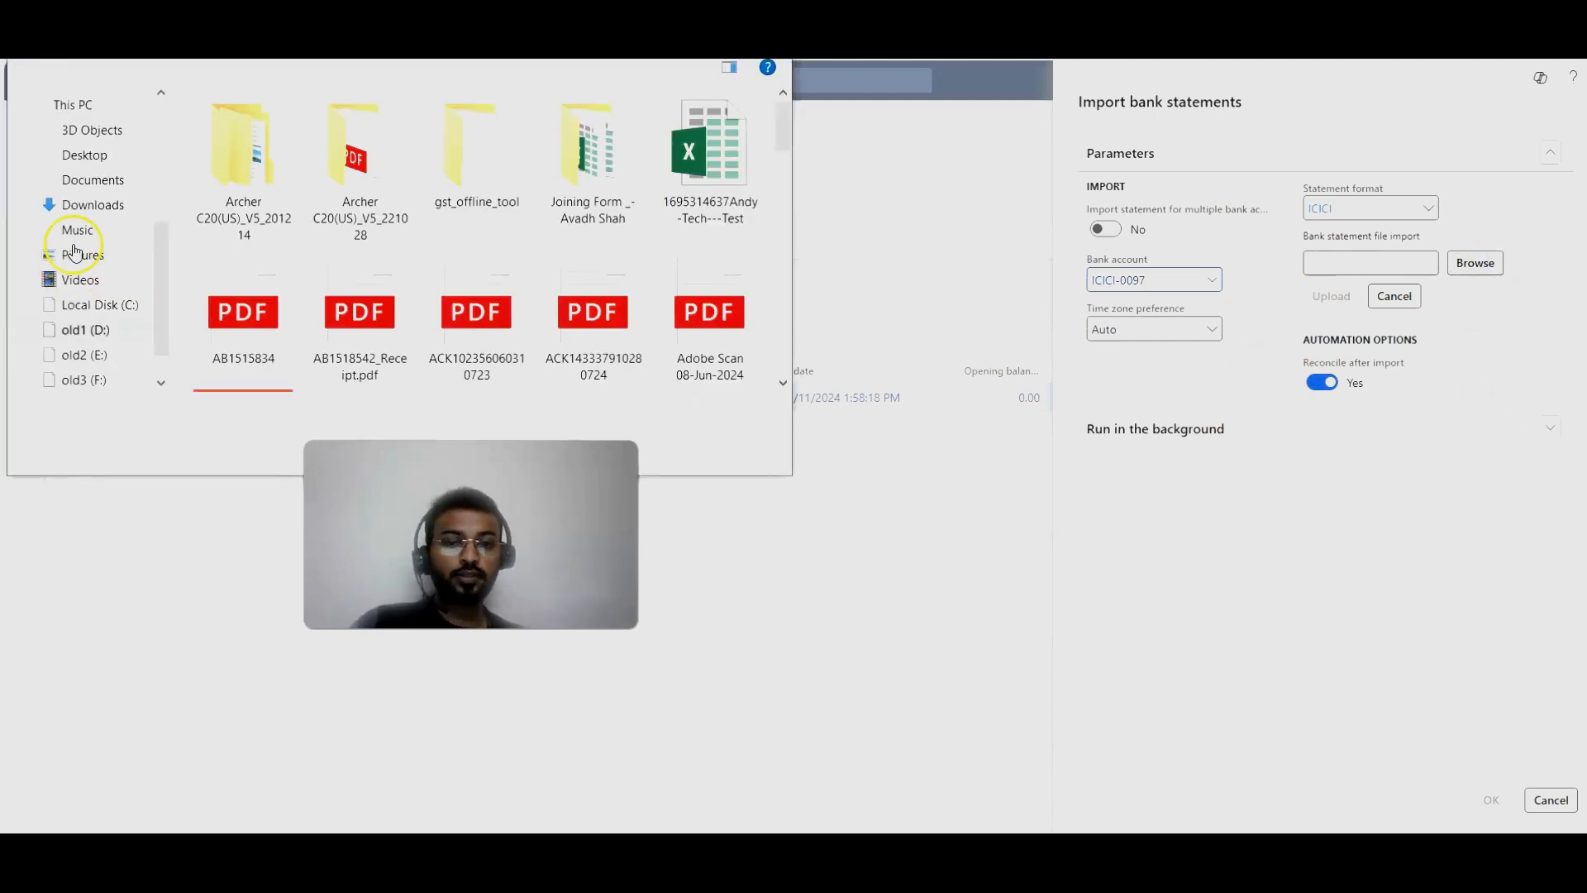
{"action": "scroll", "coordinate": [75, 291], "scroll_direction": "up", "scroll_amount": 3}
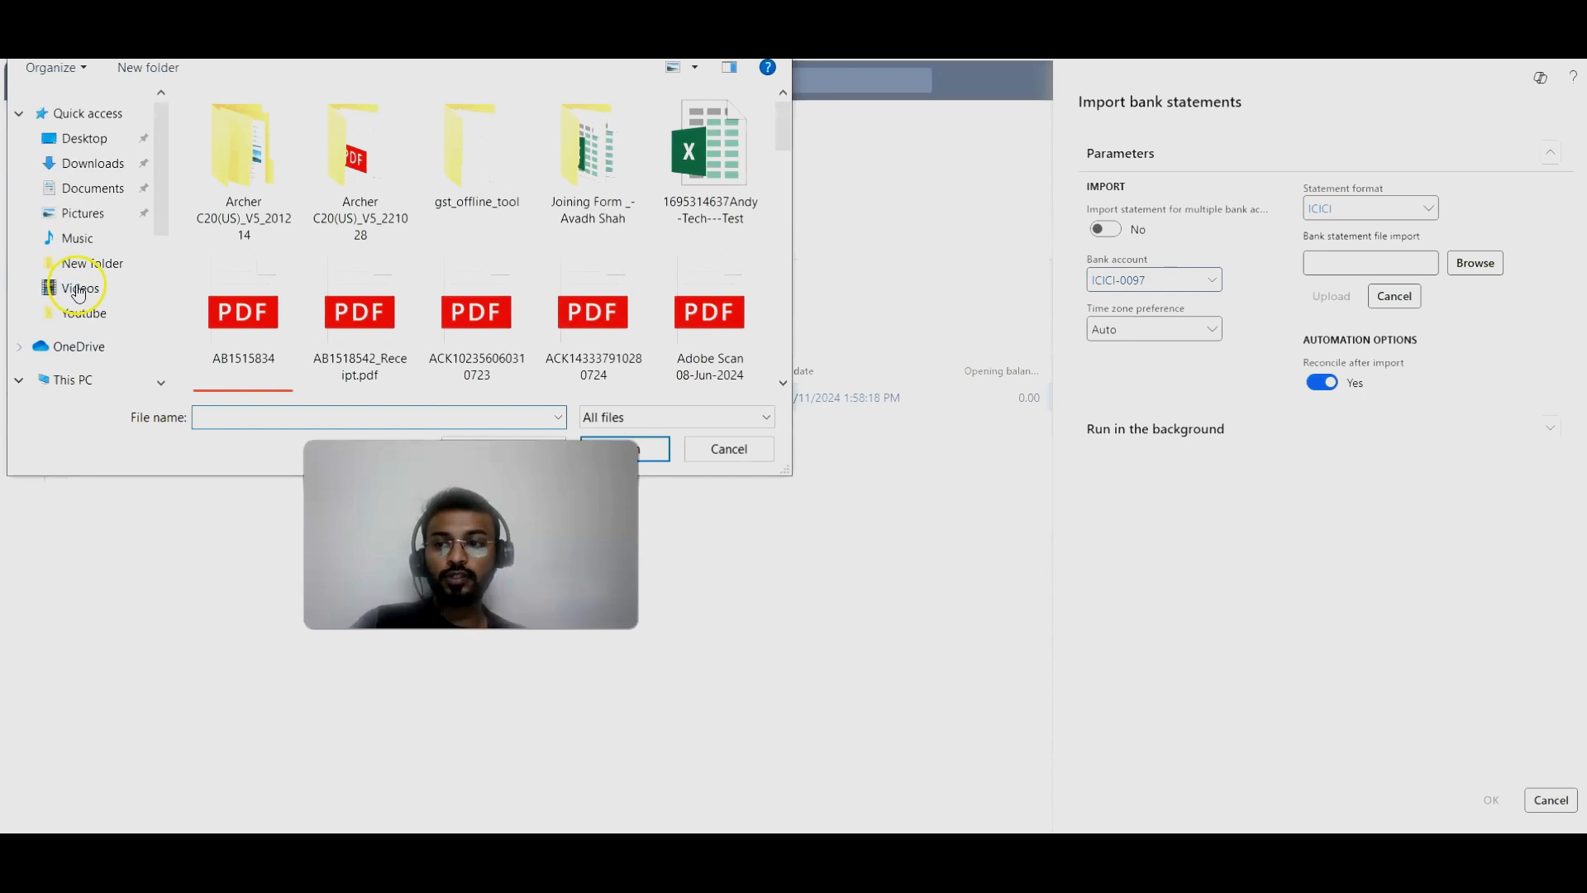
{"action": "left_click", "coordinate": [93, 138]}
{"action": "left_click", "coordinate": [366, 207]}
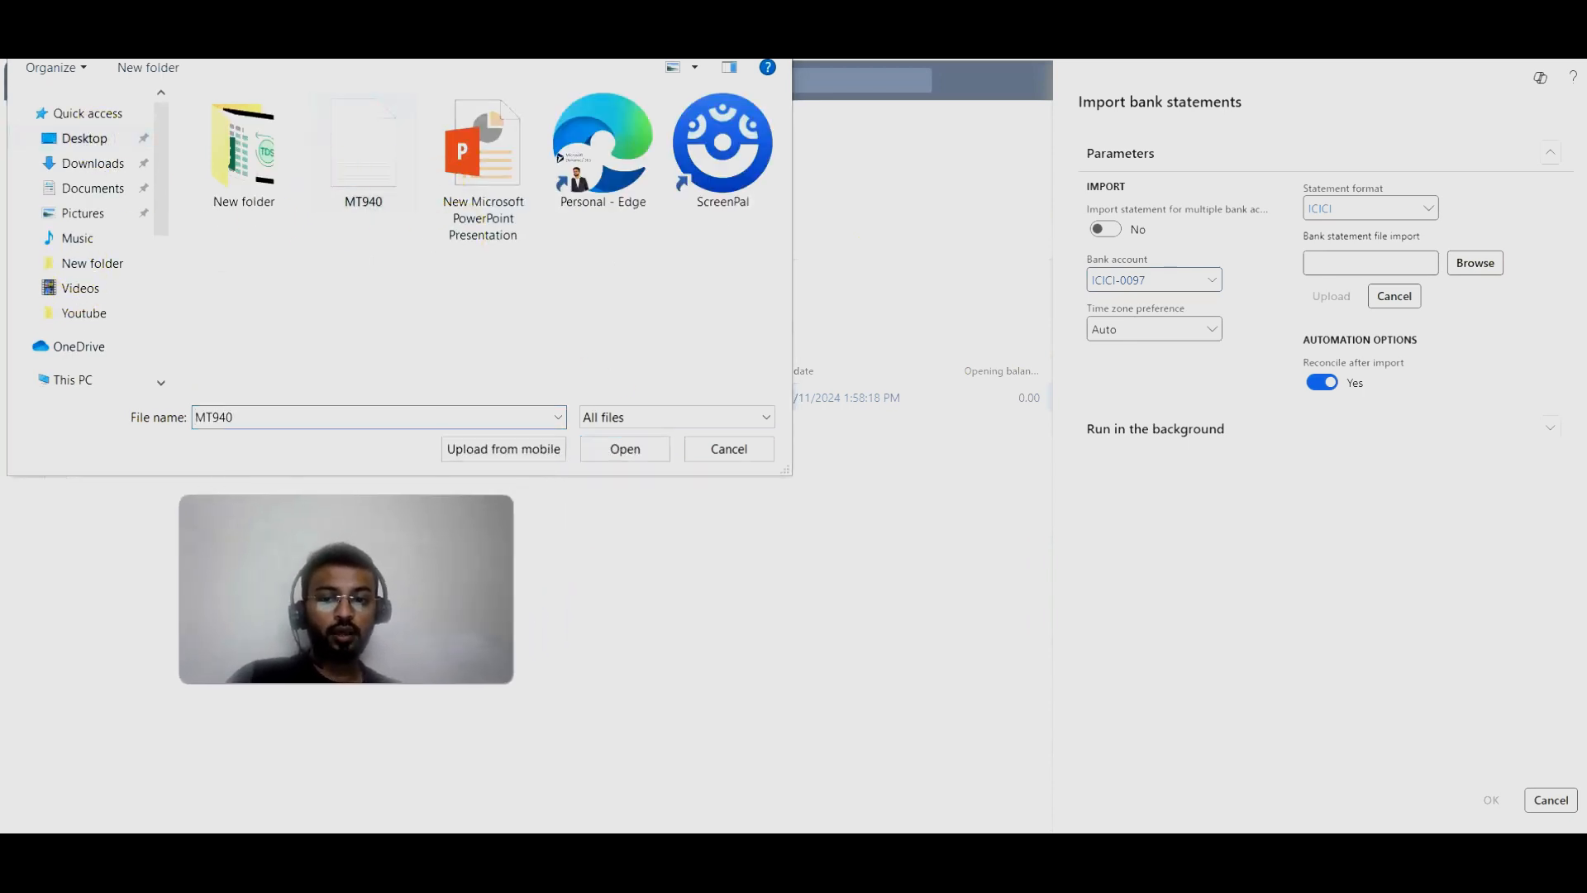
{"action": "left_click", "coordinate": [629, 451]}
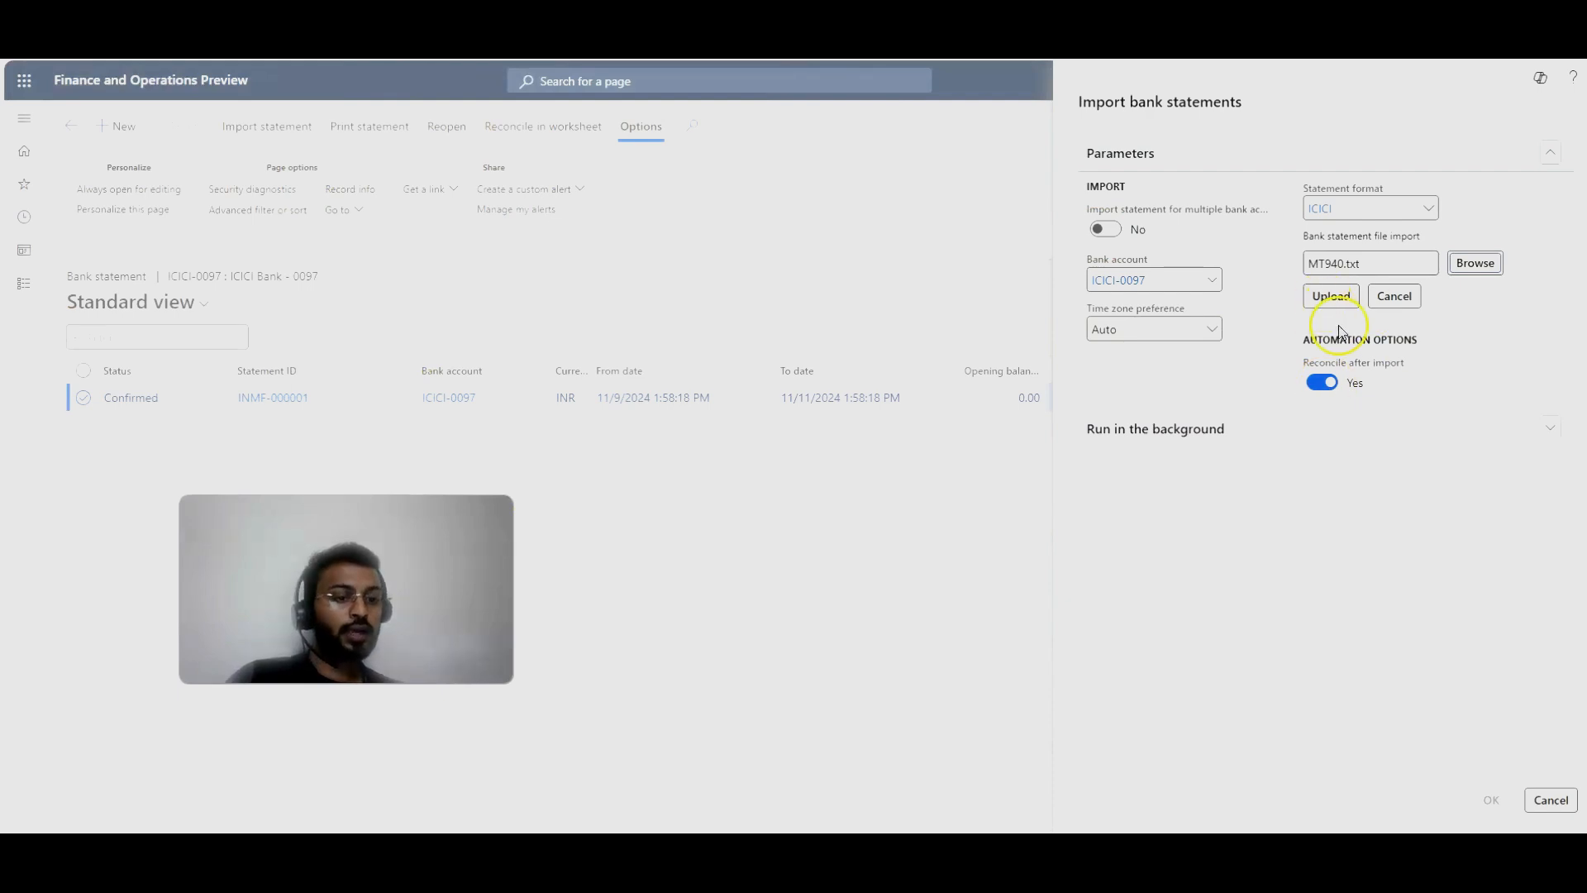
{"action": "left_click", "coordinate": [1558, 795]}
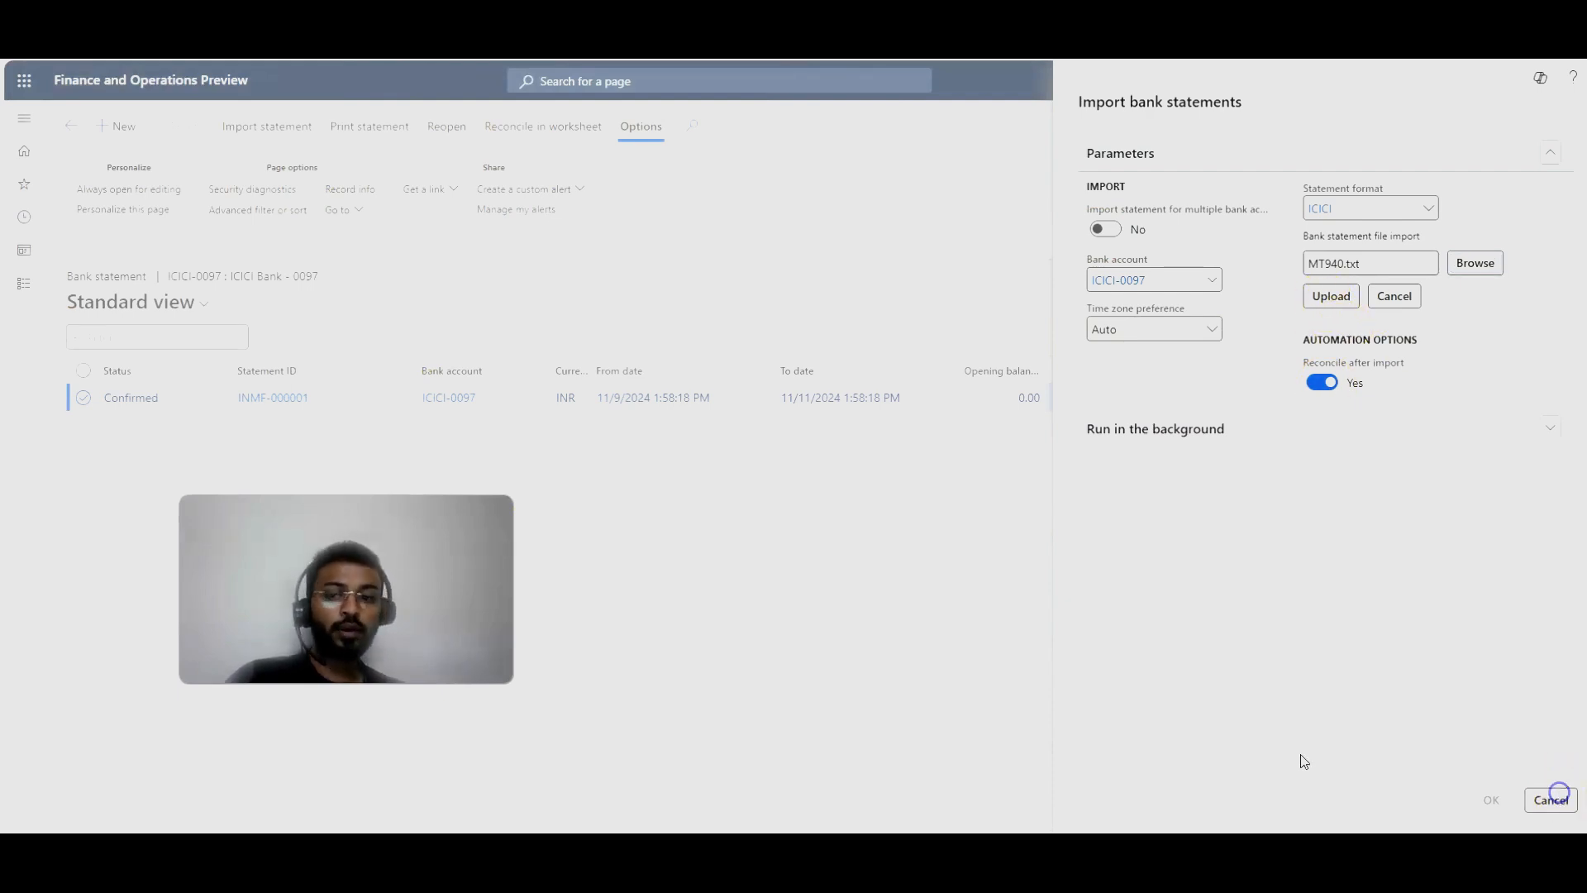
Step: Open the MT940 file from the desktop in Notepad, examine its header, transaction and closing balance lines, and close it
{"action": "key", "text": "super+d"}
{"action": "double_click", "coordinate": [50, 673]}
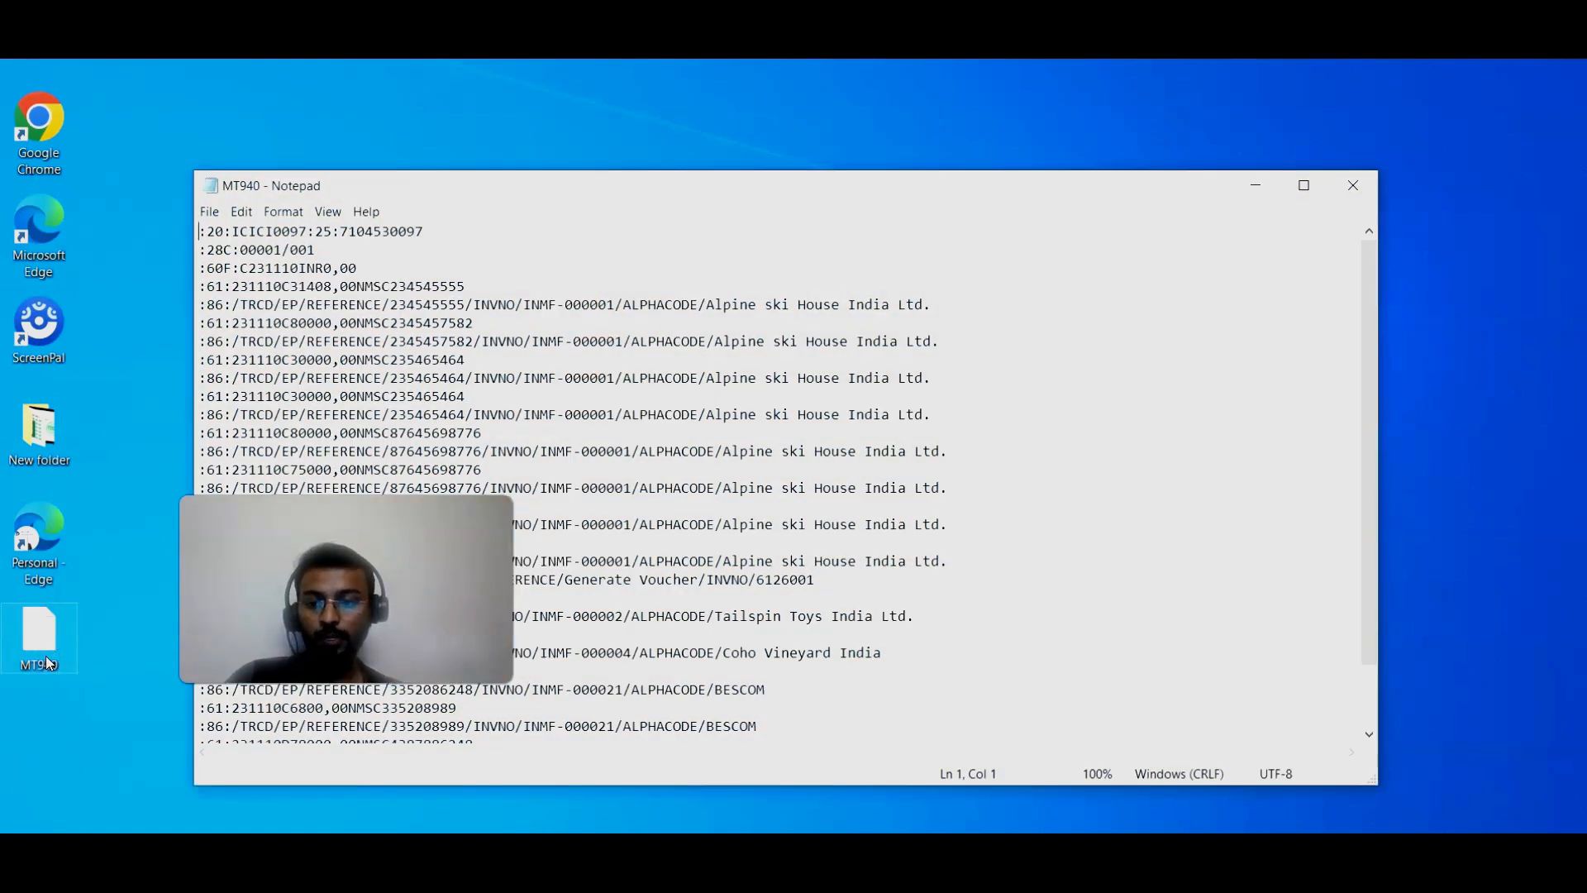
{"action": "scroll", "coordinate": [439, 444], "scroll_direction": "down", "scroll_amount": 2}
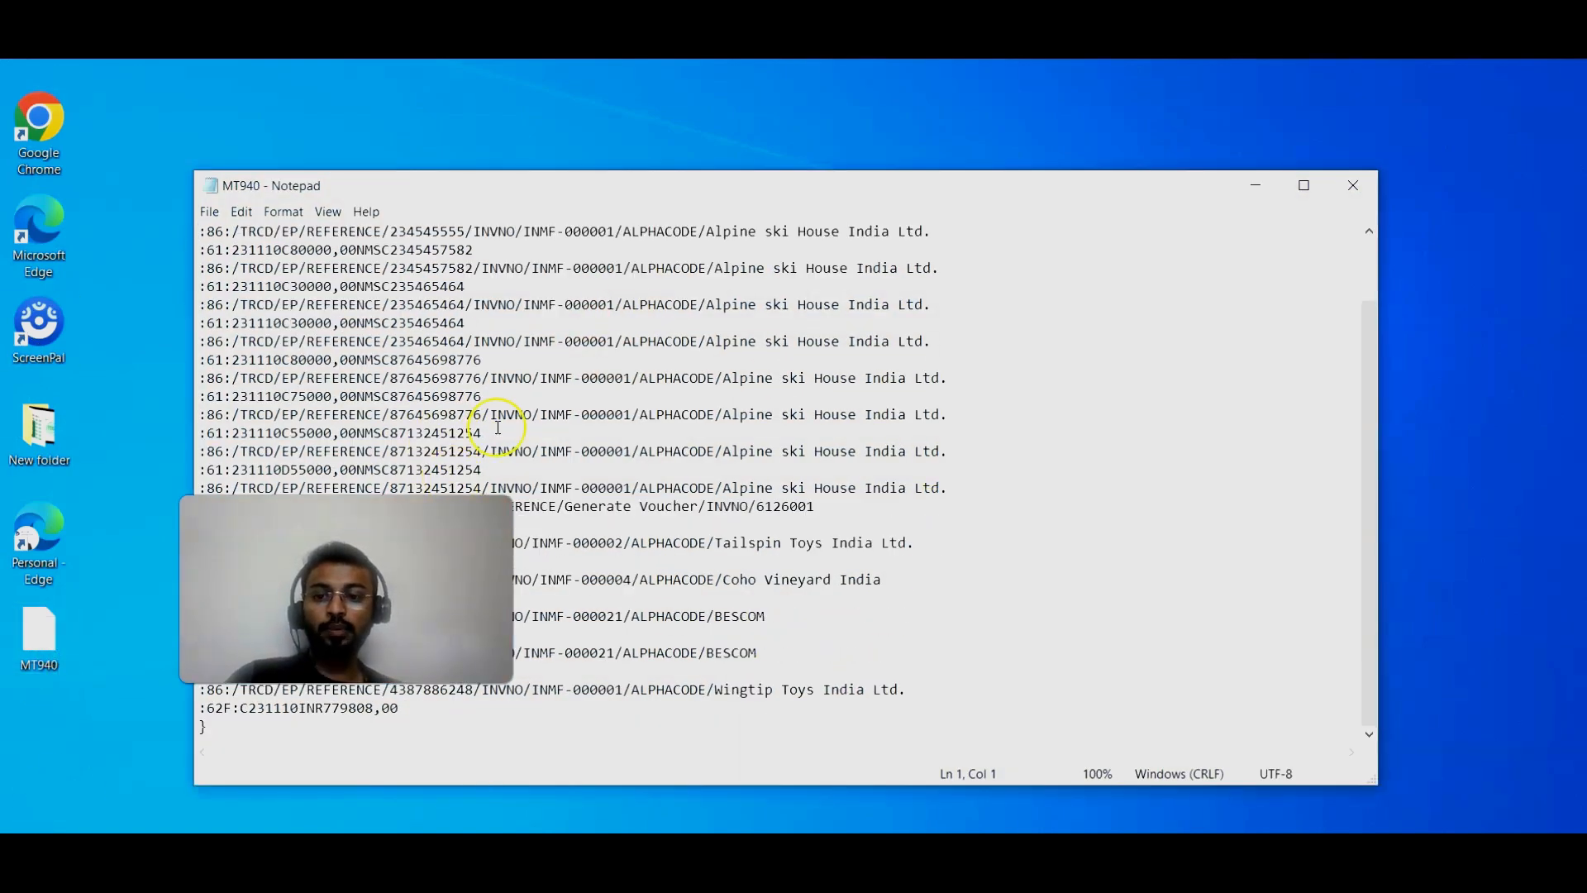
{"action": "scroll", "coordinate": [357, 539], "scroll_direction": "up", "scroll_amount": 2}
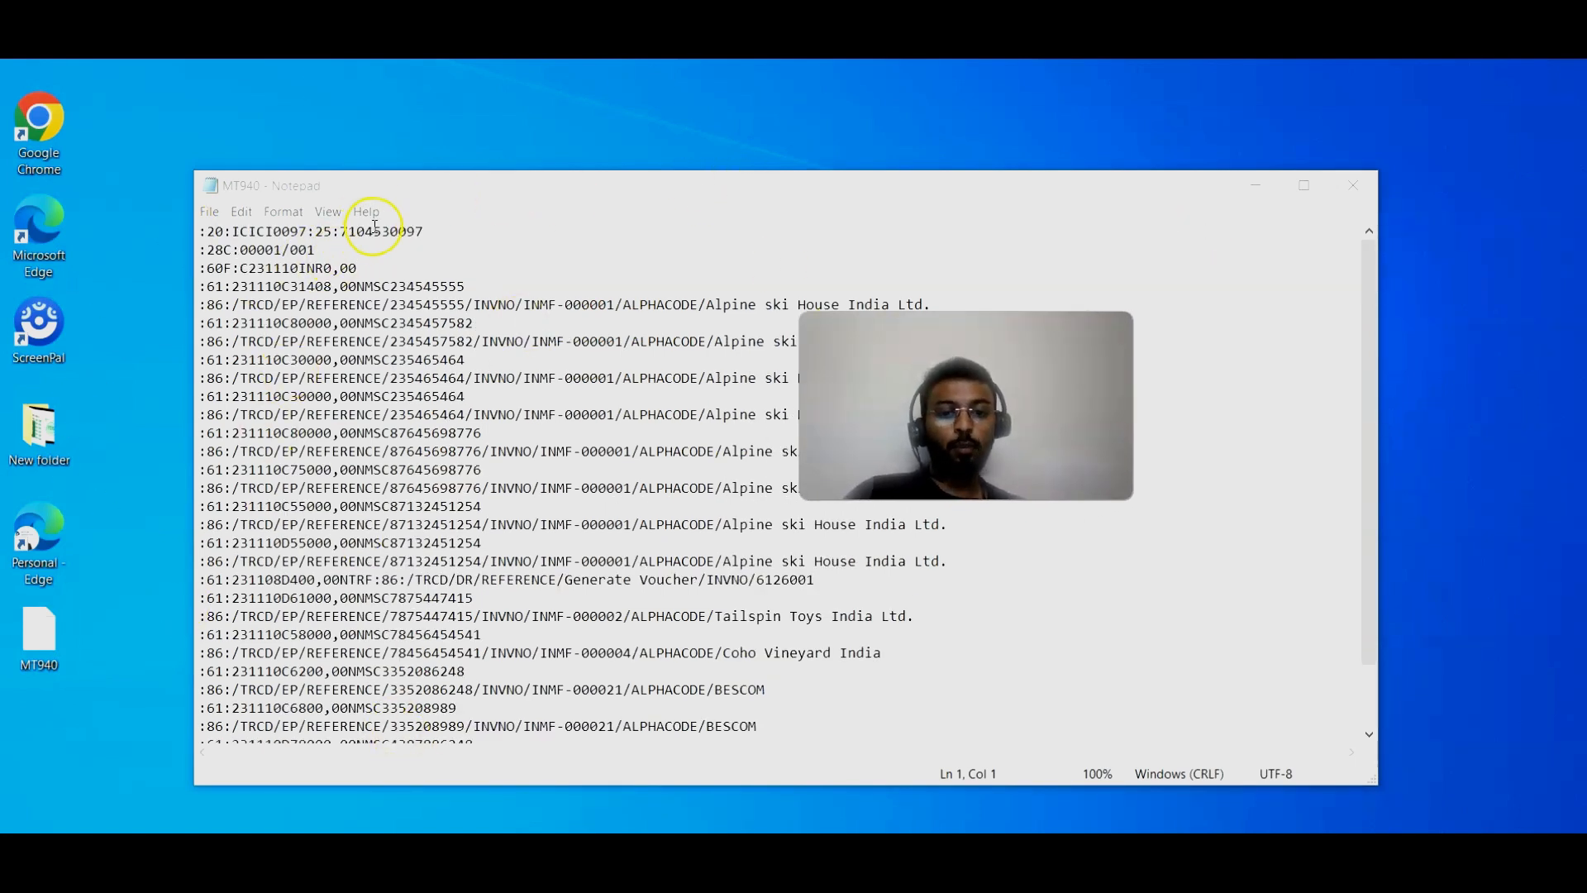
{"action": "scroll", "coordinate": [375, 225], "scroll_direction": "down", "scroll_amount": 2}
{"action": "scroll", "coordinate": [375, 248], "scroll_direction": "up", "scroll_amount": 2}
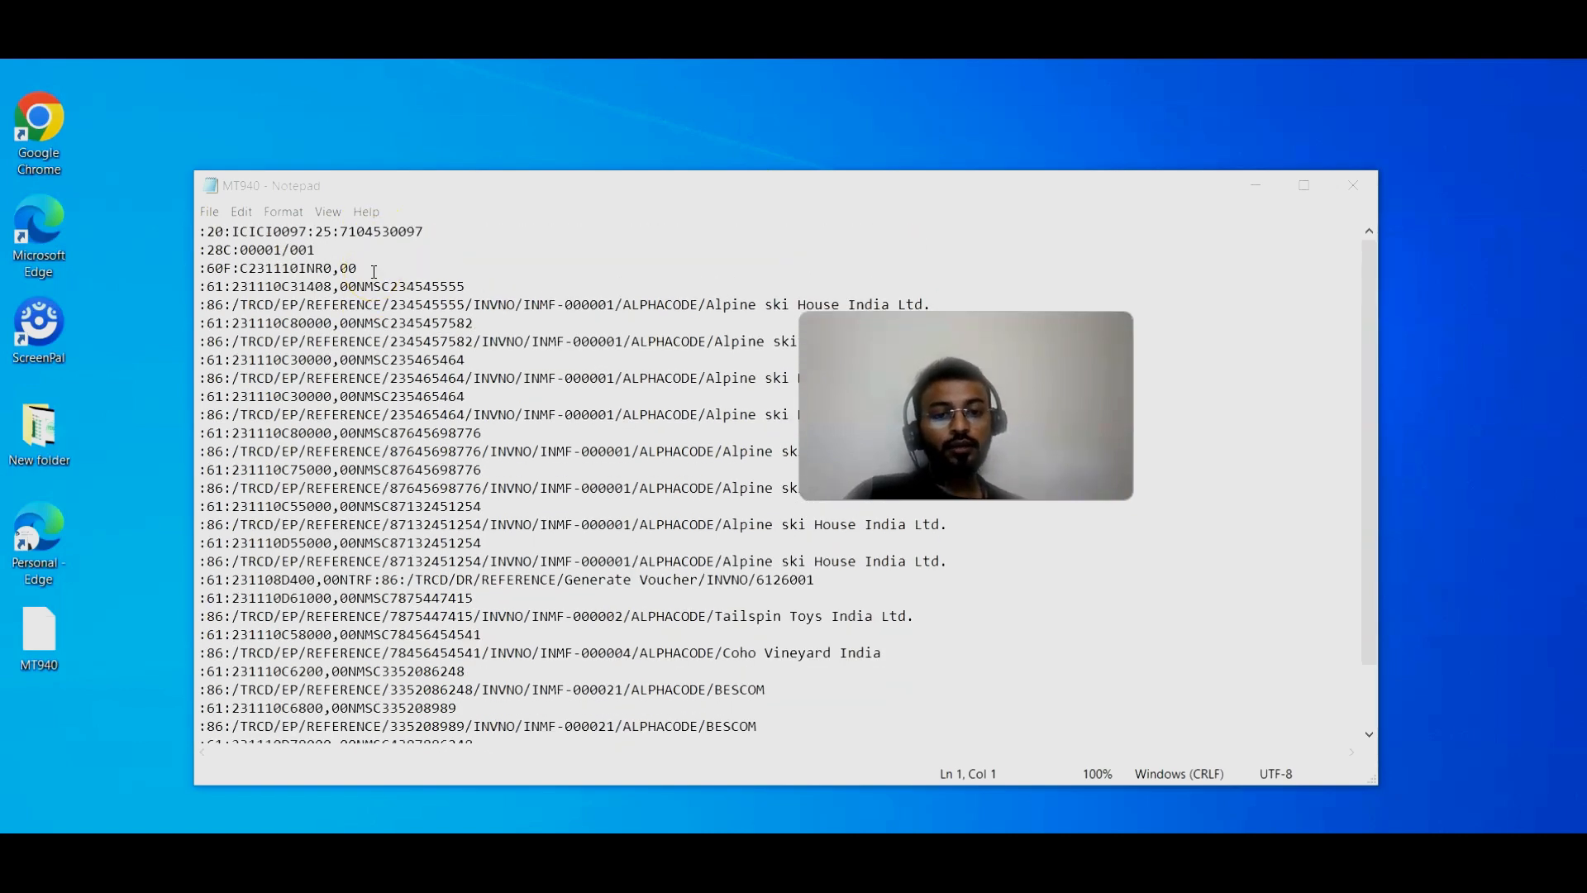
{"action": "scroll", "coordinate": [375, 271], "scroll_direction": "down", "scroll_amount": 2}
{"action": "scroll", "coordinate": [375, 272], "scroll_direction": "up", "scroll_amount": 2}
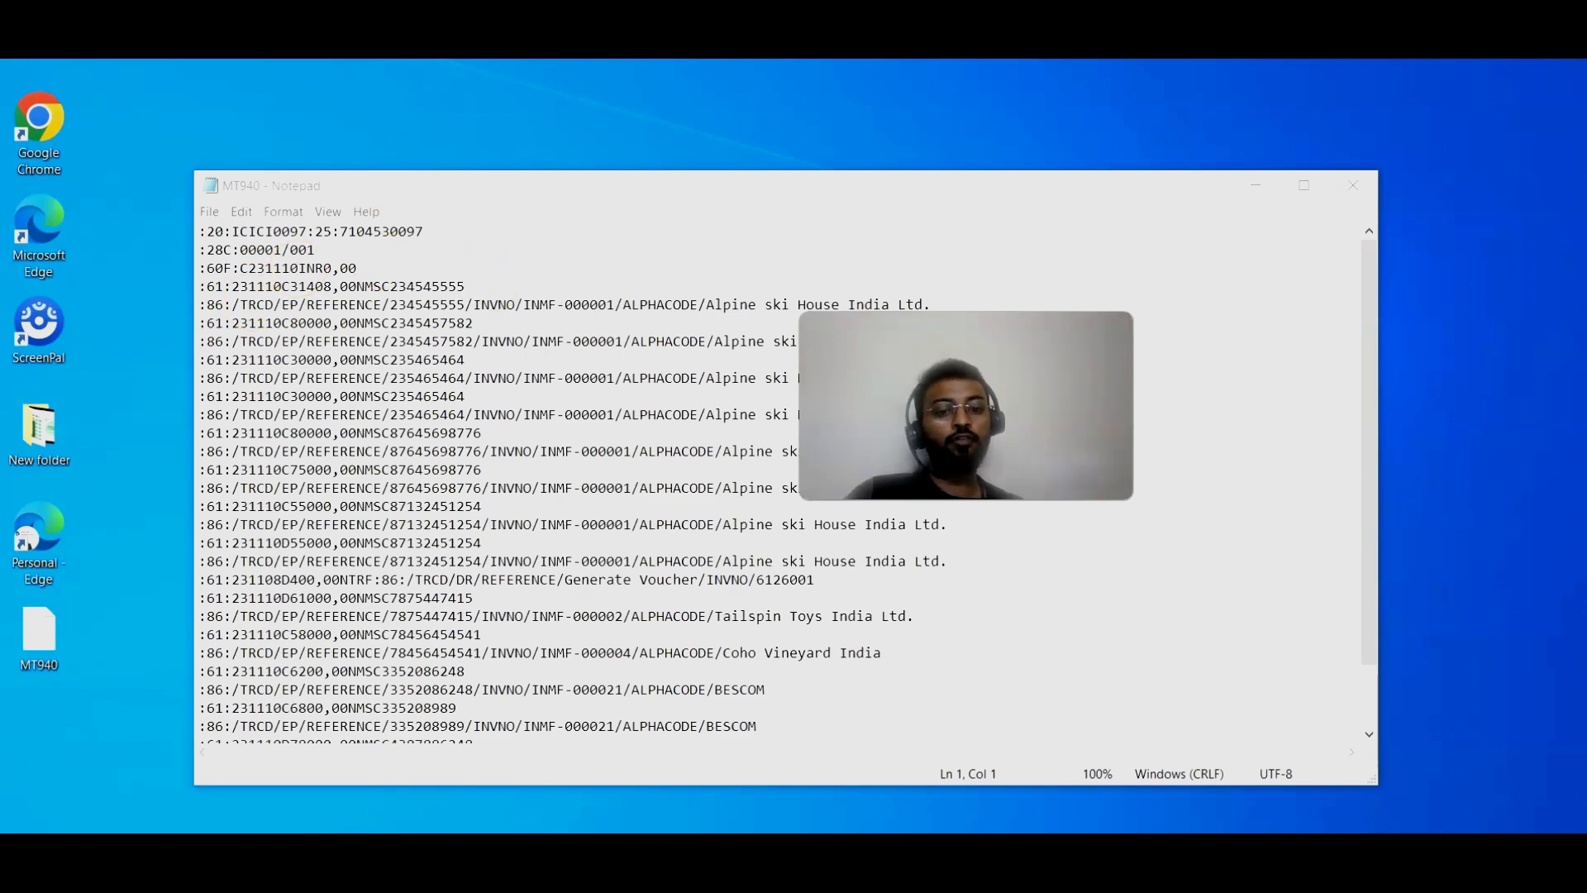
{"action": "scroll", "coordinate": [245, 286], "scroll_direction": "down", "scroll_amount": 2}
{"action": "scroll", "coordinate": [603, 524], "scroll_direction": "up", "scroll_amount": 2}
{"action": "scroll", "coordinate": [697, 470], "scroll_direction": "down", "scroll_amount": 2}
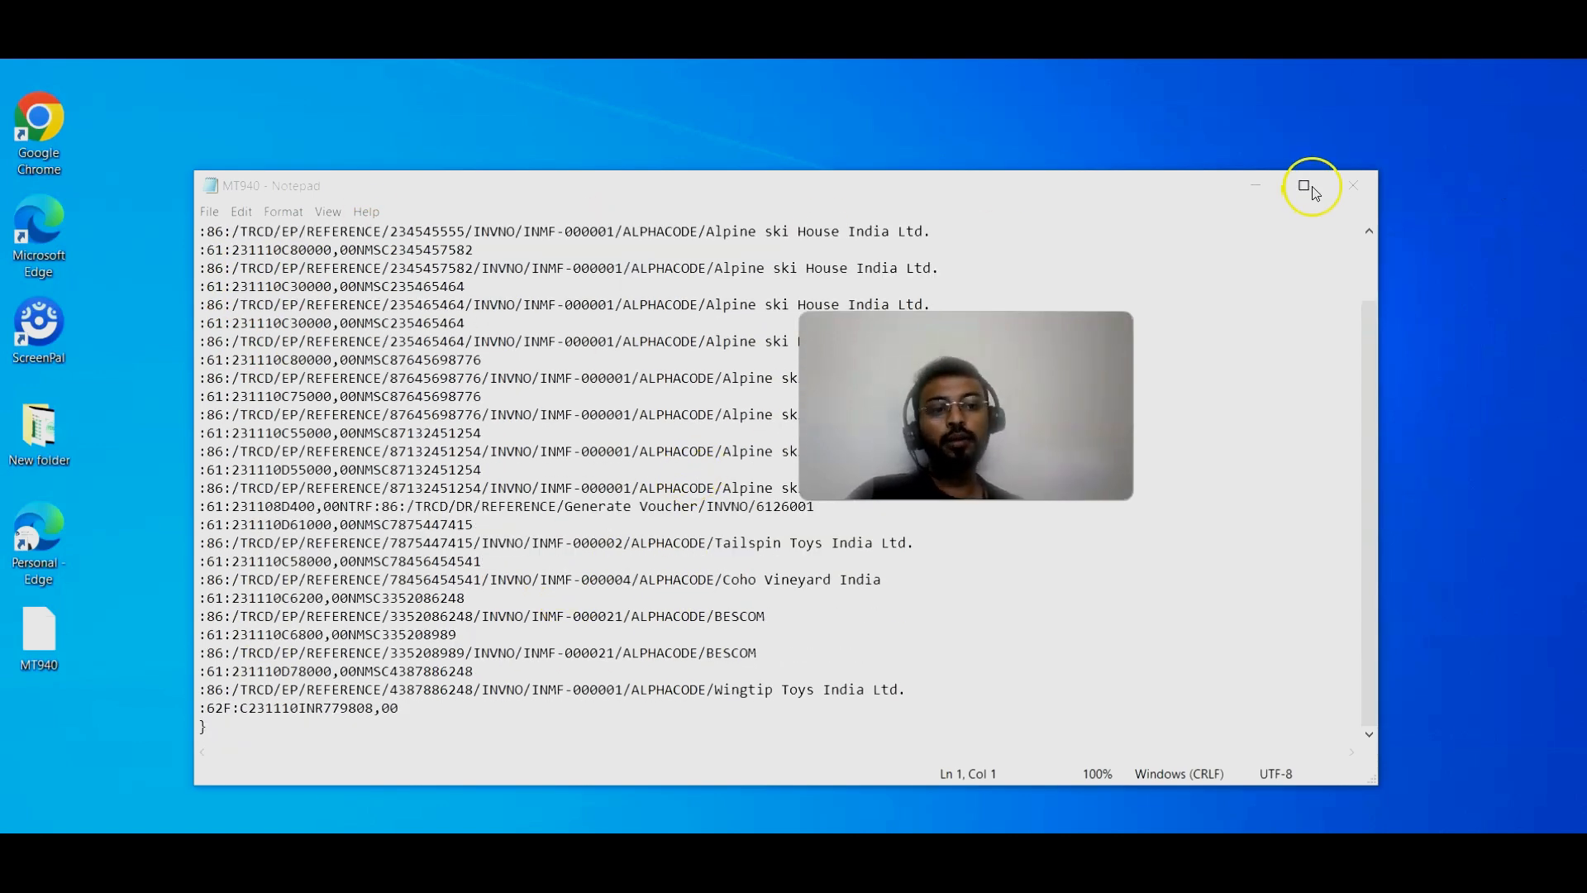
{"action": "left_click", "coordinate": [1356, 187]}
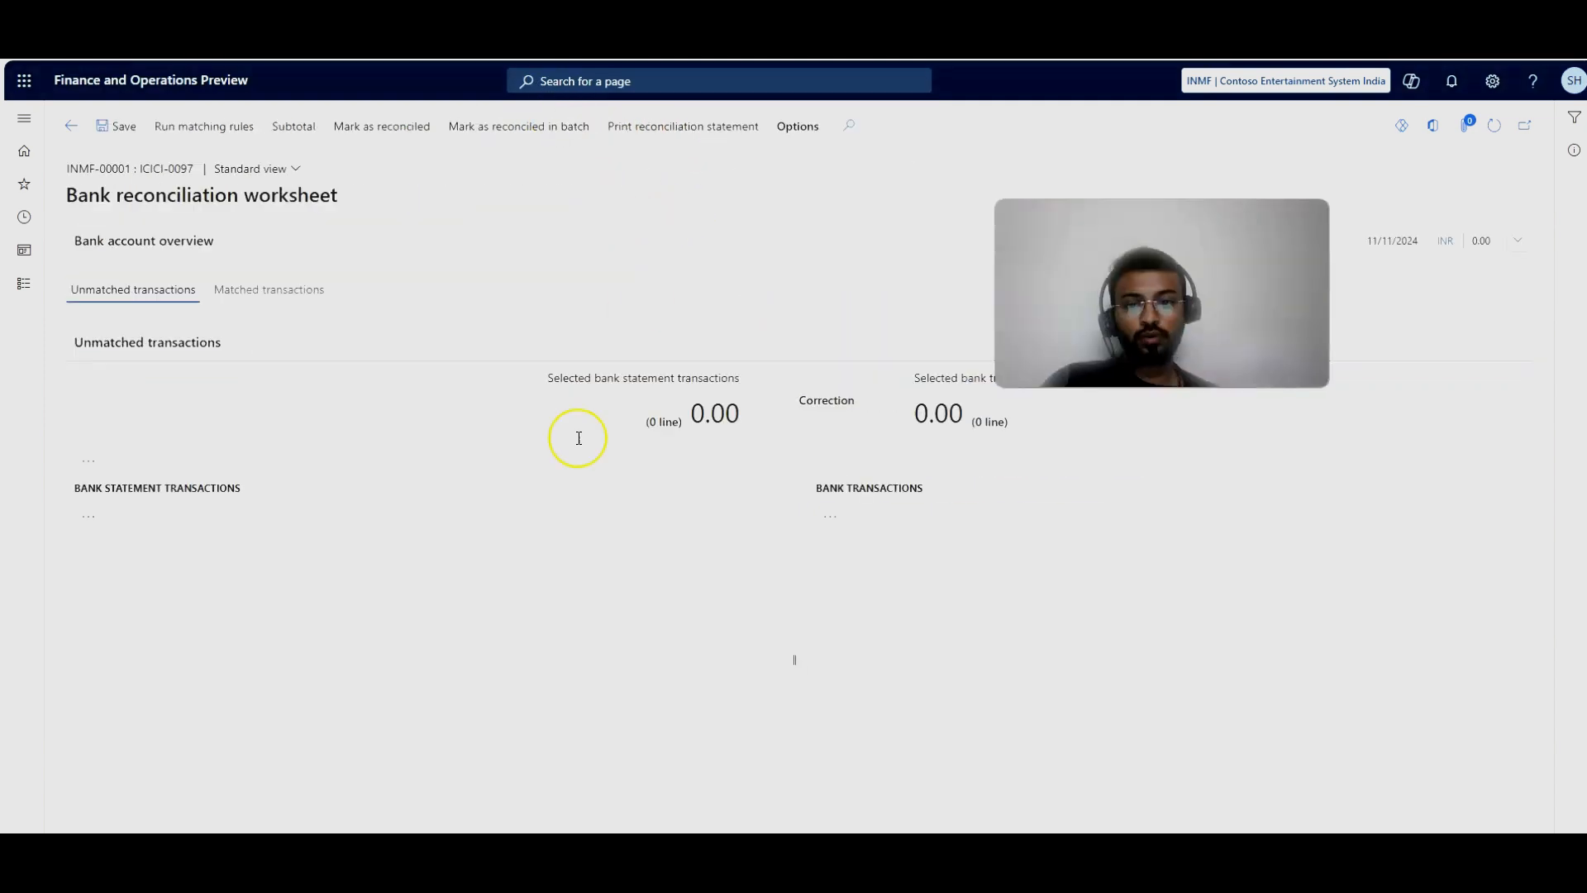
Step: Leave the reconciliation worksheet, go to the bank accounts in Cash and bank management, and open the bank reconciliation list of ICICI-0097
{"action": "left_click", "coordinate": [71, 126]}
{"action": "left_click", "coordinate": [659, 115]}
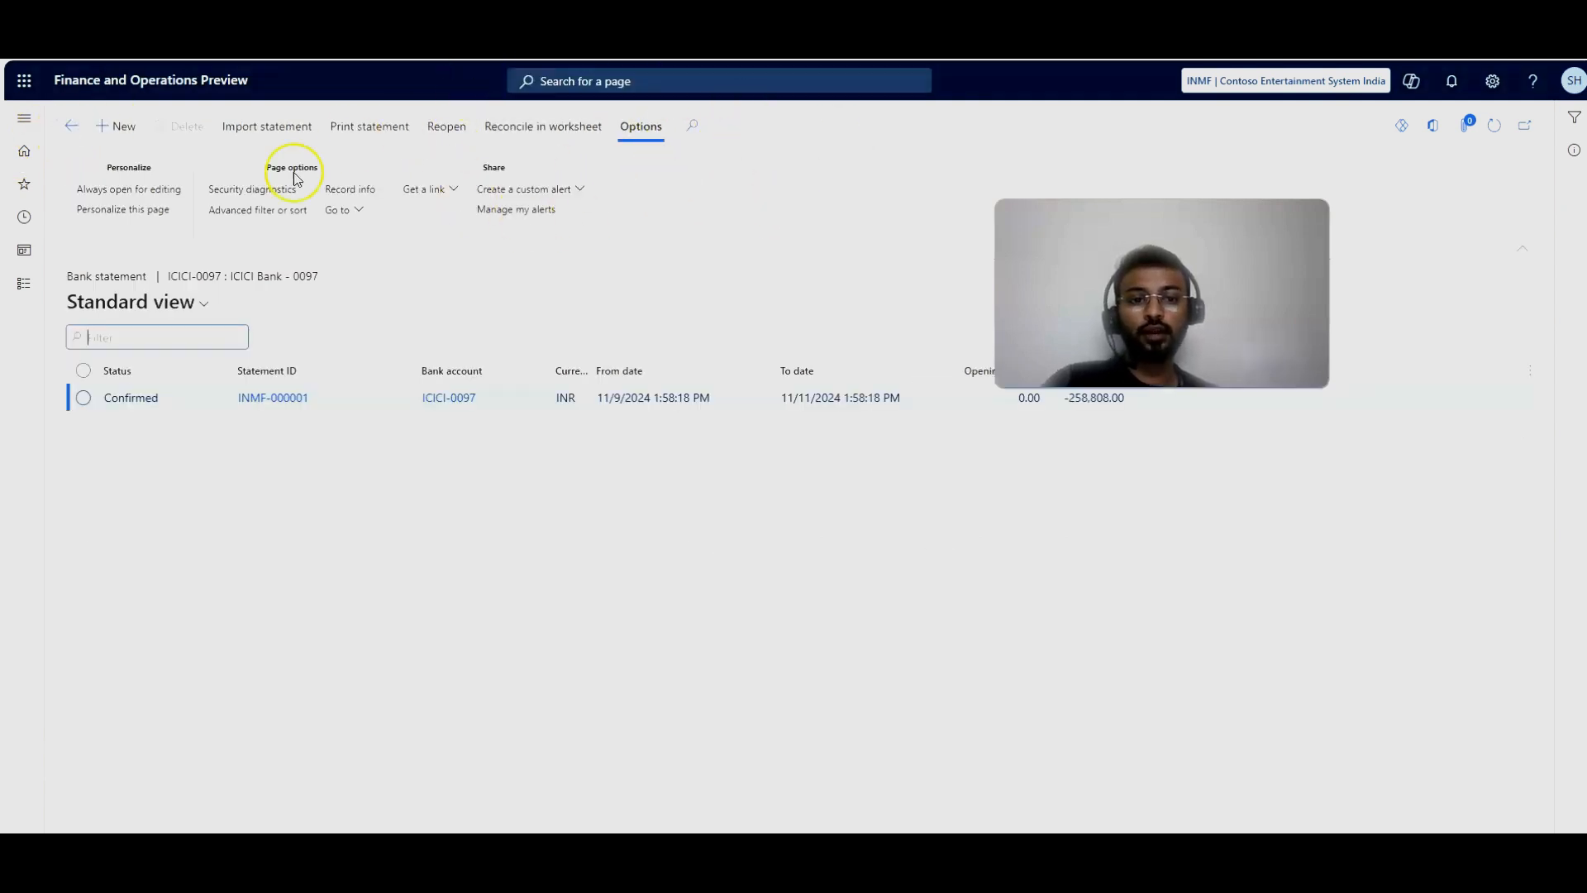
{"action": "left_click", "coordinate": [18, 287]}
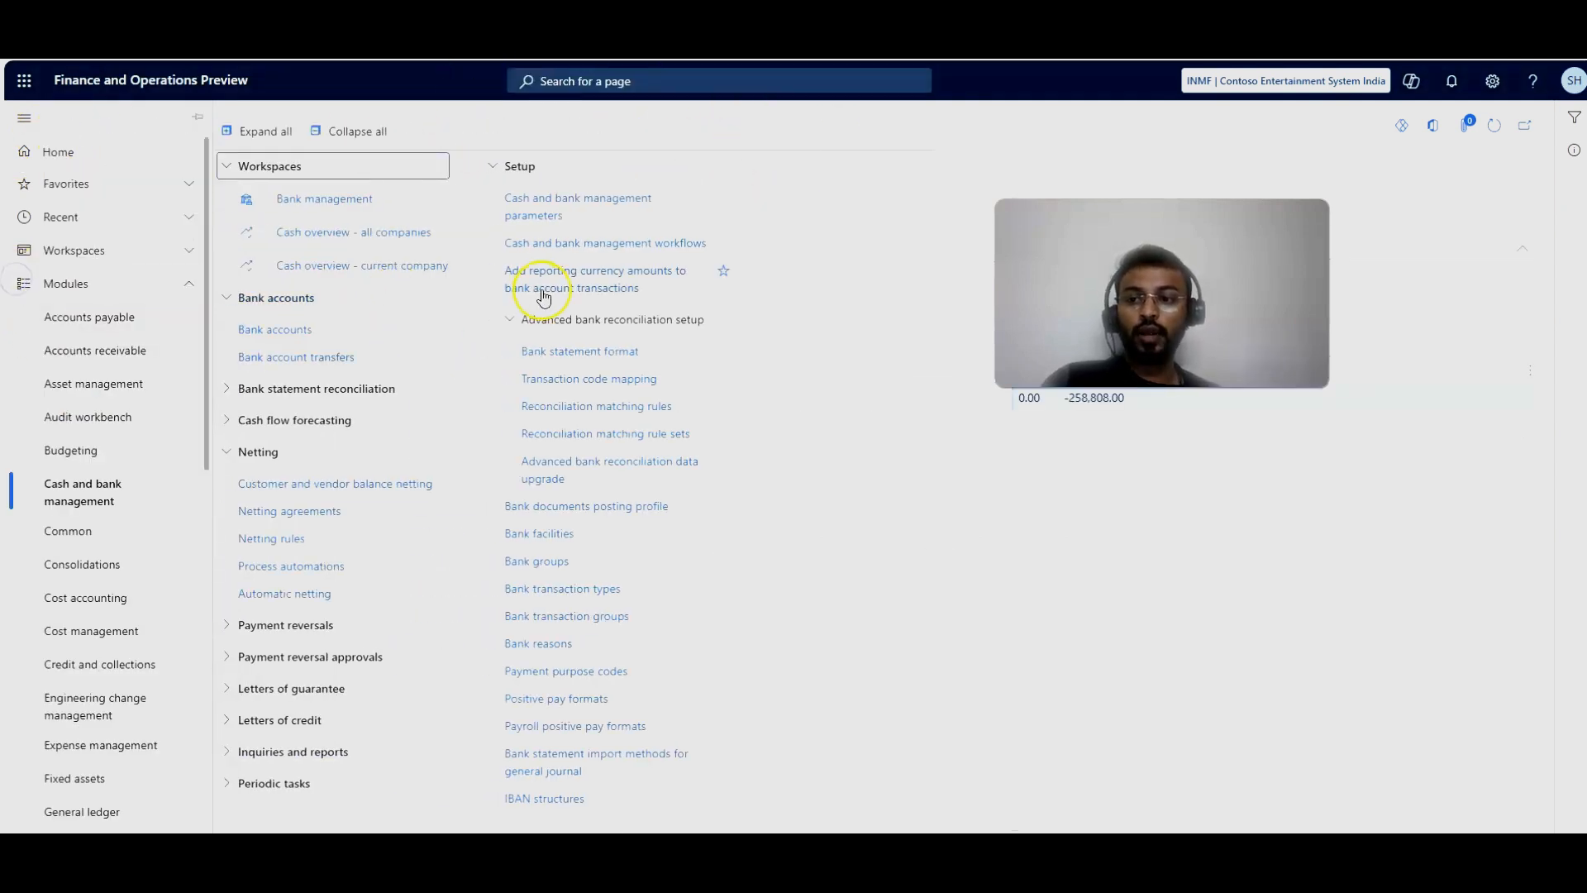
{"action": "left_click", "coordinate": [255, 325]}
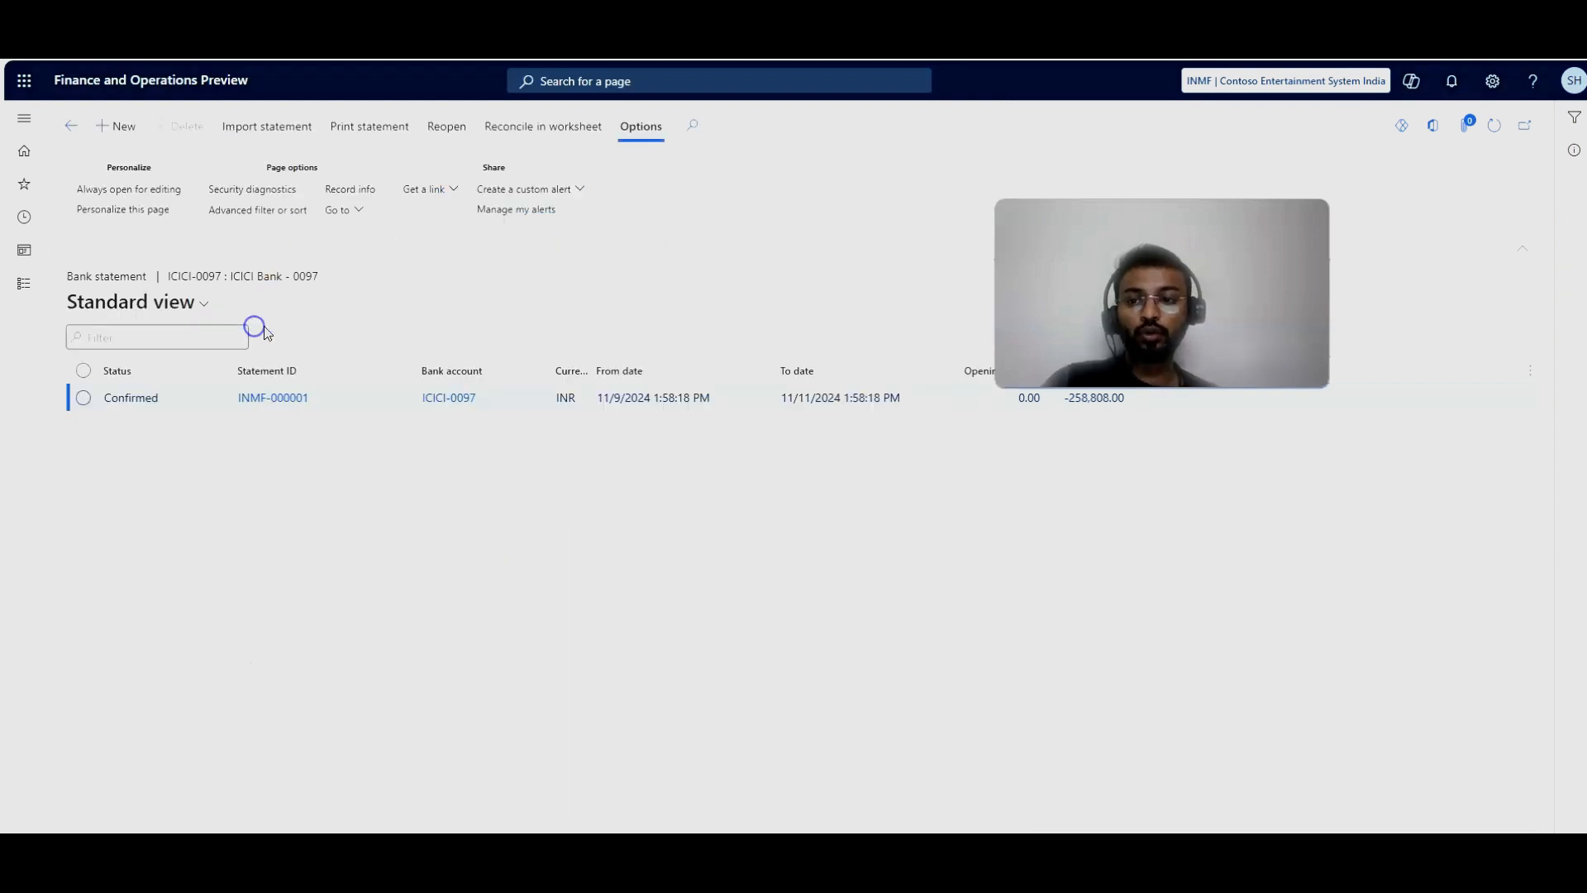
{"action": "left_click", "coordinate": [286, 377]}
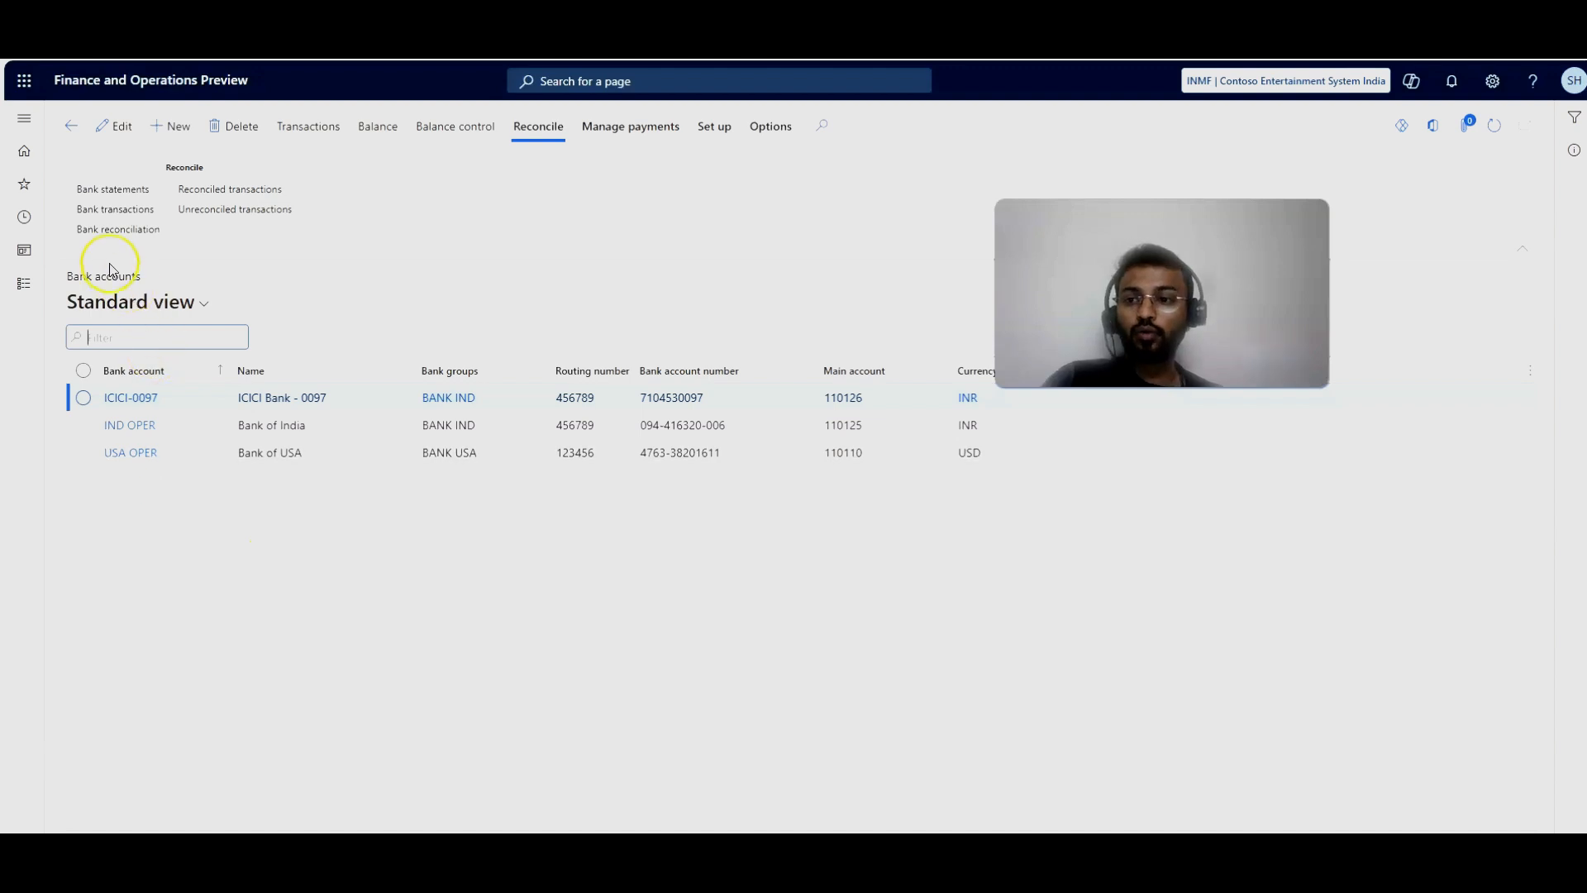
{"action": "left_click", "coordinate": [122, 229]}
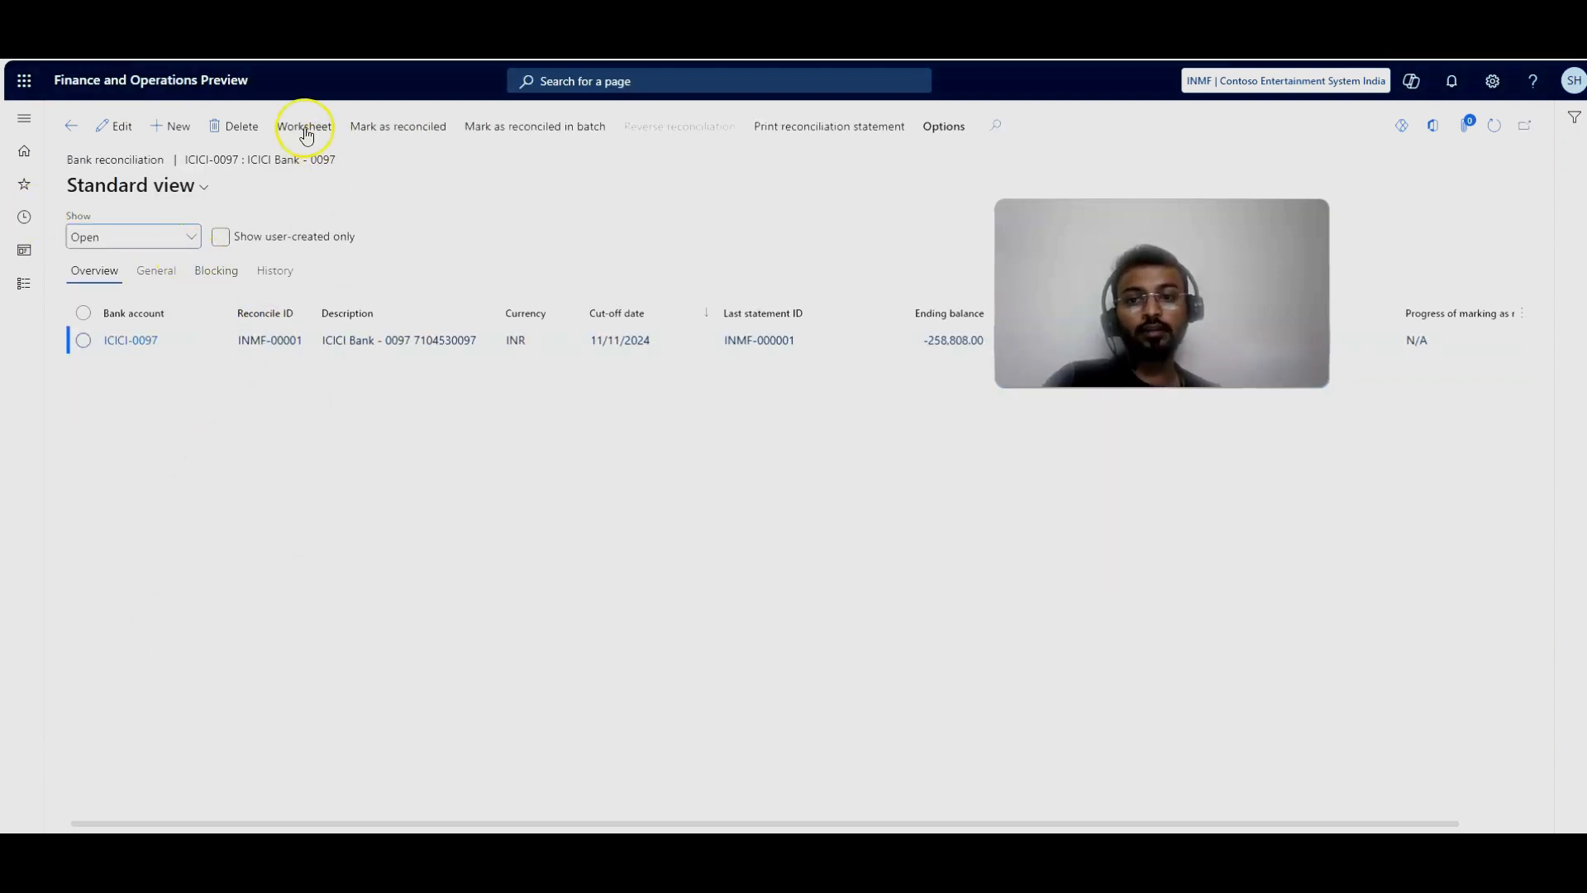
Step: Return to the bank accounts, open the bank statements of ICICI-0097, and open statement INMF-000001 in the reconciliation worksheet
{"action": "left_click", "coordinate": [23, 287]}
{"action": "left_click", "coordinate": [331, 340]}
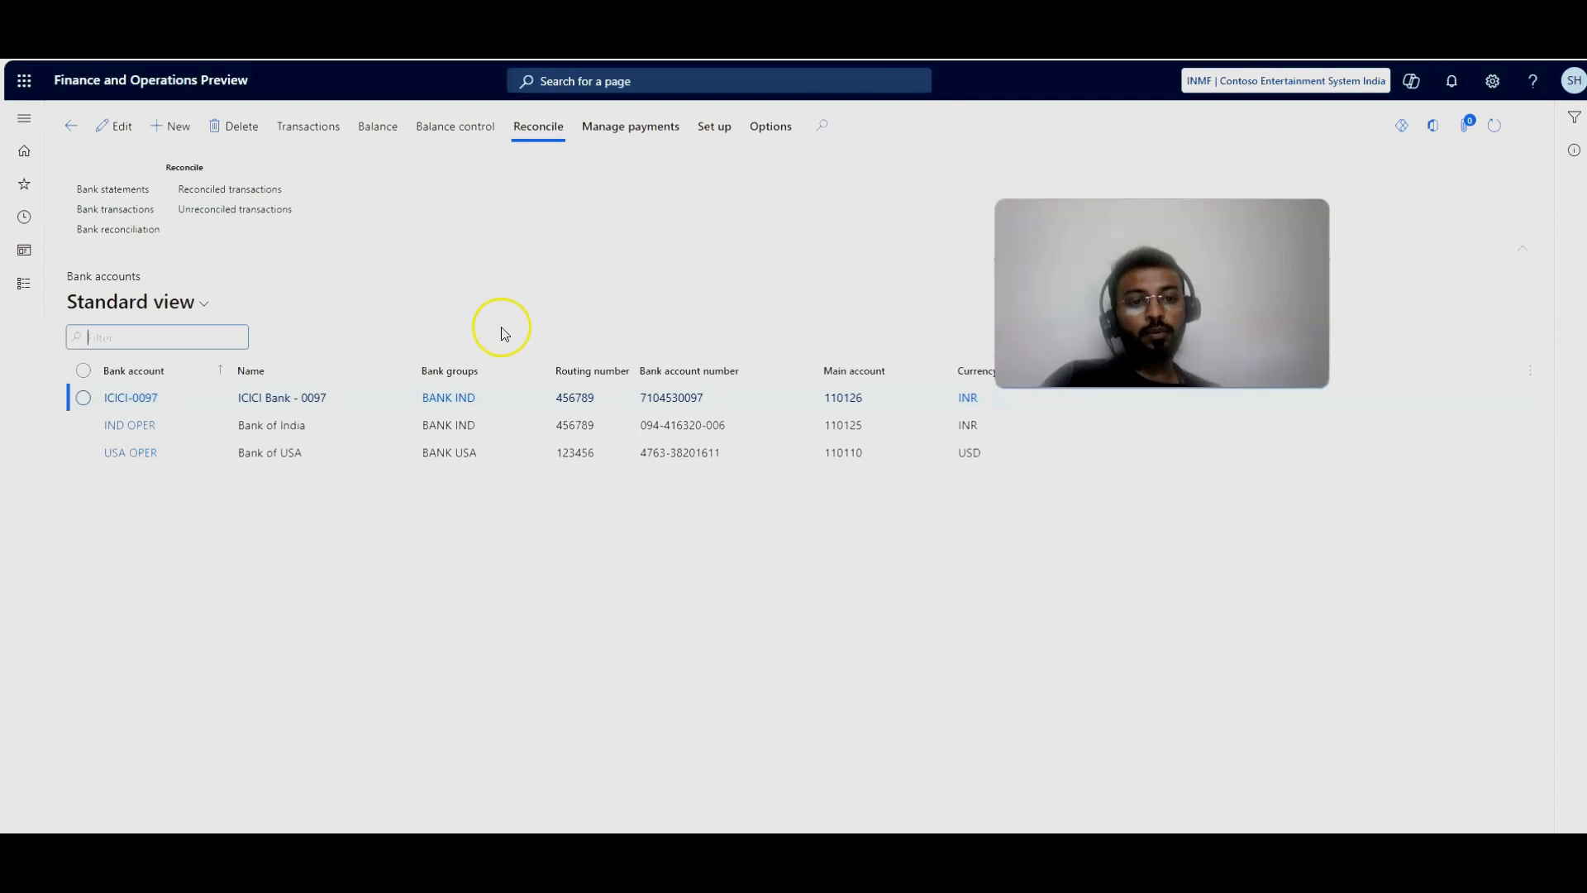
{"action": "left_click", "coordinate": [87, 190]}
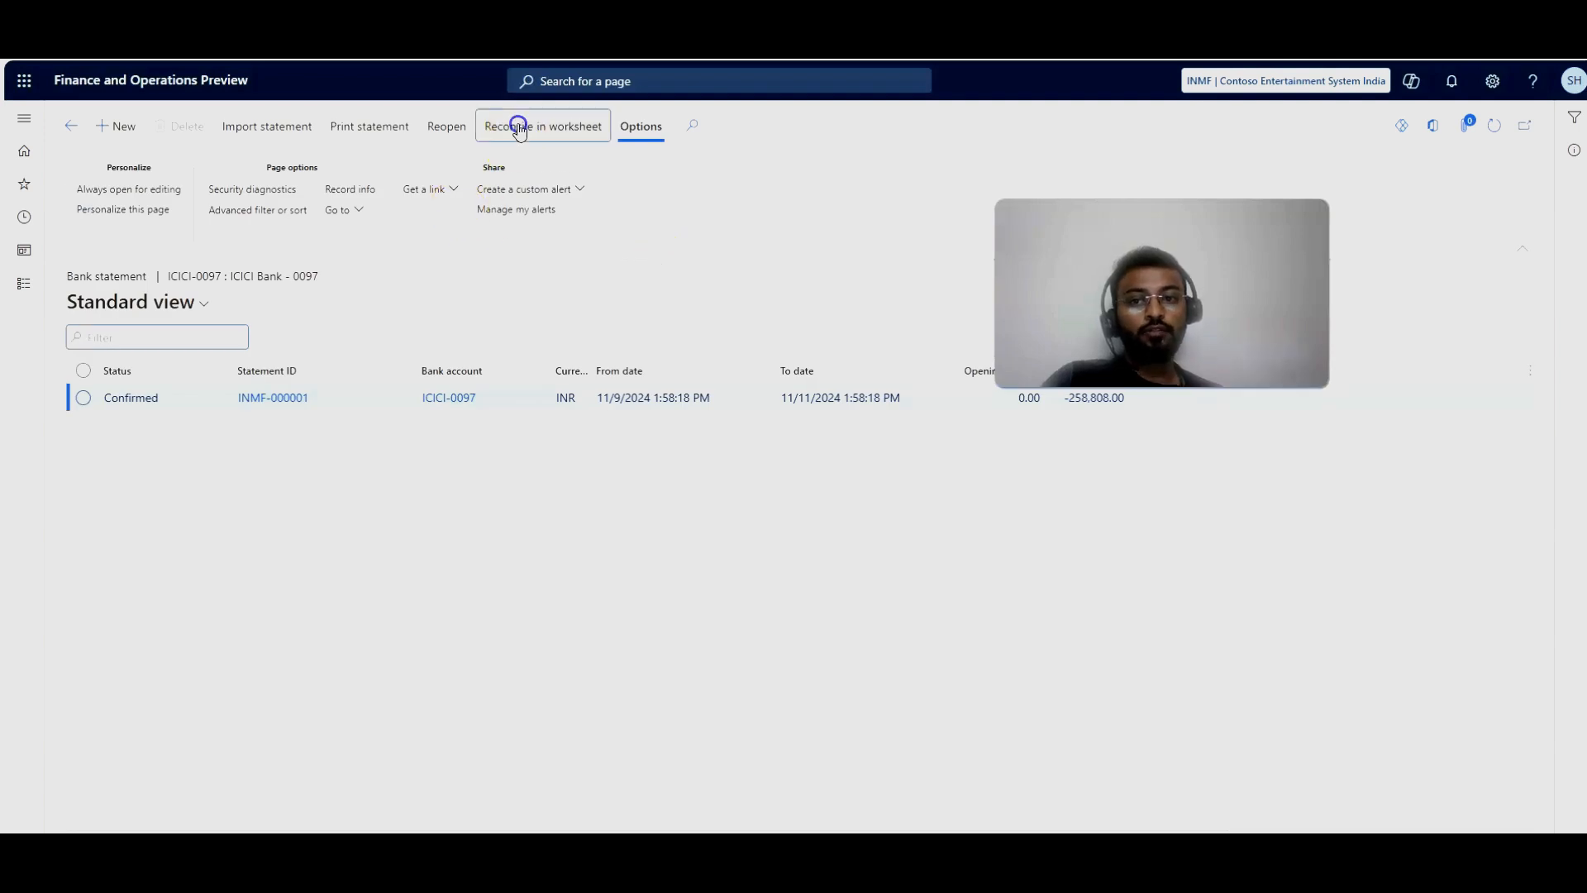
{"action": "left_click", "coordinate": [543, 125]}
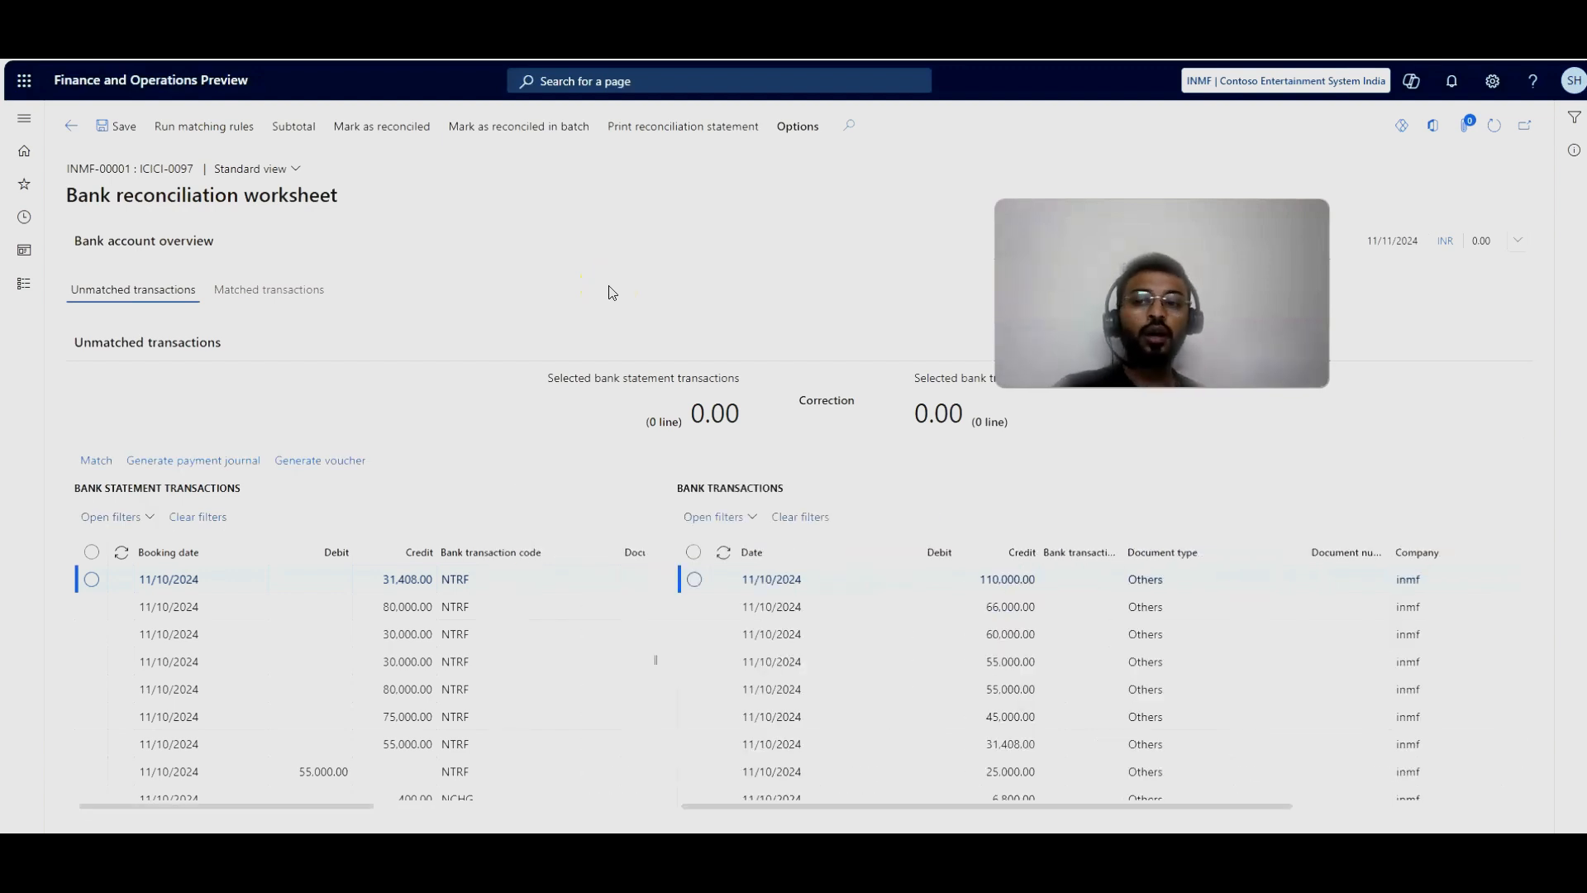
Step: Expand the bank account overview and check the ending balances, the difference, and the unmatched and matched transactions
{"action": "left_click", "coordinate": [707, 238]}
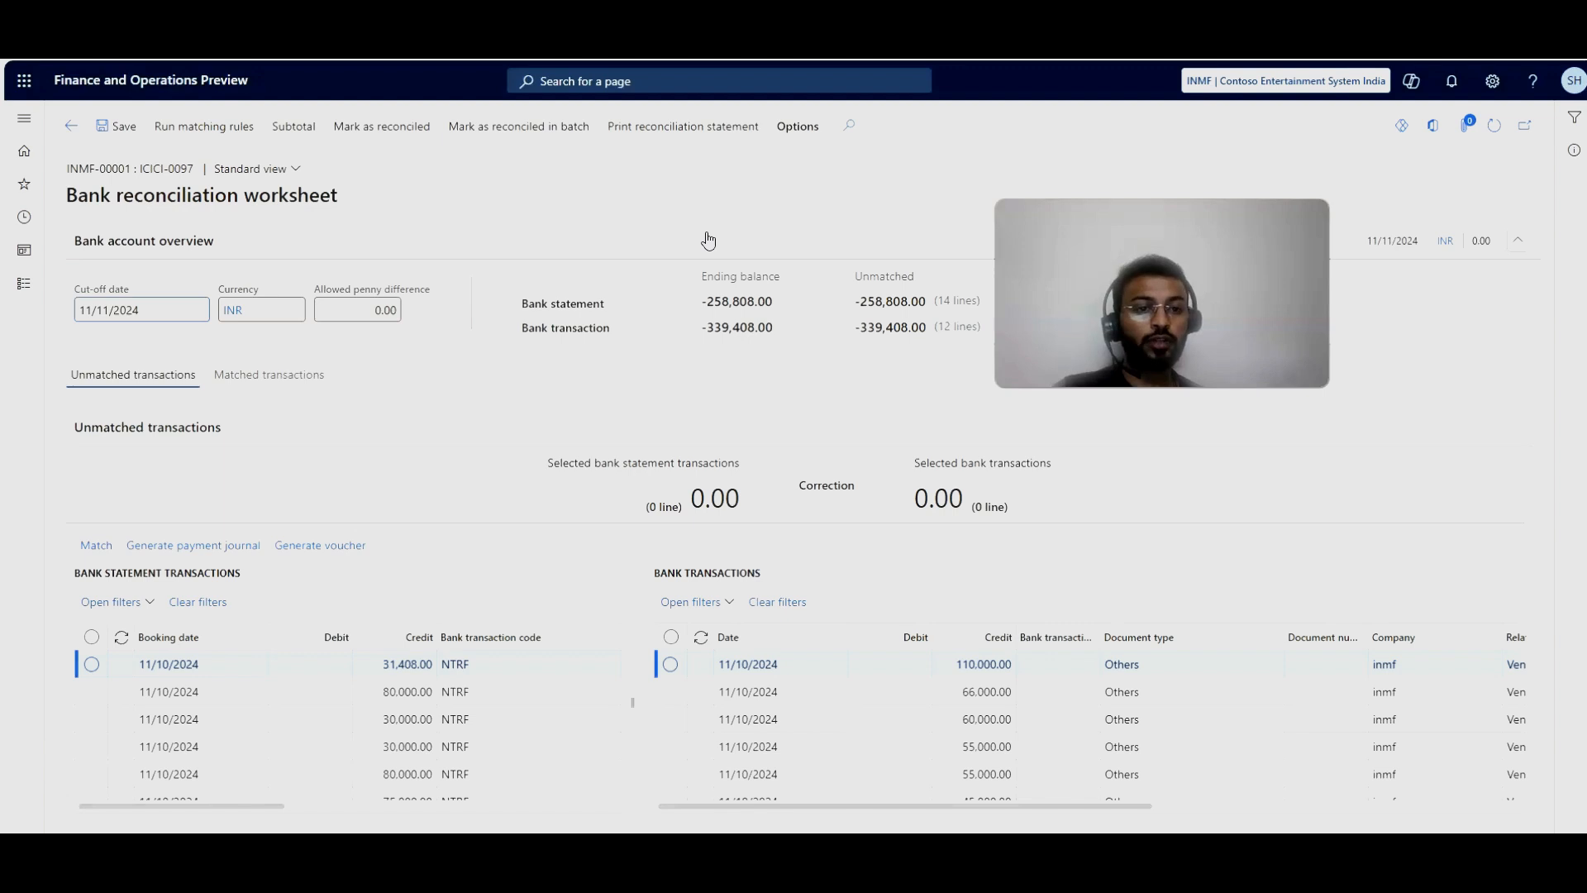
{"action": "scroll", "coordinate": [859, 661], "scroll_direction": "down", "scroll_amount": 3}
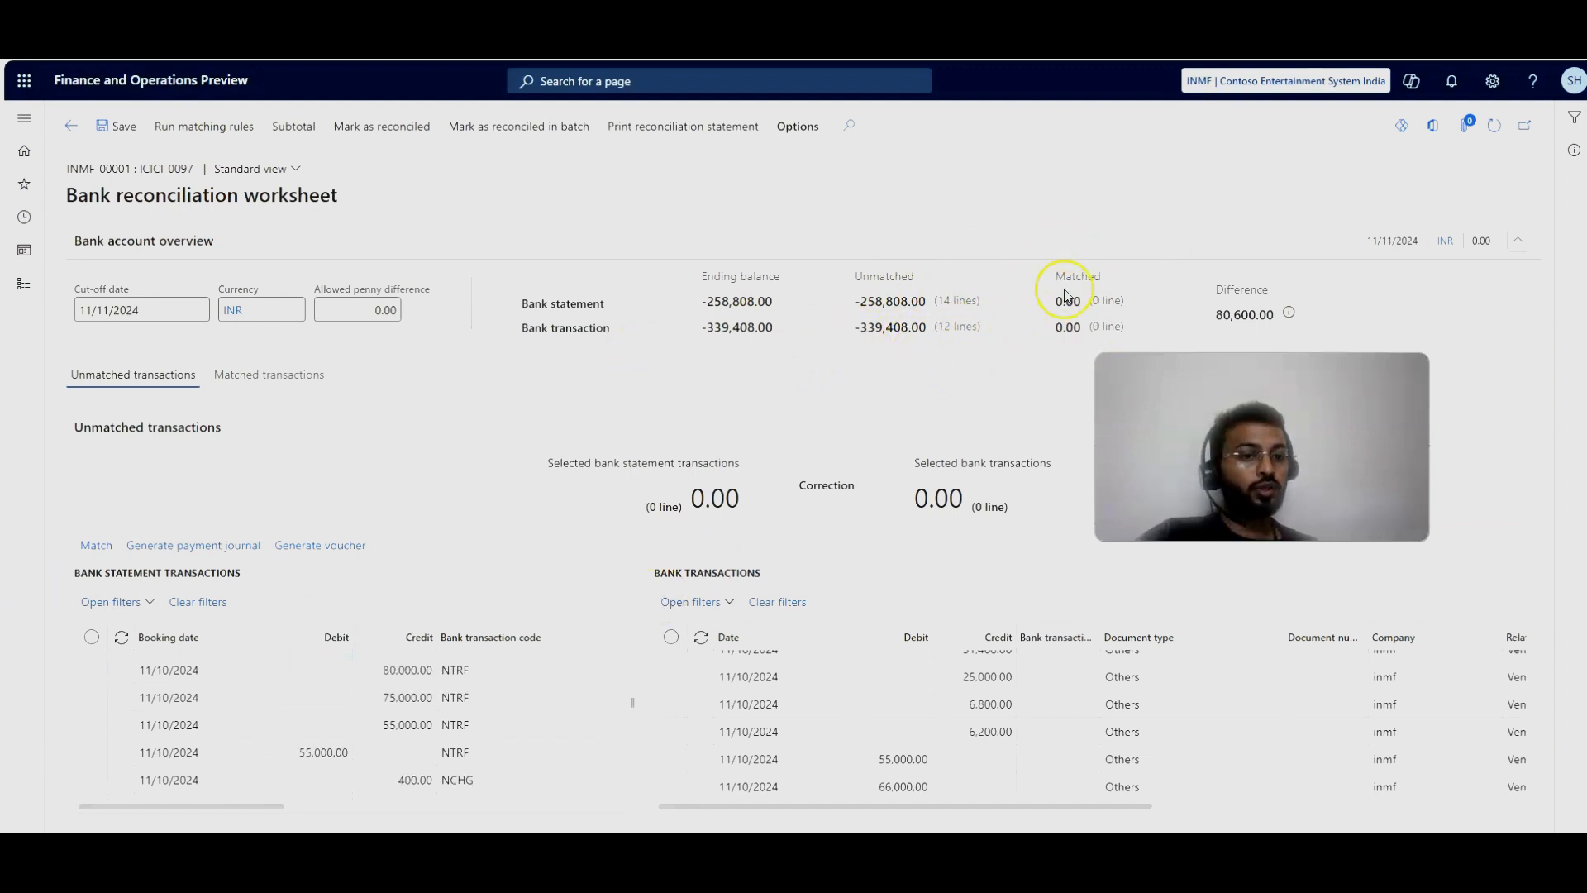
{"action": "double_click", "coordinate": [1215, 318]}
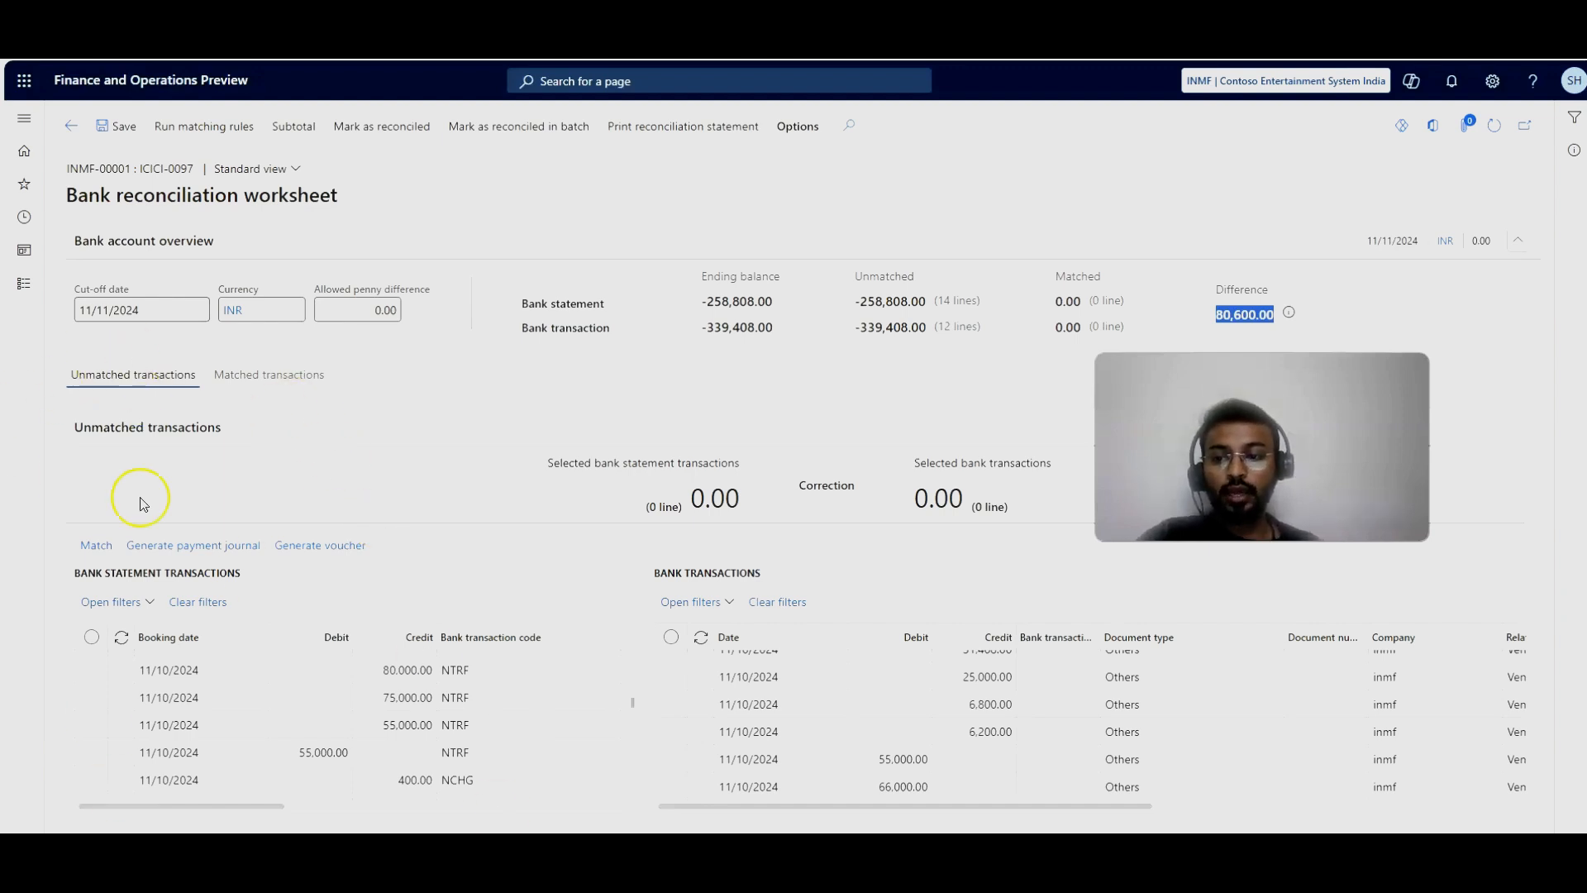
{"action": "left_click", "coordinate": [250, 384]}
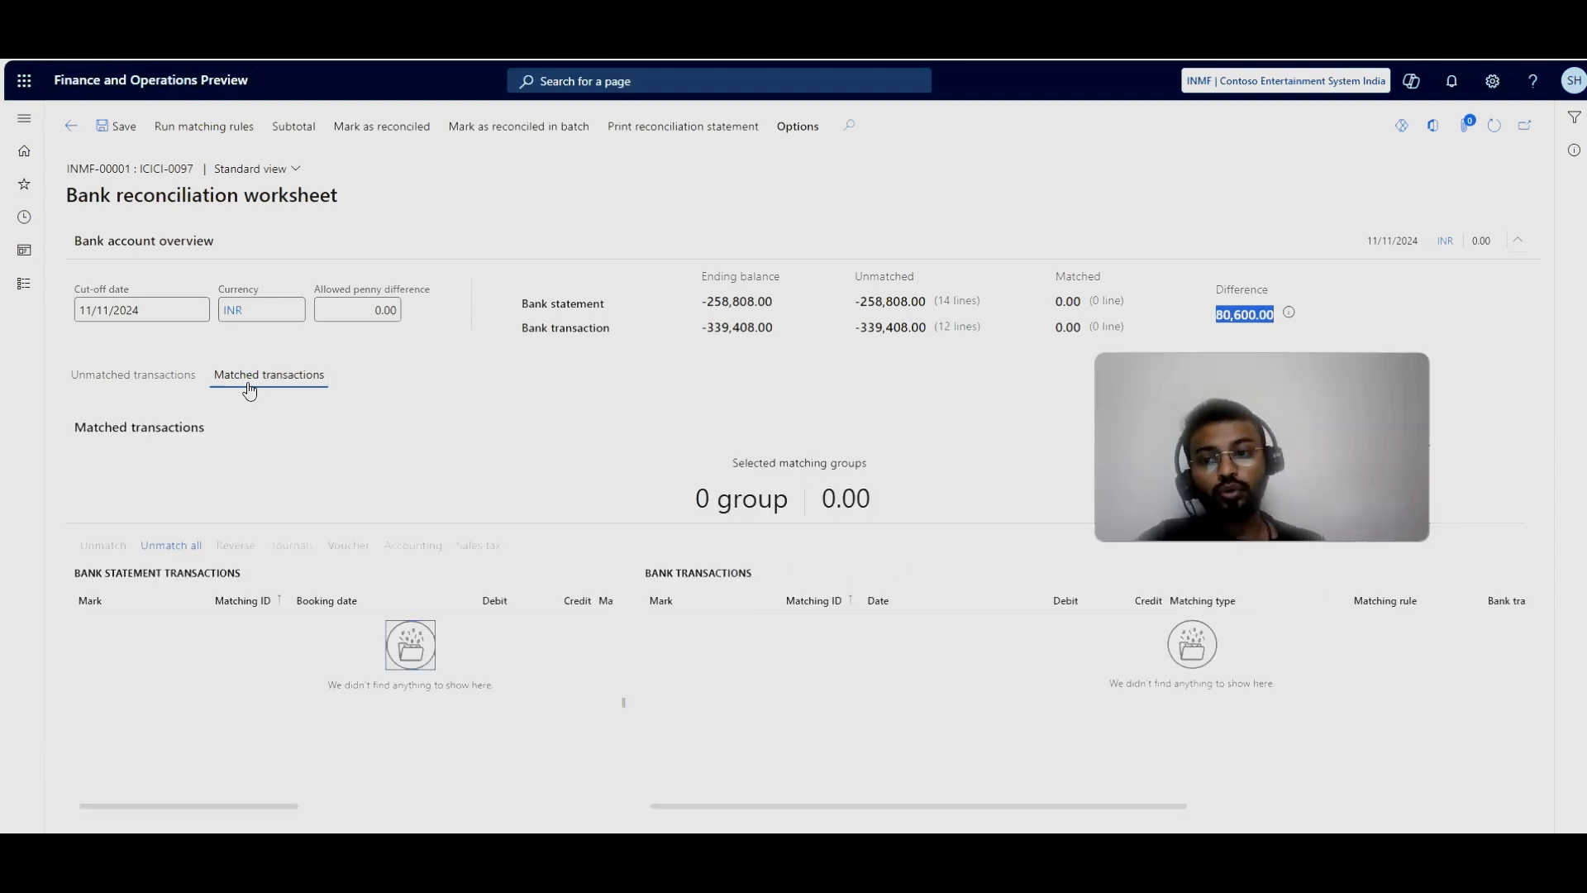
{"action": "left_click", "coordinate": [170, 385]}
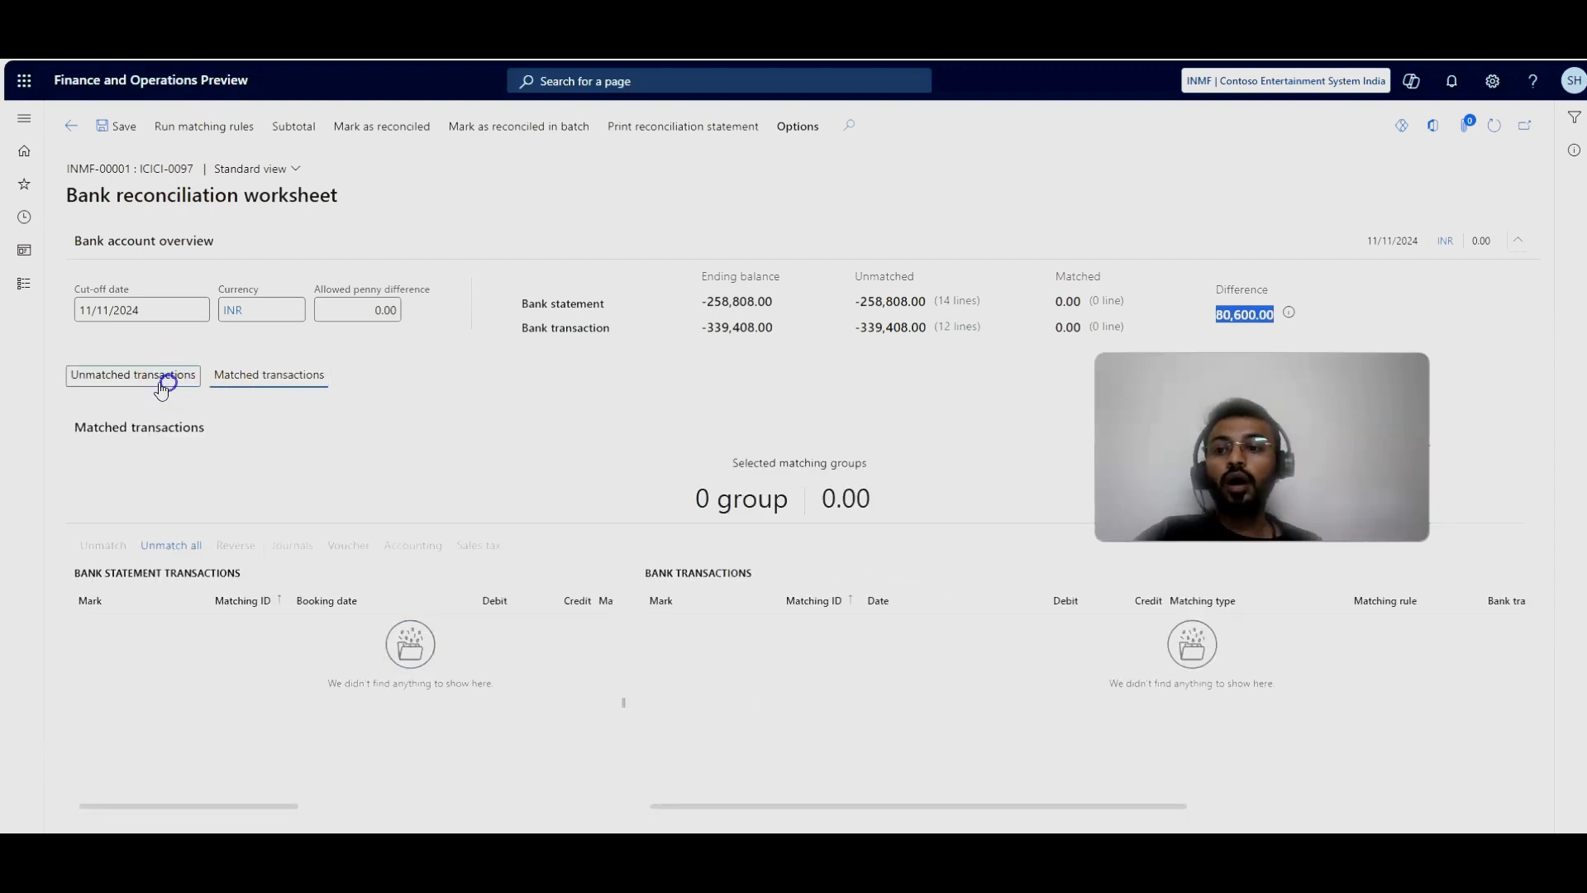
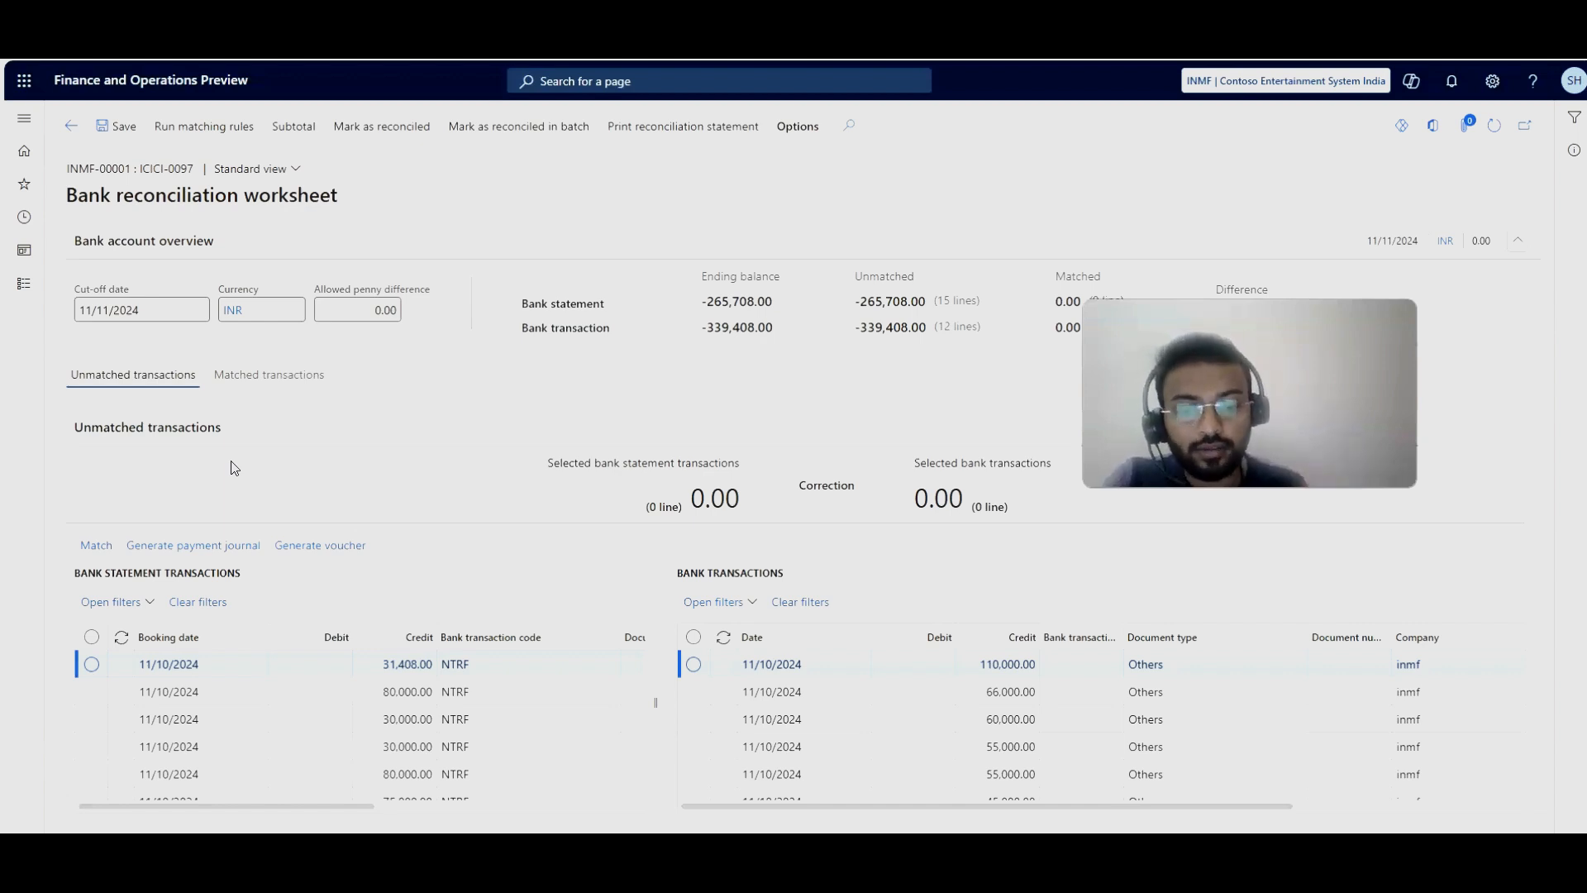
Step: Switch to the Excel scenario sheet and review the scenario list, the bank account details and the One to One statement transaction
{"action": "key", "text": "alt+Tab"}
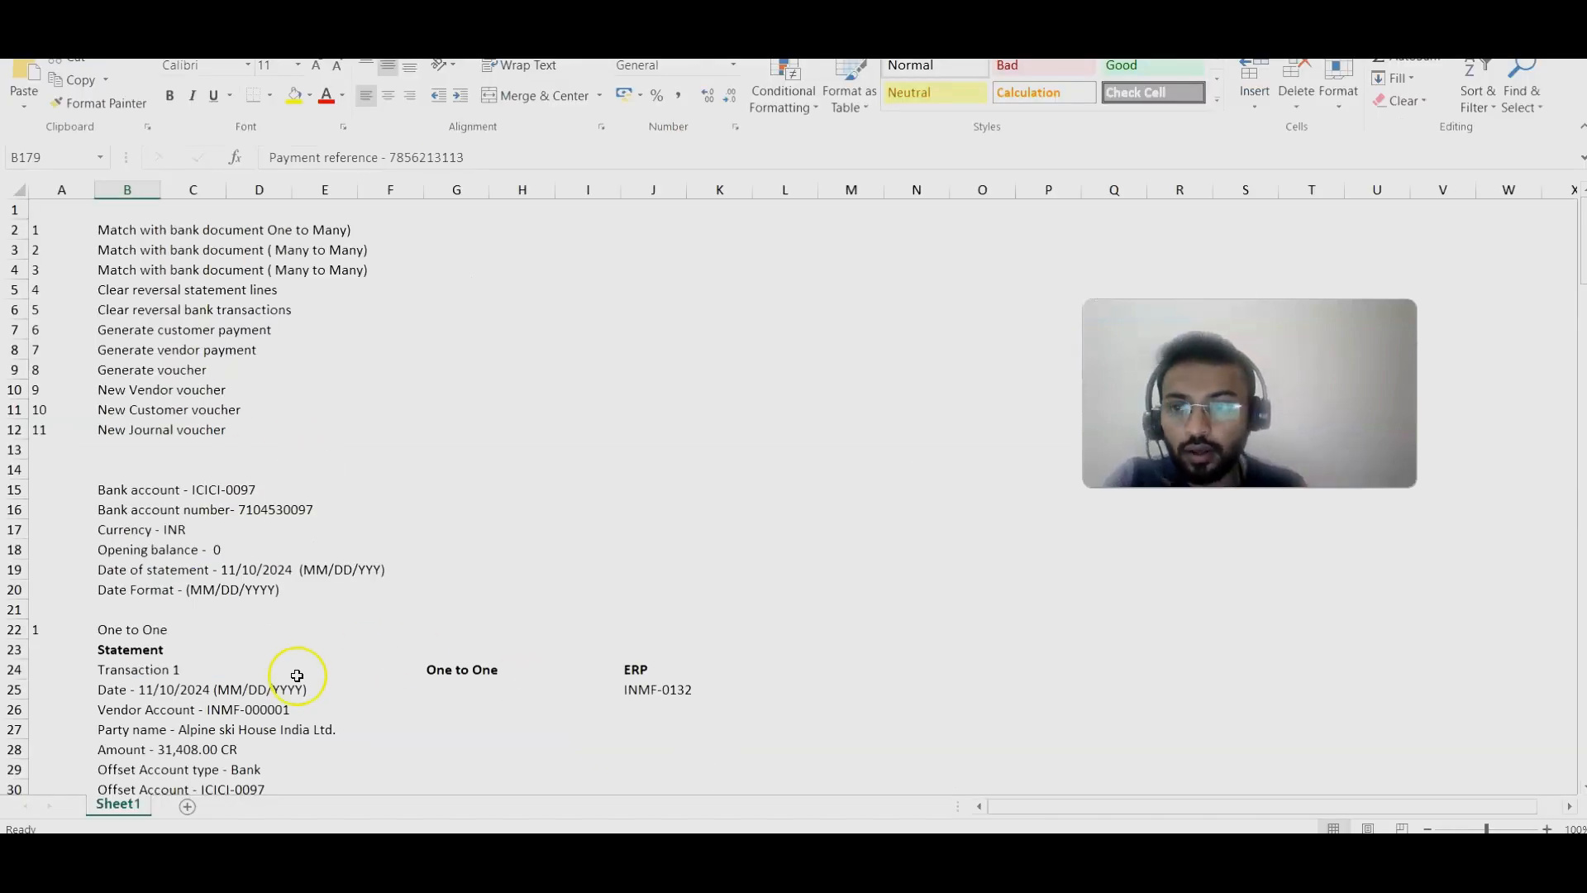
{"action": "left_click_drag", "start_coordinate": [126, 228], "coordinate": [124, 494]}
{"action": "left_click", "coordinate": [178, 509]}
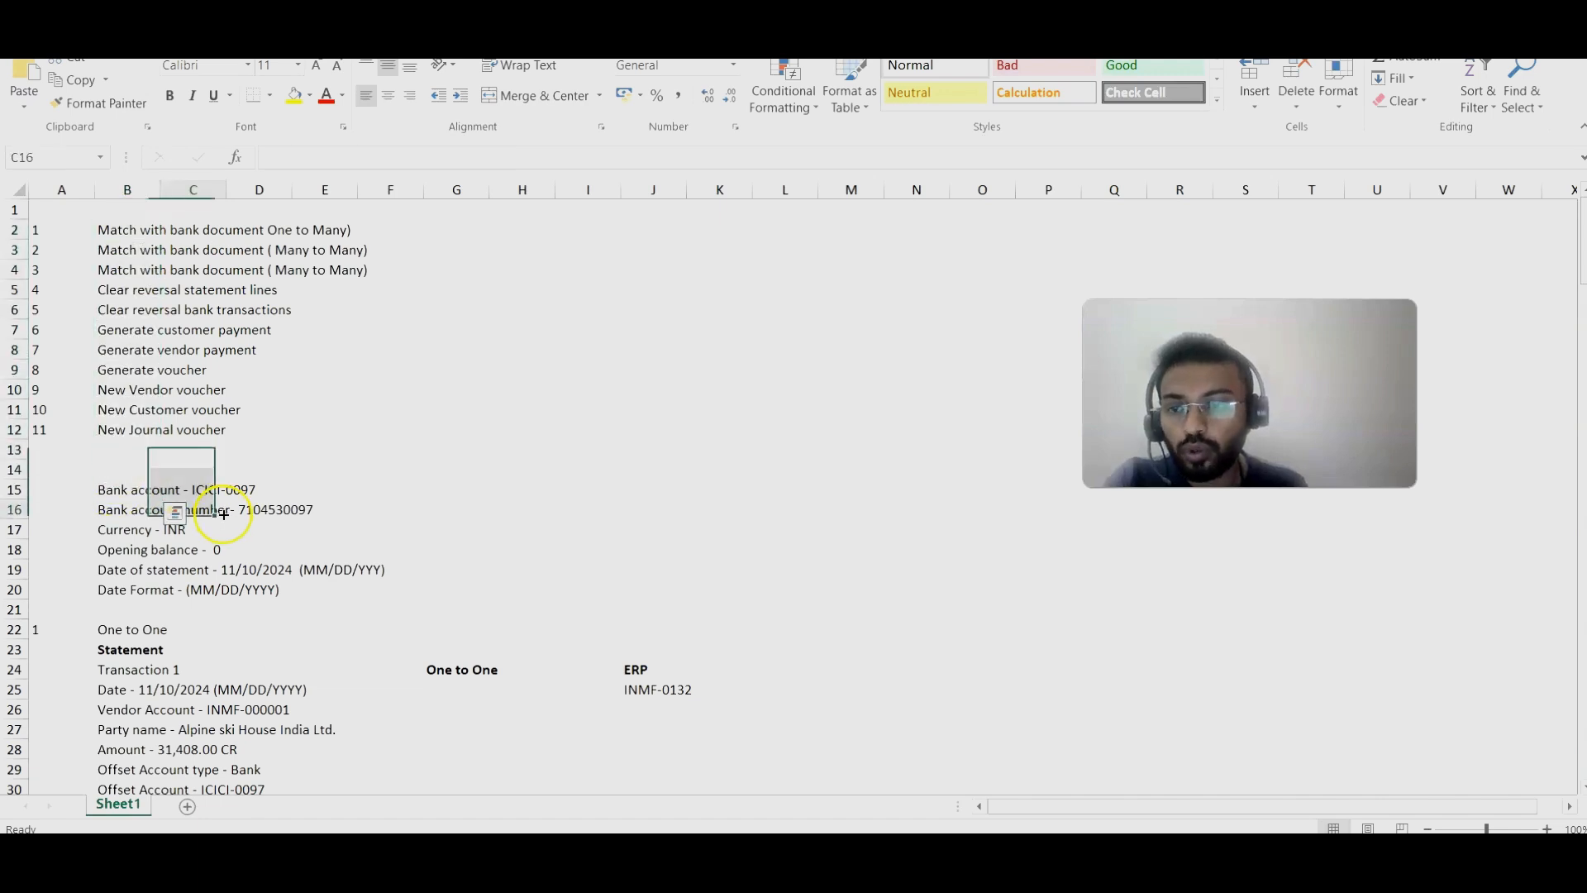
{"action": "scroll", "coordinate": [143, 543], "scroll_direction": "down", "scroll_amount": 2}
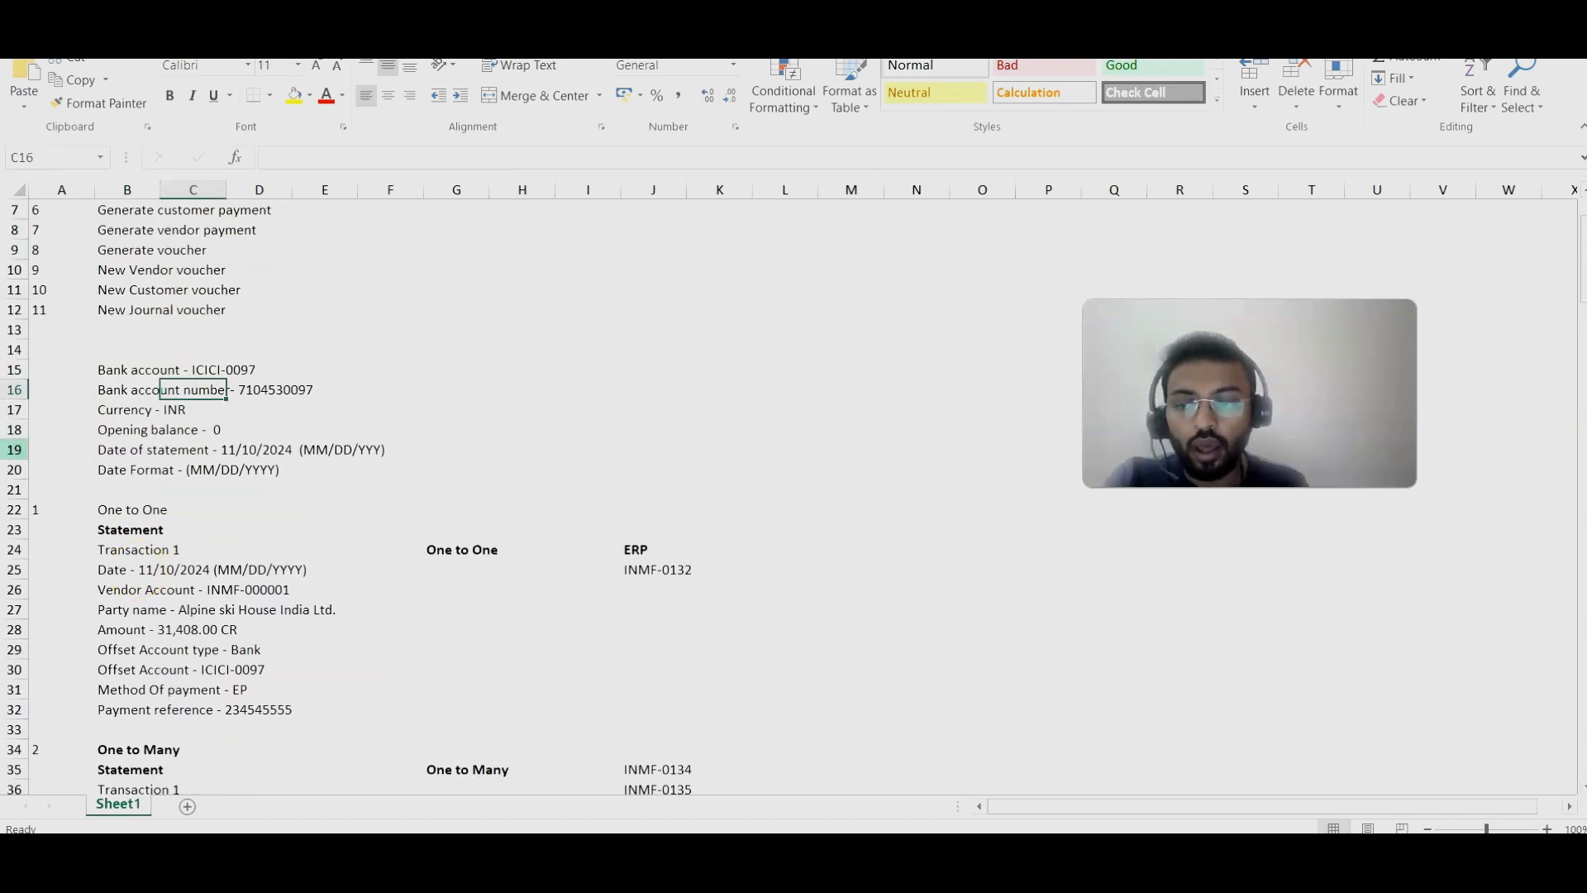
{"action": "scroll", "coordinate": [177, 549], "scroll_direction": "down", "scroll_amount": 2}
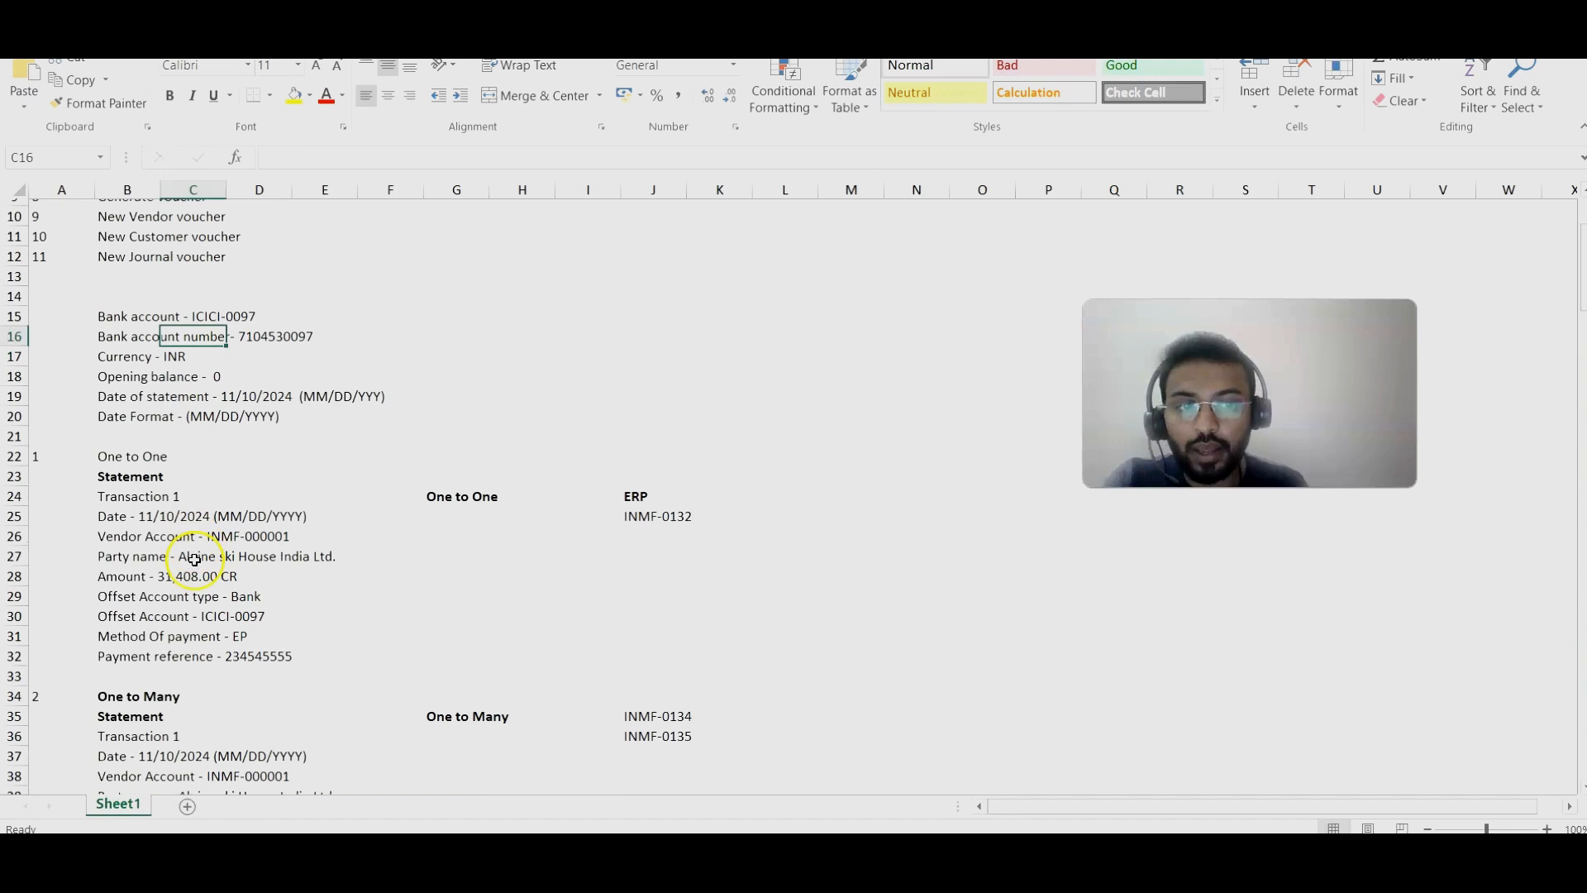
{"action": "scroll", "coordinate": [248, 446], "scroll_direction": "down", "scroll_amount": 1}
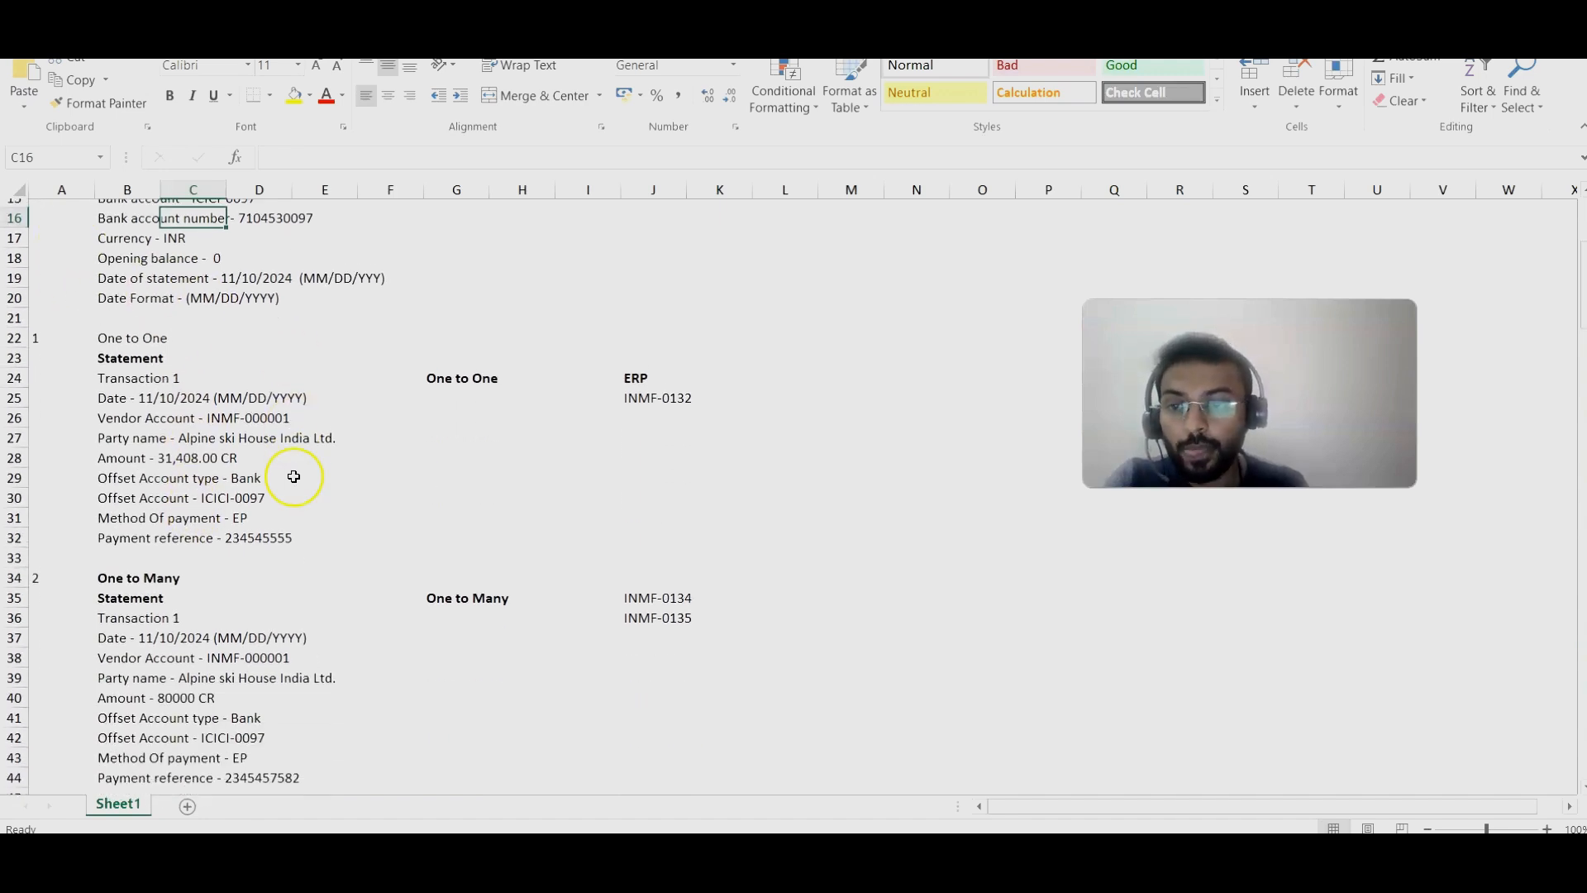
{"action": "left_click_drag", "start_coordinate": [117, 389], "coordinate": [149, 529]}
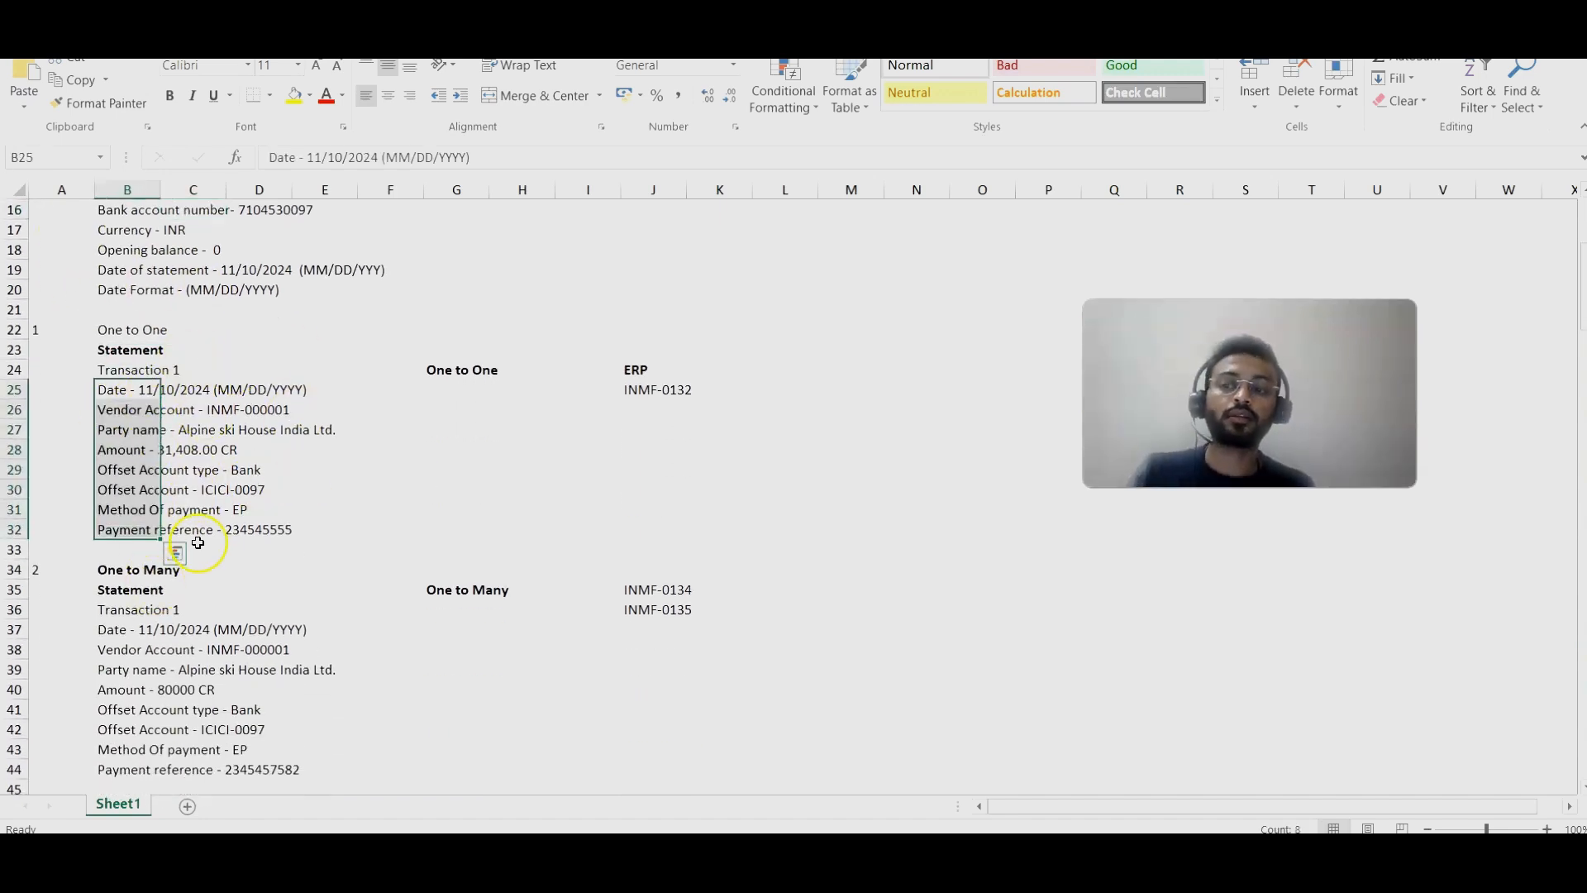
Step: Look through the remaining scenarios down to the Auto Vendor Payment entries, and return to the One to One case with its ERP reference
{"action": "scroll", "coordinate": [394, 546], "scroll_direction": "down", "scroll_amount": 14}
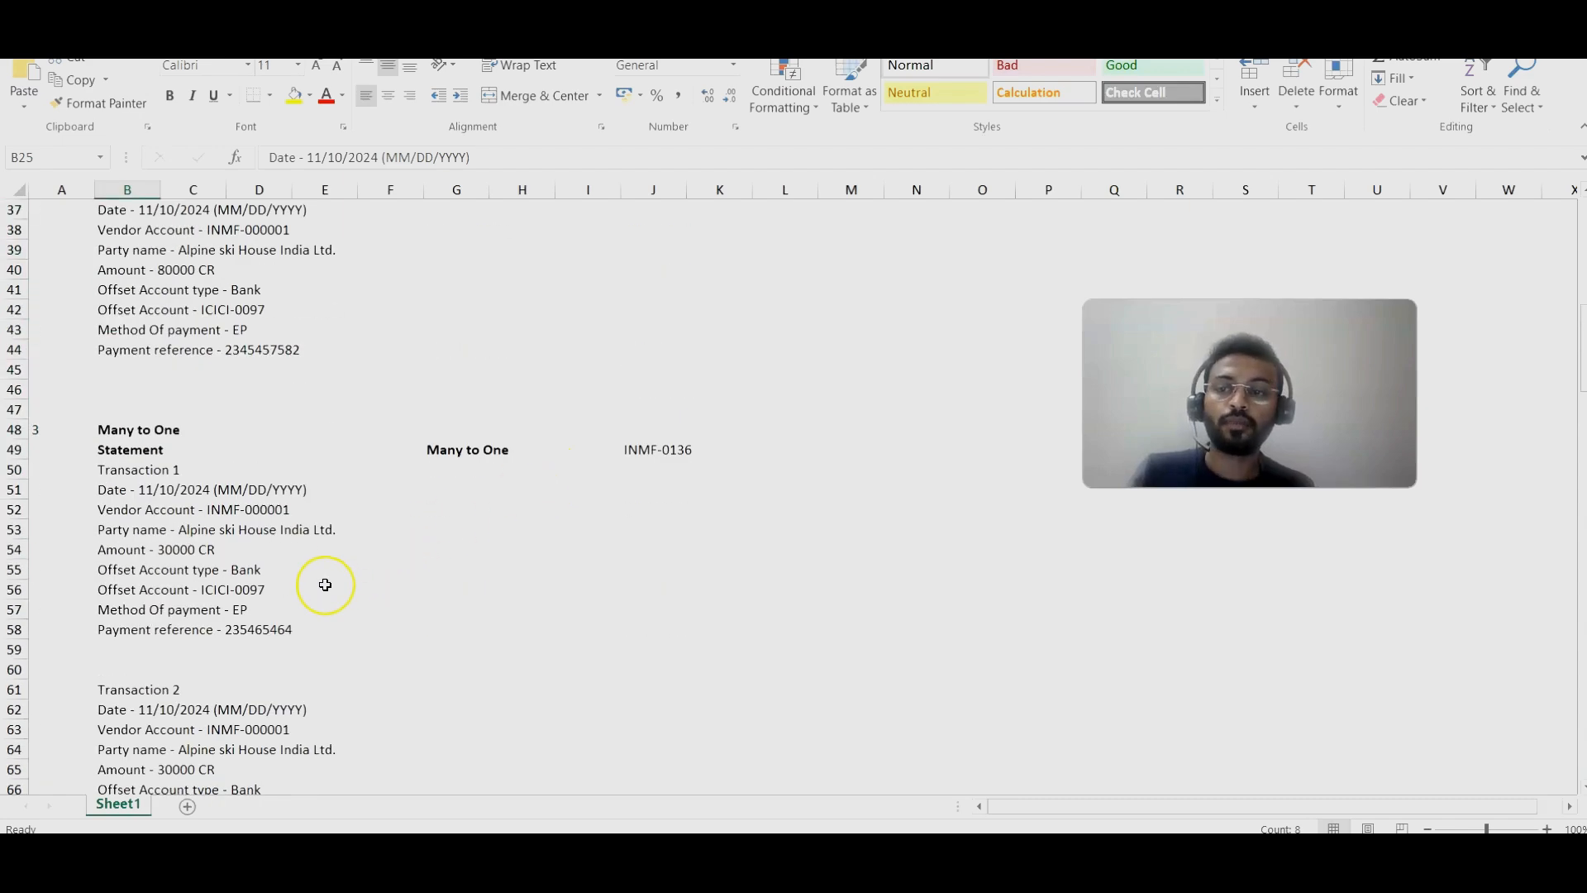
{"action": "scroll", "coordinate": [325, 585], "scroll_direction": "down", "scroll_amount": 20}
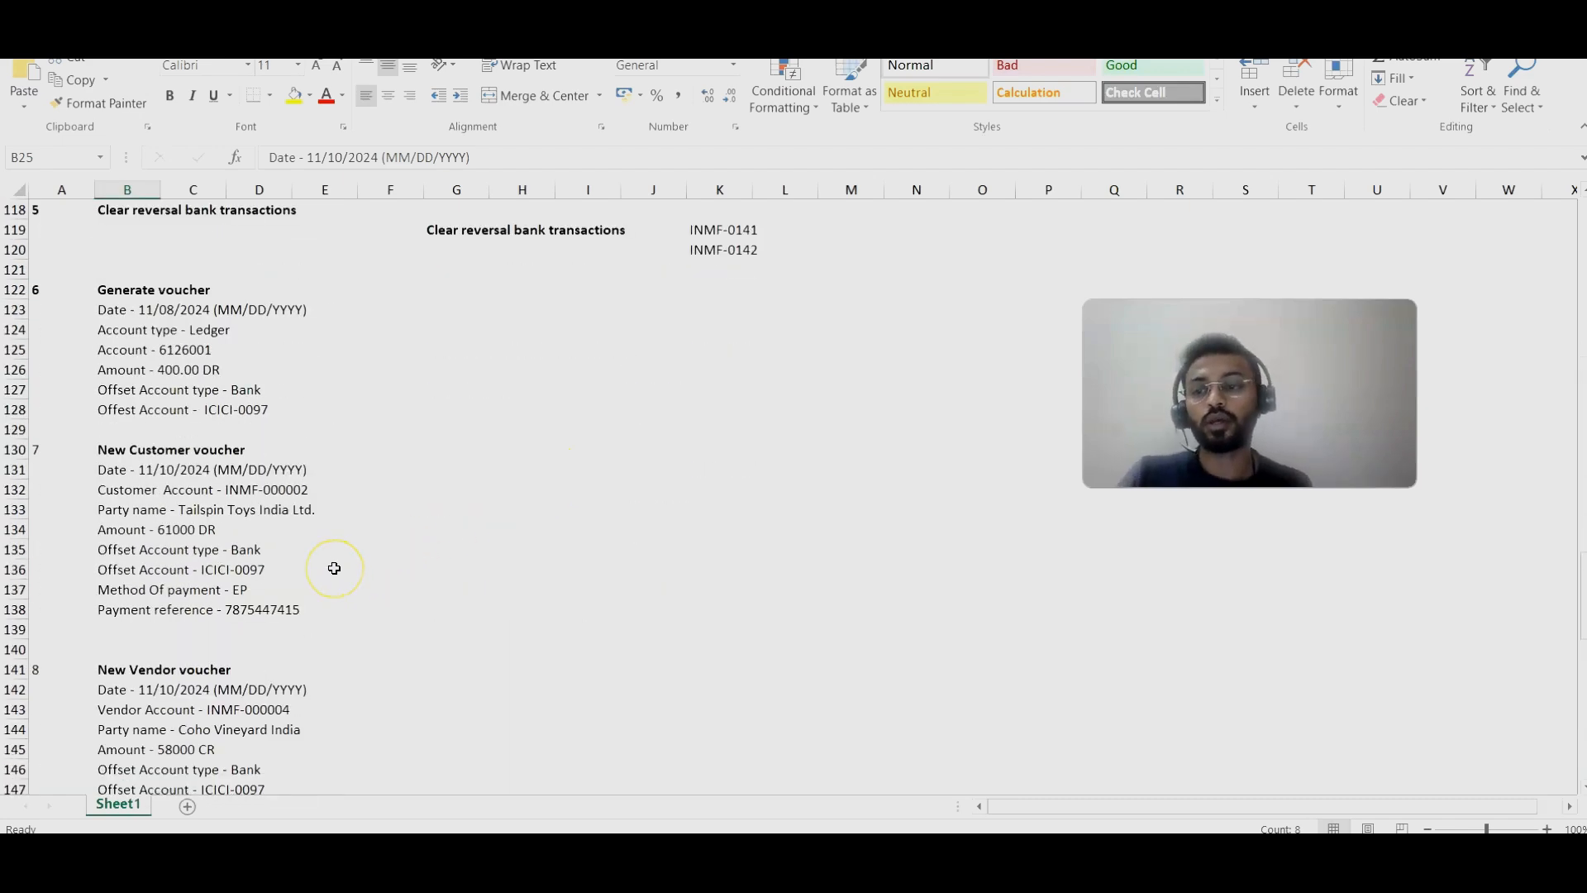
{"action": "scroll", "coordinate": [273, 579], "scroll_direction": "down", "scroll_amount": 2}
{"action": "scroll", "coordinate": [224, 450], "scroll_direction": "up", "scroll_amount": 2}
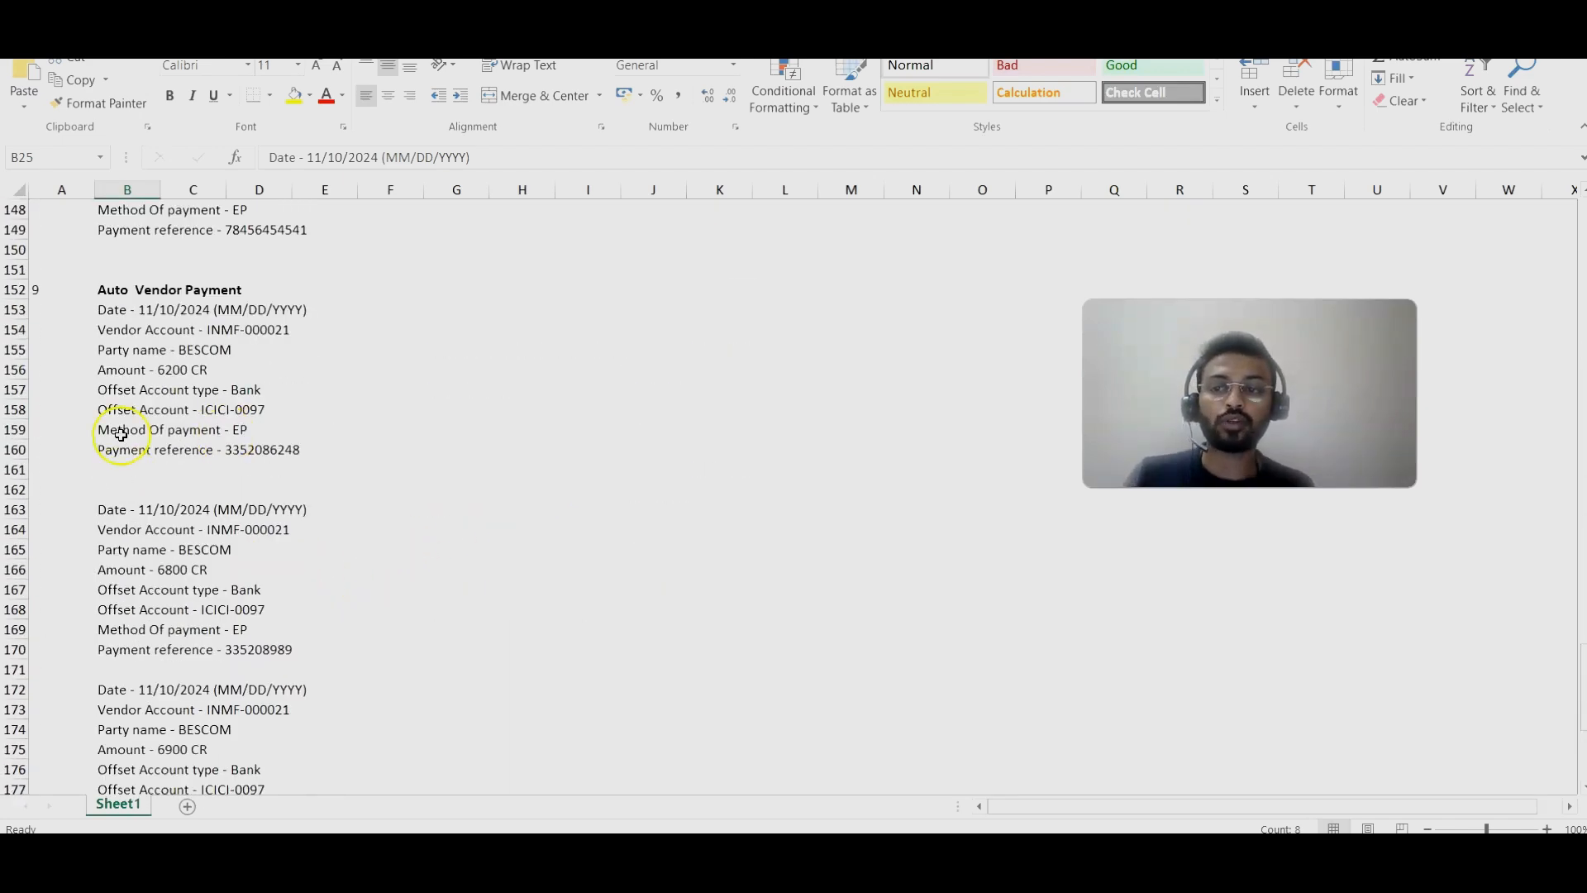
{"action": "left_click_drag", "start_coordinate": [98, 308], "coordinate": [133, 585]}
{"action": "scroll", "coordinate": [209, 635], "scroll_direction": "up", "scroll_amount": 10}
{"action": "scroll", "coordinate": [209, 631], "scroll_direction": "up", "scroll_amount": 6}
{"action": "scroll", "coordinate": [209, 630], "scroll_direction": "up", "scroll_amount": 20}
{"action": "scroll", "coordinate": [193, 528], "scroll_direction": "down", "scroll_amount": 4}
{"action": "left_click", "coordinate": [479, 430]}
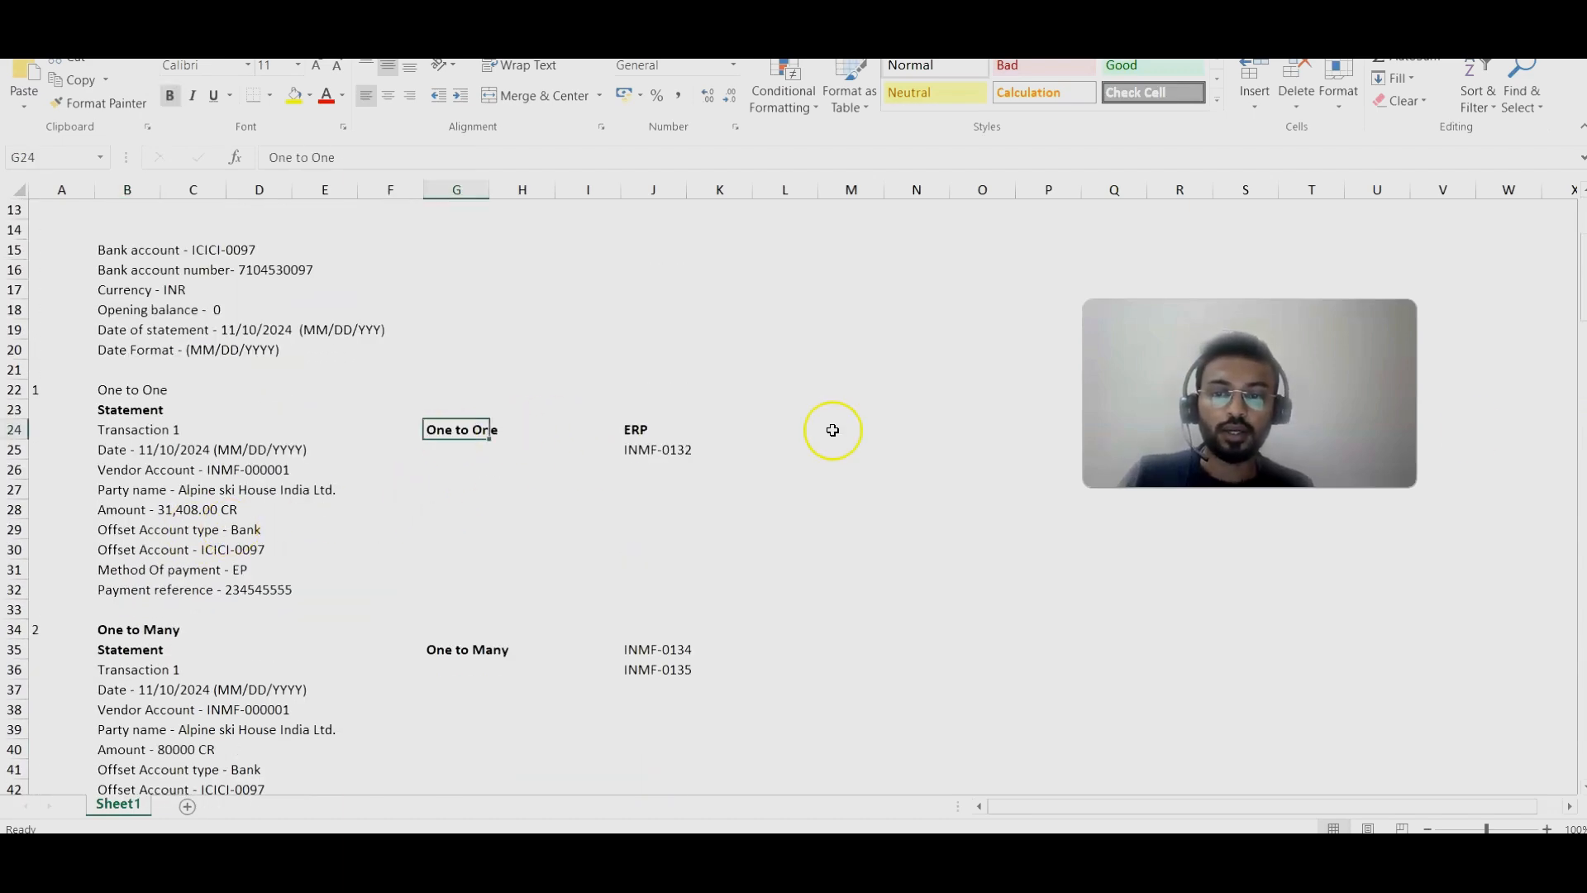
Step: Switch back to the Finance and Operations bank reconciliation worksheet and run the One to One matching rule
{"action": "key", "text": "alt+Tab"}
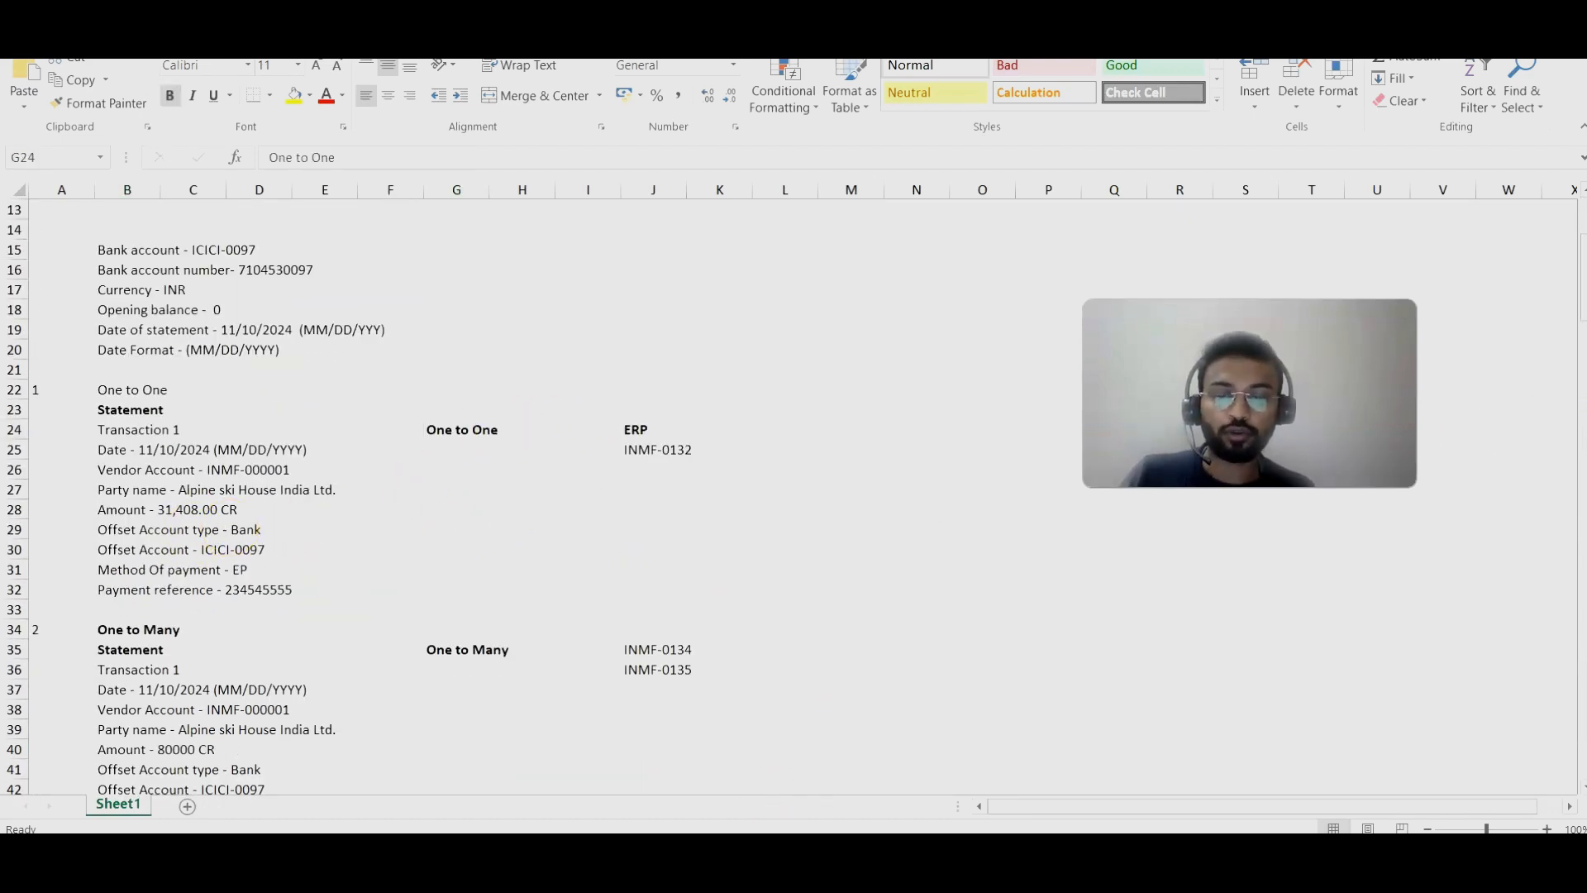
{"action": "mouse_move", "coordinate": [686, 860]}
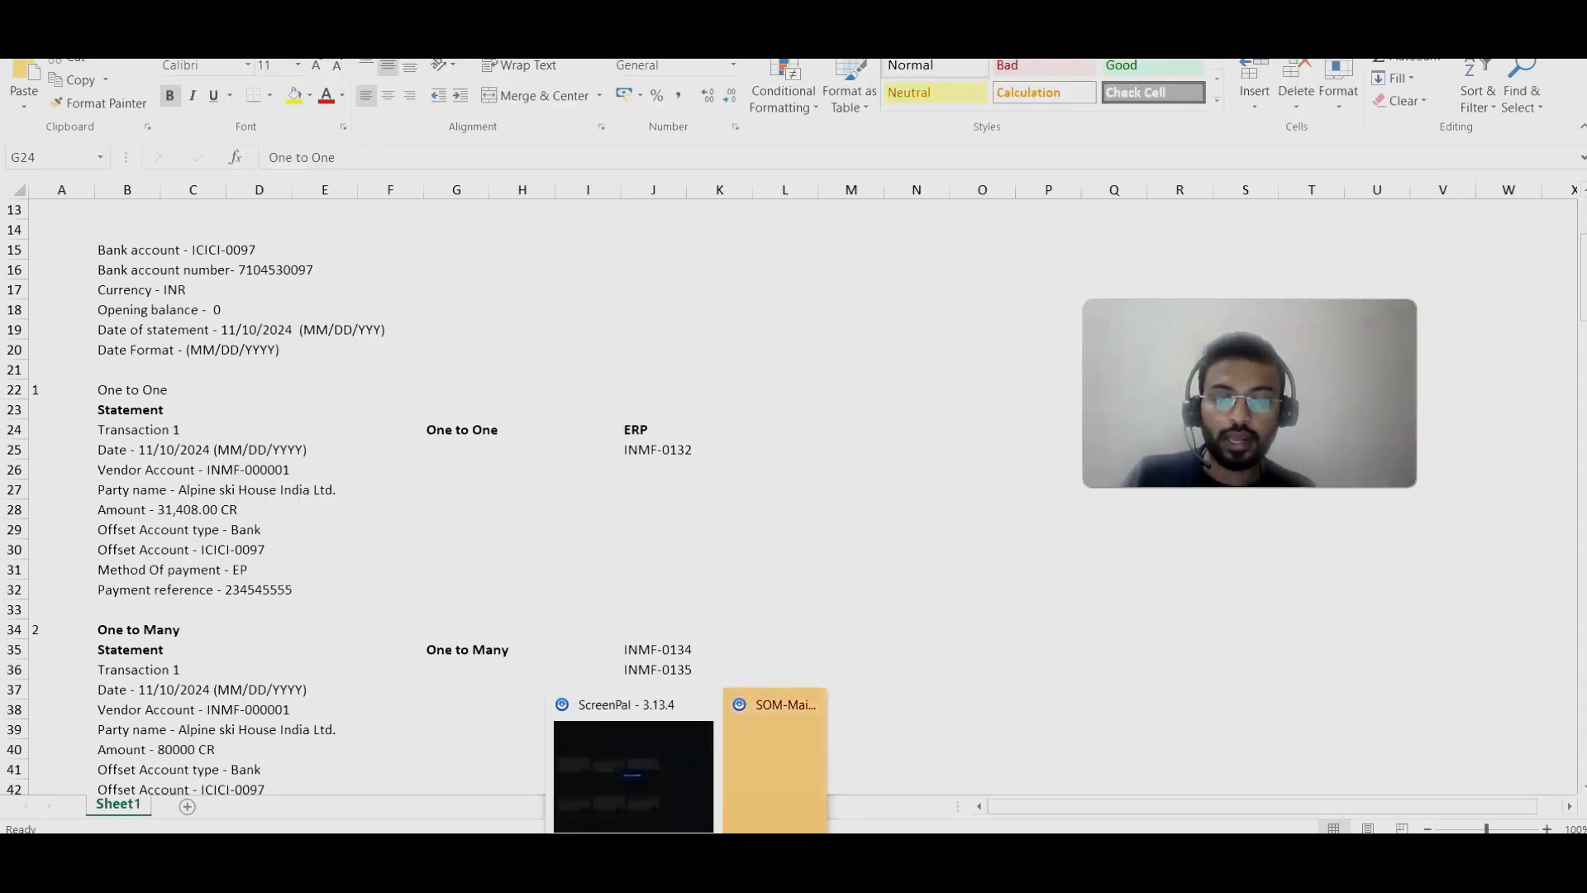
{"action": "left_click", "coordinate": [775, 761]}
{"action": "left_click", "coordinate": [177, 123]}
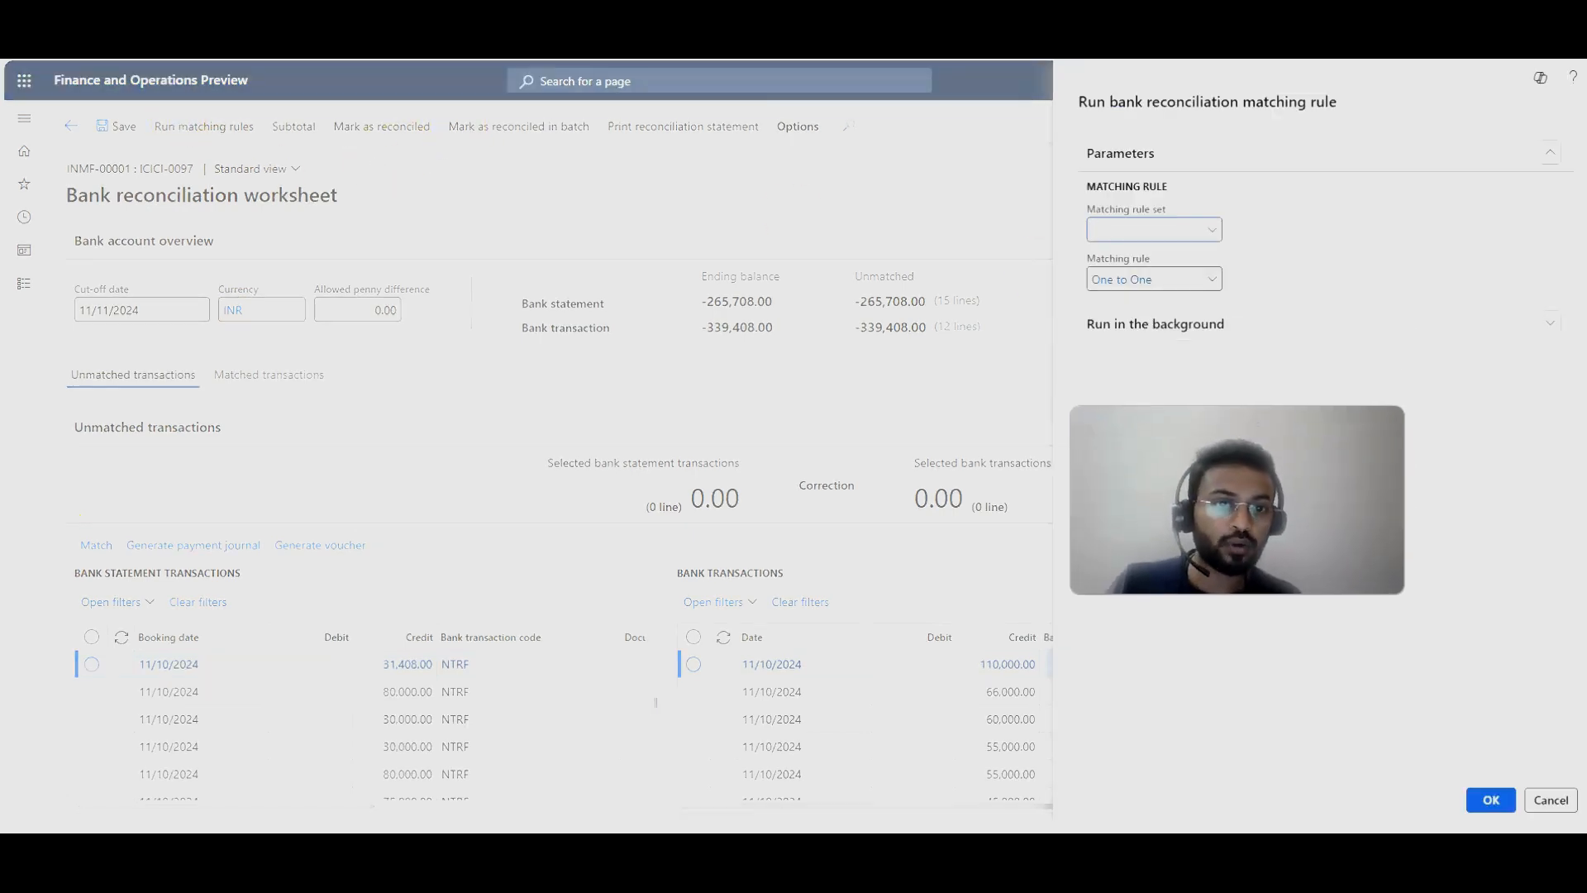
{"action": "left_click", "coordinate": [1501, 804]}
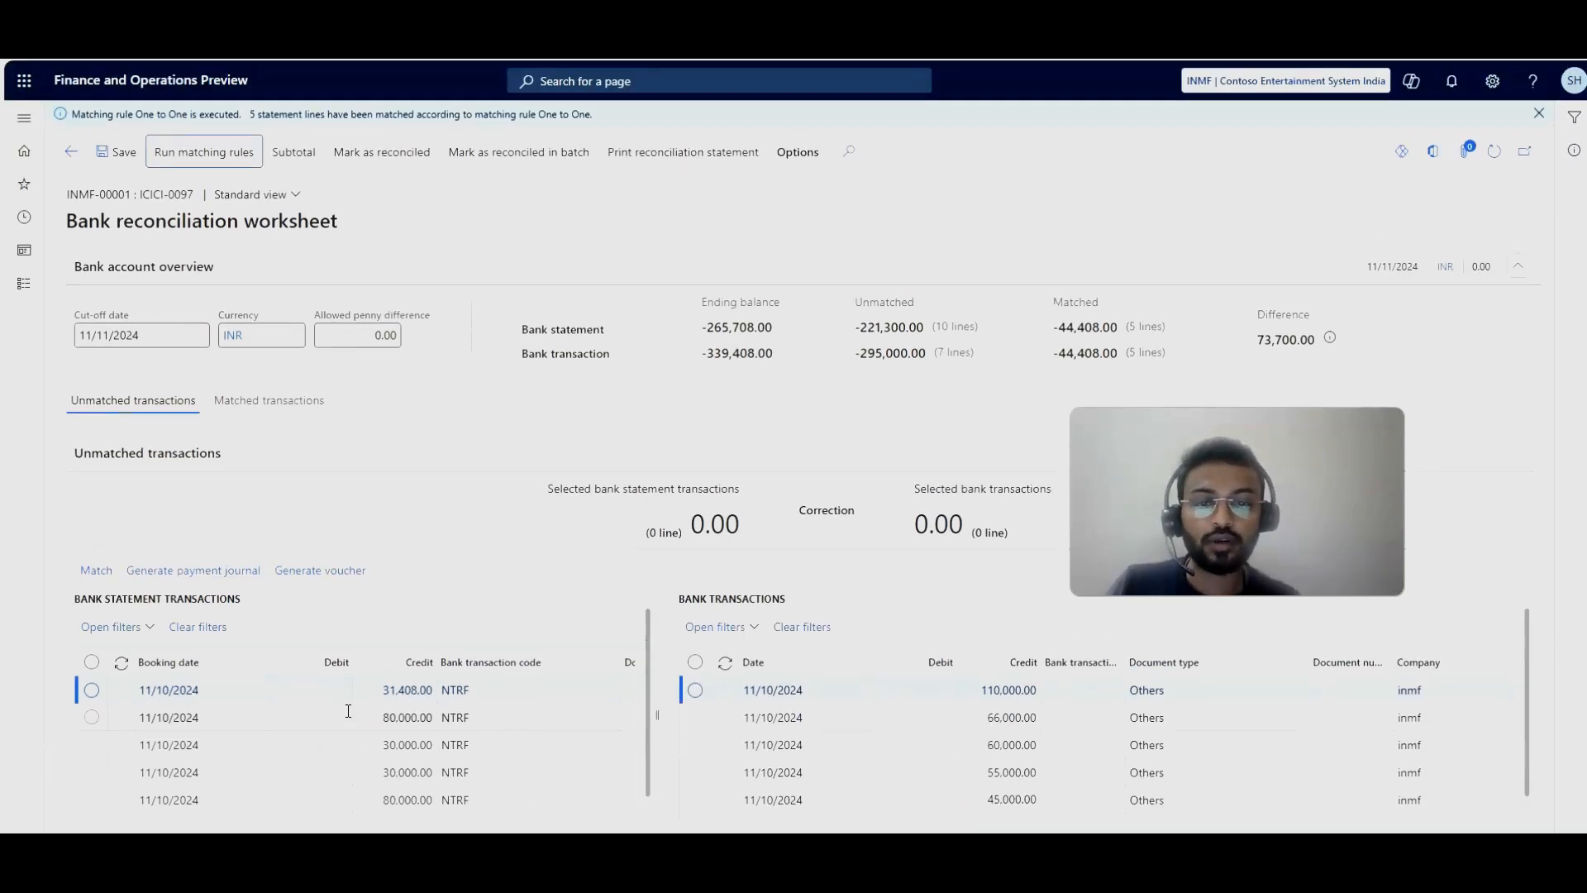
Step: Open the matched transactions and compare the debit and credit amounts of the paired bank statement and bank transaction lines
{"action": "left_click", "coordinate": [280, 401]}
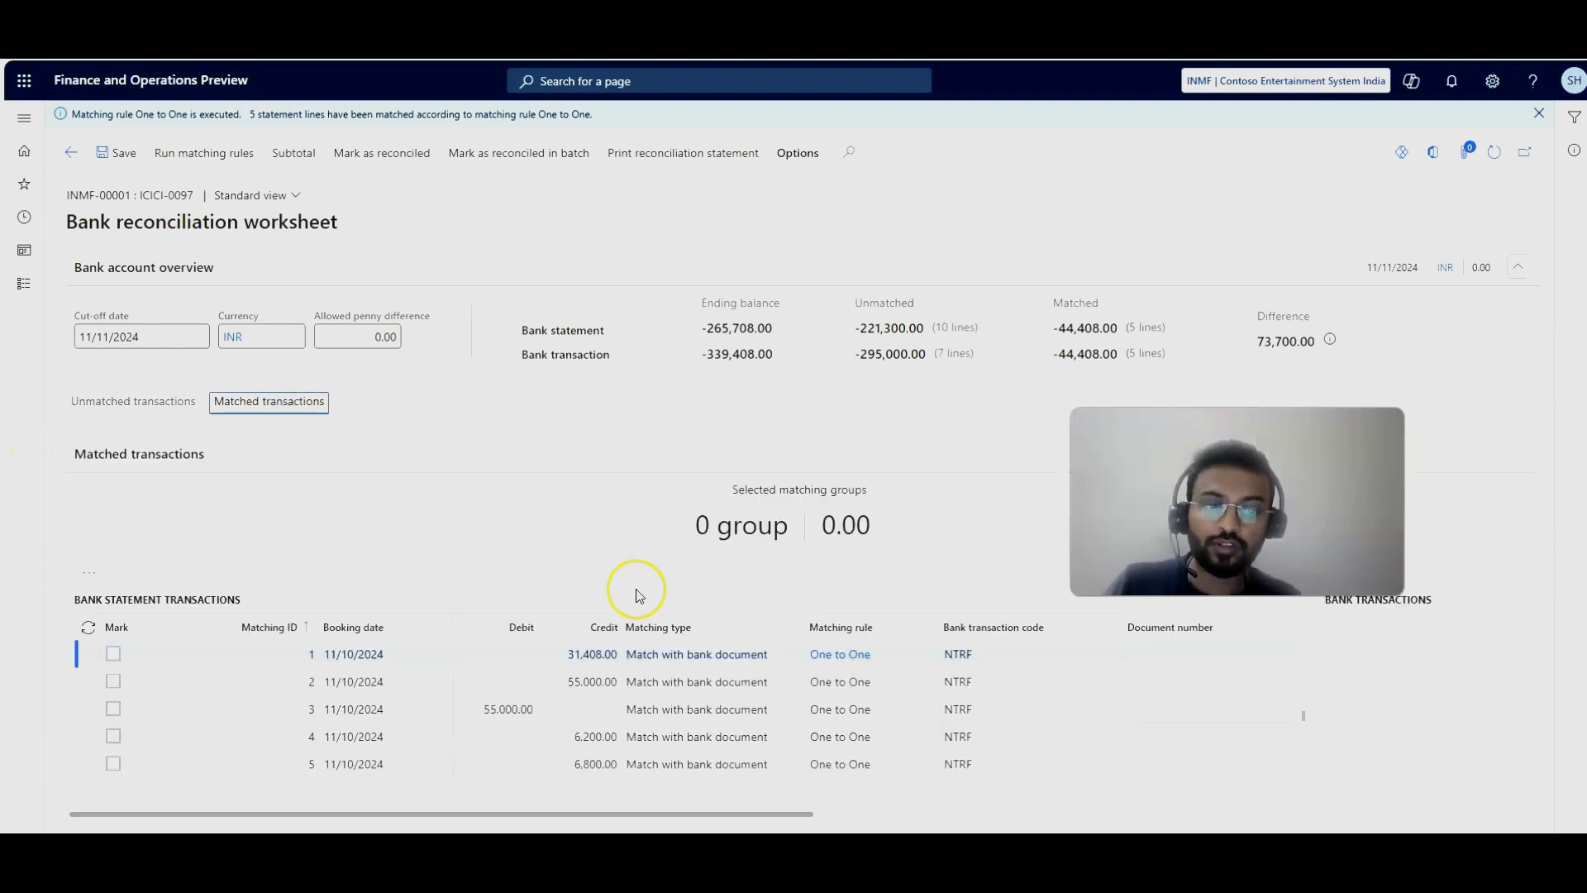
{"action": "left_click", "coordinate": [348, 748]}
{"action": "left_click", "coordinate": [1084, 735]}
{"action": "left_click", "coordinate": [1085, 760]}
{"action": "left_click", "coordinate": [574, 681]}
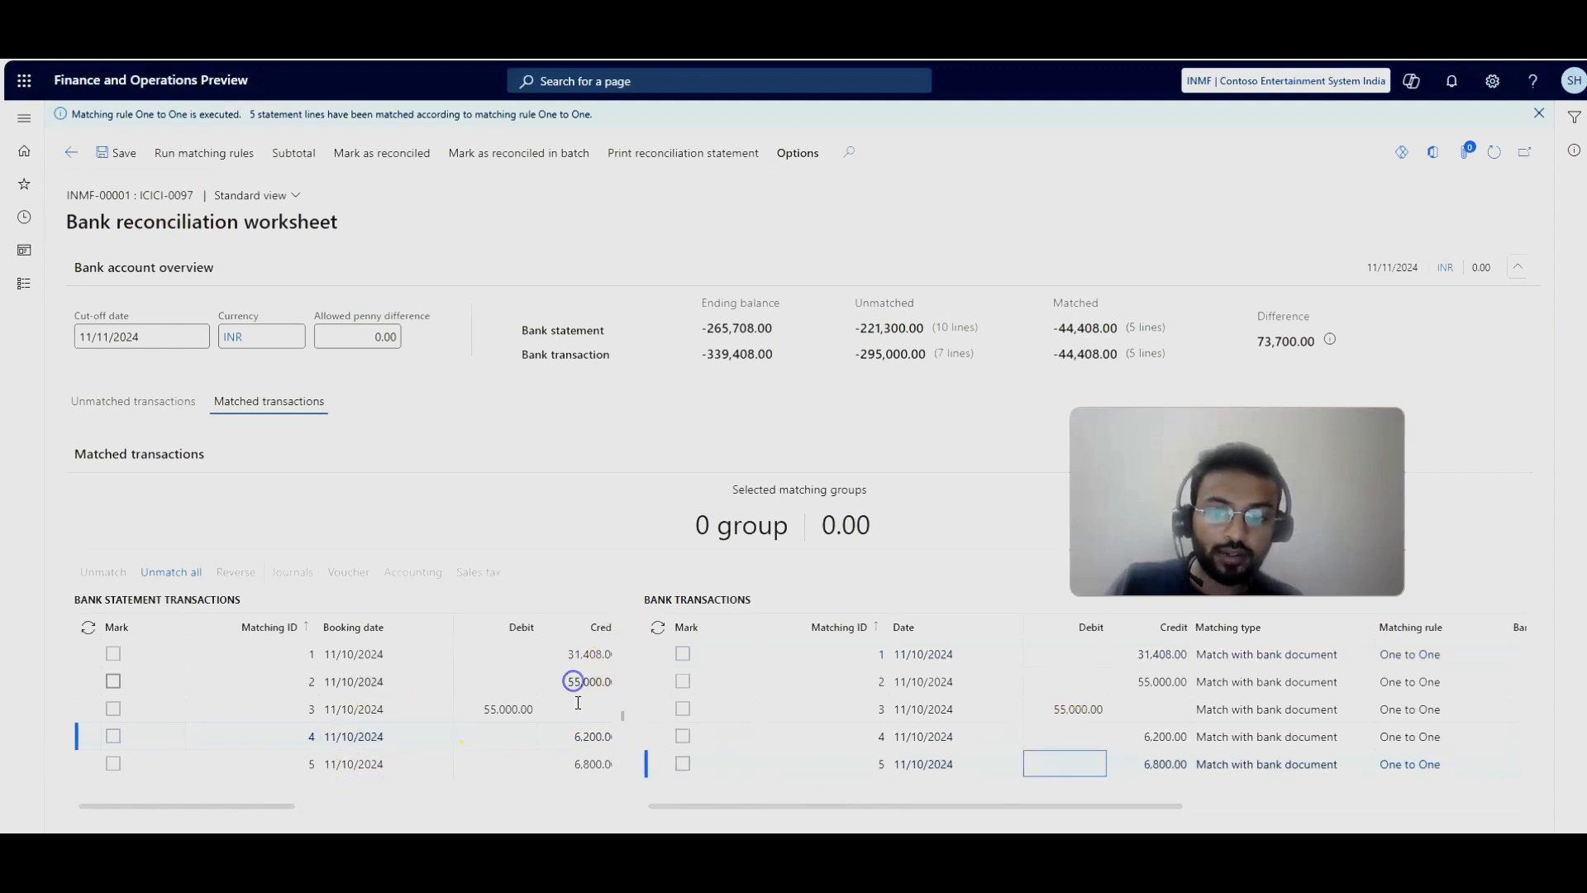
{"action": "left_click", "coordinate": [520, 726]}
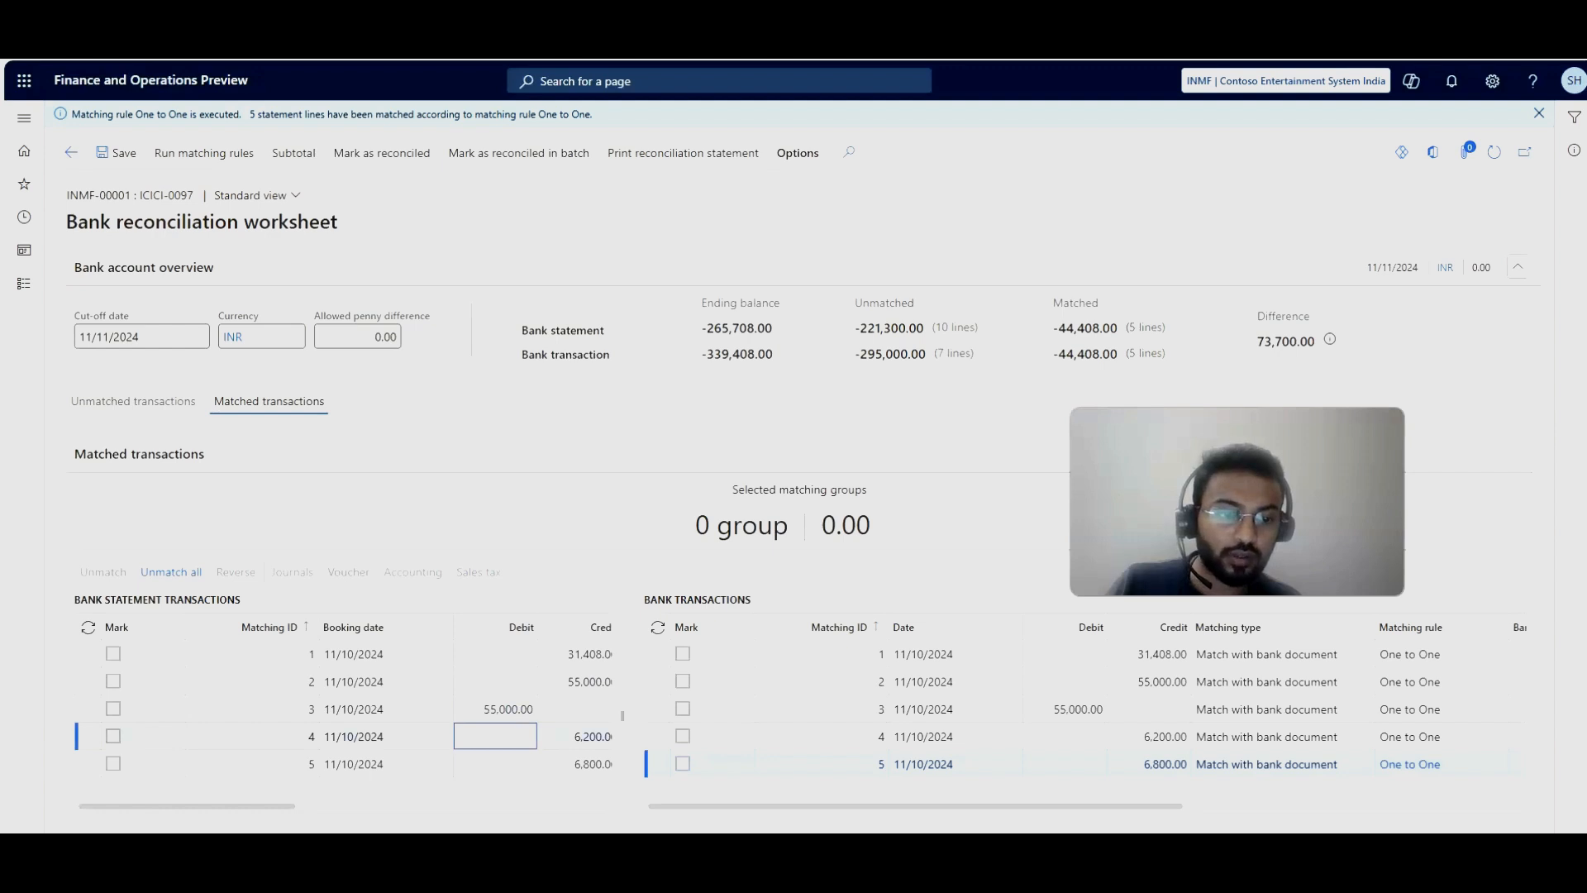
Step: Examine the reference numbers and reversal flags of the matched bank statement lines and the related parties of the matched bank transactions
{"action": "left_click_drag", "start_coordinate": [177, 808], "coordinate": [741, 764]}
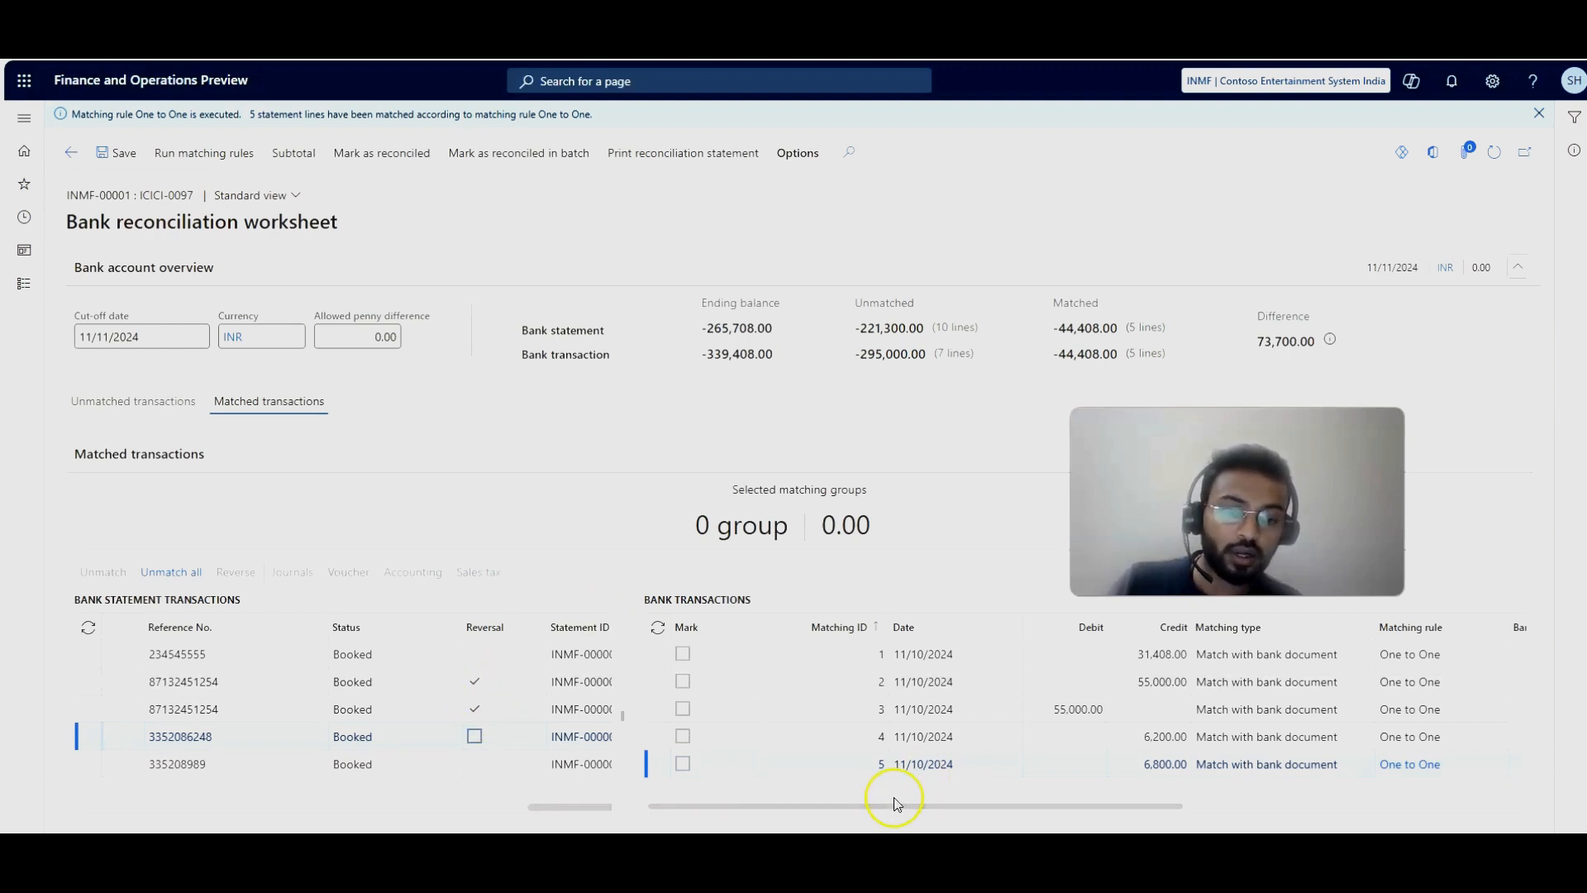
{"action": "left_click_drag", "start_coordinate": [902, 801], "coordinate": [1430, 804]}
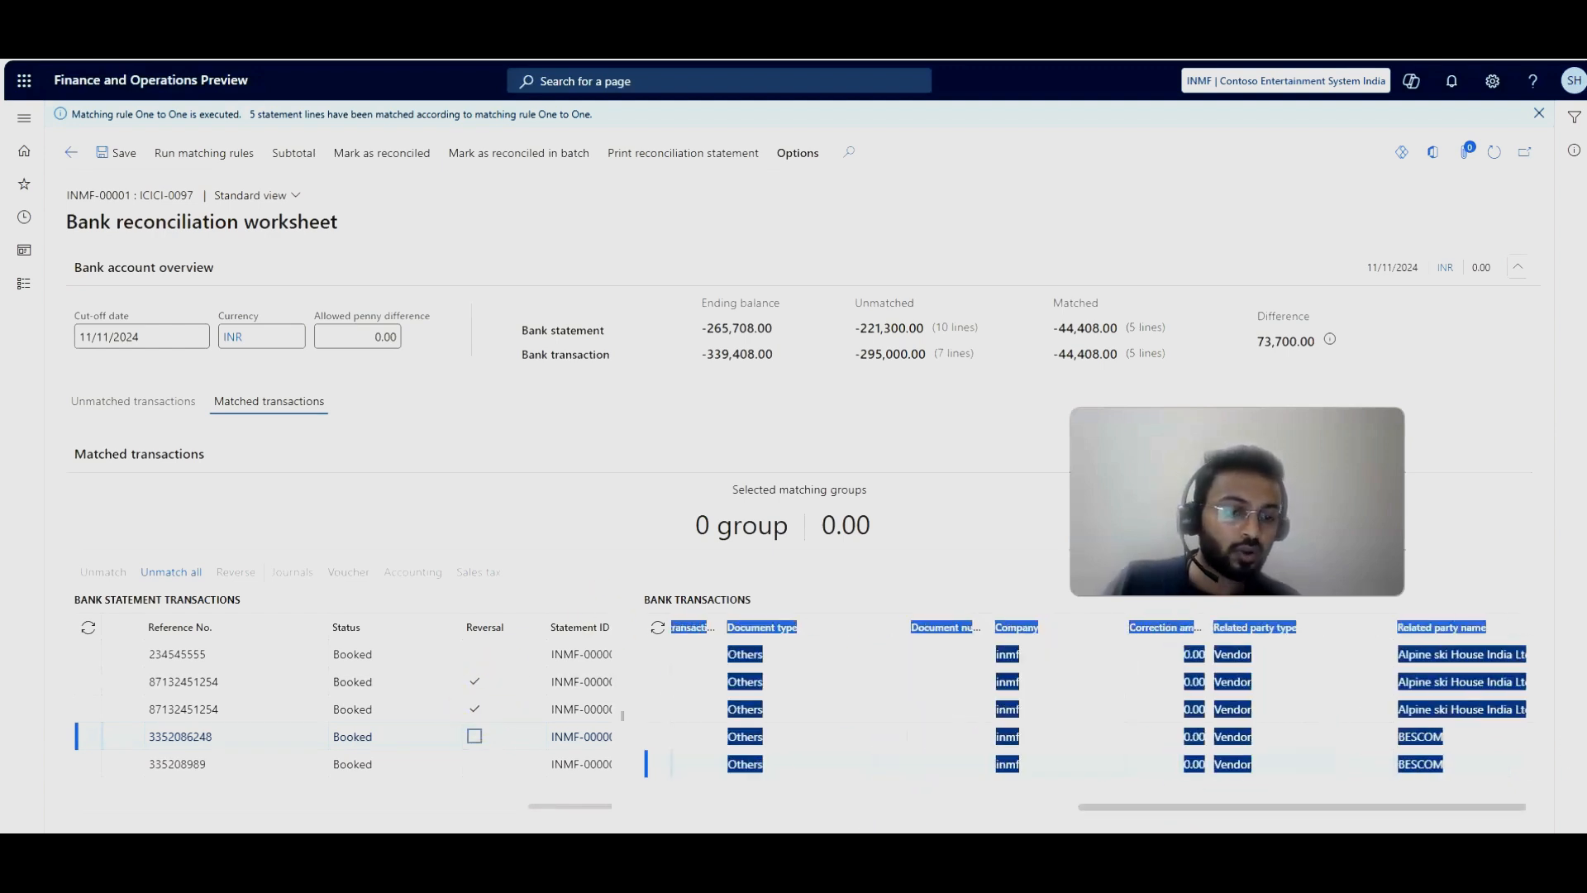
{"action": "left_click", "coordinate": [879, 562]}
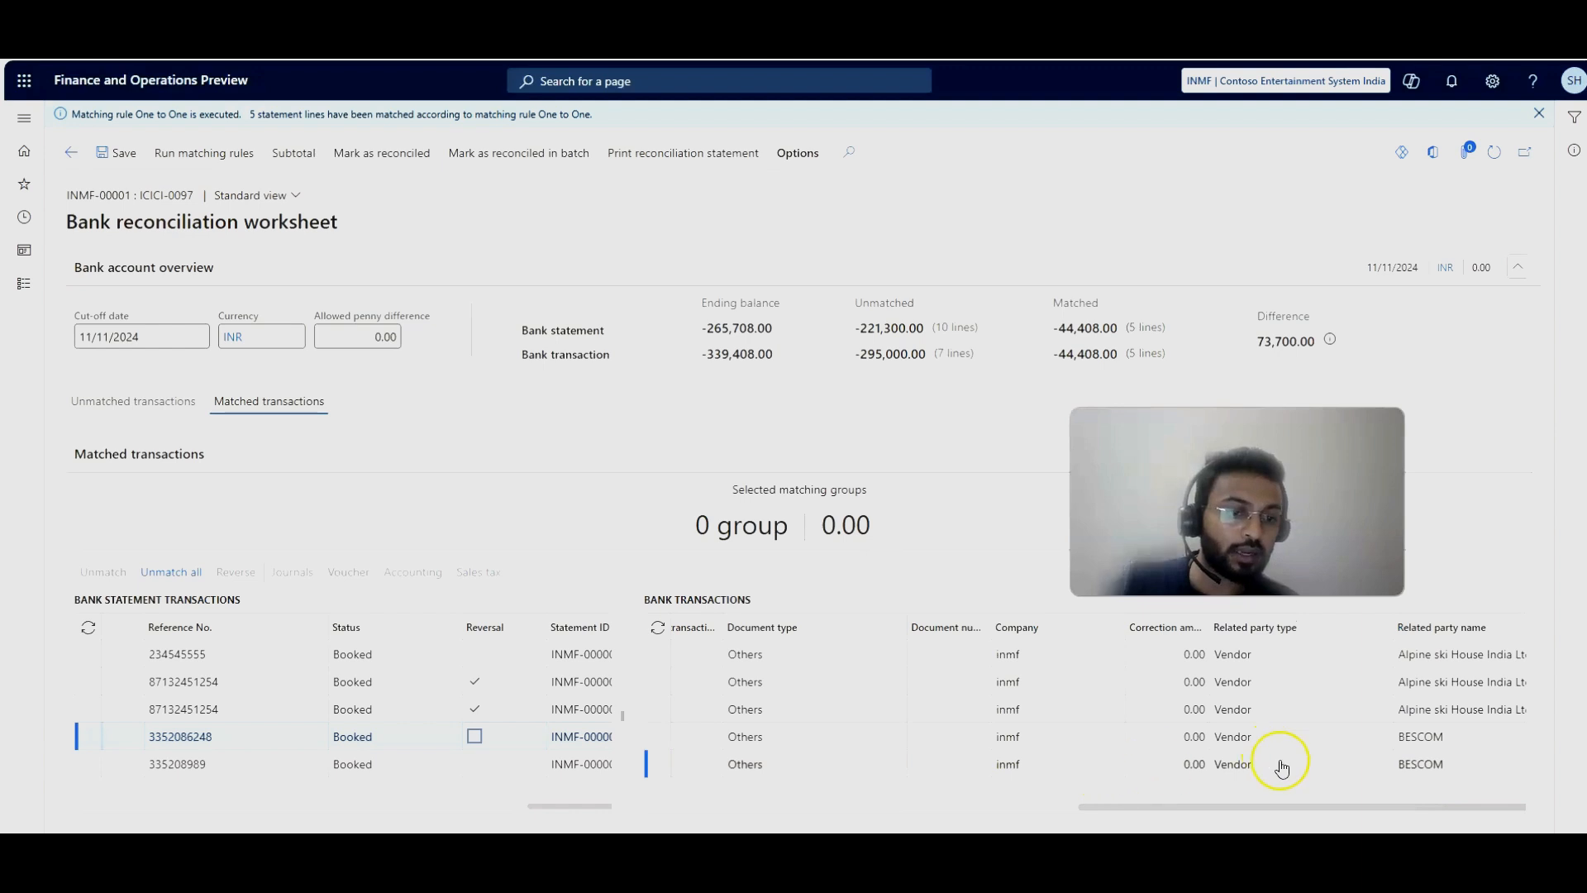
{"action": "left_click_drag", "start_coordinate": [1313, 807], "coordinate": [876, 827]}
{"action": "left_click", "coordinate": [451, 657]}
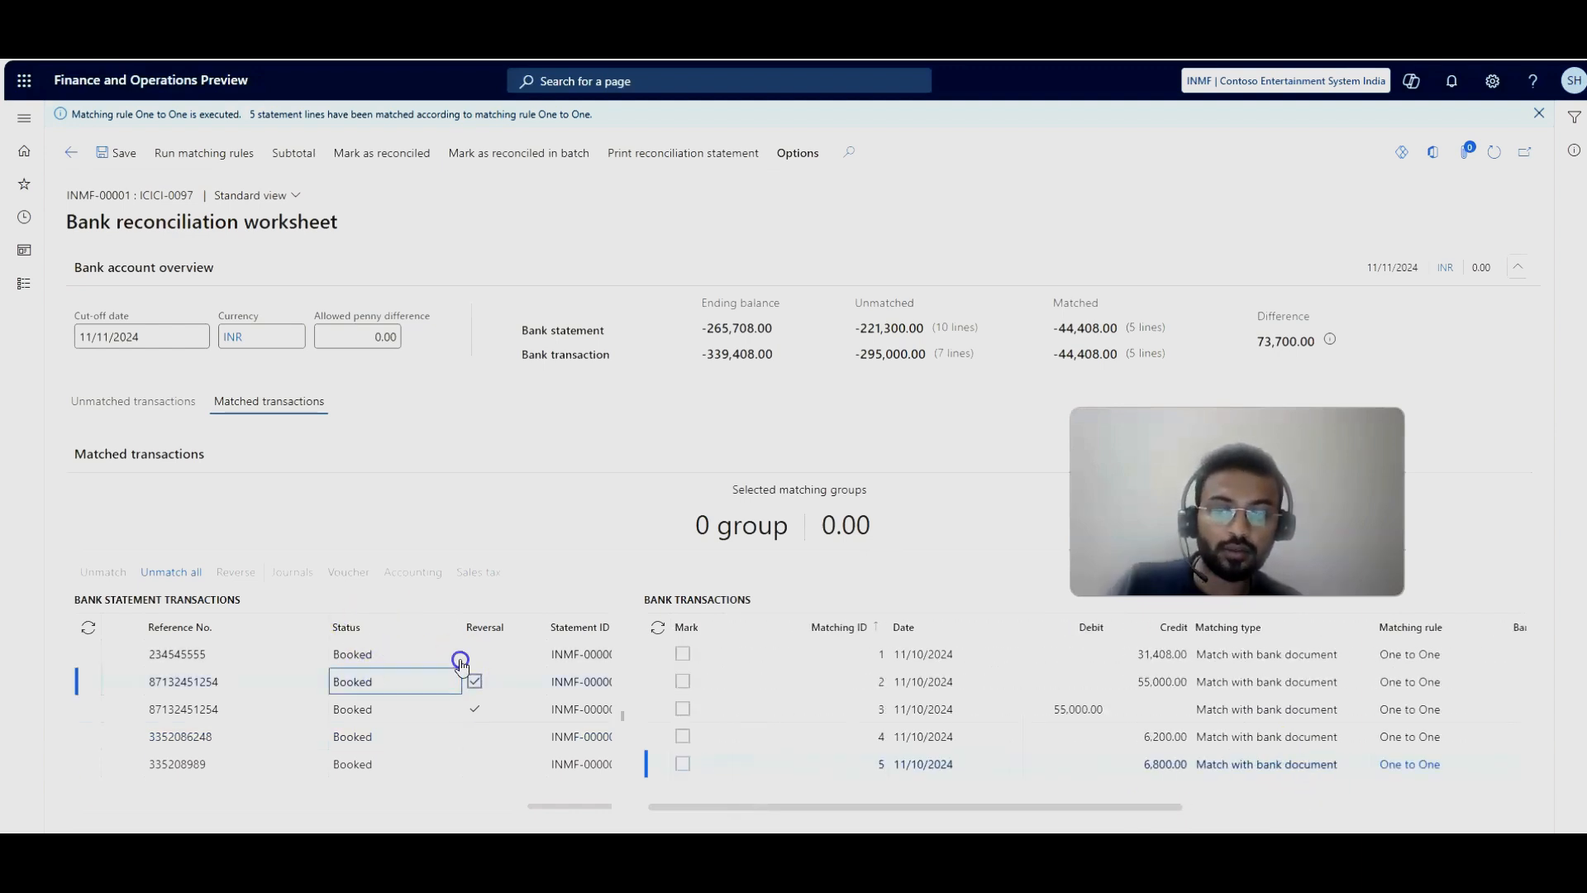
{"action": "left_click_drag", "start_coordinate": [529, 808], "coordinate": [463, 828]}
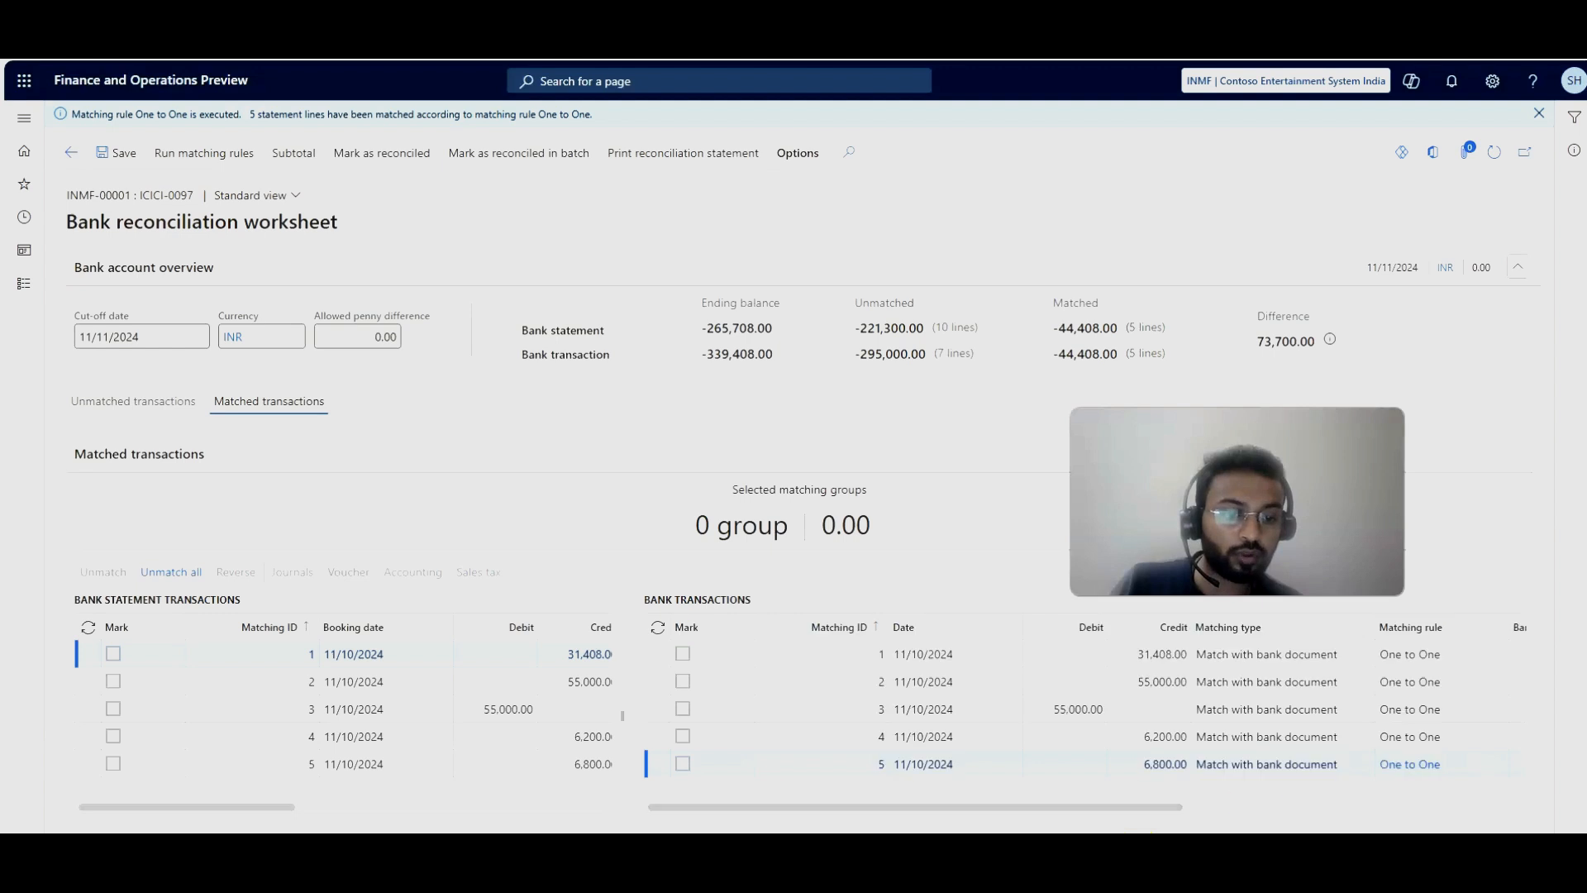
Step: Compare trading party and reference number on the first matched statement line with the bank transaction's related party, payment reference and credit amount
{"action": "left_click_drag", "start_coordinate": [234, 815], "coordinate": [575, 818]}
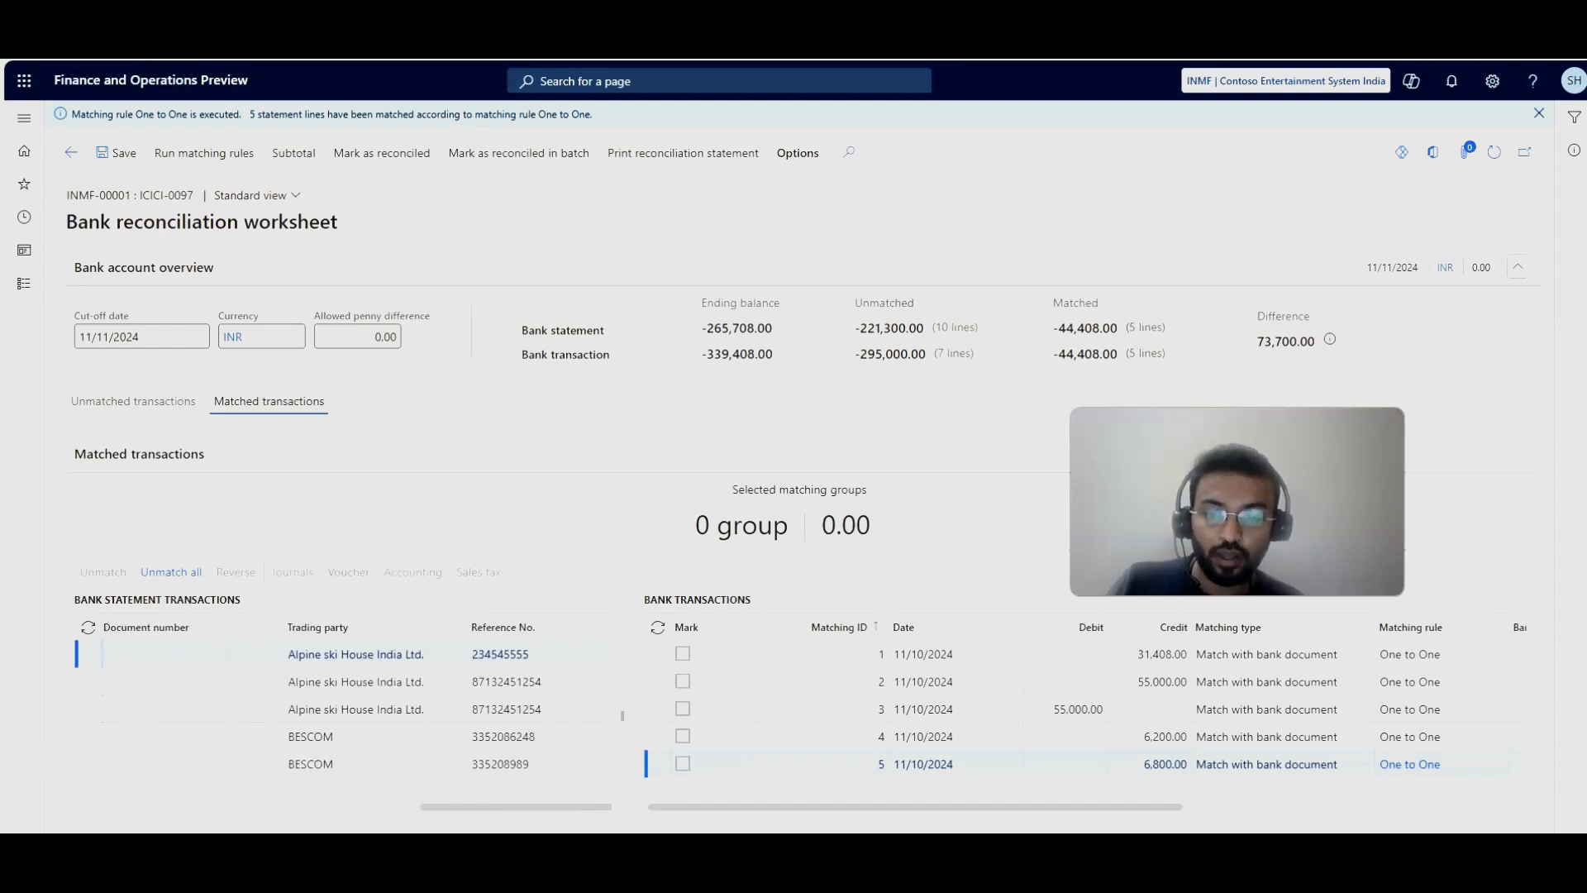
{"action": "left_click_drag", "start_coordinate": [1117, 818], "coordinate": [1518, 813]}
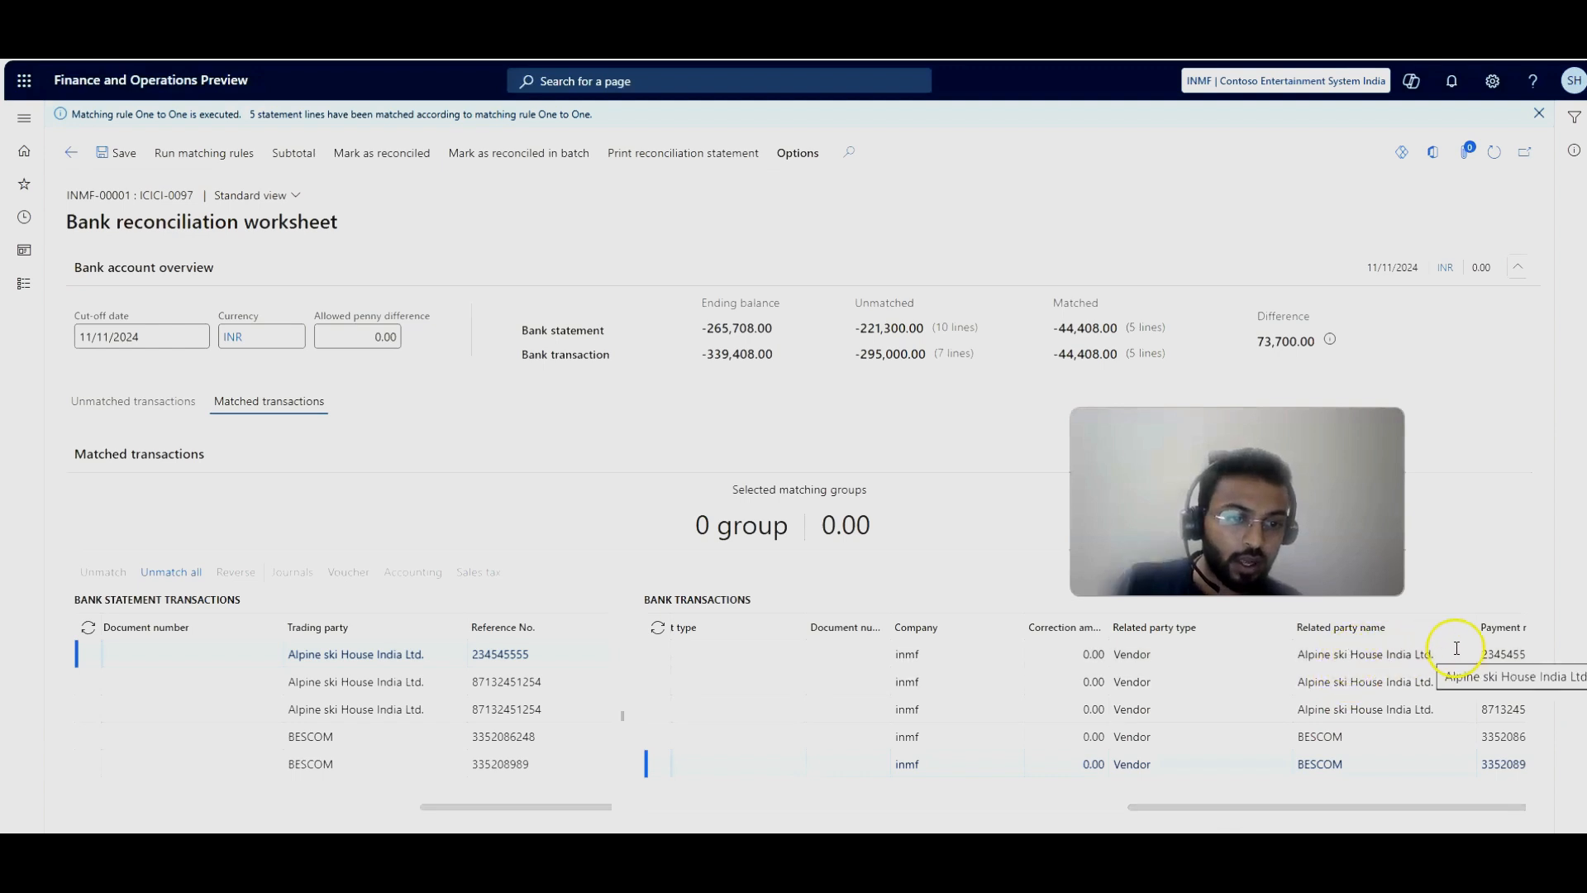
{"action": "left_click_drag", "start_coordinate": [1456, 648], "coordinate": [1293, 653]}
{"action": "left_click", "coordinate": [359, 647]}
{"action": "key", "text": "Tab"}
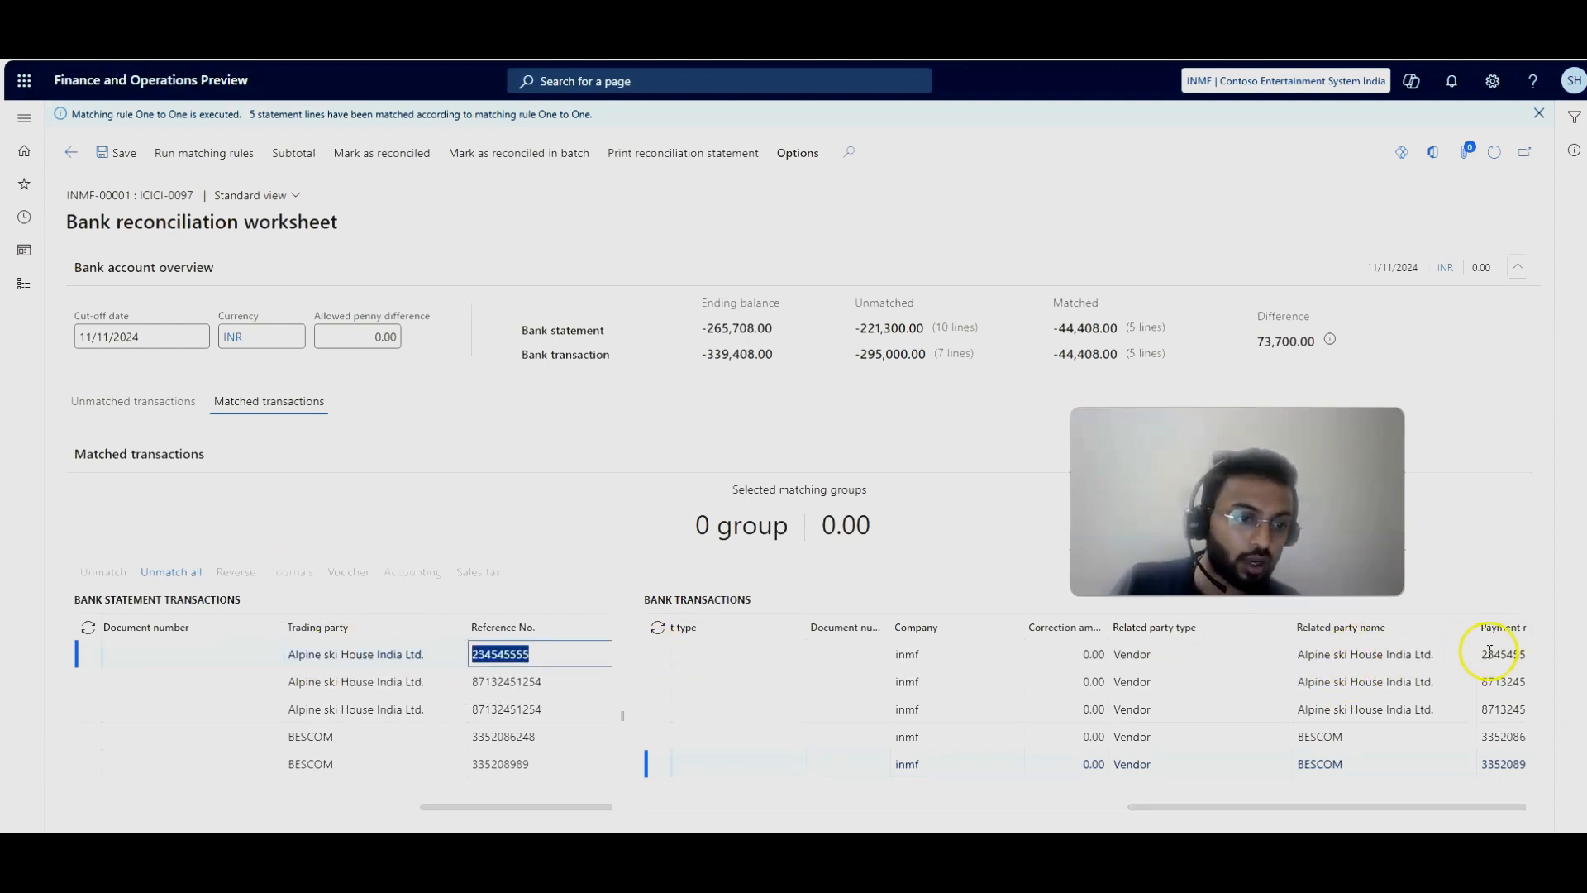
{"action": "left_click_drag", "start_coordinate": [1161, 814], "coordinate": [856, 827]}
{"action": "left_click", "coordinate": [820, 654]}
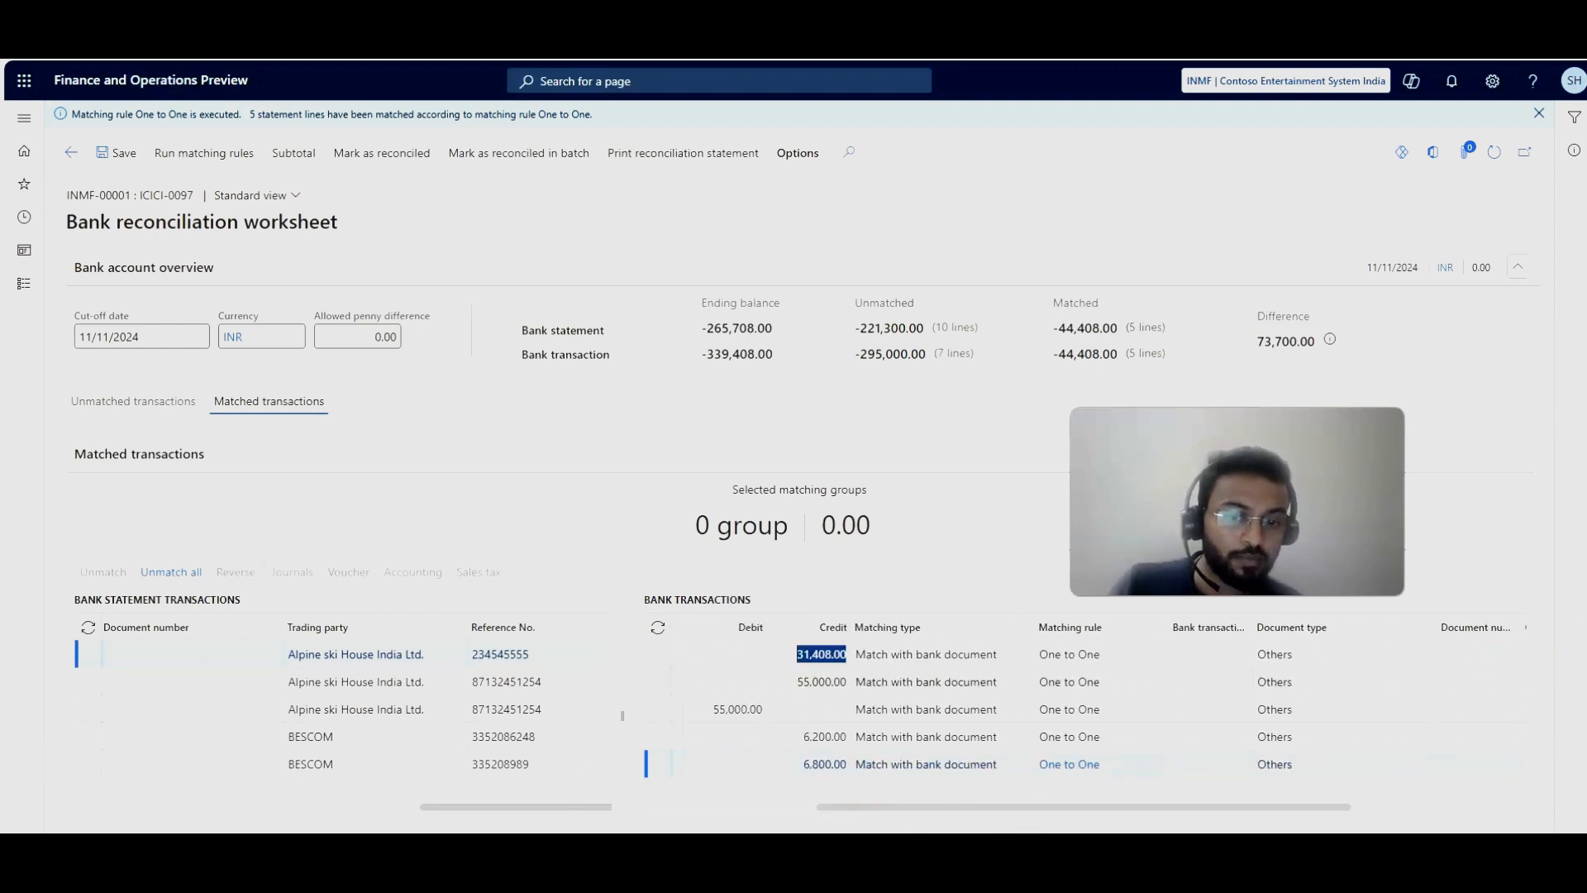
Step: Examine the matching rule of the first matched statement line and compare its matching ID with that of its bank transaction
{"action": "left_click_drag", "start_coordinate": [485, 807], "coordinate": [256, 807]}
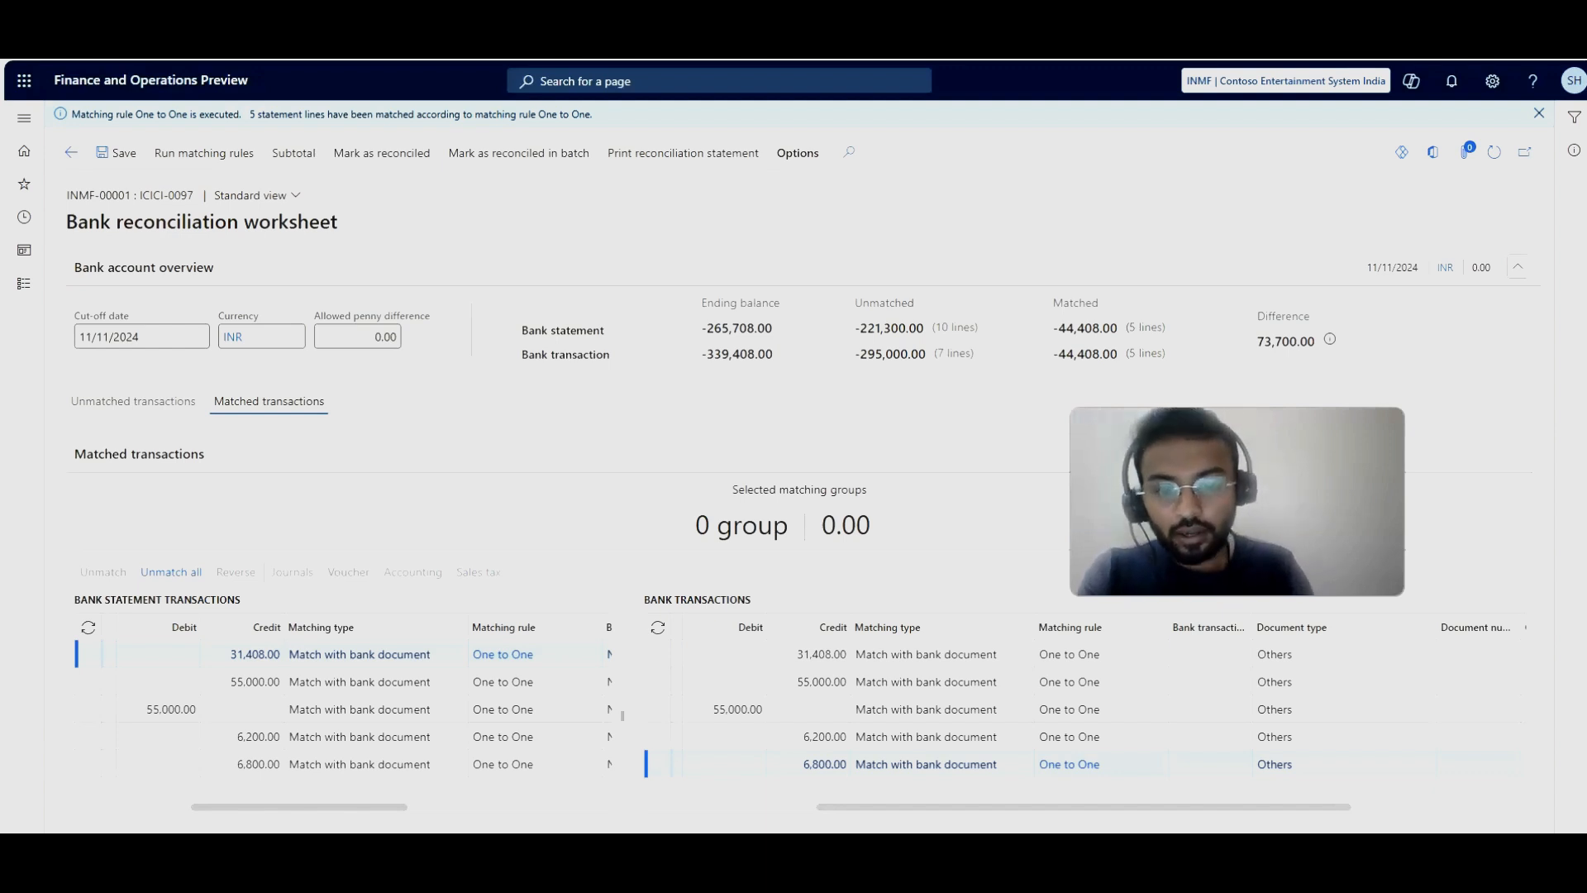
{"action": "left_click", "coordinate": [543, 658]}
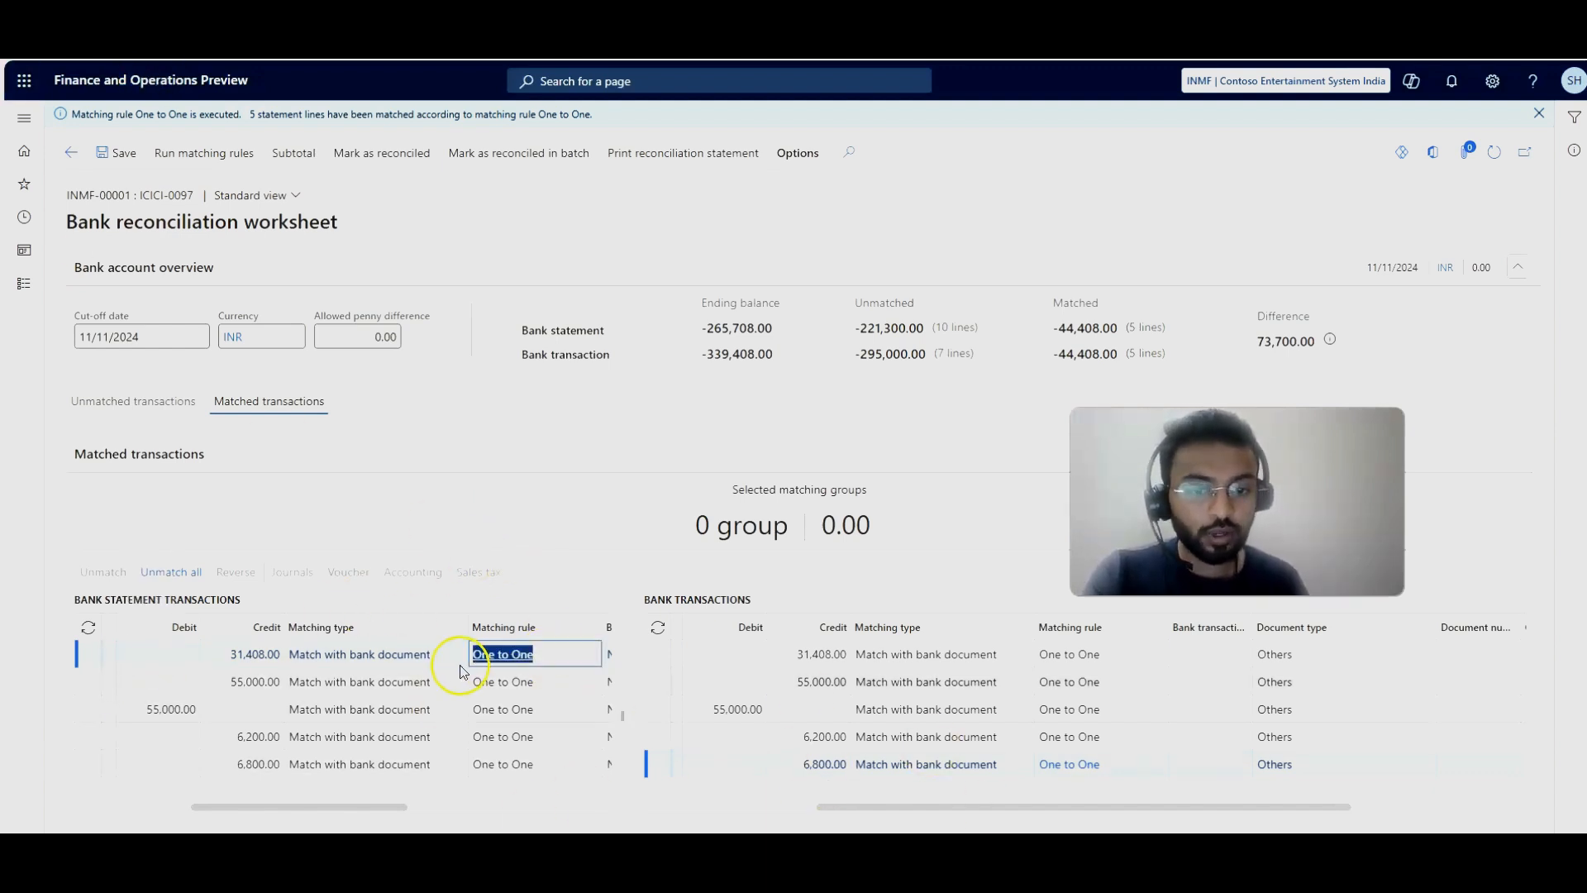
{"action": "left_click_drag", "start_coordinate": [340, 805], "coordinate": [220, 807]}
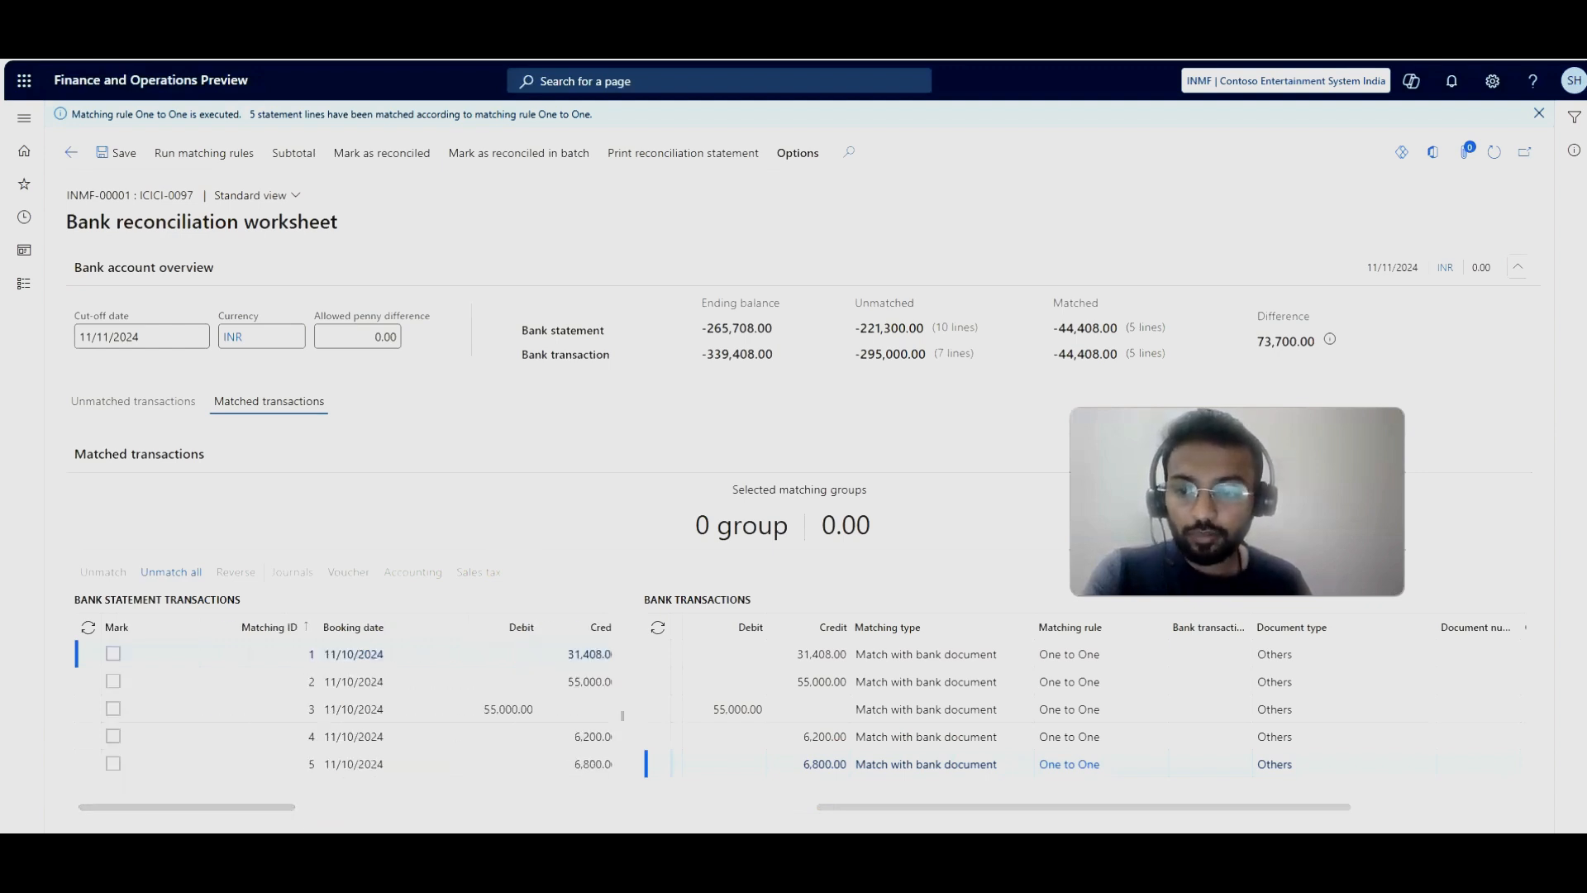
{"action": "left_click", "coordinate": [284, 656]}
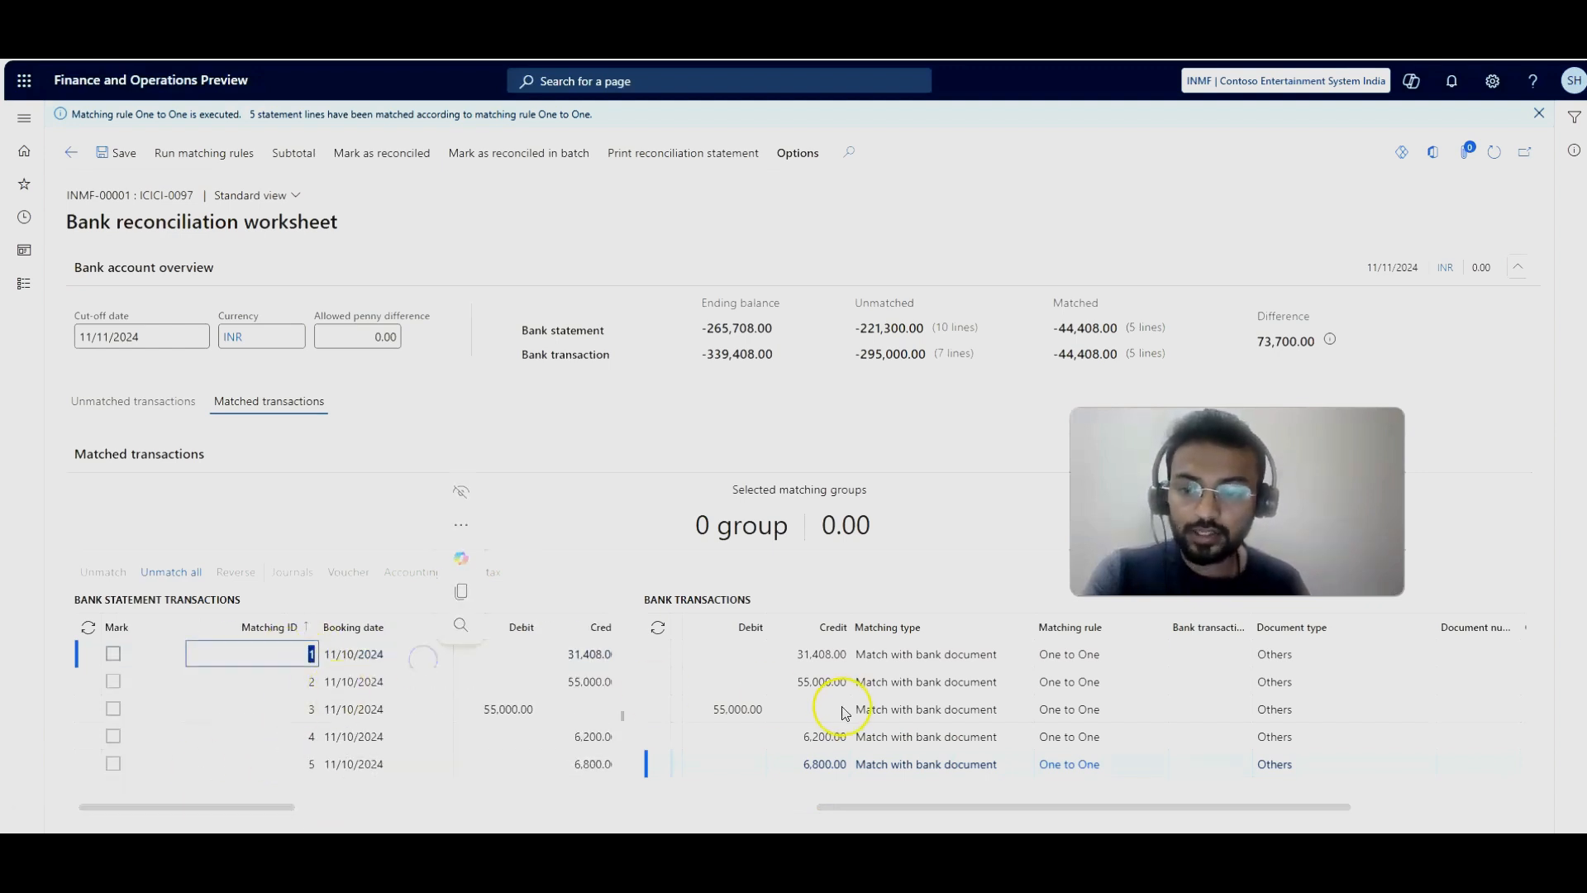
{"action": "left_click_drag", "start_coordinate": [956, 808], "coordinate": [308, 808]}
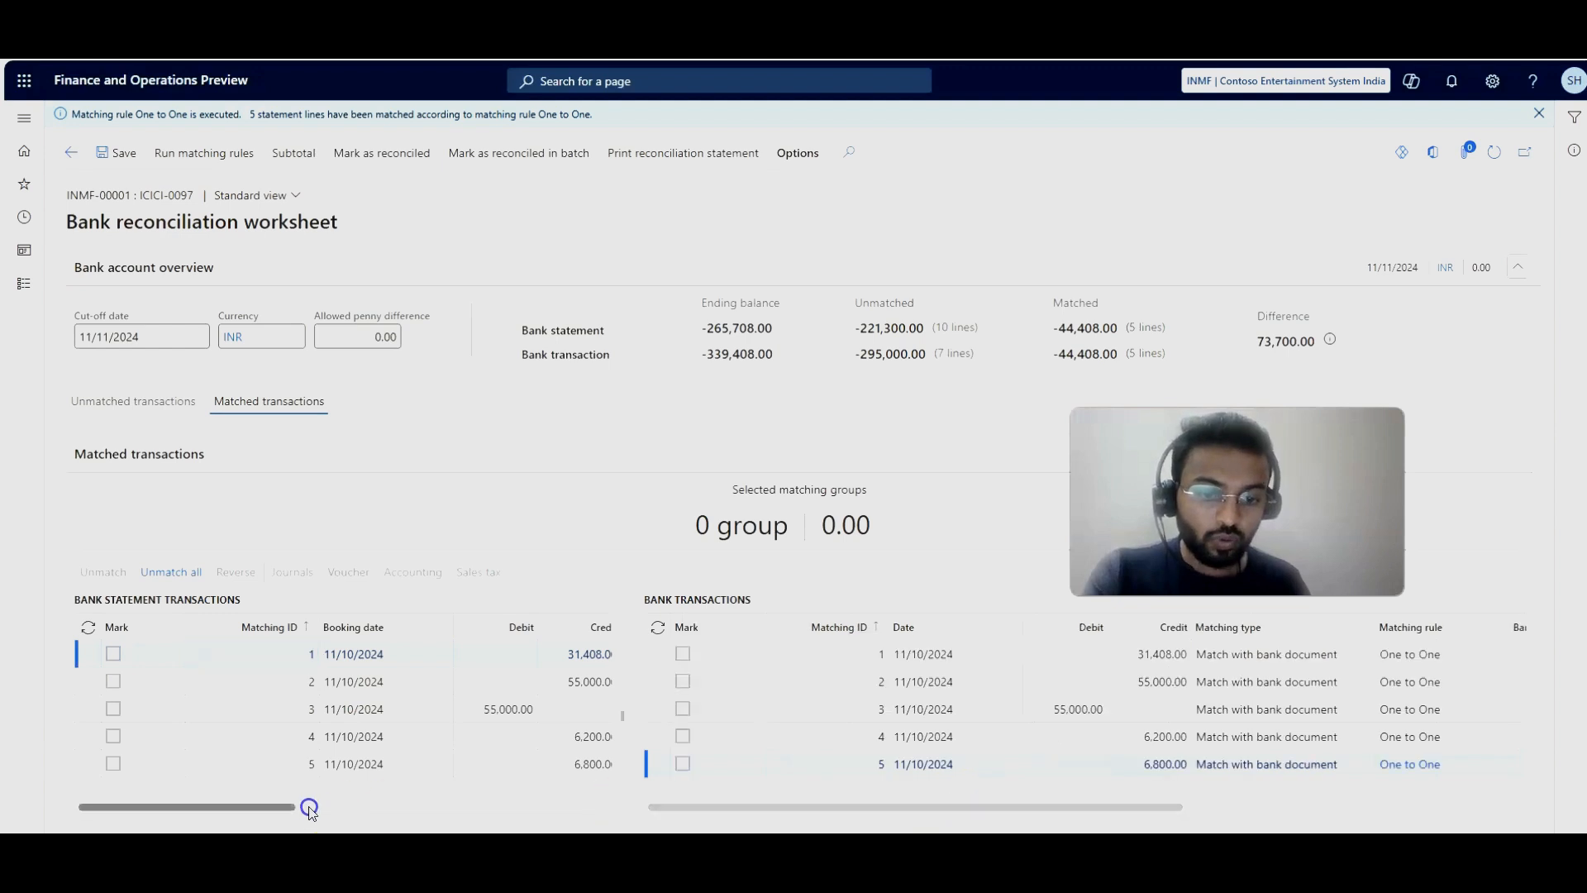
{"action": "left_click", "coordinate": [867, 663]}
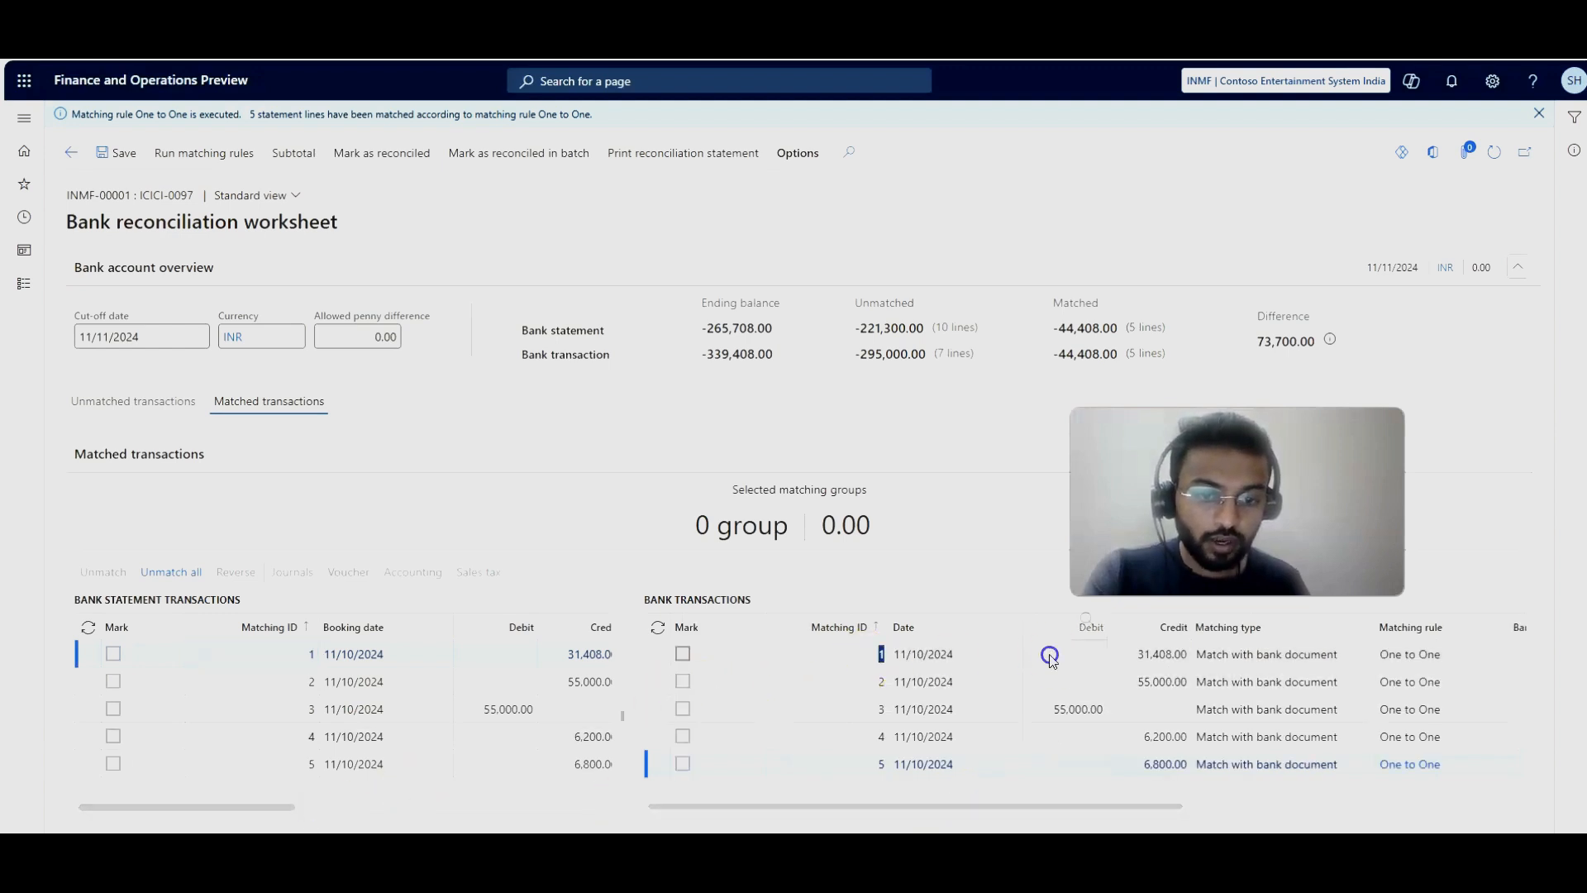
{"action": "left_click", "coordinate": [281, 659]}
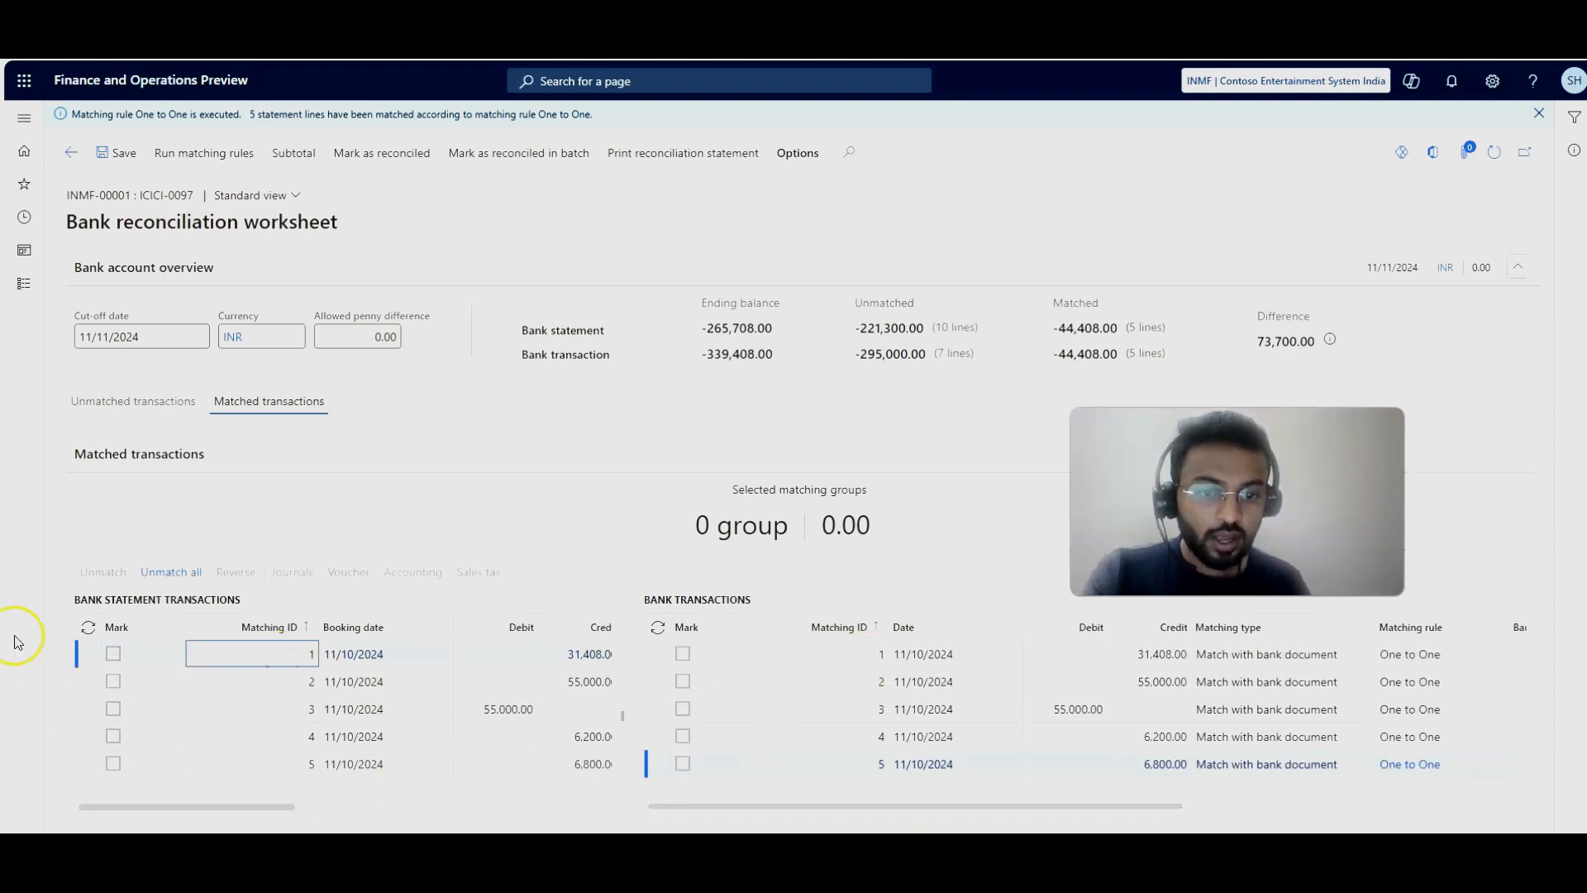
{"action": "left_click", "coordinate": [1029, 652]}
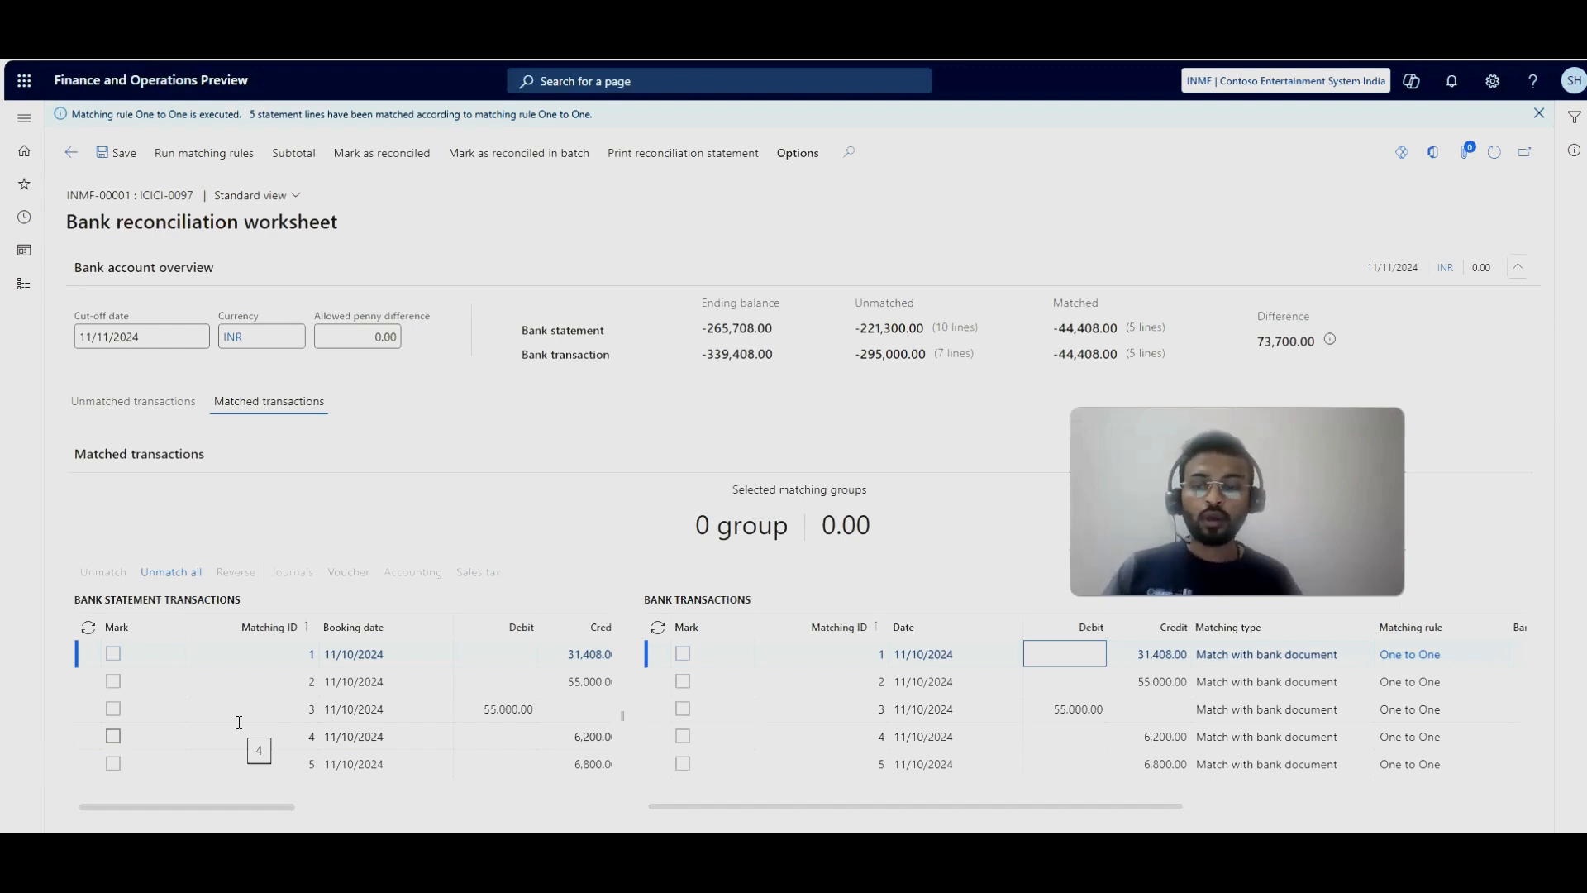
Step: Mark the matched group with matching ID 1, and clear the mark again from the bank transaction side
{"action": "left_click", "coordinate": [117, 654]}
{"action": "left_click", "coordinate": [115, 654]}
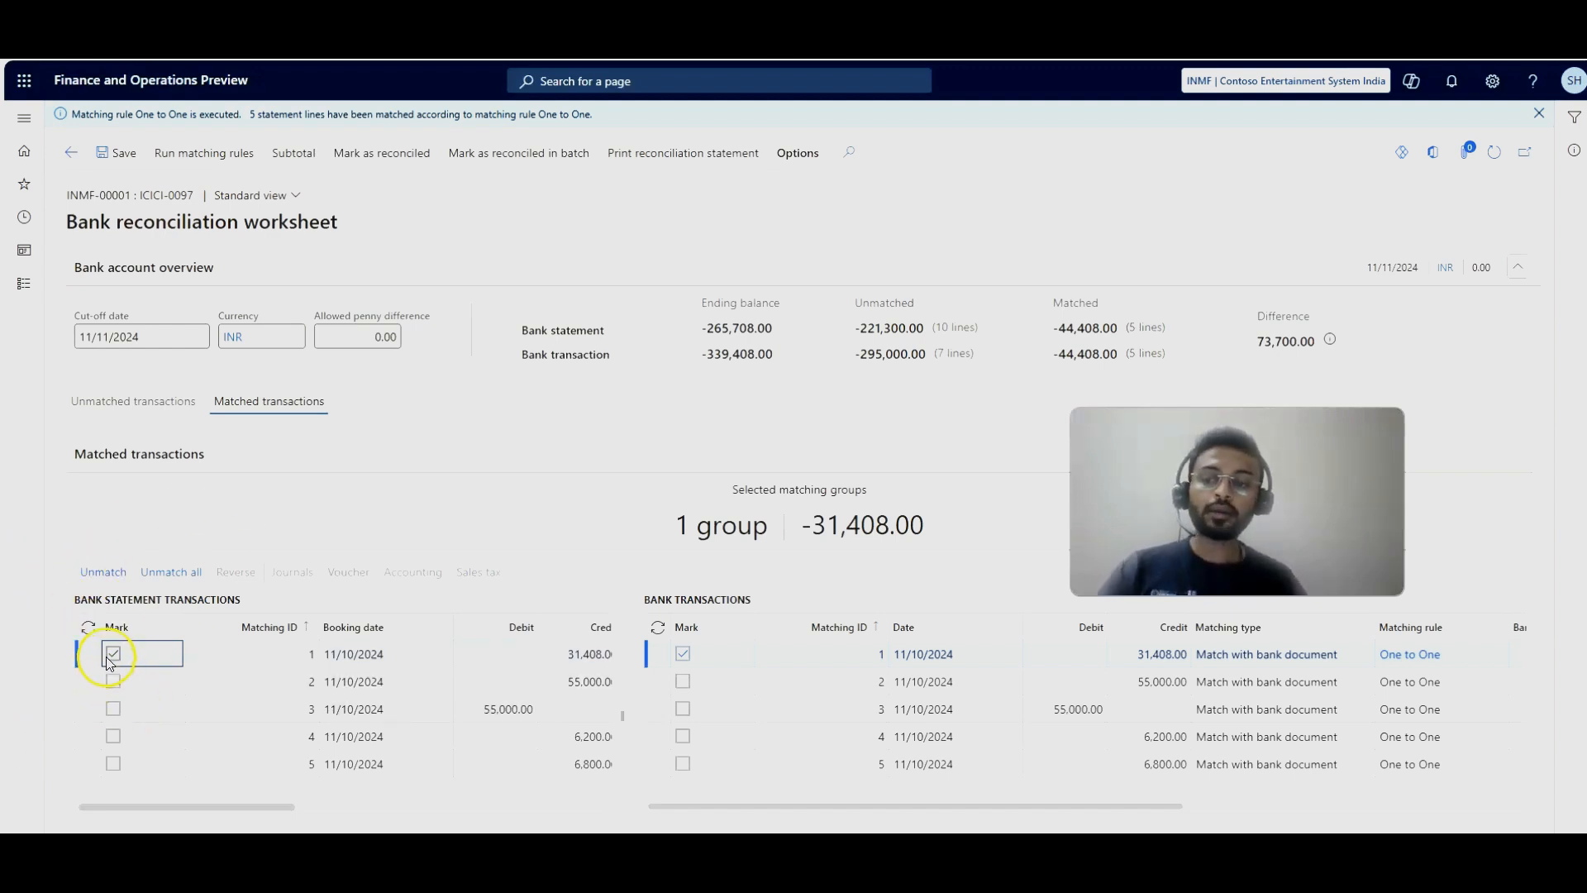
{"action": "left_click", "coordinate": [683, 654]}
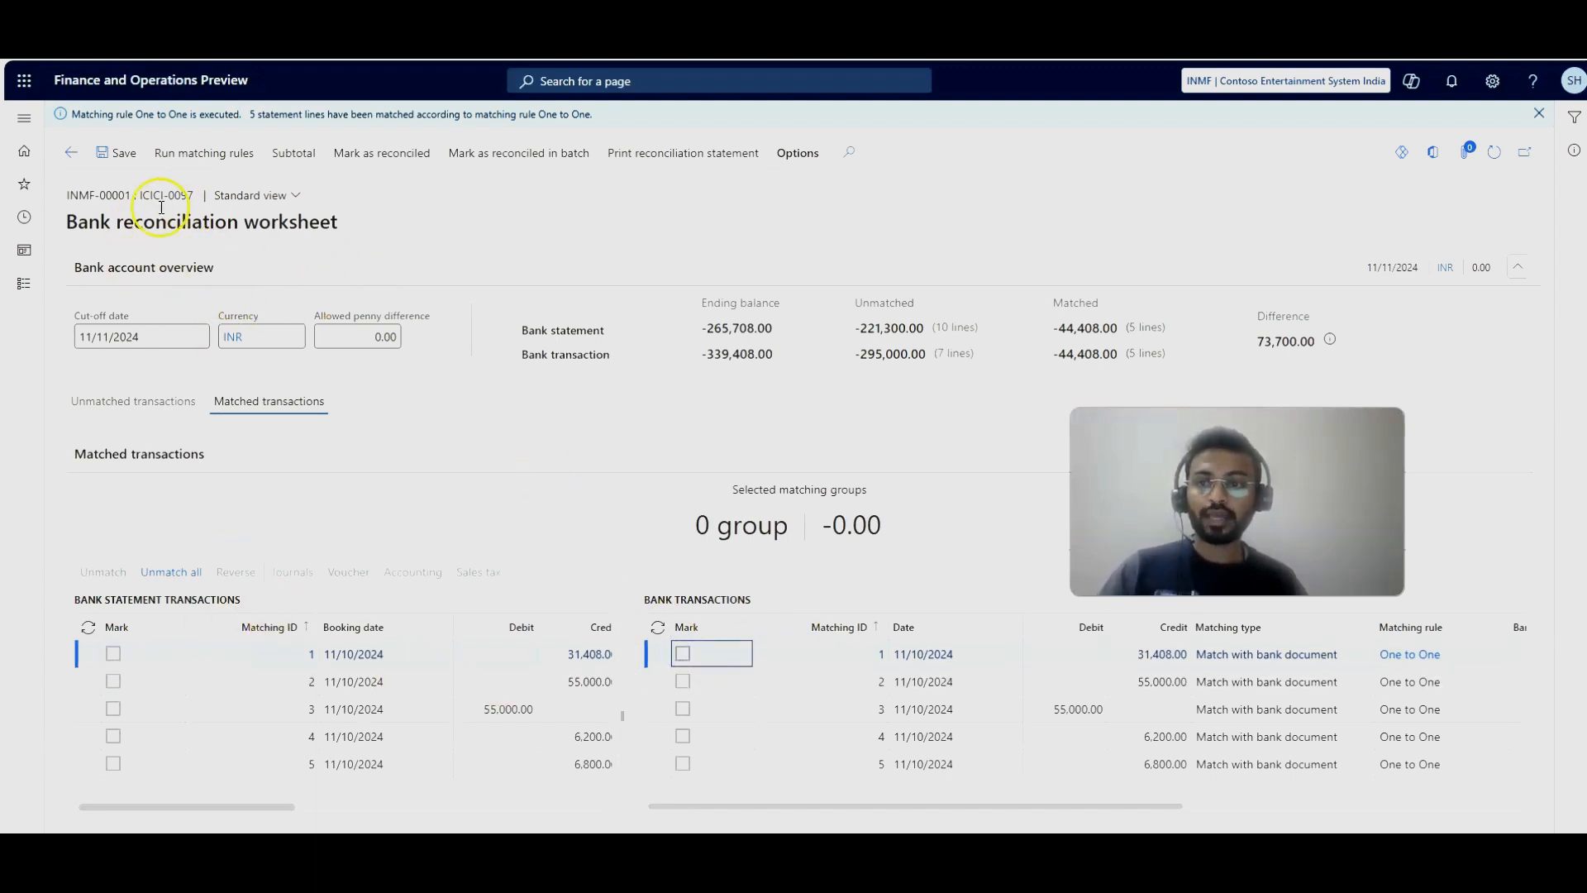
Step: Show the unmatched transactions, and switch to the Excel workbook to review the One to Many case's statement date and amount
{"action": "left_click", "coordinate": [122, 407]}
{"action": "left_click", "coordinate": [609, 831]}
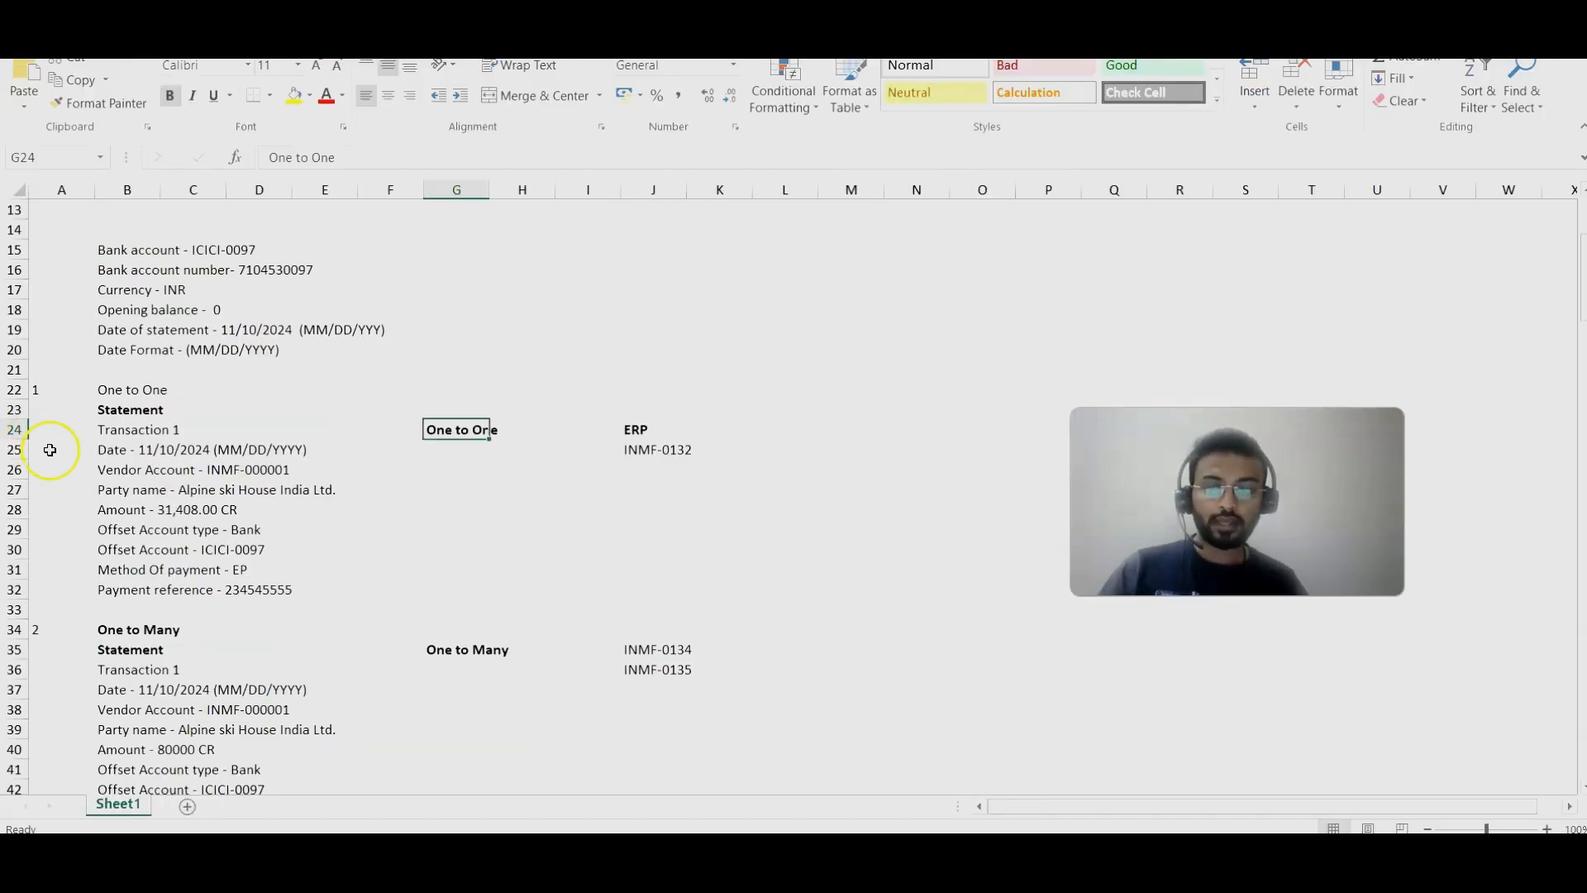
{"action": "scroll", "coordinate": [98, 529], "scroll_direction": "down", "scroll_amount": 1}
{"action": "left_click", "coordinate": [117, 512]}
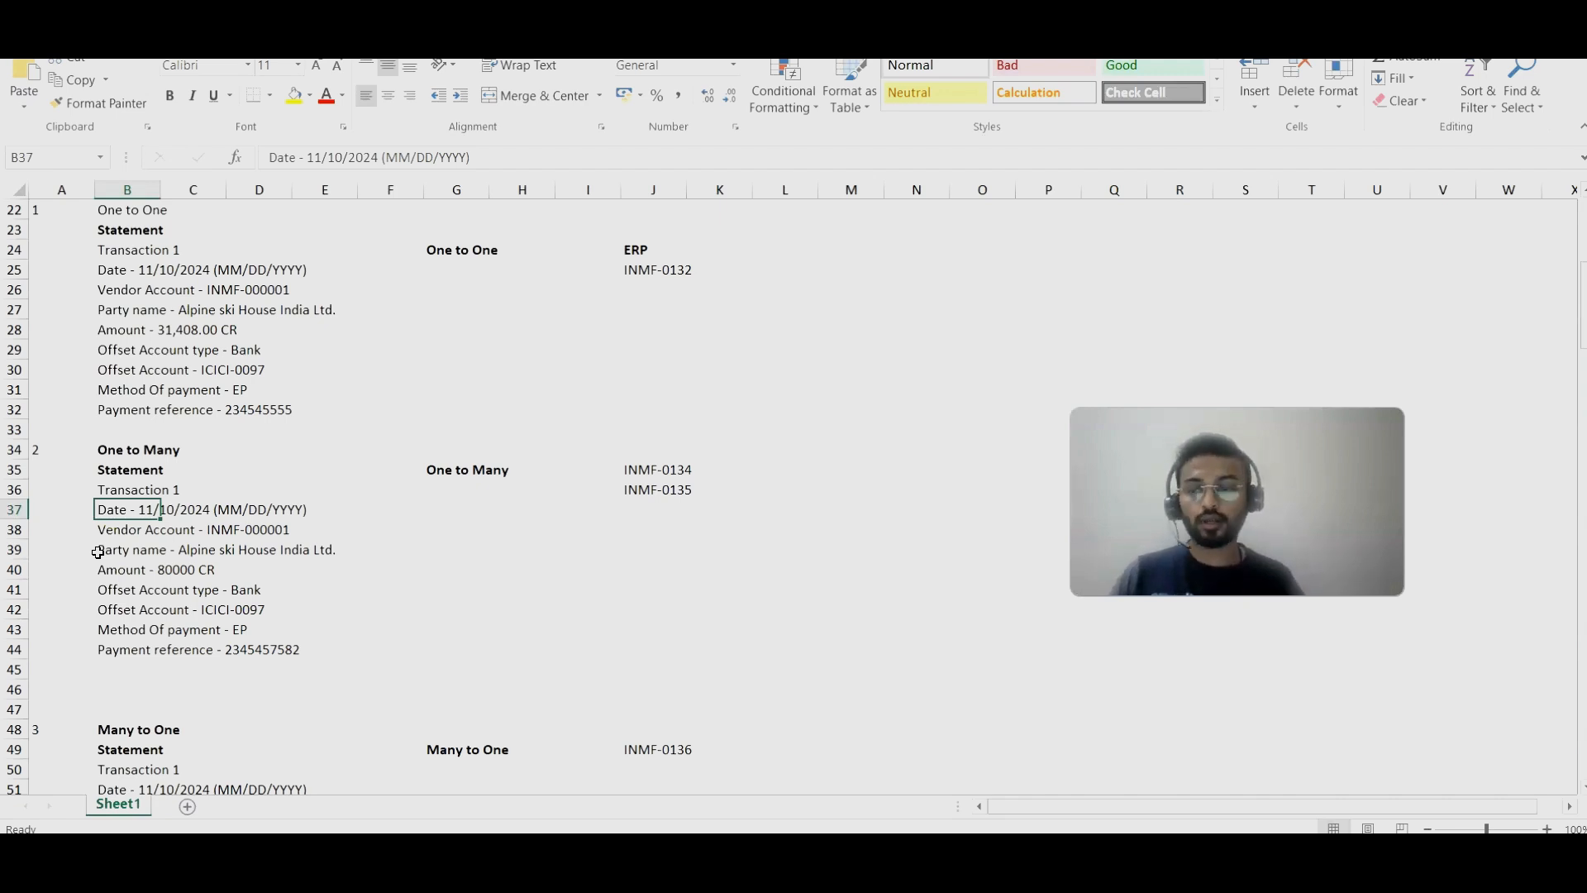
{"action": "left_click", "coordinate": [142, 570]}
Step: Back in Finance and Operations, compare the unmatched 80,000.00 statement line with the 55,000.00 and 25,000.00 bank transactions, including their payment references
{"action": "key", "text": "alt+Tab"}
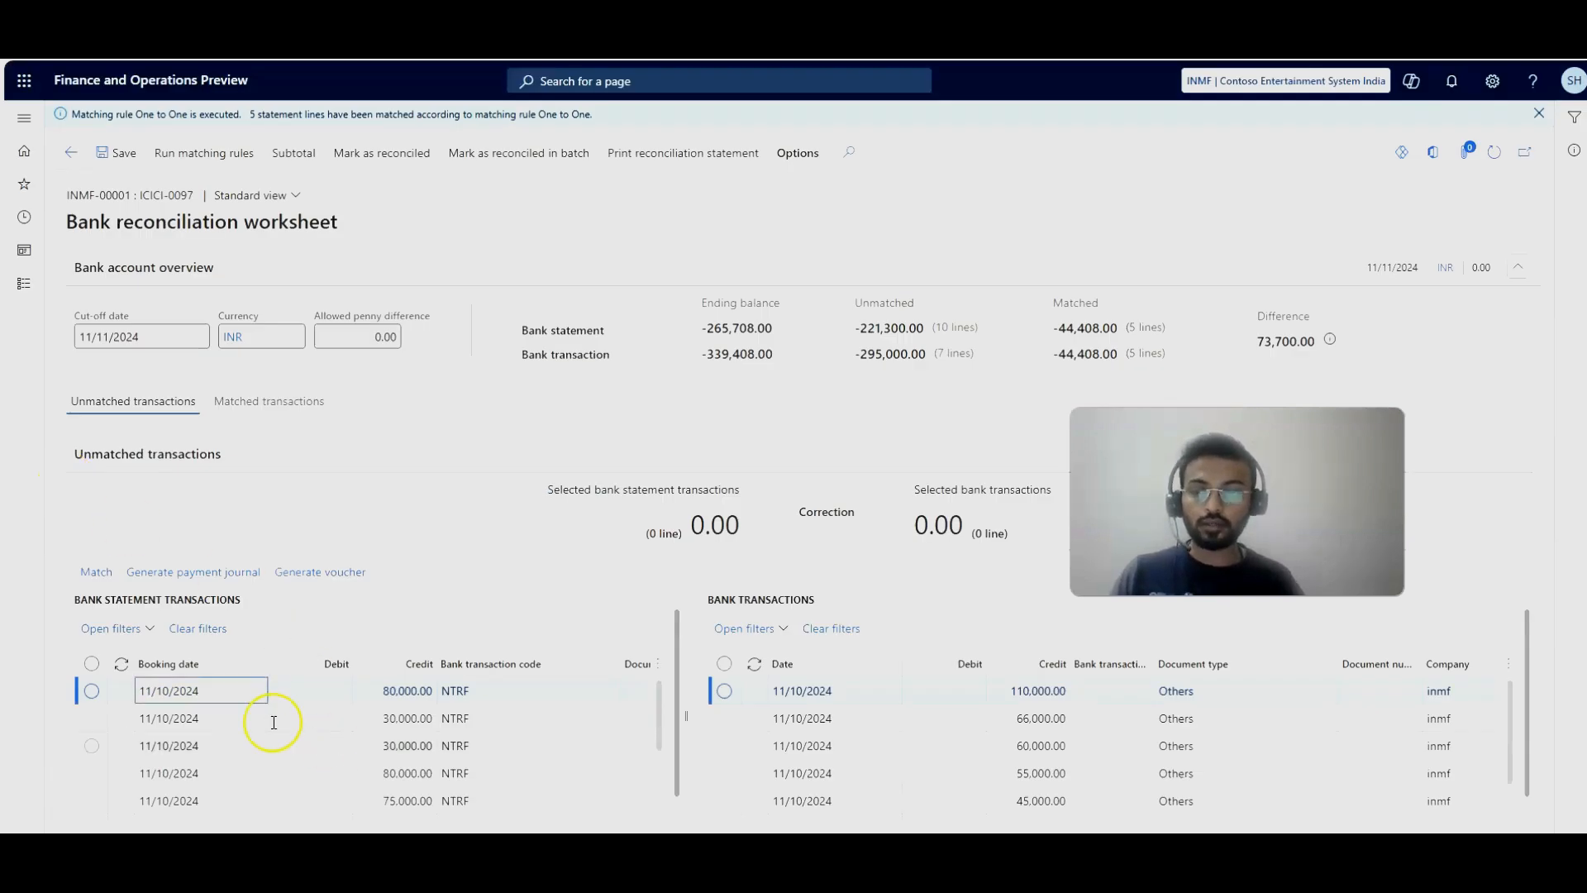
{"action": "left_click", "coordinate": [376, 696]}
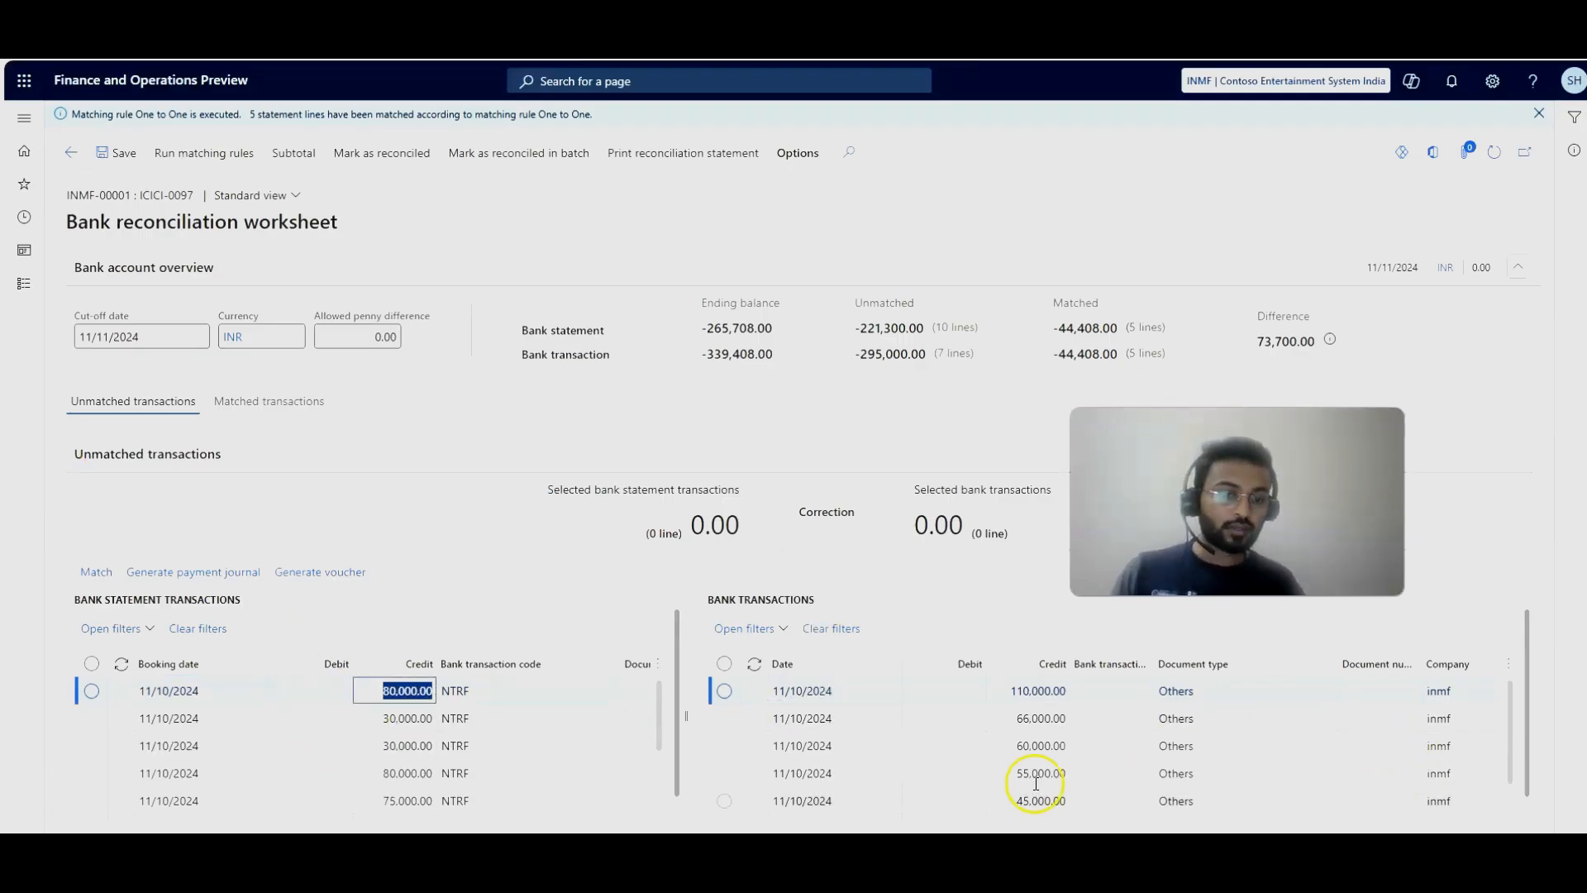
{"action": "scroll", "coordinate": [1034, 786], "scroll_direction": "down", "scroll_amount": 1}
{"action": "left_click", "coordinate": [1029, 753]}
{"action": "left_click", "coordinate": [1038, 781]}
{"action": "scroll", "coordinate": [983, 806], "scroll_direction": "down", "scroll_amount": 1}
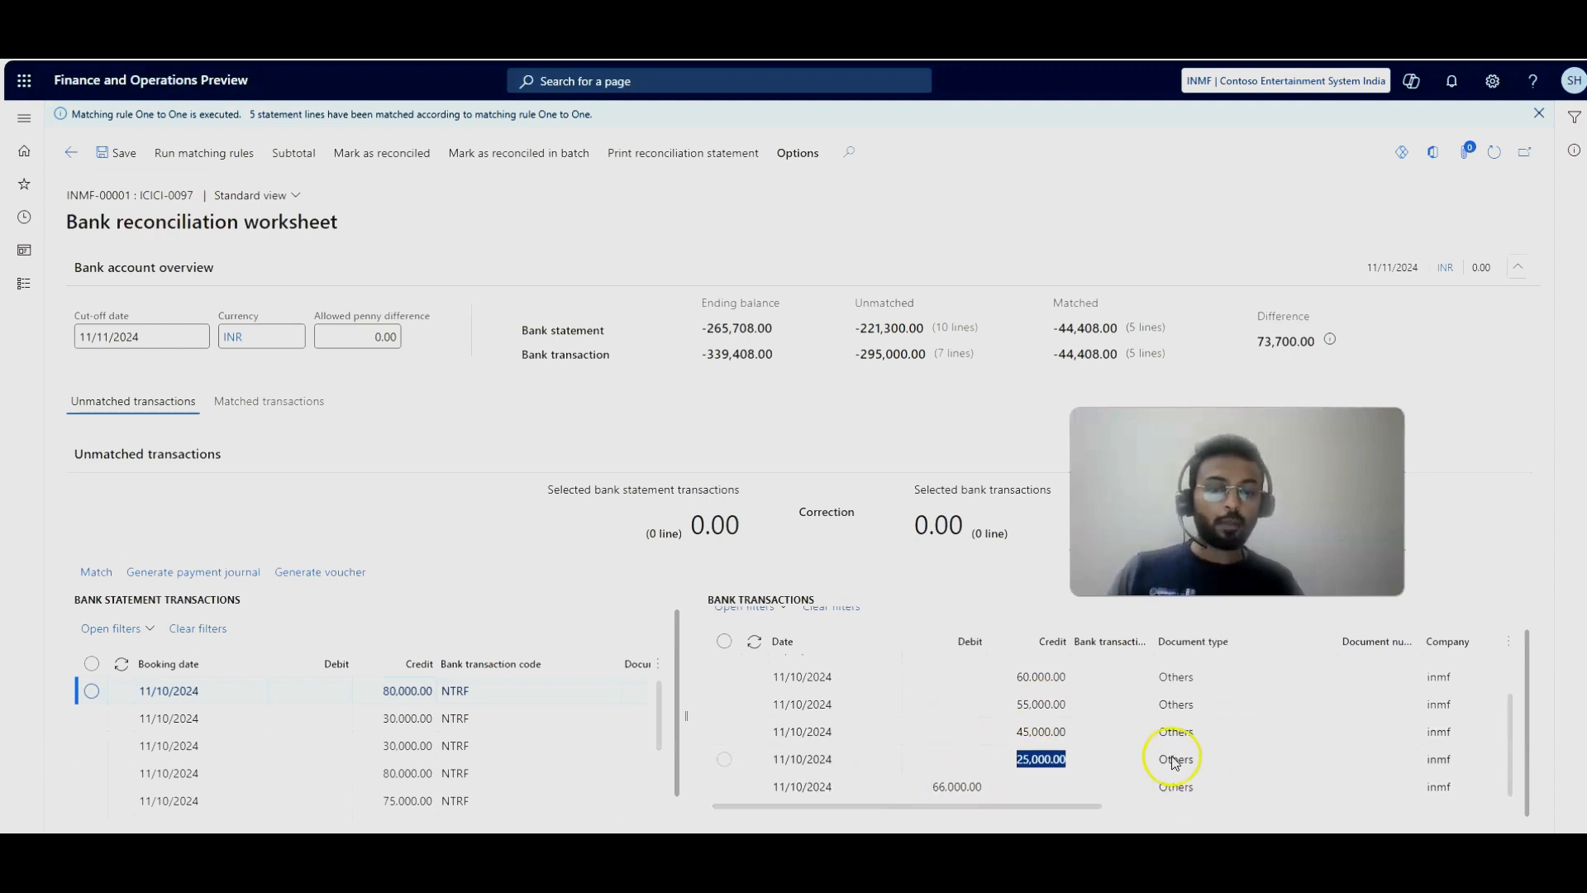
{"action": "left_click_drag", "start_coordinate": [956, 811], "coordinate": [1312, 798]}
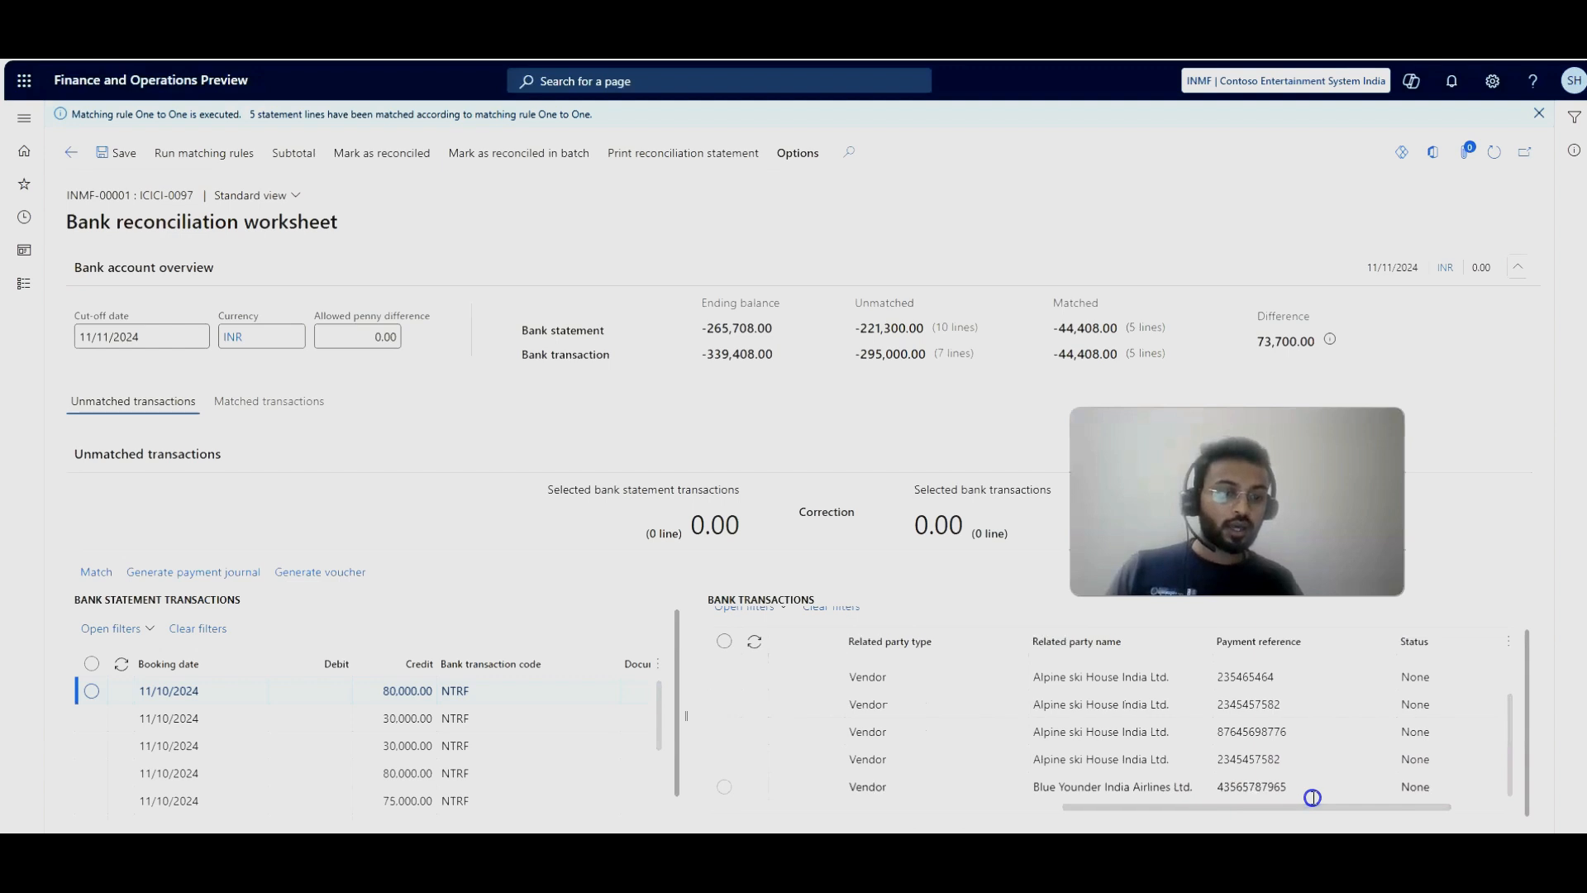
{"action": "double_click", "coordinate": [1273, 758]}
{"action": "double_click", "coordinate": [1248, 703]}
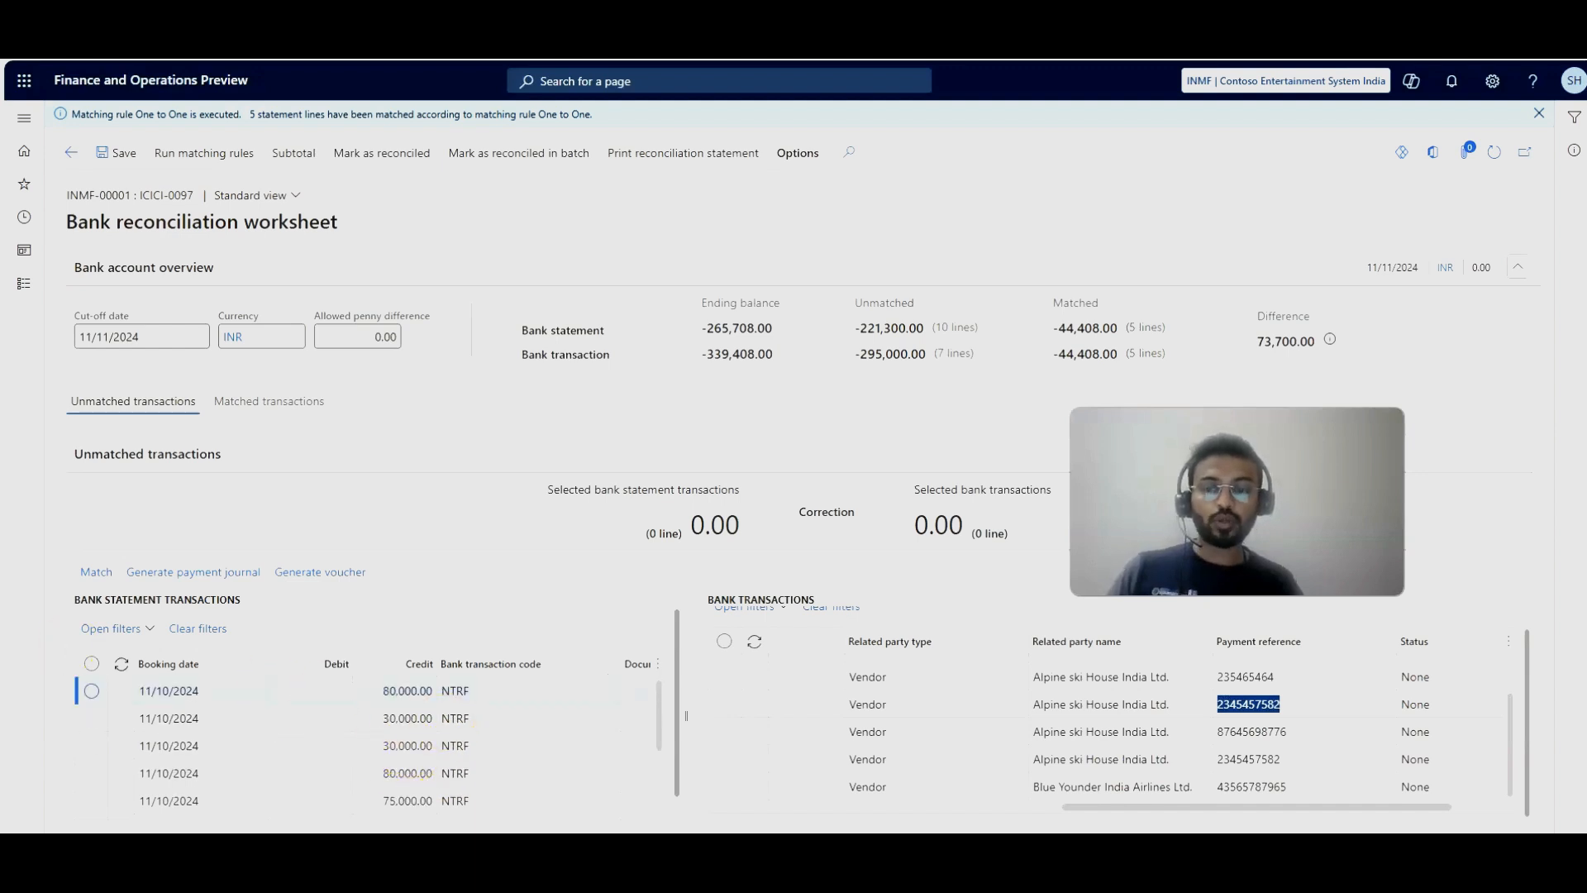
Step: Run the One to many matching rule on the worksheet and check its execution message
{"action": "left_click", "coordinate": [165, 159]}
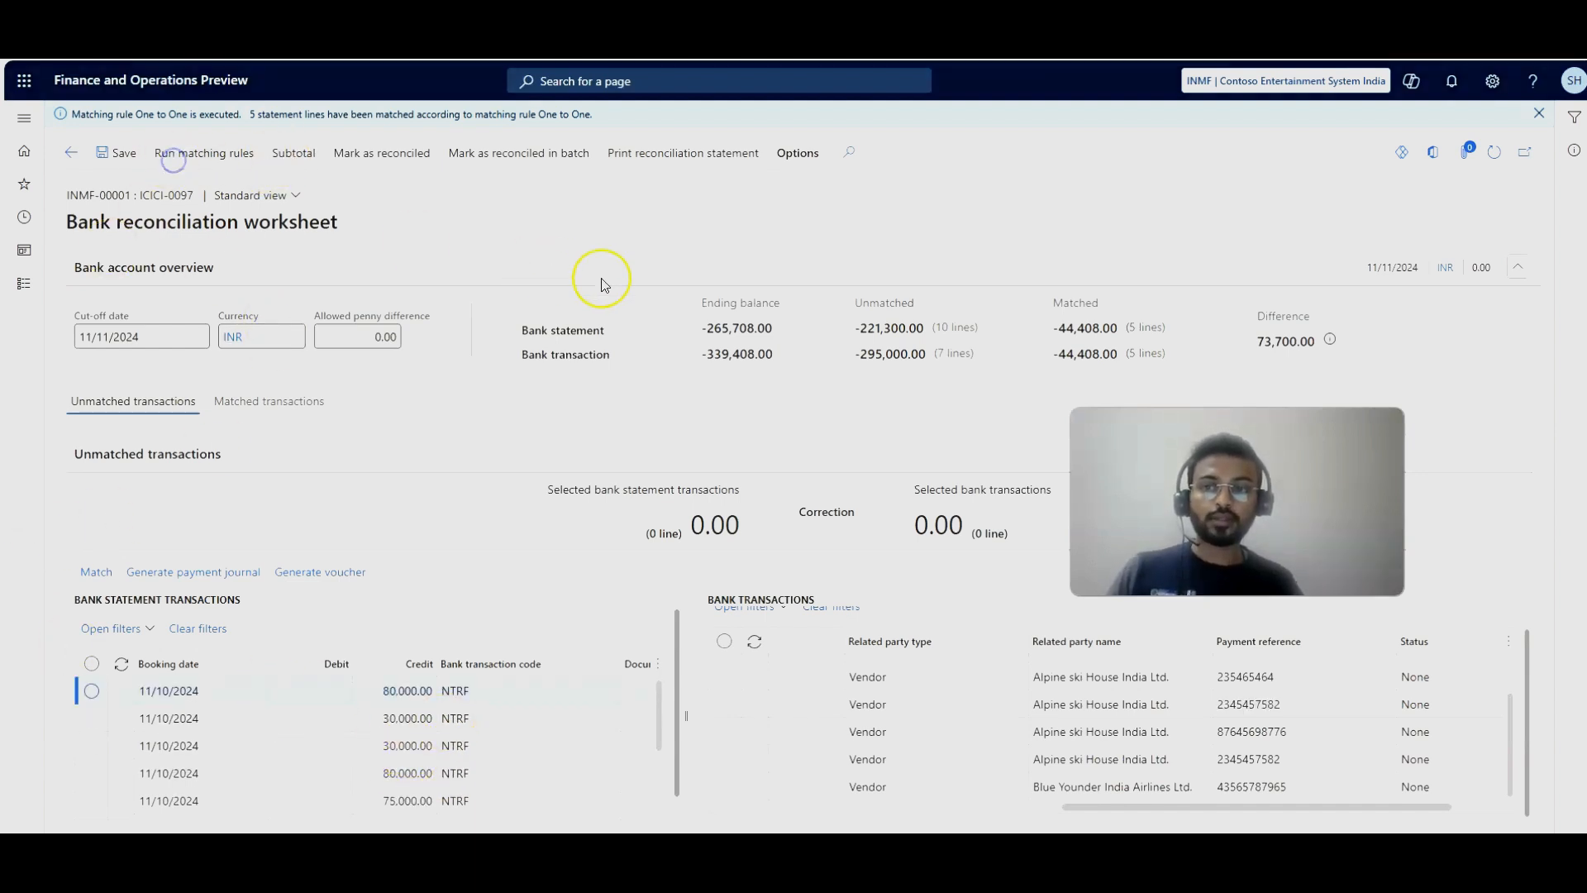
{"action": "left_click", "coordinate": [1208, 279]}
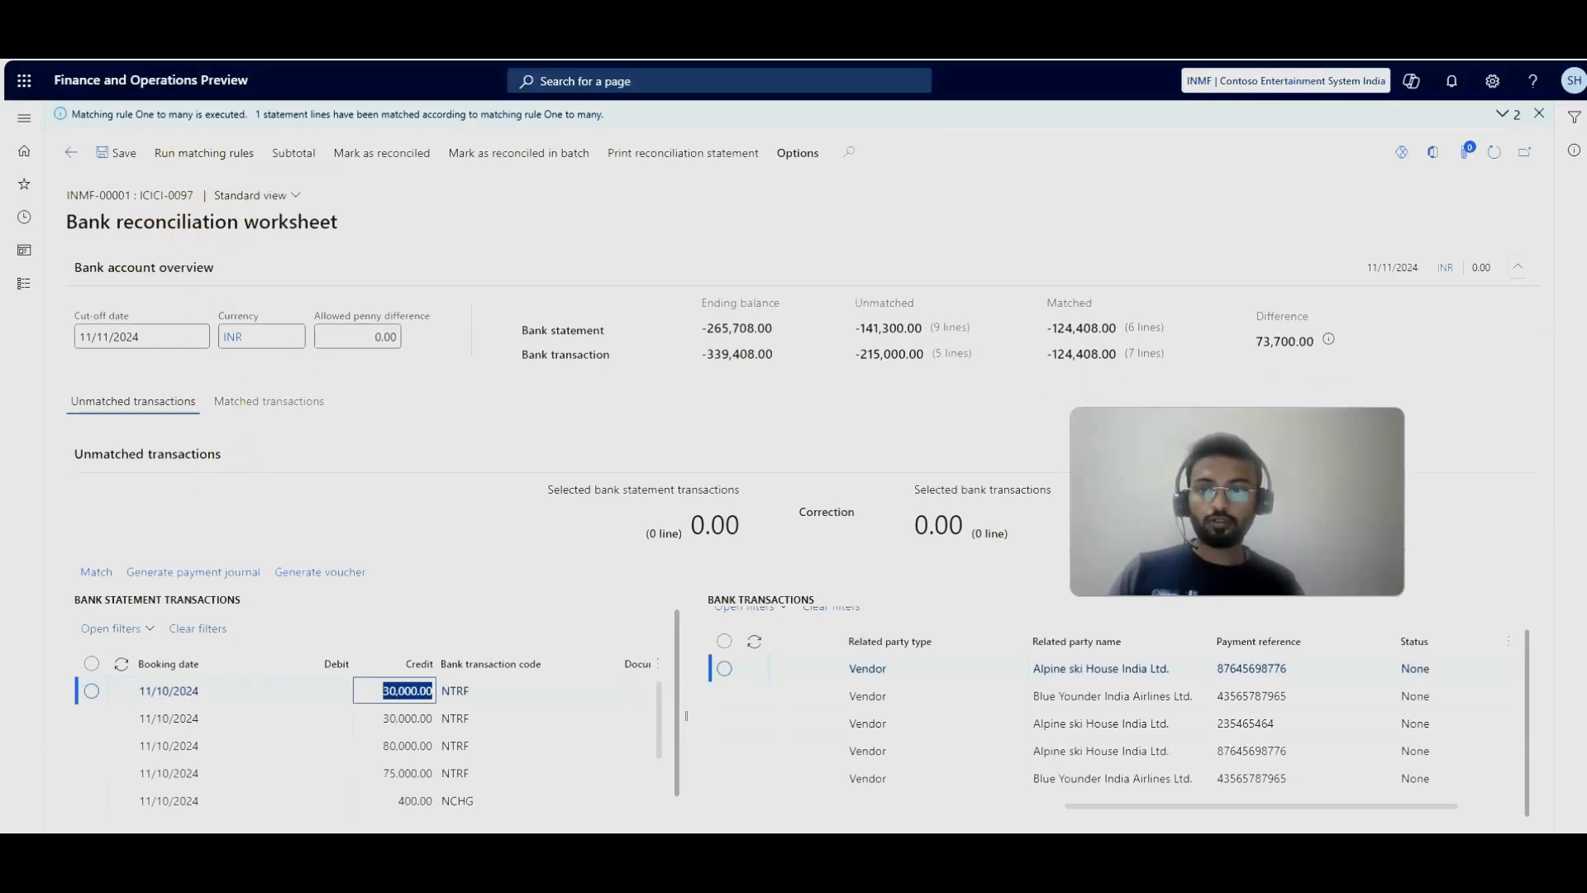
{"action": "left_click_drag", "start_coordinate": [256, 114], "coordinate": [655, 114]}
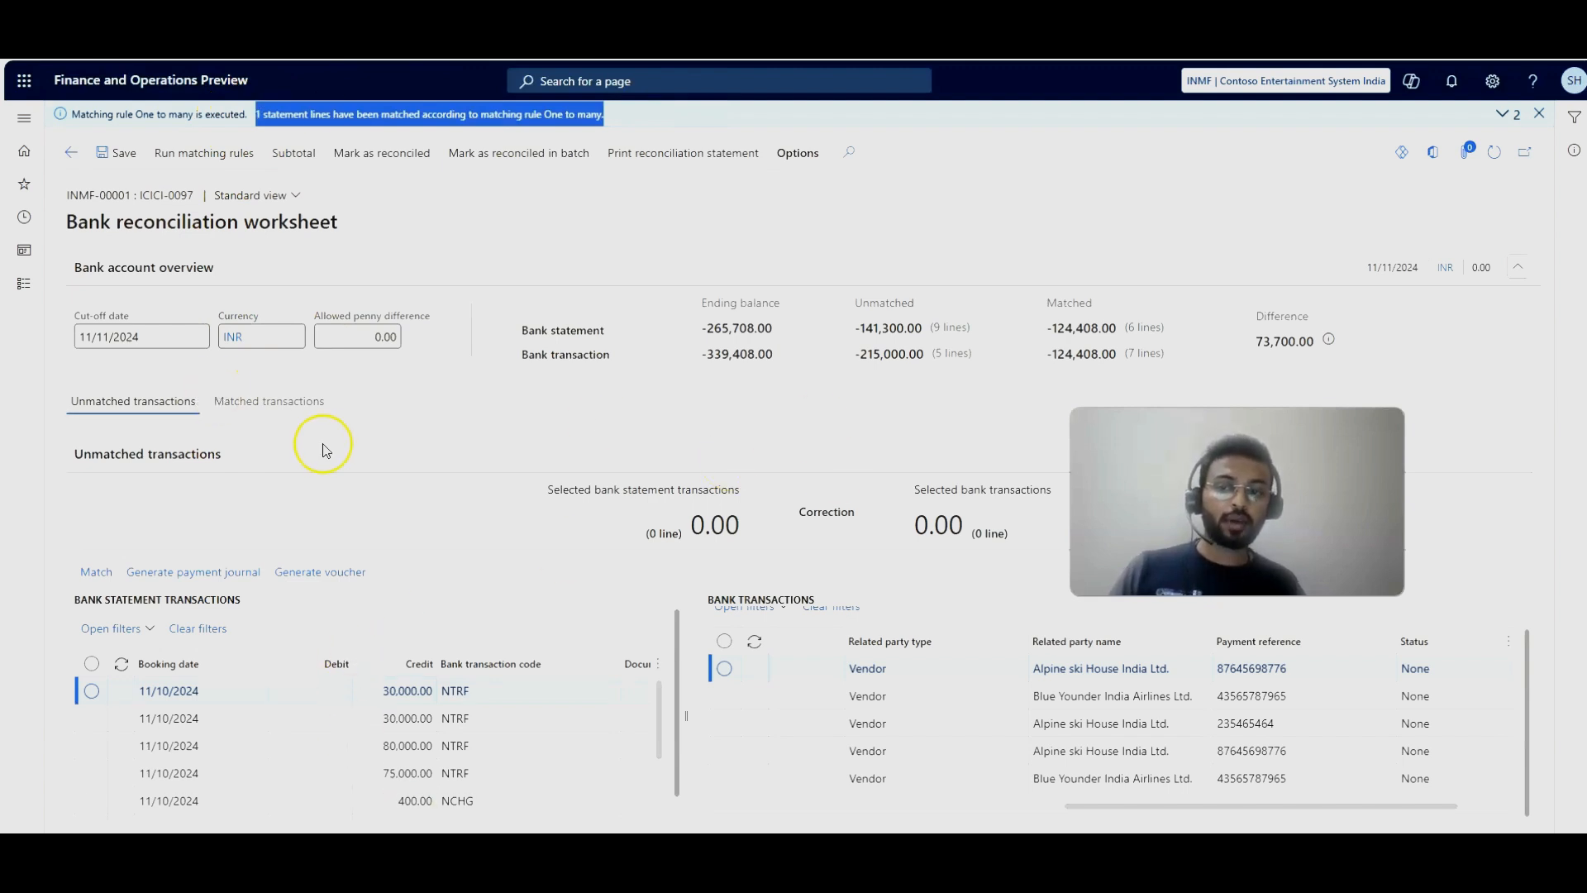
Step: Open the matched transactions and mark the bank statement line with matching ID 6
{"action": "left_click", "coordinate": [258, 401]}
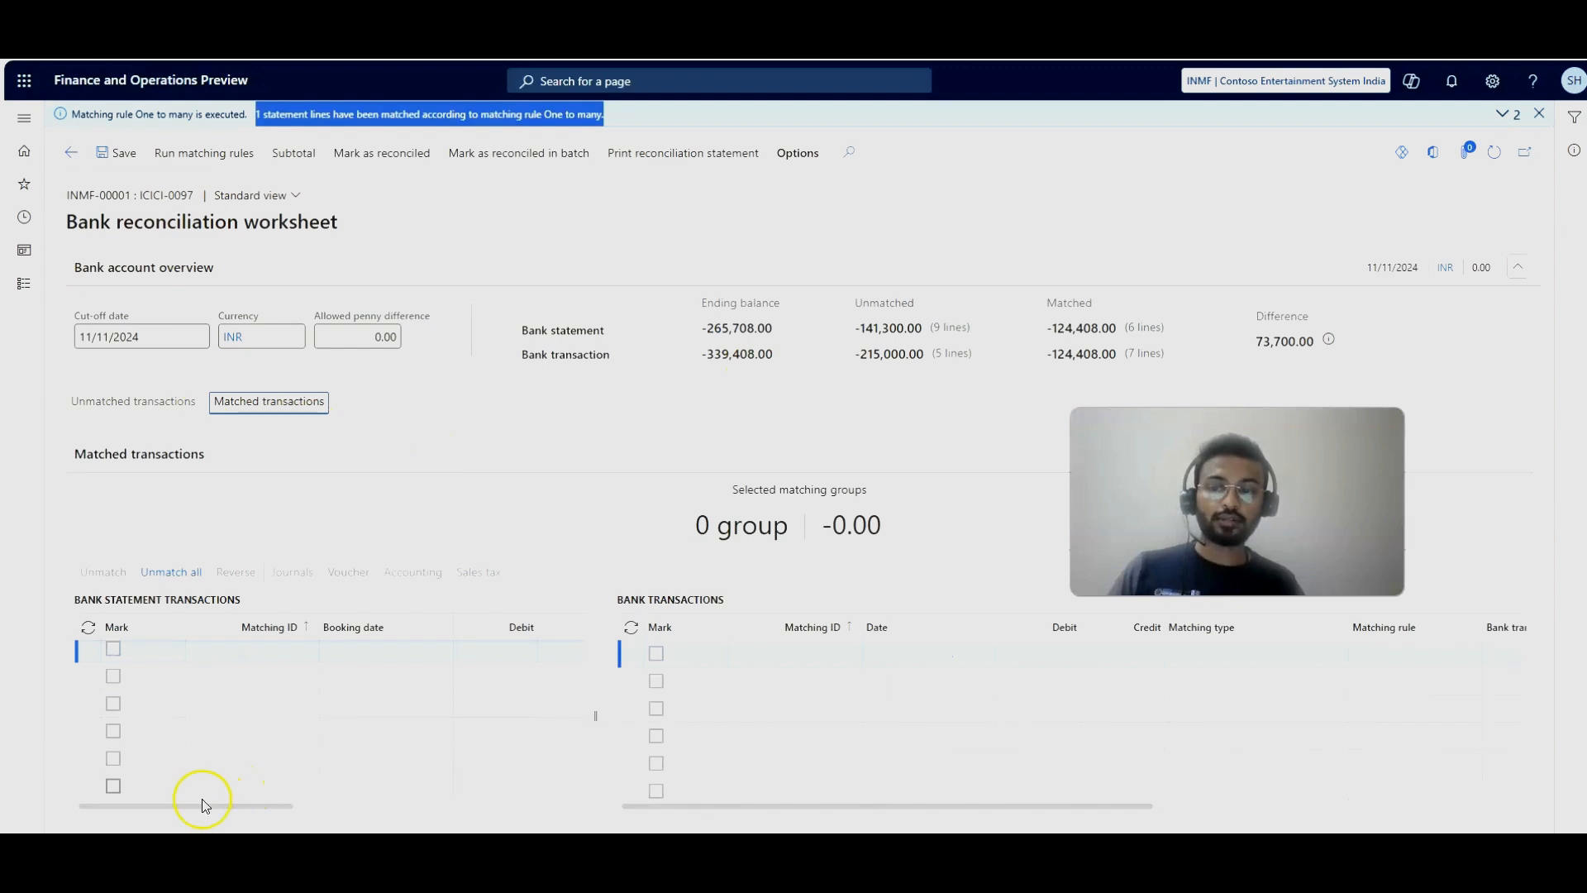
{"action": "left_click", "coordinate": [319, 788]}
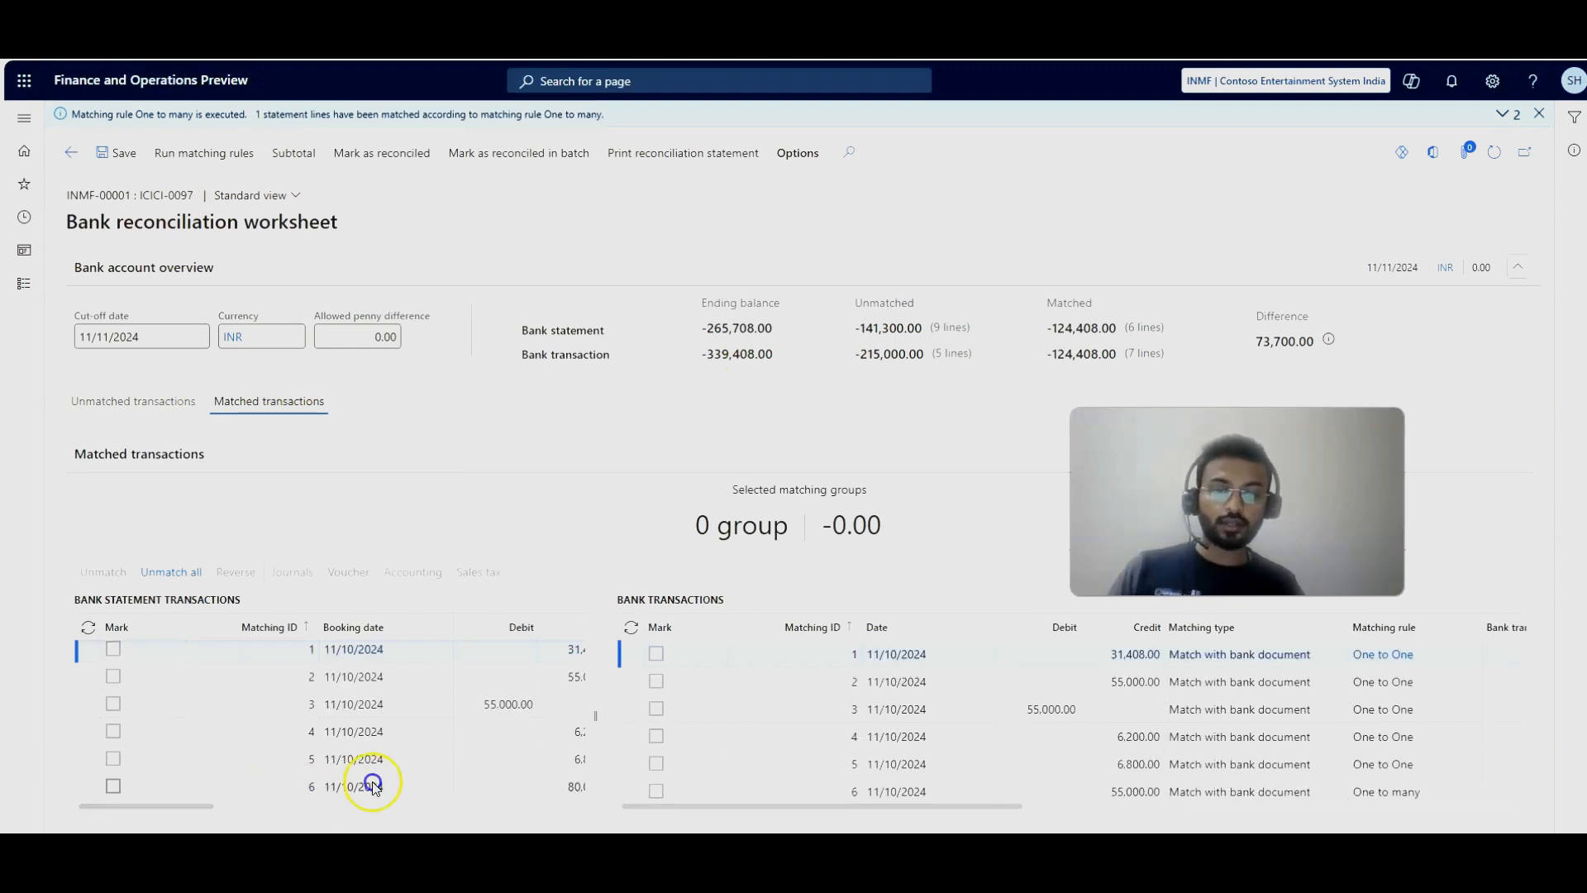
{"action": "scroll", "coordinate": [871, 772], "scroll_direction": "down", "scroll_amount": 1}
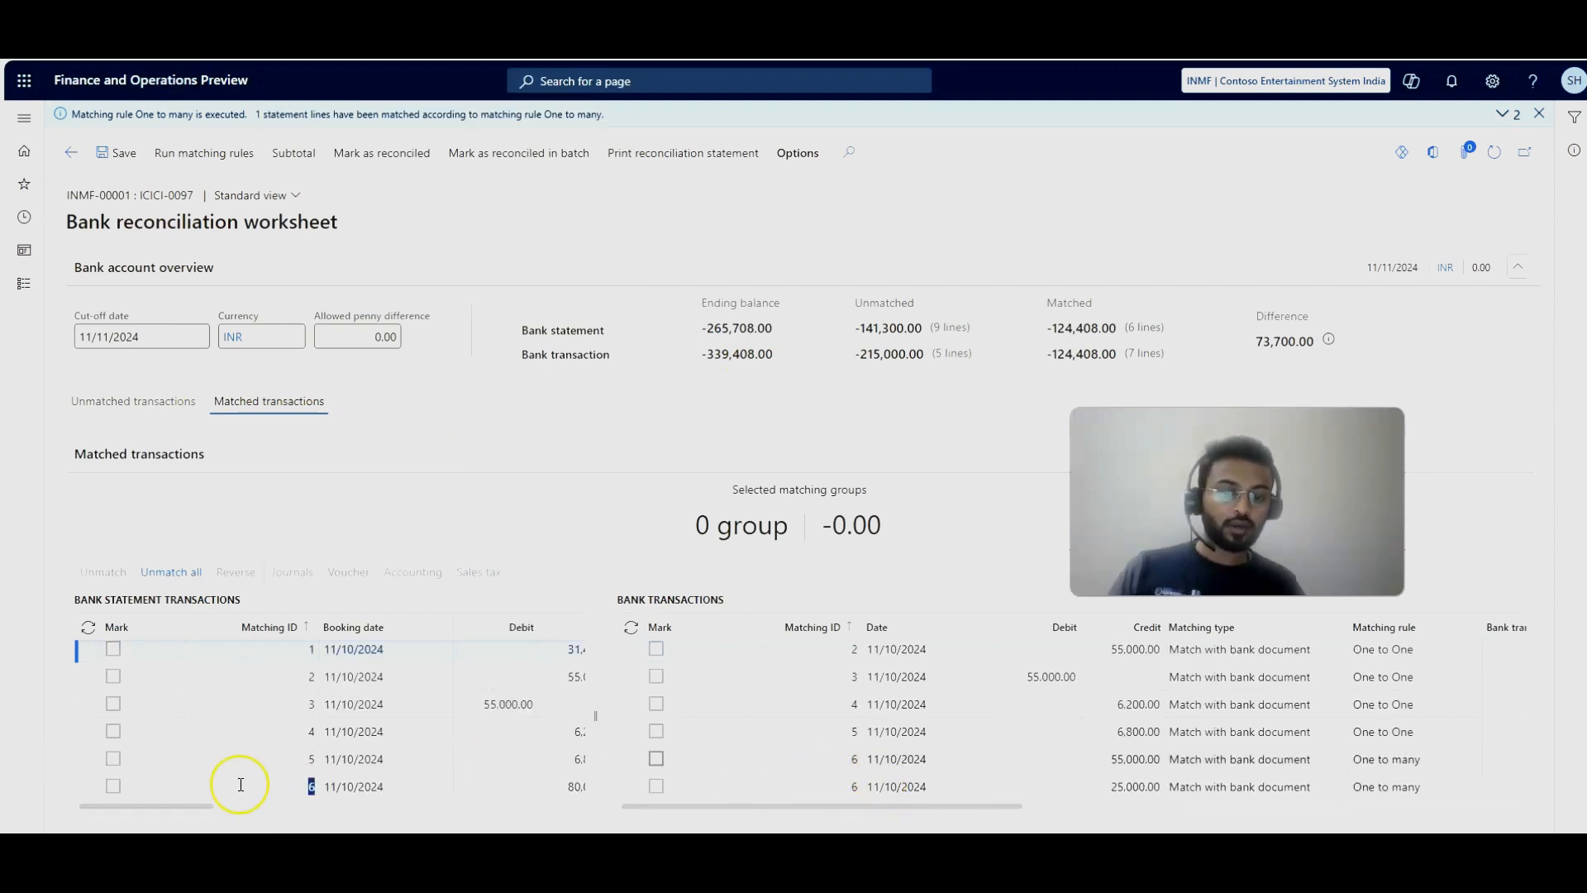
{"action": "left_click", "coordinate": [113, 788]}
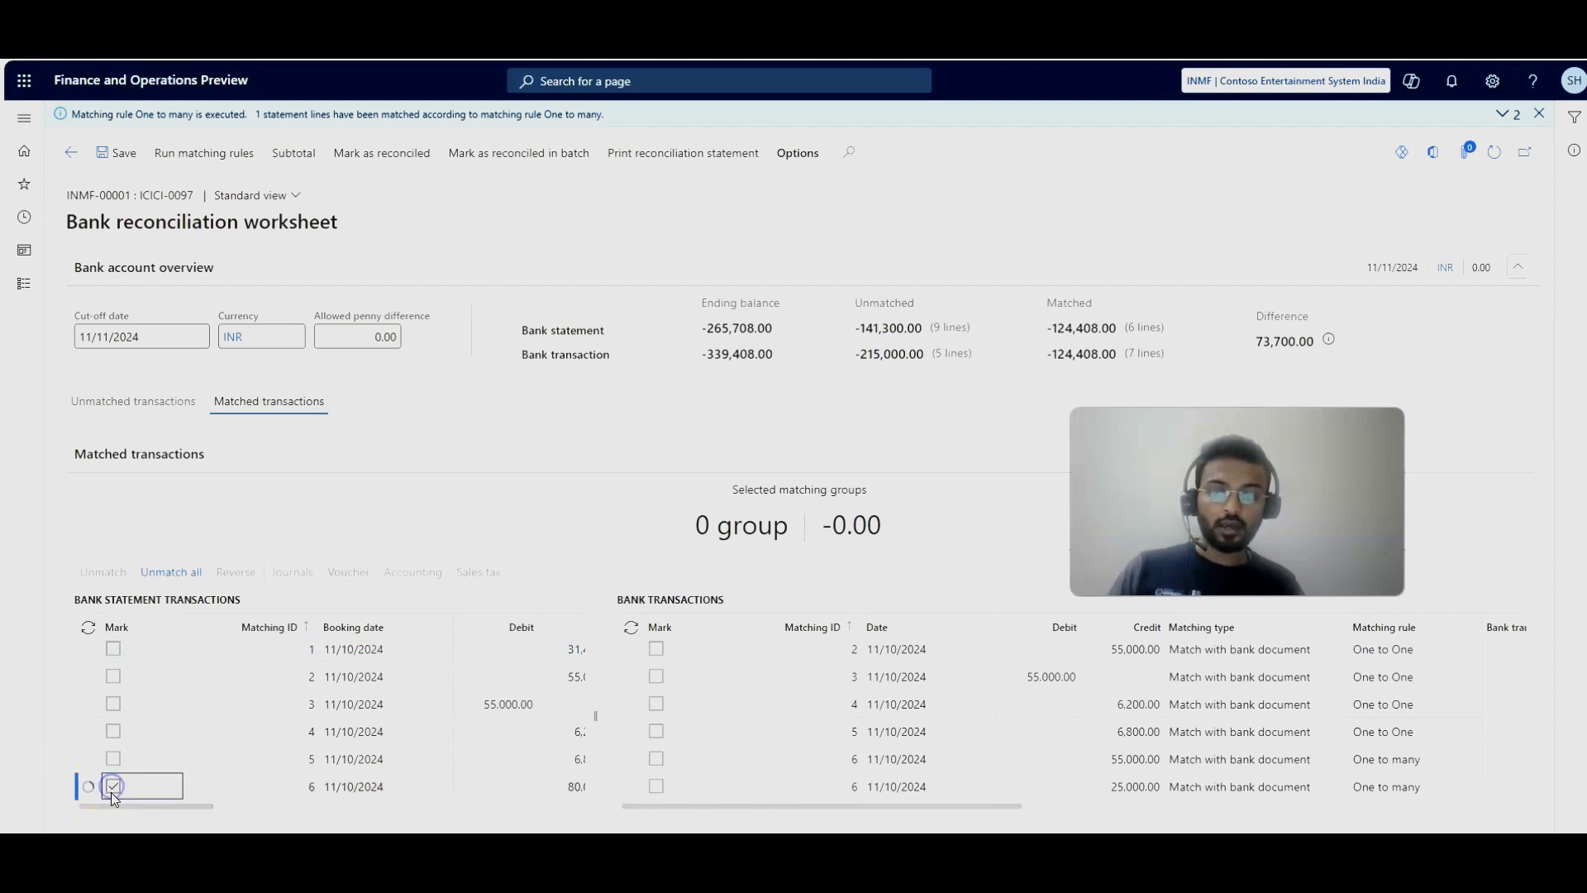
Step: Compare the matched 80,000.00 statement line with its 55,000.00 and 25,000.00 bank transactions, including matching rule and payment references
{"action": "left_click_drag", "start_coordinate": [198, 811], "coordinate": [293, 818]}
{"action": "left_click_drag", "start_coordinate": [818, 812], "coordinate": [931, 813]}
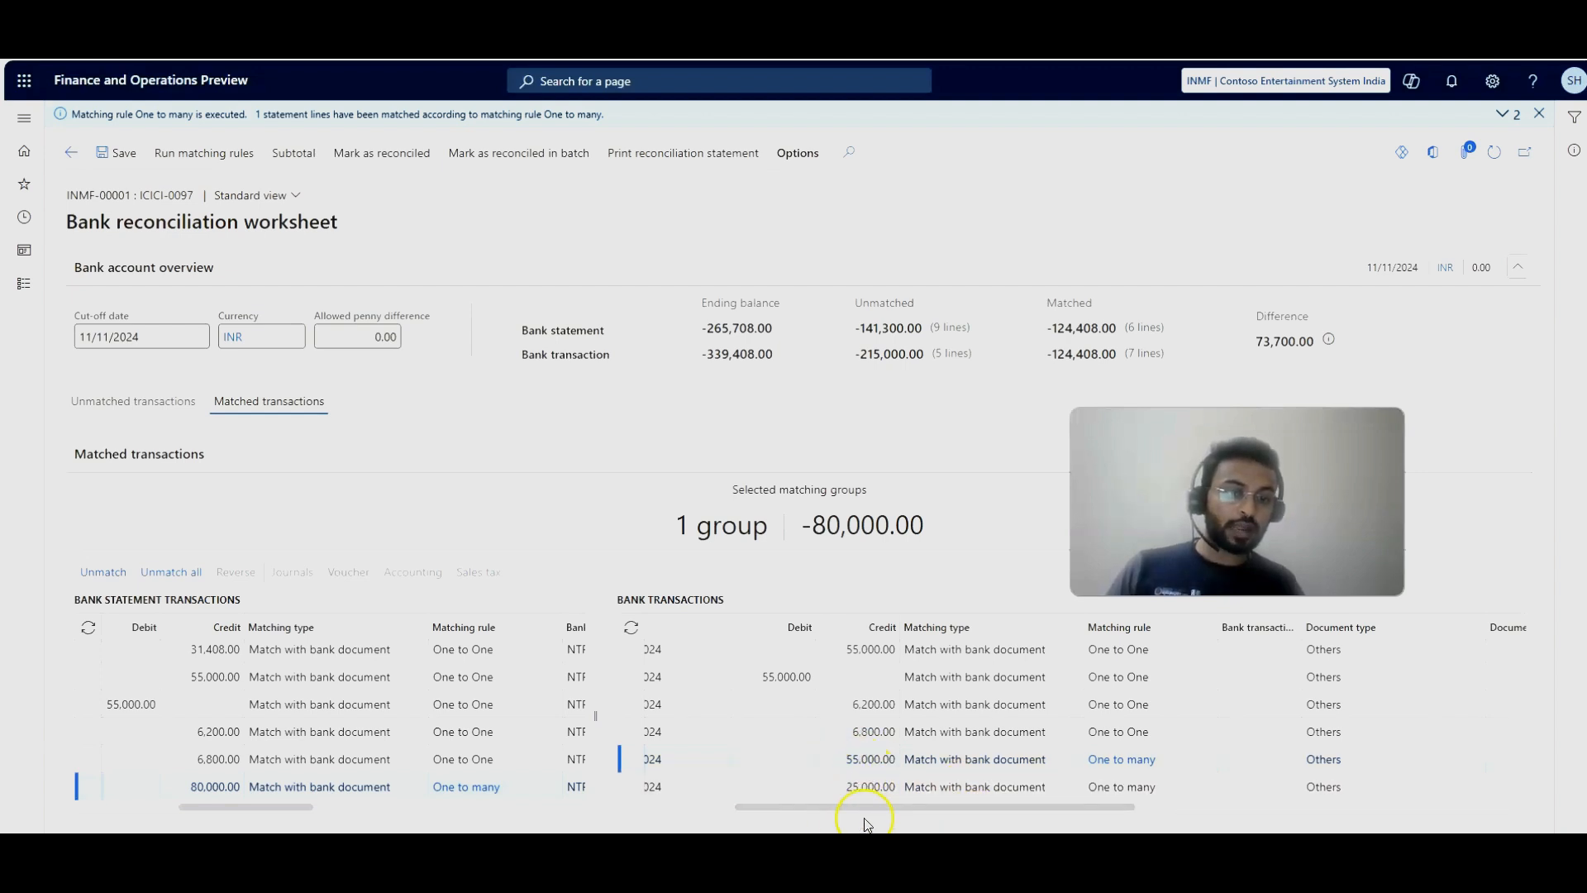
{"action": "left_click_drag", "start_coordinate": [868, 807], "coordinate": [1368, 796]}
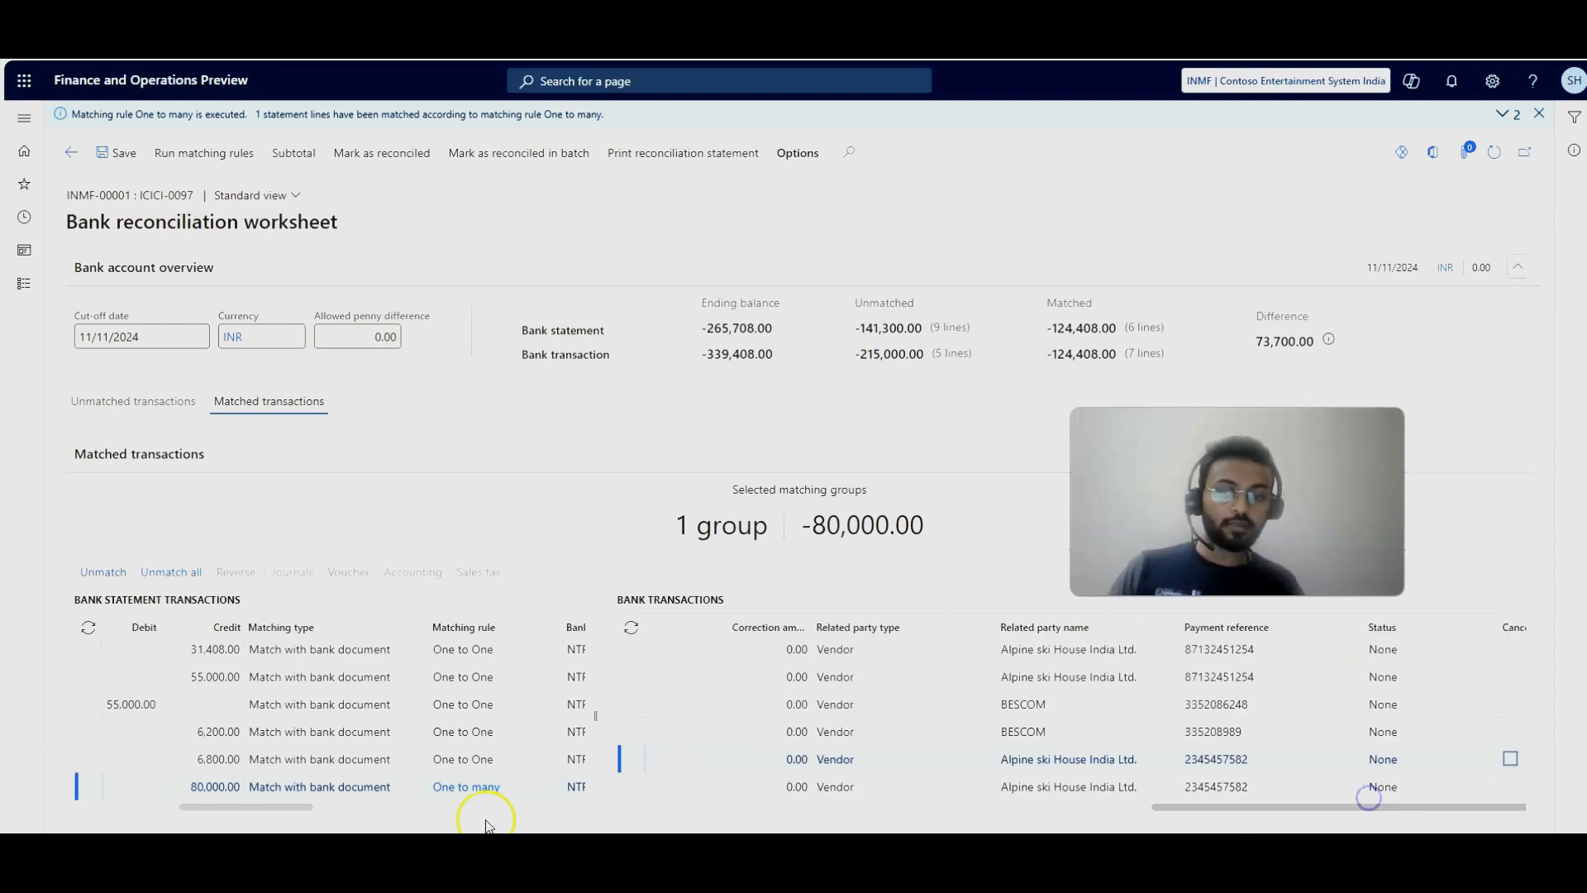
{"action": "left_click_drag", "start_coordinate": [290, 806], "coordinate": [531, 821]}
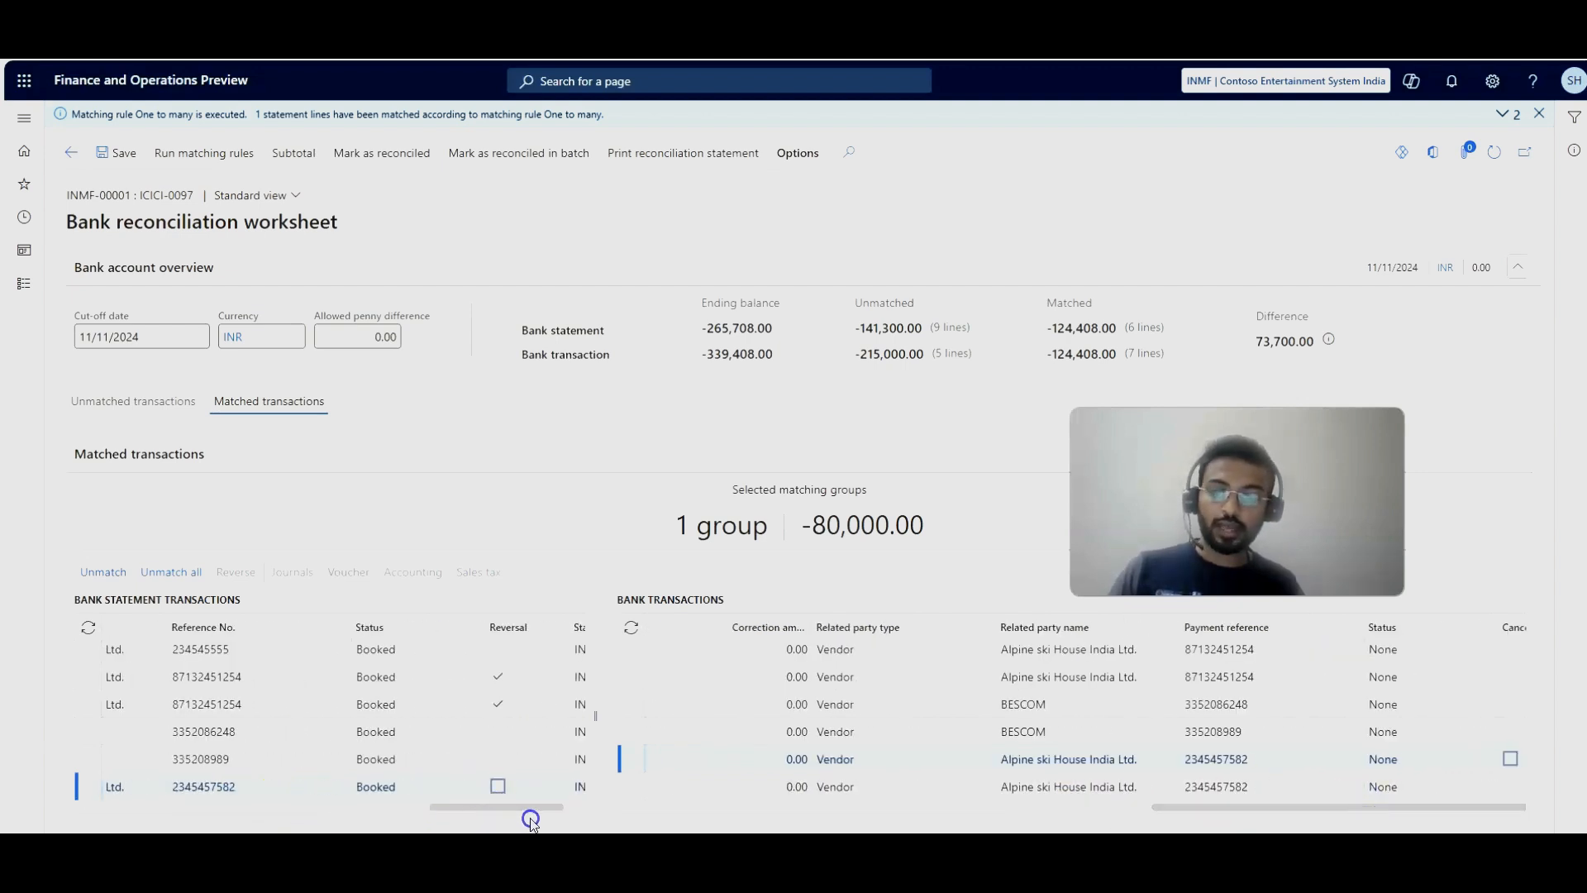
{"action": "left_click", "coordinate": [277, 780]}
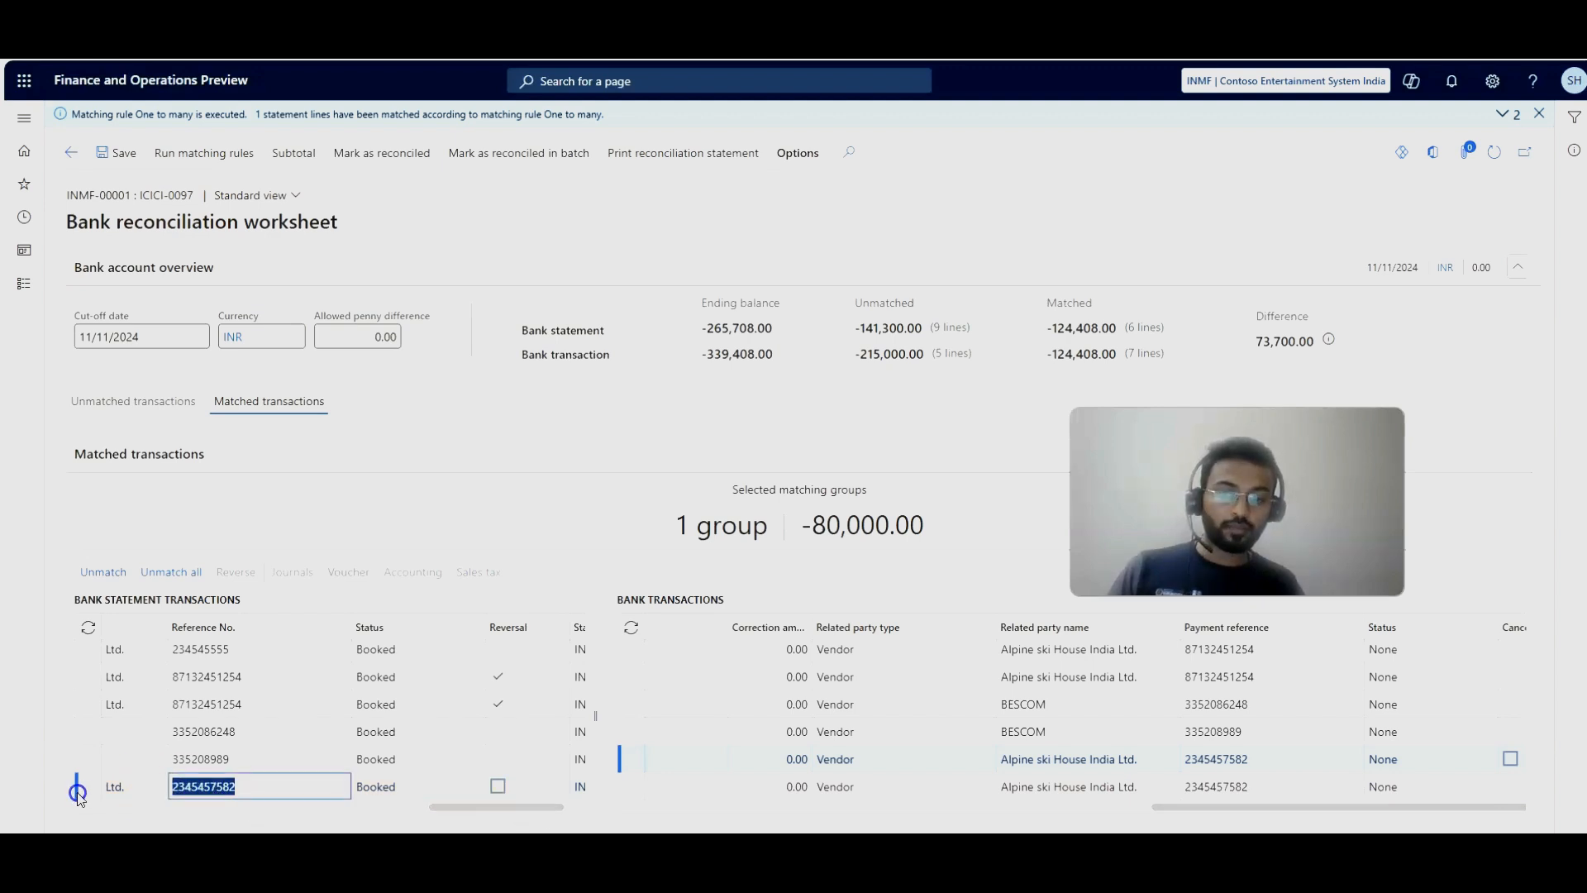
{"action": "left_click", "coordinate": [1209, 760]}
{"action": "left_click", "coordinate": [1231, 790]}
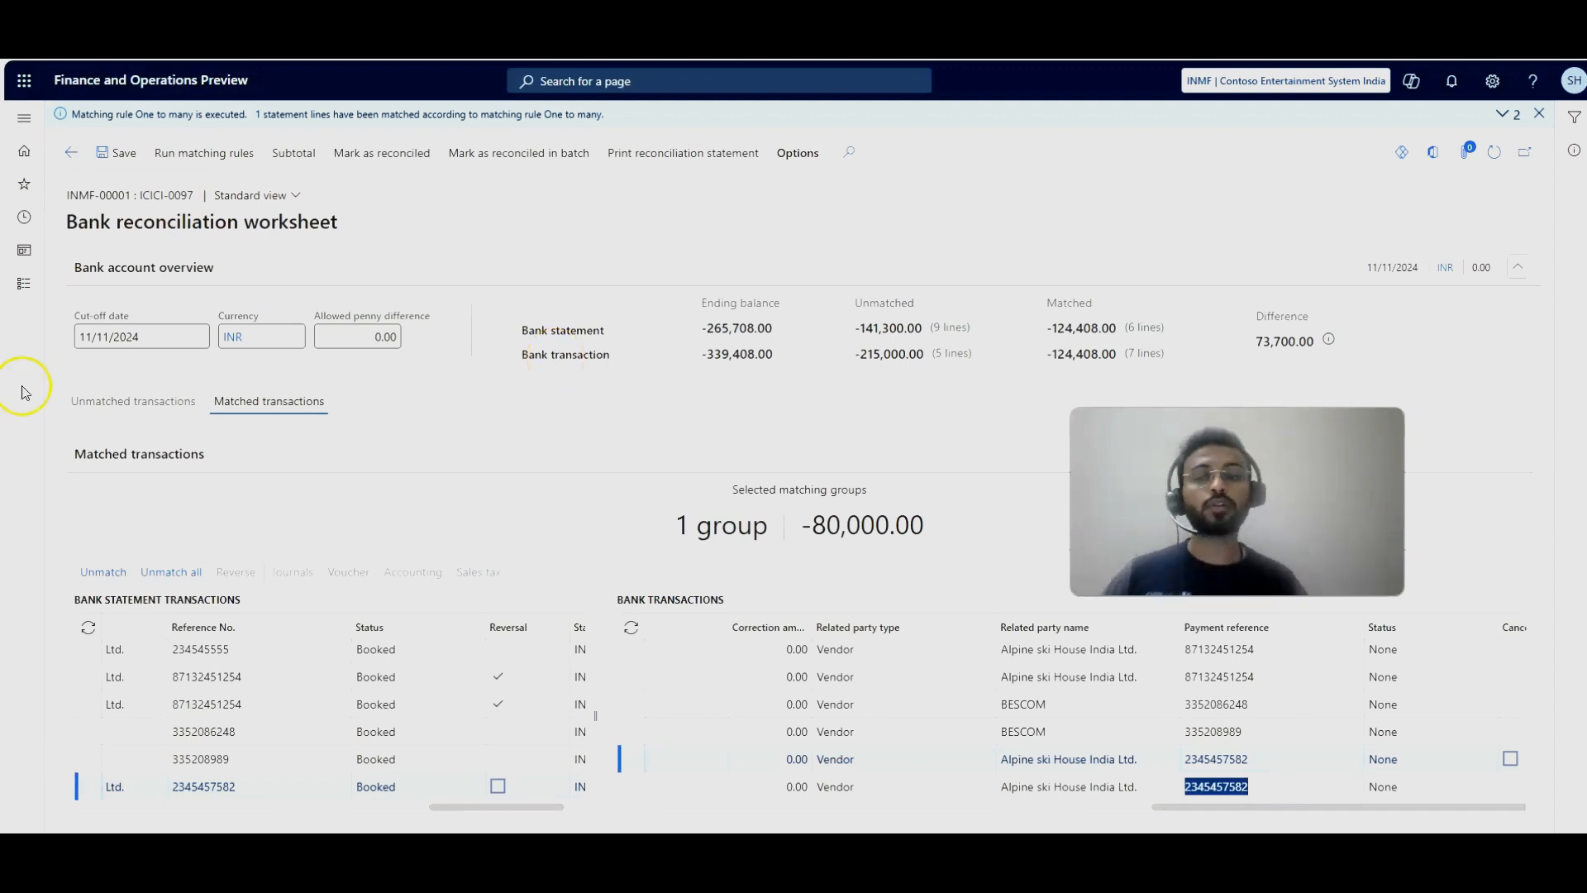
Step: Show the unmatched transactions, and switch to the Excel workbook to review both statement transactions of the Many to One case
{"action": "left_click", "coordinate": [159, 397]}
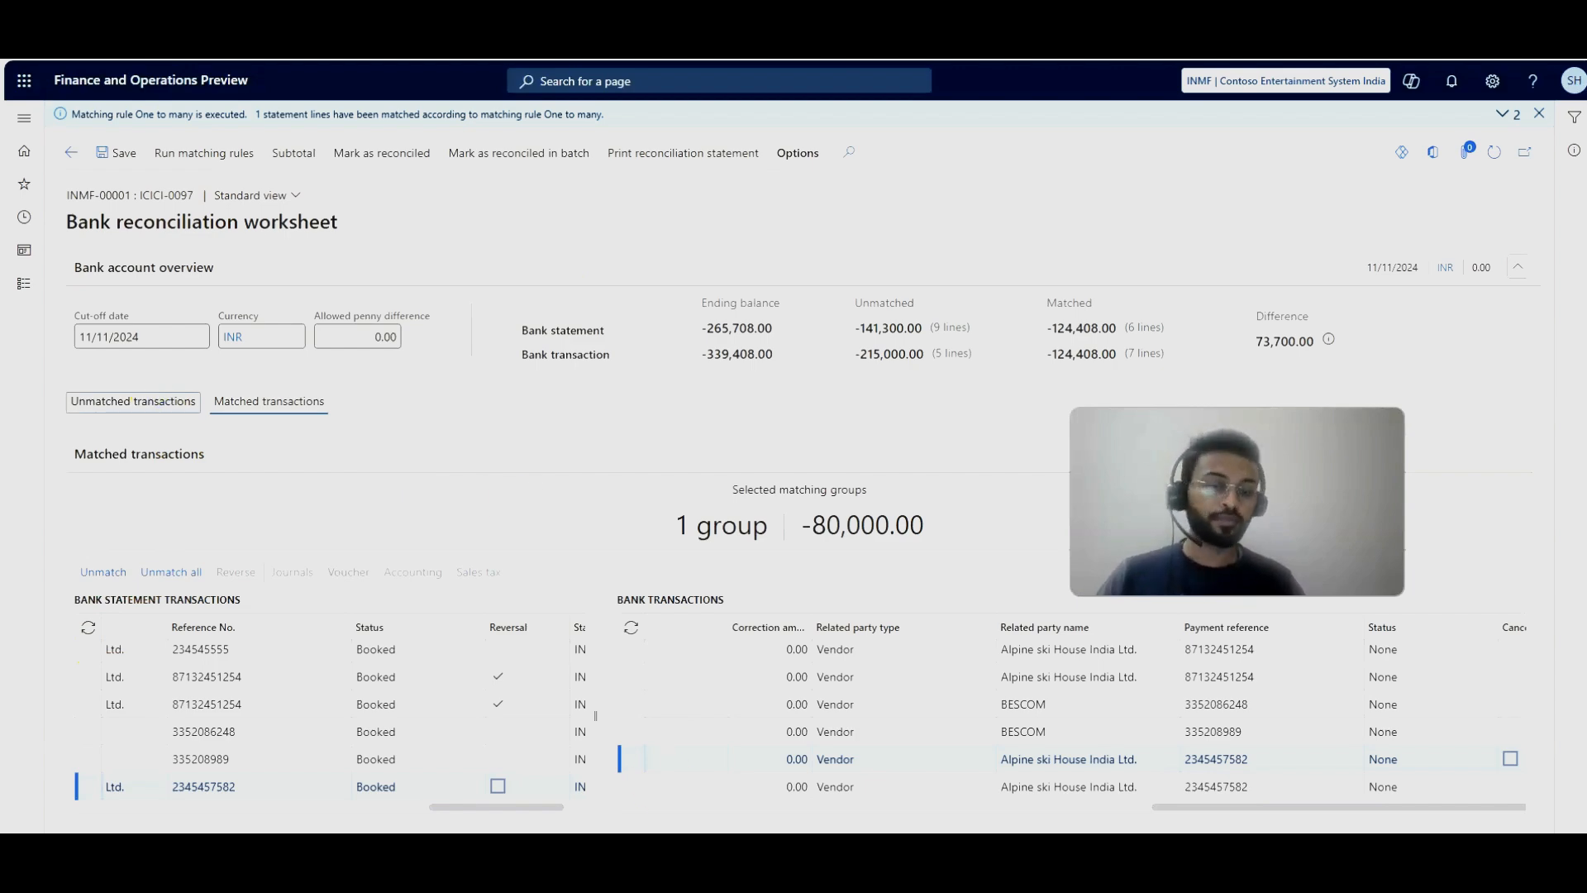
{"action": "key", "text": "alt+Tab"}
{"action": "scroll", "coordinate": [468, 627], "scroll_direction": "down", "scroll_amount": 2}
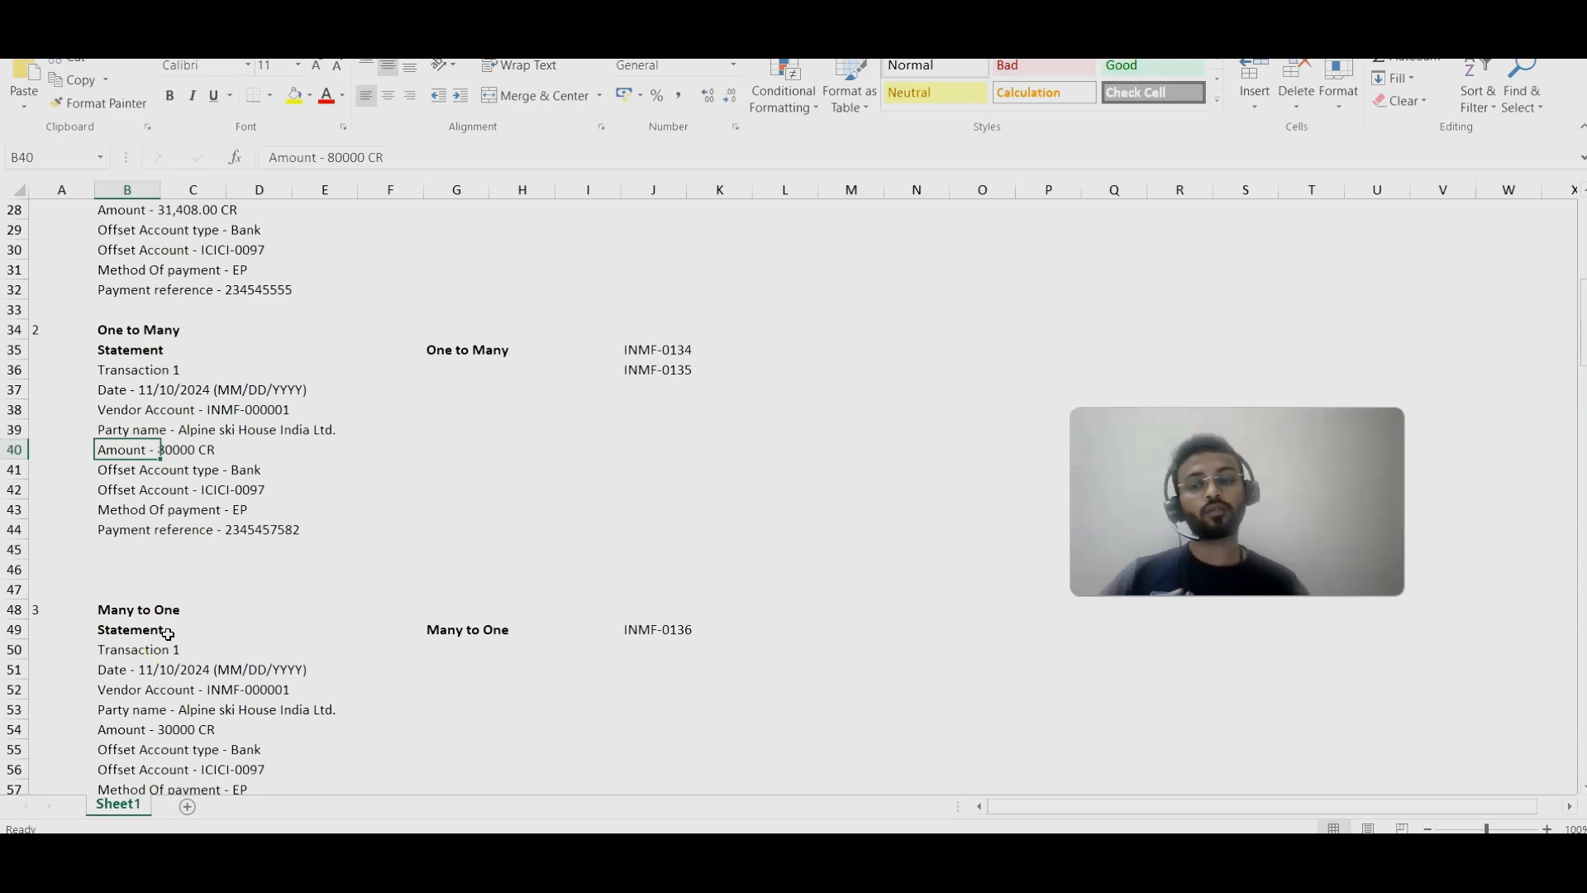
{"action": "scroll", "coordinate": [265, 755], "scroll_direction": "down", "scroll_amount": 1}
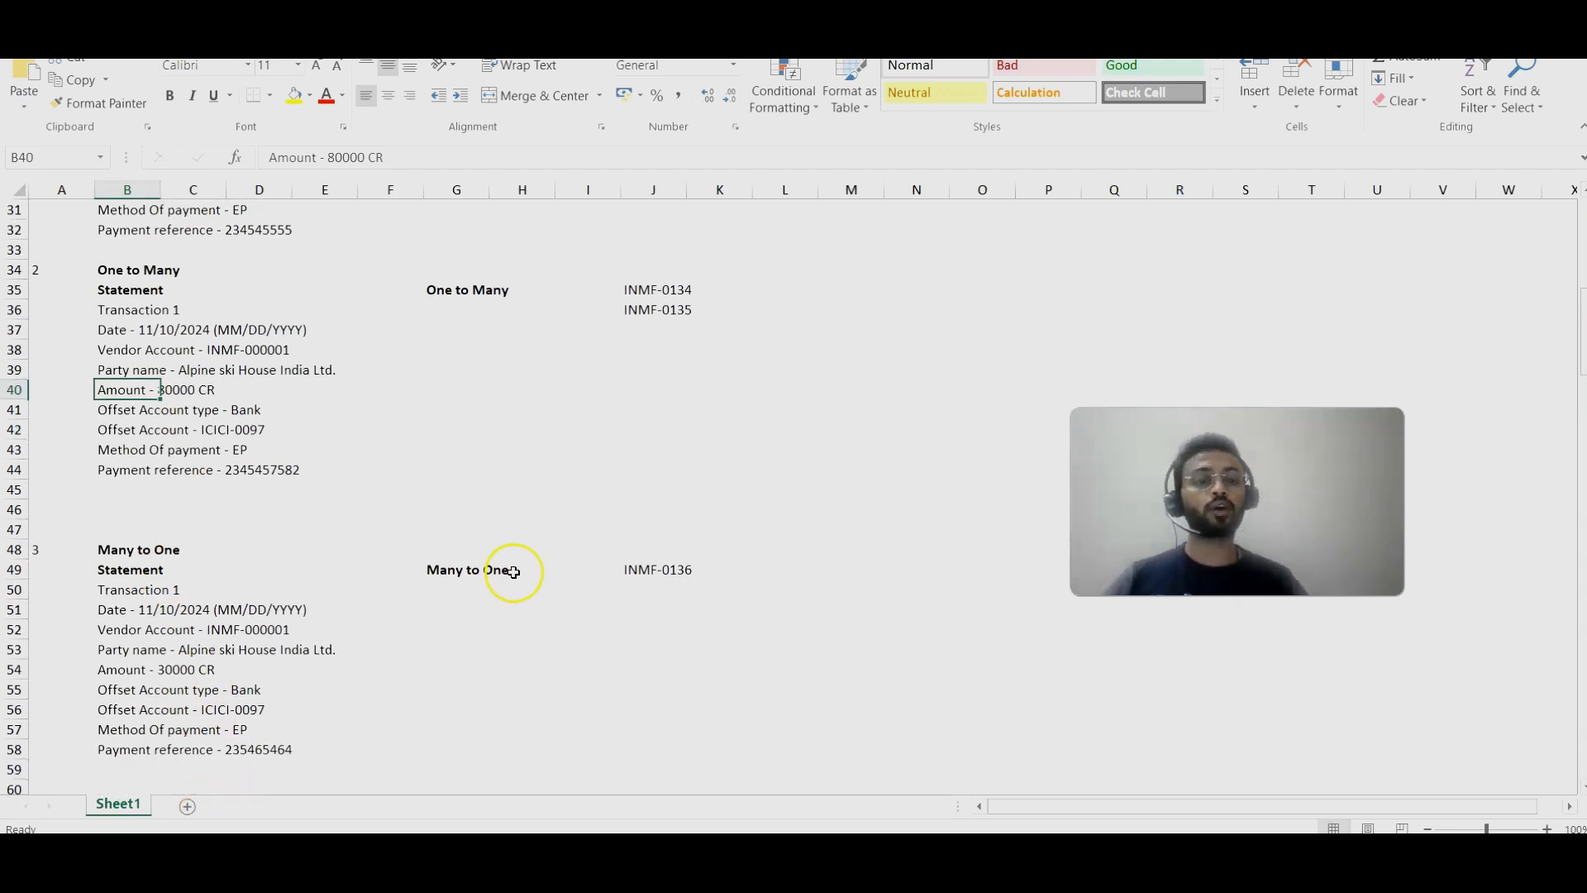
{"action": "scroll", "coordinate": [273, 529], "scroll_direction": "down", "scroll_amount": 2}
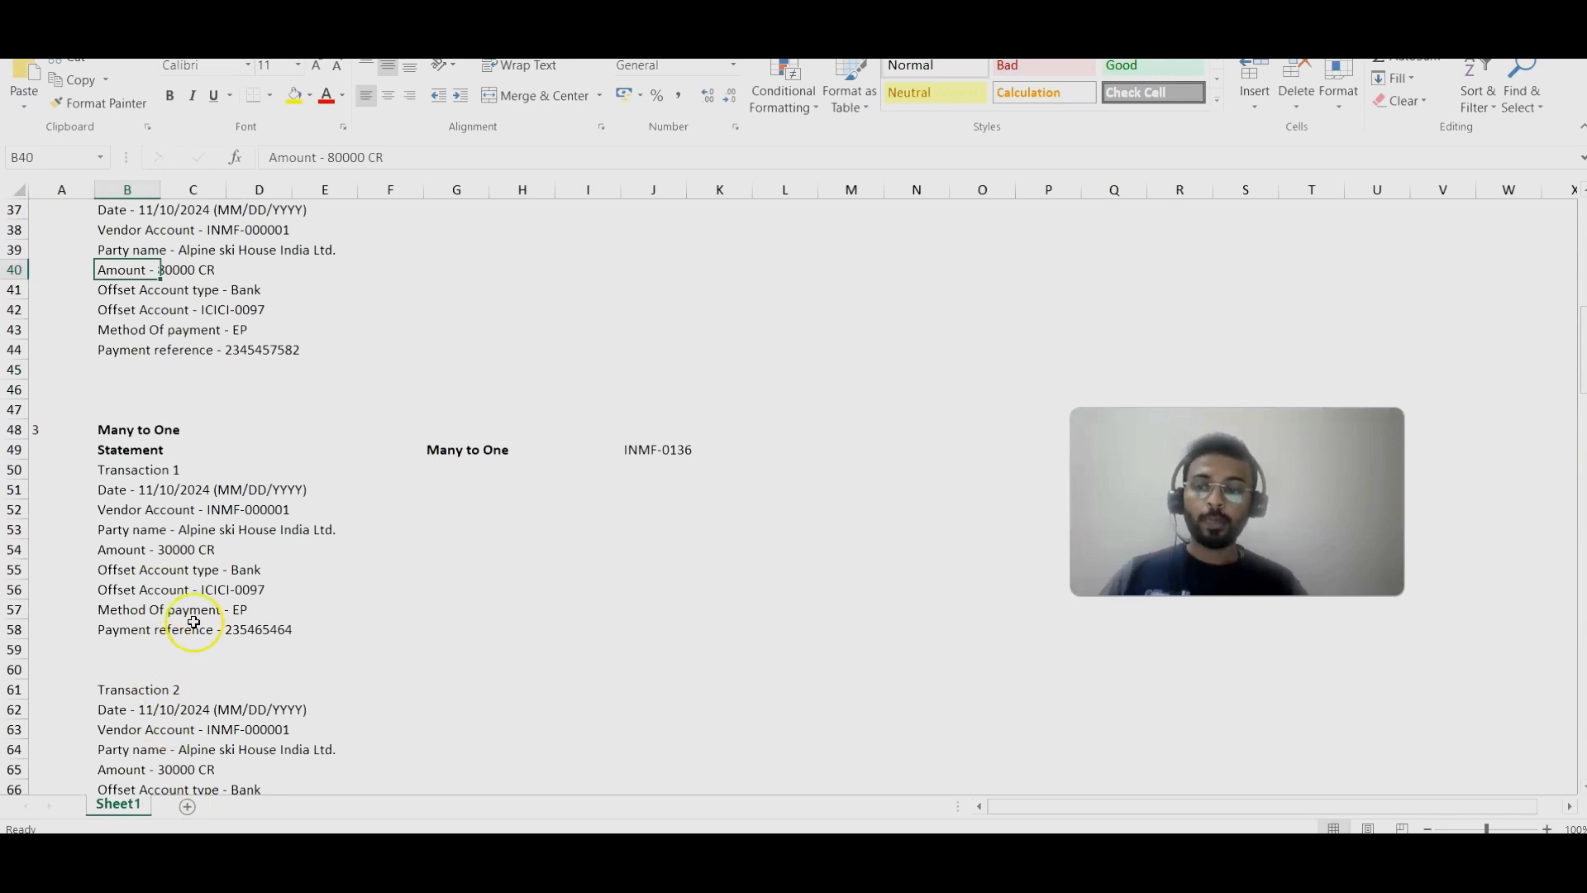
{"action": "left_click", "coordinate": [178, 548]}
{"action": "scroll", "coordinate": [197, 637], "scroll_direction": "down", "scroll_amount": 2}
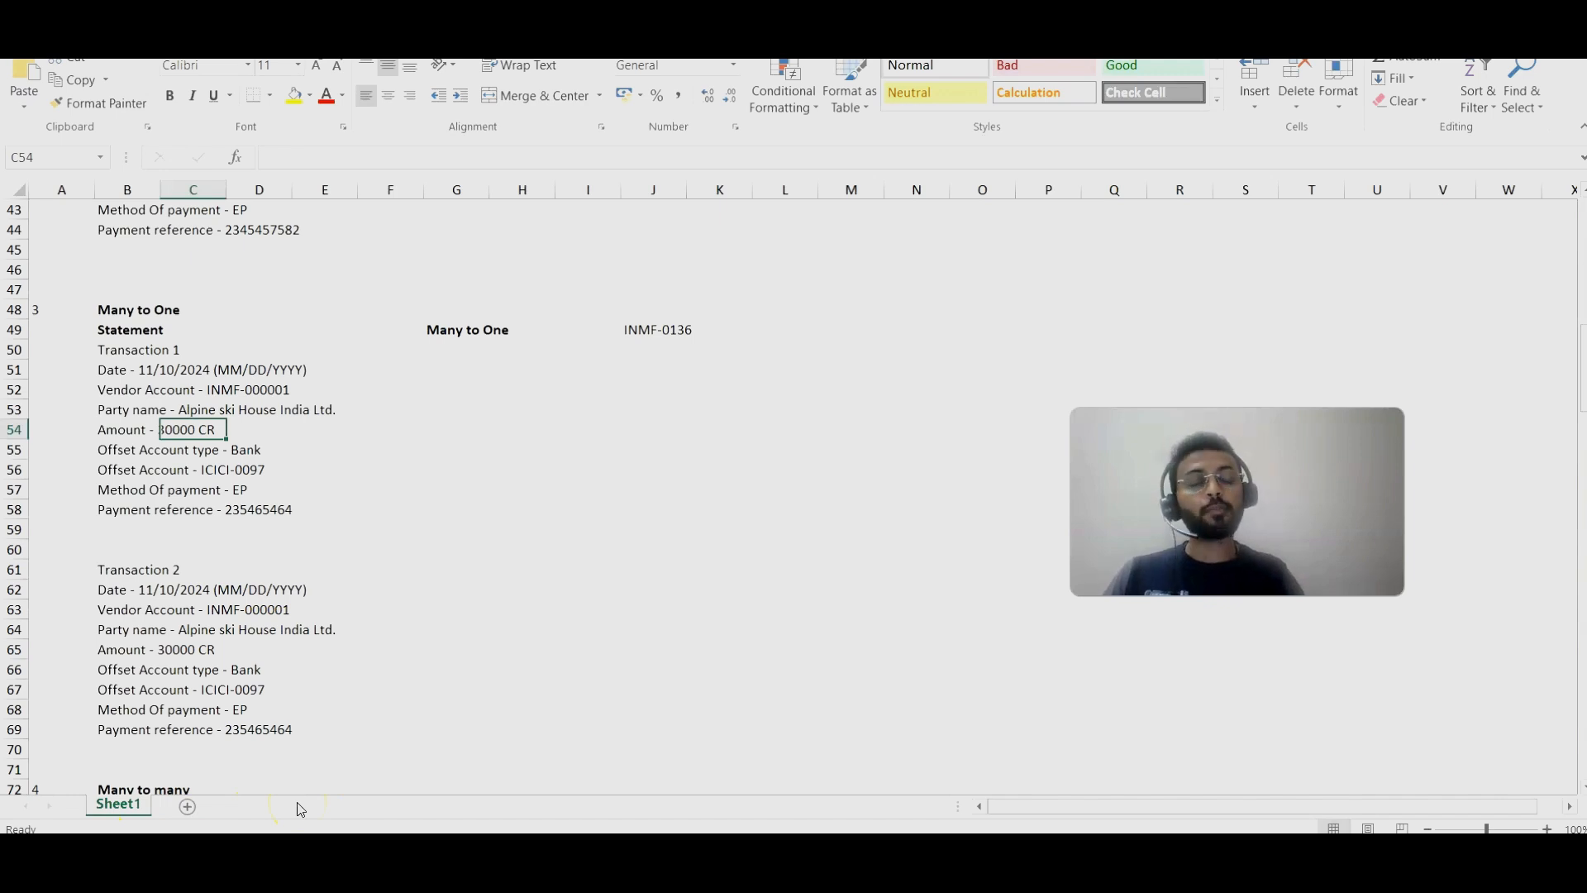
Step: Back in Finance and Operations, compare the two unmatched 30,000.00 statement lines with the 60,000.00 bank transaction and select that transaction
{"action": "left_click", "coordinate": [300, 851]}
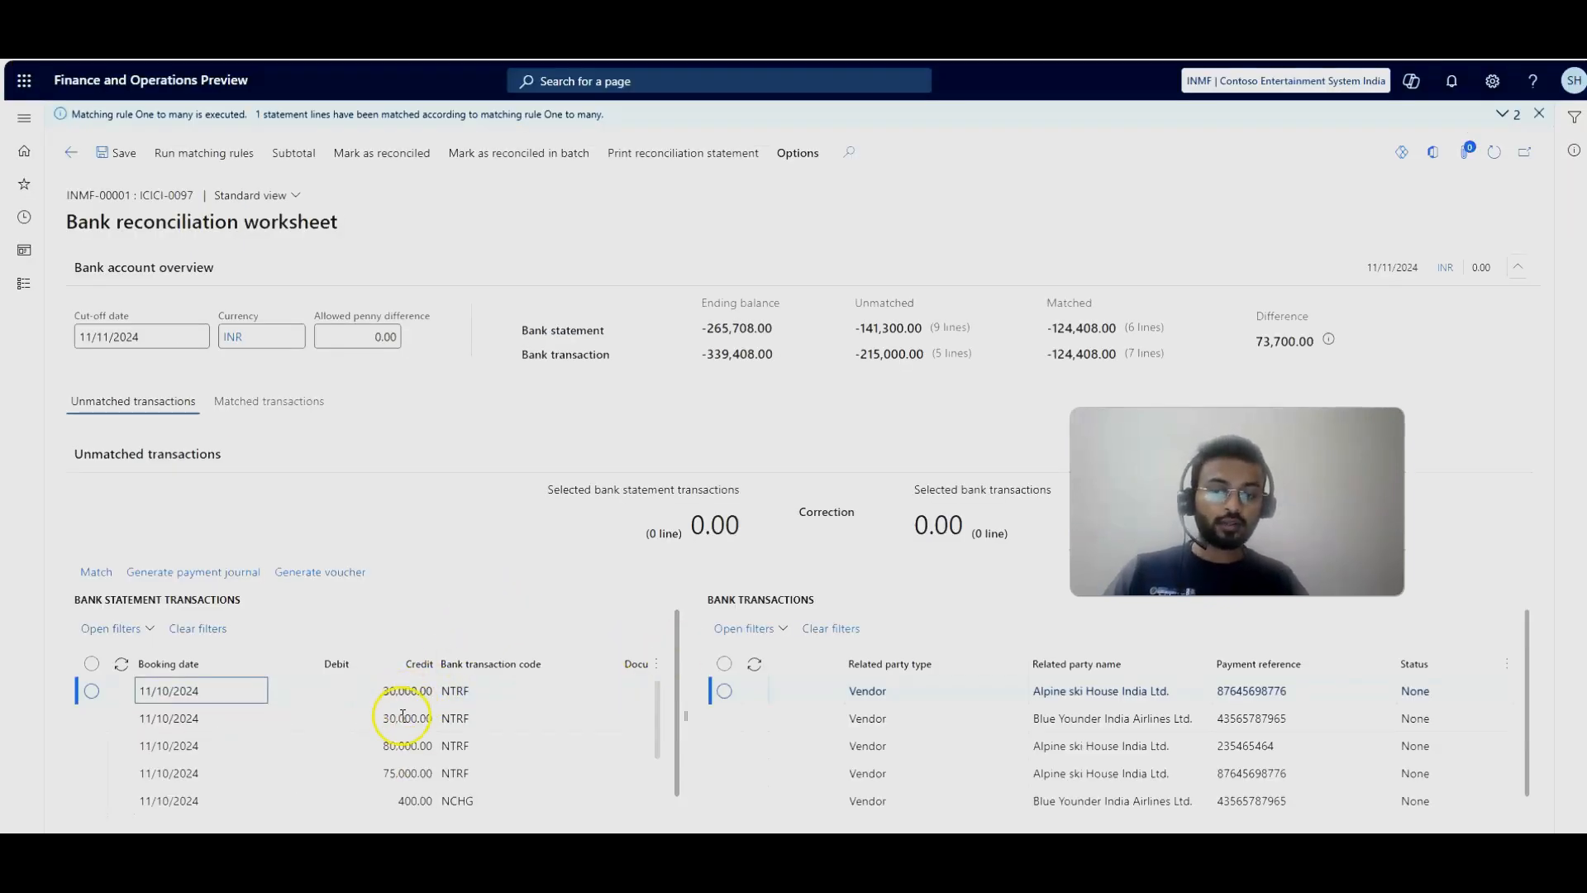
{"action": "scroll", "coordinate": [760, 777], "scroll_direction": "down", "scroll_amount": 3}
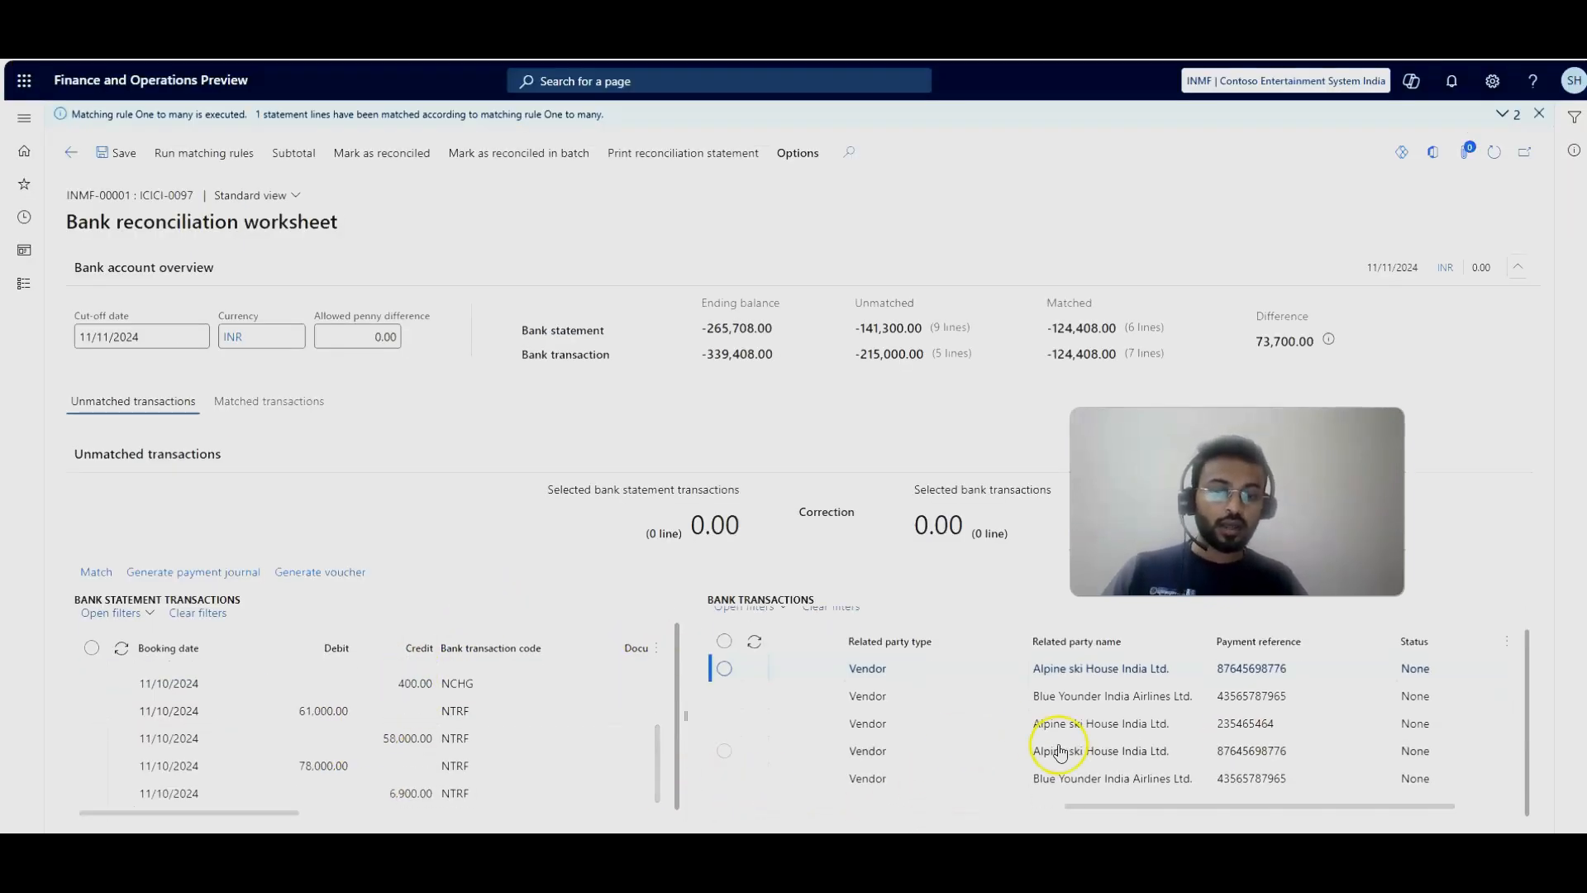
{"action": "left_click_drag", "start_coordinate": [1100, 807], "coordinate": [730, 794]}
{"action": "left_click", "coordinate": [1032, 723]}
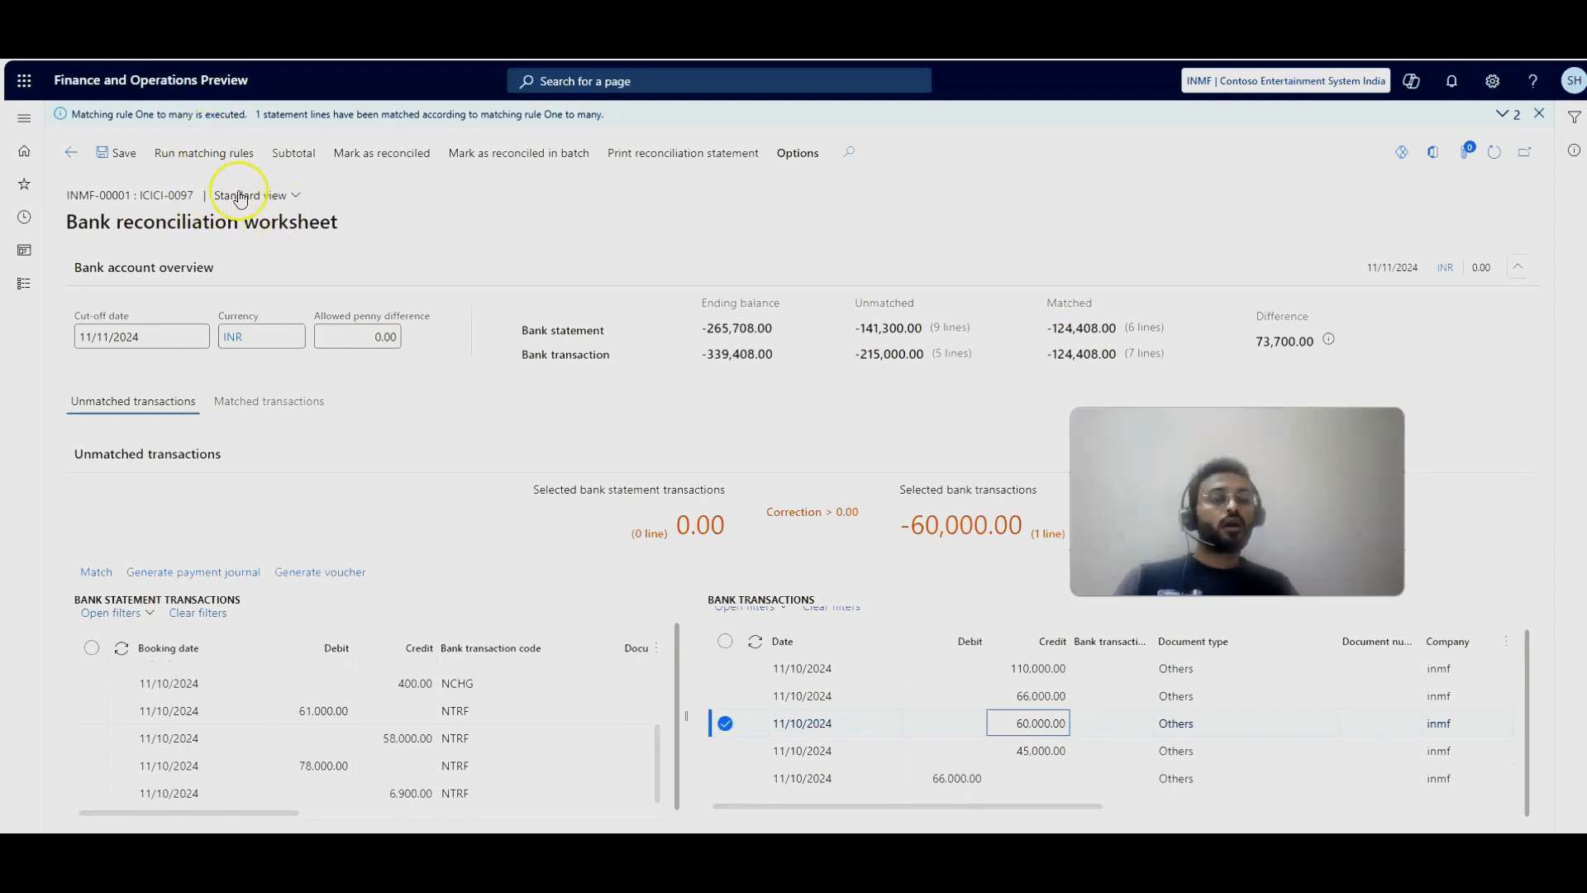
Step: Run the Many to one matching rule on the worksheet
{"action": "left_click", "coordinate": [205, 153]}
{"action": "left_click", "coordinate": [1217, 285]}
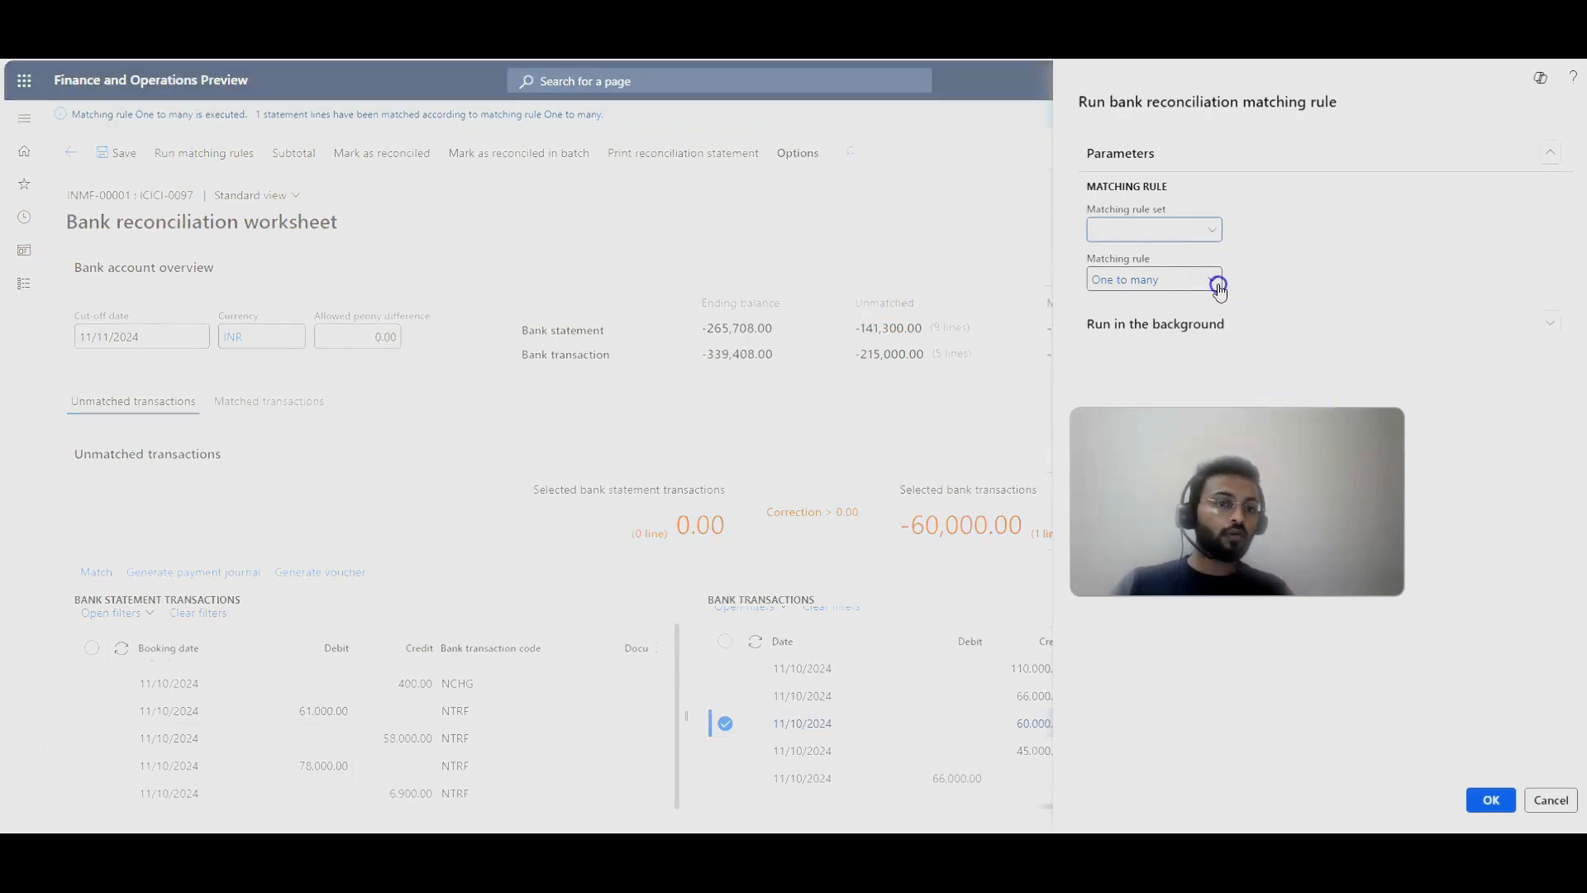
{"action": "left_click", "coordinate": [1140, 335]}
{"action": "left_click", "coordinate": [1496, 802]}
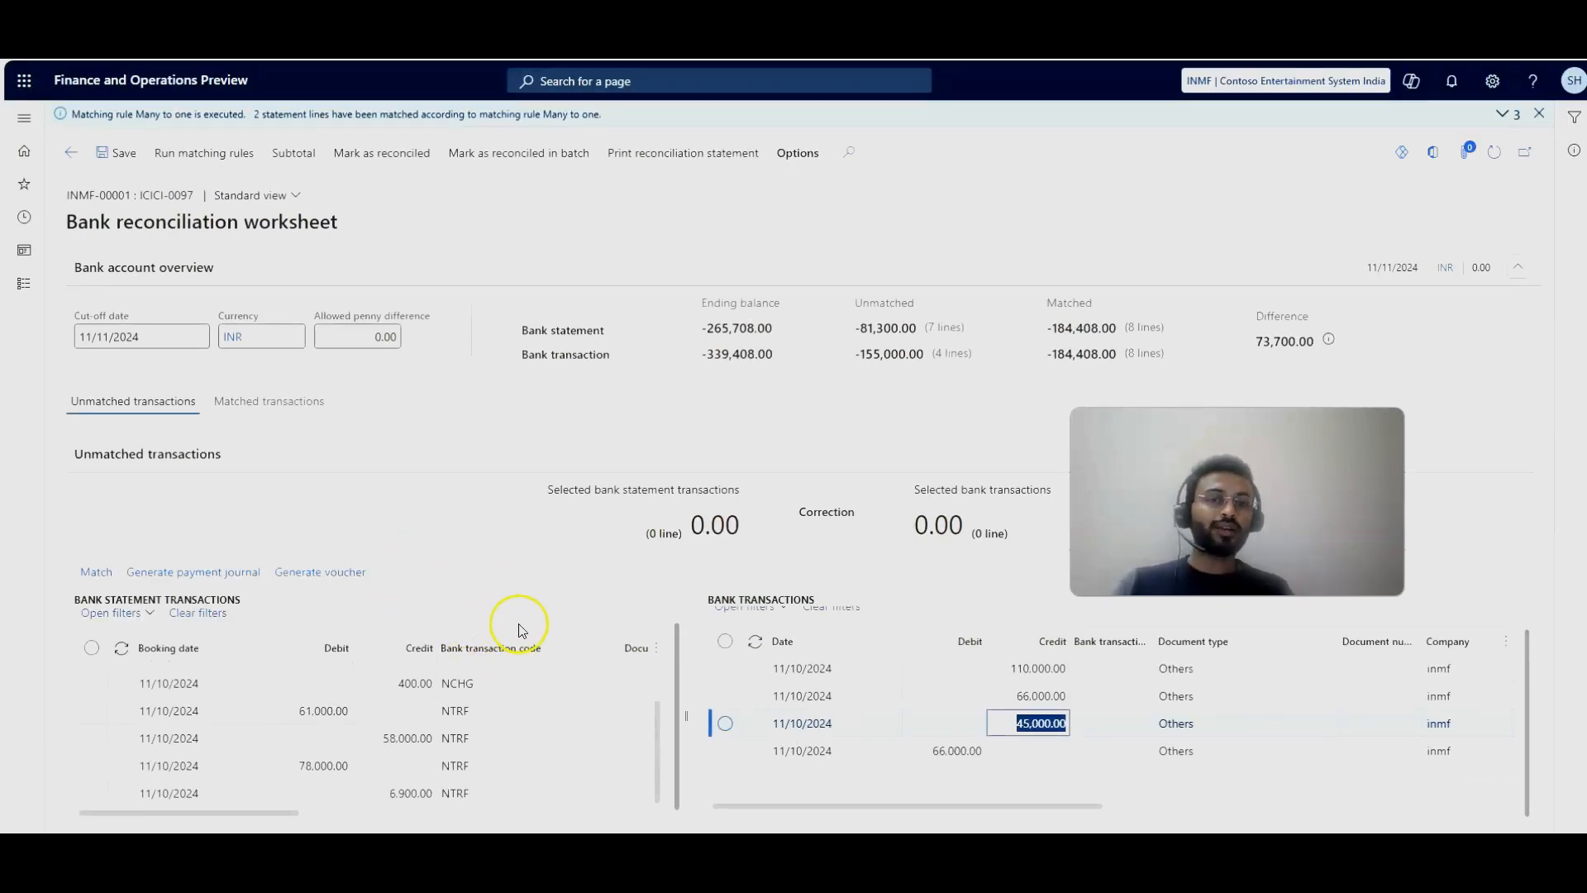
{"action": "left_click", "coordinate": [204, 152]}
{"action": "left_click", "coordinate": [1212, 236]}
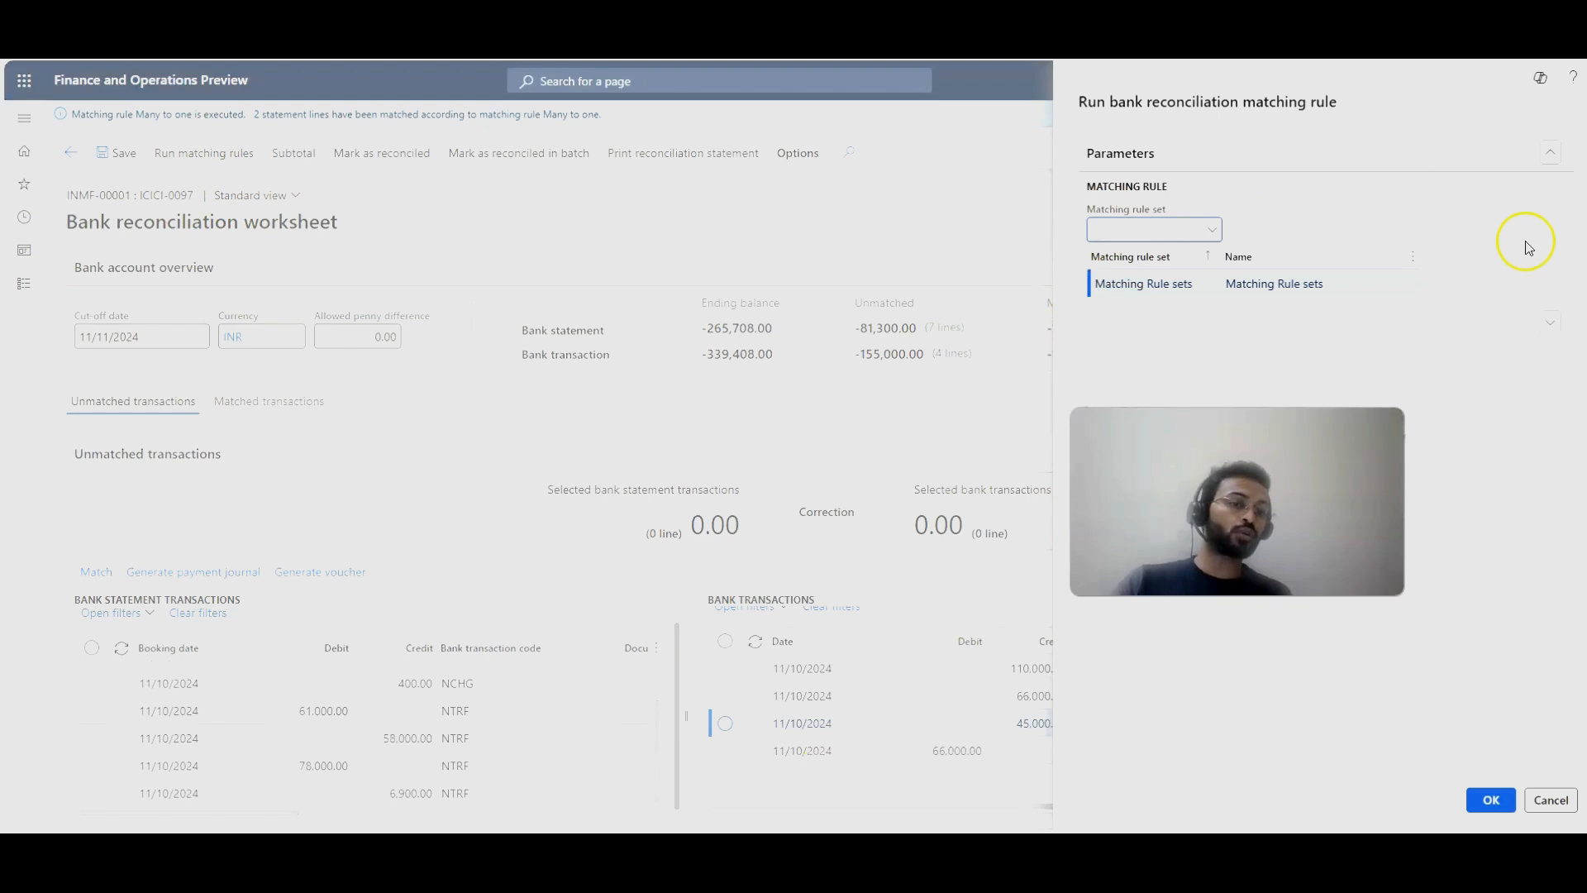
{"action": "left_click", "coordinate": [1506, 261]}
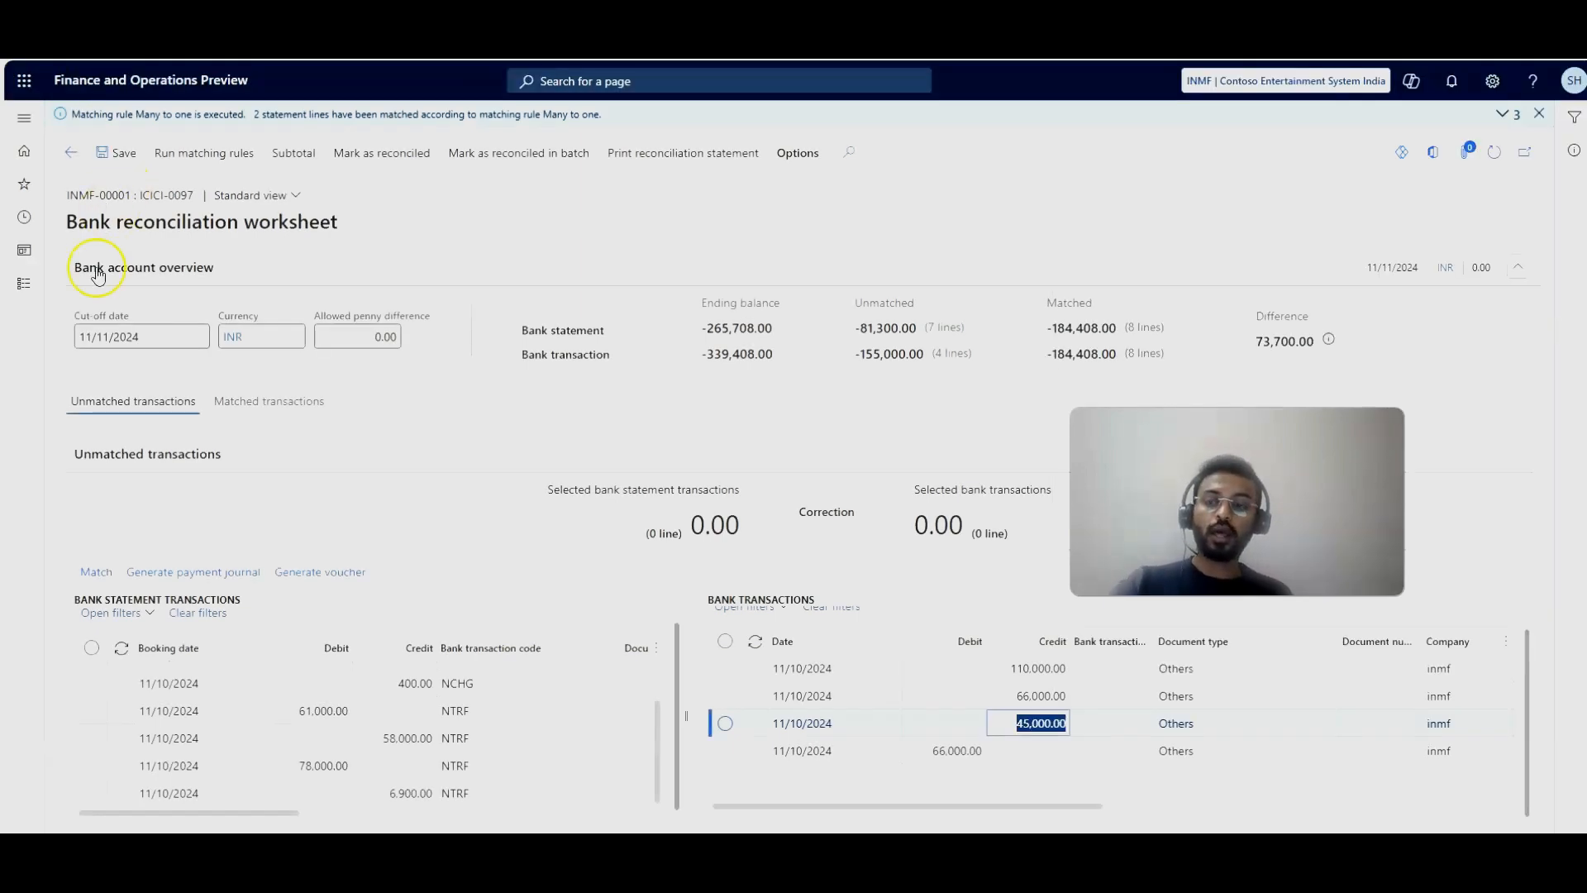
Step: Open the matched transactions and check the trading party and reference number of the two statement lines with matching ID 7
{"action": "left_click", "coordinate": [281, 399]}
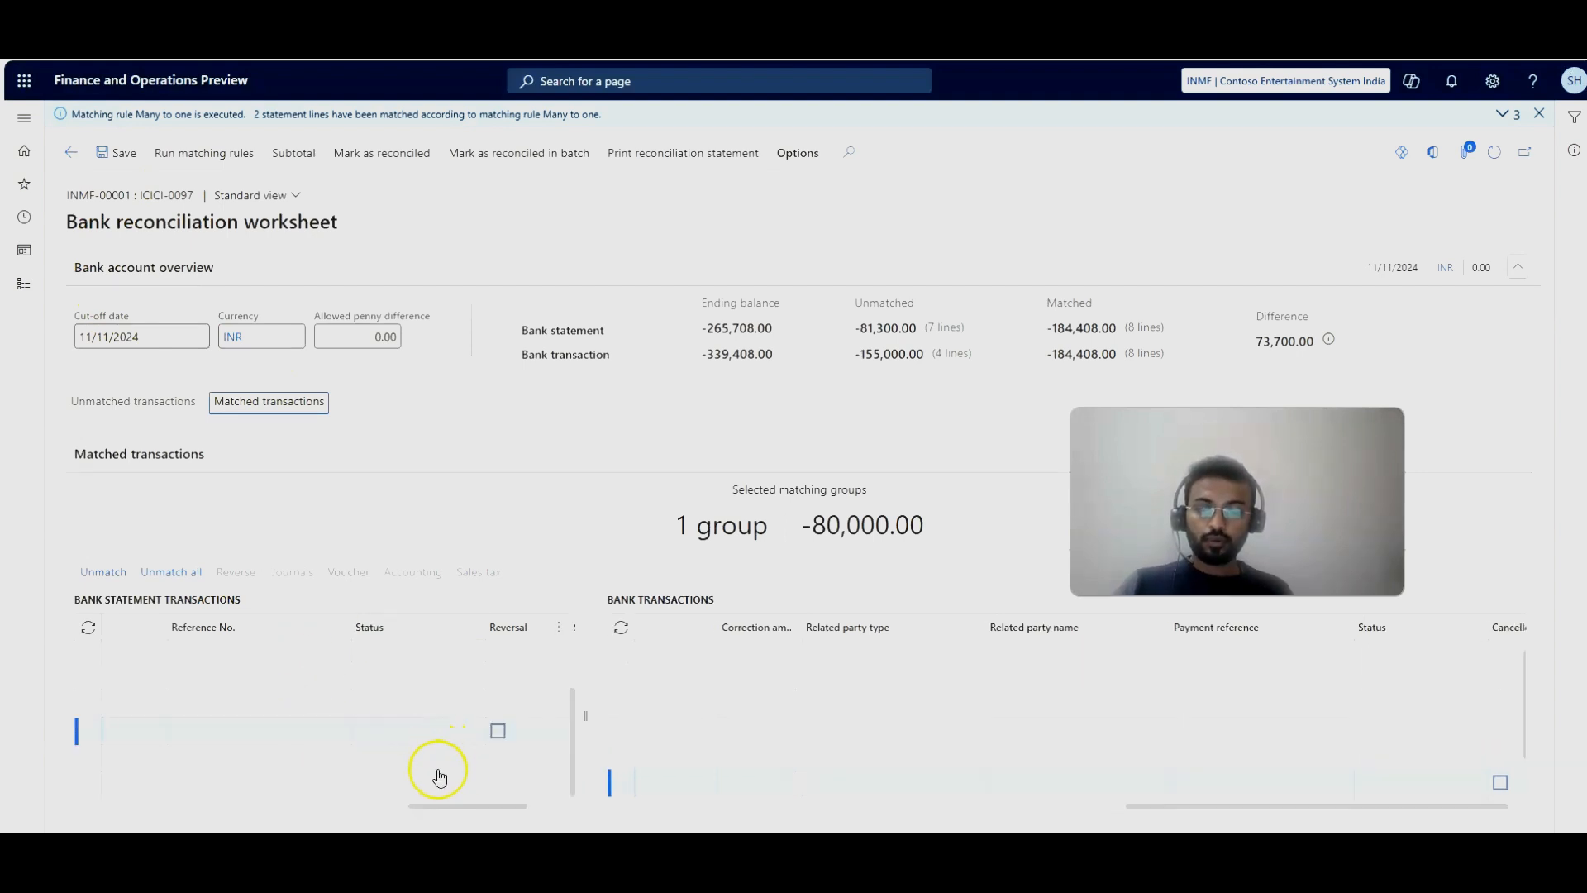
{"action": "left_click_drag", "start_coordinate": [222, 797], "coordinate": [77, 805]}
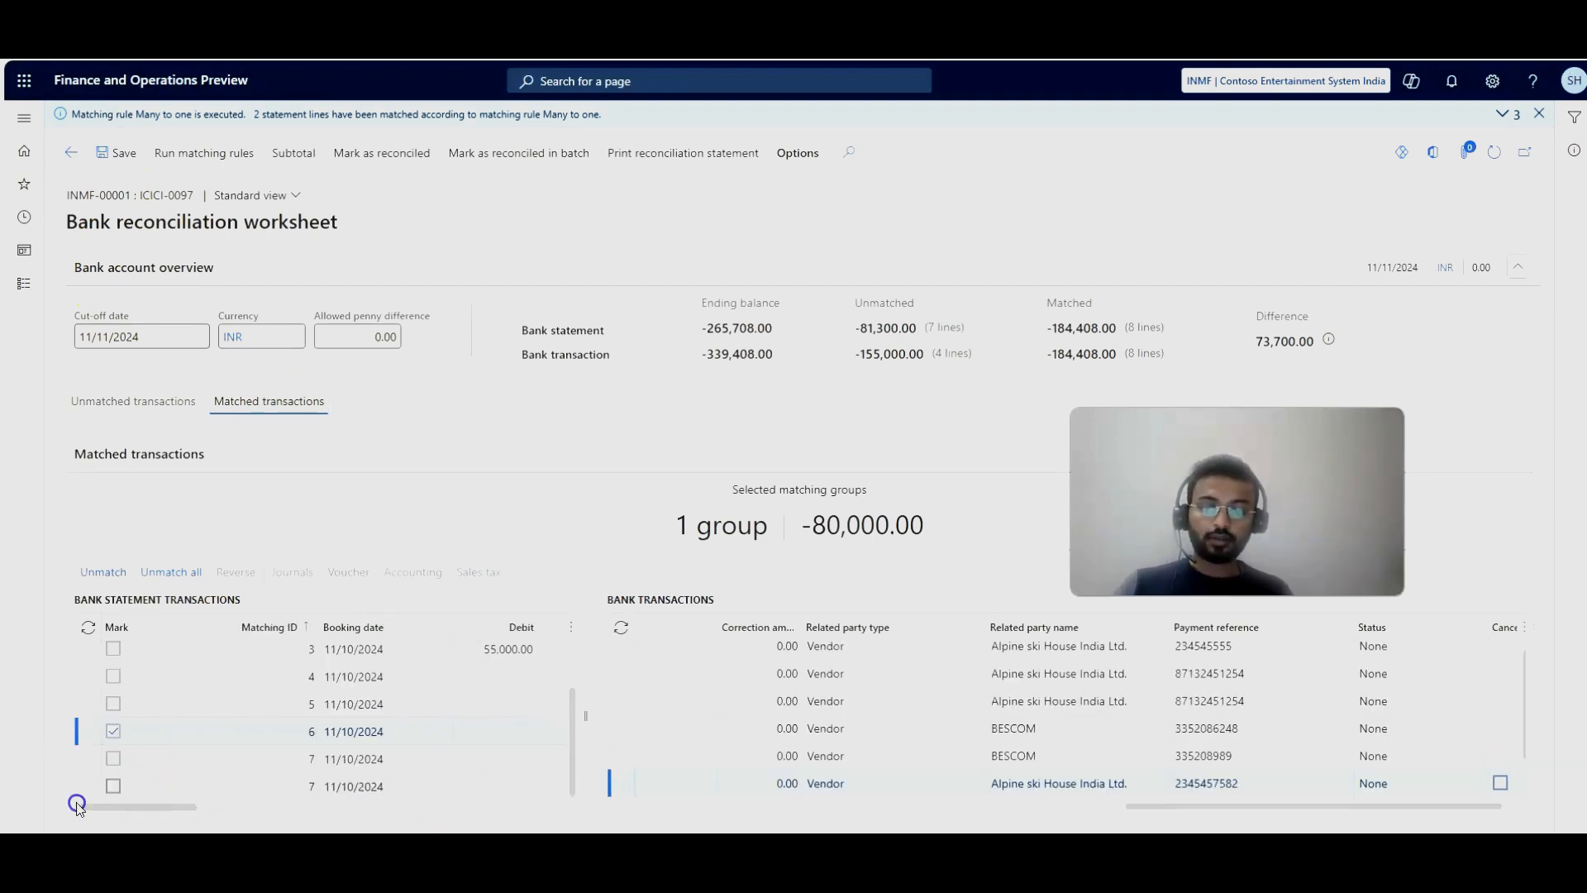
{"action": "left_click", "coordinate": [346, 764]}
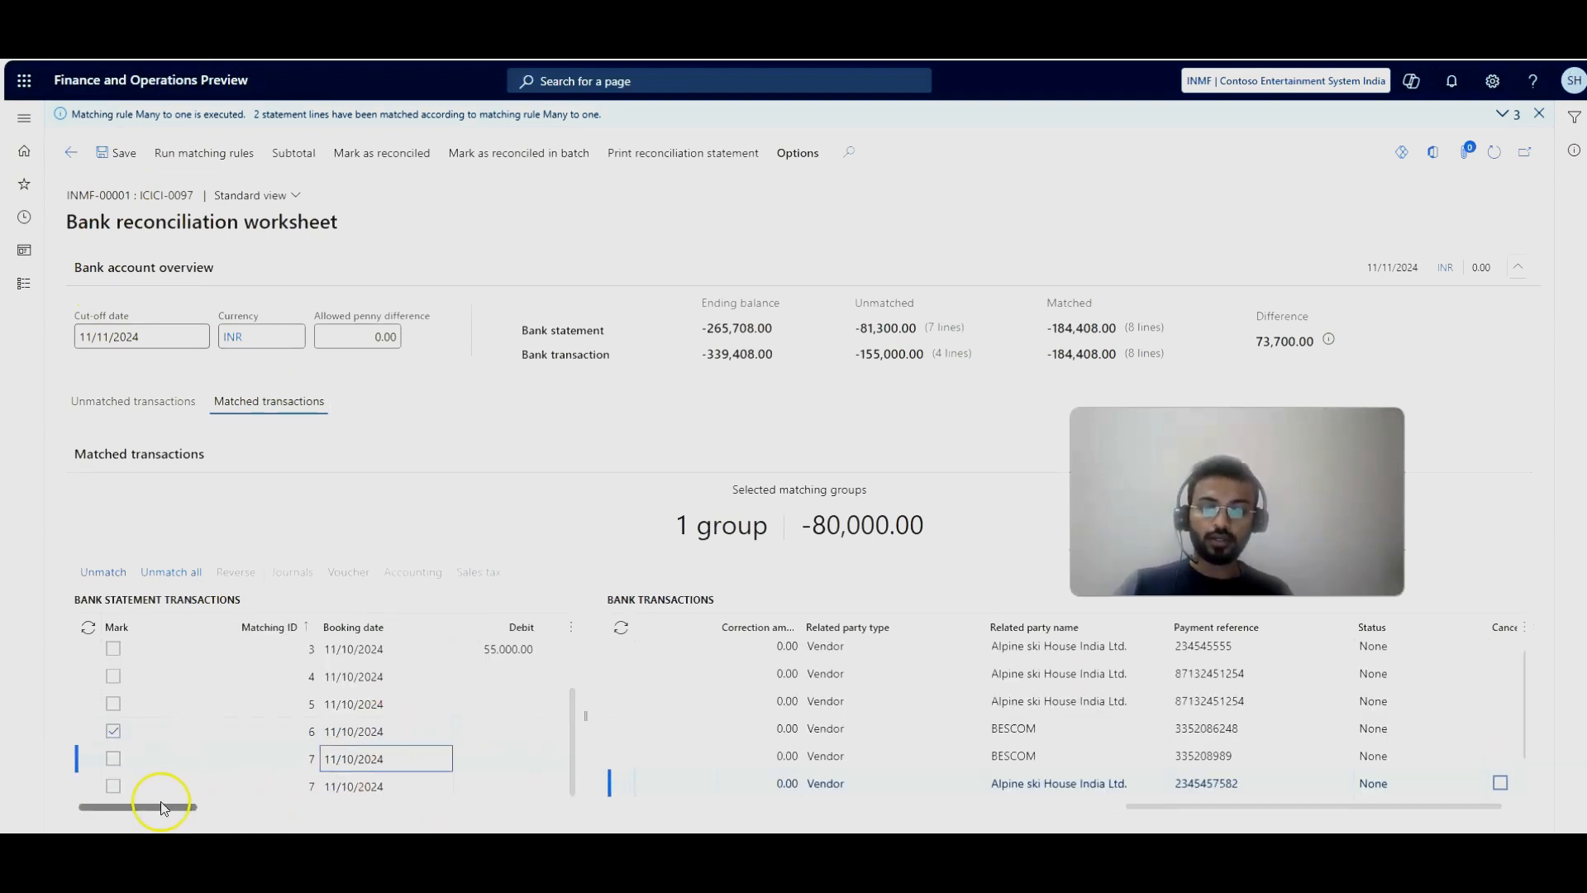
{"action": "left_click_drag", "start_coordinate": [157, 806], "coordinate": [436, 826]}
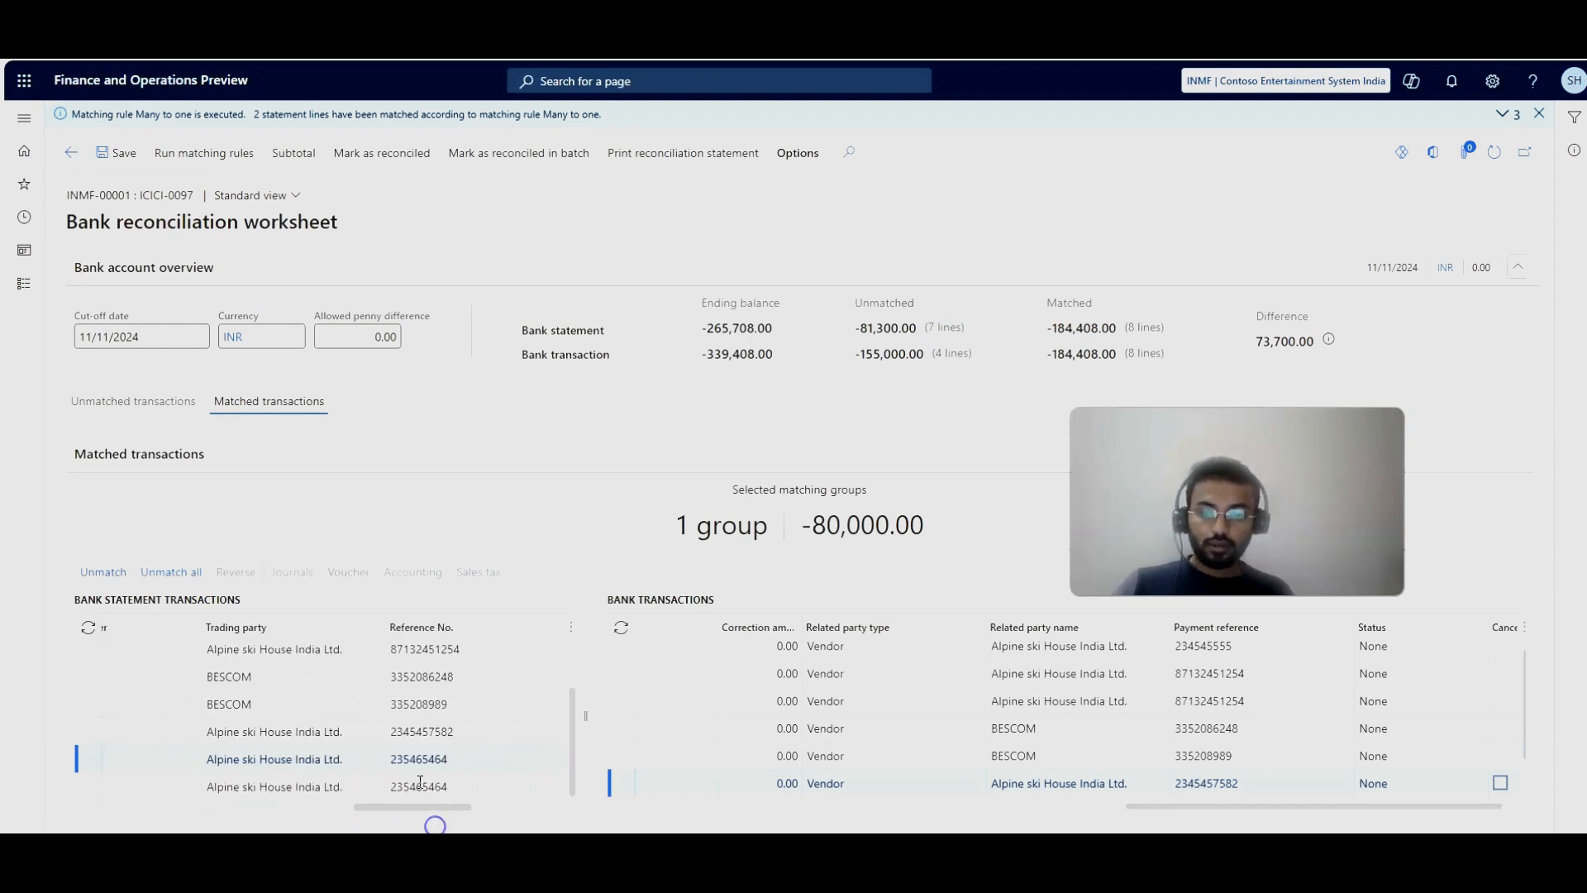
{"action": "left_click", "coordinate": [1239, 789]}
{"action": "left_click", "coordinate": [498, 757]}
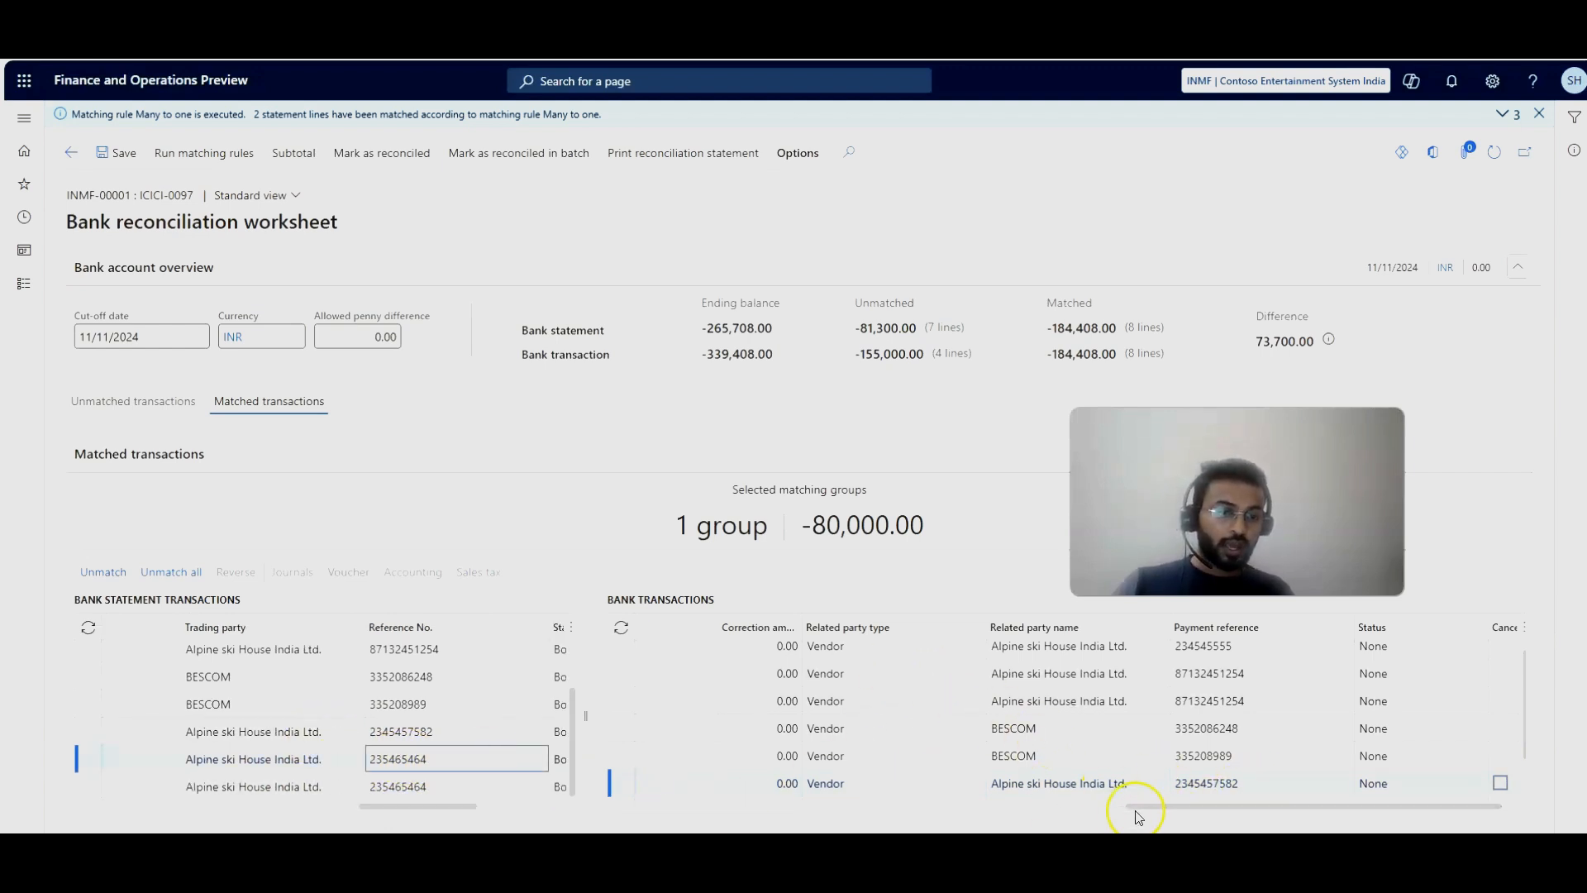
Step: Check the amount, matching rule and payment reference of the bank transaction with matching ID 7
{"action": "scroll", "coordinate": [1075, 794], "scroll_direction": "down", "scroll_amount": 2}
{"action": "left_click_drag", "start_coordinate": [1304, 804], "coordinate": [794, 806]}
{"action": "left_click", "coordinate": [1147, 708]}
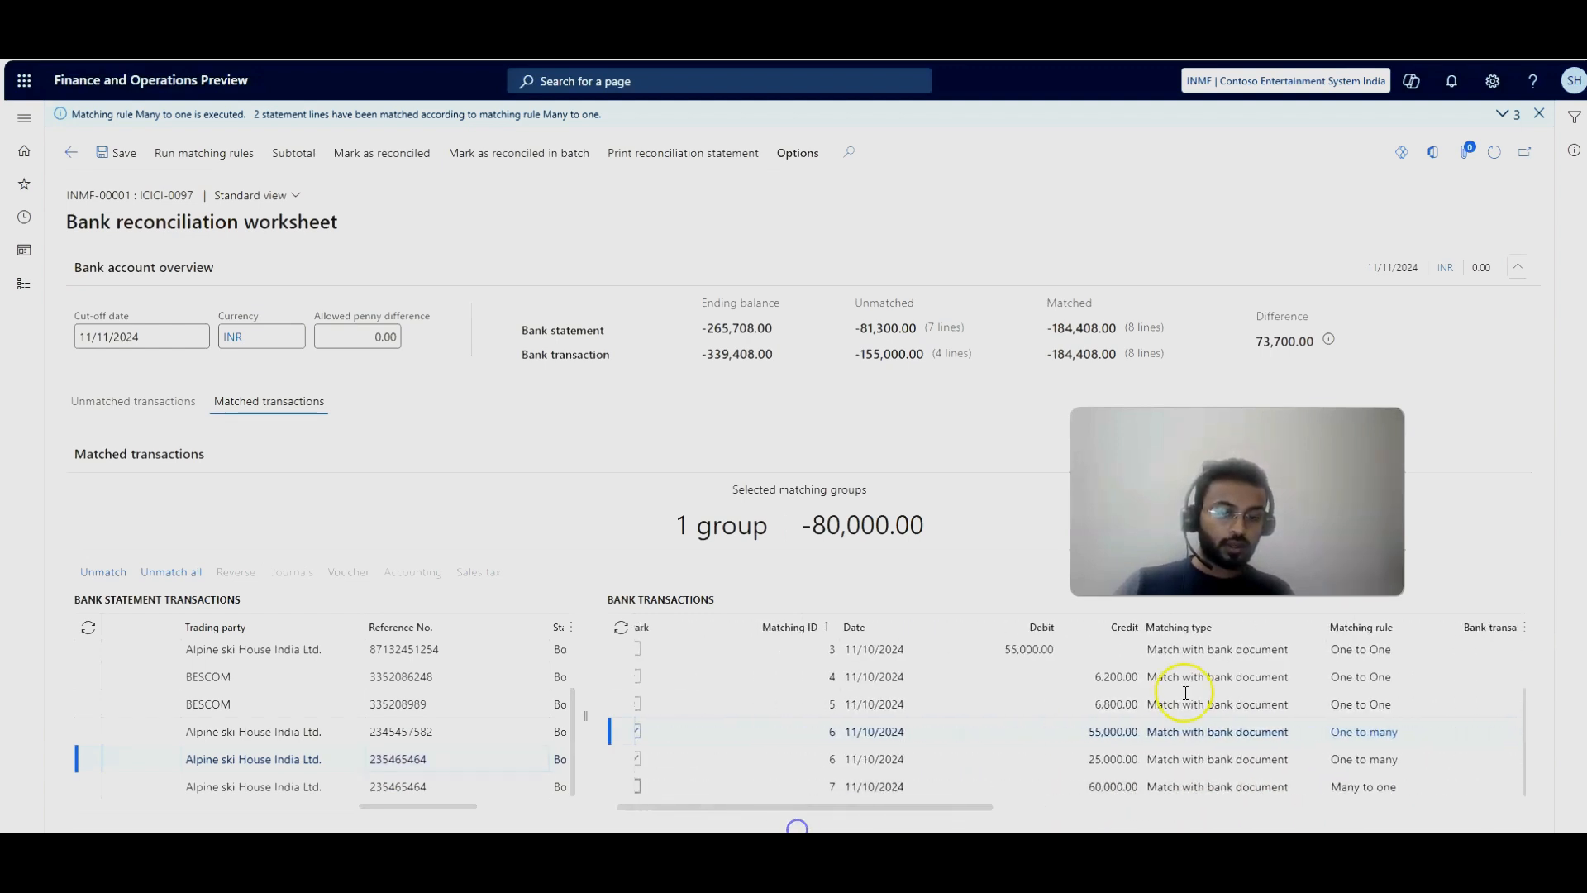
{"action": "left_click", "coordinate": [1085, 795]}
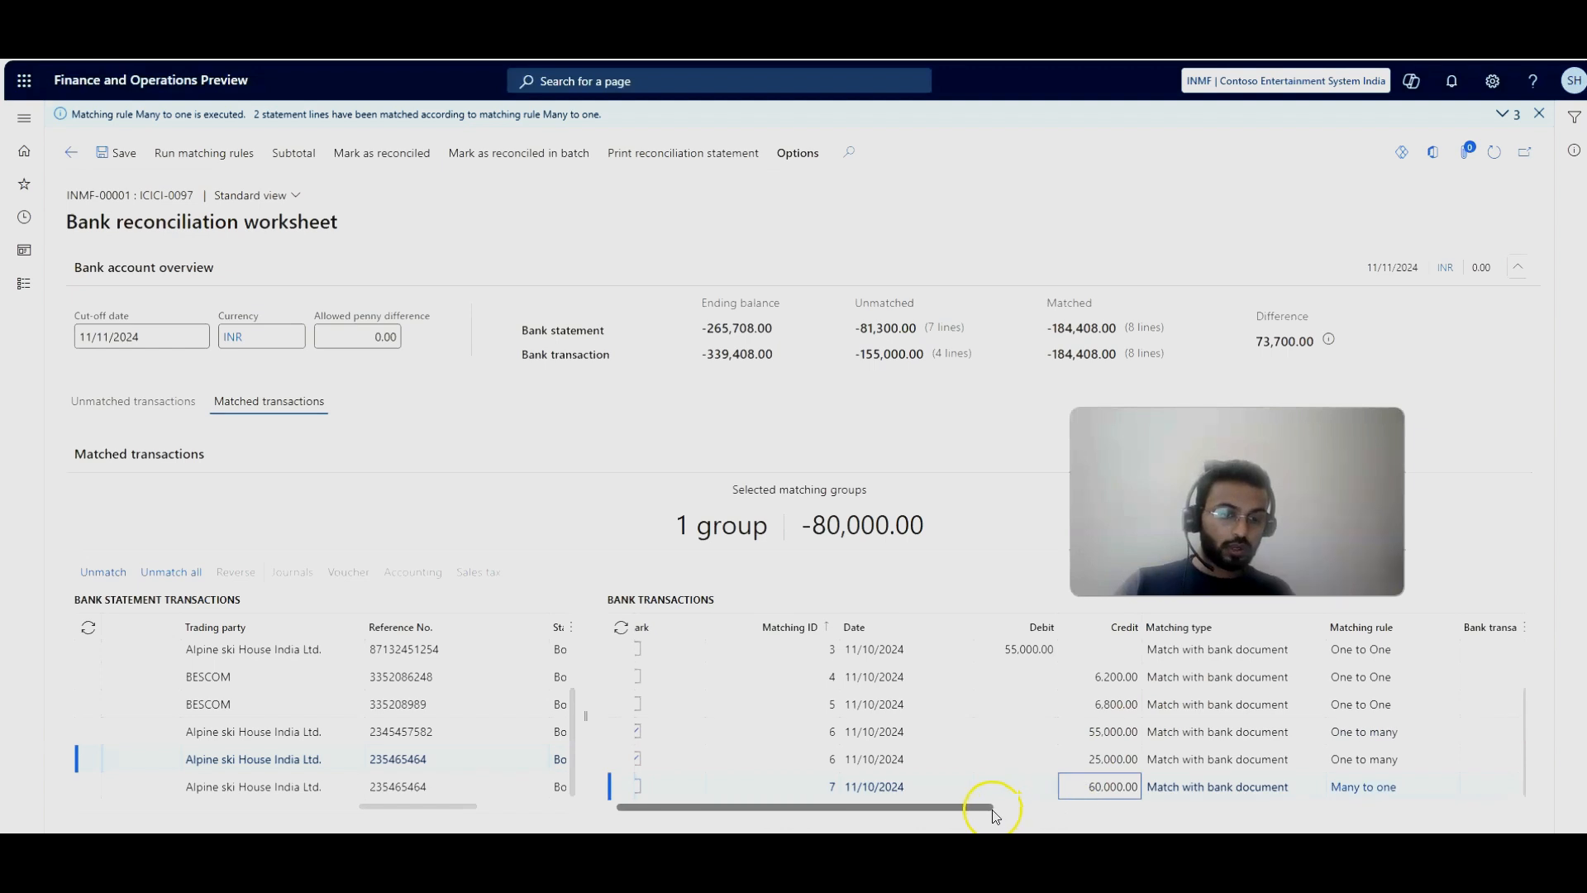
{"action": "left_click_drag", "start_coordinate": [991, 810], "coordinate": [1442, 805]}
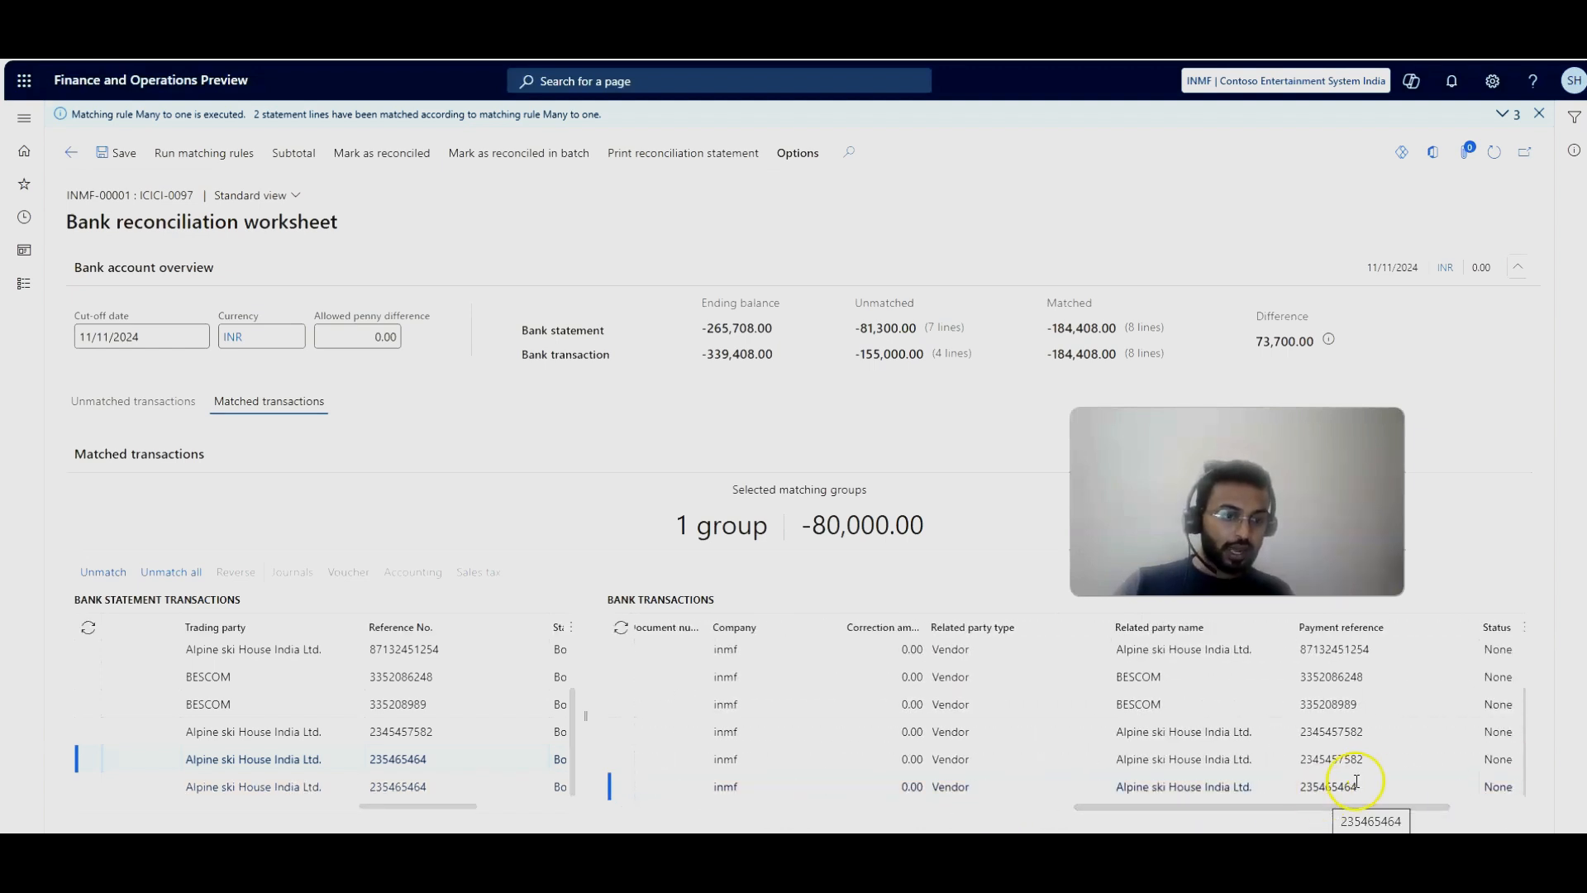
{"action": "left_click_drag", "start_coordinate": [1339, 786], "coordinate": [1428, 784]}
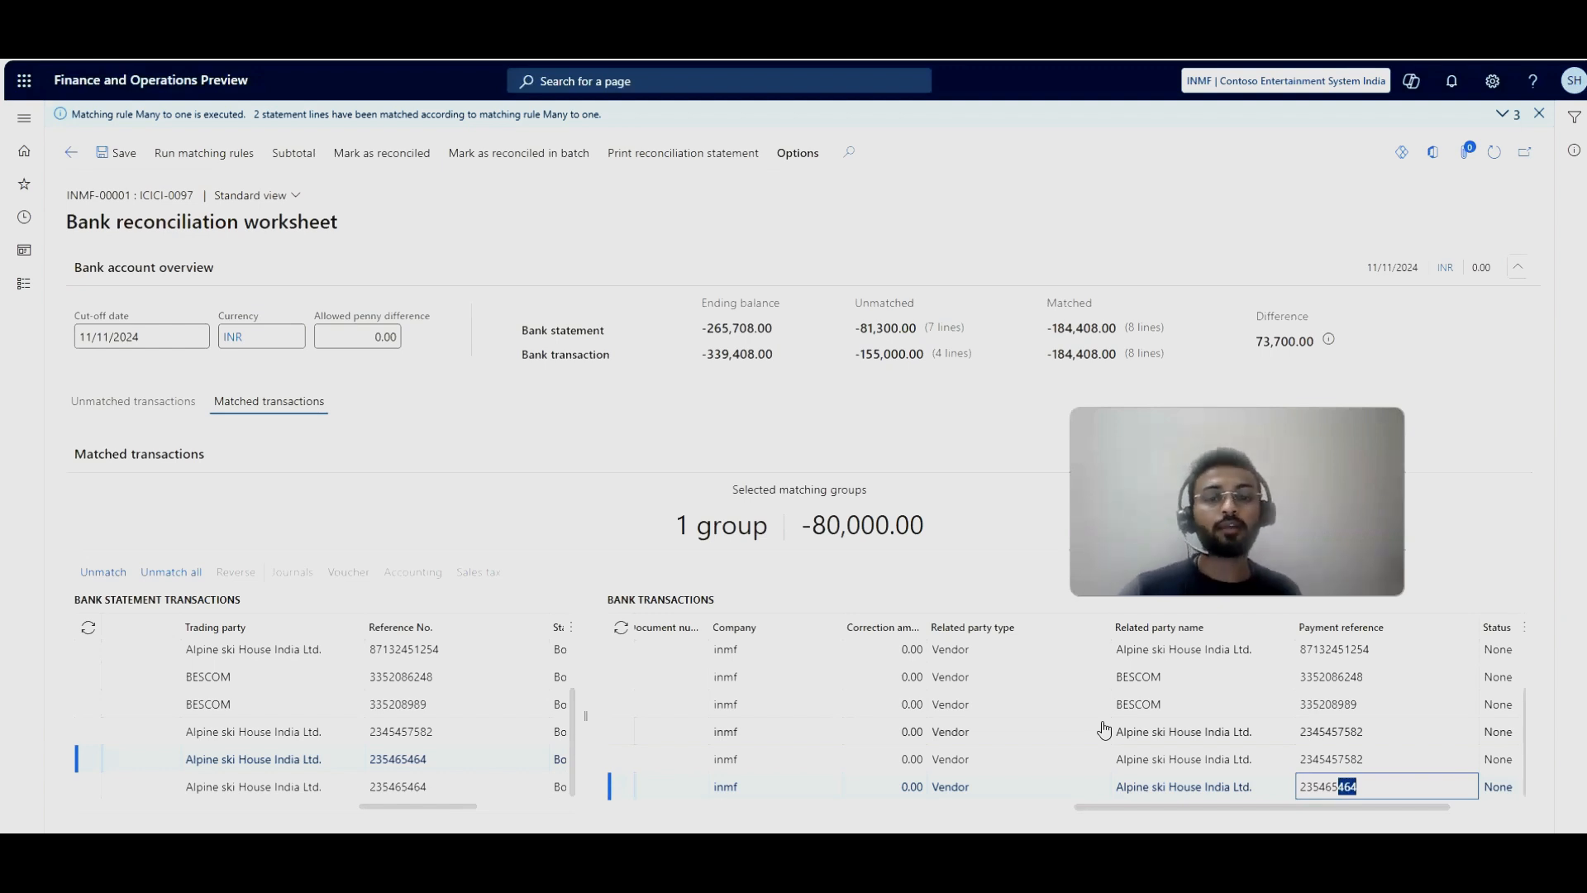
Step: Unmark the matched bank statement line with matching ID 6
{"action": "left_click_drag", "start_coordinate": [1402, 810], "coordinate": [772, 801]}
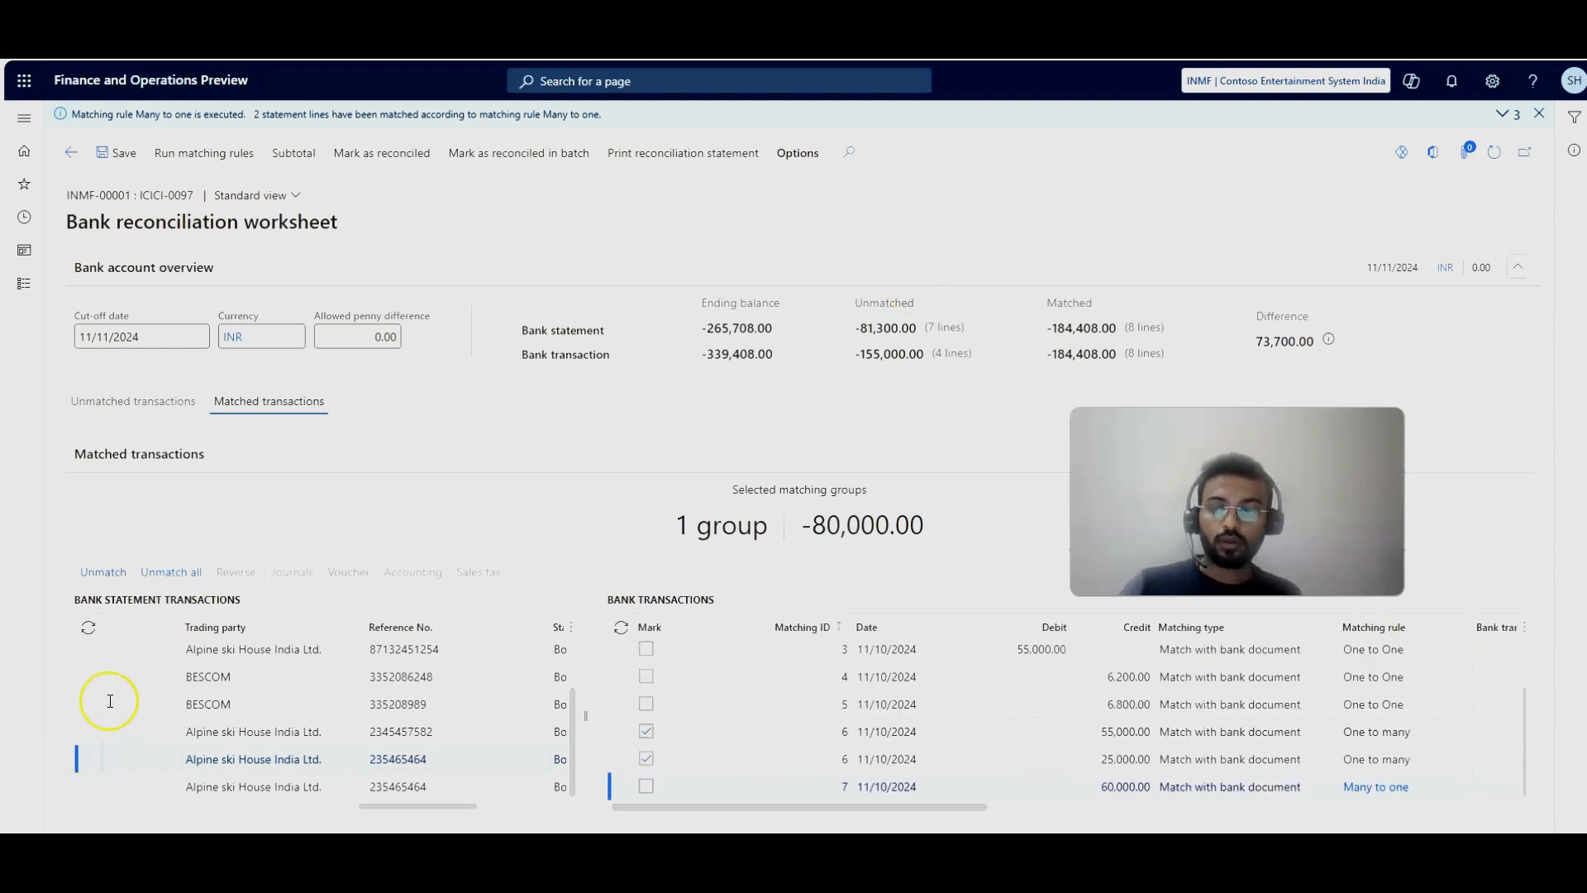
{"action": "left_click_drag", "start_coordinate": [388, 808], "coordinate": [112, 808]}
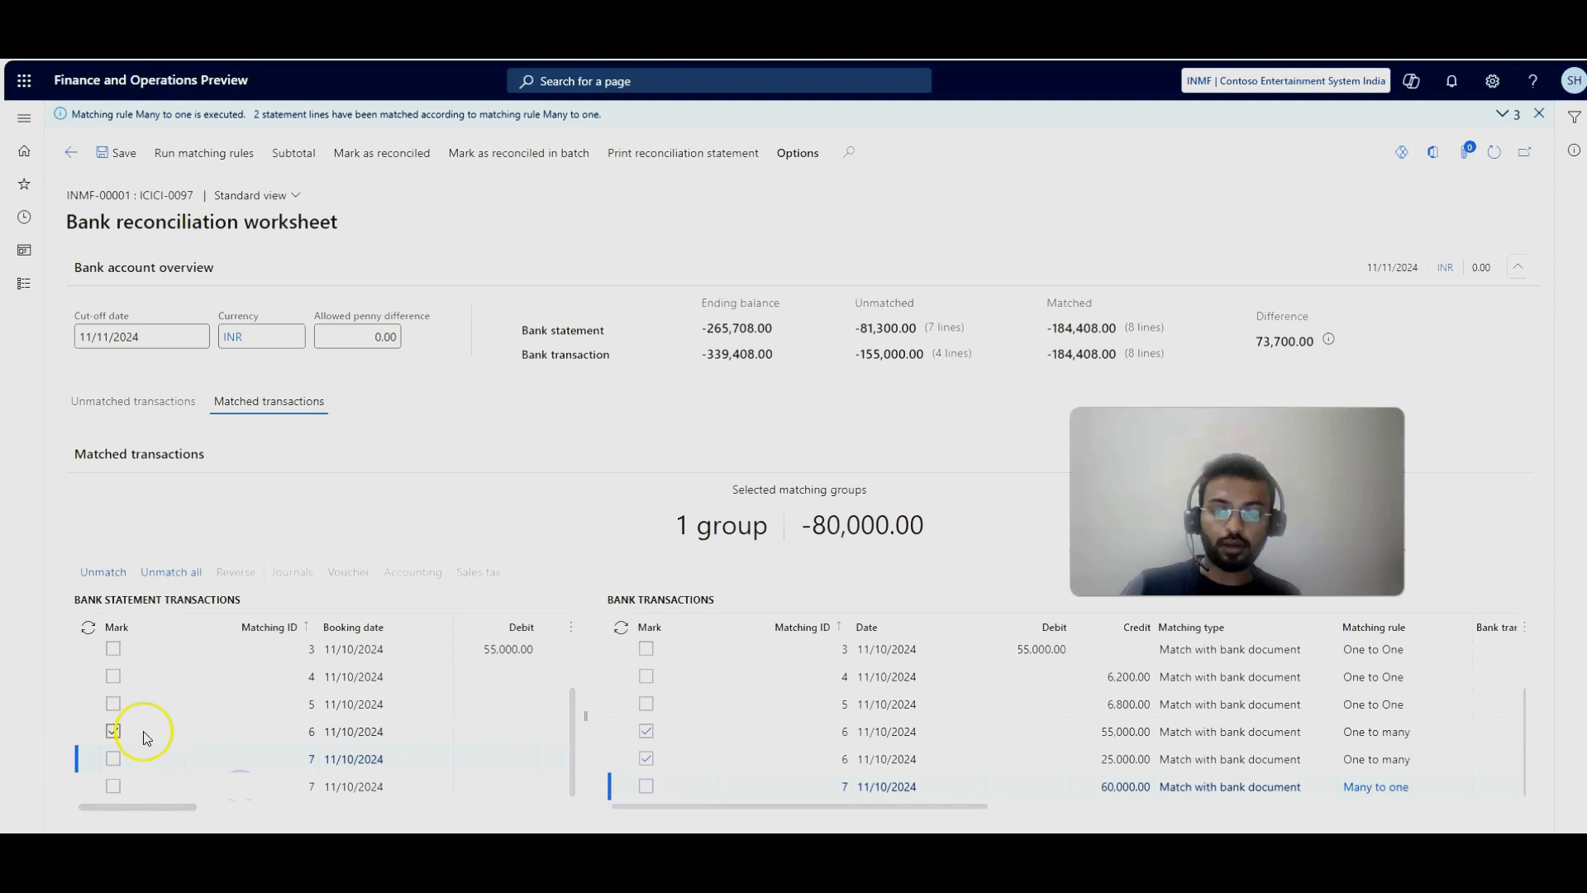
{"action": "left_click", "coordinate": [113, 731]}
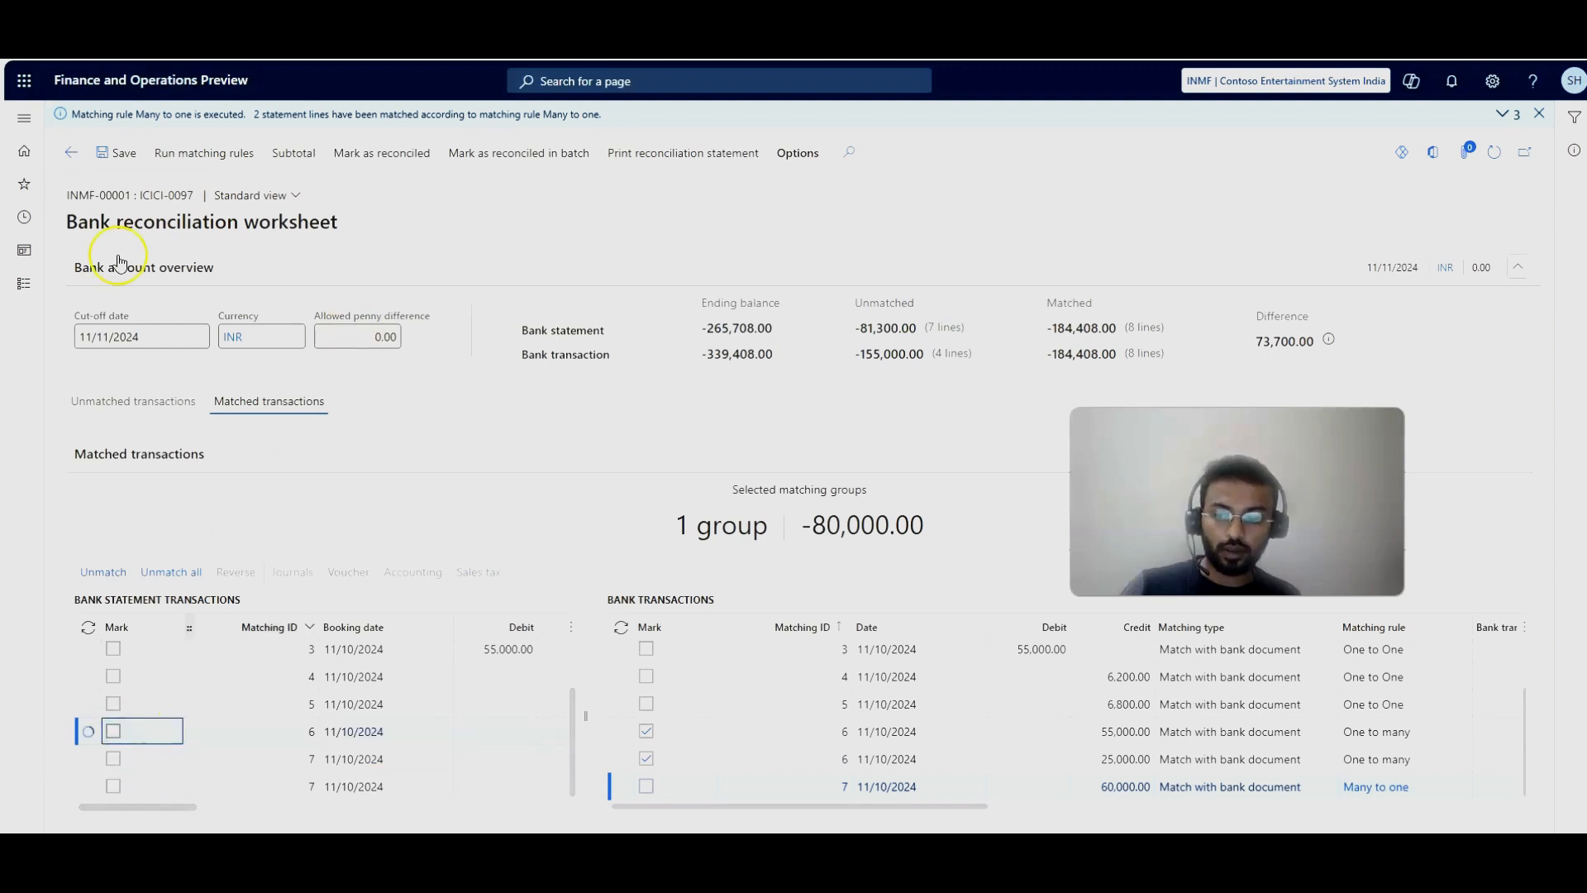
Step: Show the unmatched transactions, and switch to the Excel workbook to review the Many to many case's statement transactions and payment entries
{"action": "left_click", "coordinate": [116, 402]}
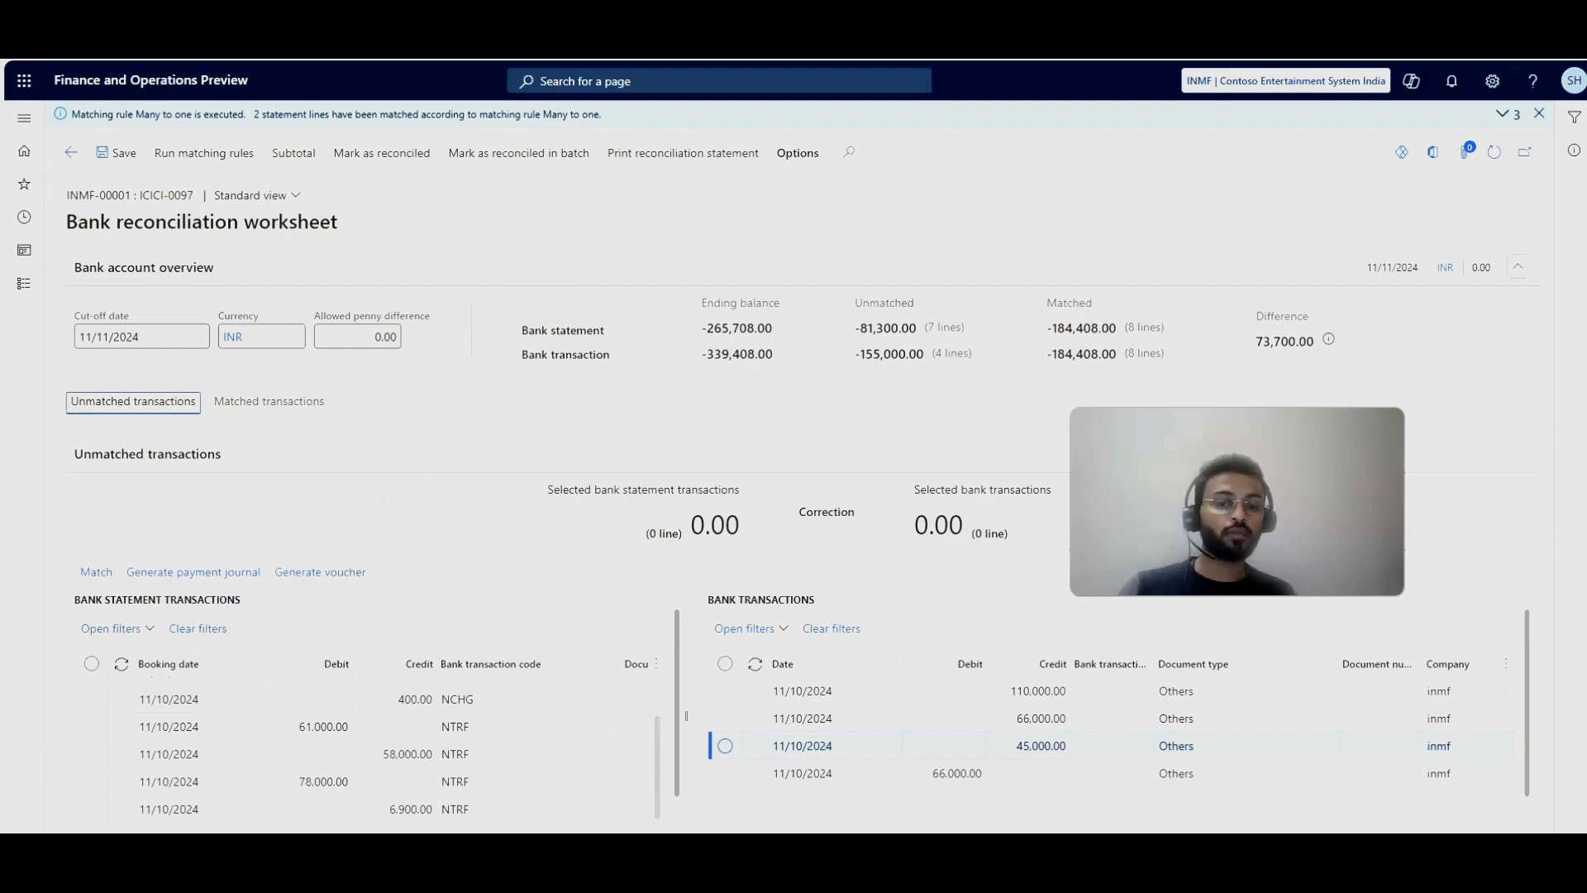
{"action": "key", "text": "alt+Tab"}
{"action": "scroll", "coordinate": [305, 549], "scroll_direction": "down", "scroll_amount": 5}
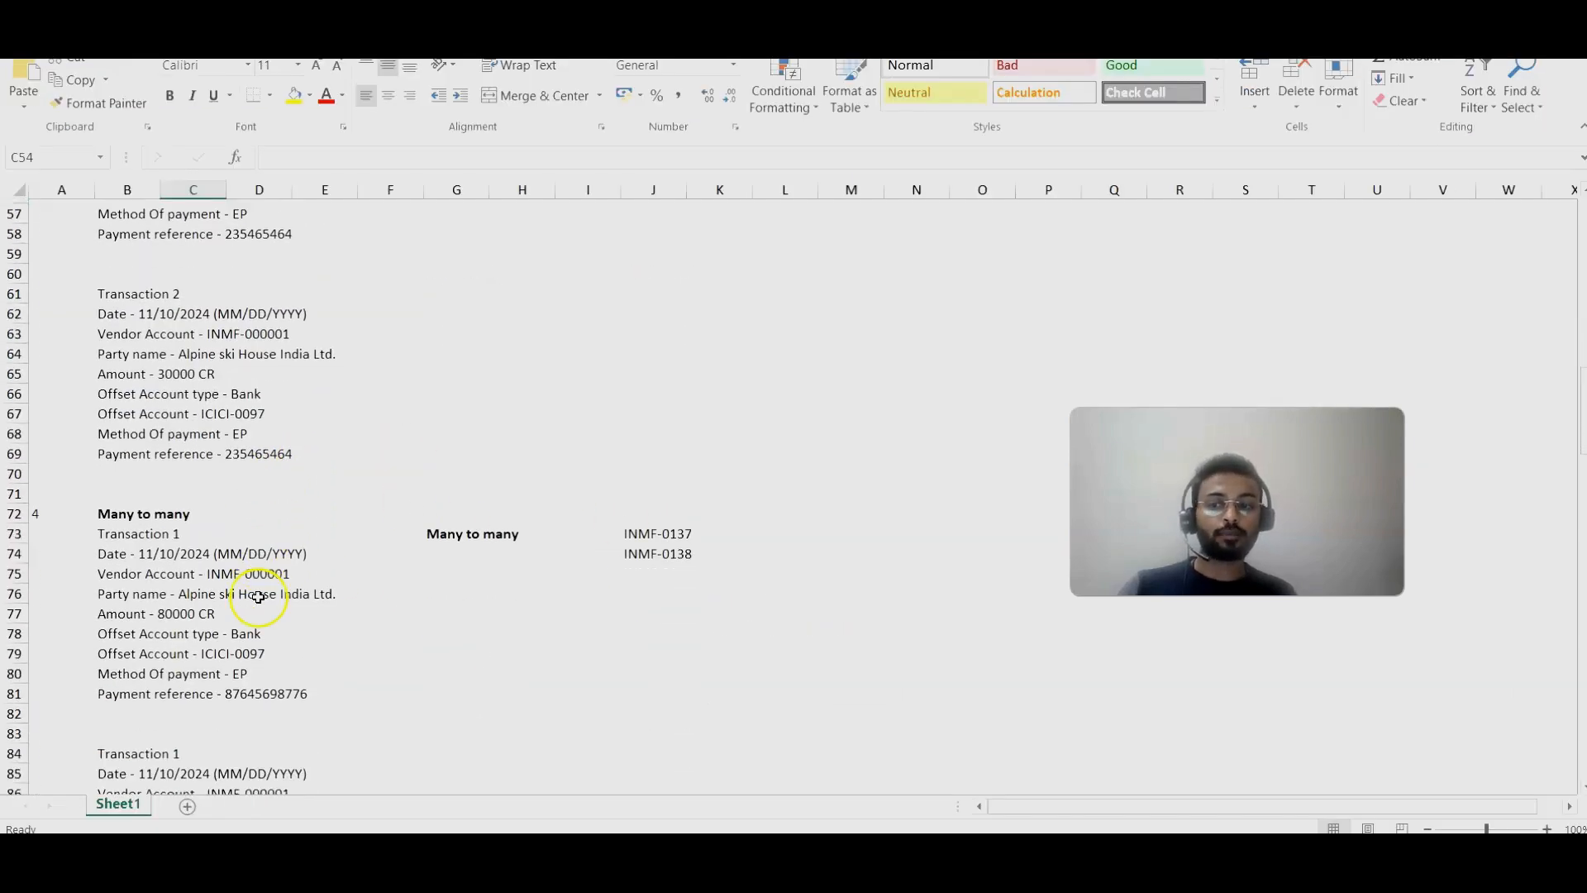
{"action": "scroll", "coordinate": [256, 592], "scroll_direction": "down", "scroll_amount": 1}
{"action": "scroll", "coordinate": [255, 588], "scroll_direction": "down", "scroll_amount": 2}
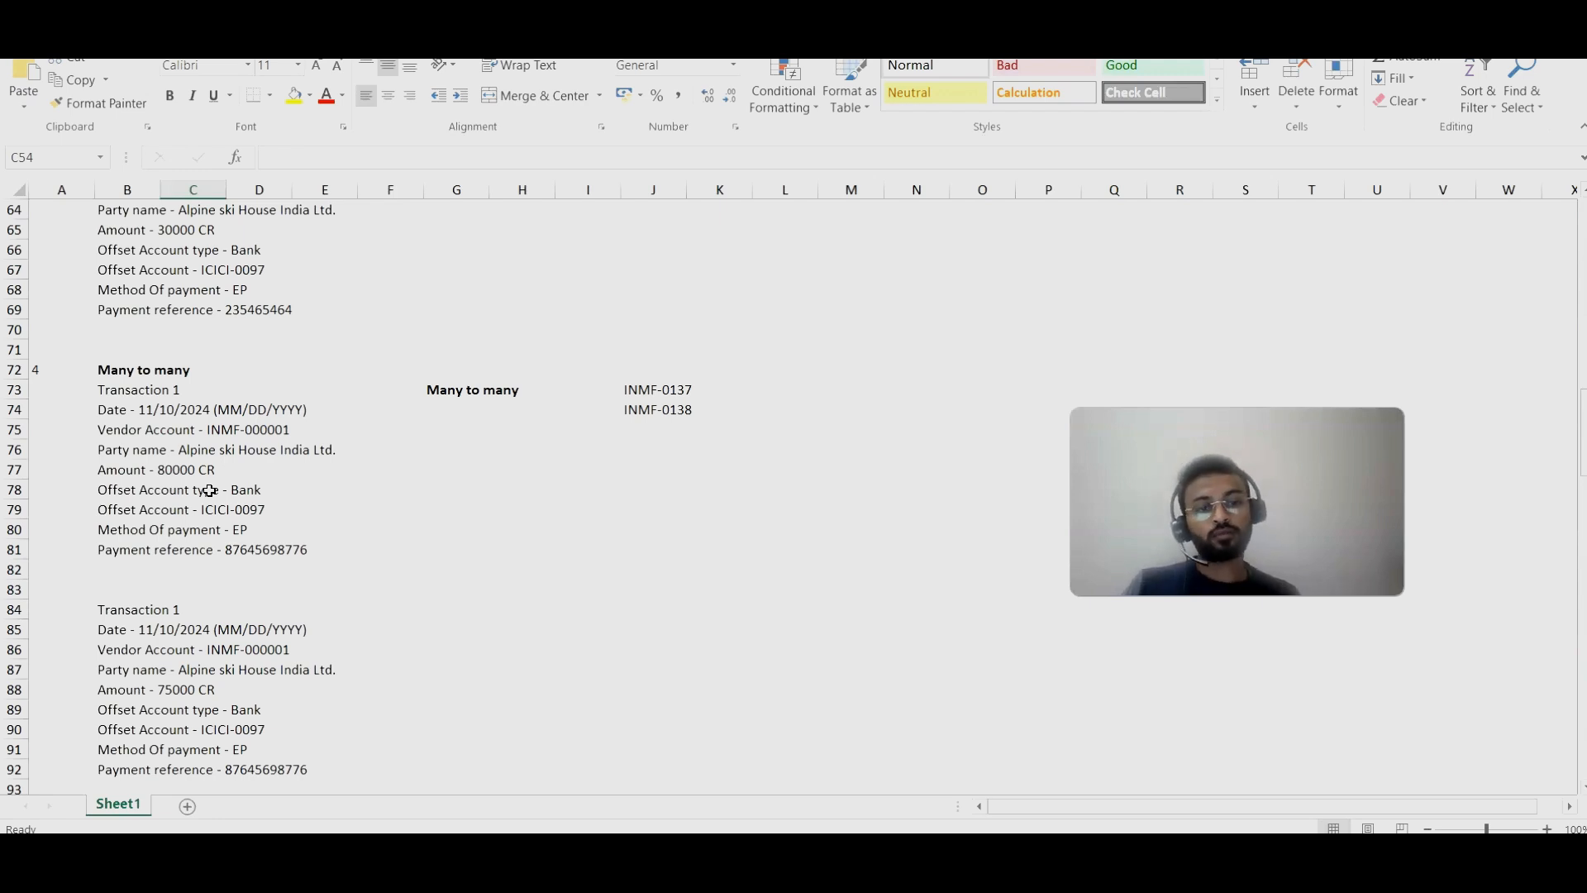
{"action": "left_click", "coordinate": [747, 401]}
{"action": "left_click", "coordinate": [758, 387]}
{"action": "left_click", "coordinate": [772, 410]}
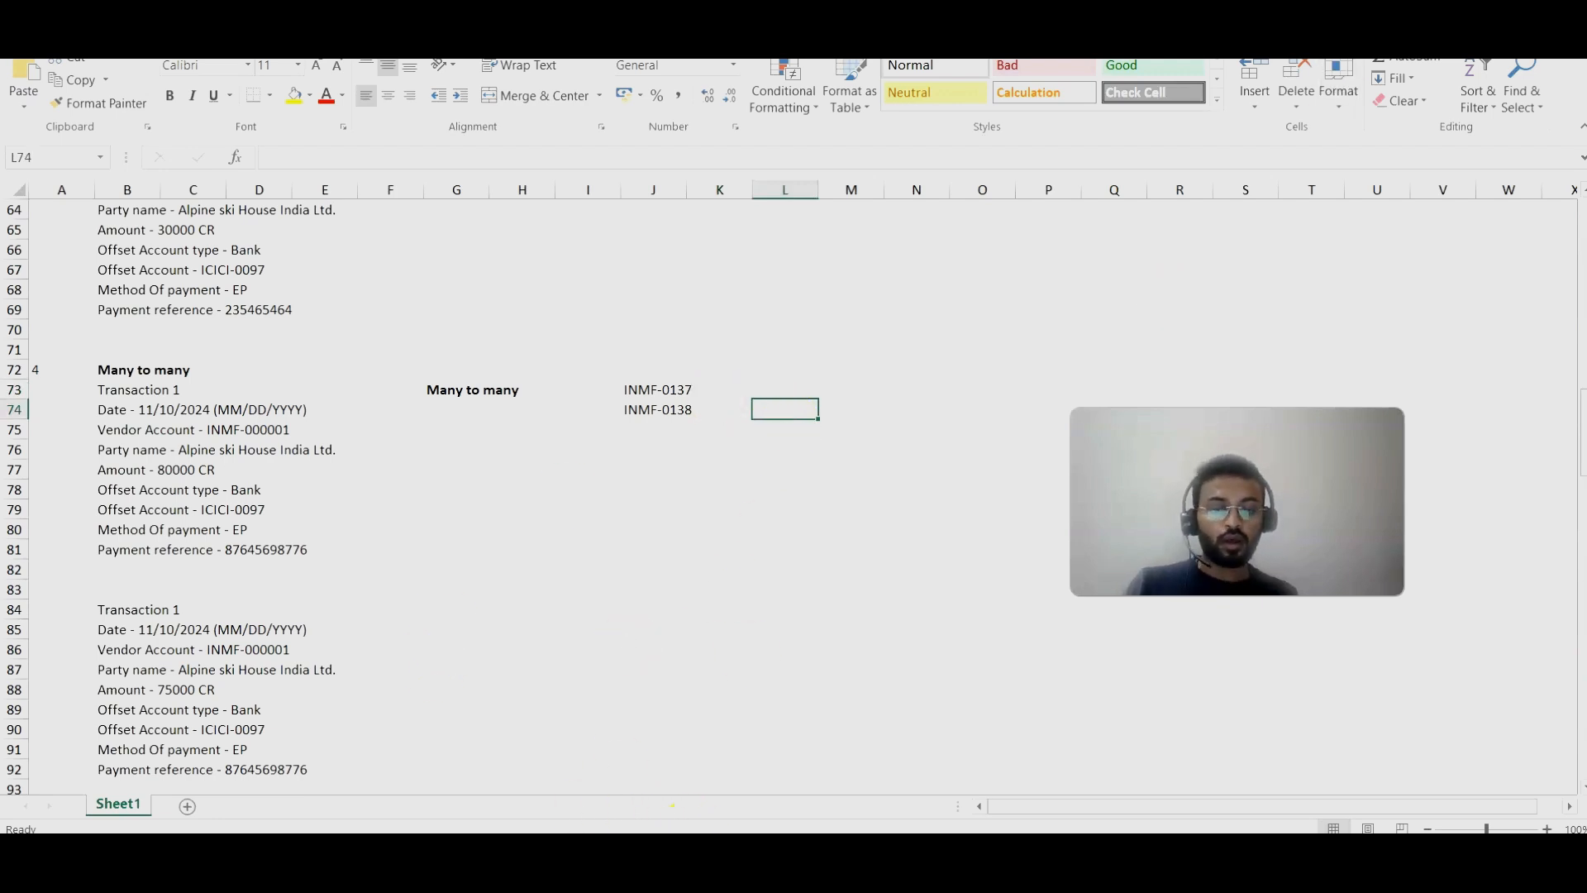
Step: Switch back to the bank reconciliation worksheet and review the unmatched statement lines and the 110,000 and 45,000 bank transactions for the Many to many case
{"action": "left_click", "coordinate": [649, 851]}
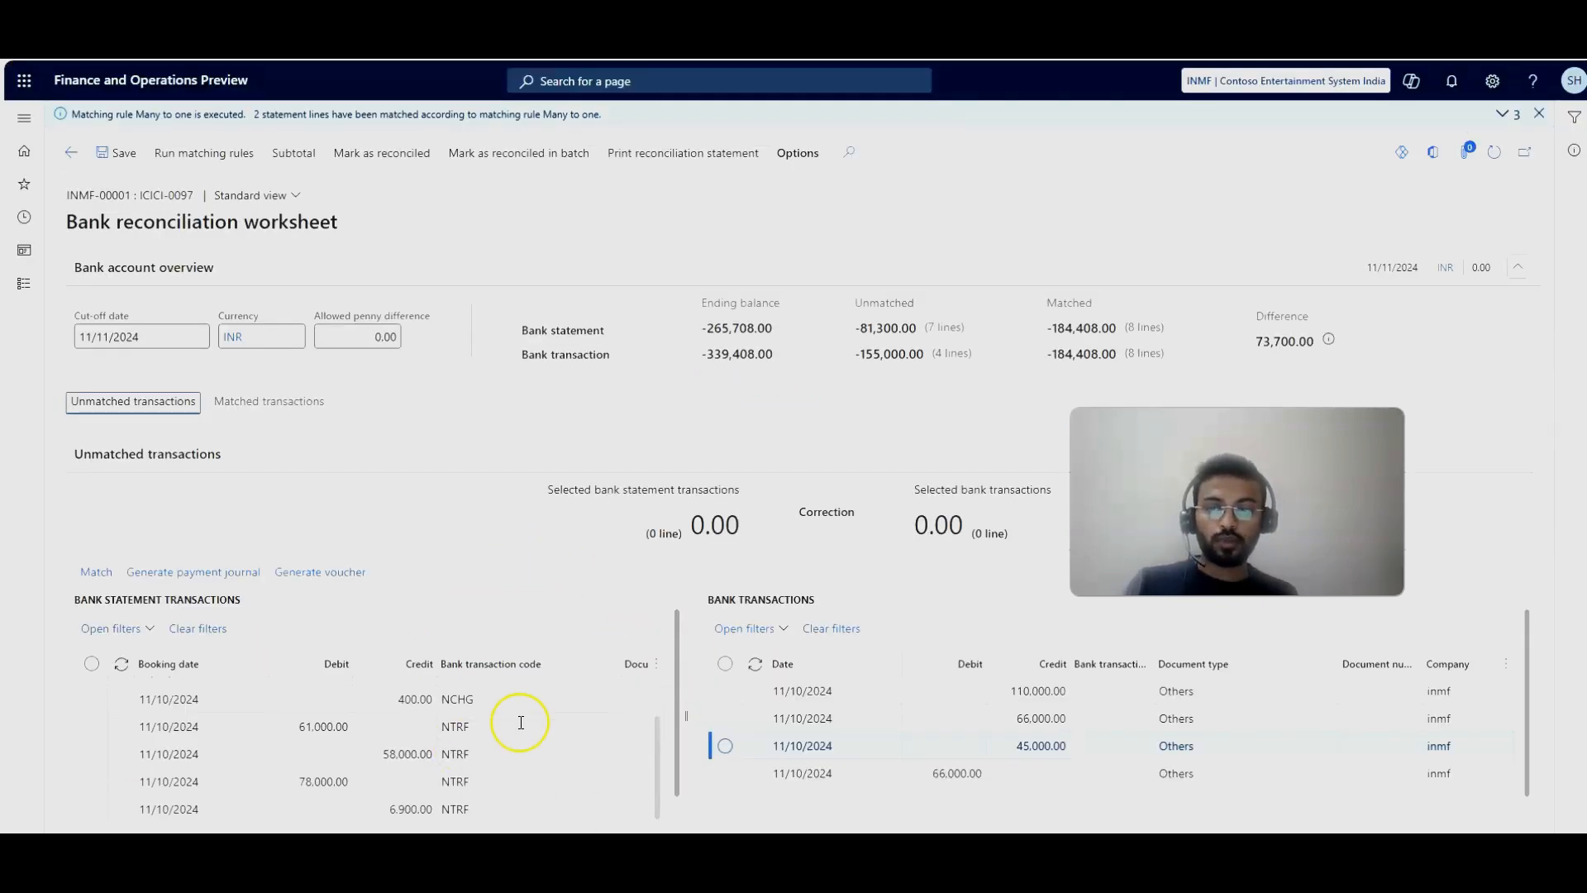
{"action": "scroll", "coordinate": [520, 712], "scroll_direction": "up", "scroll_amount": 2}
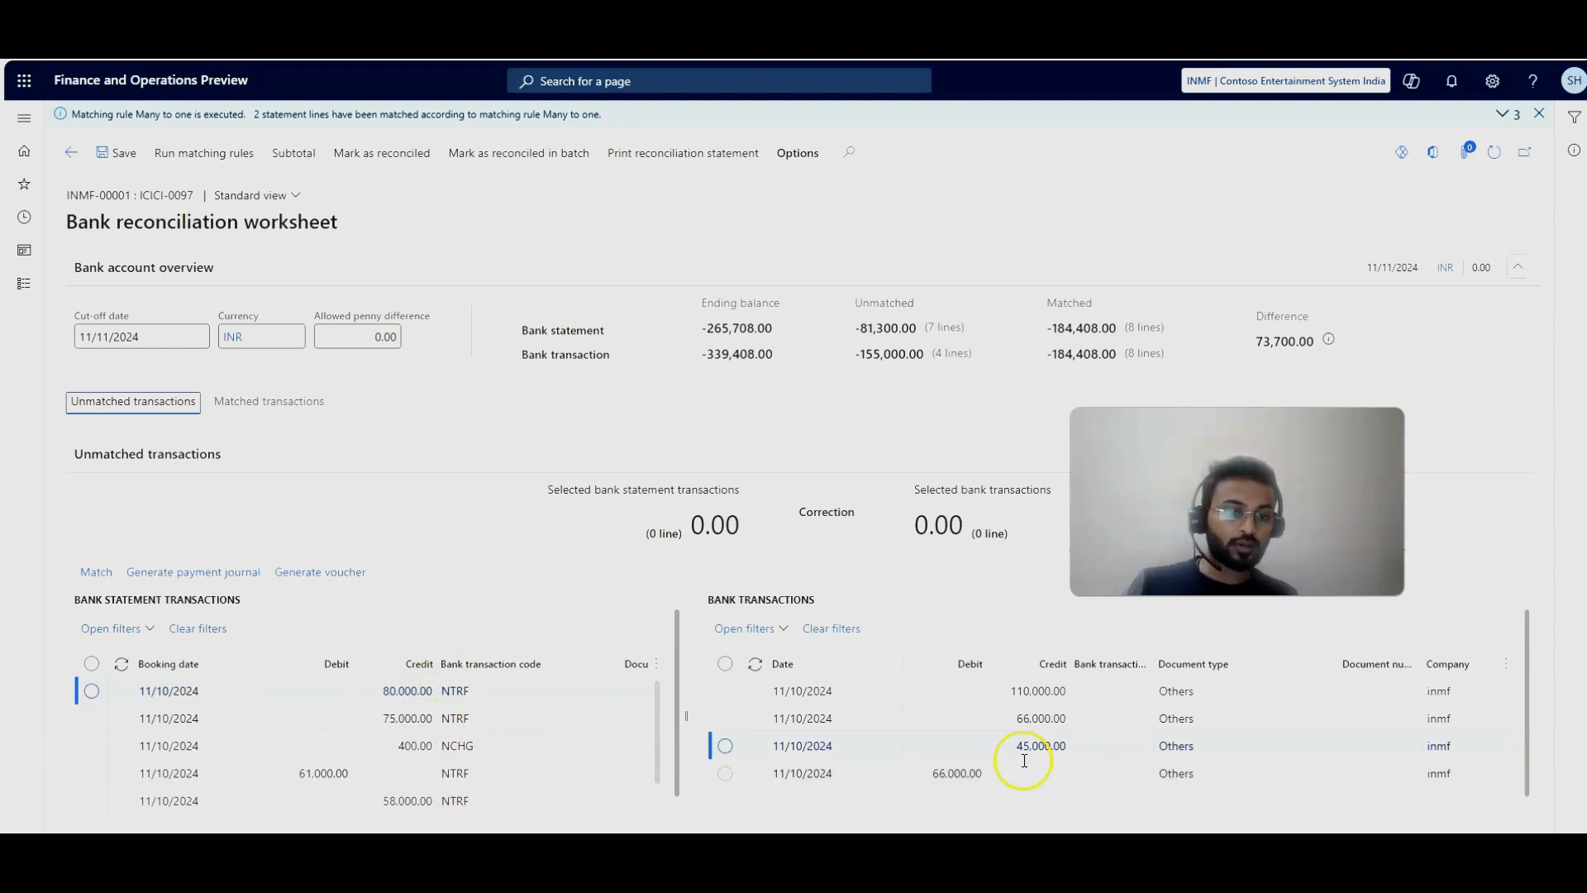
{"action": "left_click_drag", "start_coordinate": [1060, 691], "coordinate": [1035, 772]}
{"action": "left_click_drag", "start_coordinate": [1044, 671], "coordinate": [1041, 690]}
{"action": "scroll", "coordinate": [1009, 772], "scroll_direction": "down", "scroll_amount": 1}
{"action": "left_click", "coordinate": [1044, 720]}
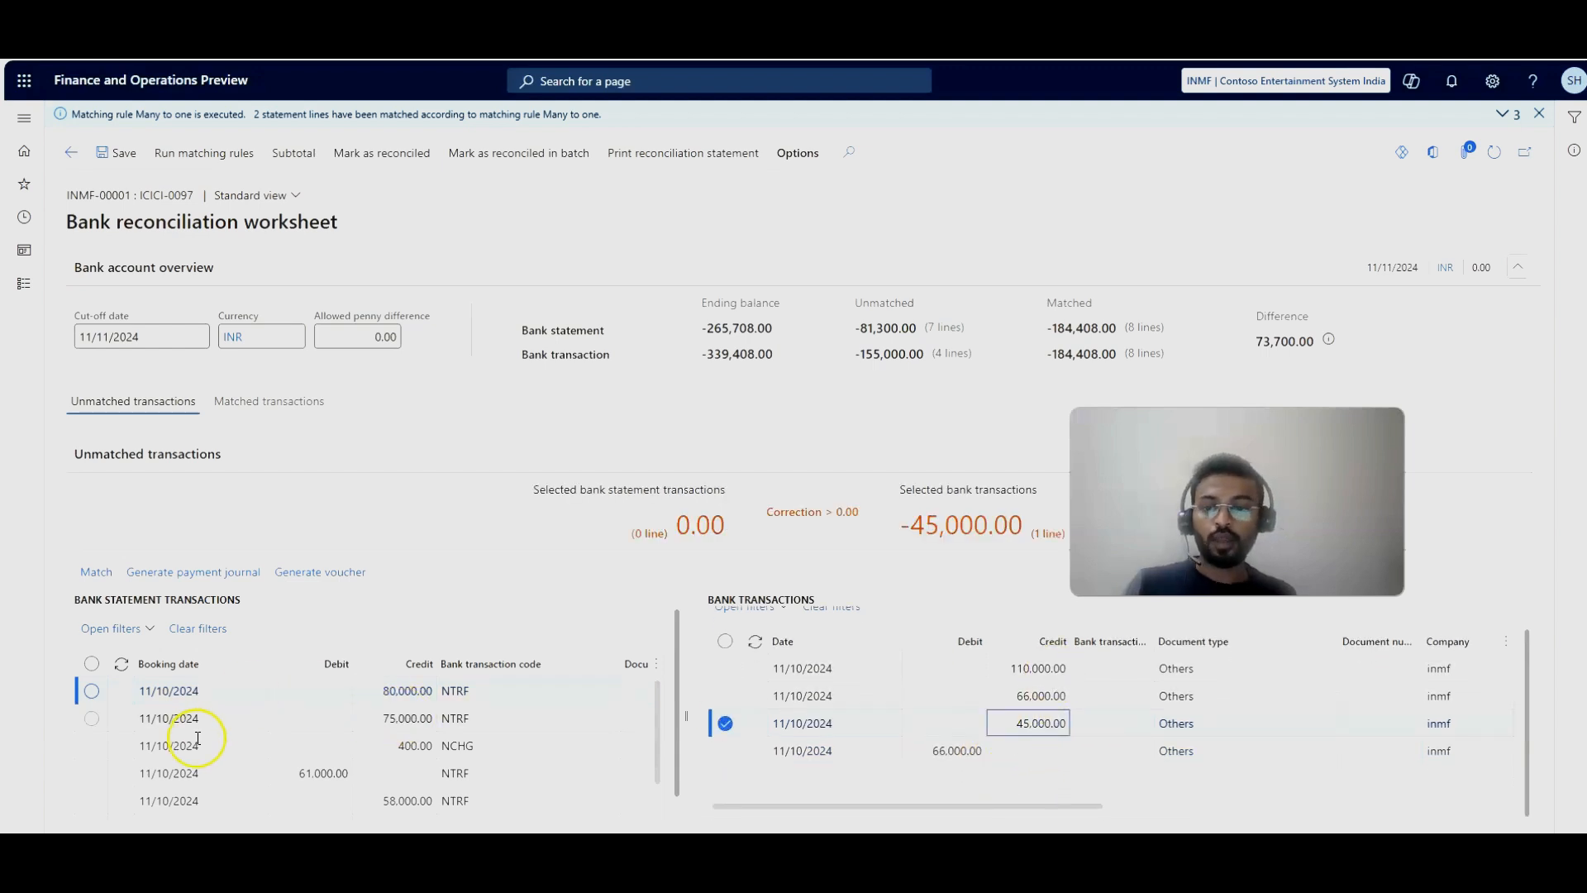
Step: Run the Many to many matching rule on the unmatched transactions and read its result message
{"action": "left_click", "coordinate": [212, 154]}
{"action": "left_click", "coordinate": [1212, 281]}
{"action": "left_click", "coordinate": [1144, 391]}
{"action": "left_click", "coordinate": [1486, 801]}
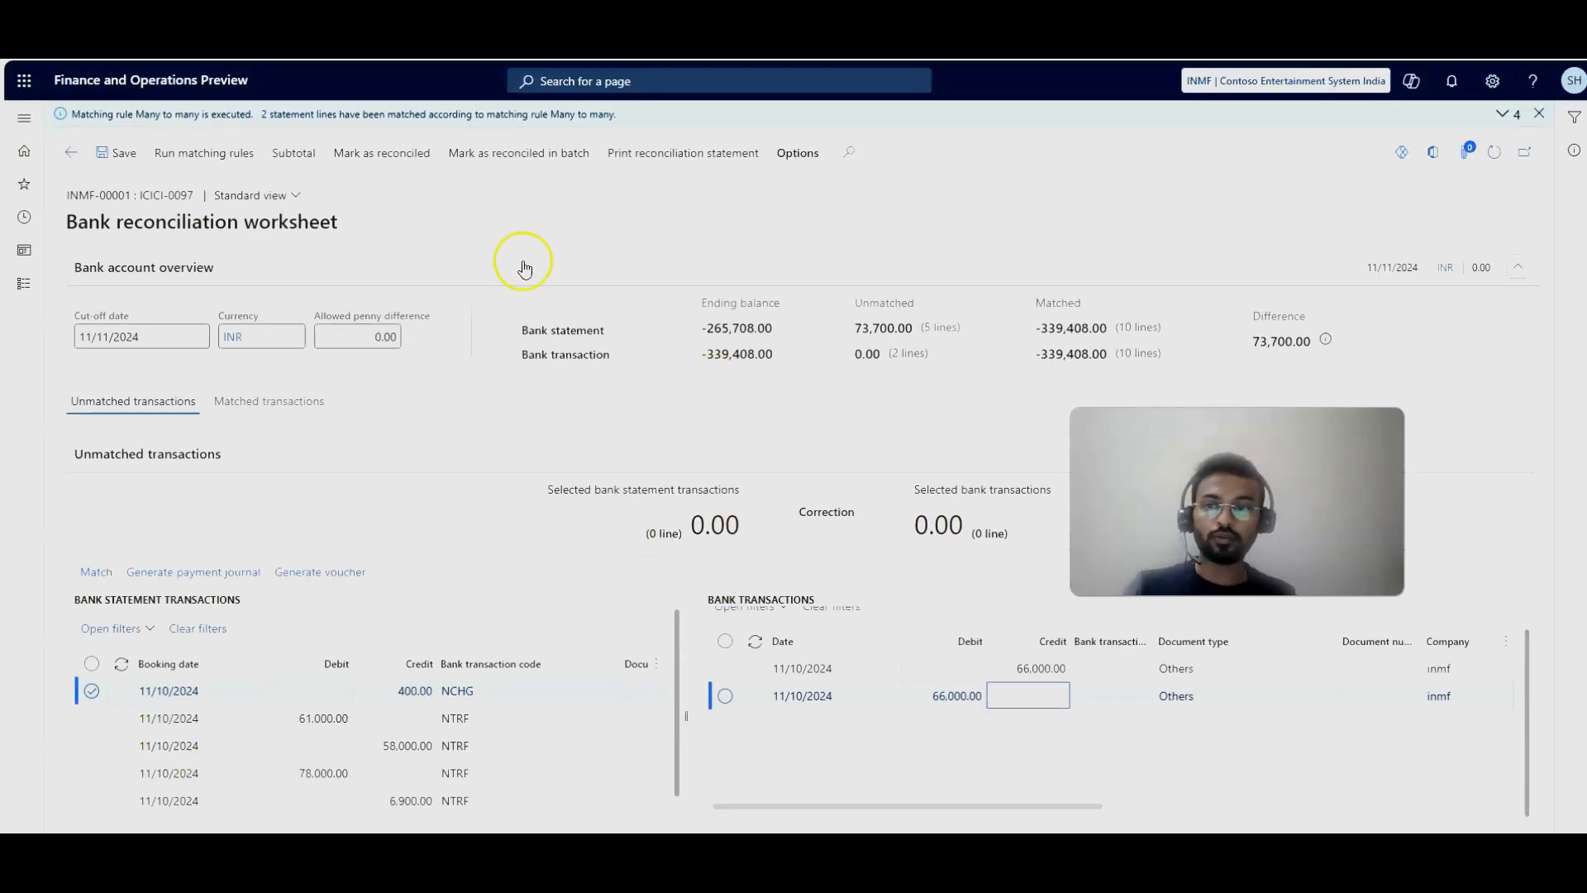
{"action": "left_click_drag", "start_coordinate": [262, 116], "coordinate": [628, 114]}
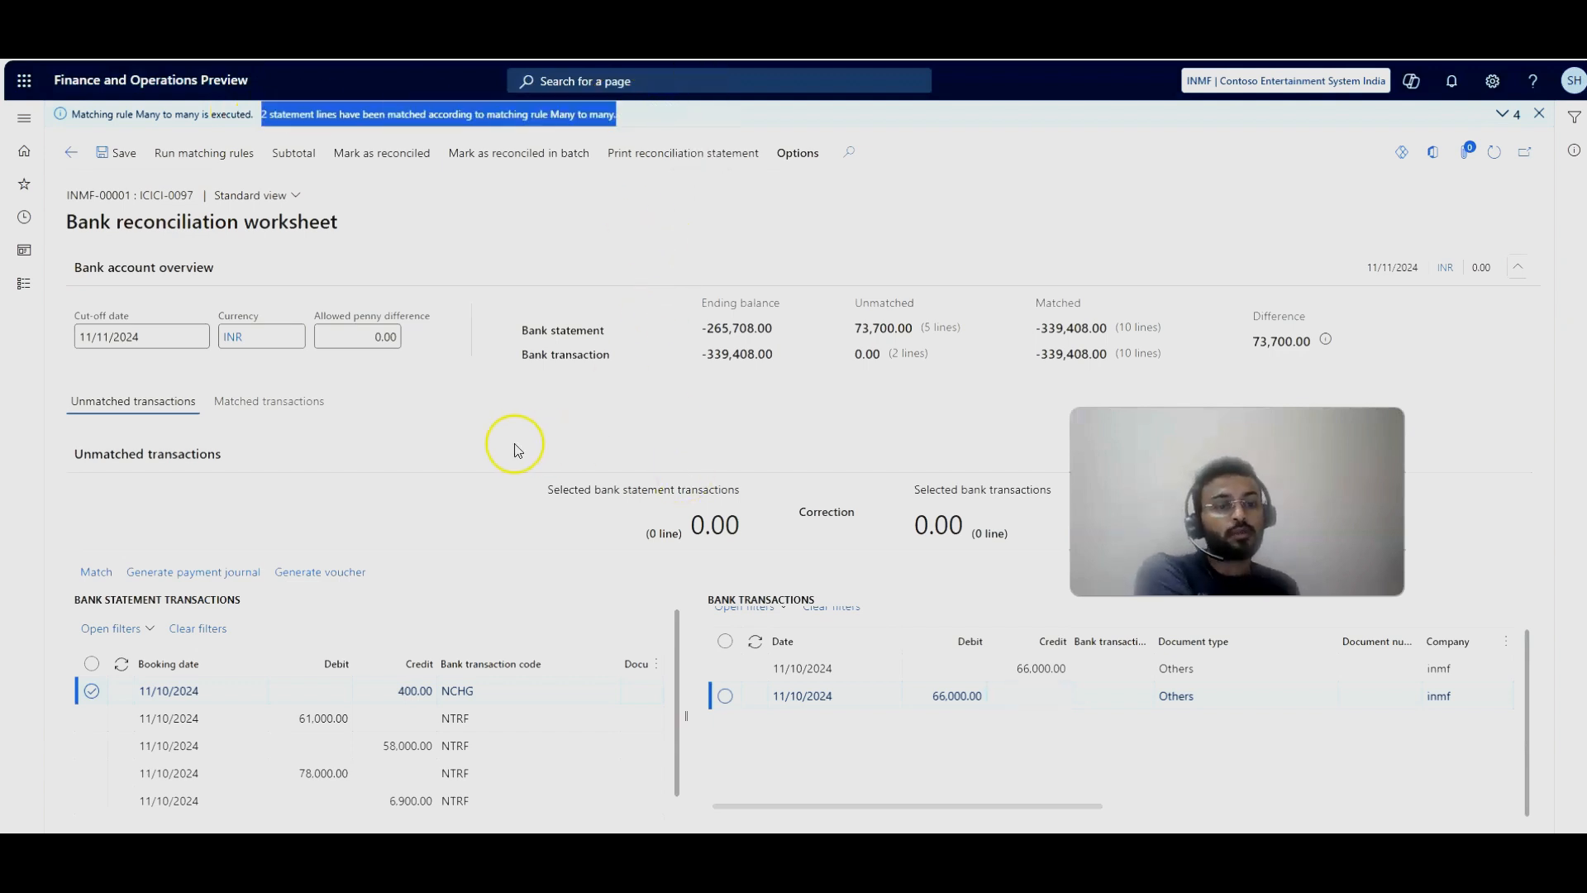
Step: Open the matched transactions and compare the references, amounts and matching rules of the Many to many lines in the statement and bank lists
{"action": "left_click", "coordinate": [279, 412]}
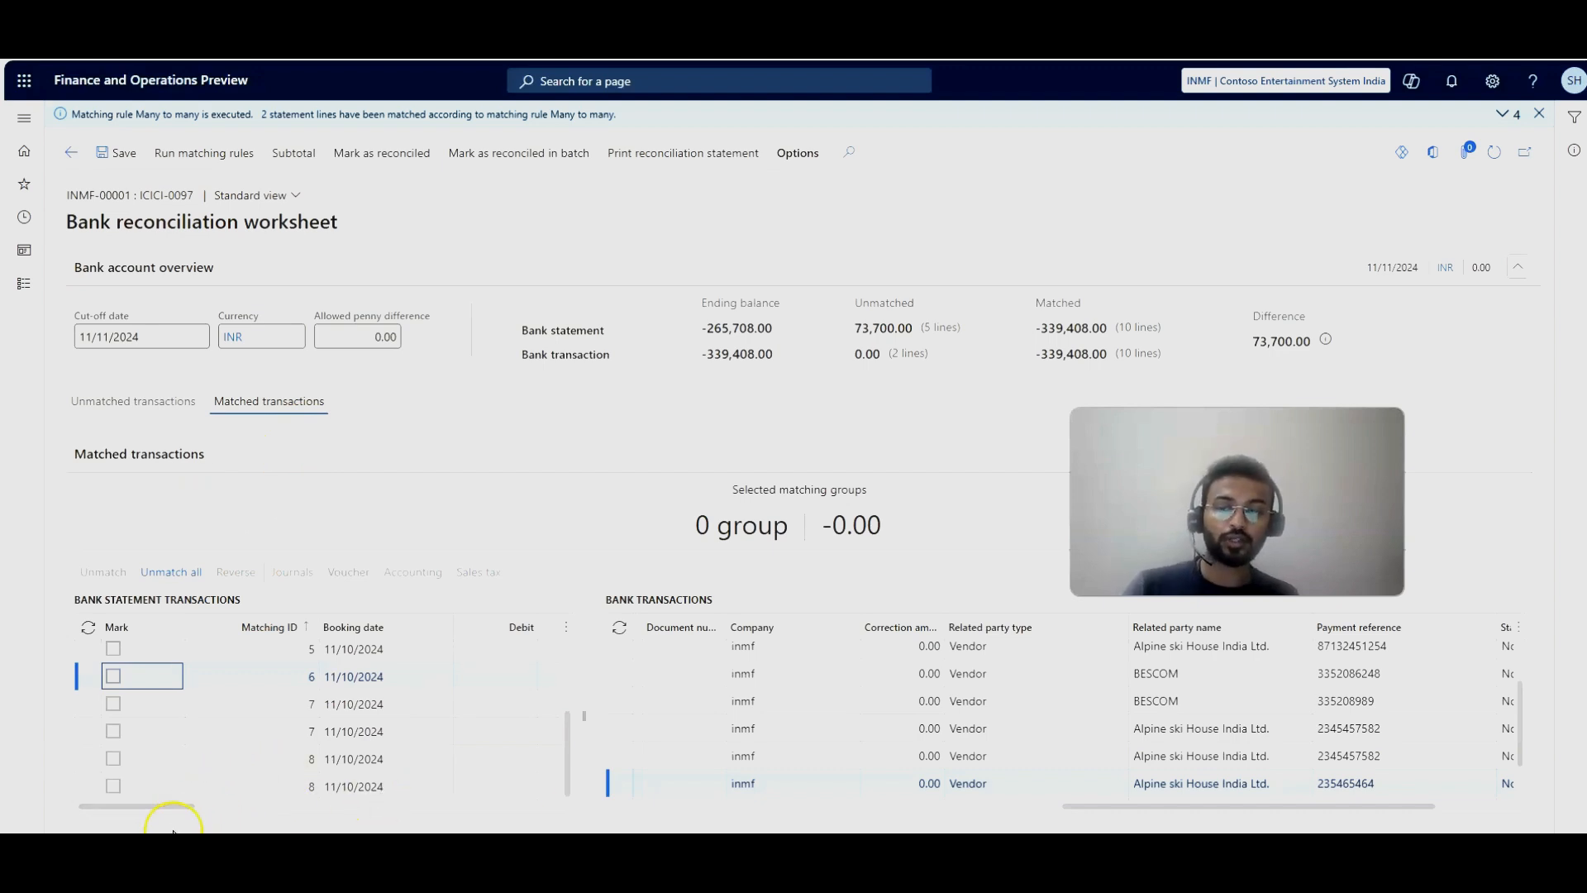
{"action": "scroll", "coordinate": [347, 772], "scroll_direction": "right", "scroll_amount": 5}
{"action": "left_click", "coordinate": [348, 760]}
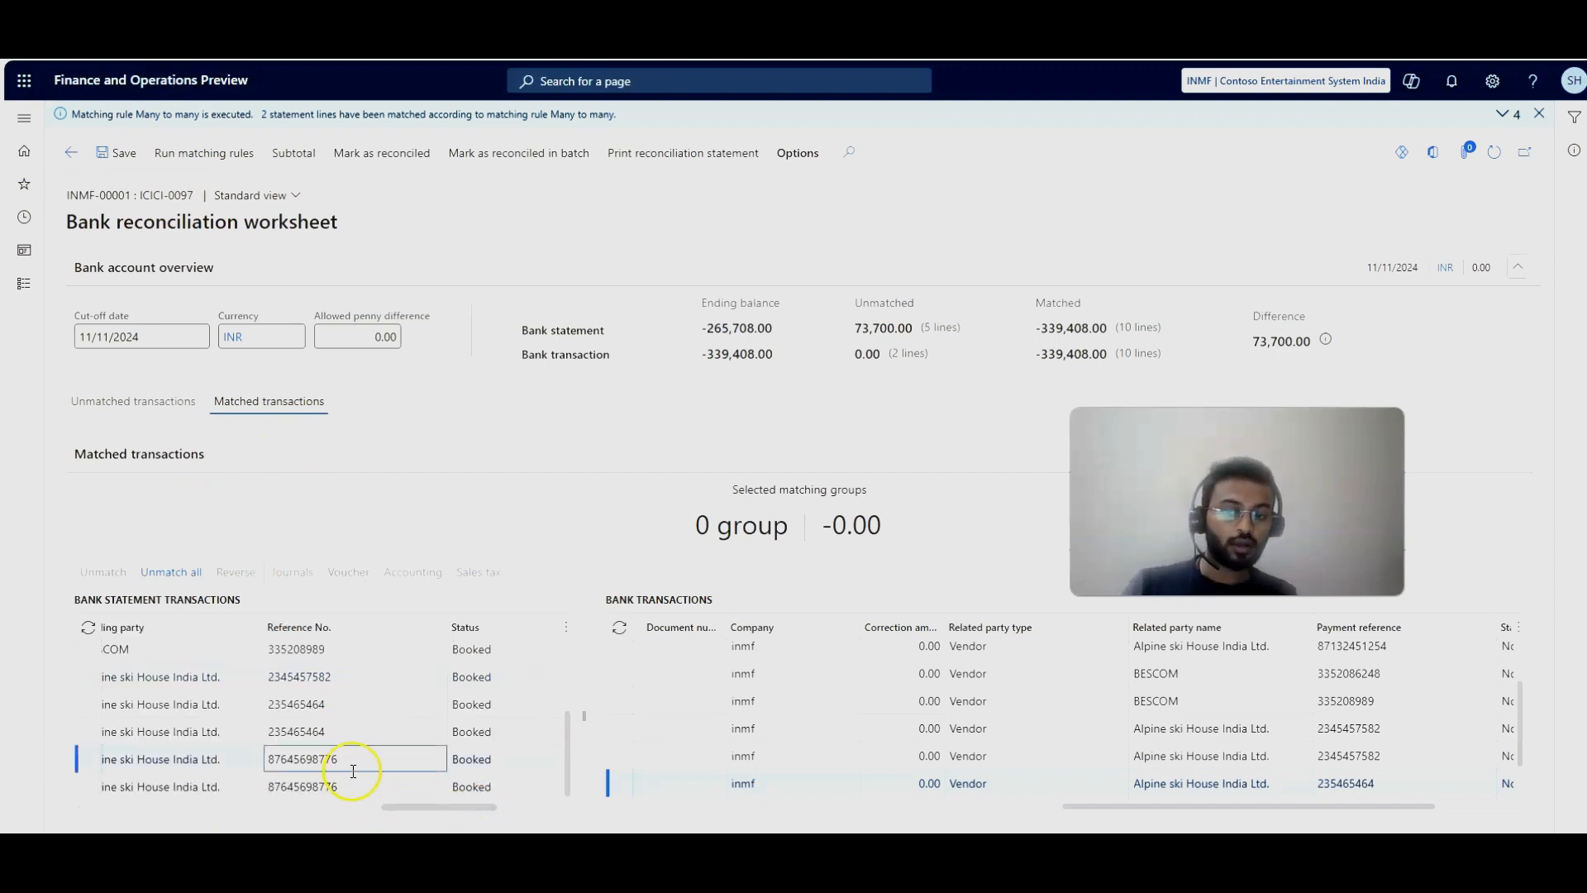
{"action": "left_click_drag", "start_coordinate": [1179, 808], "coordinate": [1337, 808]}
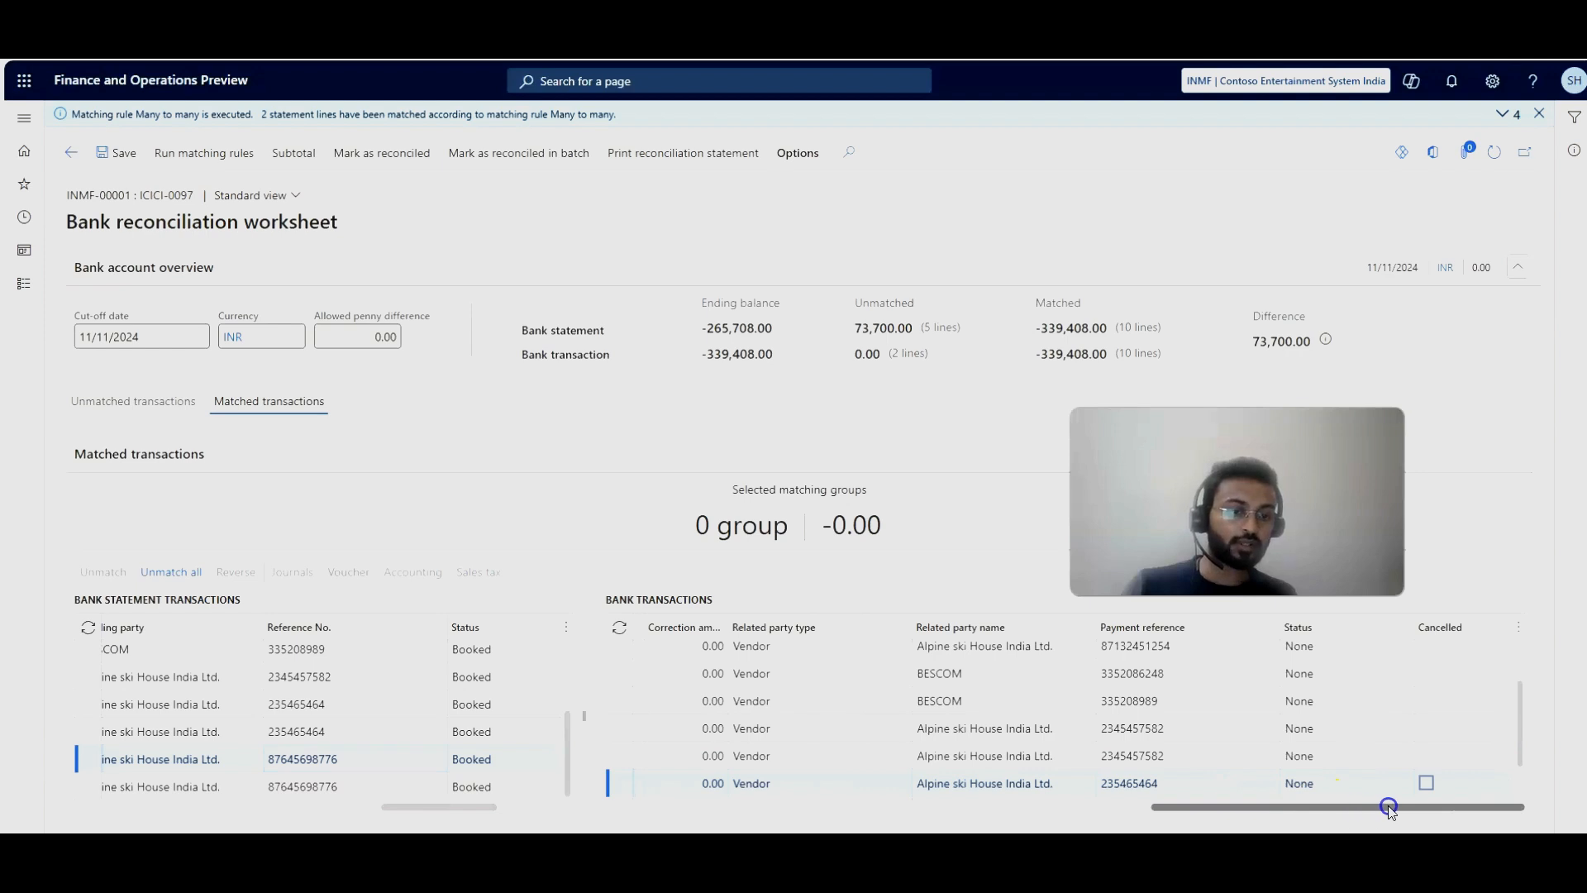
{"action": "scroll", "coordinate": [1207, 781], "scroll_direction": "down", "scroll_amount": 2}
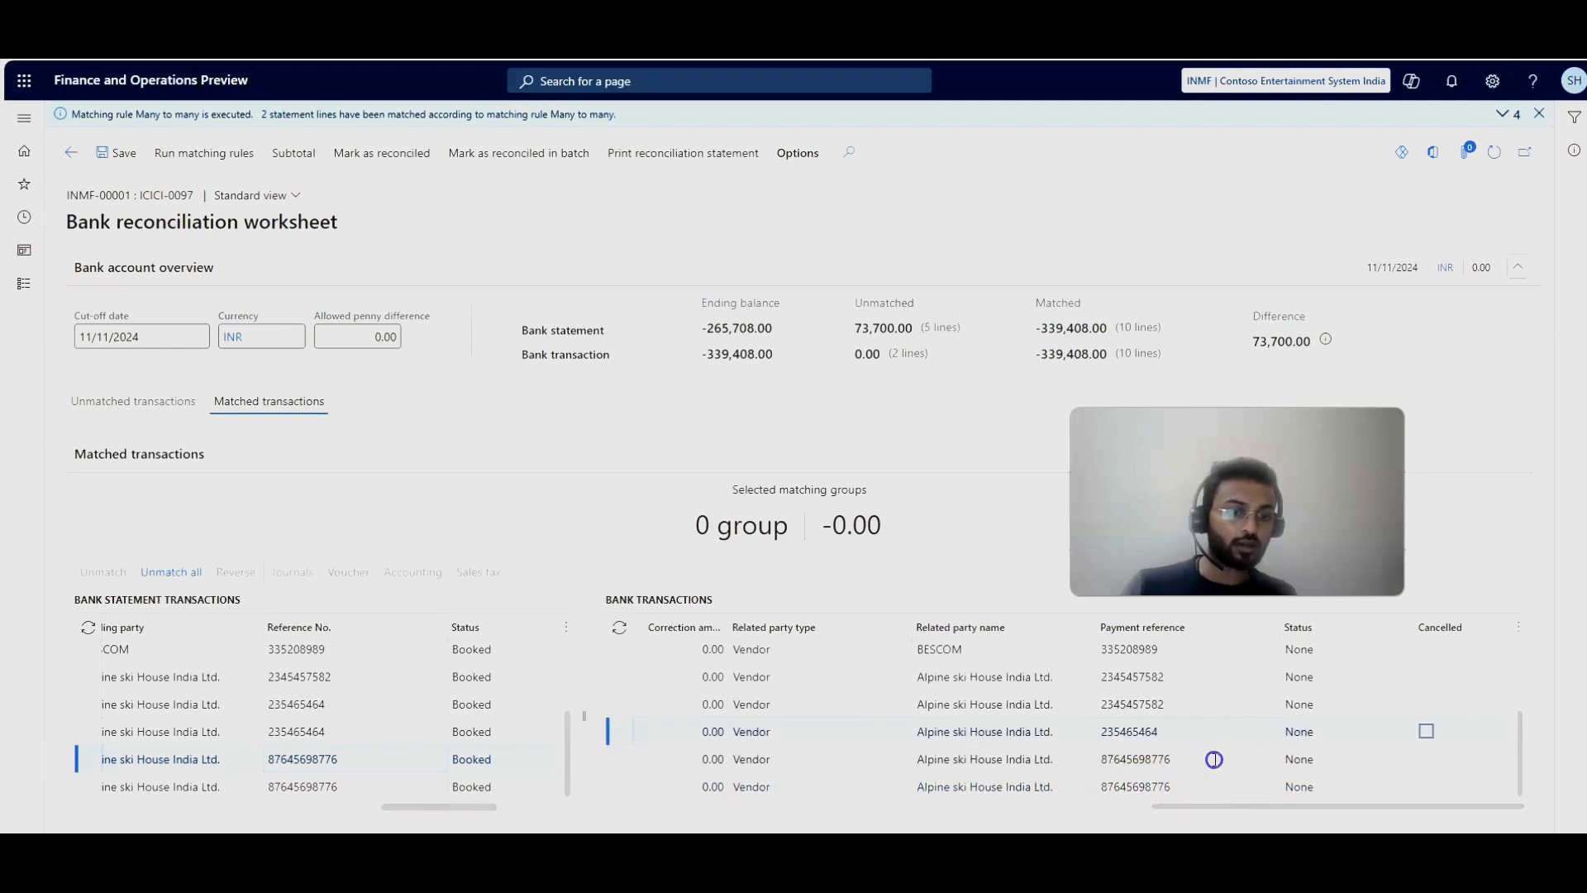
{"action": "left_click", "coordinate": [1190, 786]}
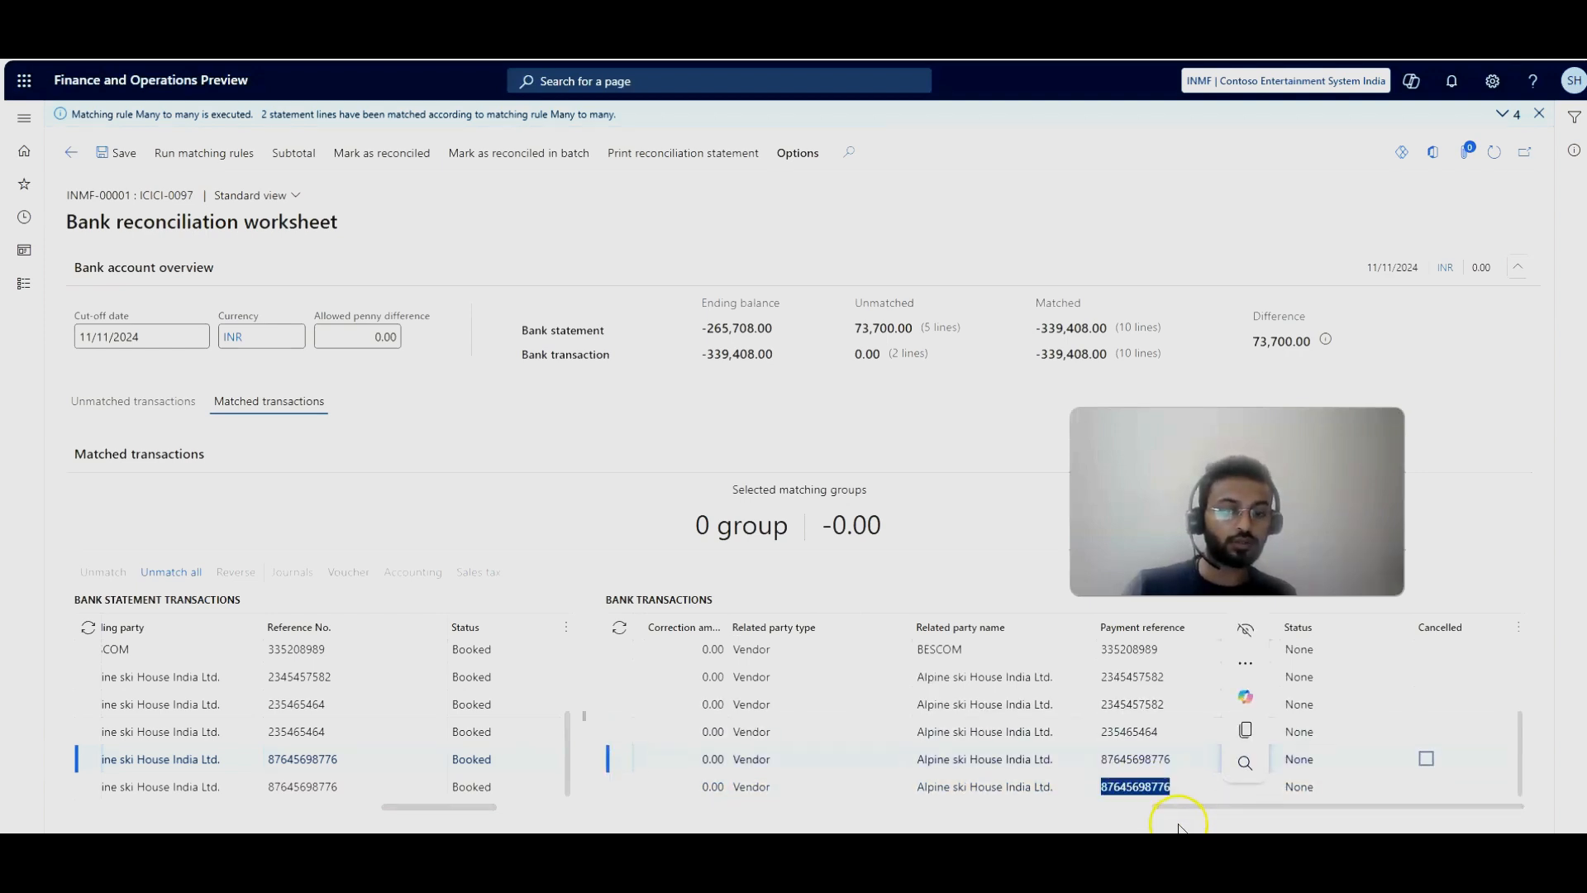
{"action": "left_click_drag", "start_coordinate": [1177, 825], "coordinate": [836, 822]}
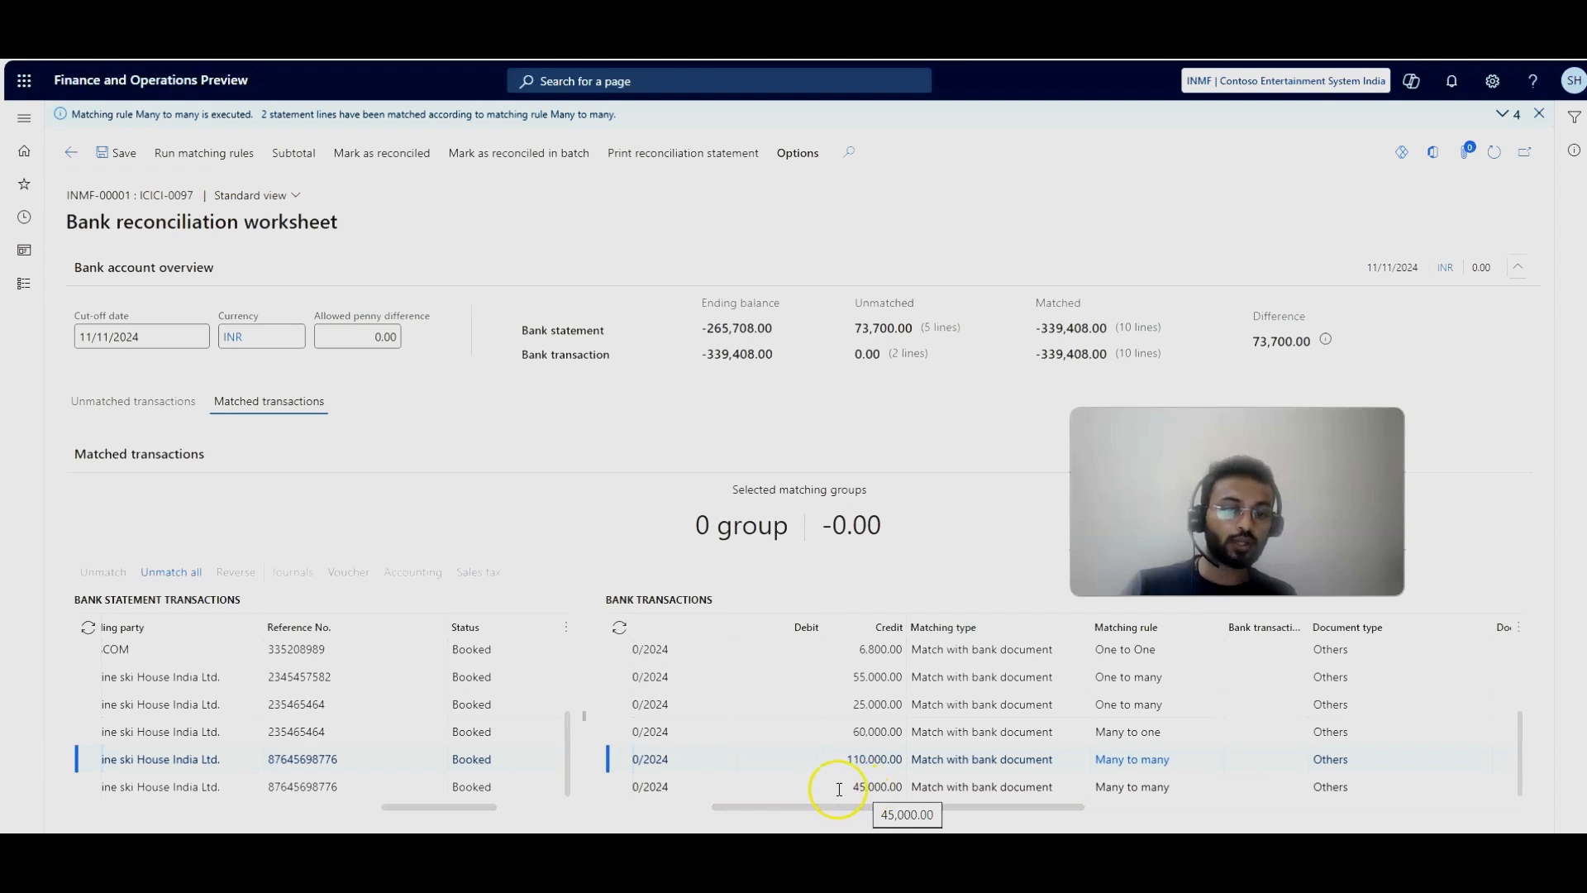
{"action": "left_click_drag", "start_coordinate": [413, 820], "coordinate": [194, 820]}
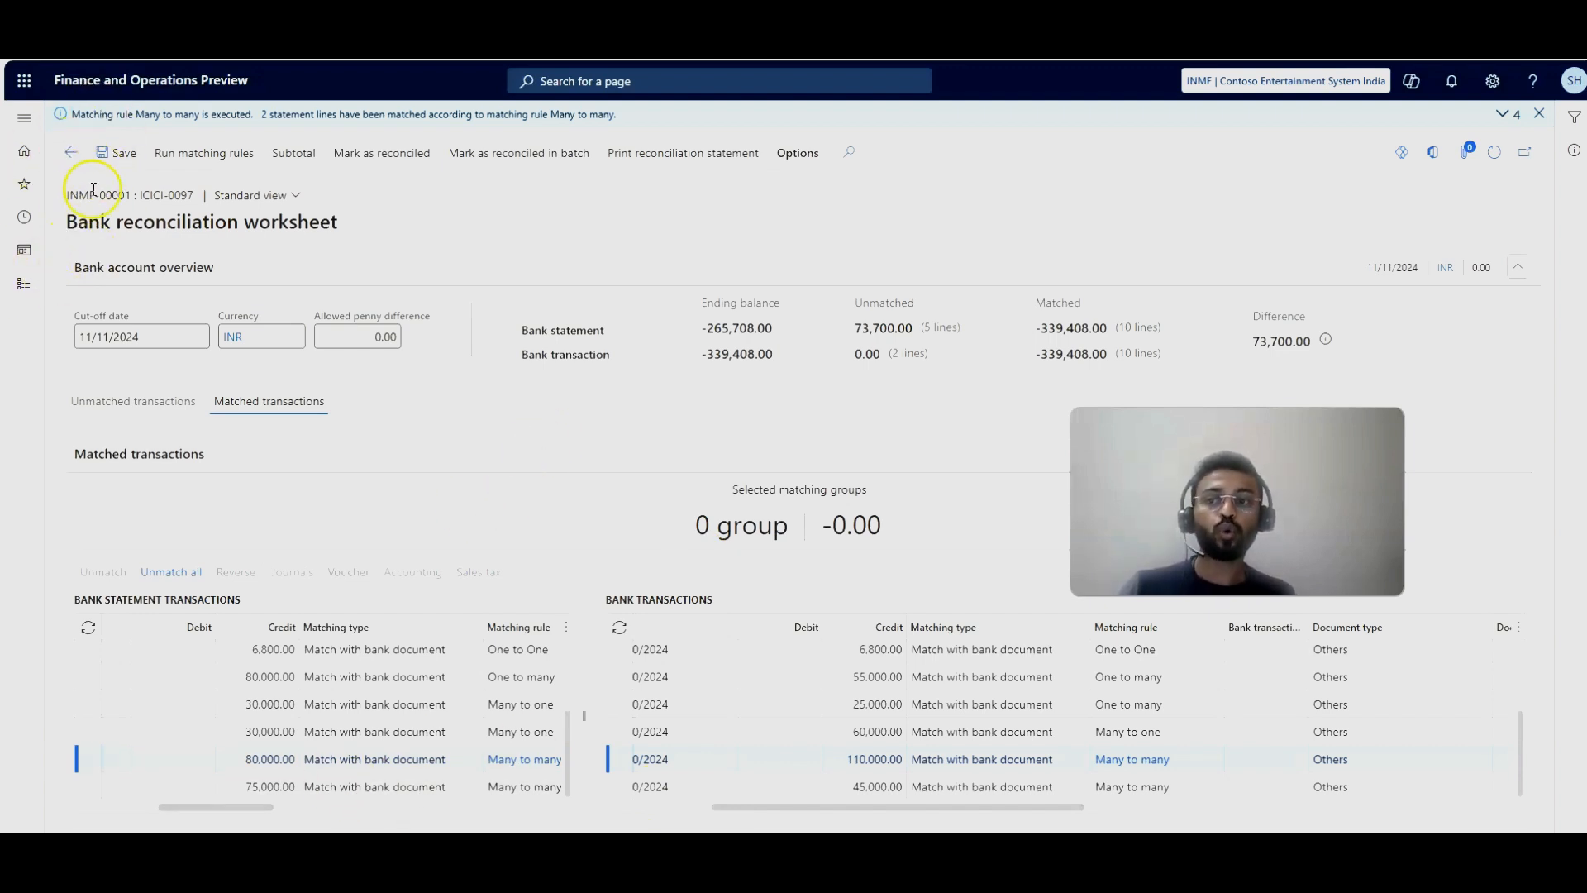
Step: Show the unmatched transactions and check the related party and payment reference of the two 66,000 bank transactions
{"action": "left_click", "coordinate": [102, 401]}
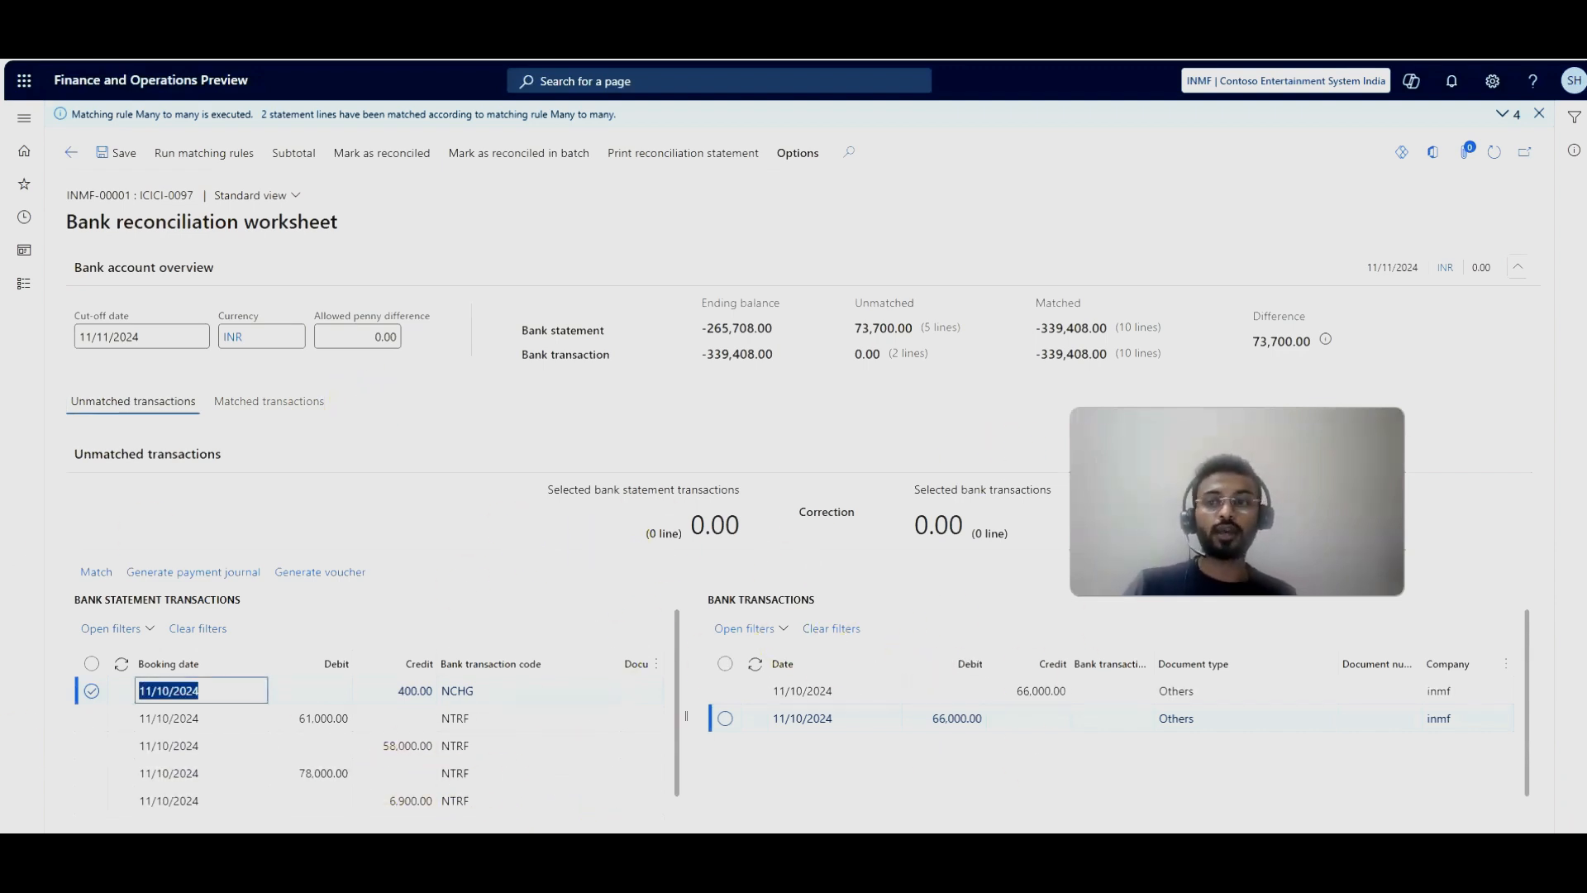
{"action": "left_click", "coordinate": [213, 153]}
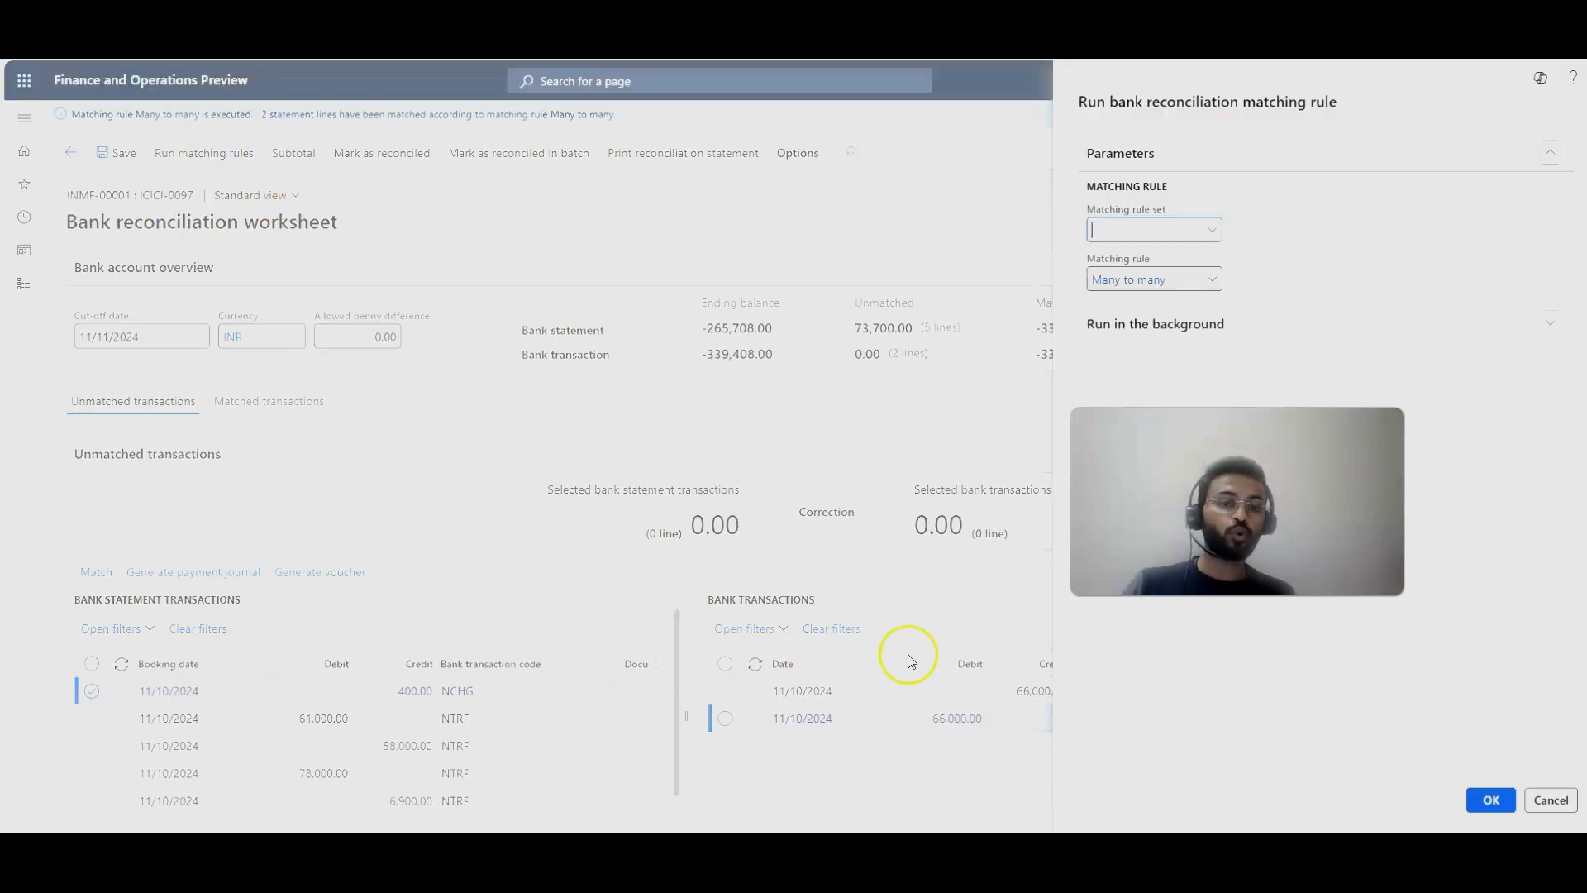
{"action": "left_click", "coordinate": [1559, 798]}
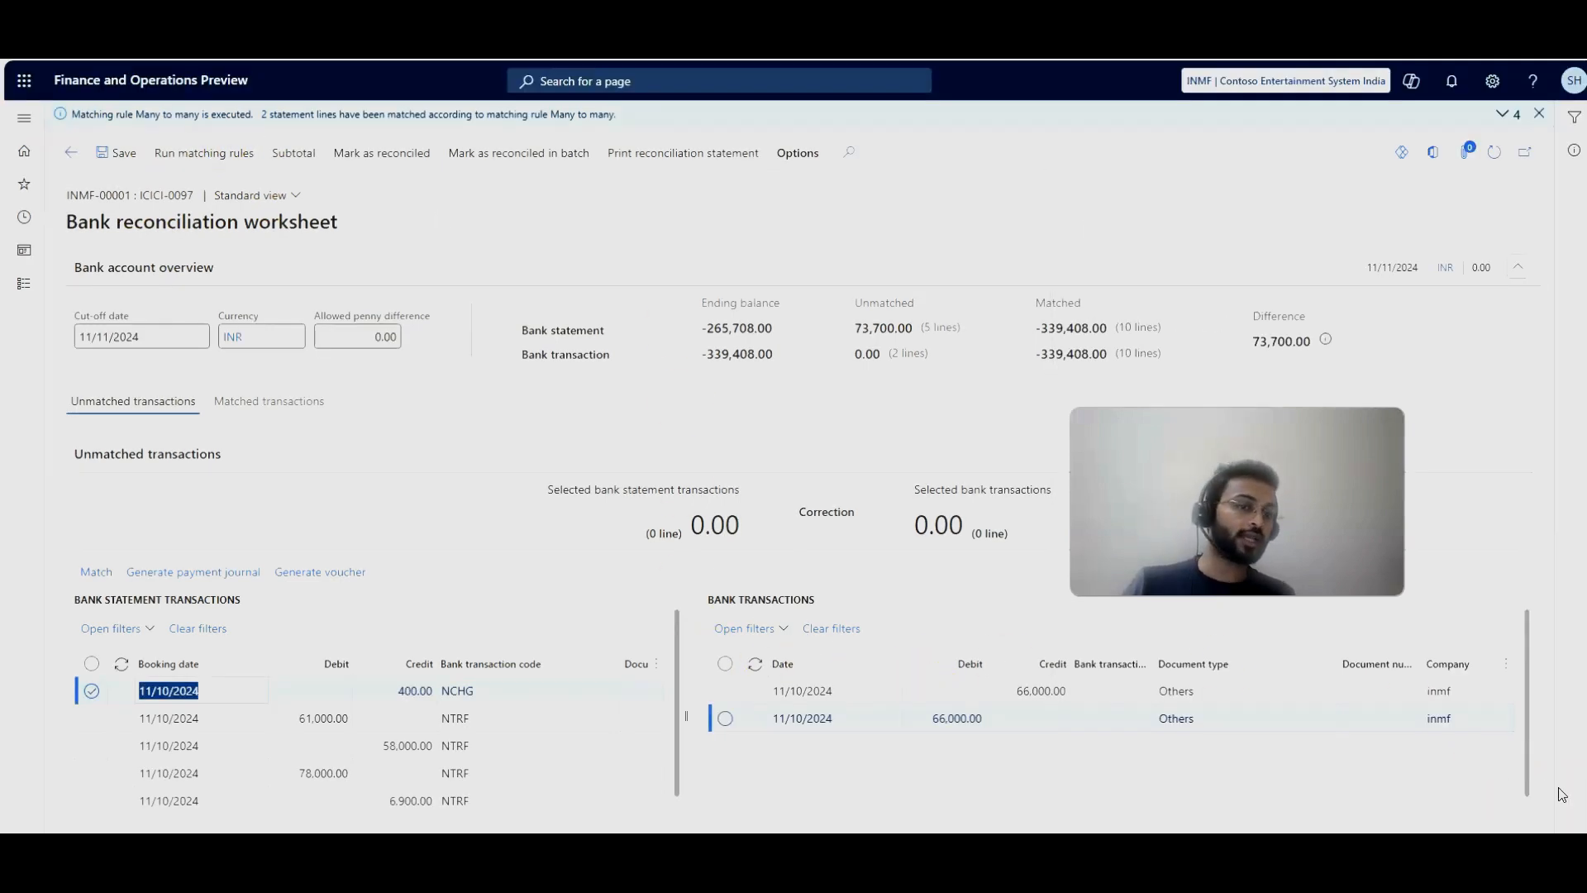
{"action": "left_click", "coordinate": [995, 693]}
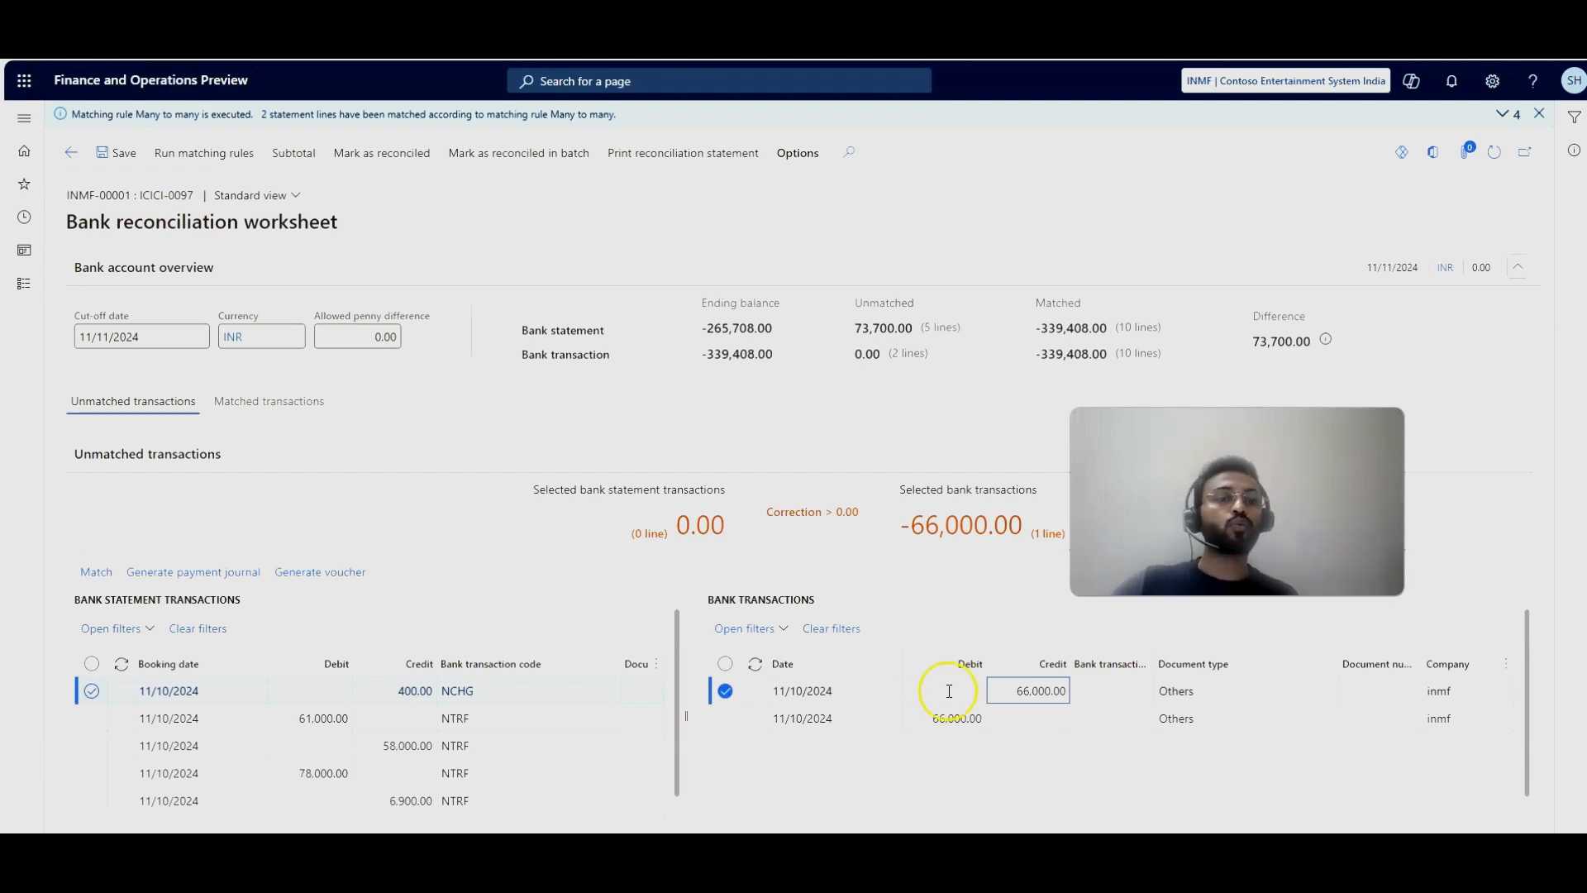
{"action": "scroll", "coordinate": [1133, 803], "scroll_direction": "down", "scroll_amount": 1}
{"action": "left_click_drag", "start_coordinate": [1063, 813], "coordinate": [1428, 795]}
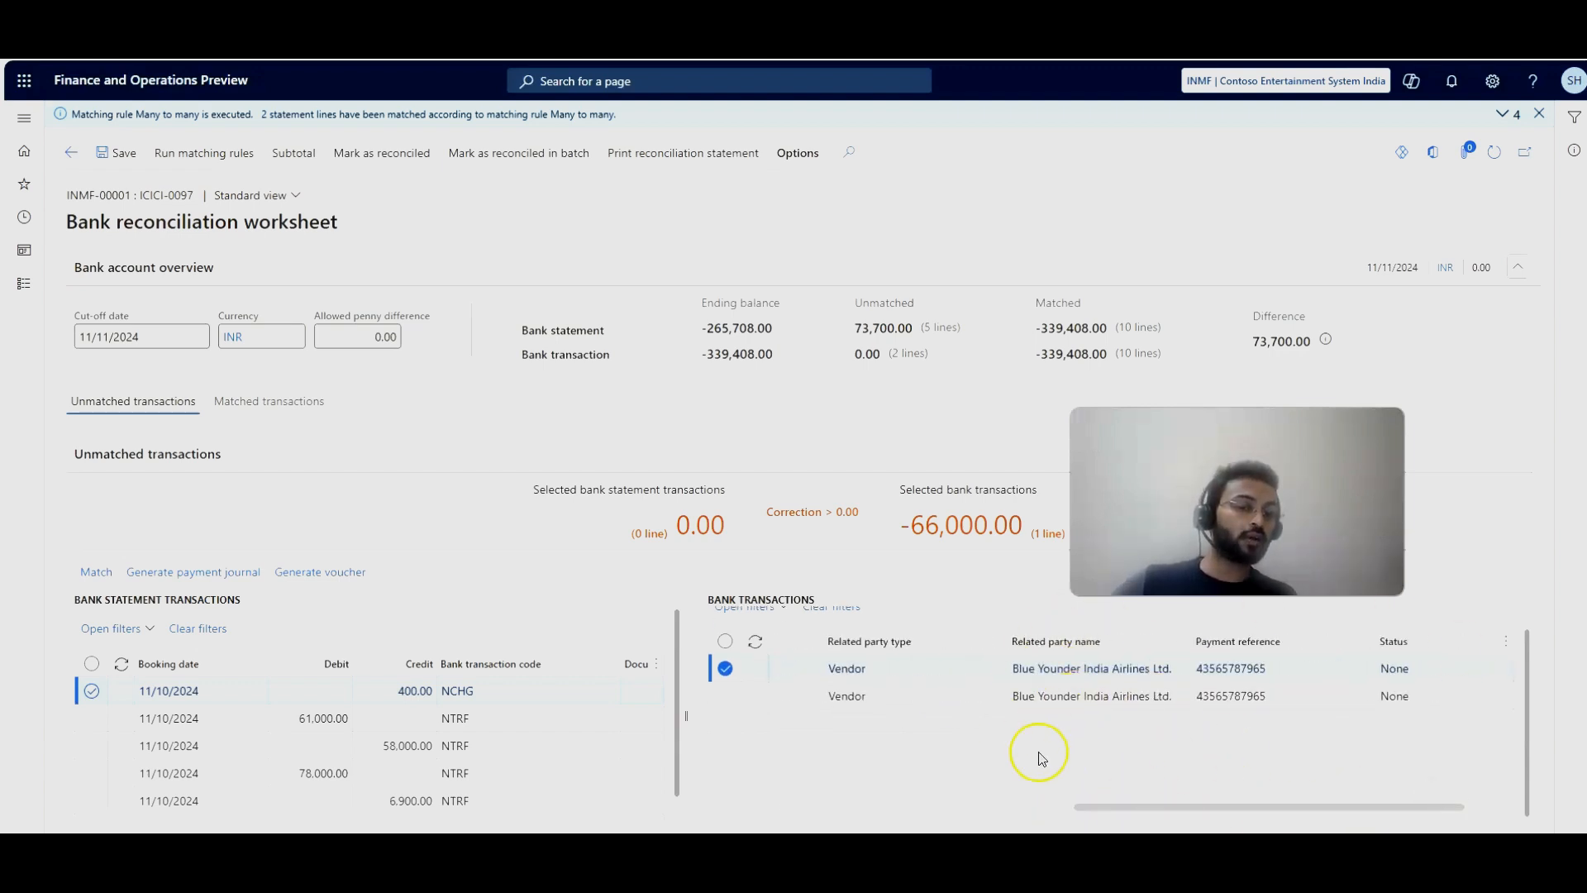
{"action": "left_click_drag", "start_coordinate": [1242, 809], "coordinate": [878, 810]}
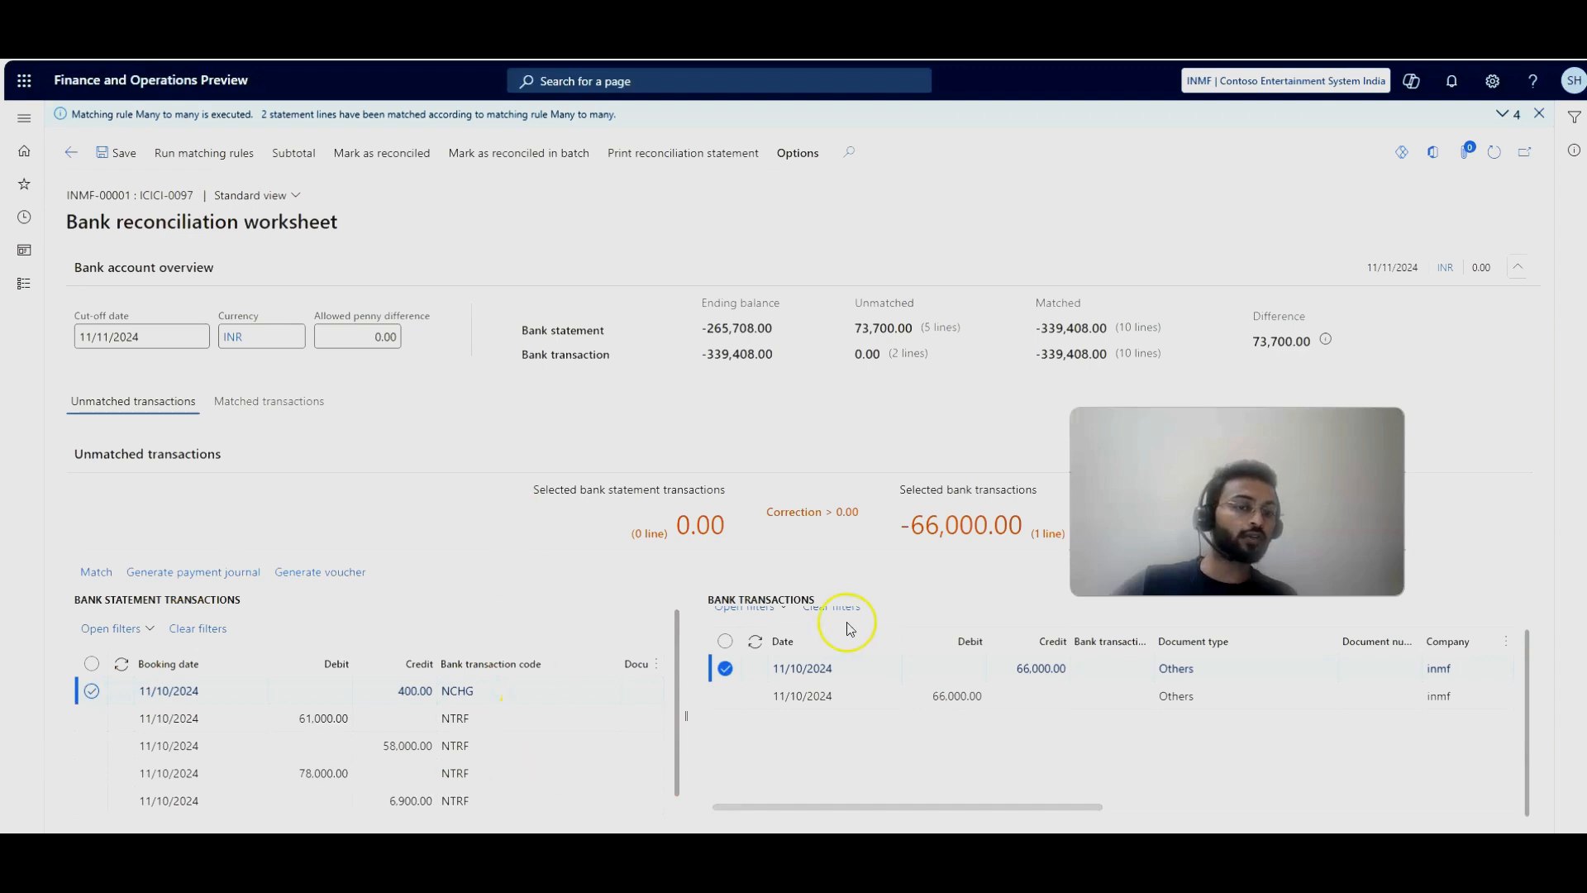
{"action": "left_click", "coordinate": [733, 673]}
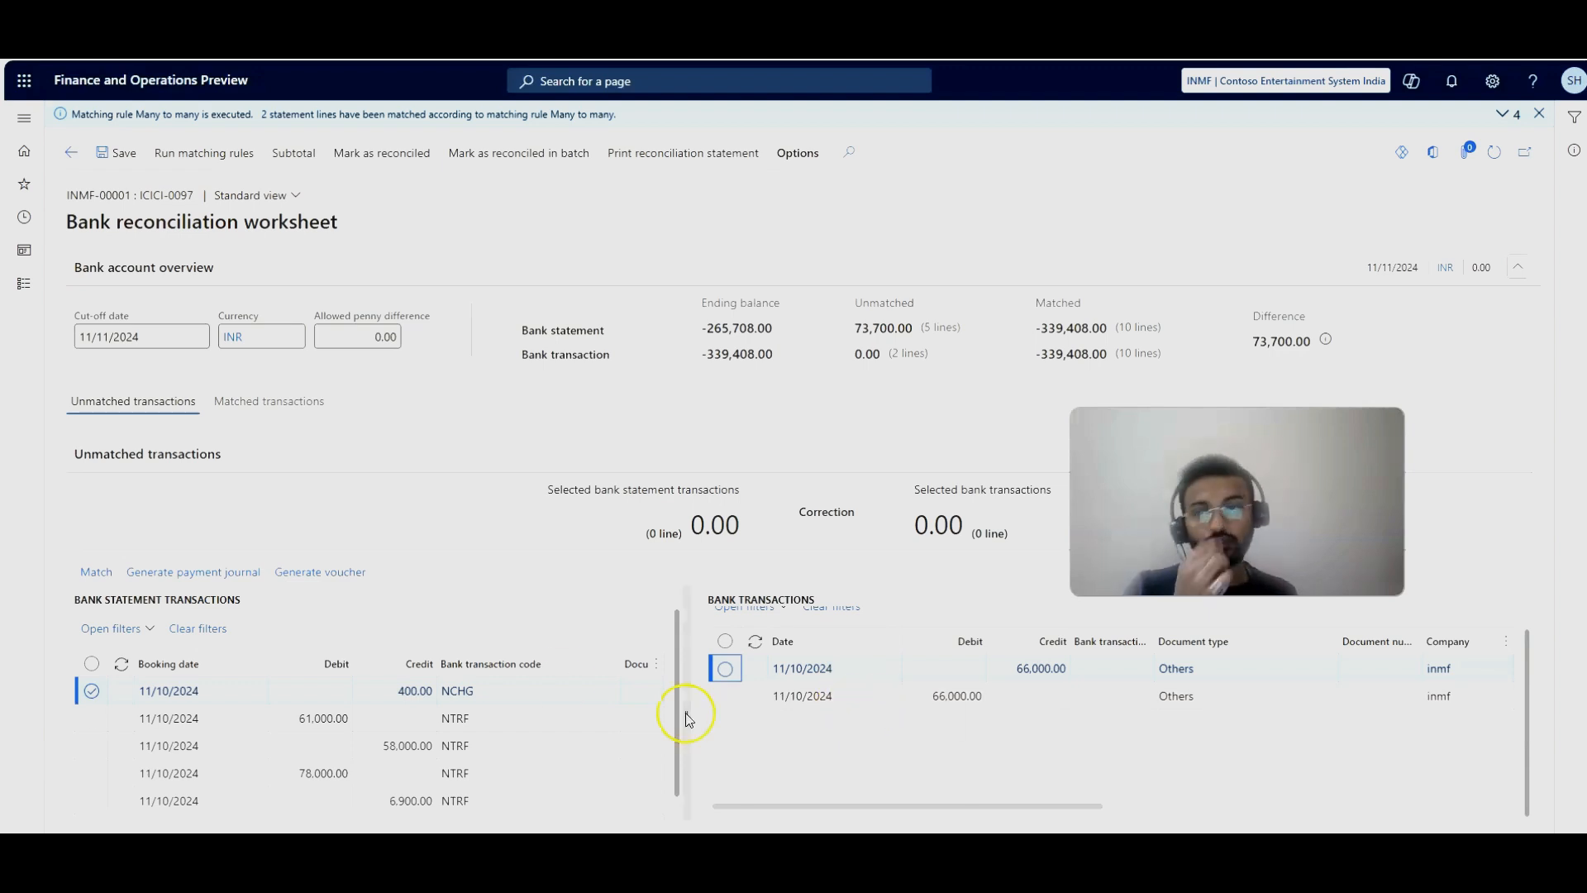
Step: Run the Reversal bank Trans matching rule to clear the offsetting 66,000 bank transactions
{"action": "left_click", "coordinate": [237, 156]}
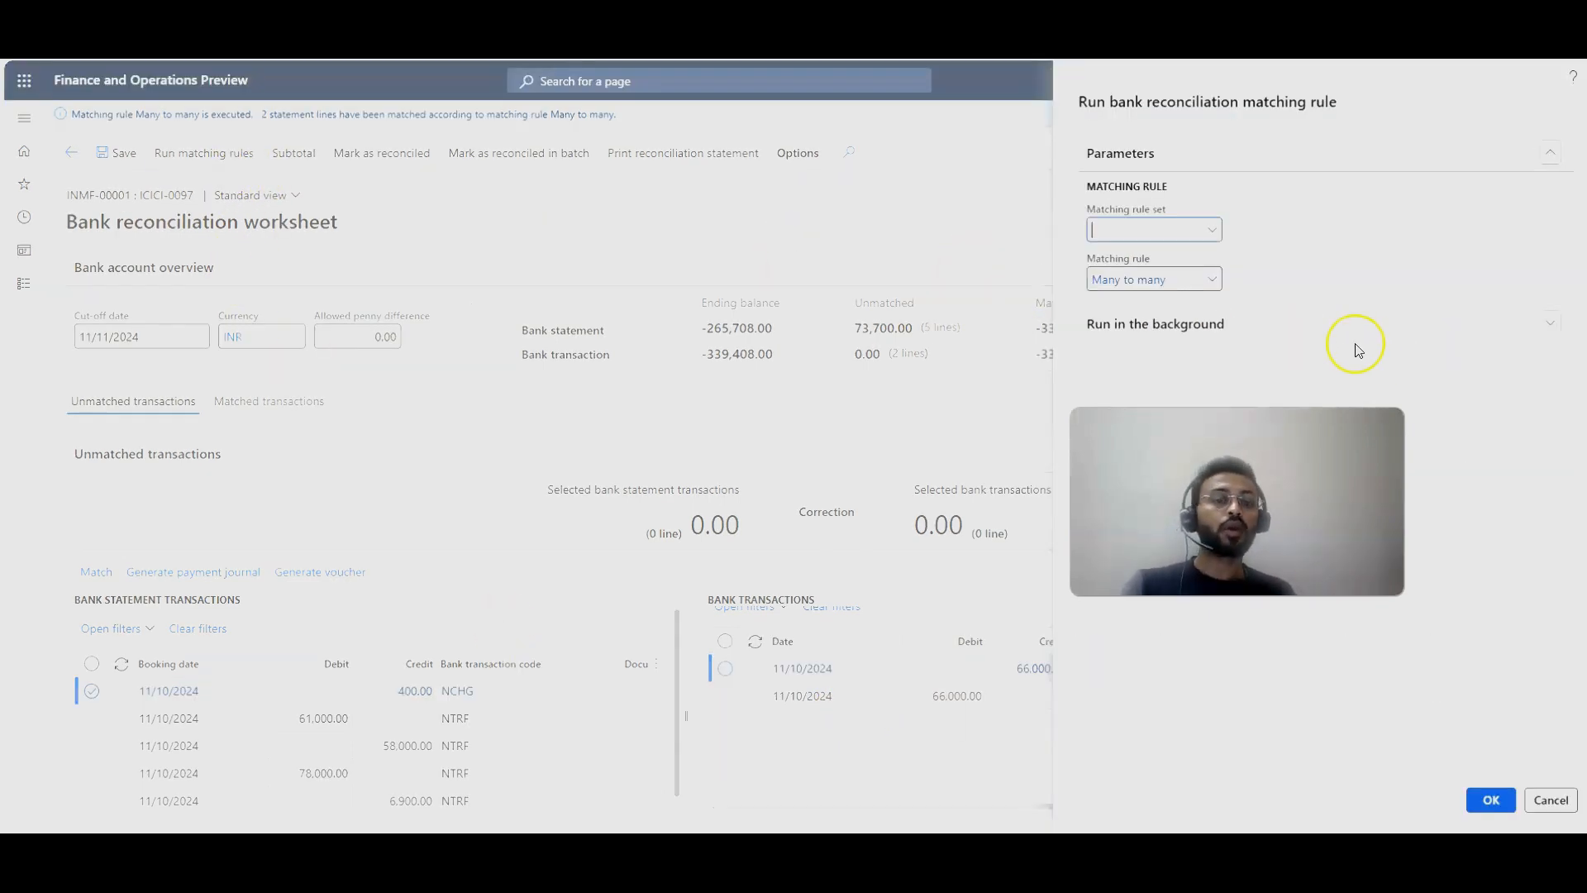
{"action": "left_click", "coordinate": [1165, 279]}
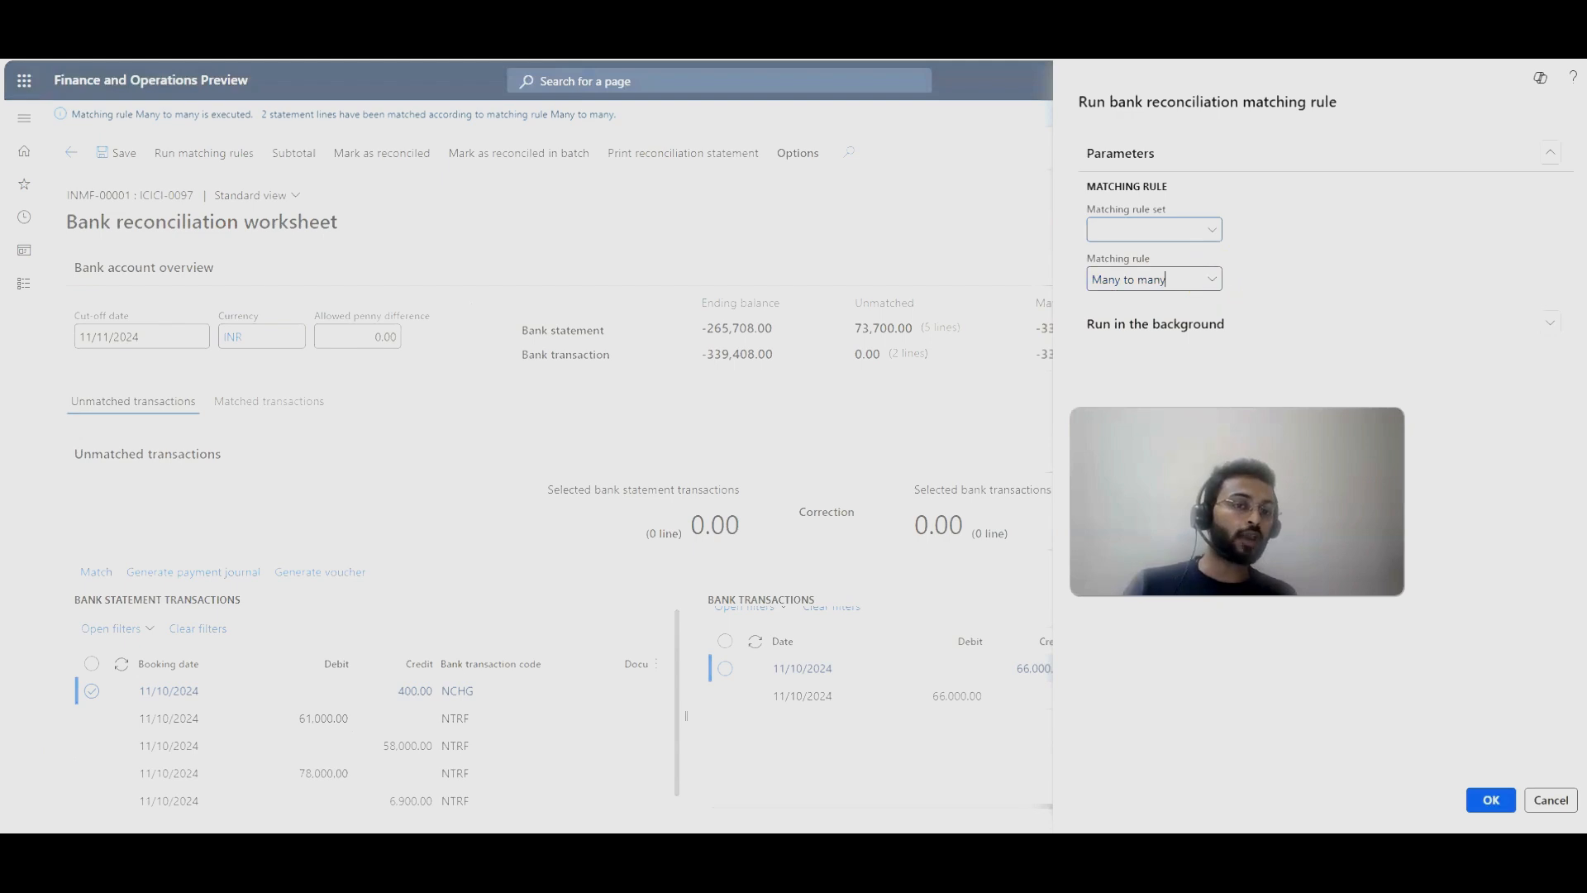
{"action": "left_click", "coordinate": [1166, 279]}
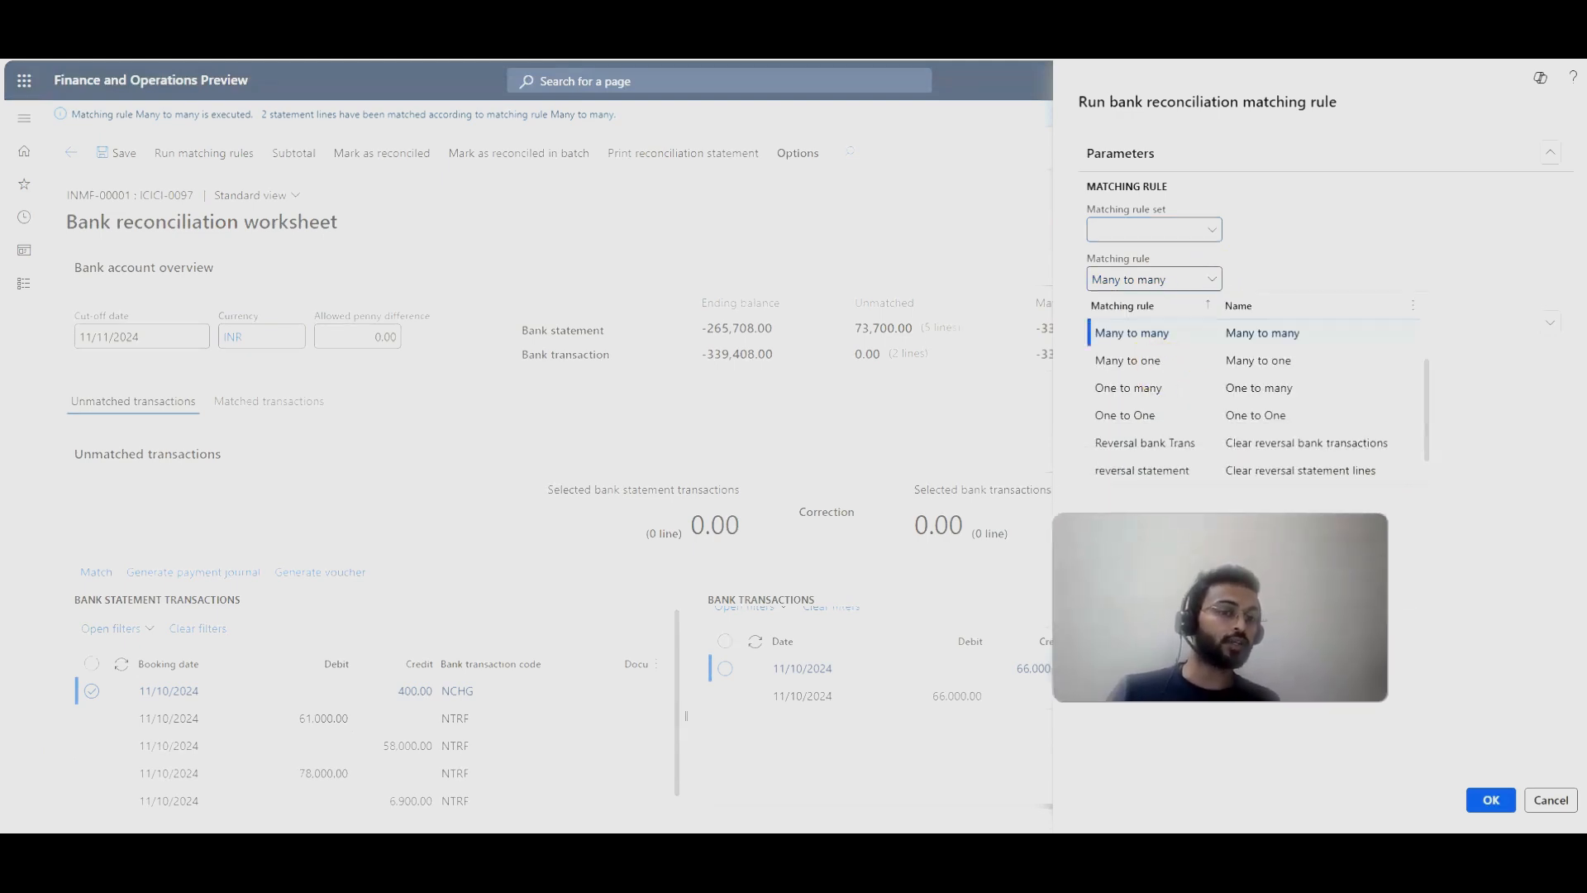
{"action": "left_click", "coordinate": [1147, 442]}
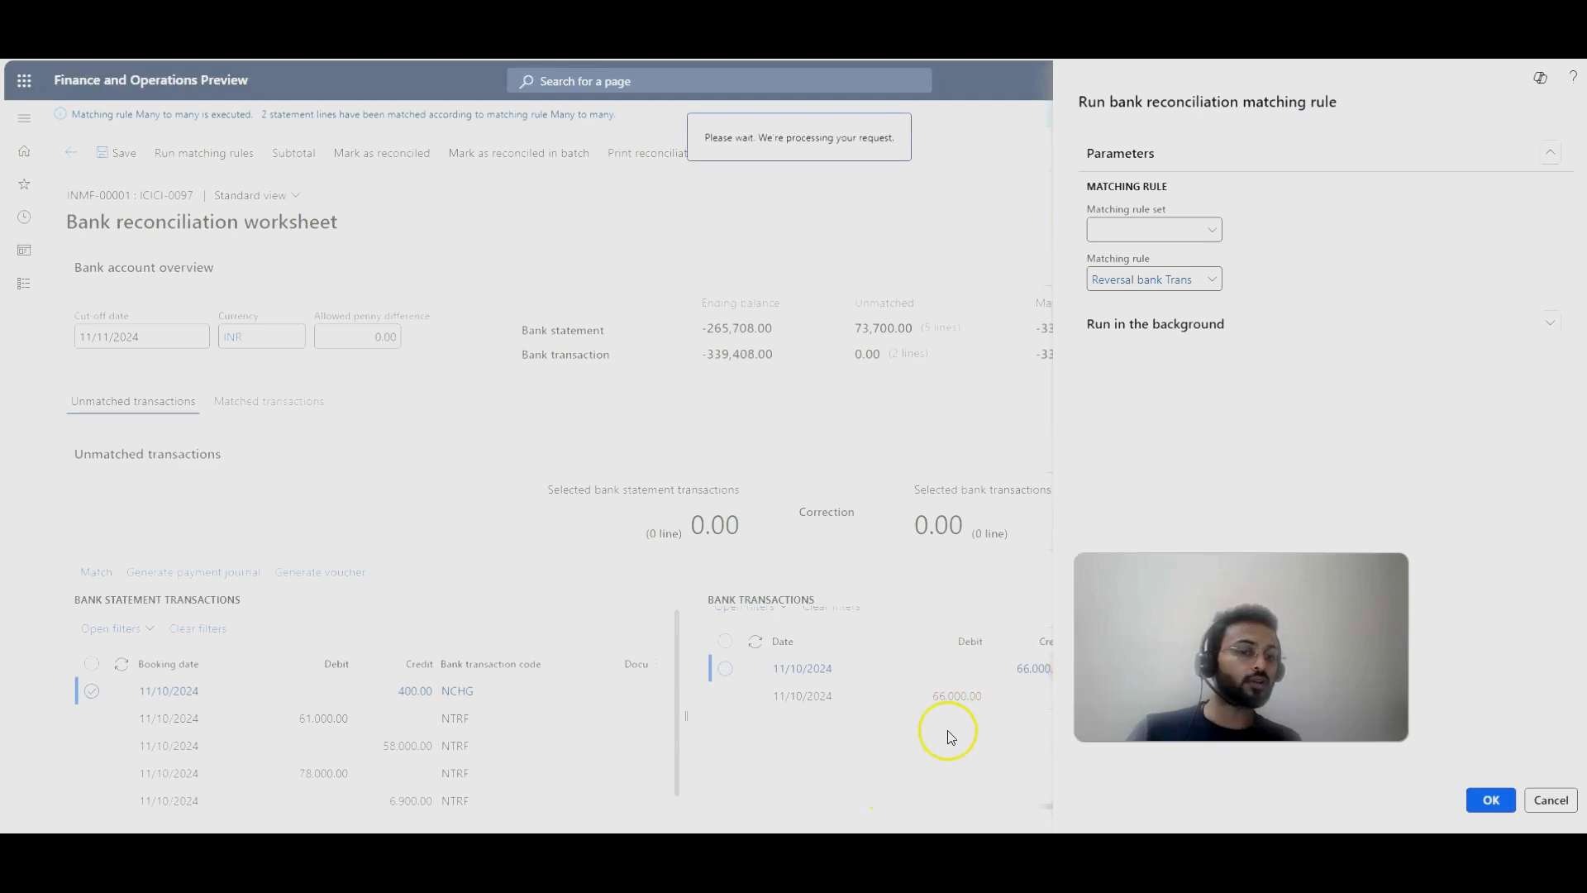
Step: Open the matched transactions and check the matching ID and matching type of the two reversed 66,000 bank transactions
{"action": "left_click", "coordinate": [291, 409]}
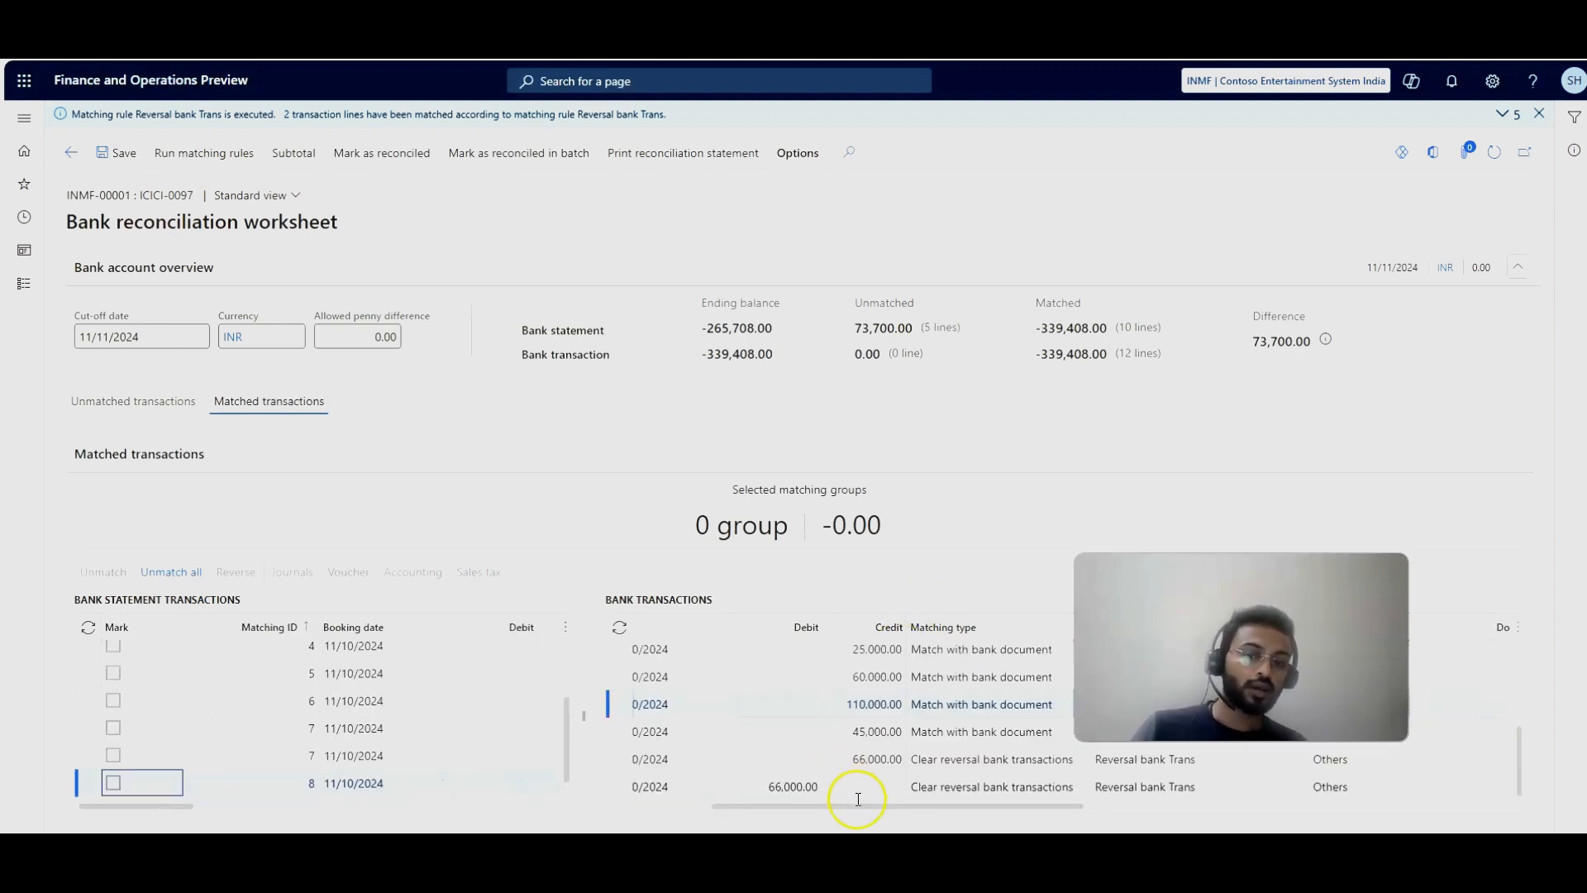
{"action": "left_click", "coordinate": [816, 818]}
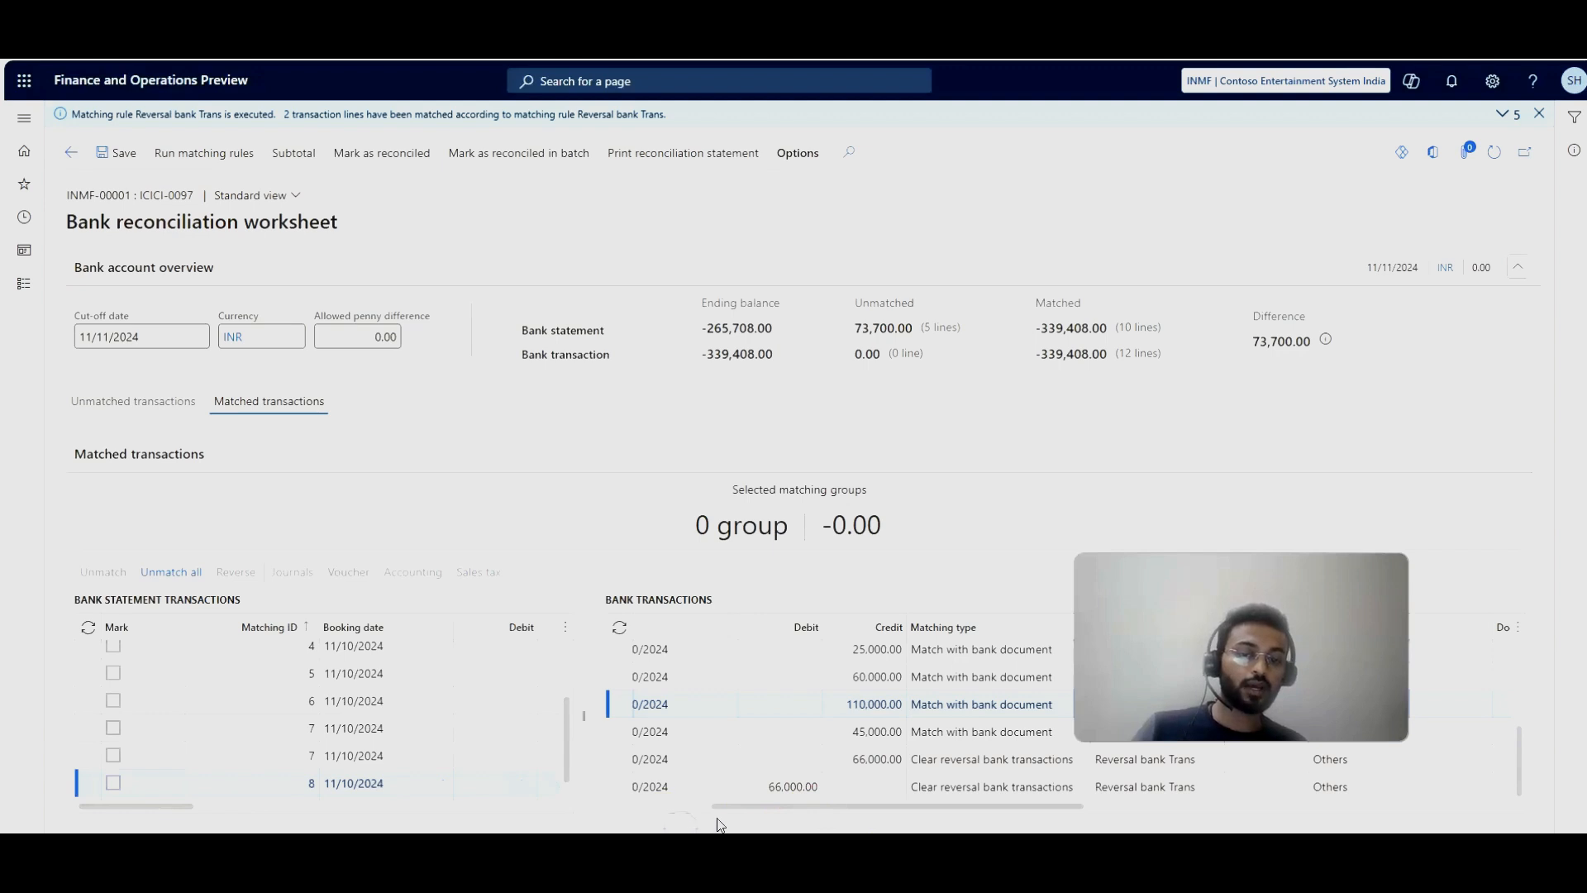
{"action": "left_click", "coordinate": [621, 808]}
{"action": "left_click", "coordinate": [797, 764]}
{"action": "scroll", "coordinate": [408, 773], "scroll_direction": "down", "scroll_amount": 1}
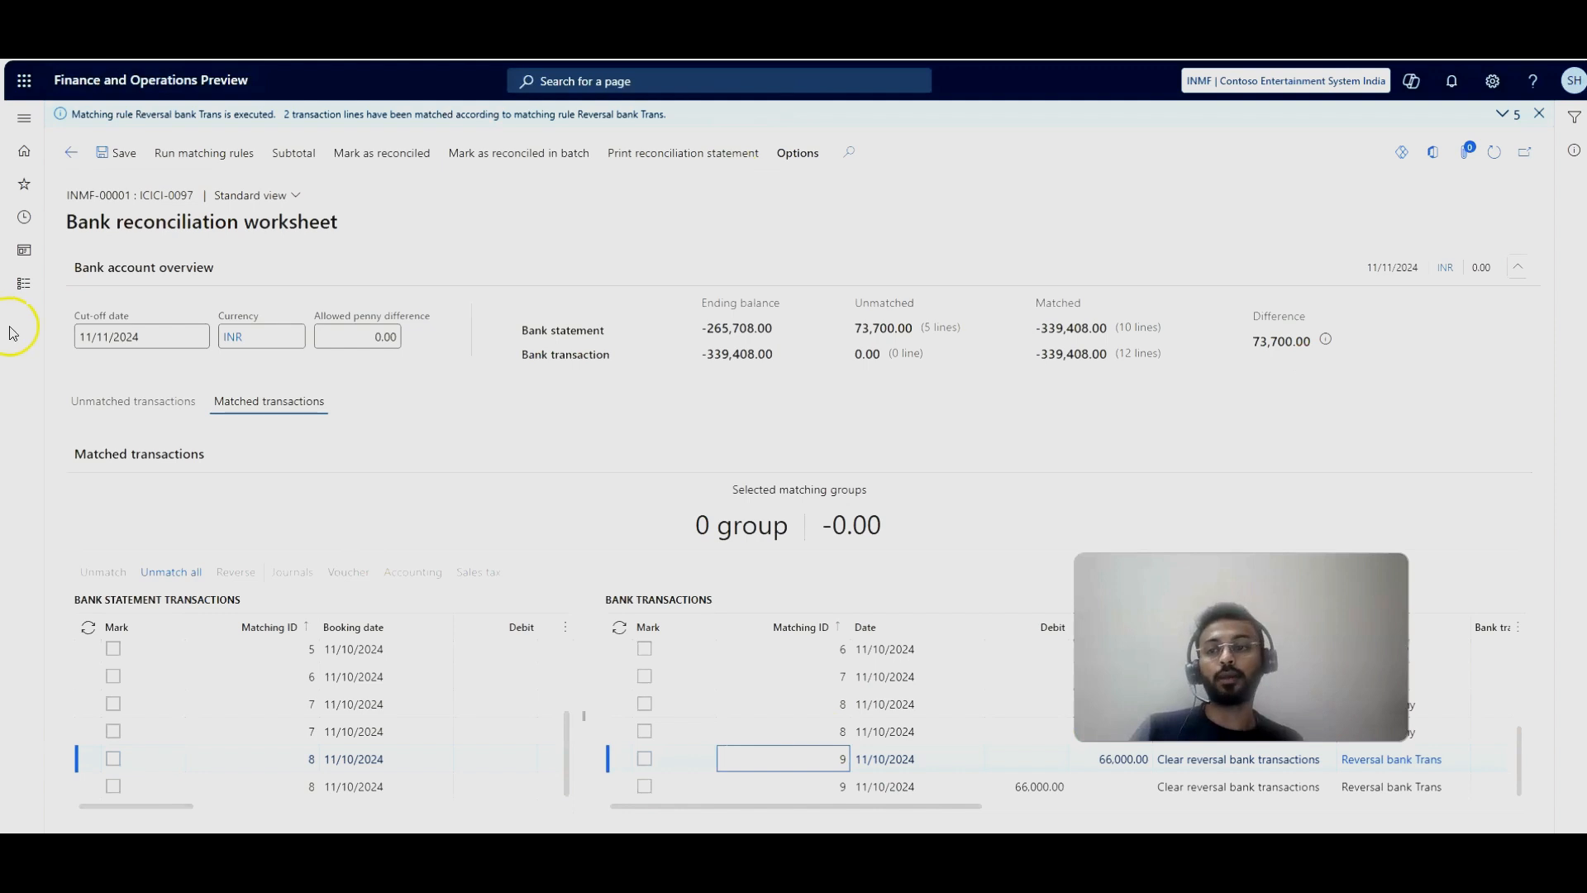
Step: Show the unmatched transactions and examine the remaining bank statement lines, including the 400.00 credit with code NCHG
{"action": "left_click", "coordinate": [116, 400]}
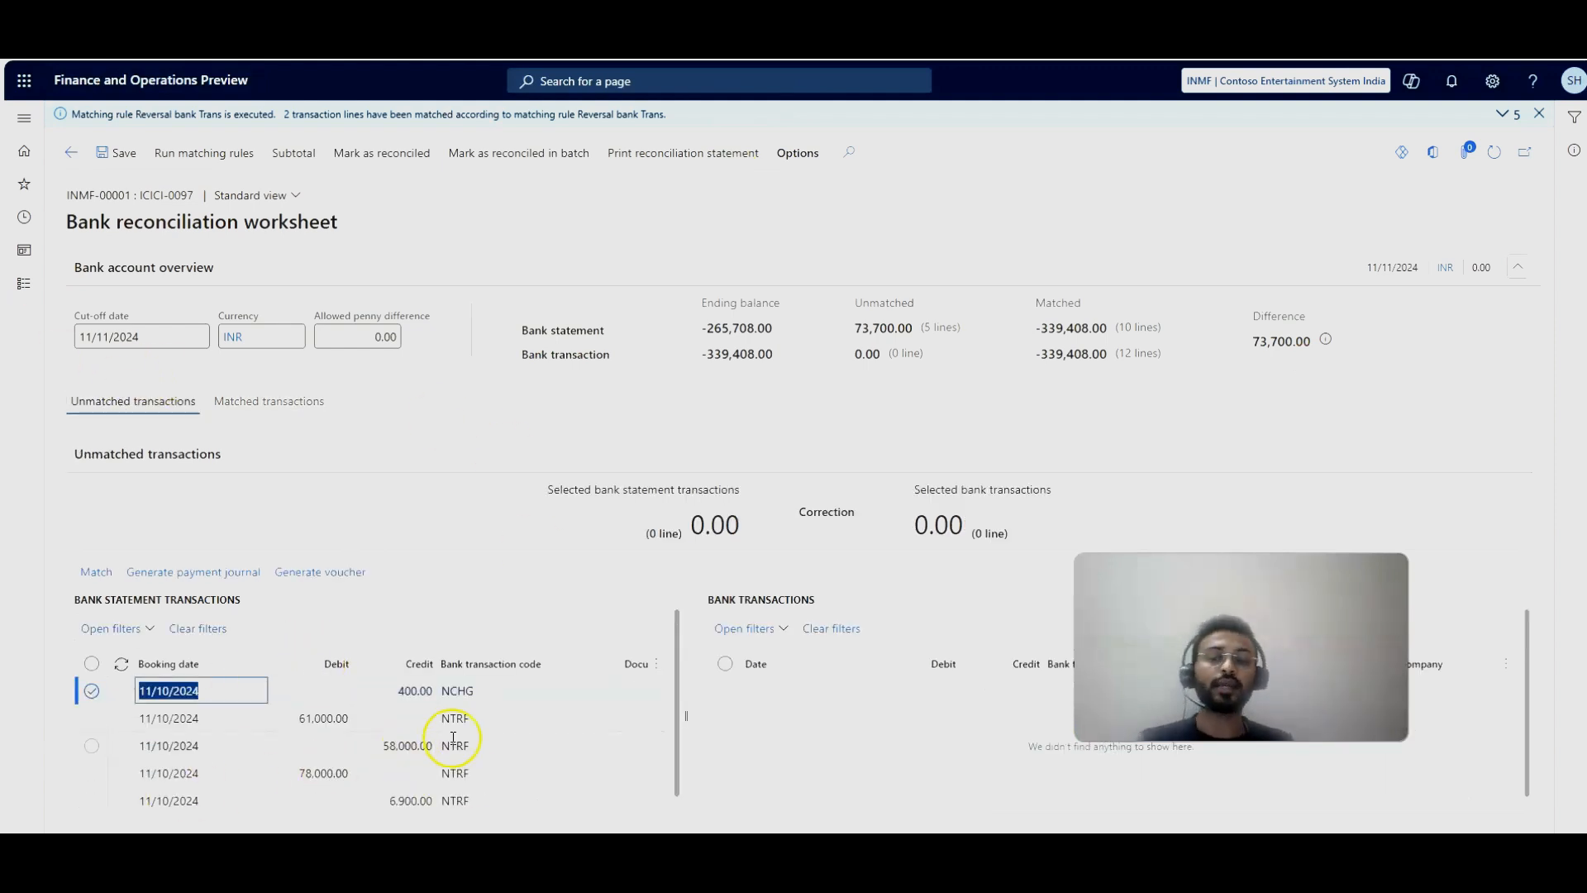
{"action": "scroll", "coordinate": [405, 711], "scroll_direction": "down", "scroll_amount": 1}
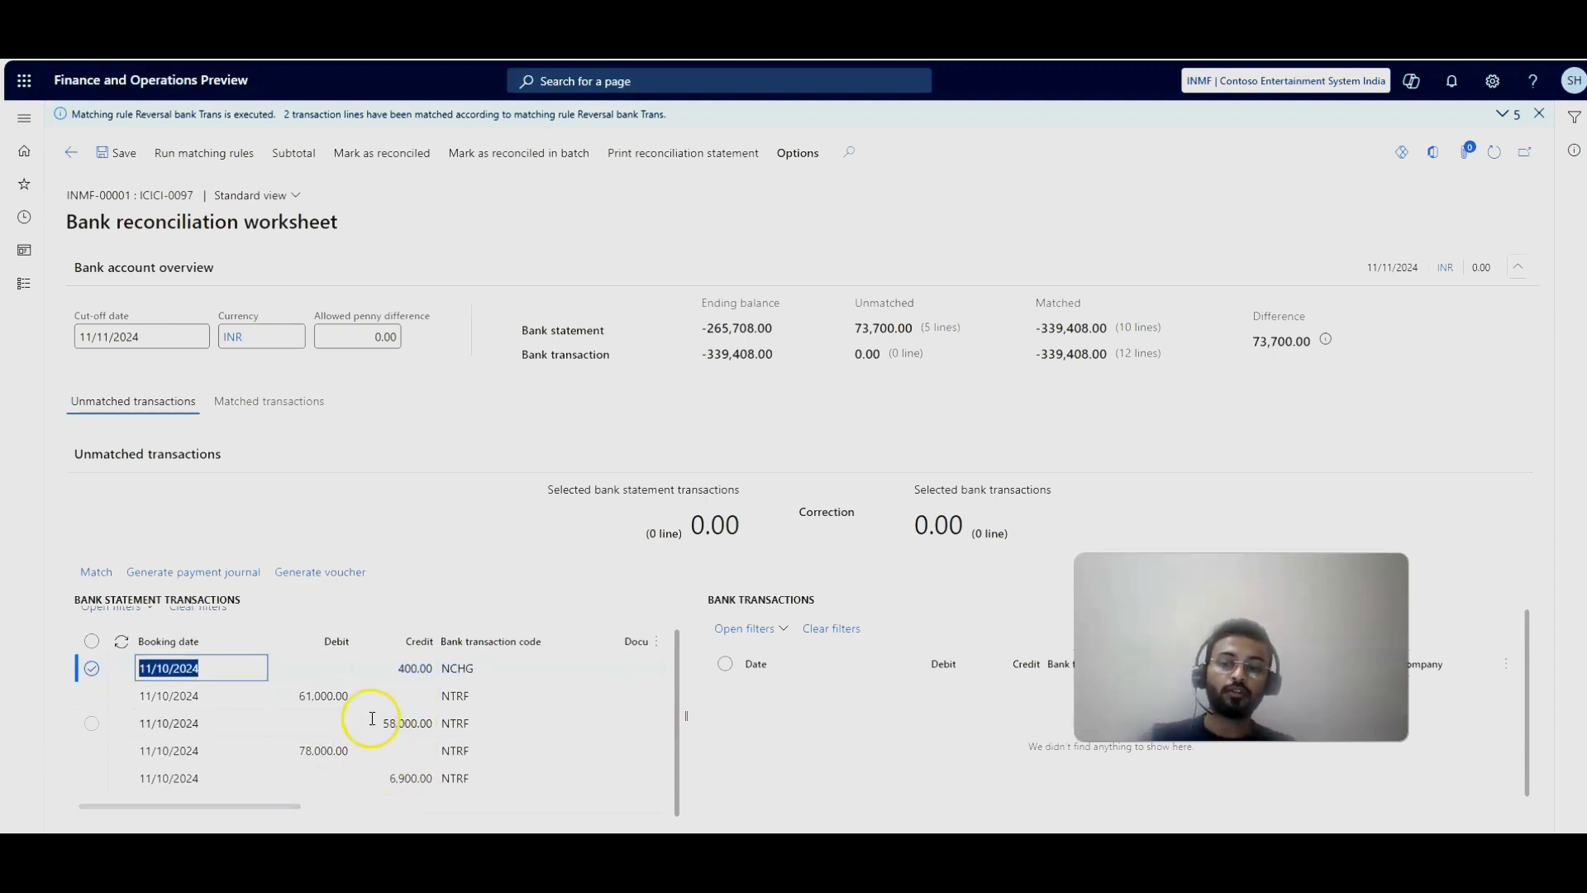
{"action": "left_click", "coordinate": [382, 666]}
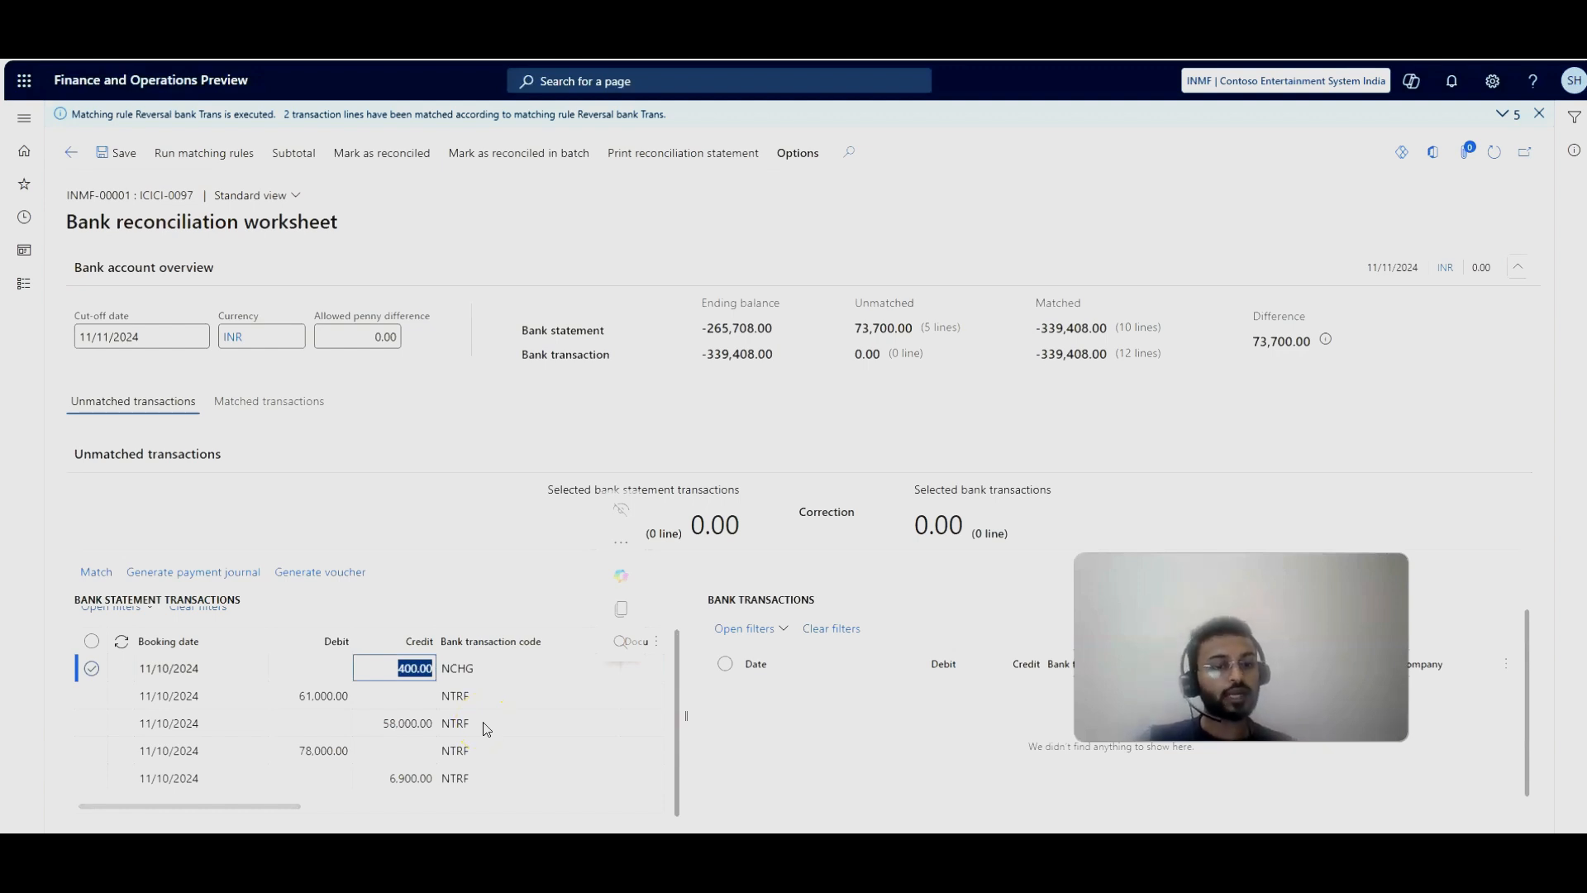
Step: Run the Generate voucher matching rule for the 400.00 NCHG bank statement line
{"action": "left_click", "coordinate": [195, 166]}
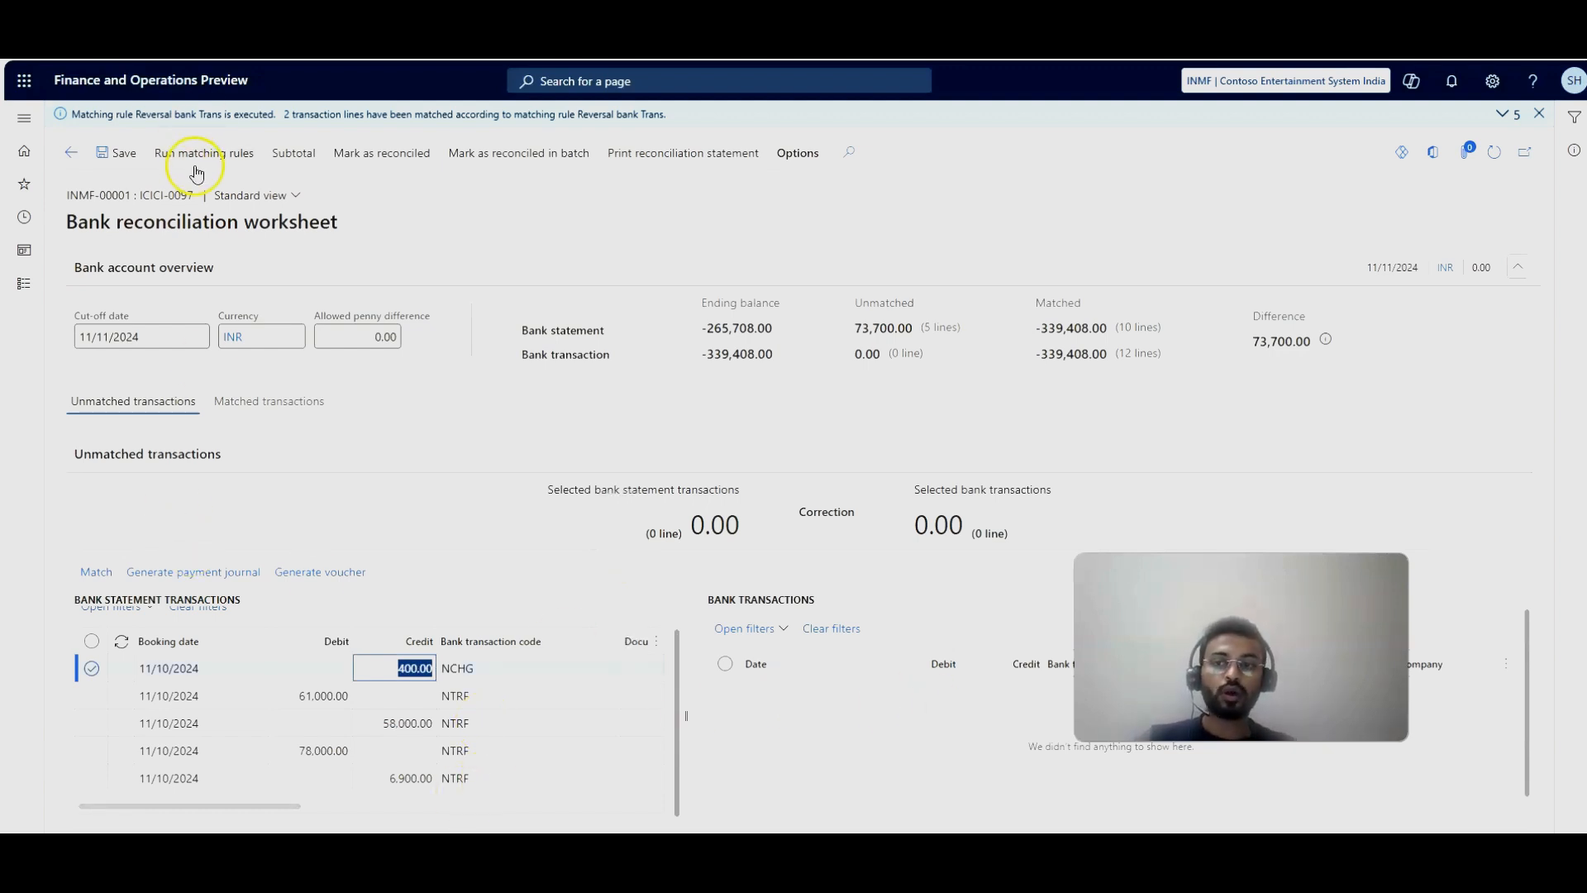
{"action": "left_click", "coordinate": [201, 155]}
{"action": "left_click", "coordinate": [1203, 281]}
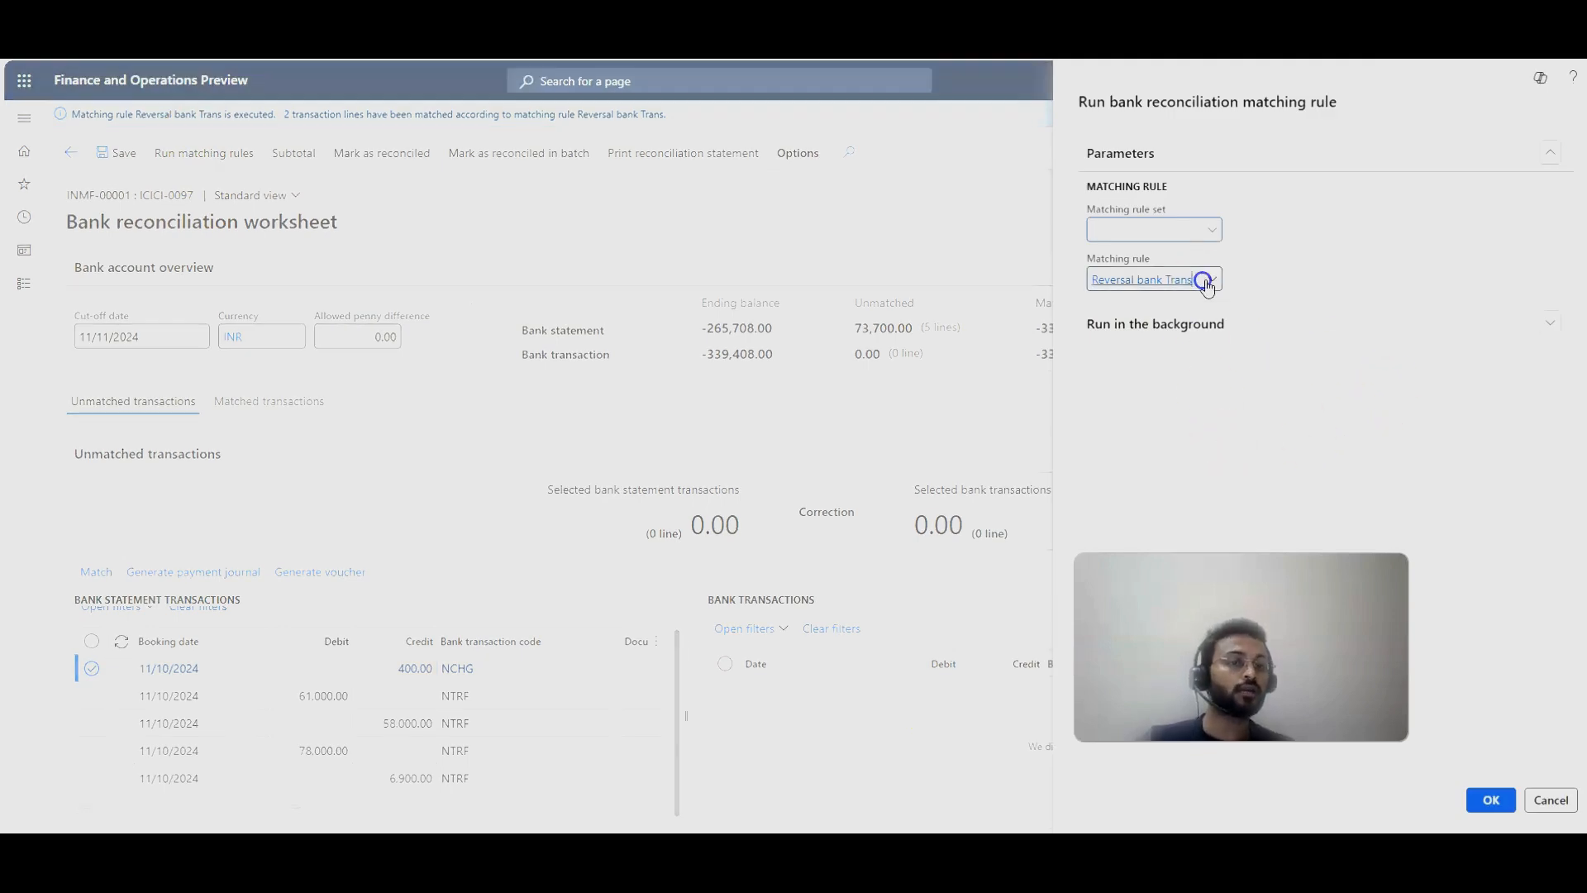
{"action": "left_click", "coordinate": [1203, 417]}
{"action": "scroll", "coordinate": [1194, 397], "scroll_direction": "up", "scroll_amount": 2}
{"action": "left_click", "coordinate": [1169, 358]}
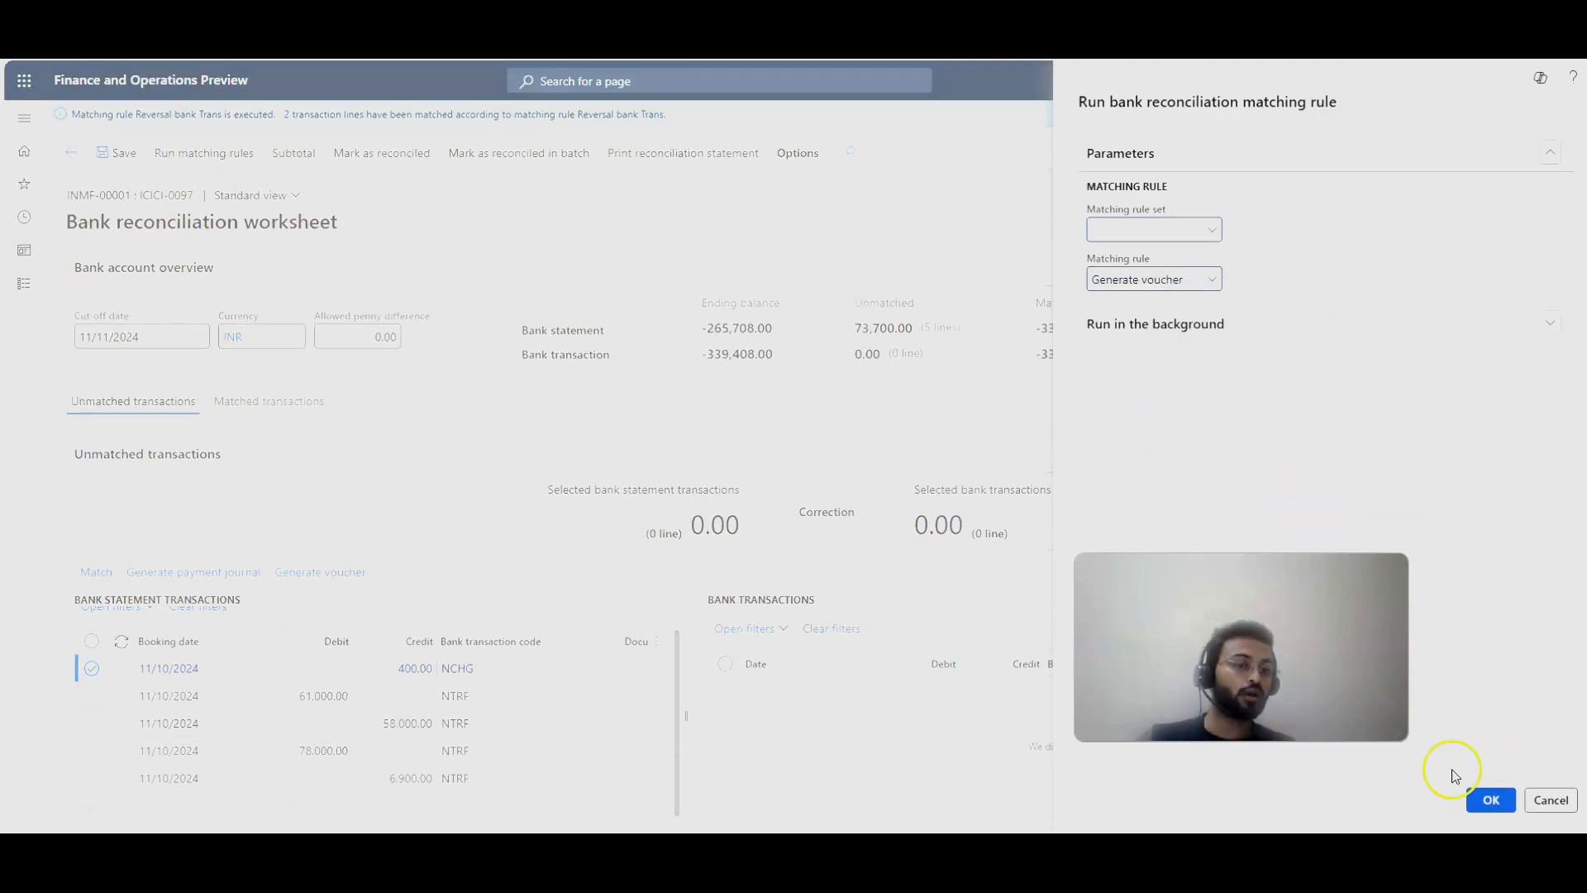
{"action": "left_click", "coordinate": [1485, 799]}
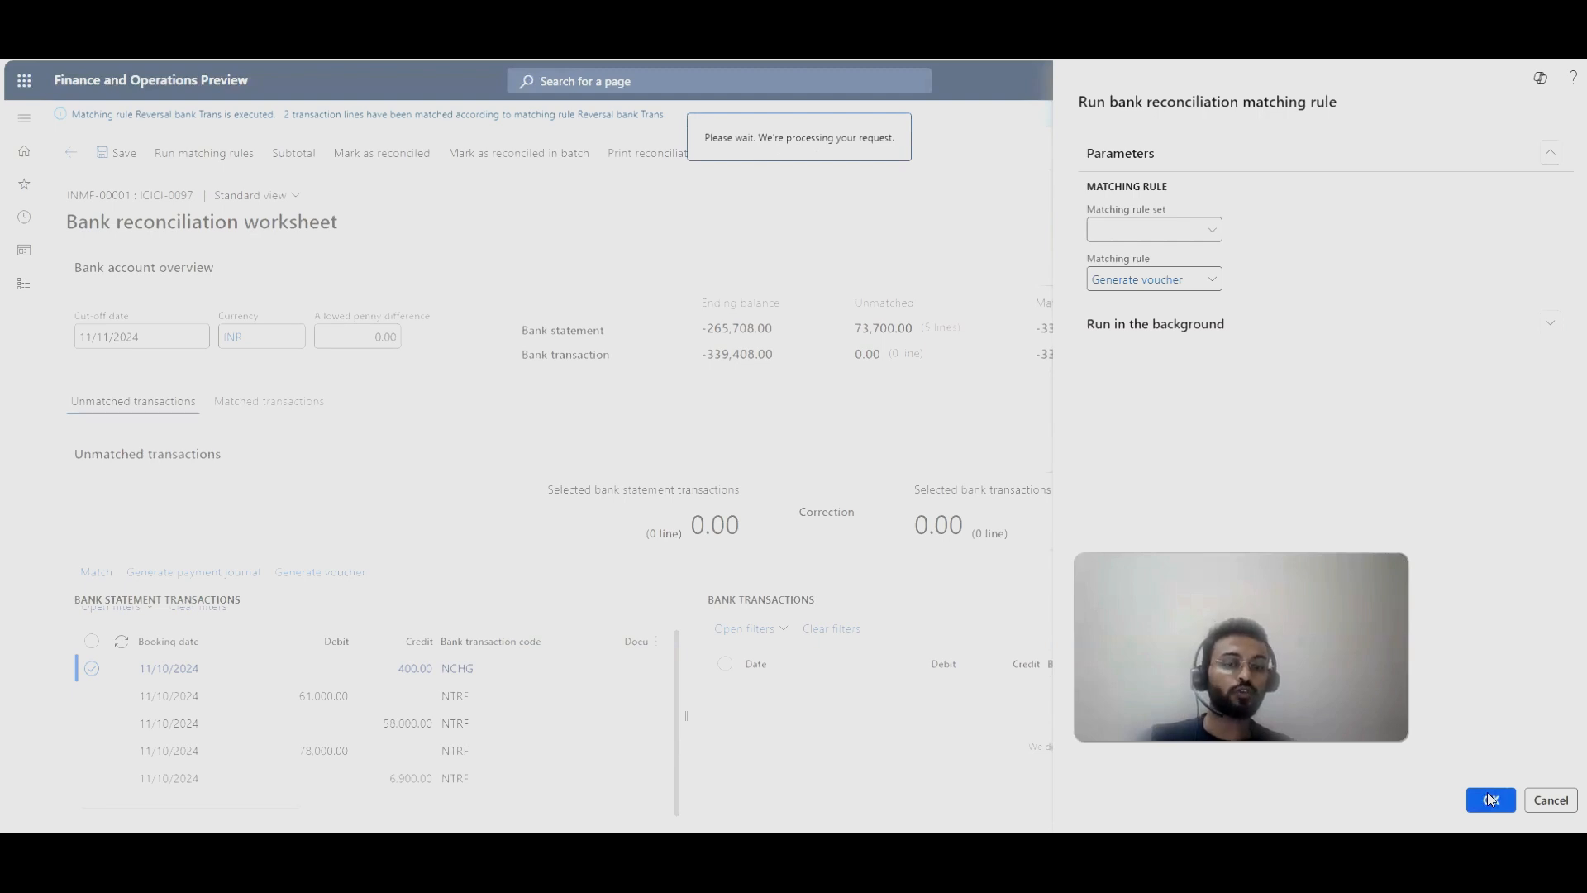
Step: Open the matched transactions and examine the Generate voucher match with matching ID 10, including its matching rule, document type and statement ID
{"action": "left_click", "coordinate": [269, 403]}
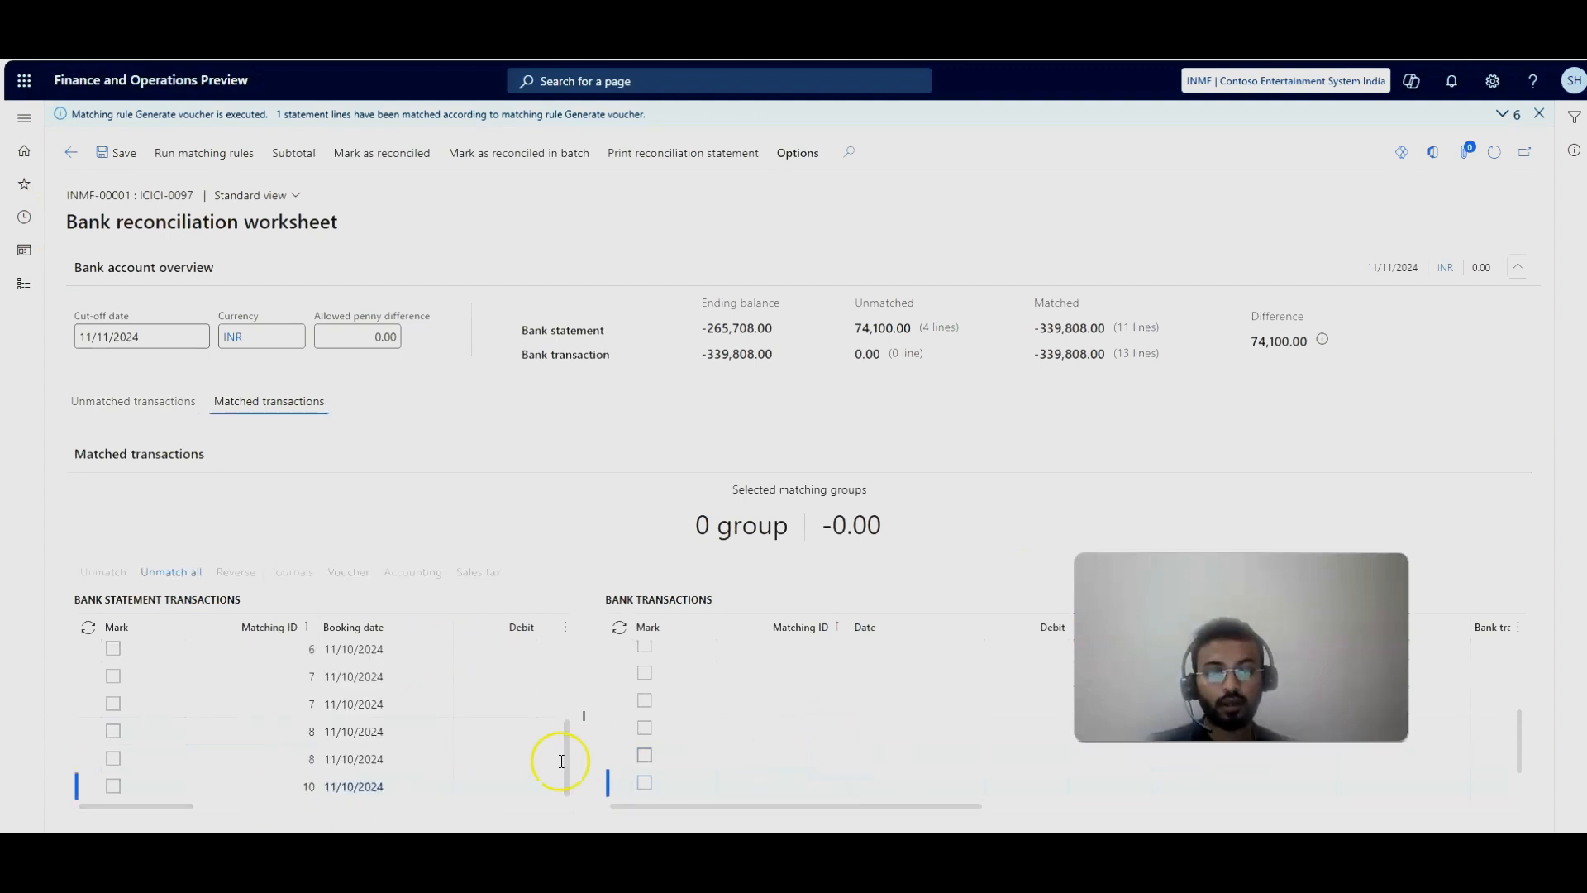
{"action": "left_click", "coordinate": [302, 786]}
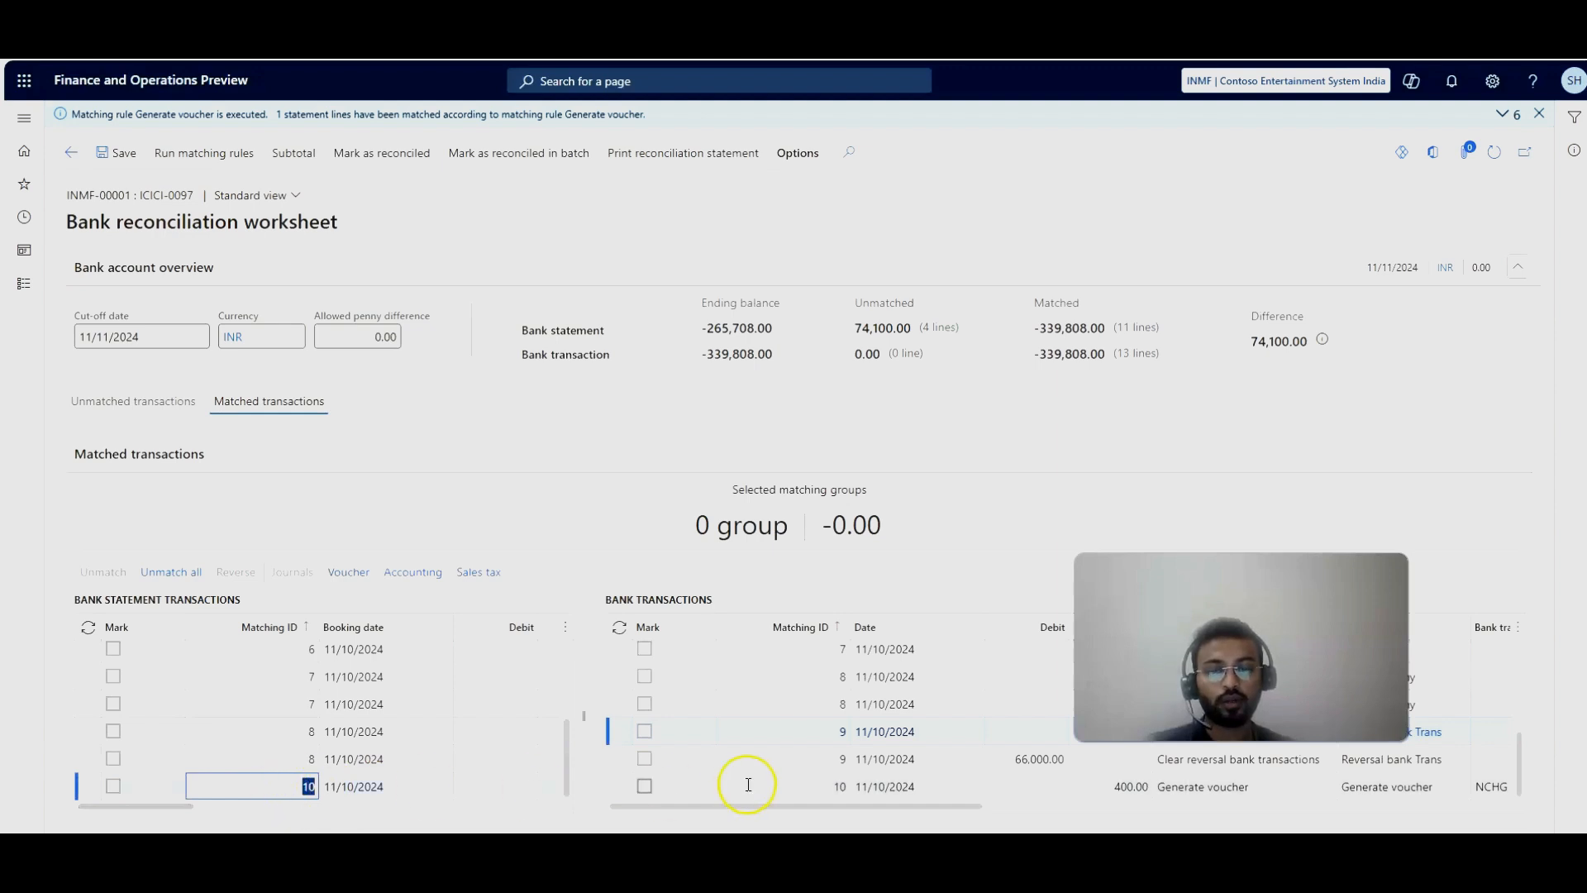
{"action": "left_click_drag", "start_coordinate": [770, 808], "coordinate": [775, 807]}
{"action": "left_click", "coordinate": [165, 796]}
{"action": "left_click_drag", "start_coordinate": [203, 808], "coordinate": [546, 809]}
{"action": "left_click_drag", "start_coordinate": [821, 817], "coordinate": [1080, 807]}
{"action": "left_click", "coordinate": [993, 795]}
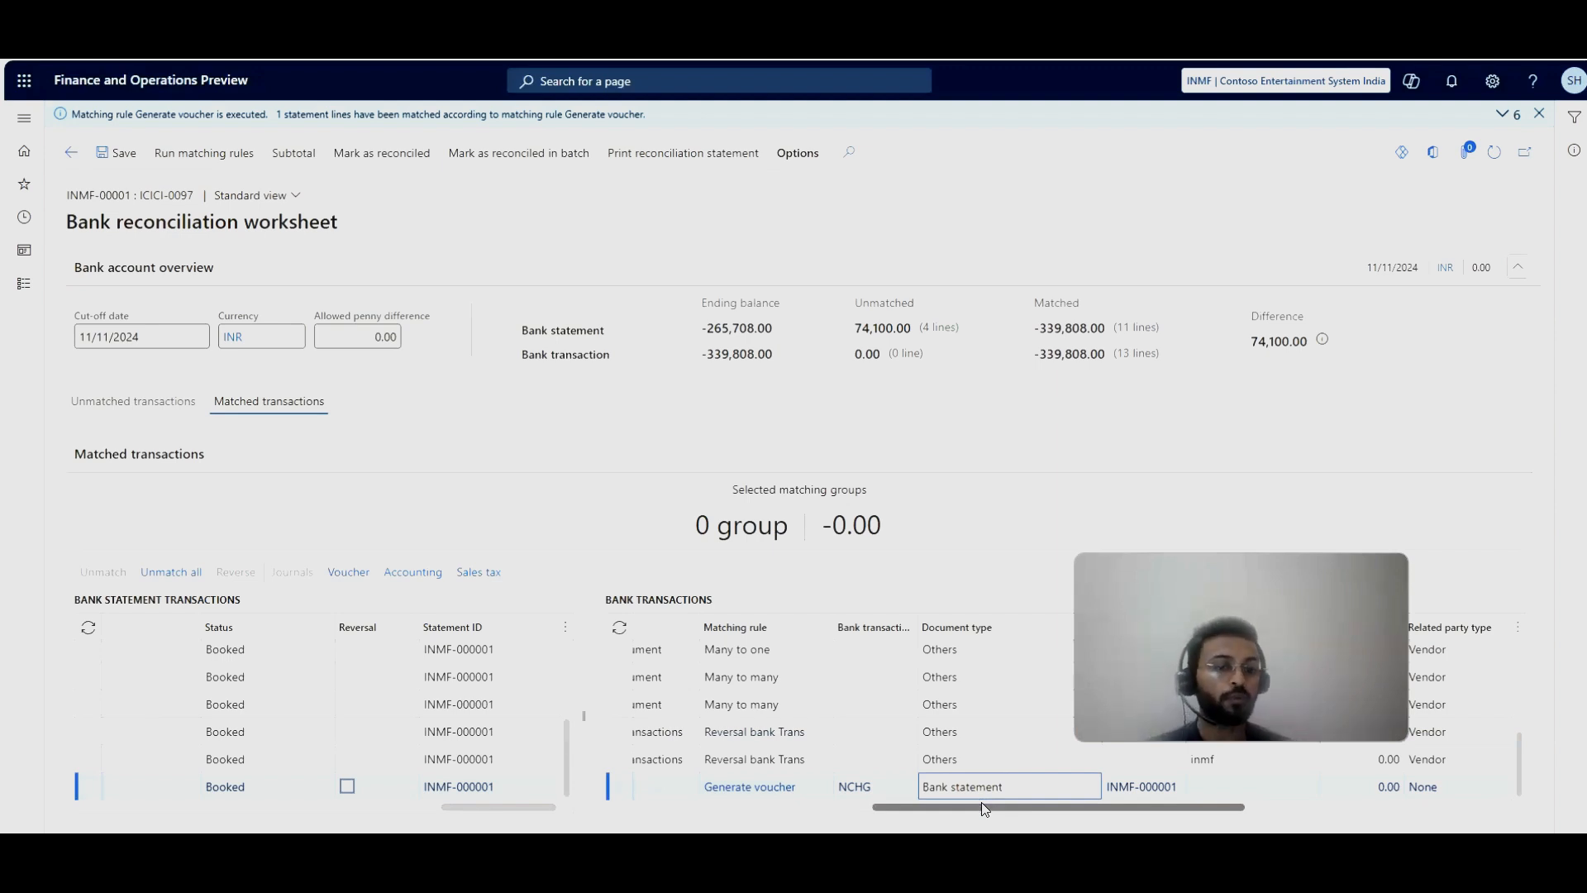
{"action": "left_click_drag", "start_coordinate": [1002, 790], "coordinate": [648, 811]}
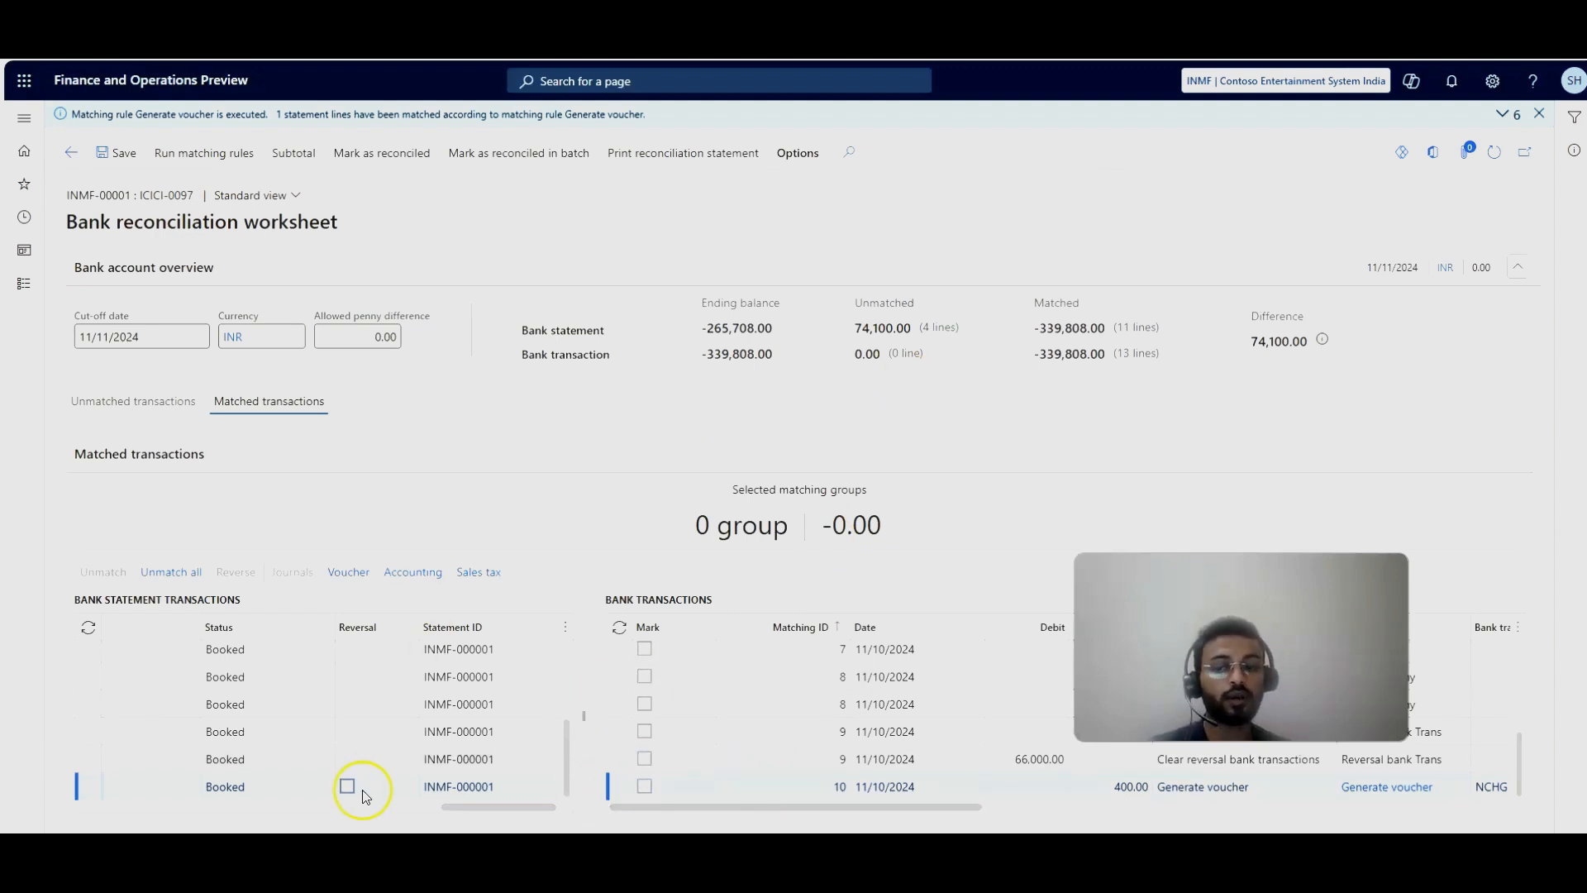
{"action": "left_click_drag", "start_coordinate": [488, 808], "coordinate": [127, 807]}
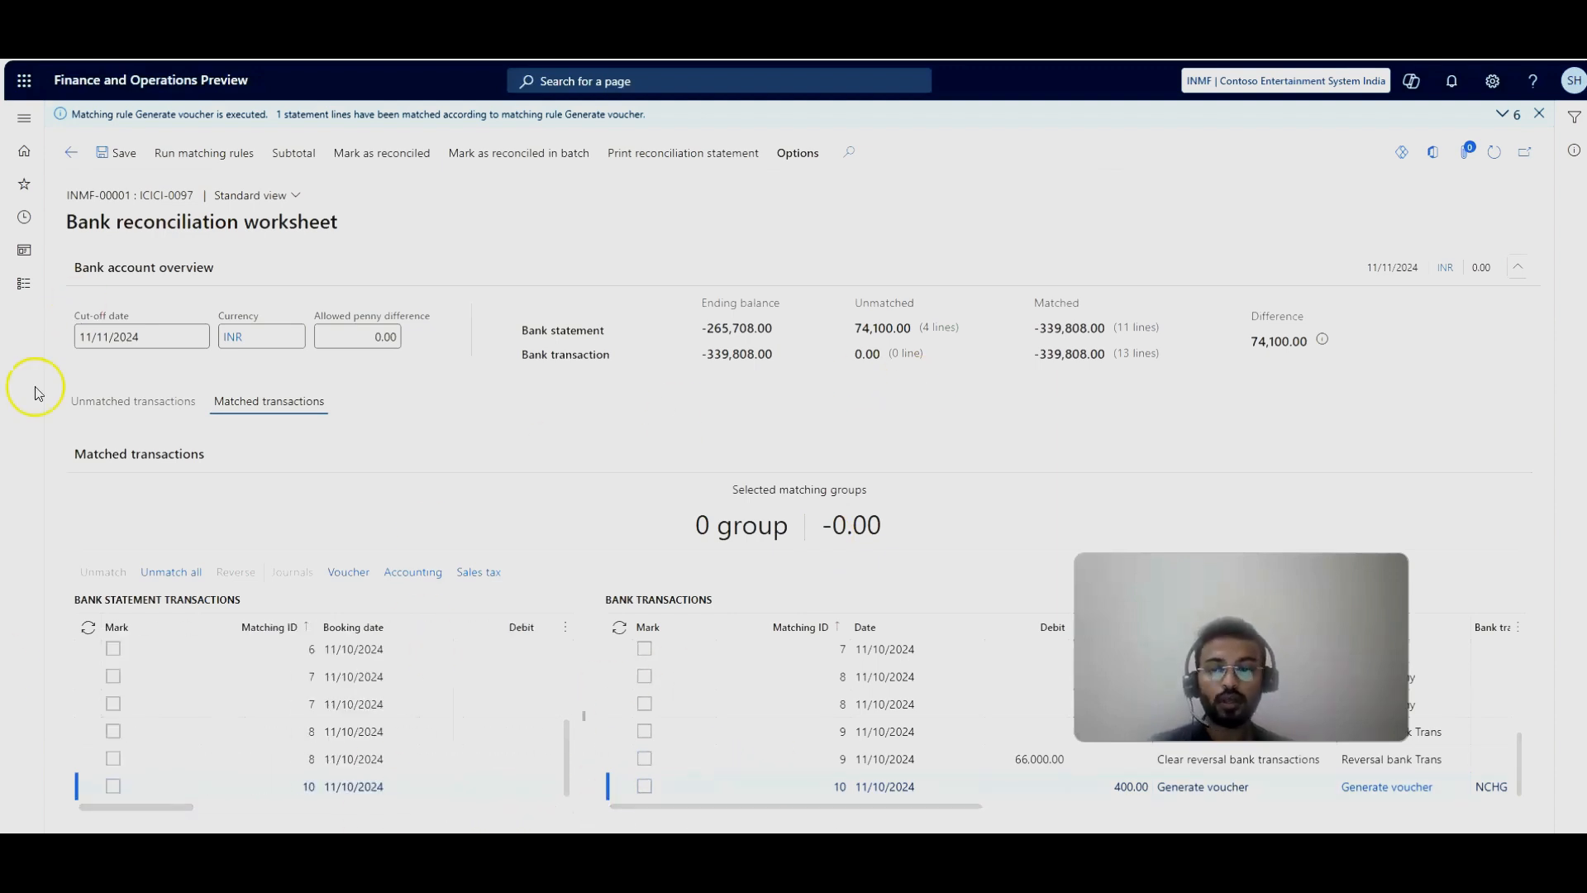
Step: Show the unmatched transactions, select the 6,900.00 credit line, and check the trading parties and reference numbers of the remaining bank statement lines
{"action": "left_click", "coordinate": [124, 402]}
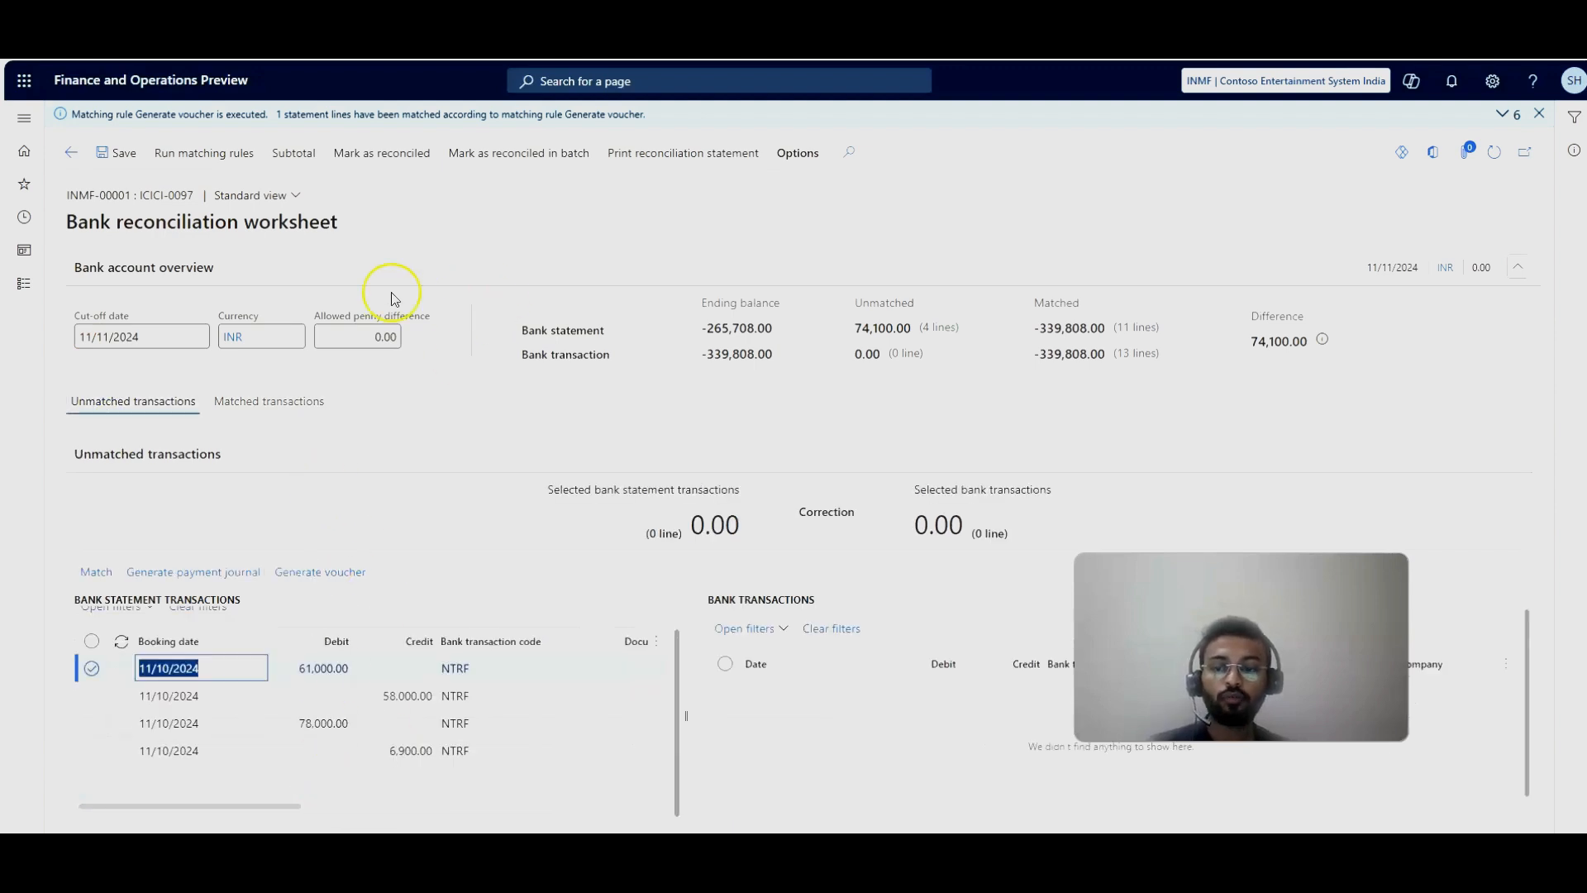
{"action": "left_click", "coordinate": [223, 814]}
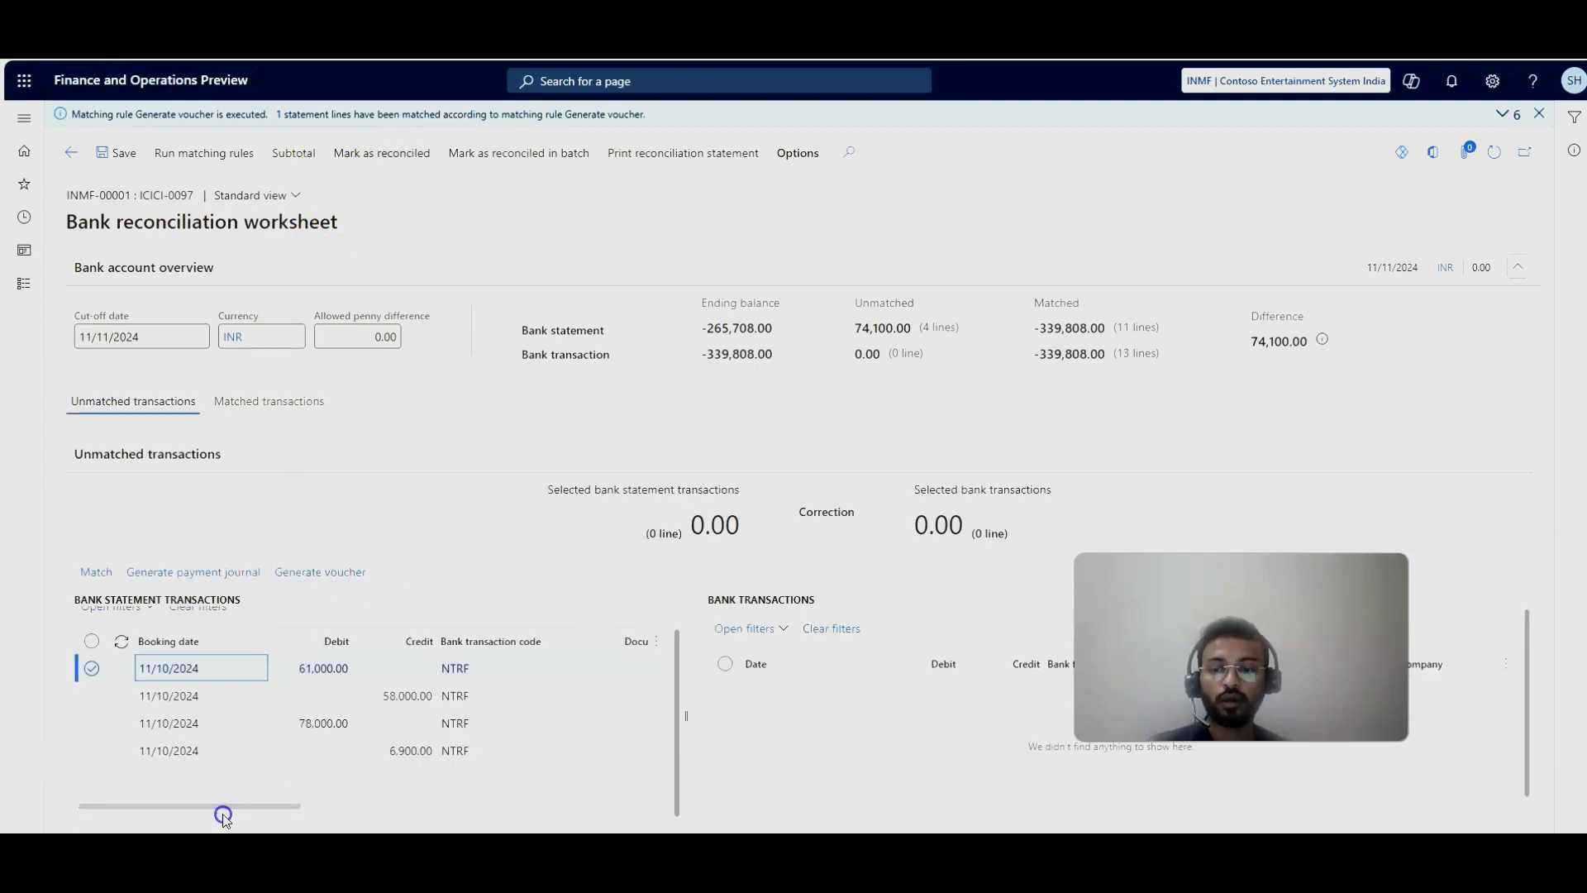
{"action": "left_click", "coordinate": [413, 749]}
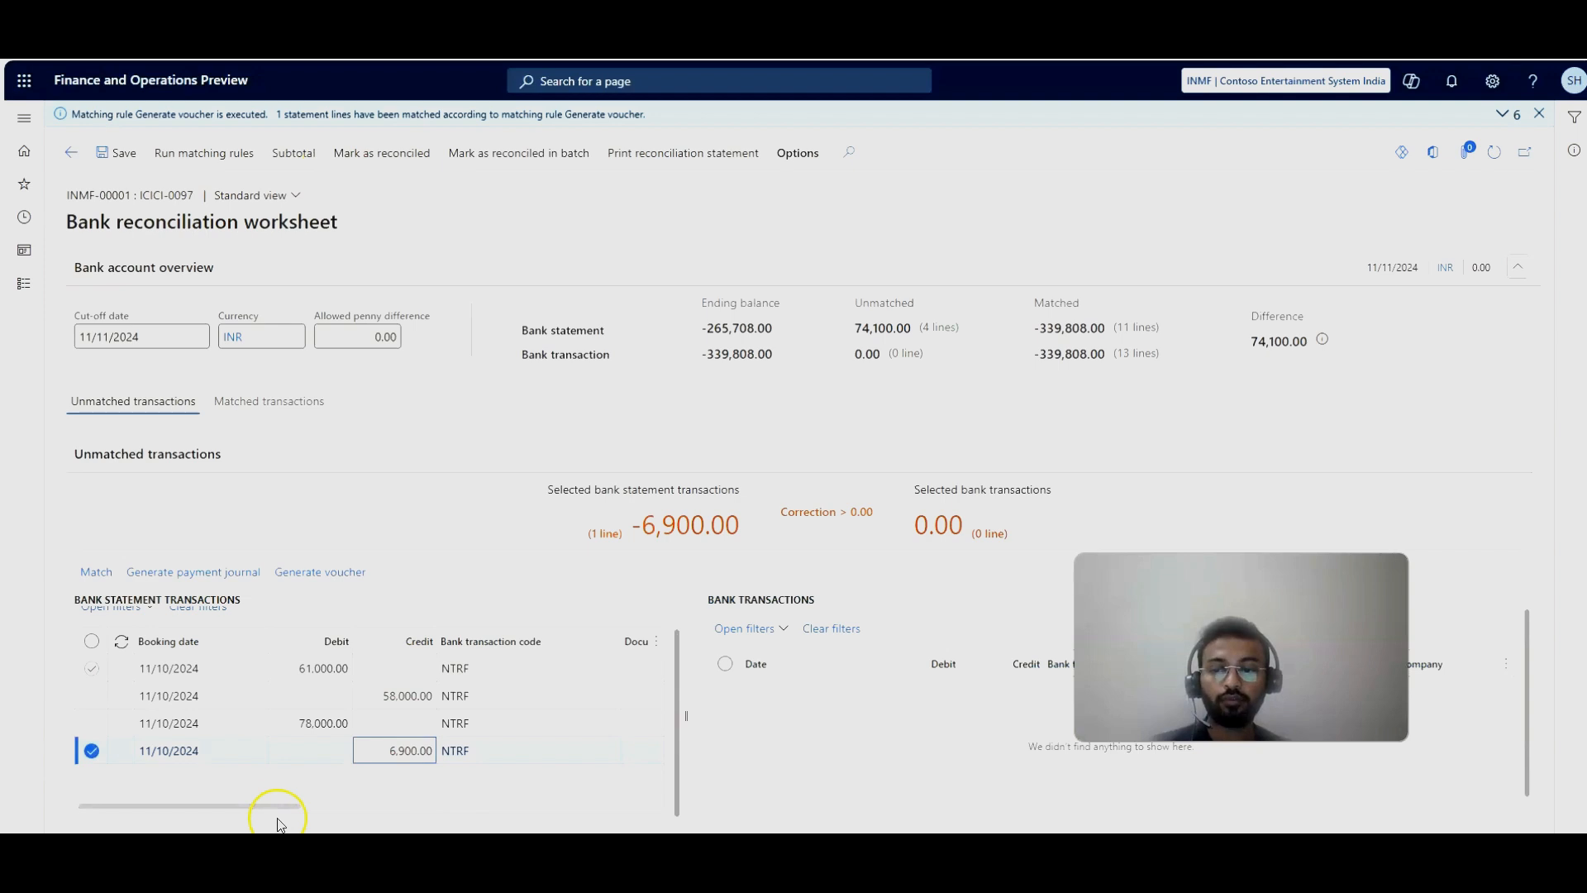
{"action": "left_click_drag", "start_coordinate": [278, 806], "coordinate": [459, 807]}
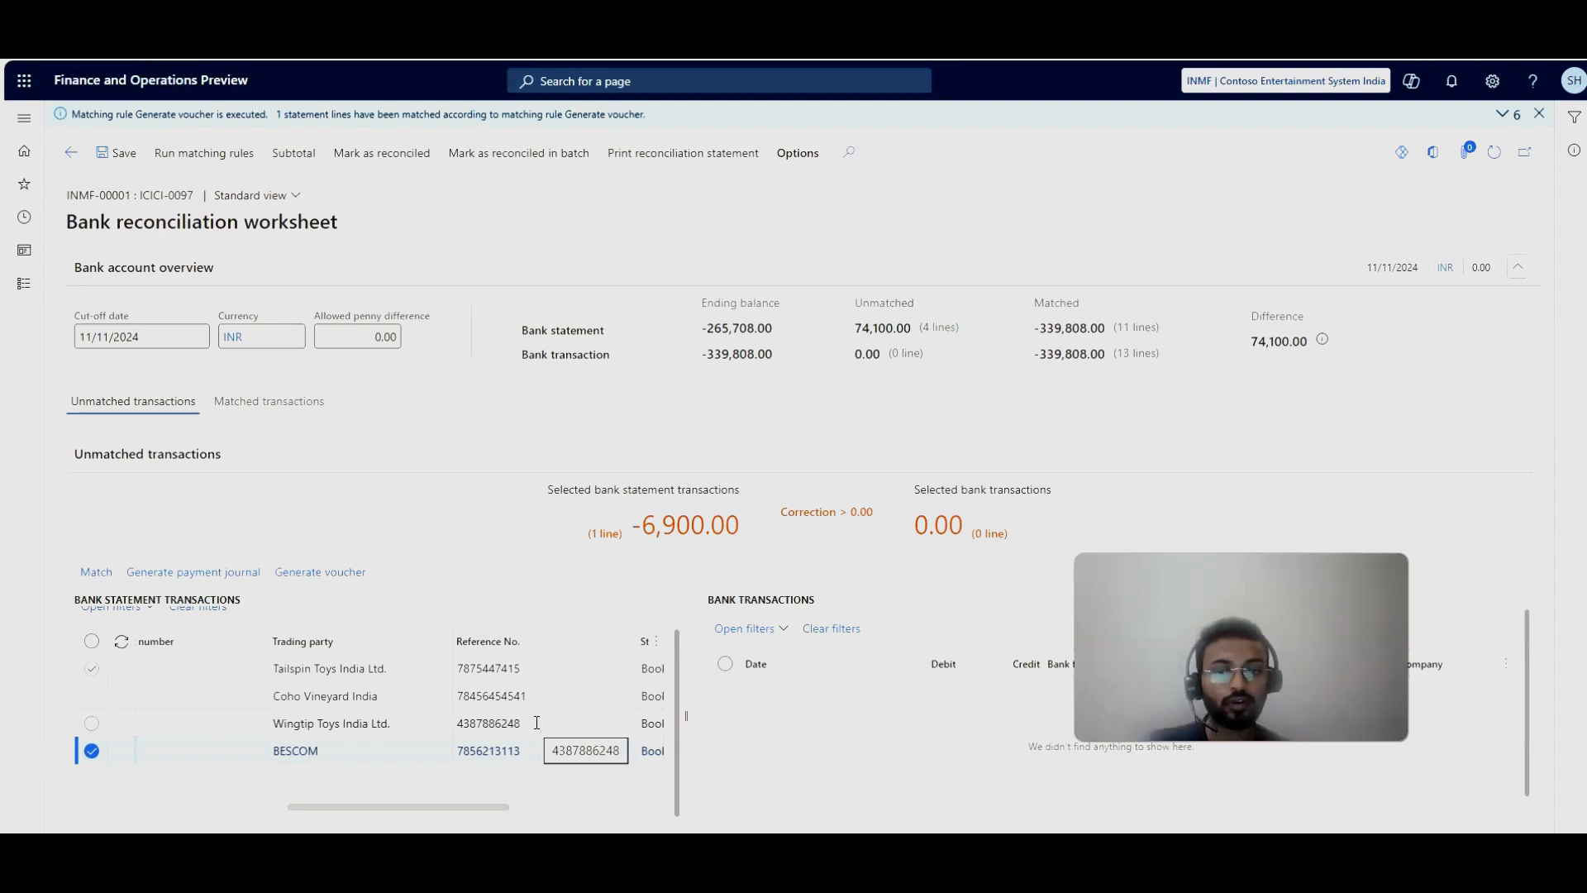
{"action": "mouse_move", "coordinate": [461, 807]}
{"action": "left_mouse_down"}
{"action": "mouse_move", "coordinate": [673, 807]}
{"action": "mouse_move", "coordinate": [396, 801]}
{"action": "mouse_move", "coordinate": [431, 808]}
{"action": "left_mouse_up"}
{"action": "left_click", "coordinate": [590, 740]}
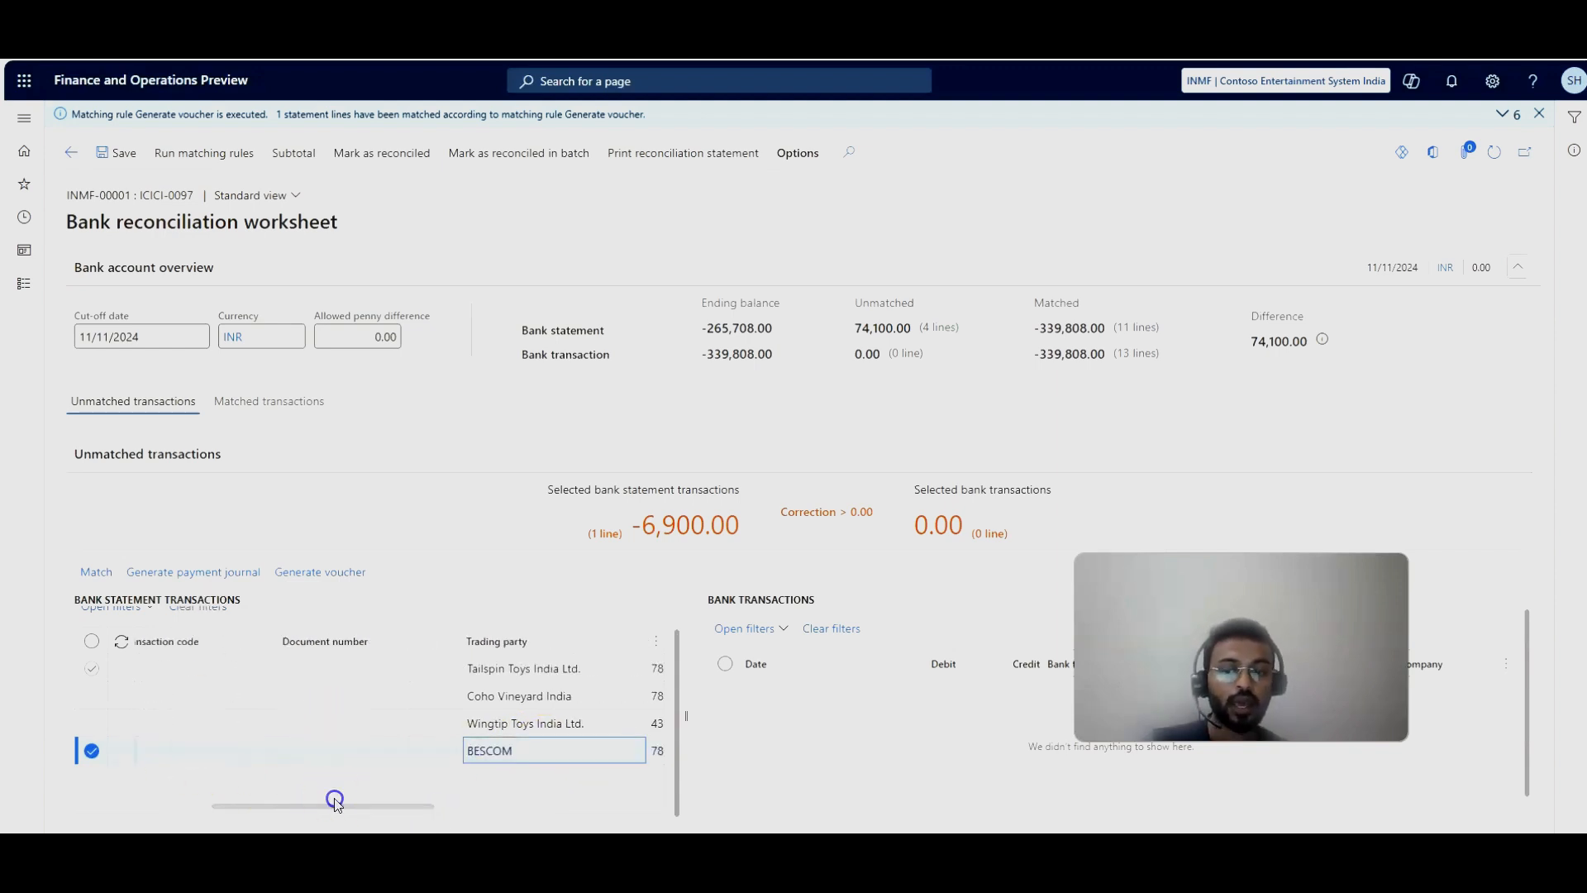
{"action": "left_click_drag", "start_coordinate": [335, 808], "coordinate": [202, 808]}
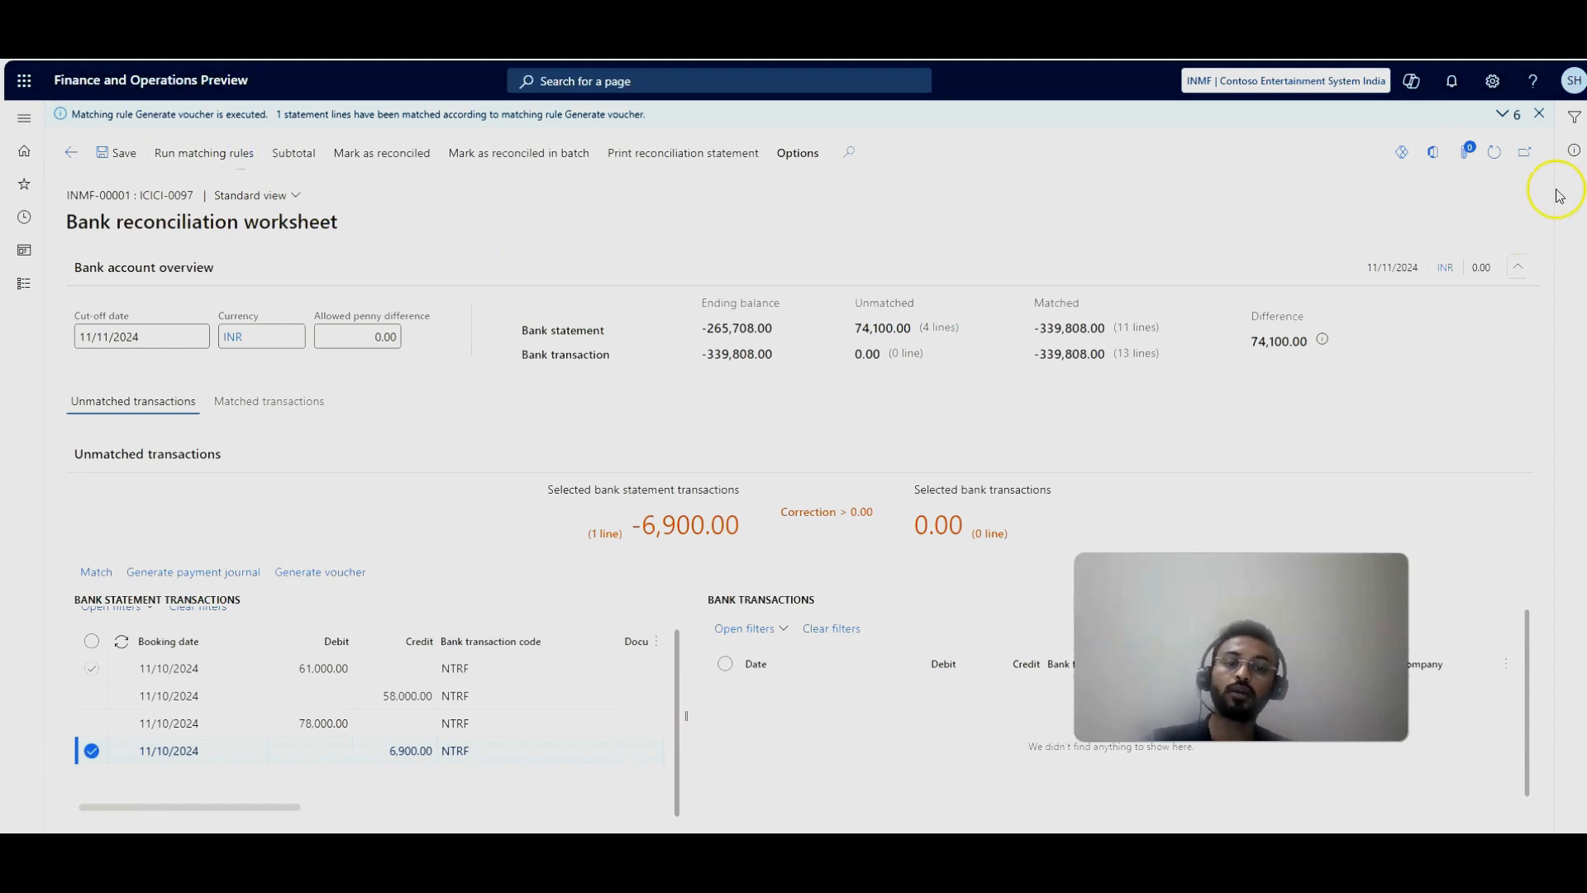
Step: Run the Vendor Payment matching rule to generate vendor payments for the unmatched bank statement lines
{"action": "left_click", "coordinate": [1208, 281]}
{"action": "scroll", "coordinate": [1218, 440], "scroll_direction": "down", "scroll_amount": 2}
{"action": "scroll", "coordinate": [1158, 465], "scroll_direction": "up", "scroll_amount": 3}
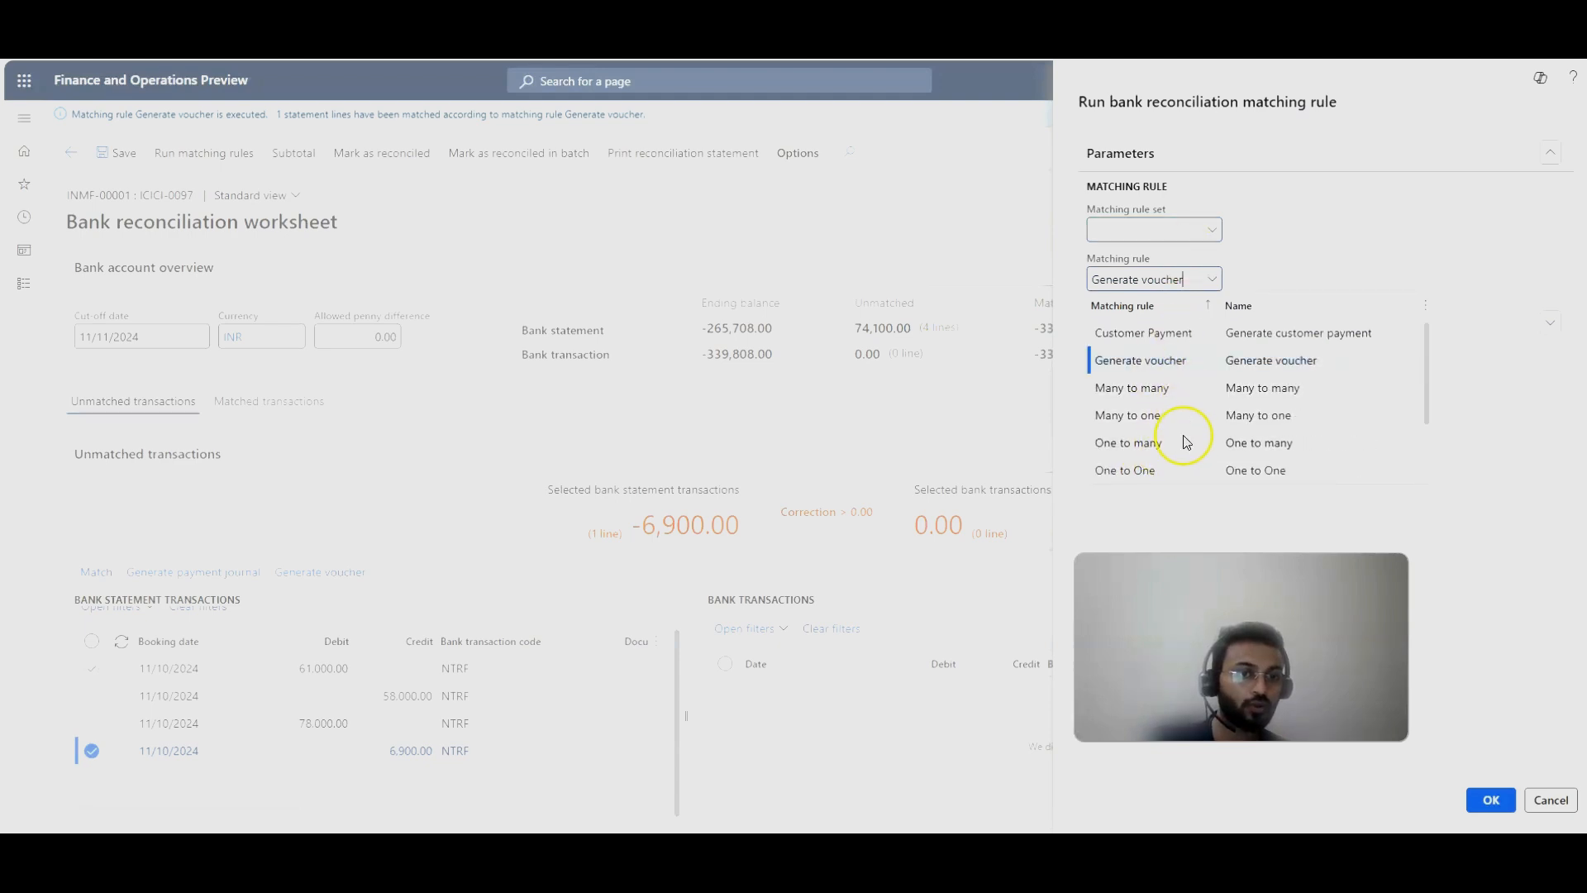
{"action": "scroll", "coordinate": [1186, 488], "scroll_direction": "down", "scroll_amount": 2}
{"action": "left_click", "coordinate": [1187, 468]}
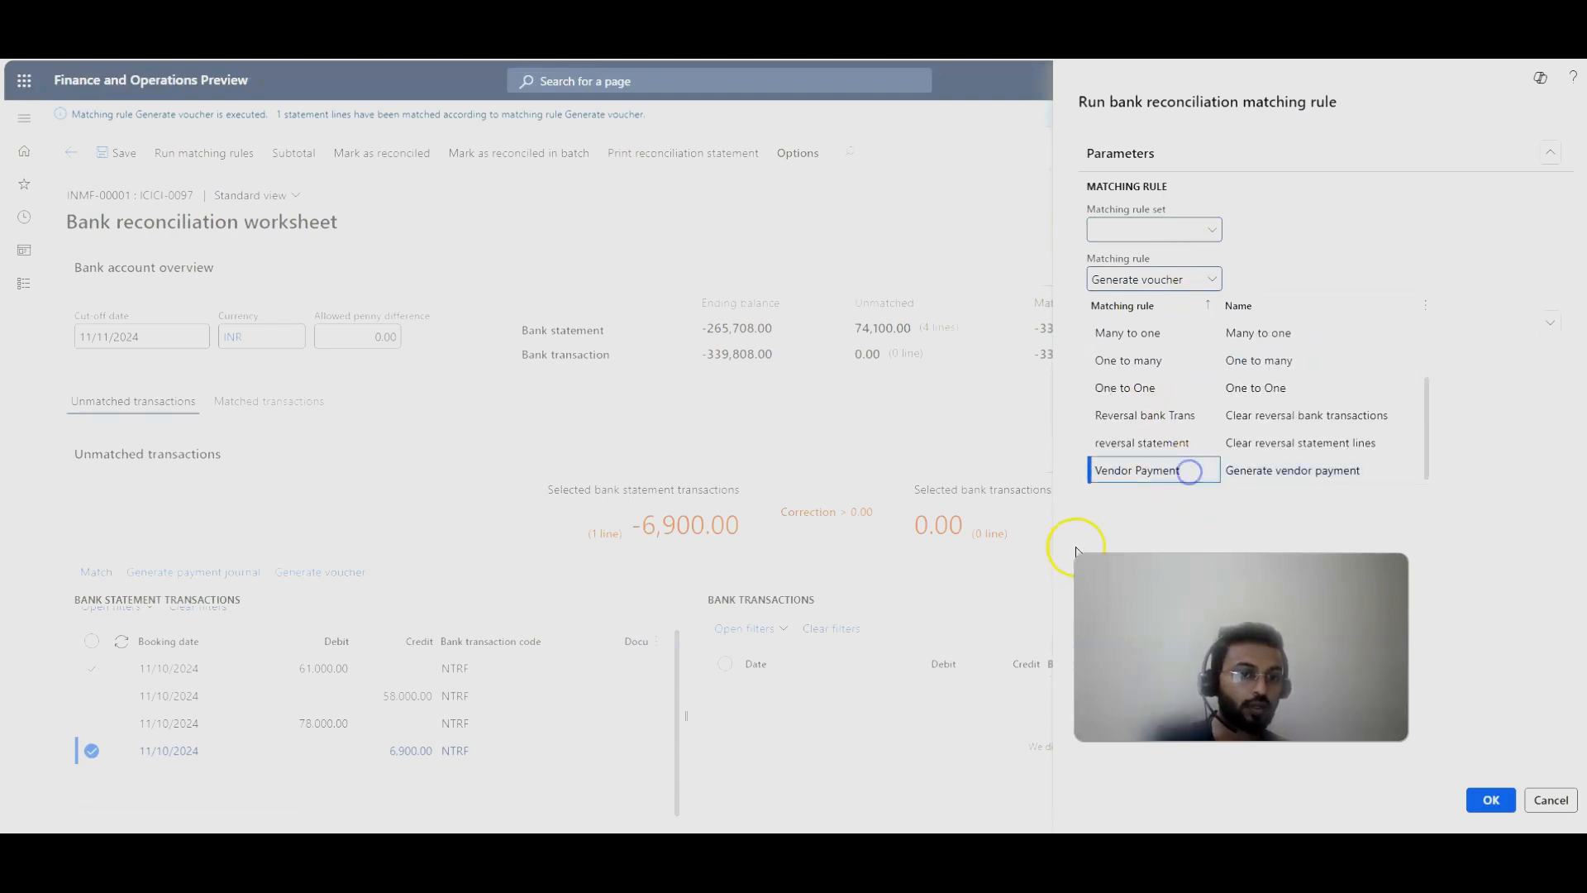
{"action": "left_click", "coordinate": [1495, 803]}
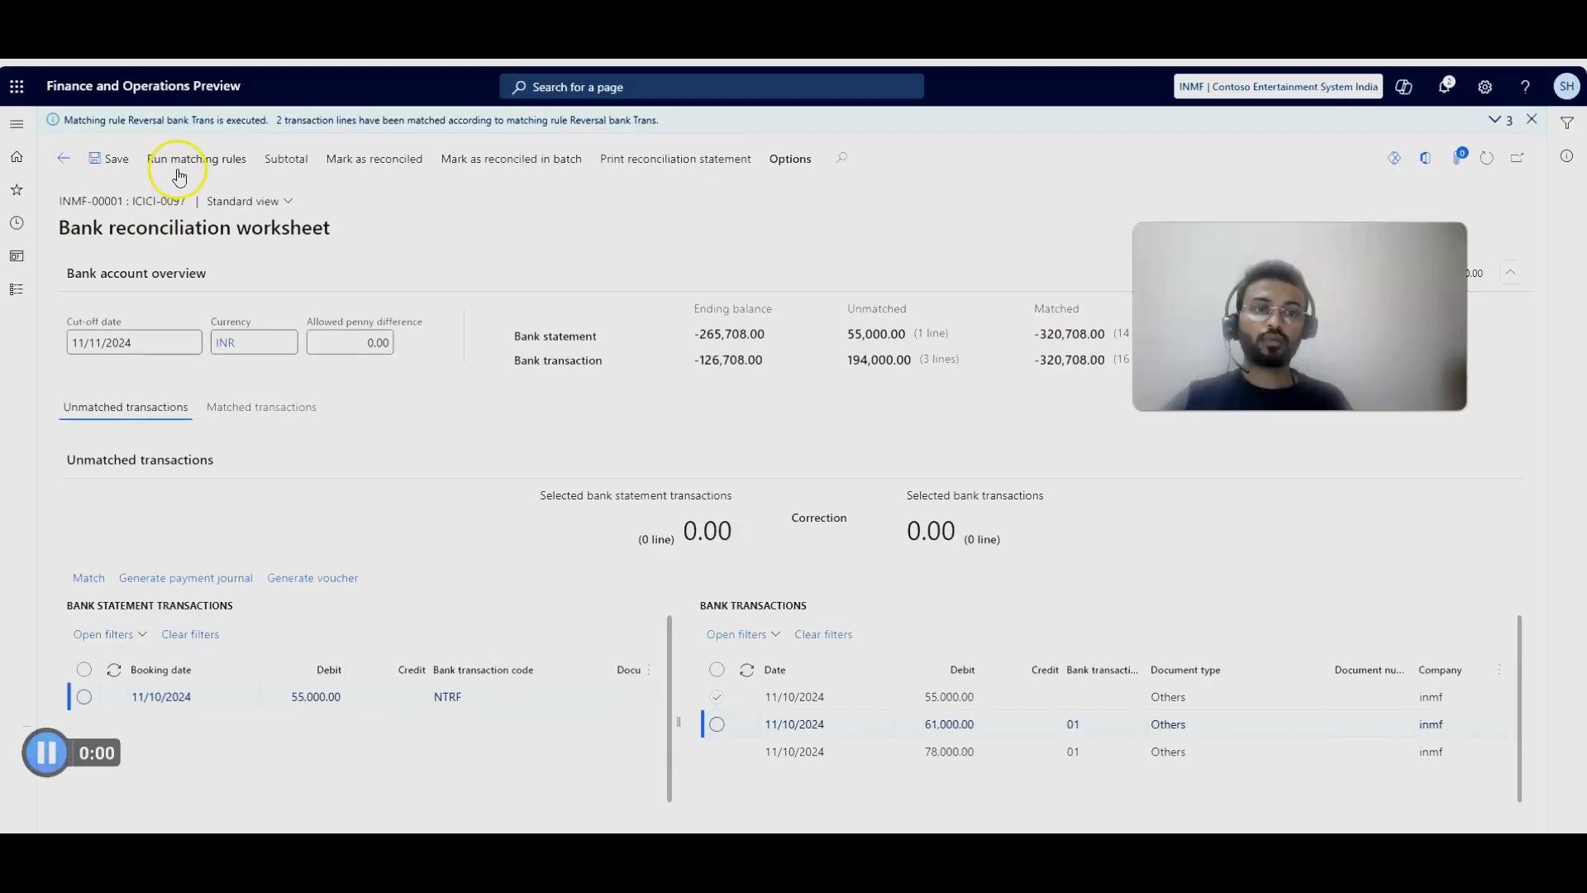
Step: Run the Customer Payment matching rule to generate a customer payment for the 55,000.00 NTRF bank statement line
{"action": "left_click", "coordinate": [179, 176]}
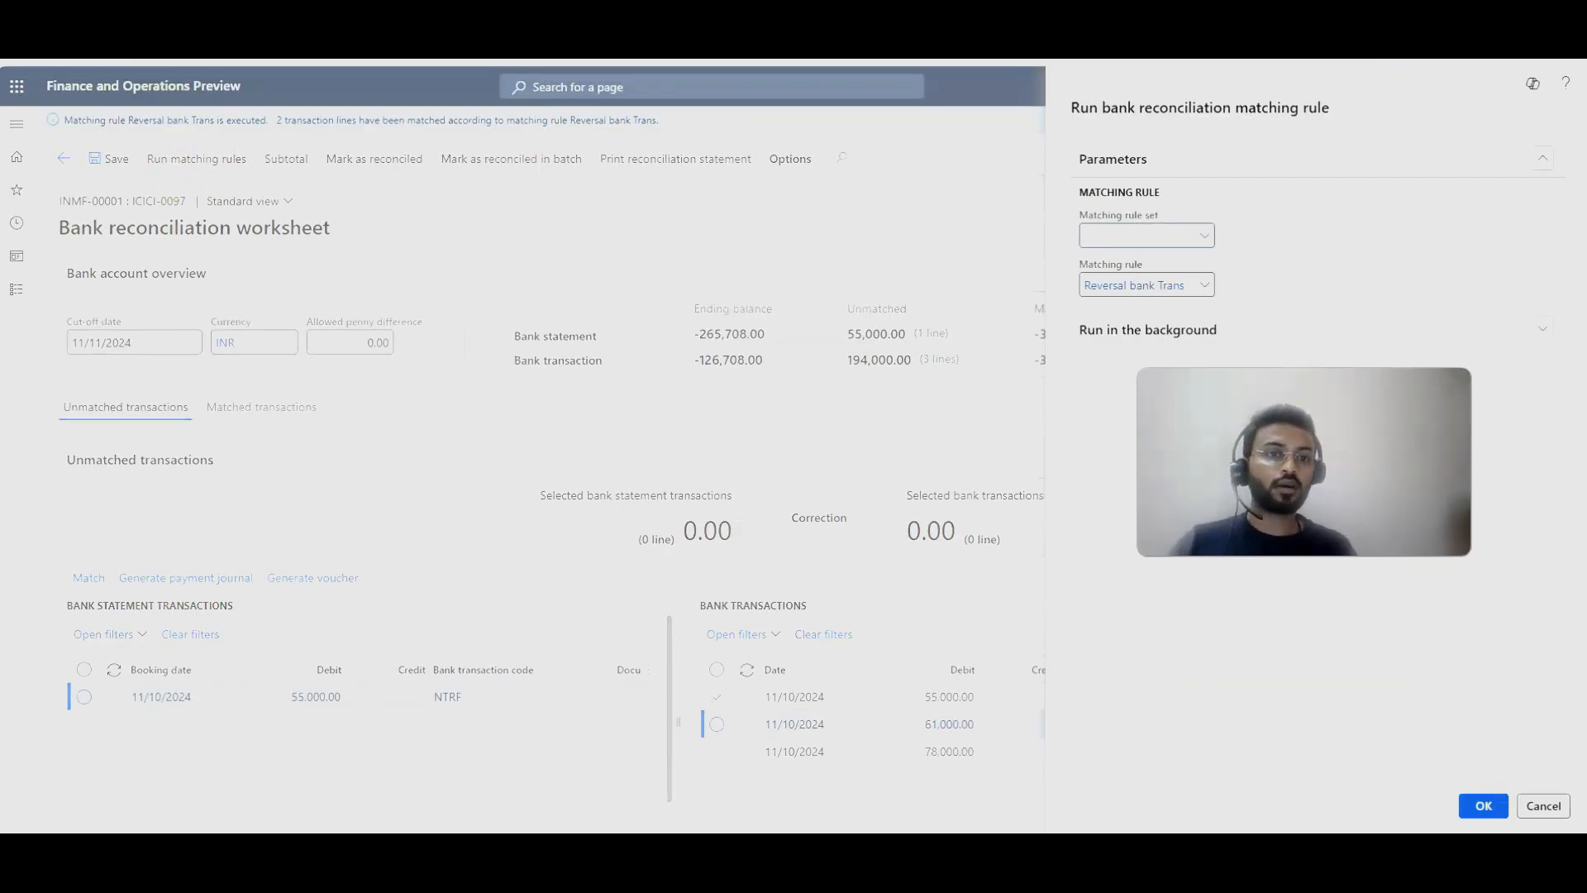
{"action": "left_click", "coordinate": [1204, 285]}
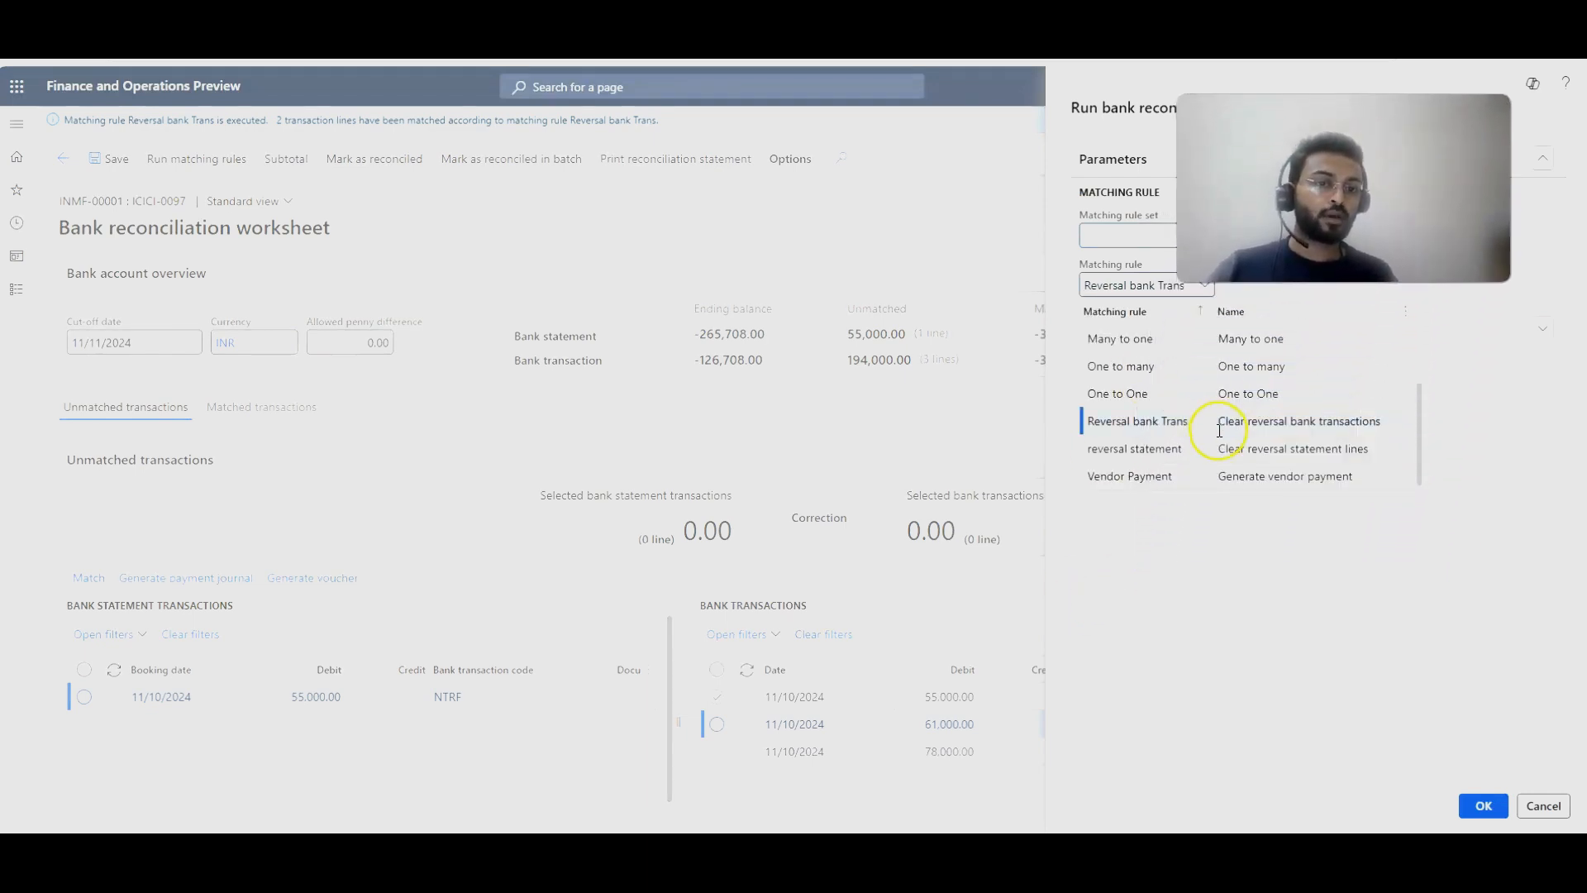
{"action": "scroll", "coordinate": [1112, 422], "scroll_direction": "up", "scroll_amount": 1}
{"action": "left_click", "coordinate": [1163, 342]}
{"action": "left_click", "coordinate": [1483, 806]}
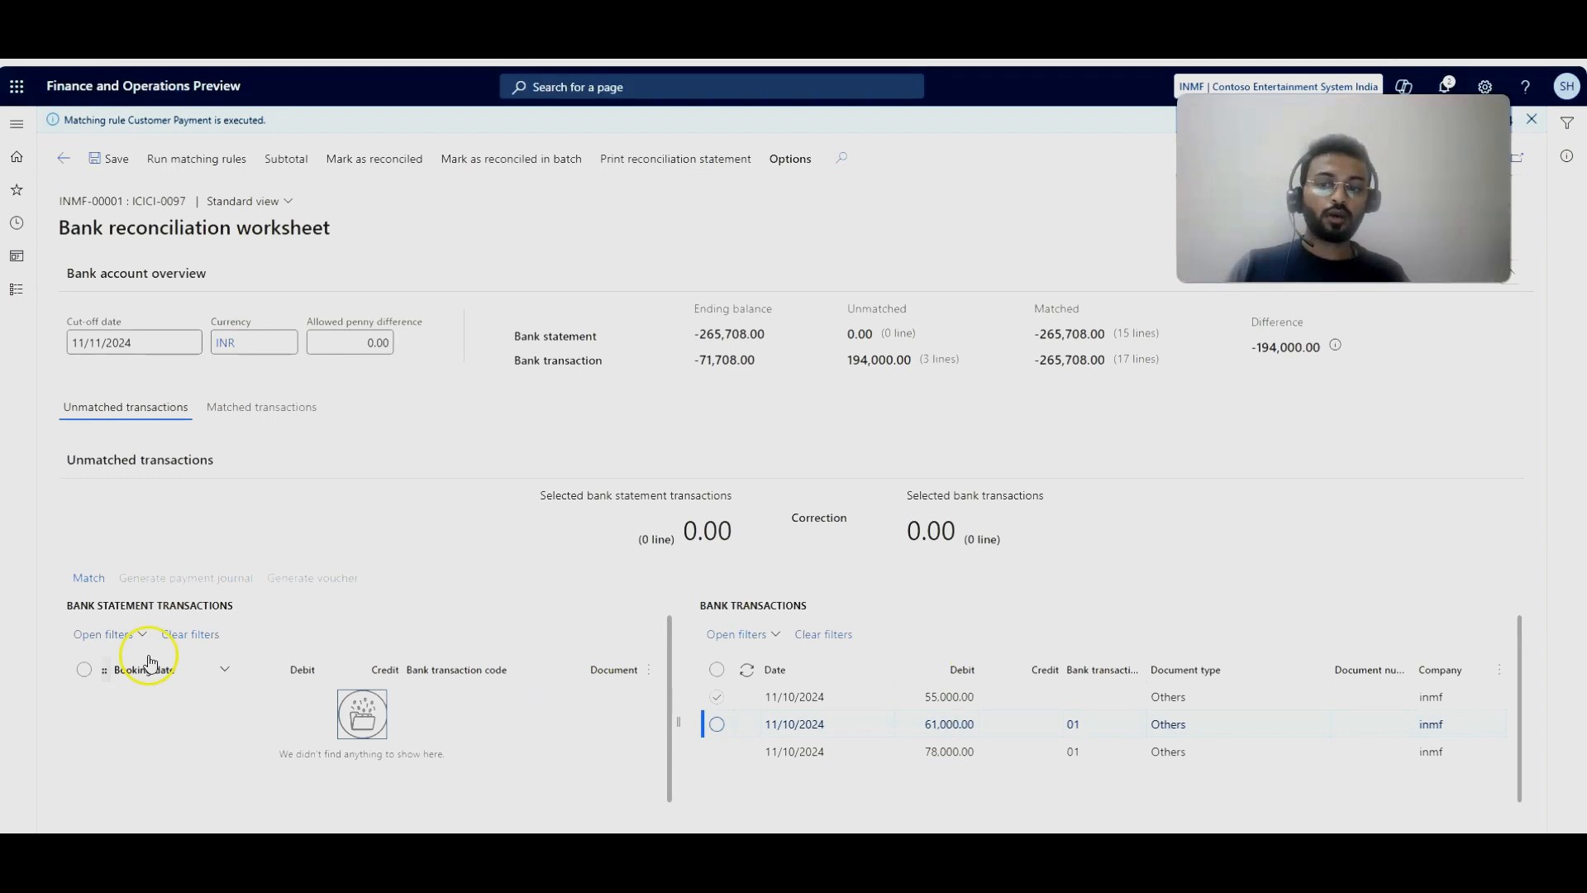
Step: Check the matched transactions and return to the unmatched transactions of the worksheet
{"action": "left_click", "coordinate": [282, 409]}
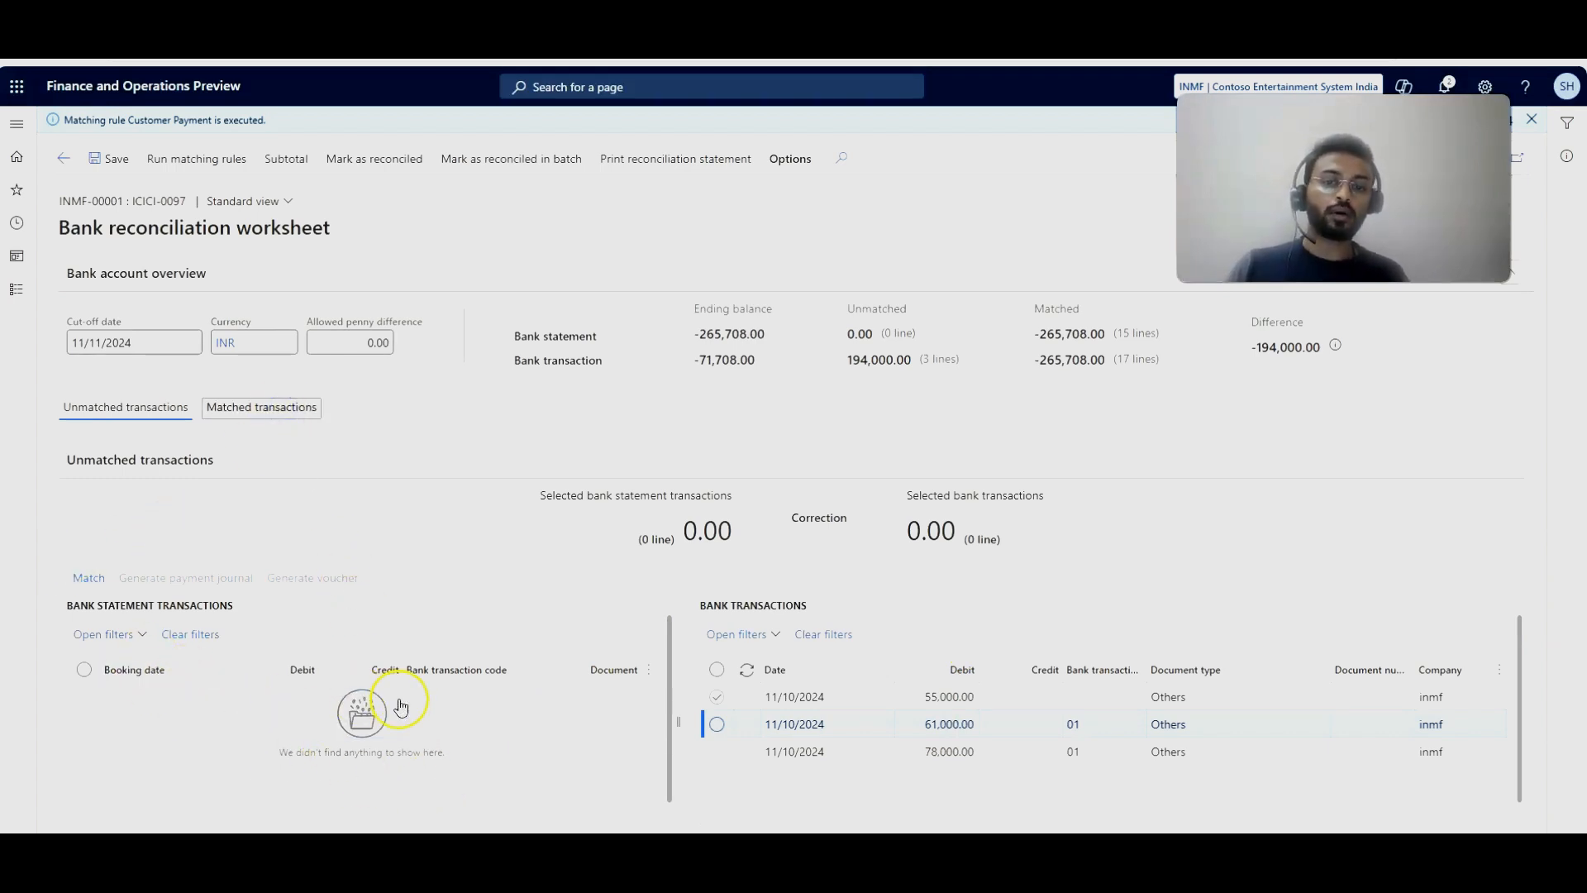
{"action": "left_click", "coordinate": [260, 409]}
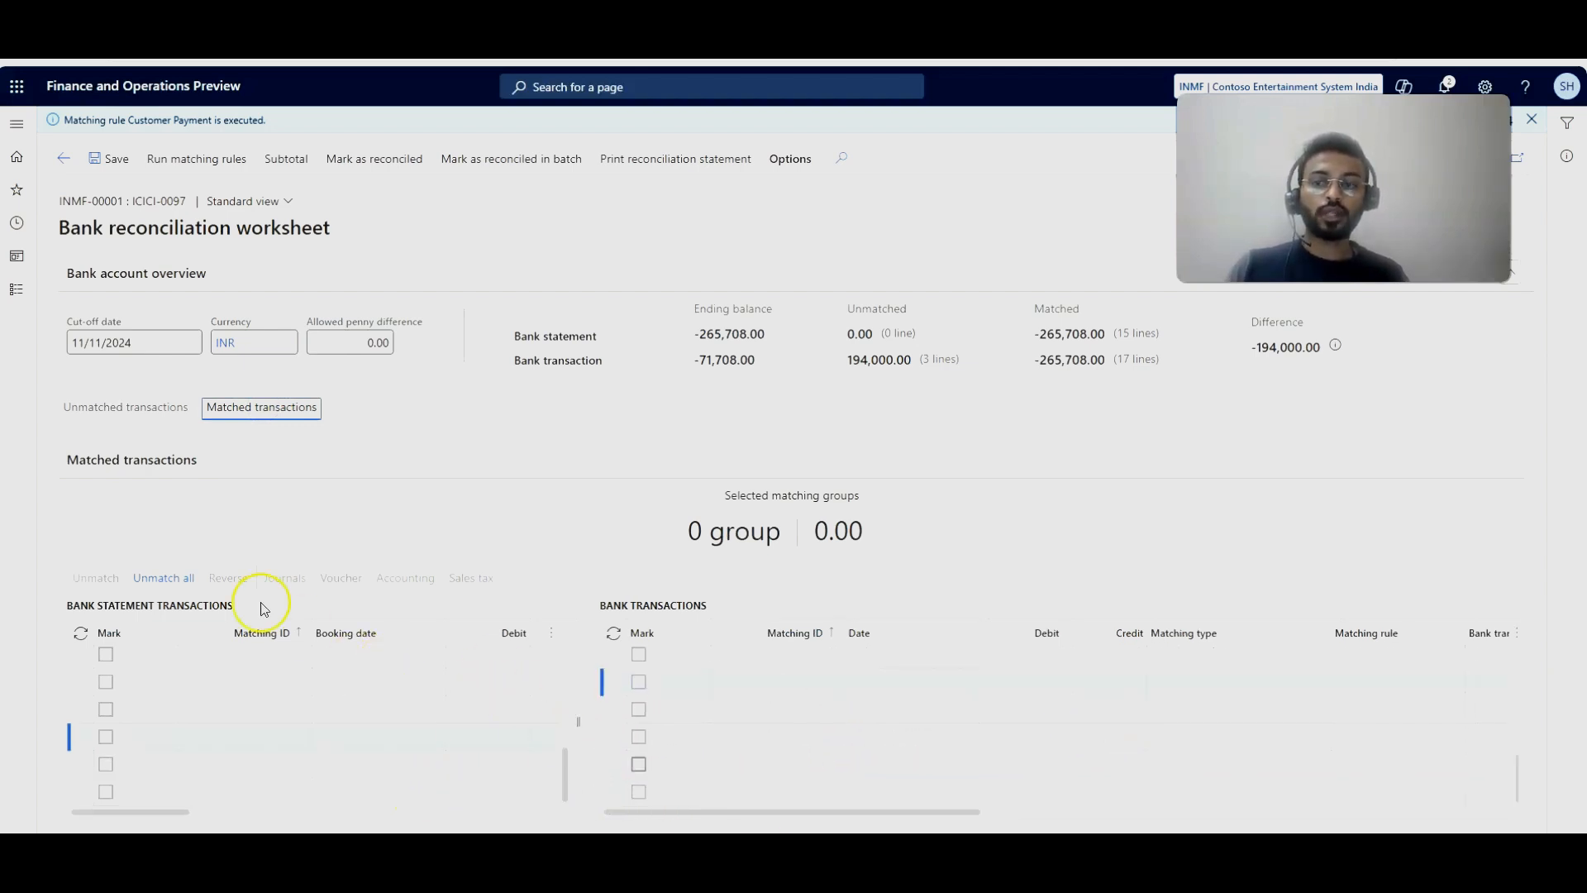
{"action": "left_click", "coordinate": [93, 405]}
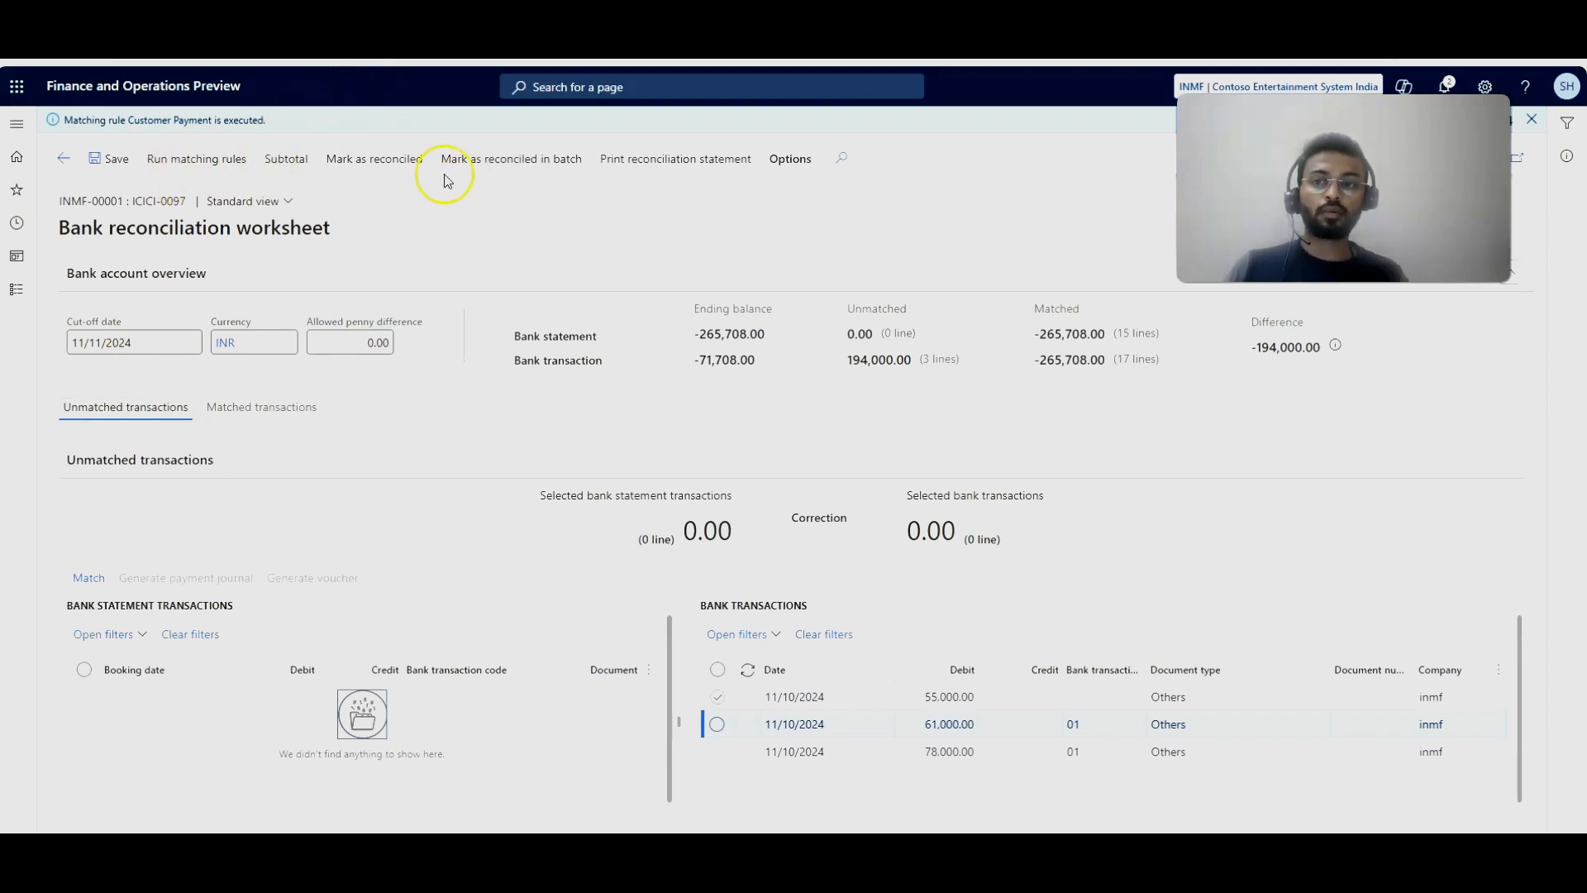
Step: Mark the bank reconciliation worksheet as reconciled and agree to proceed with the reconciliation now
{"action": "left_click", "coordinate": [408, 165]}
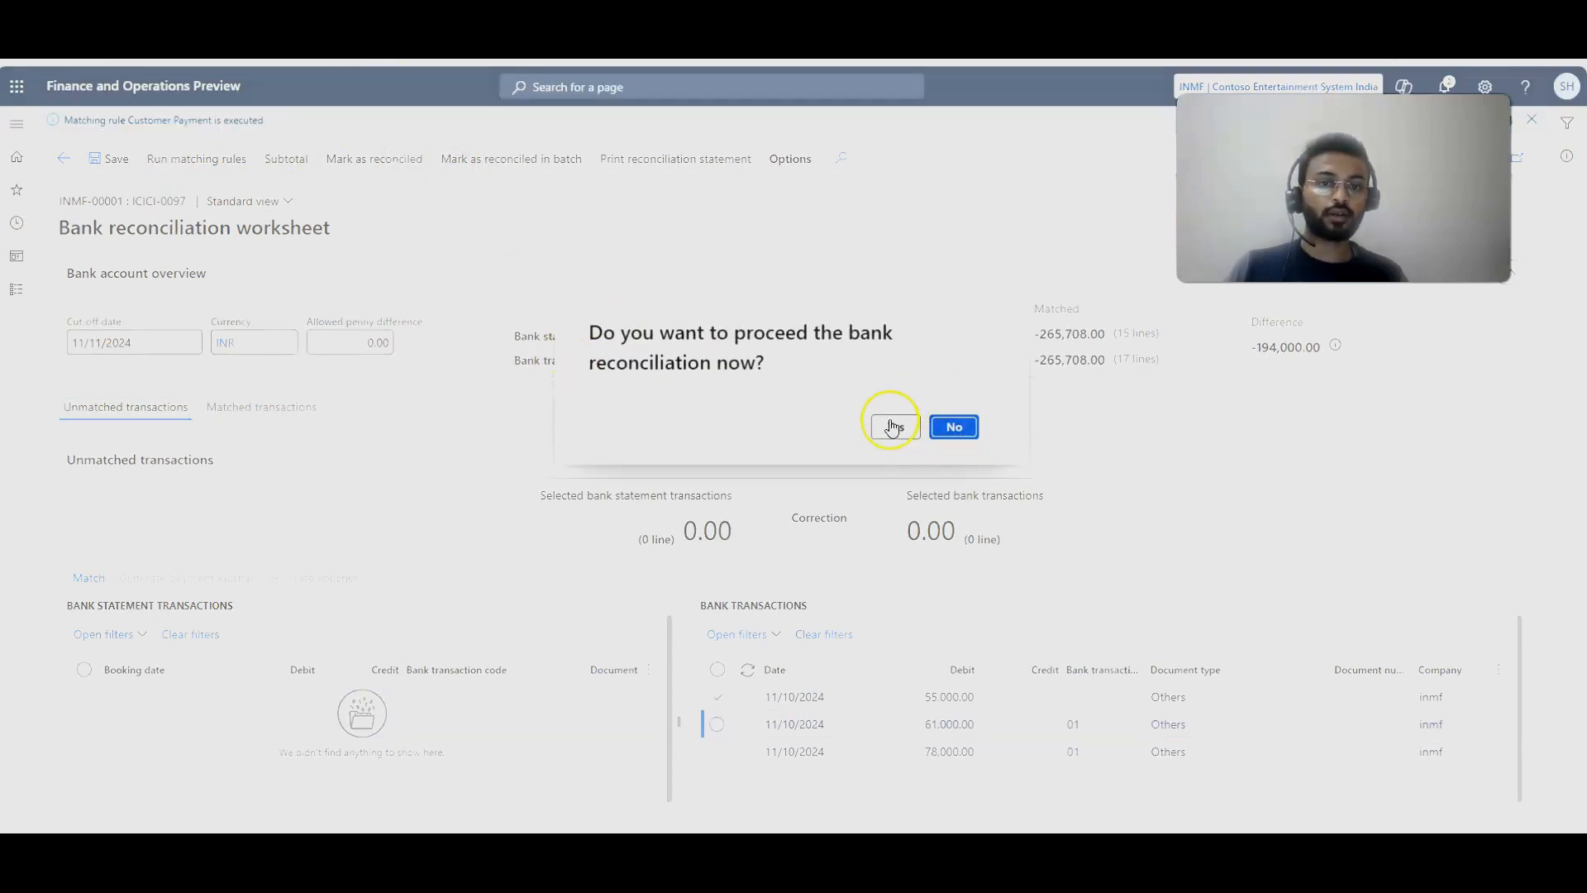
{"action": "left_click", "coordinate": [892, 428]}
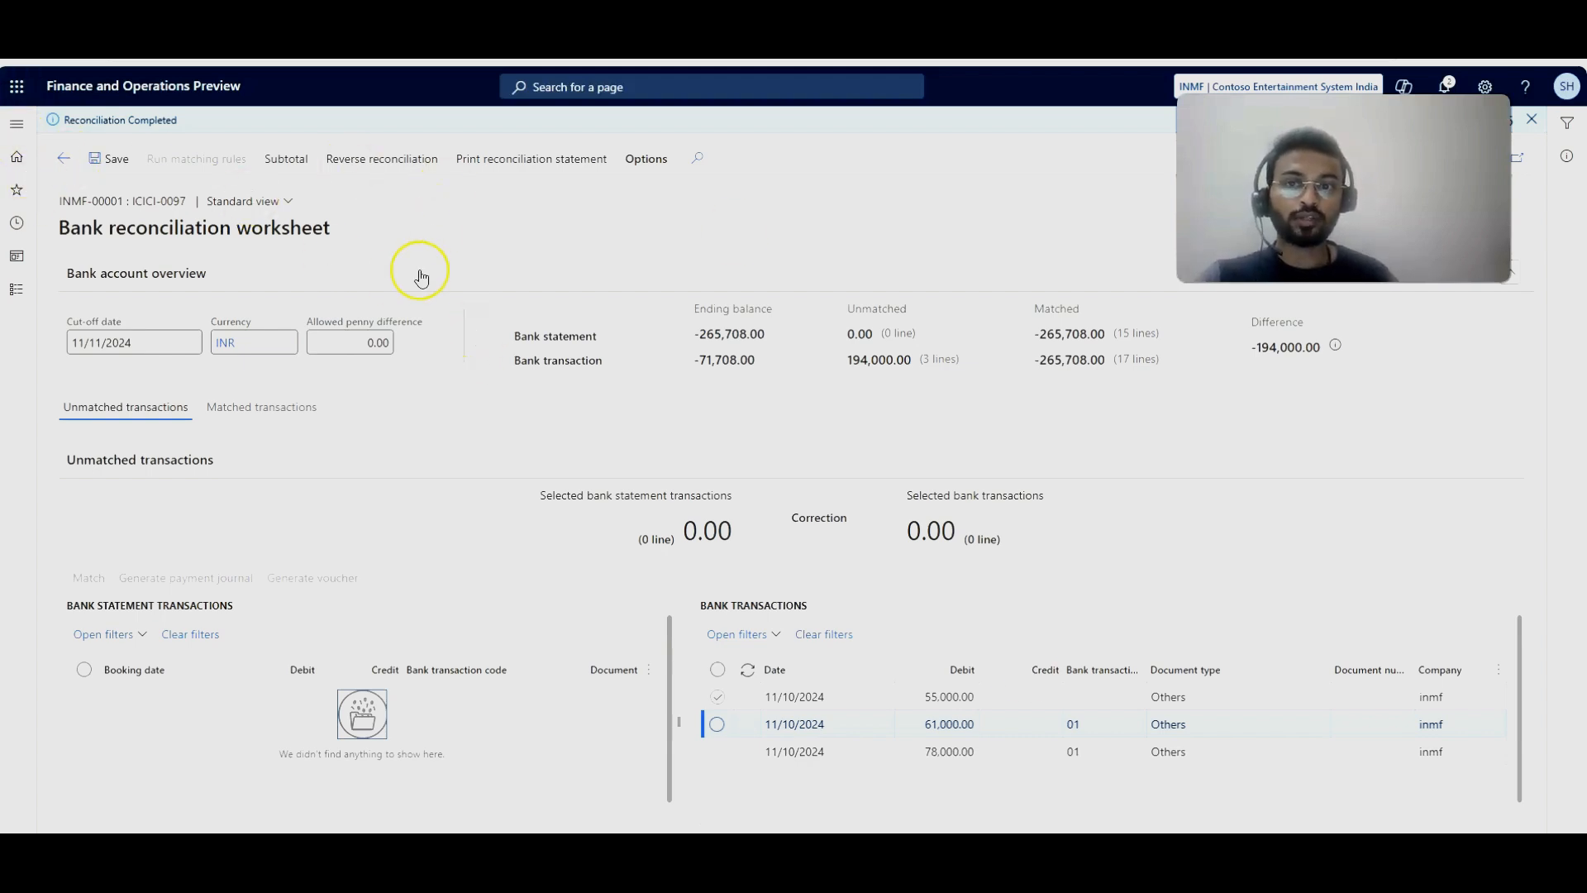
{"action": "scroll", "coordinate": [806, 769], "scroll_direction": "down", "scroll_amount": 1}
{"action": "scroll", "coordinate": [773, 711], "scroll_direction": "up", "scroll_amount": 1}
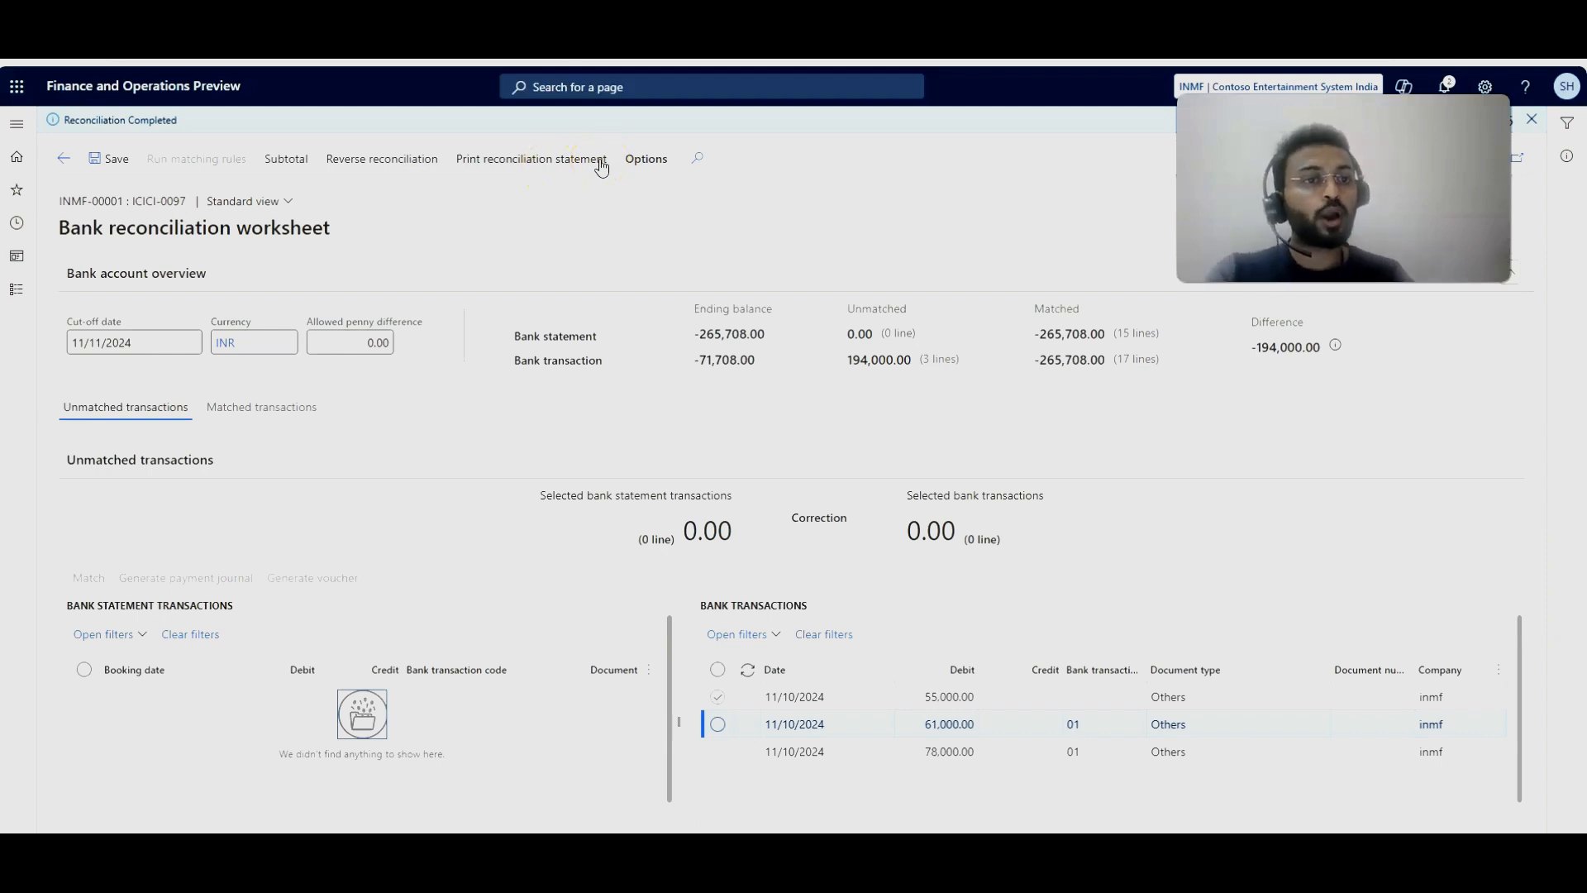
Step: Print the reconciliation statement without limiting it to unreconciled details, and open the generated workbook in Excel
{"action": "left_click", "coordinate": [546, 165]}
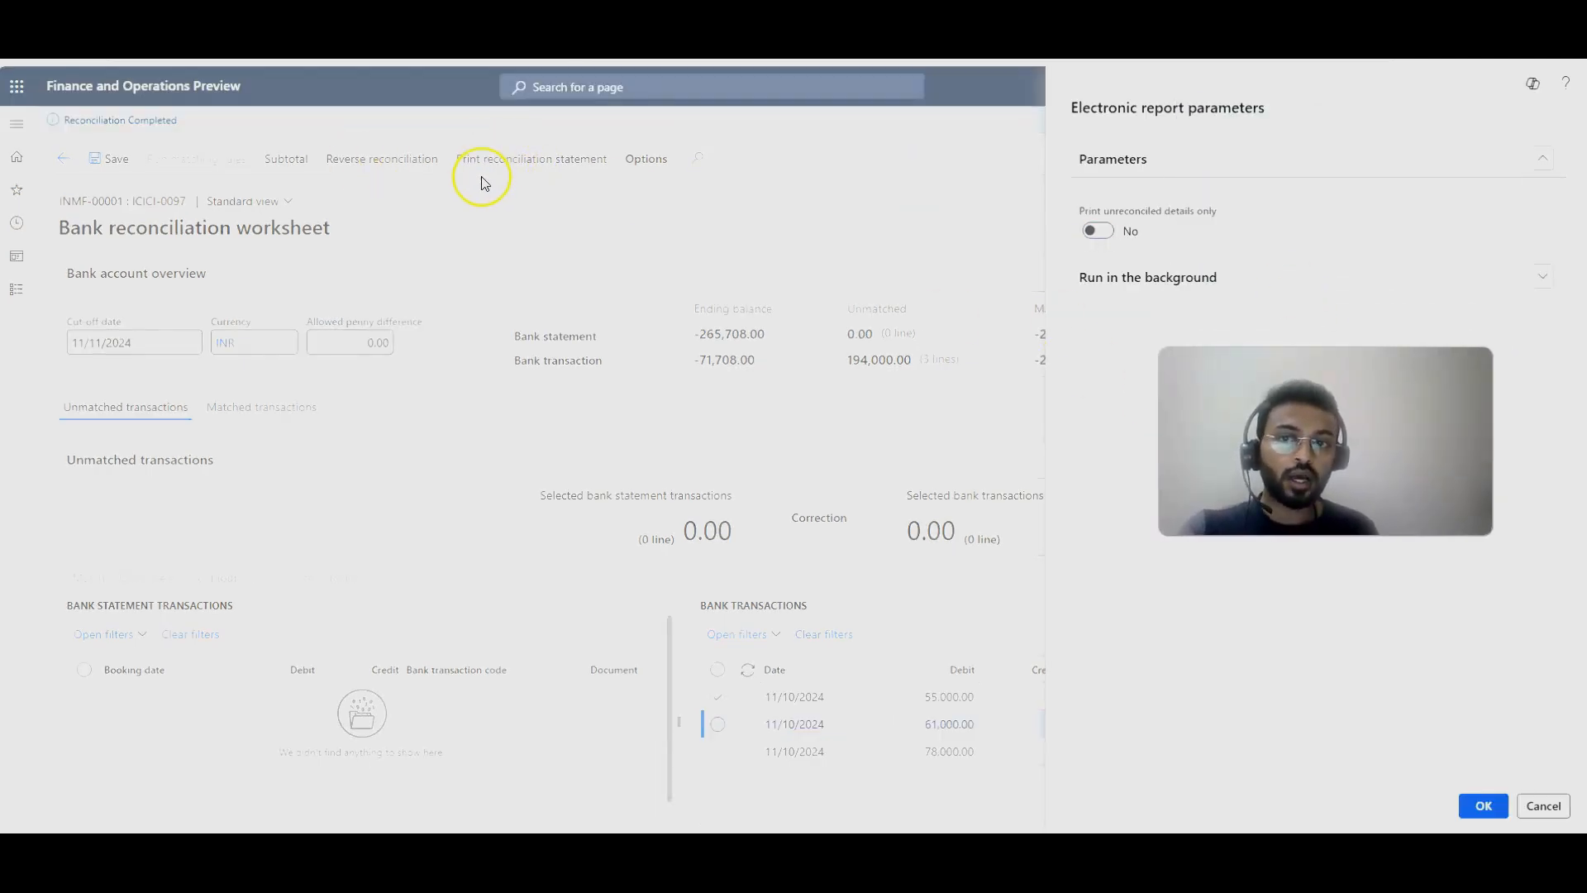
{"action": "left_click", "coordinate": [1165, 281]}
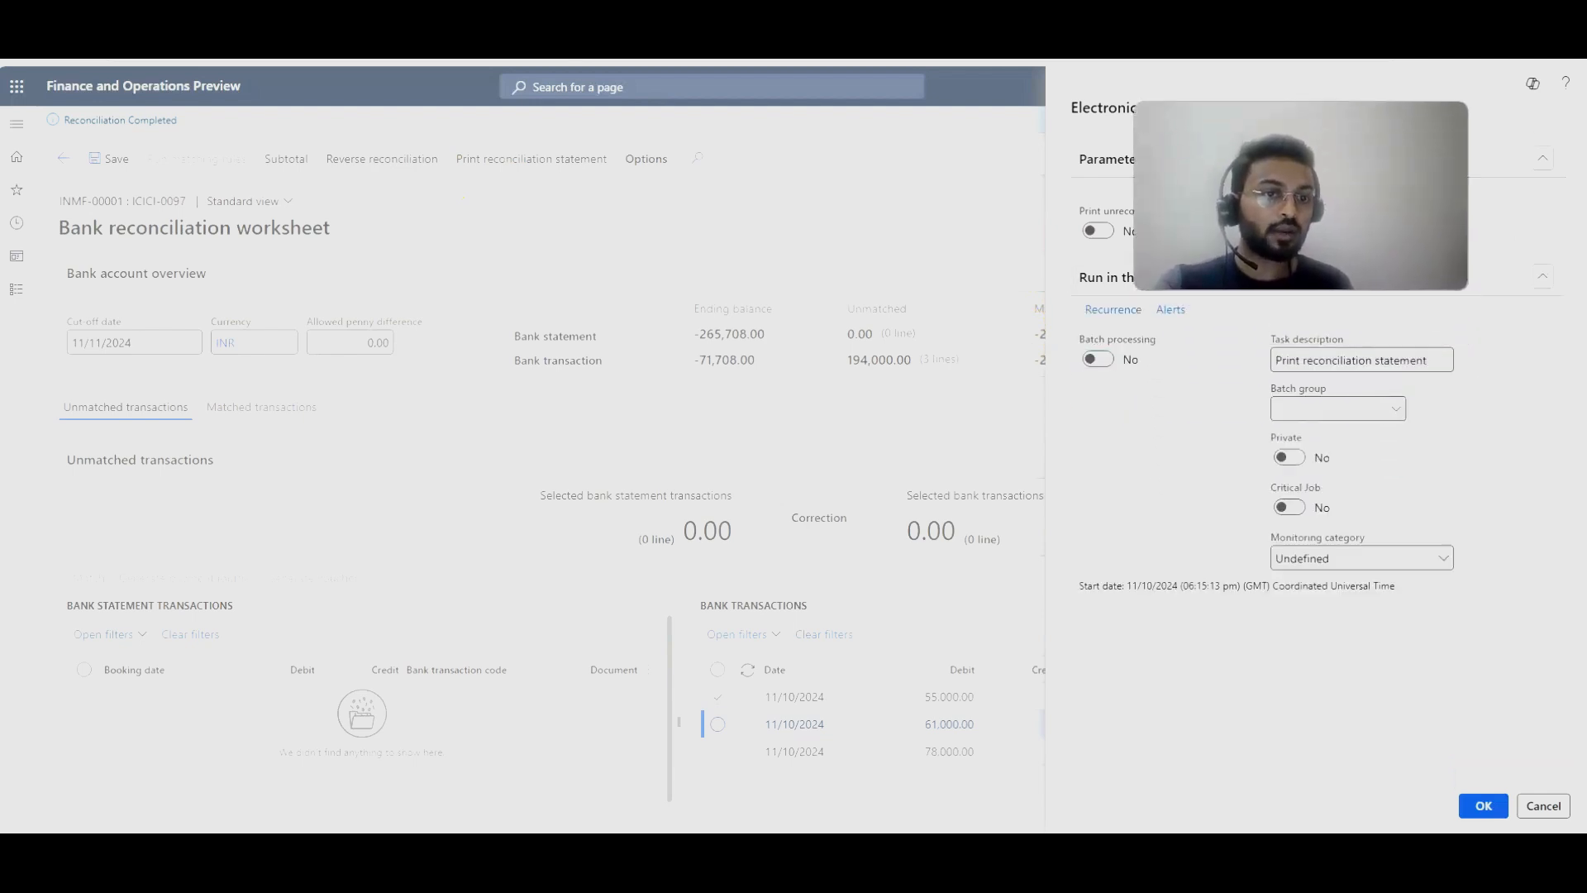
{"action": "left_click", "coordinate": [1496, 809]}
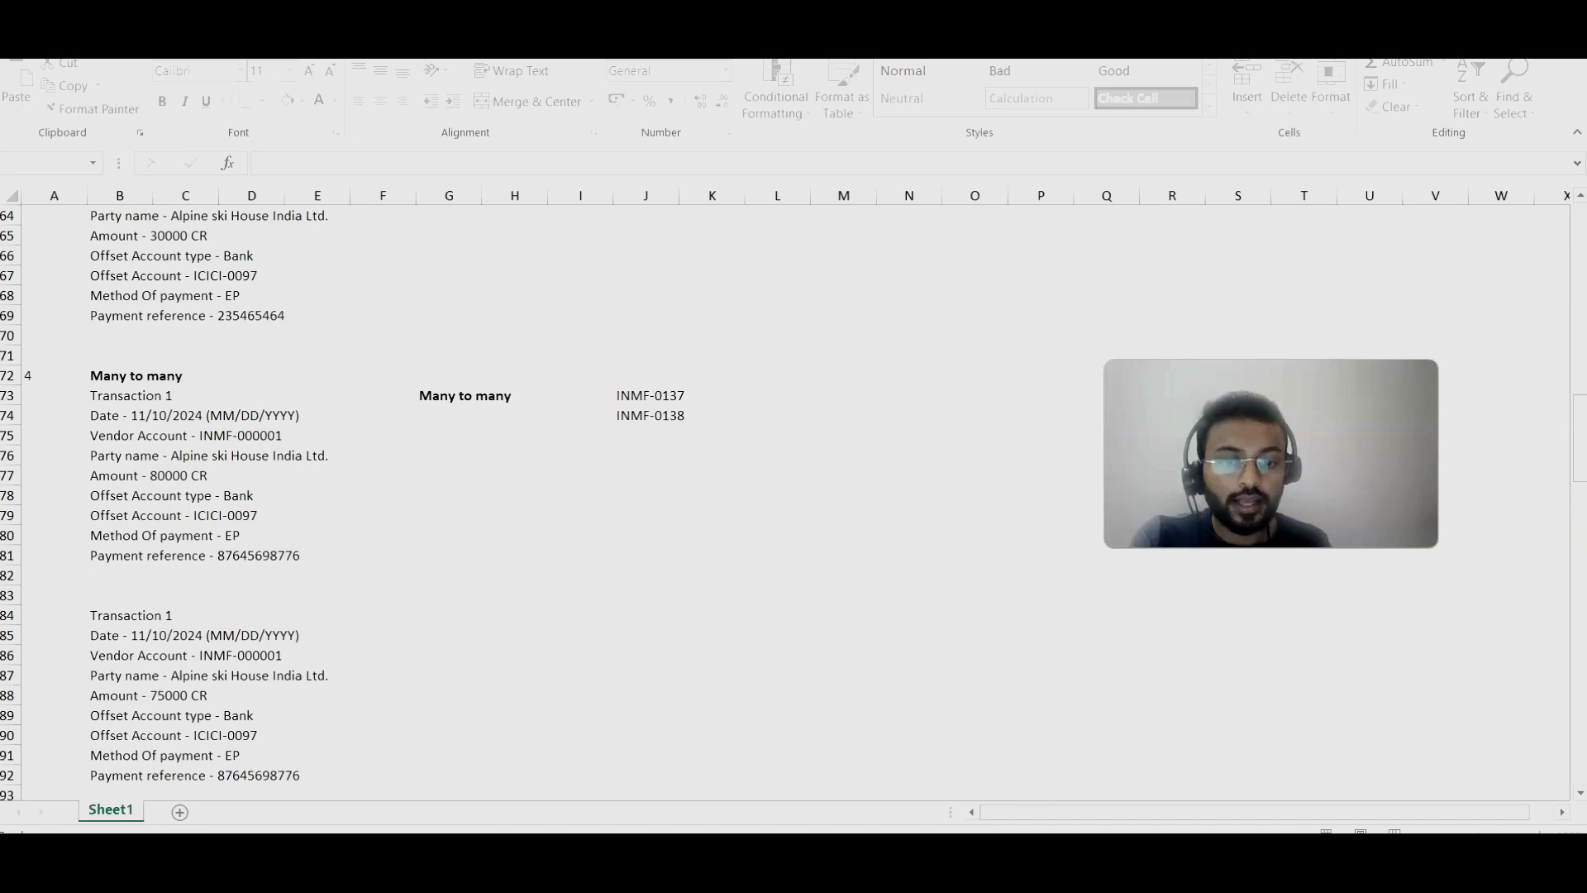
{"action": "left_click", "coordinate": [840, 795]}
{"action": "left_click", "coordinate": [643, 450]}
{"action": "left_click", "coordinate": [815, 76]}
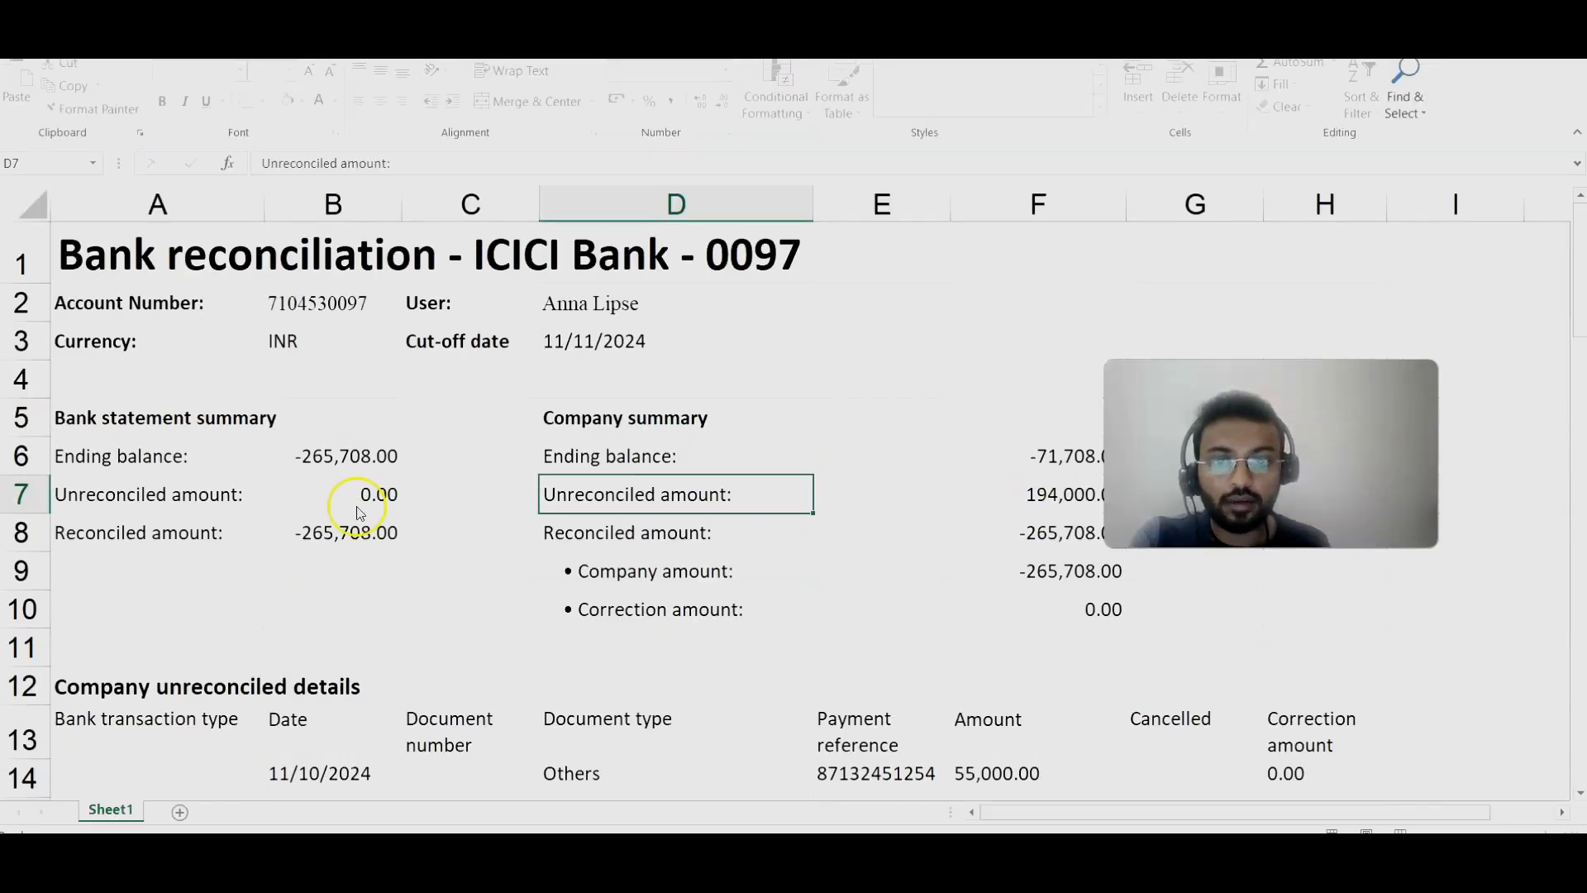
Step: Compare the ending, unreconciled and reconciled amounts in the report's Bank statement summary and Company summary
{"action": "left_click", "coordinate": [326, 453]}
{"action": "left_click", "coordinate": [379, 537]}
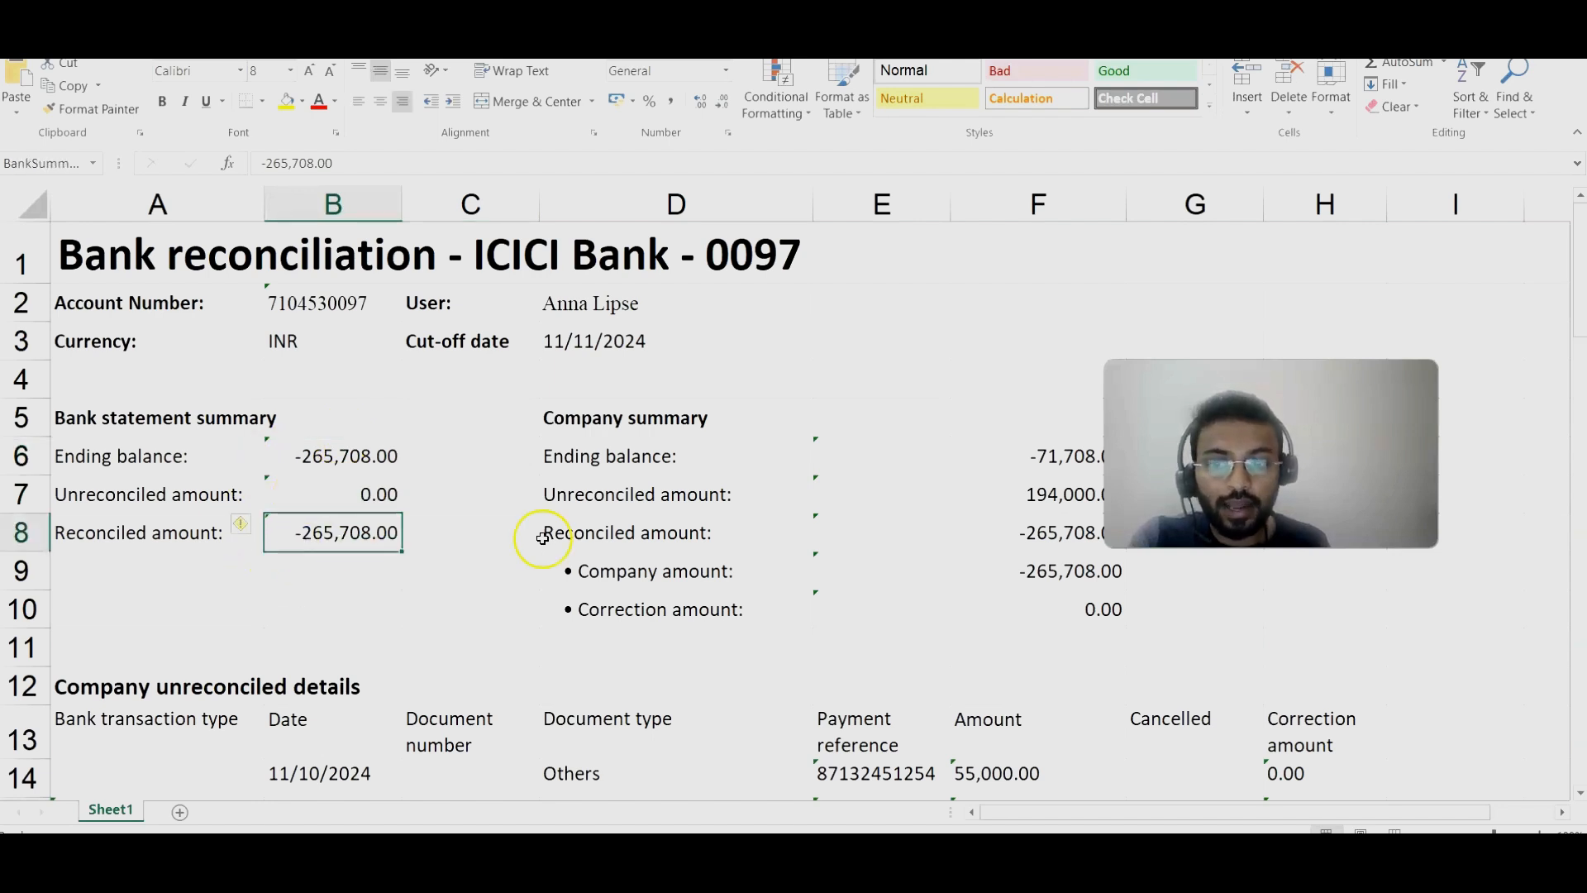
{"action": "left_click_drag", "start_coordinate": [939, 463], "coordinate": [648, 609]}
{"action": "left_click", "coordinate": [591, 571]}
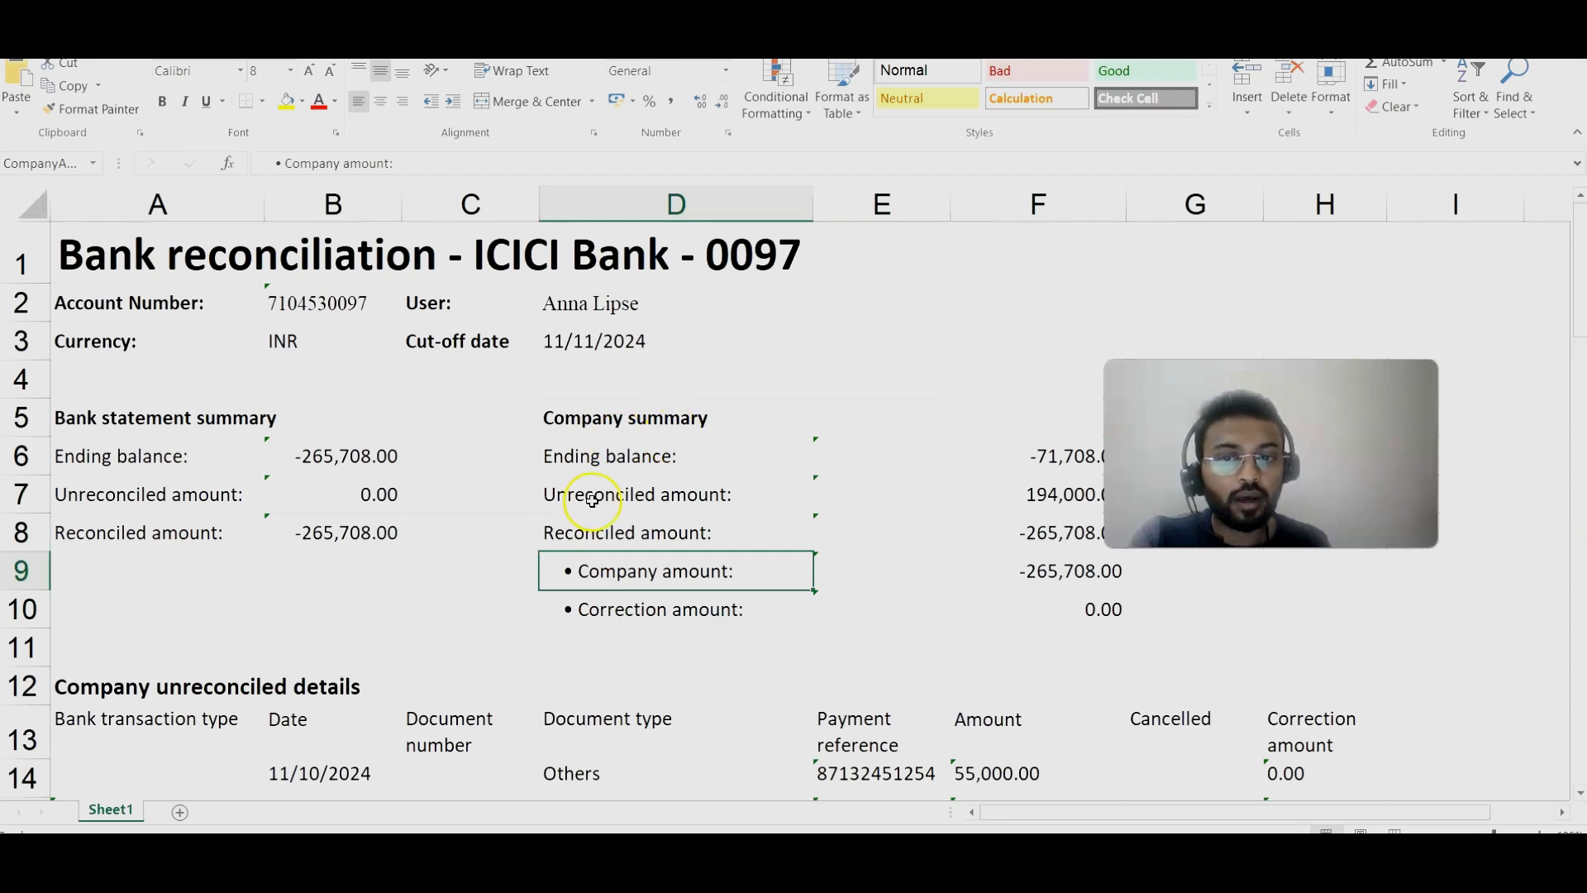
{"action": "scroll", "coordinate": [585, 504], "scroll_direction": "down", "scroll_amount": 1}
{"action": "scroll", "coordinate": [636, 537], "scroll_direction": "down", "scroll_amount": 1}
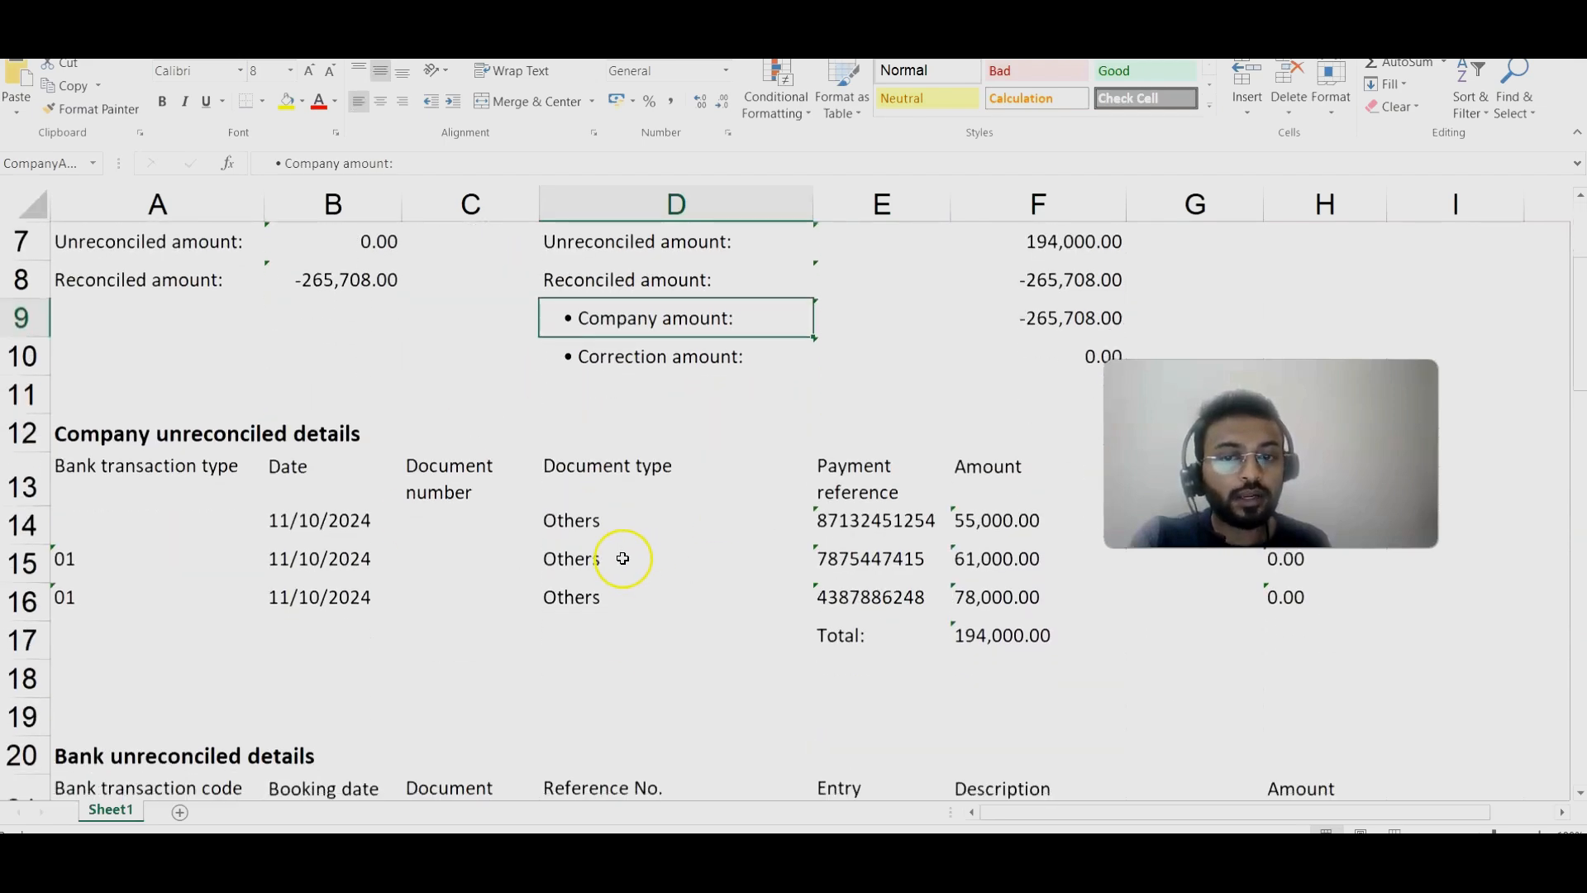
{"action": "scroll", "coordinate": [626, 460], "scroll_direction": "up", "scroll_amount": 2}
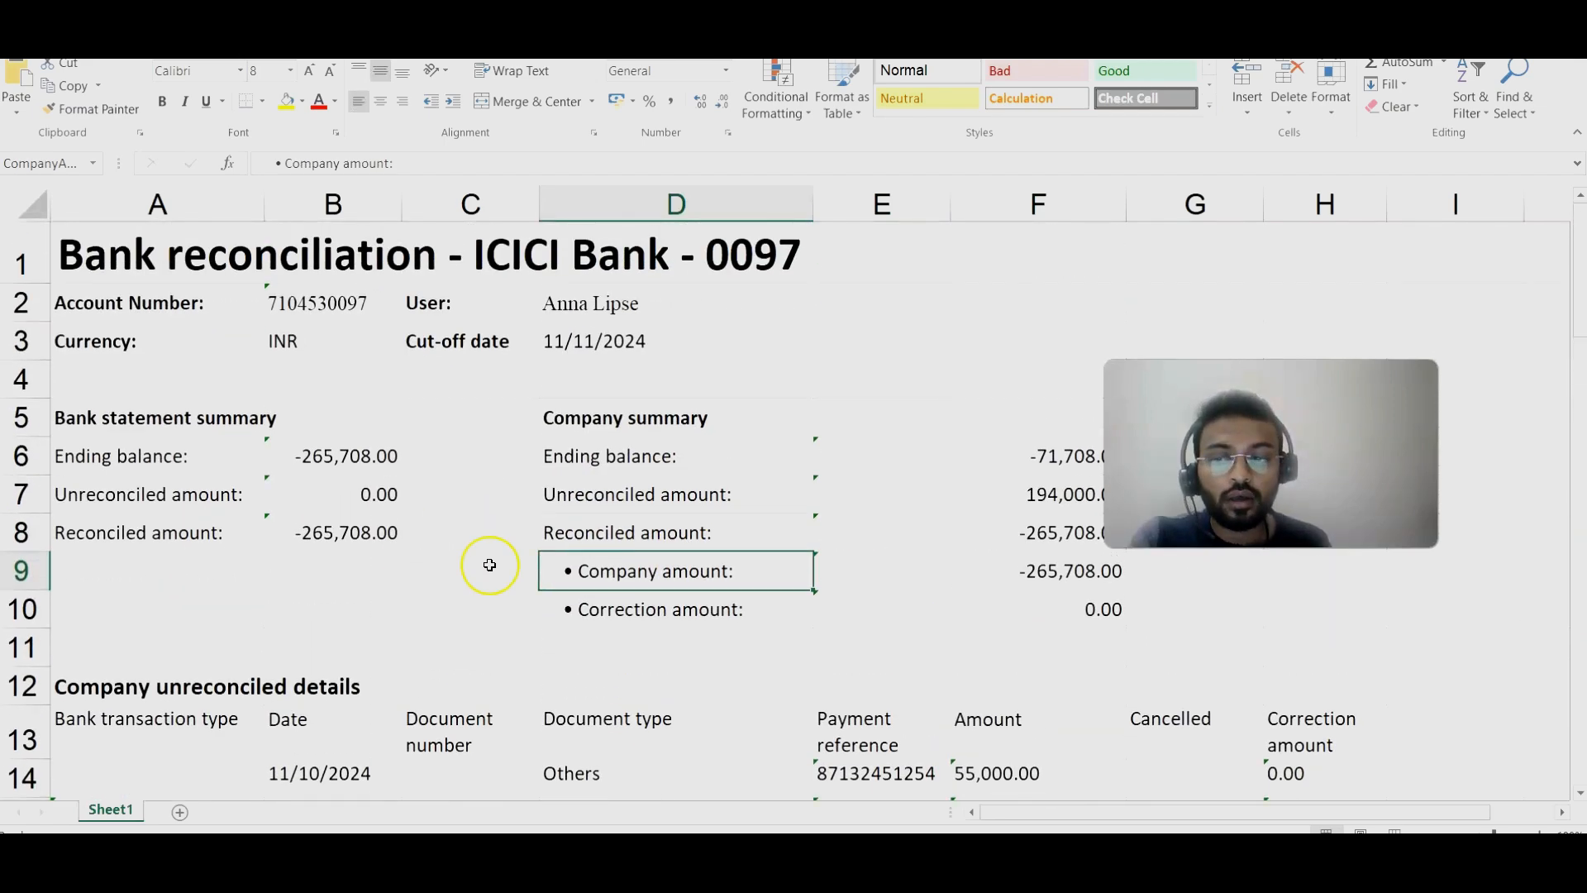
Step: Examine the report's detail sections: Company unreconciled details, Bank unreconciled details and Company reconciled details
{"action": "scroll", "coordinate": [496, 563], "scroll_direction": "down", "scroll_amount": 2}
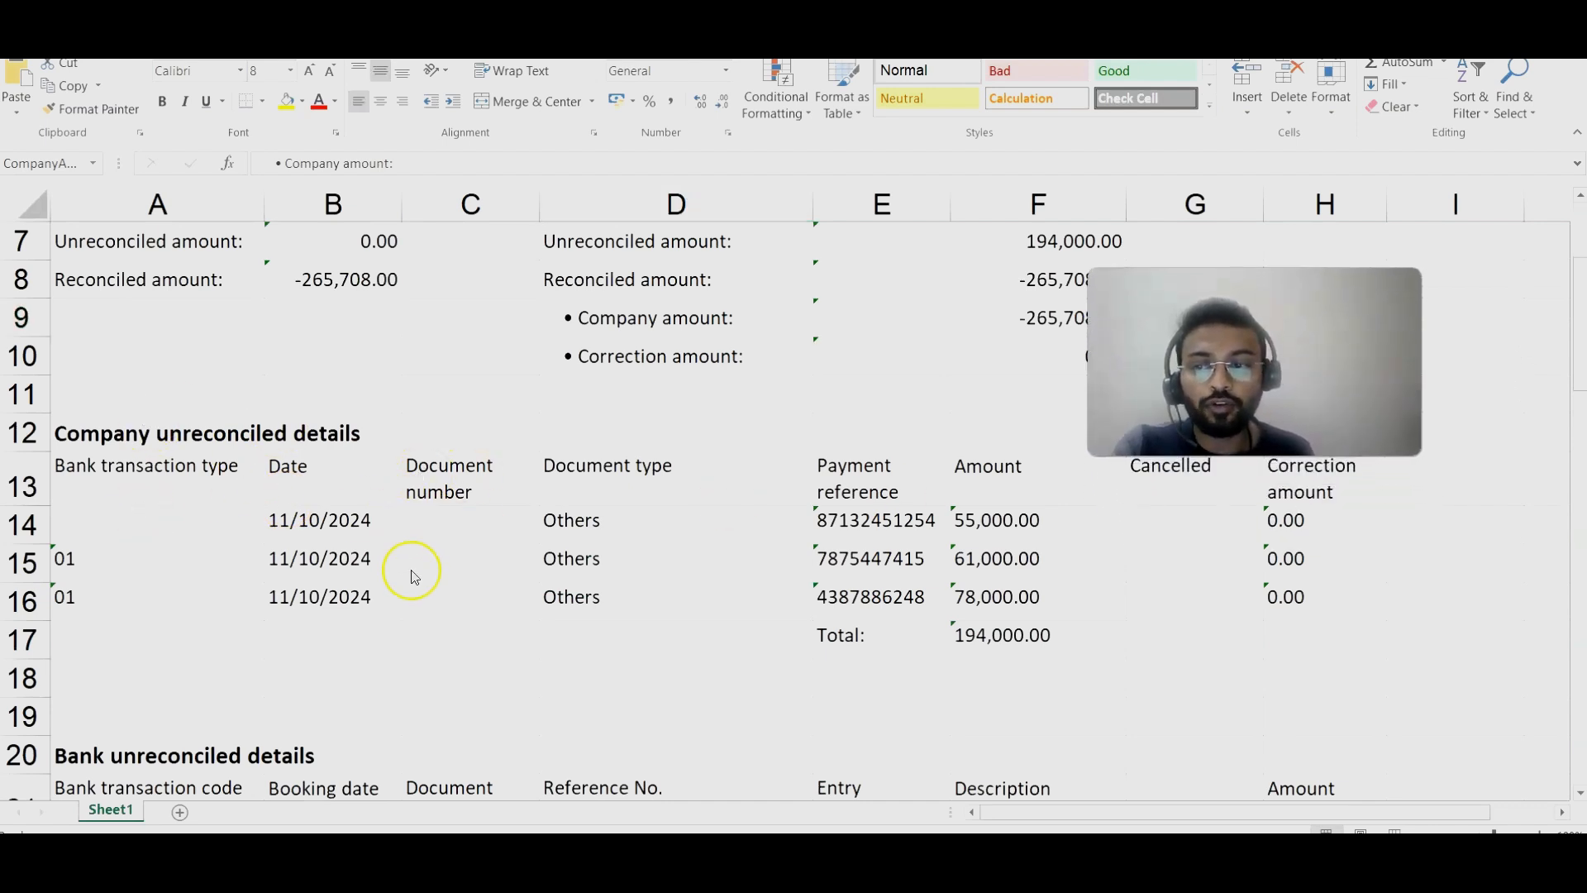
{"action": "scroll", "coordinate": [727, 530], "scroll_direction": "down", "scroll_amount": 3}
{"action": "scroll", "coordinate": [755, 541], "scroll_direction": "down", "scroll_amount": 20}
{"action": "scroll", "coordinate": [732, 616], "scroll_direction": "up", "scroll_amount": 12}
{"action": "scroll", "coordinate": [743, 606], "scroll_direction": "up", "scroll_amount": 13}
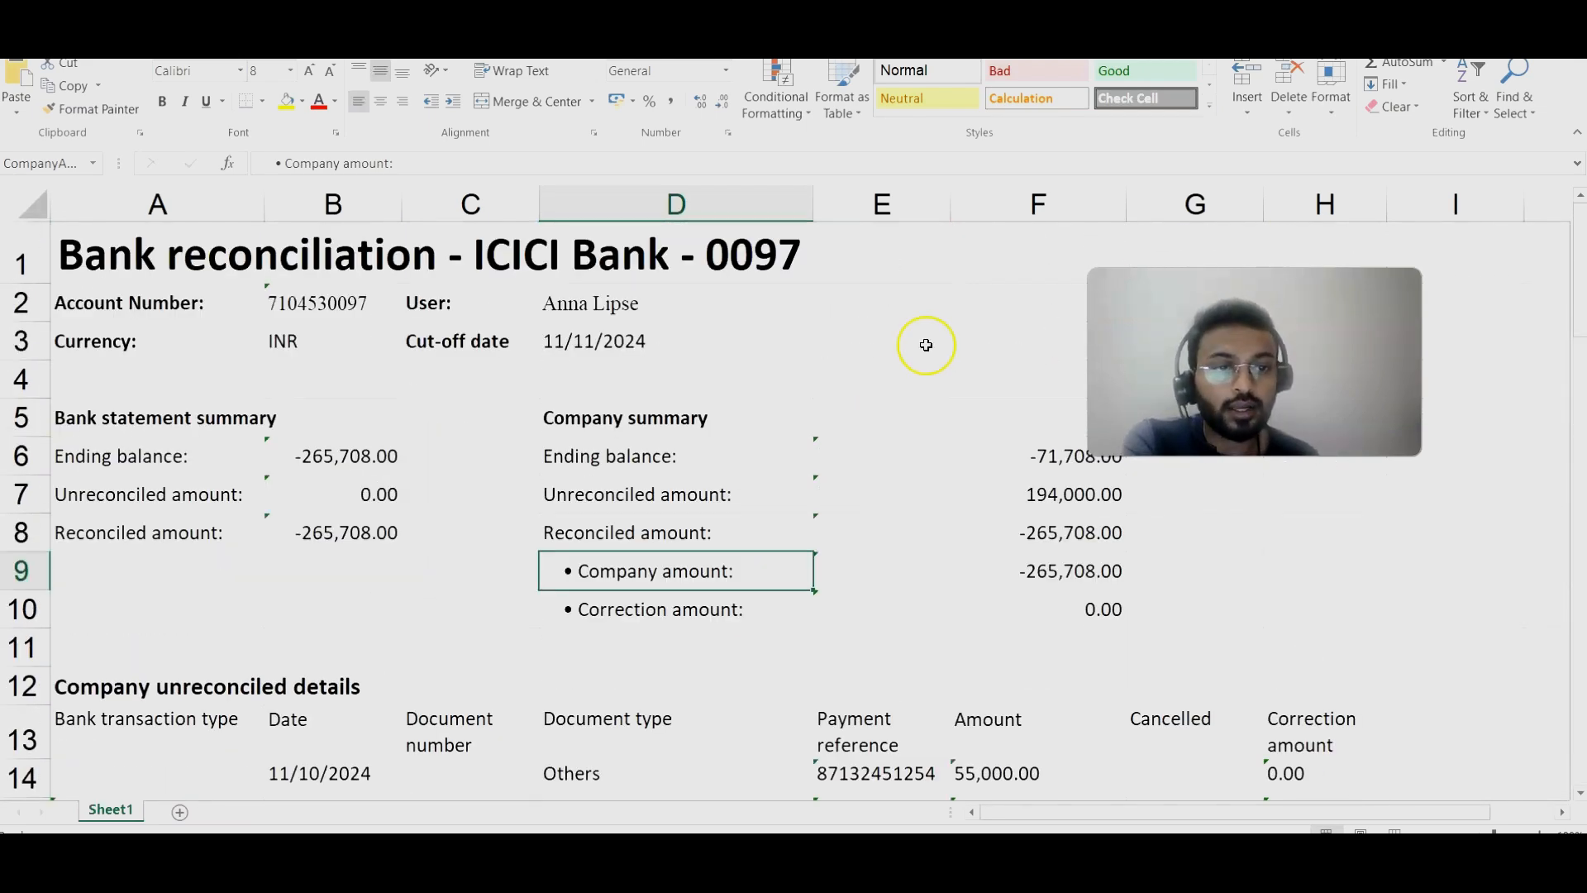
{"action": "scroll", "coordinate": [670, 673], "scroll_direction": "down", "scroll_amount": 3}
{"action": "left_click_drag", "start_coordinate": [106, 426], "coordinate": [673, 524]}
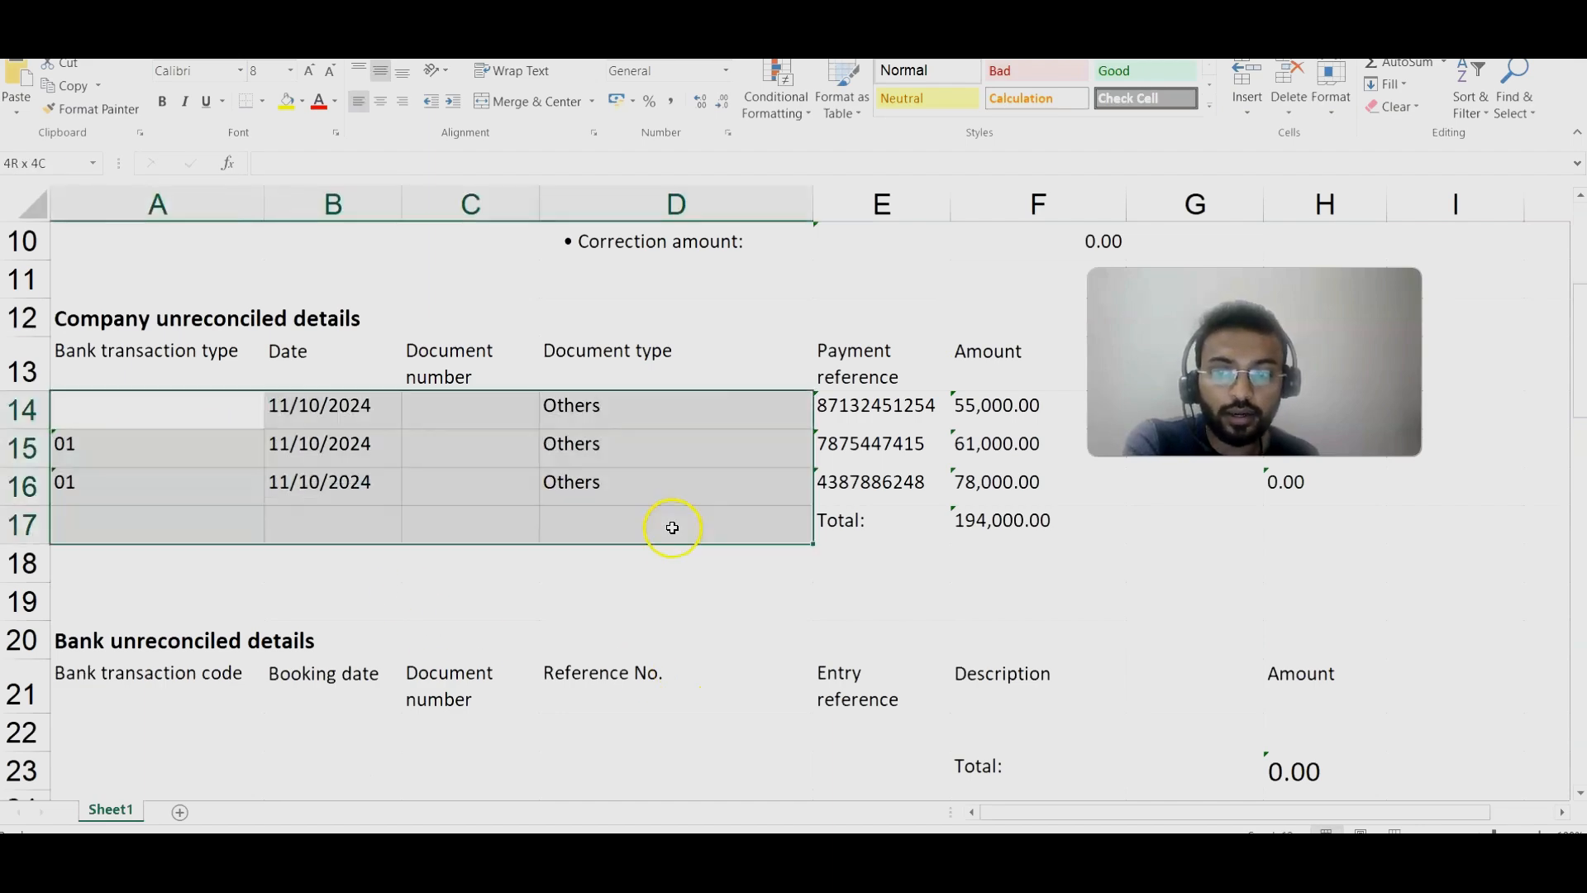
{"action": "scroll", "coordinate": [479, 595], "scroll_direction": "down", "scroll_amount": 2}
{"action": "scroll", "coordinate": [264, 538], "scroll_direction": "down", "scroll_amount": 1}
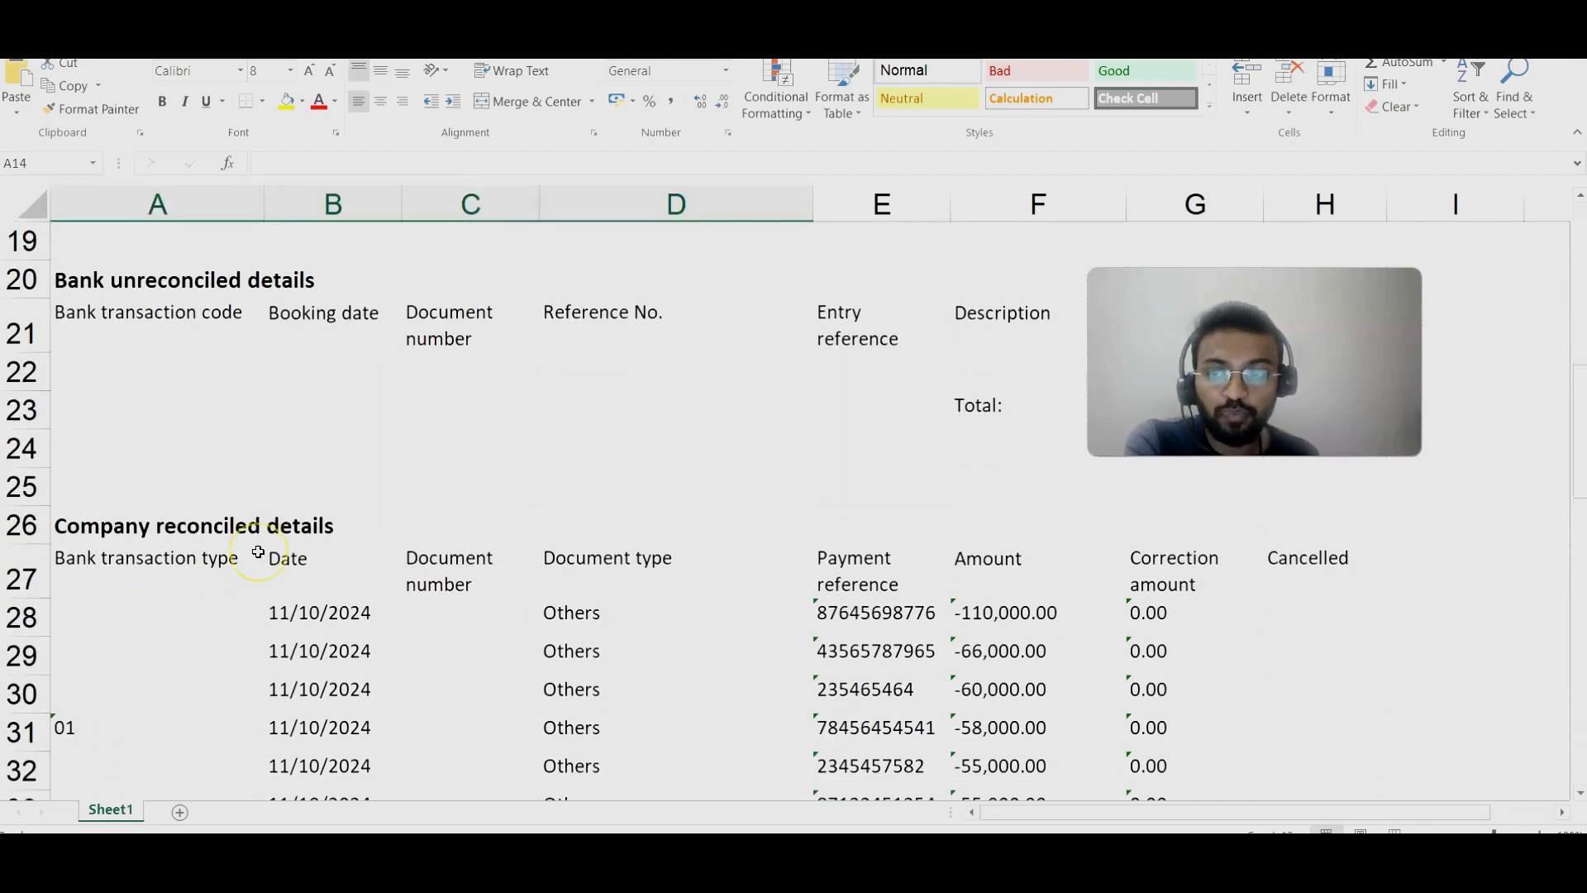
Step: Examine the Bank unreconciled details section and the dated lines under Company reconciled details in the report
{"action": "scroll", "coordinate": [248, 554], "scroll_direction": "up", "scroll_amount": 2}
{"action": "left_click_drag", "start_coordinate": [211, 610], "coordinate": [991, 614]}
{"action": "scroll", "coordinate": [488, 546], "scroll_direction": "up", "scroll_amount": 3}
{"action": "scroll", "coordinate": [489, 536], "scroll_direction": "down", "scroll_amount": 8}
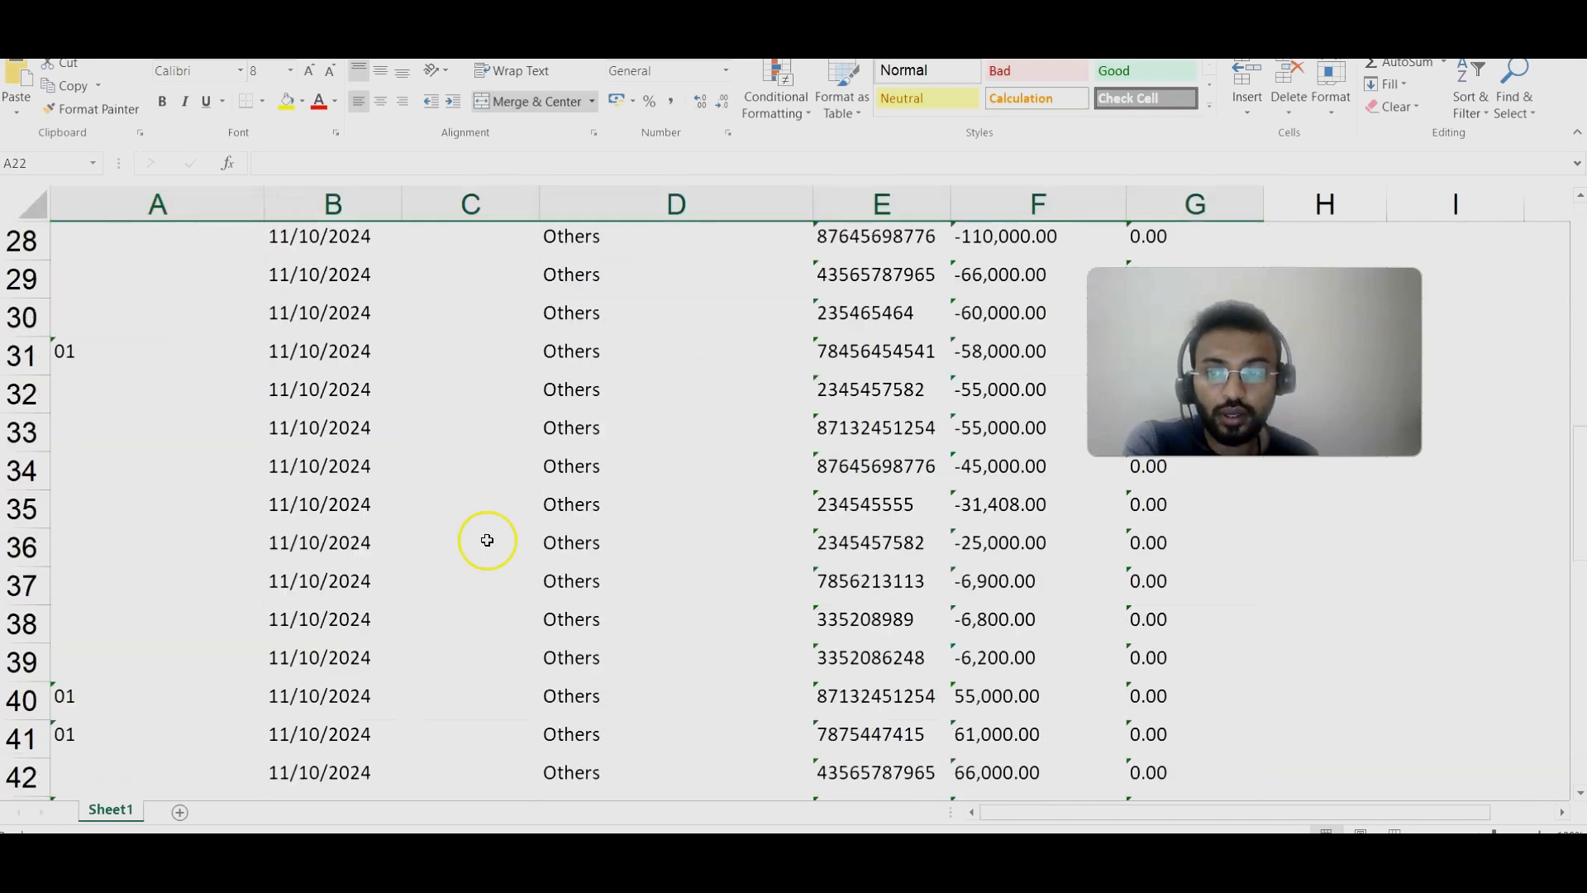
{"action": "scroll", "coordinate": [248, 512], "scroll_direction": "up", "scroll_amount": 3}
{"action": "left_click", "coordinate": [335, 612]}
{"action": "left_click_drag", "start_coordinate": [335, 612], "coordinate": [347, 786]}
{"action": "scroll", "coordinate": [342, 673], "scroll_direction": "up", "scroll_amount": 2}
{"action": "scroll", "coordinate": [330, 653], "scroll_direction": "up", "scroll_amount": 2}
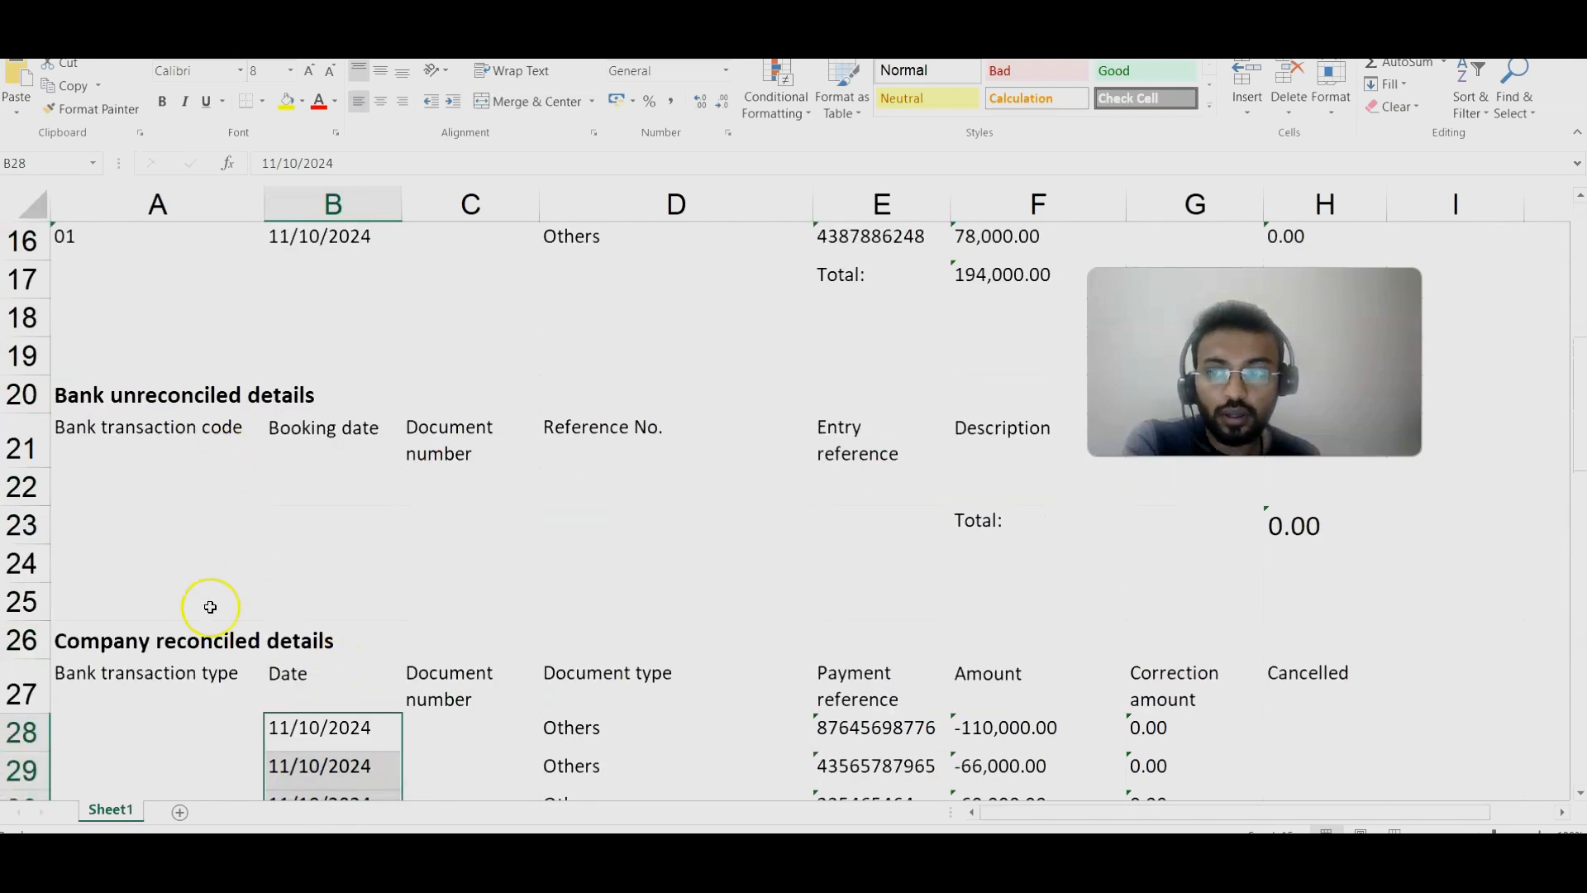
Step: Examine the booking dates of the lines listed under Bank reconciled details
{"action": "scroll", "coordinate": [248, 653], "scroll_direction": "down", "scroll_amount": 12}
{"action": "scroll", "coordinate": [285, 661], "scroll_direction": "up", "scroll_amount": 3}
{"action": "left_click_drag", "start_coordinate": [323, 478], "coordinate": [312, 744]}
{"action": "left_click", "coordinate": [315, 519]}
{"action": "left_click_drag", "start_coordinate": [315, 520], "coordinate": [319, 751]}
{"action": "scroll", "coordinate": [319, 749], "scroll_direction": "down", "scroll_amount": 4}
{"action": "scroll", "coordinate": [319, 750], "scroll_direction": "up", "scroll_amount": 20}
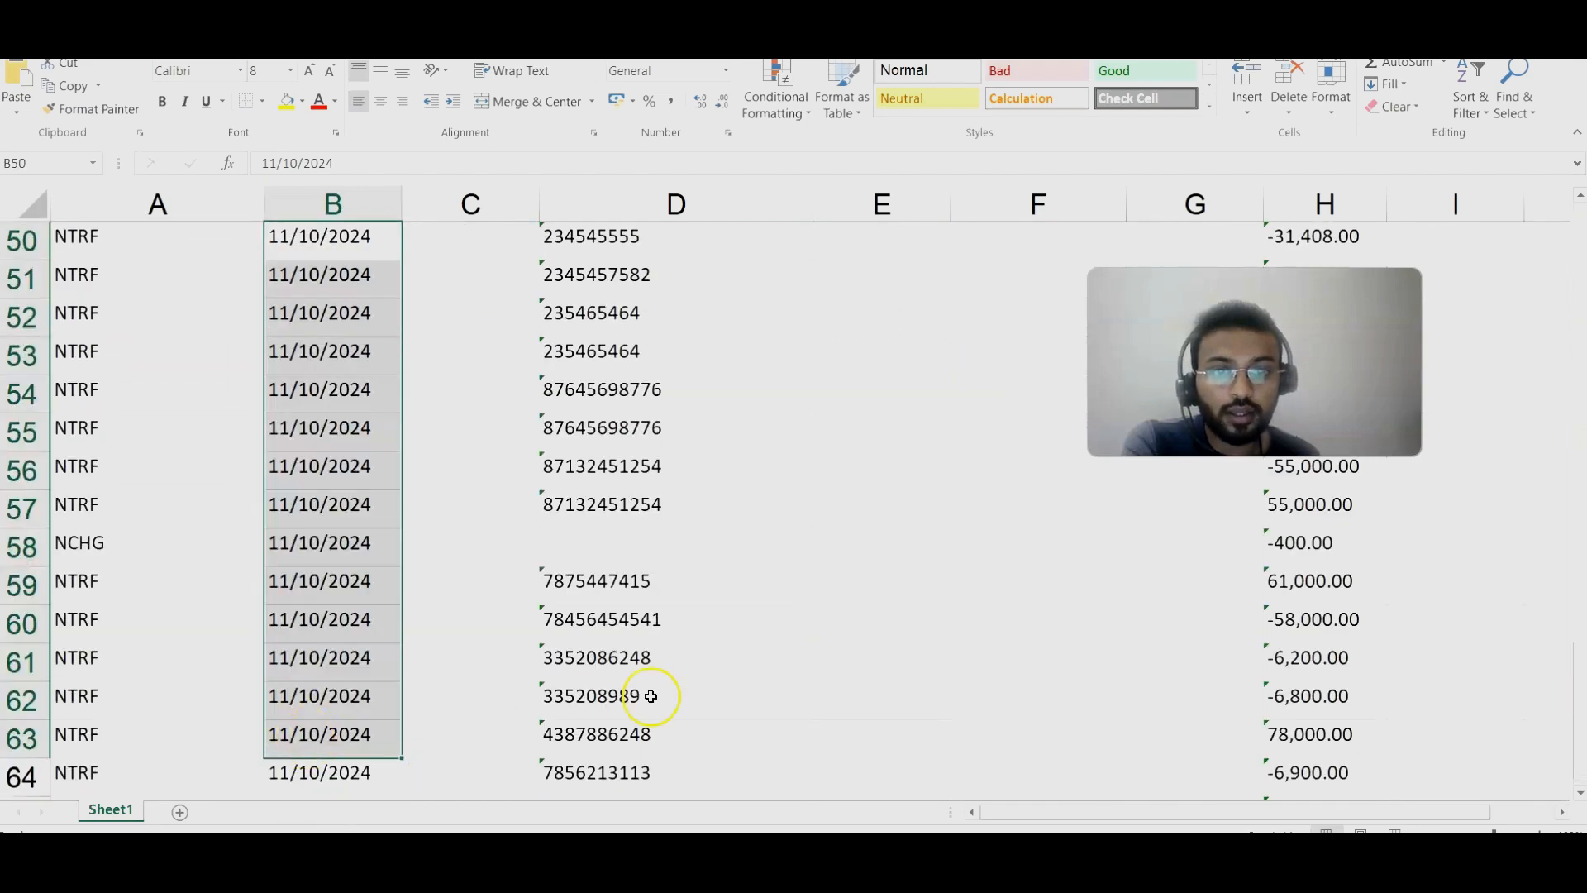
Step: Compare the company and bank reconciled detail sections with the summary amounts at the start of the report
{"action": "scroll", "coordinate": [667, 650], "scroll_direction": "down", "scroll_amount": 15}
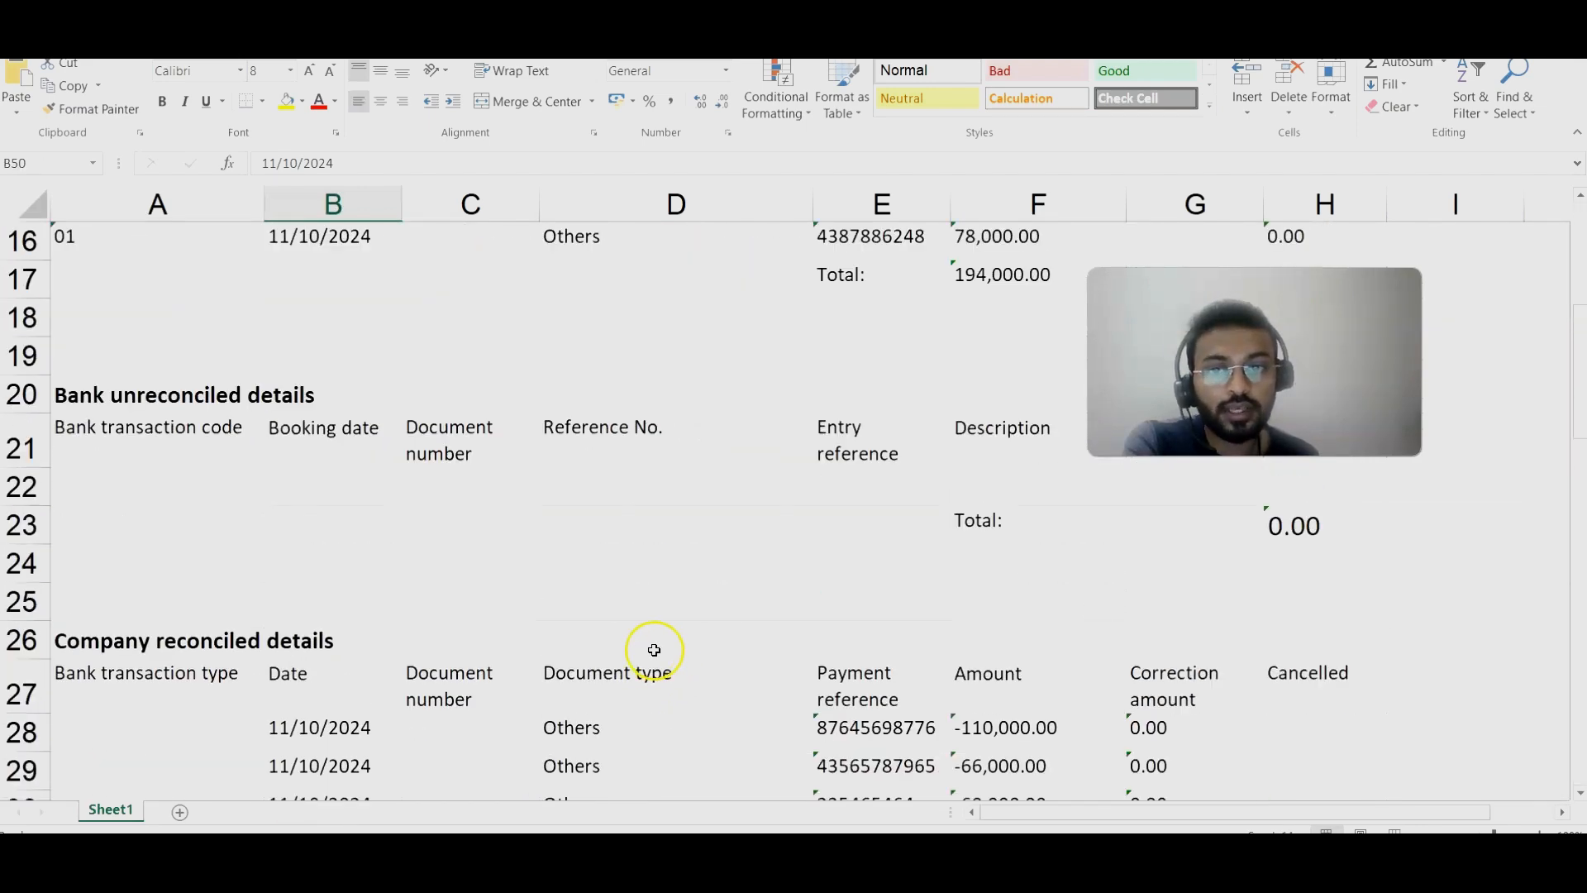
{"action": "scroll", "coordinate": [602, 722], "scroll_direction": "up", "scroll_amount": 4}
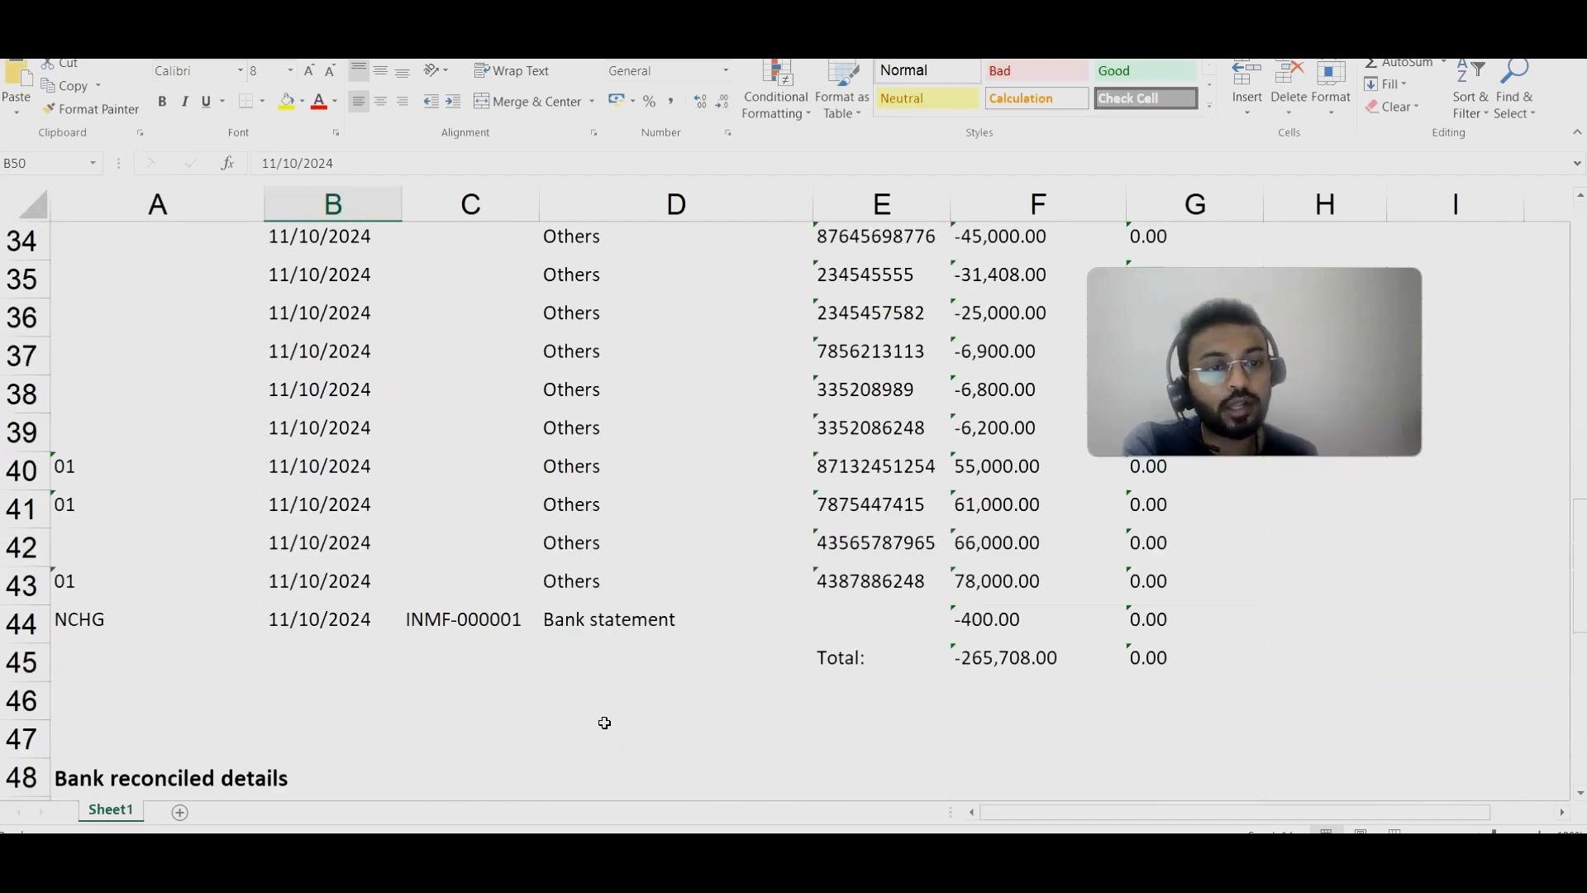
{"action": "scroll", "coordinate": [1099, 579], "scroll_direction": "down", "scroll_amount": 5}
{"action": "scroll", "coordinate": [1052, 543], "scroll_direction": "up", "scroll_amount": 16}
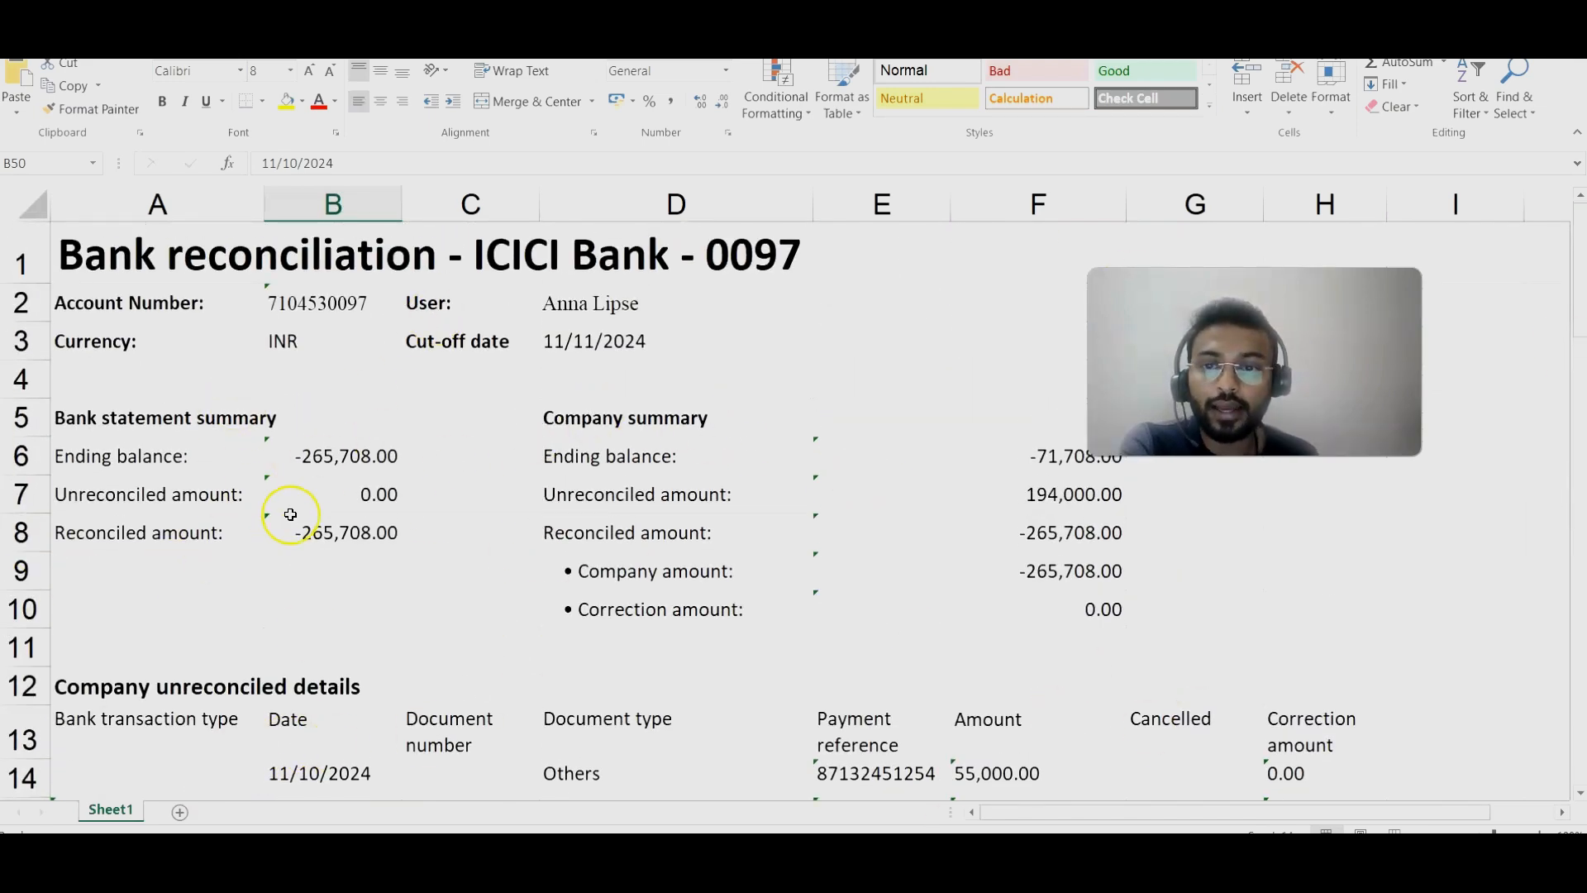
{"action": "scroll", "coordinate": [574, 728], "scroll_direction": "down", "scroll_amount": 15}
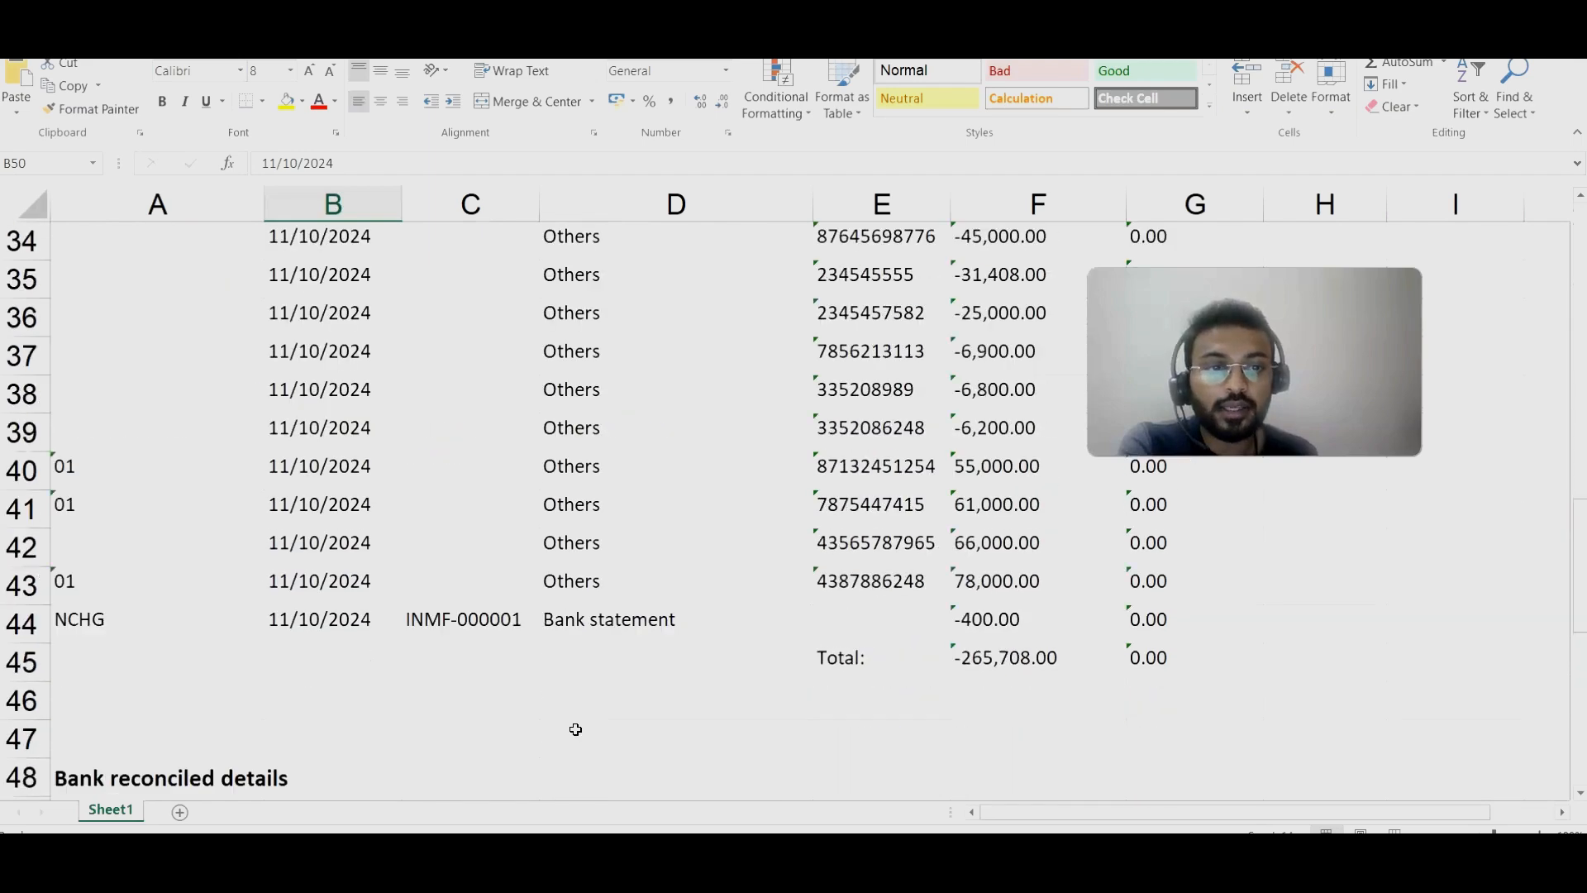
{"action": "scroll", "coordinate": [575, 727], "scroll_direction": "down", "scroll_amount": 4}
{"action": "scroll", "coordinate": [575, 727], "scroll_direction": "up", "scroll_amount": 12}
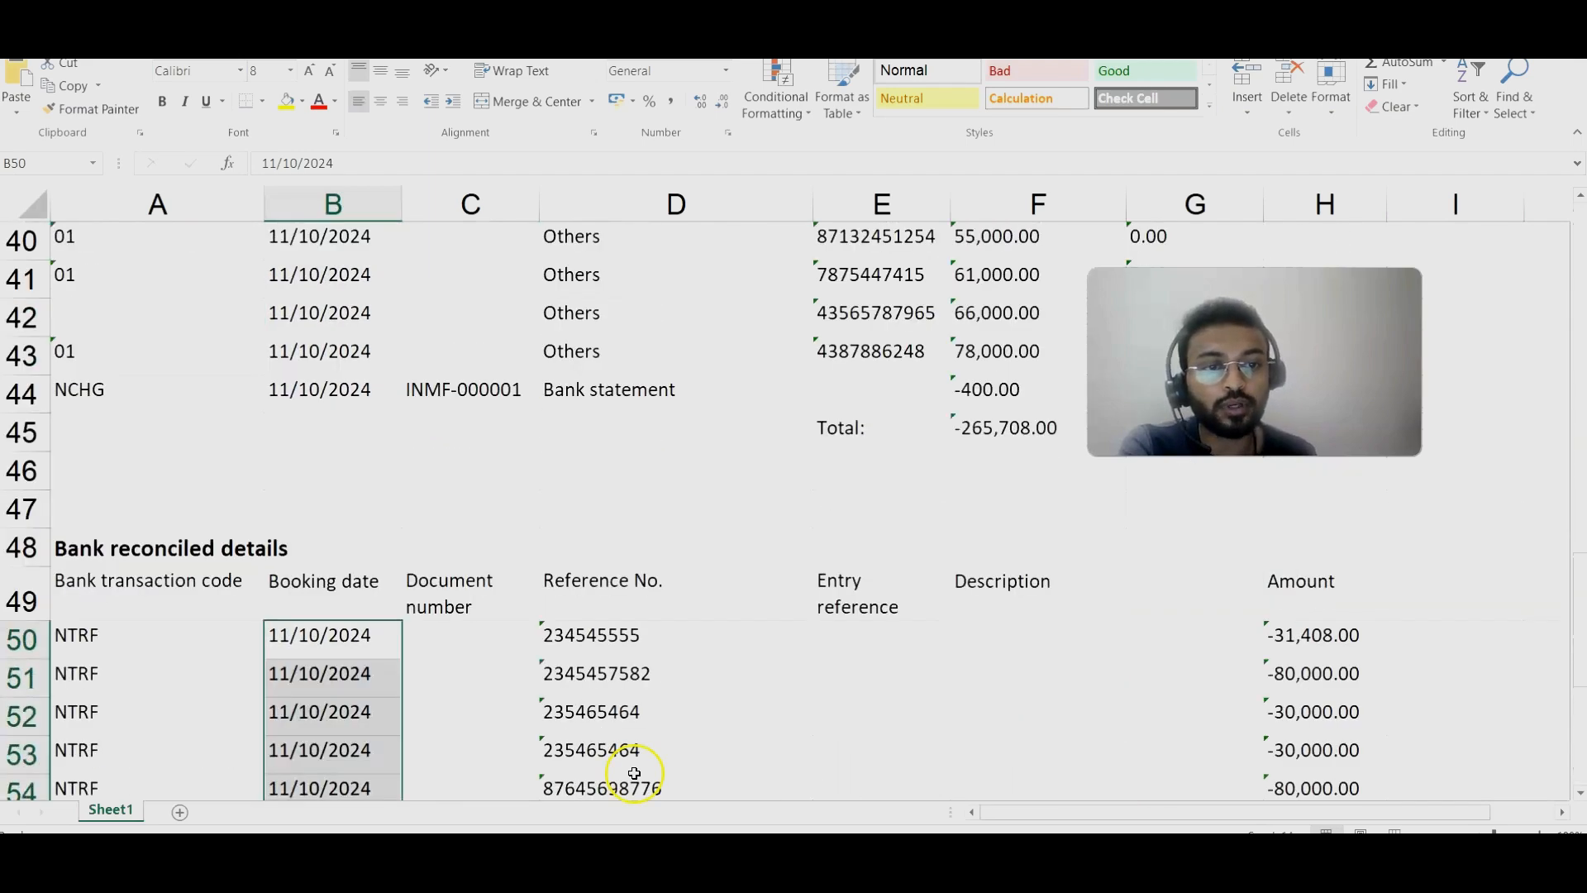
{"action": "scroll", "coordinate": [634, 773], "scroll_direction": "up", "scroll_amount": 7}
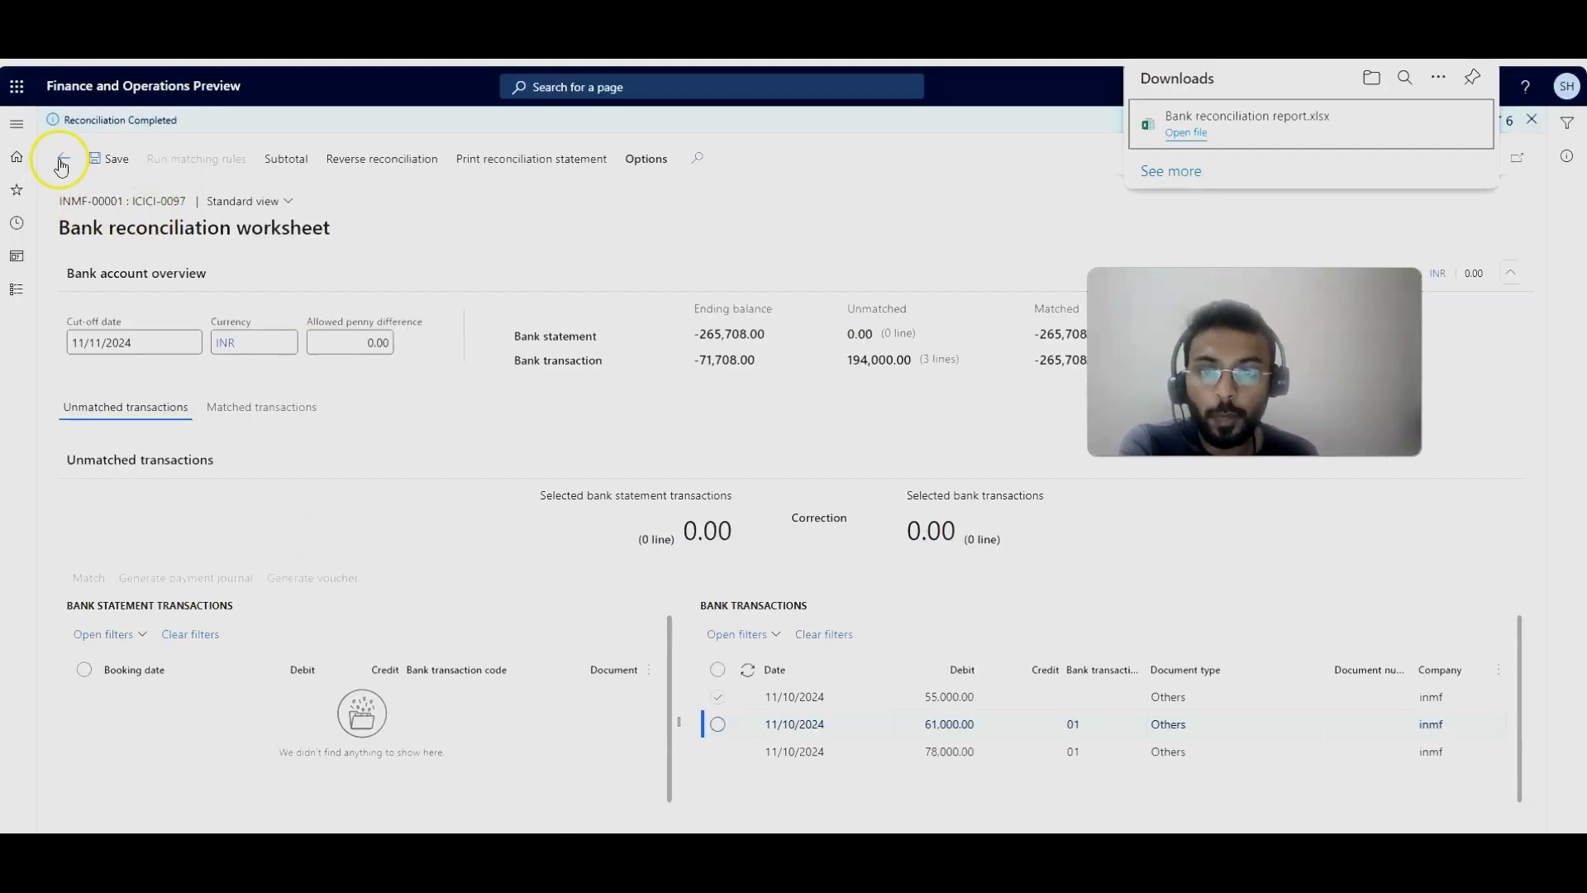
Step: Switch back to Finance and Operations, leave the worksheet and show only Reconciled records in the ICICI-0097 bank reconciliation list
{"action": "left_click", "coordinate": [62, 165]}
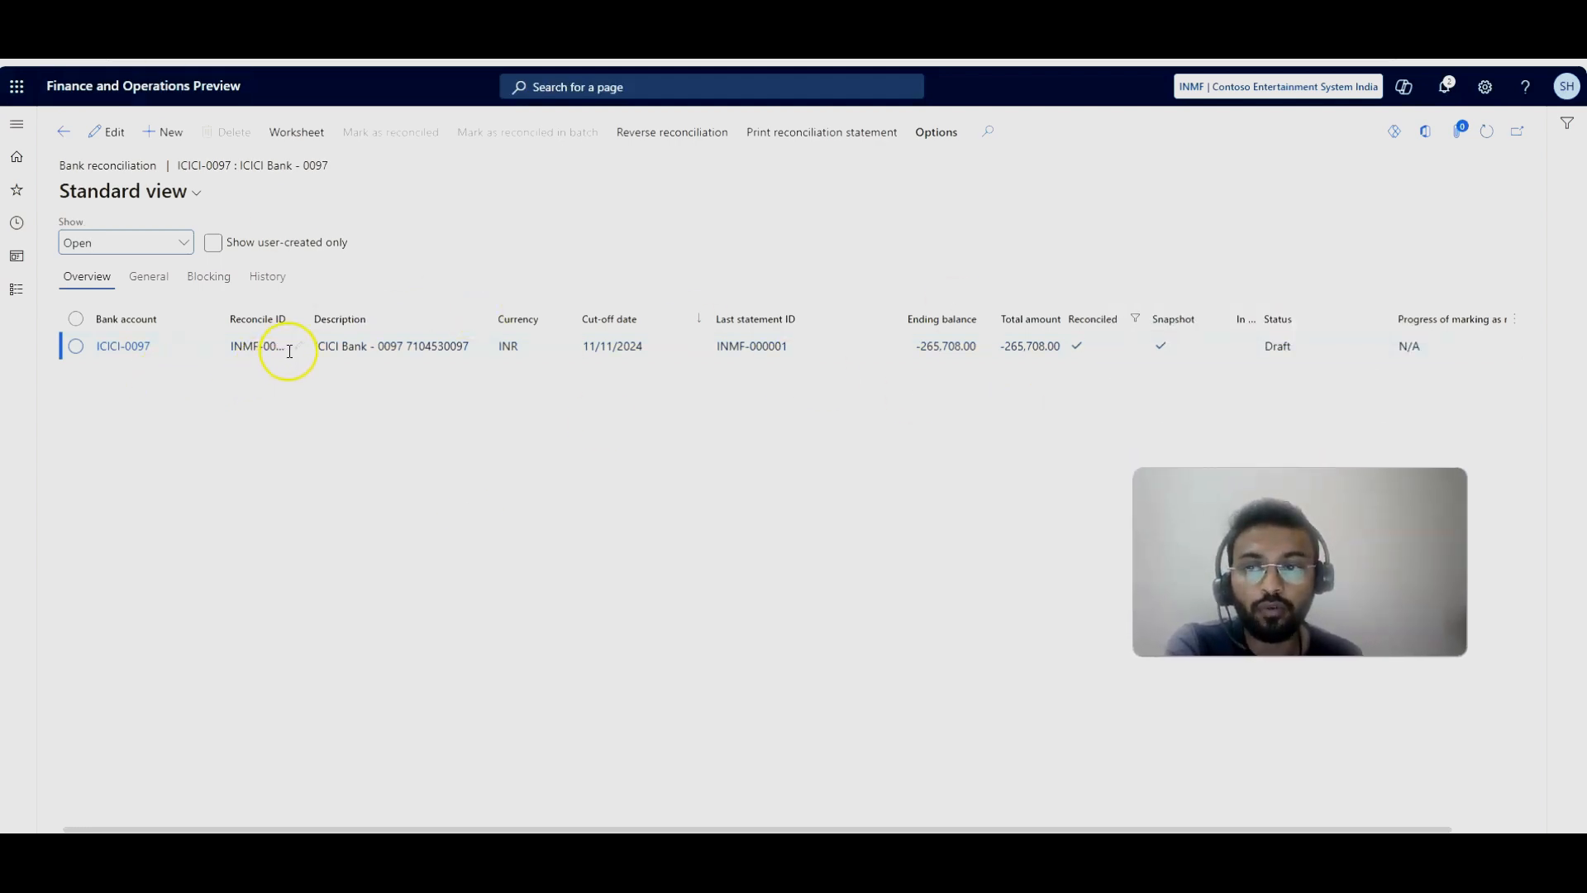
{"action": "left_click", "coordinate": [107, 131]}
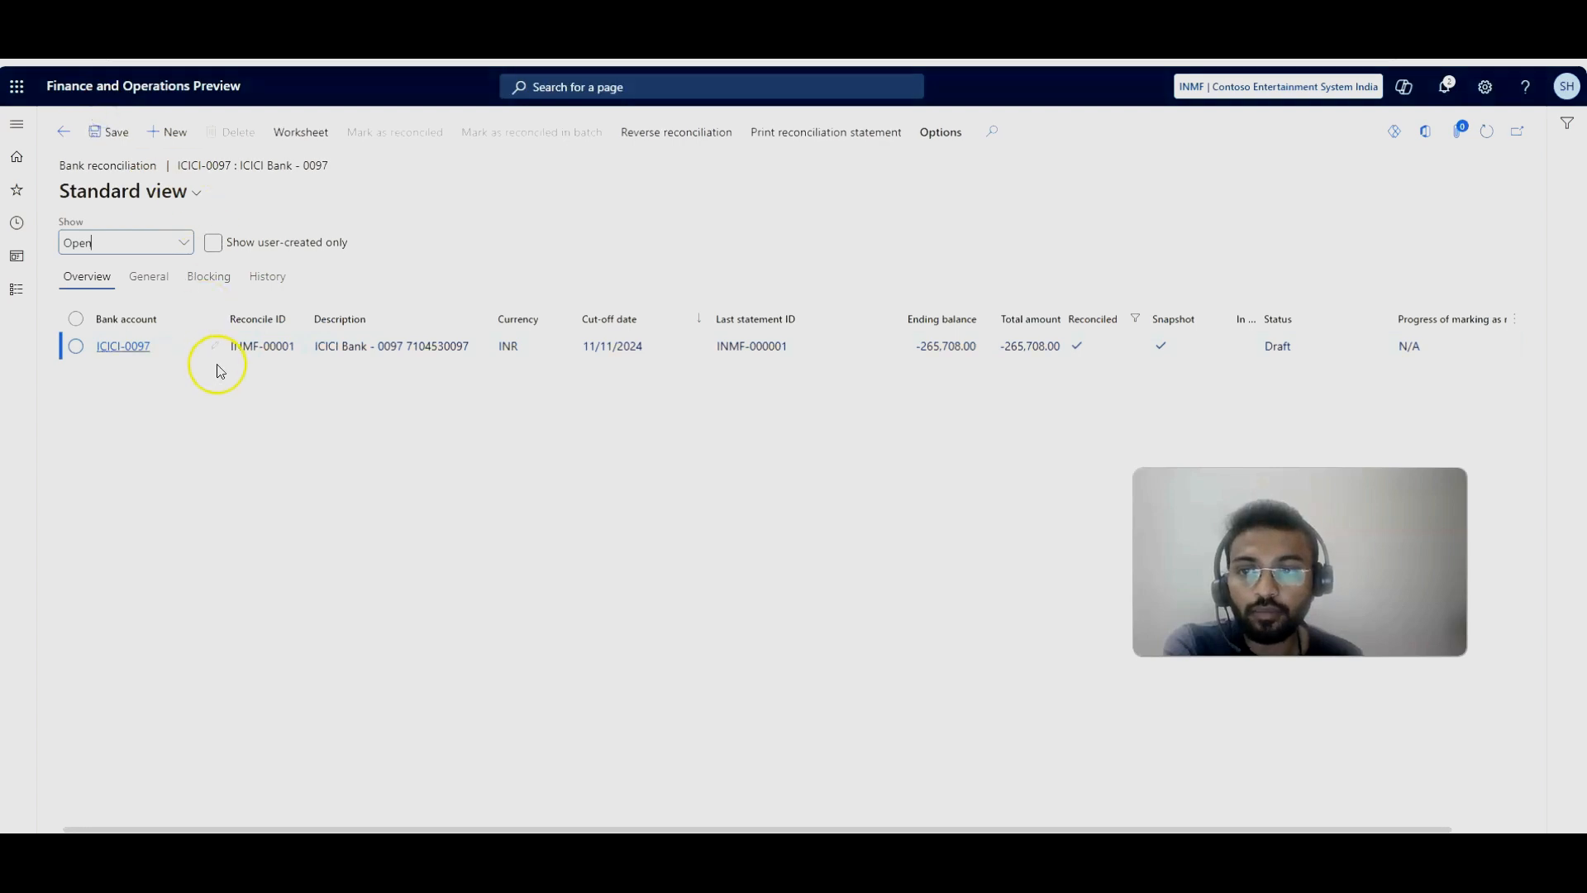
{"action": "left_click", "coordinate": [325, 431]}
{"action": "left_click", "coordinate": [58, 134]}
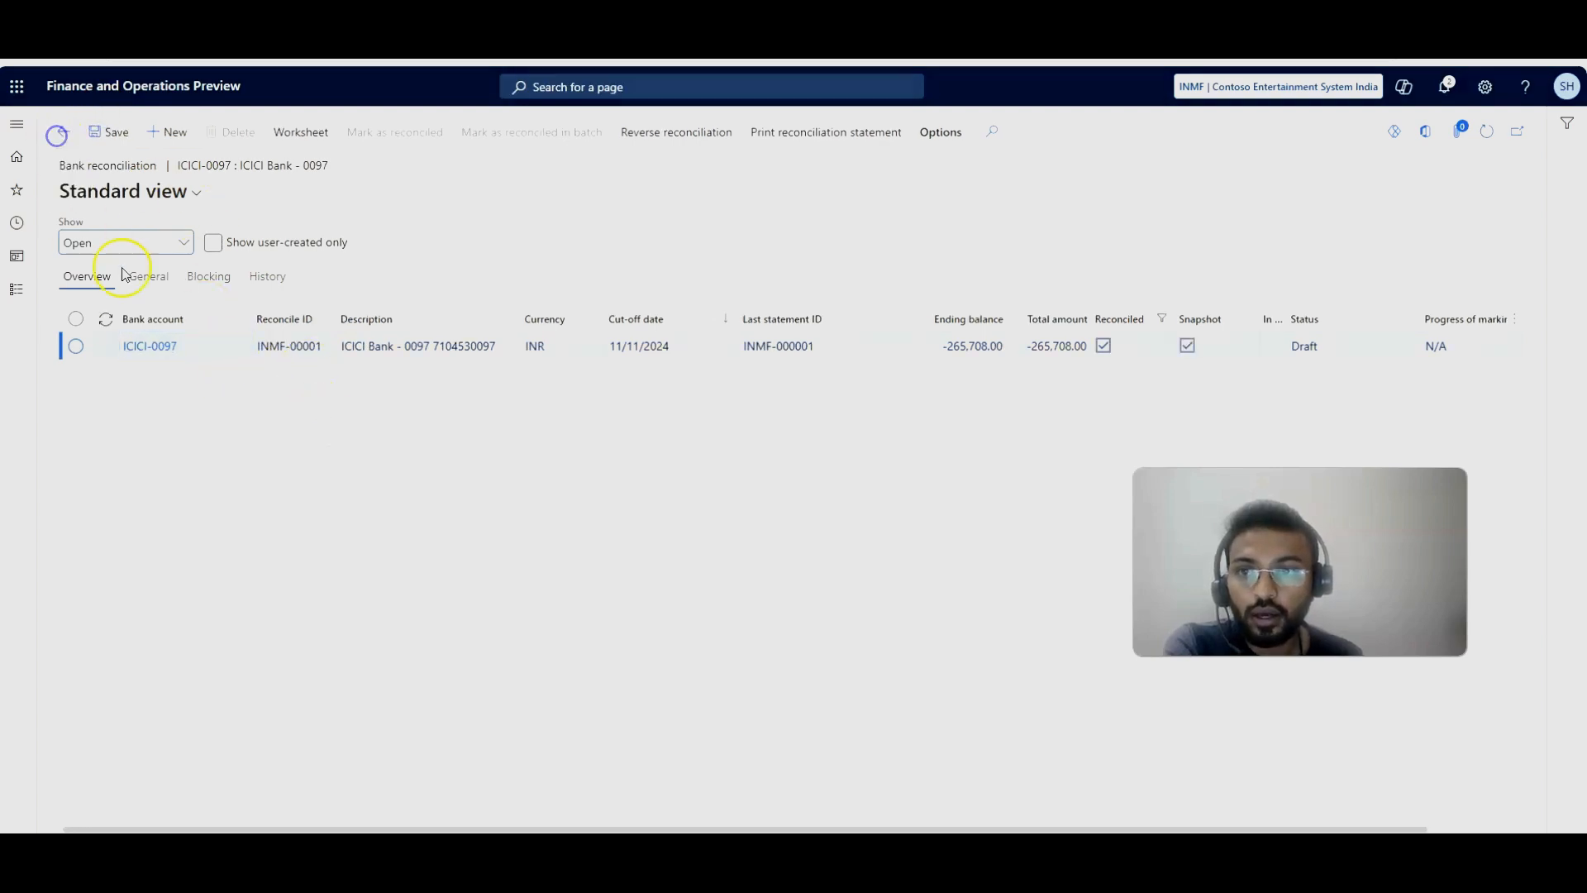
{"action": "left_click", "coordinate": [129, 236]}
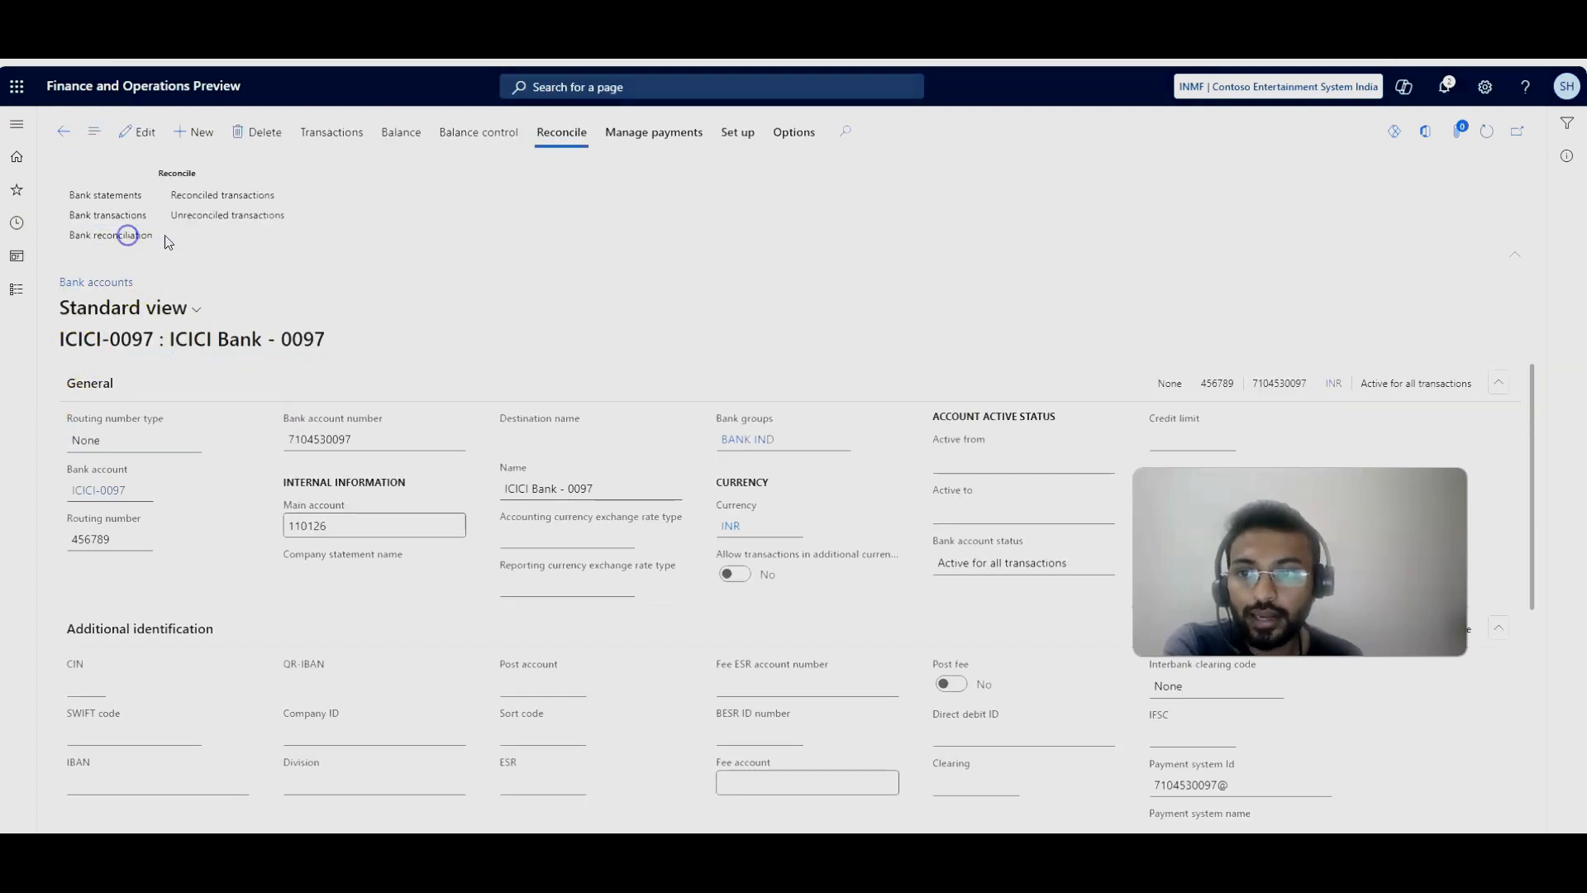
{"action": "left_click", "coordinate": [184, 242]}
{"action": "left_click", "coordinate": [148, 321]}
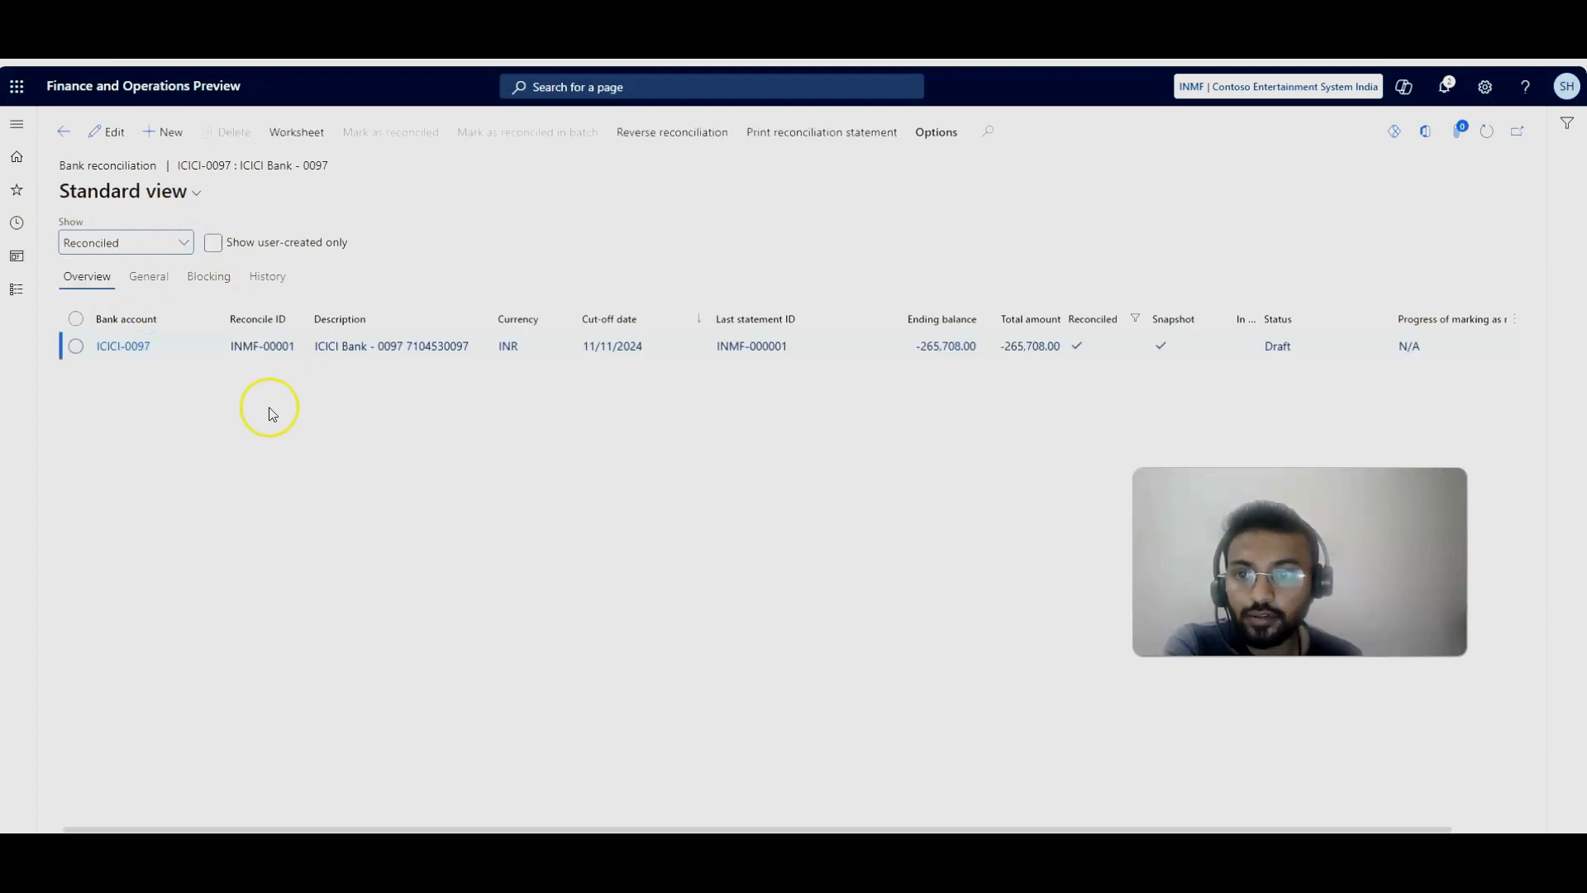
Step: Open bank statement INMF-000001 of account ICICI-0097 and list its reconciled lines
{"action": "left_click", "coordinate": [63, 140]}
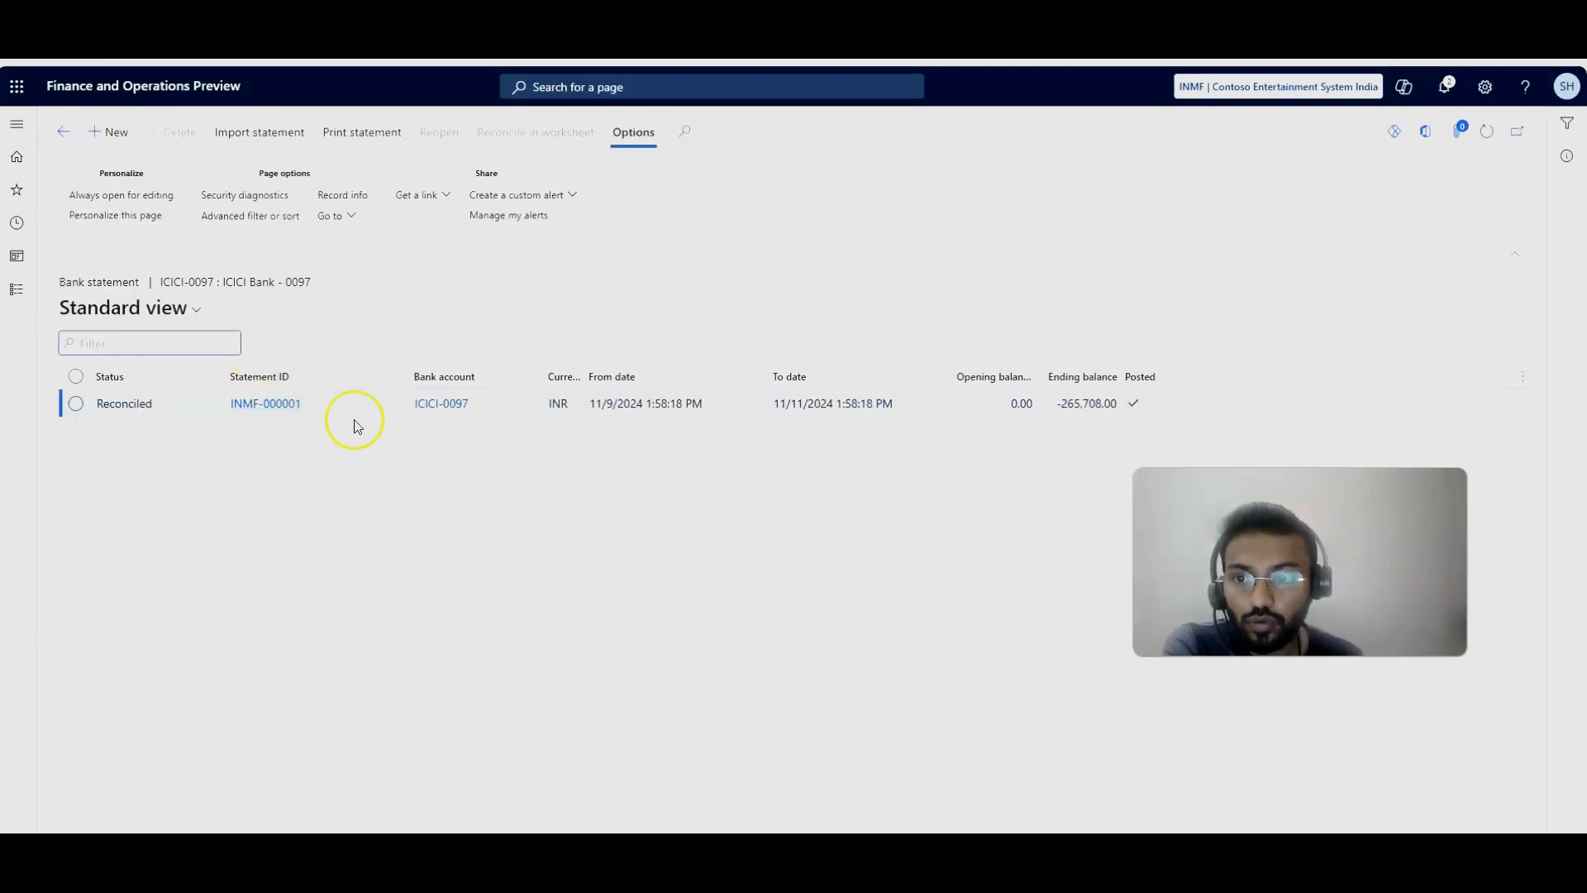
{"action": "left_click", "coordinate": [281, 407]}
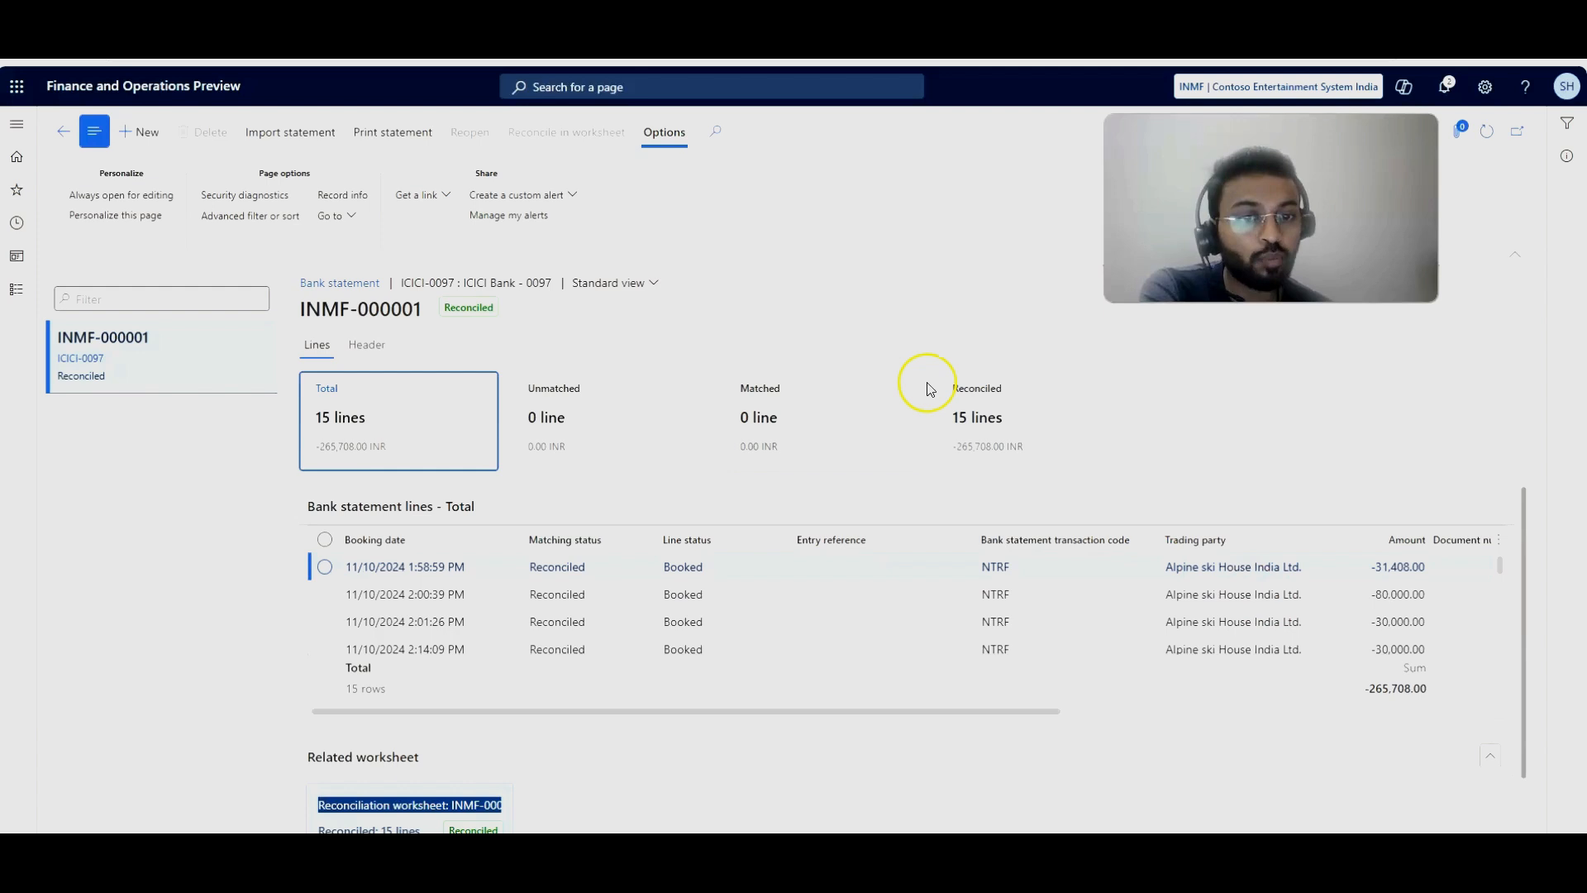
{"action": "left_click", "coordinate": [886, 825]}
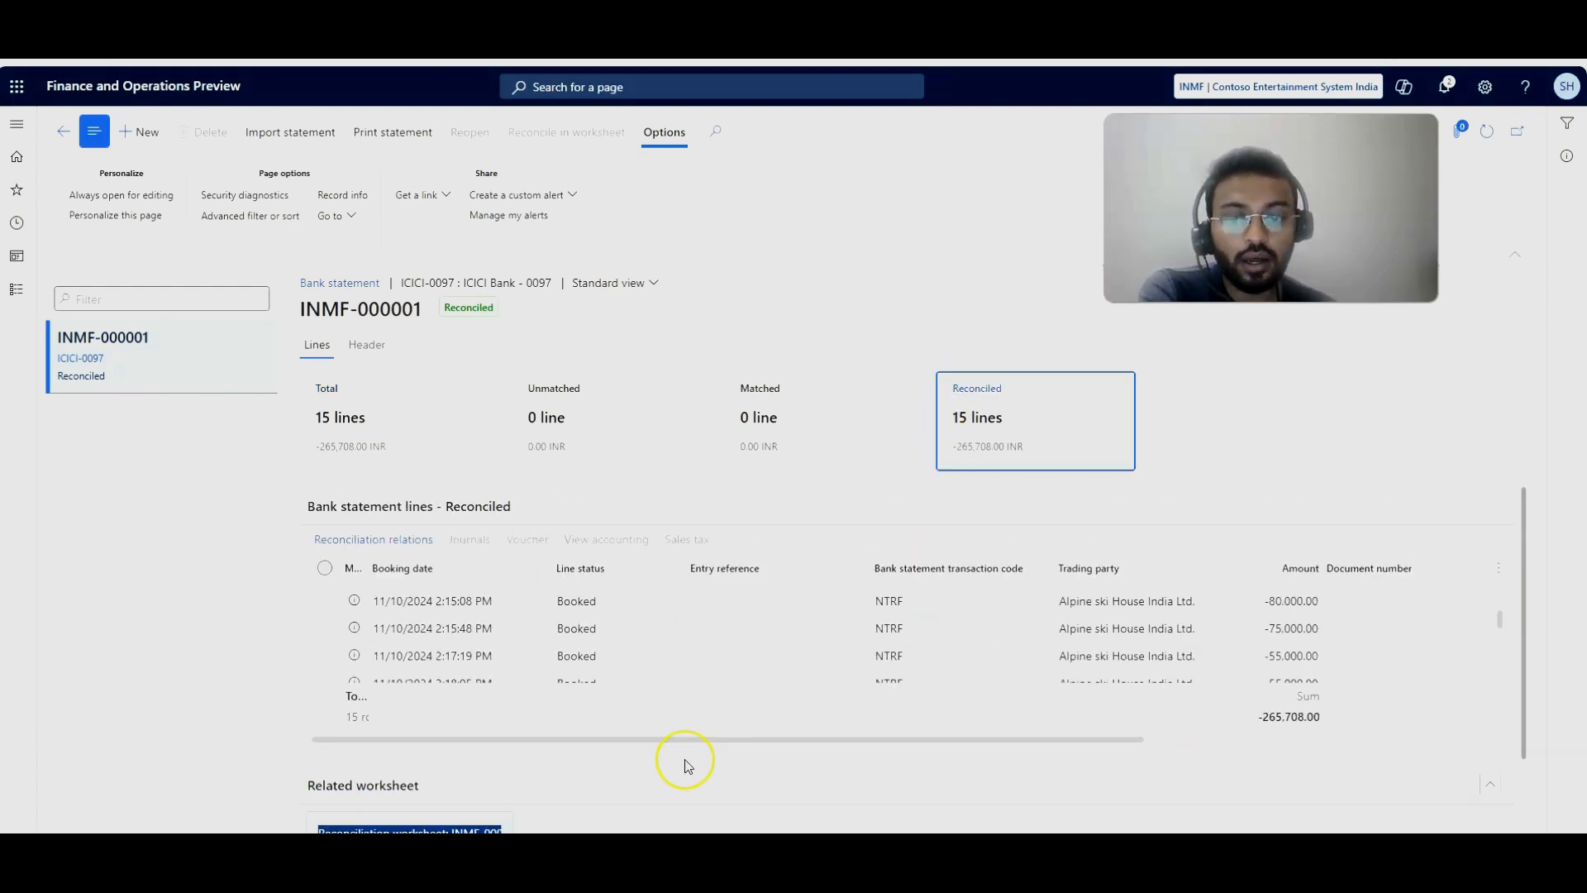
Step: Review the reconciled lines' references and vouchers, and view the reconciliation relations of the first Alpine ski House India Ltd. line
{"action": "left_click_drag", "start_coordinate": [826, 746], "coordinate": [1319, 751]}
{"action": "scroll", "coordinate": [1328, 666], "scroll_direction": "up", "scroll_amount": 3}
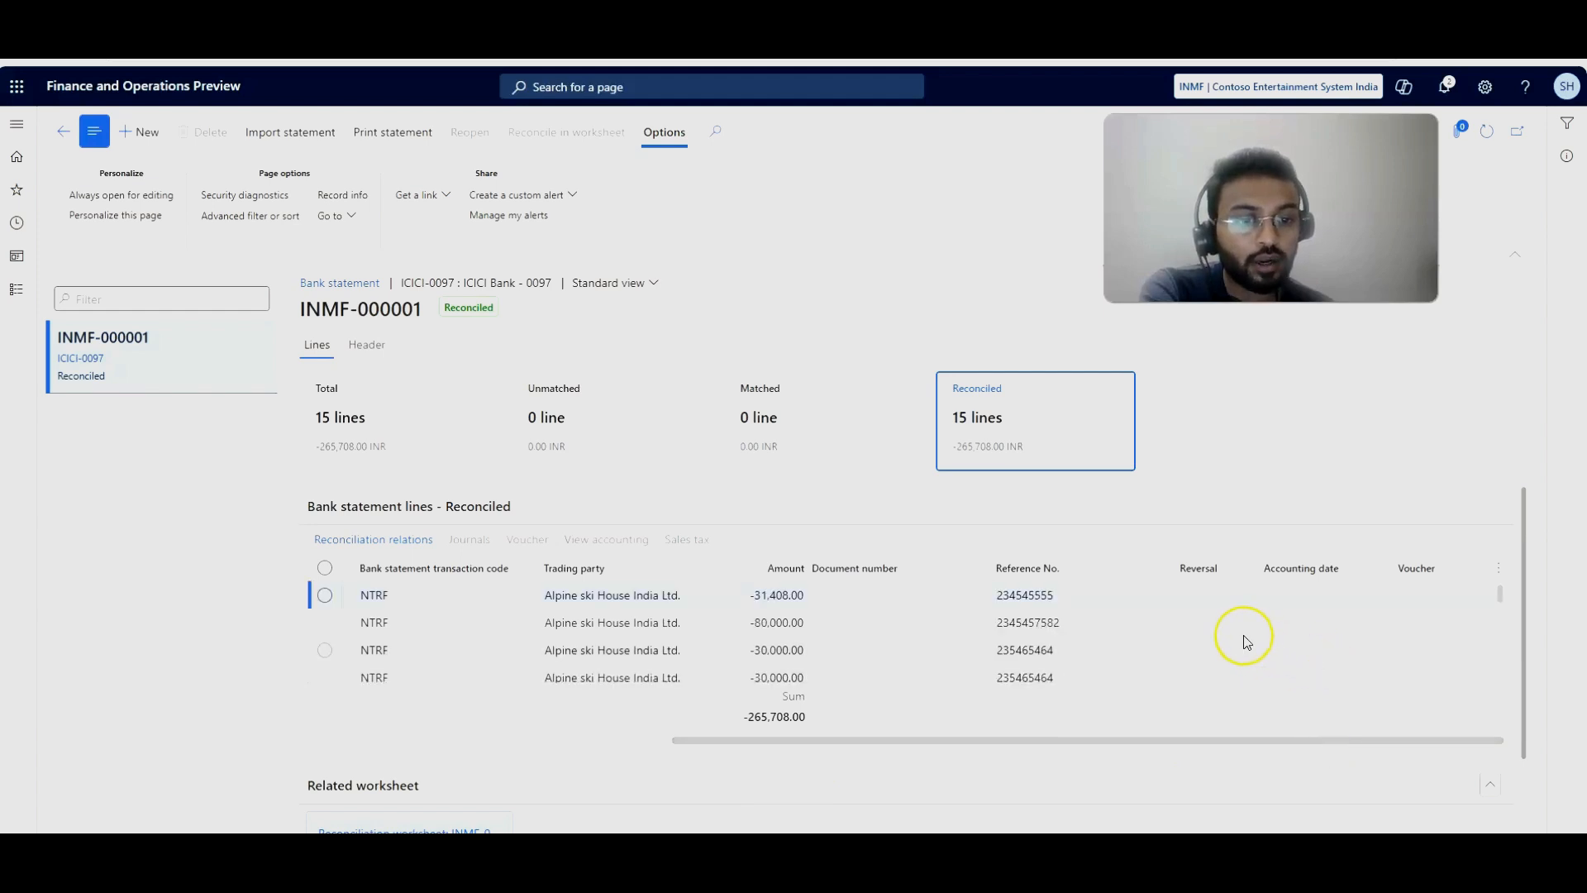
{"action": "scroll", "coordinate": [1105, 664], "scroll_direction": "down", "scroll_amount": 5}
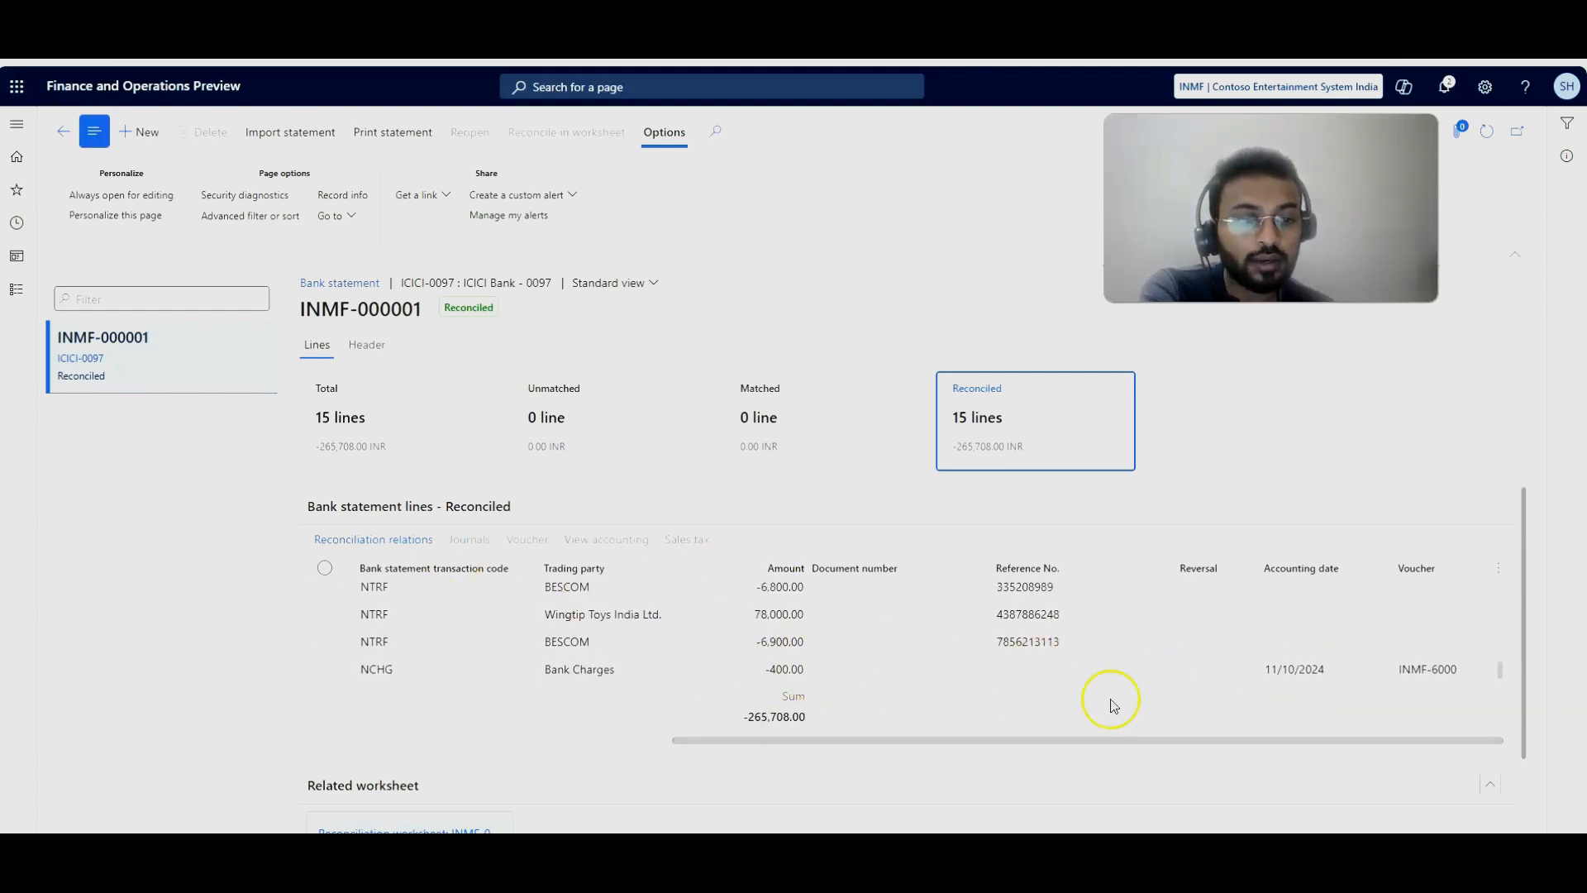
{"action": "left_click_drag", "start_coordinate": [913, 745], "coordinate": [276, 719]}
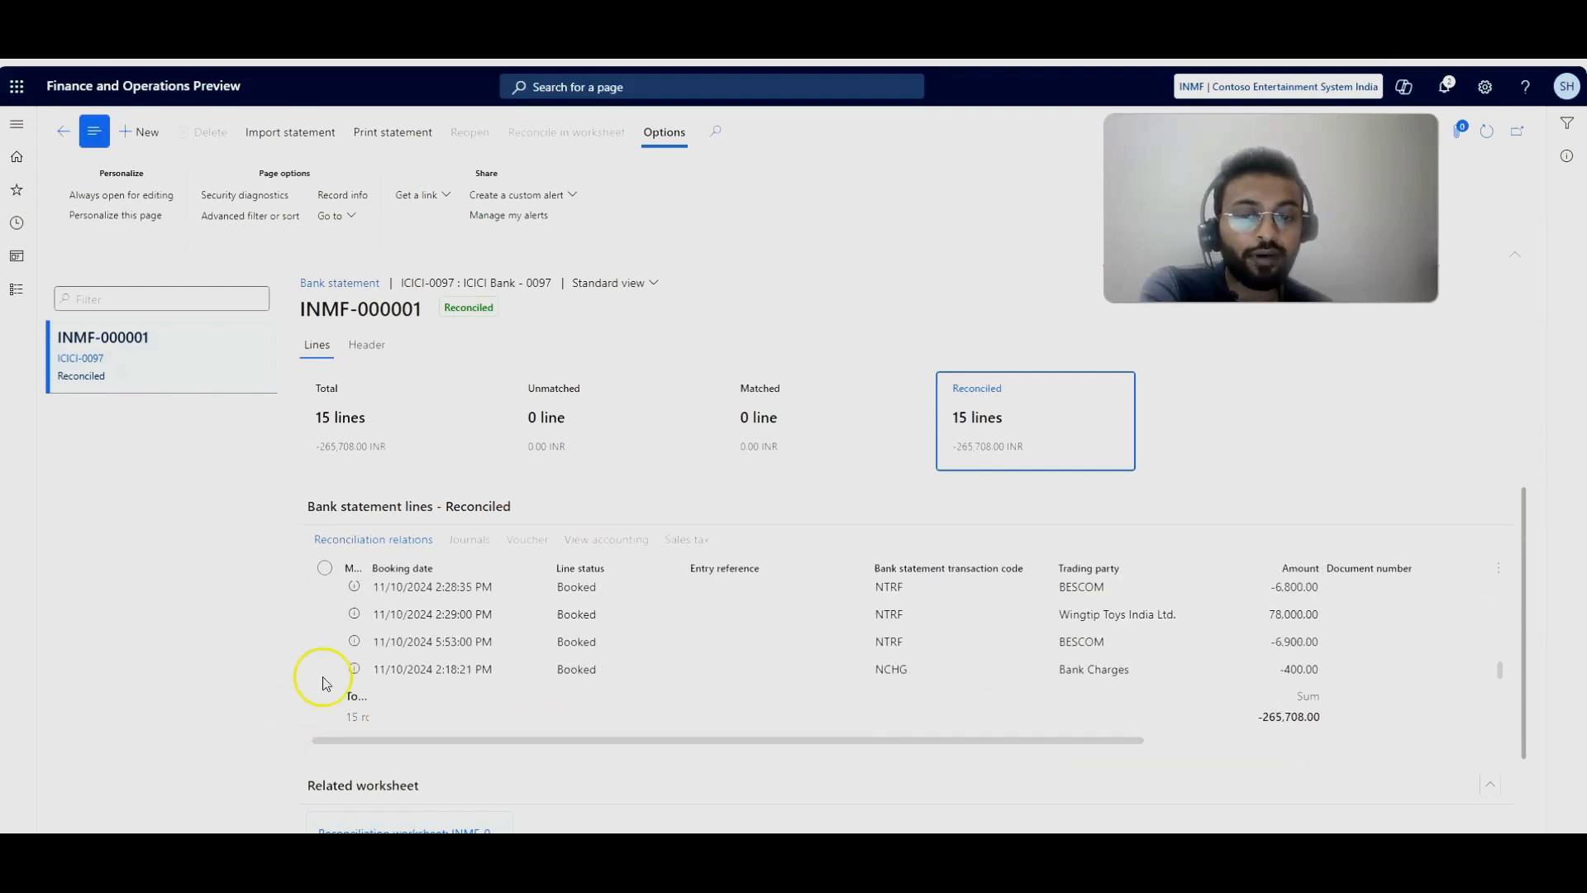
{"action": "scroll", "coordinate": [529, 661], "scroll_direction": "up", "scroll_amount": 3}
{"action": "scroll", "coordinate": [529, 657], "scroll_direction": "up", "scroll_amount": 2}
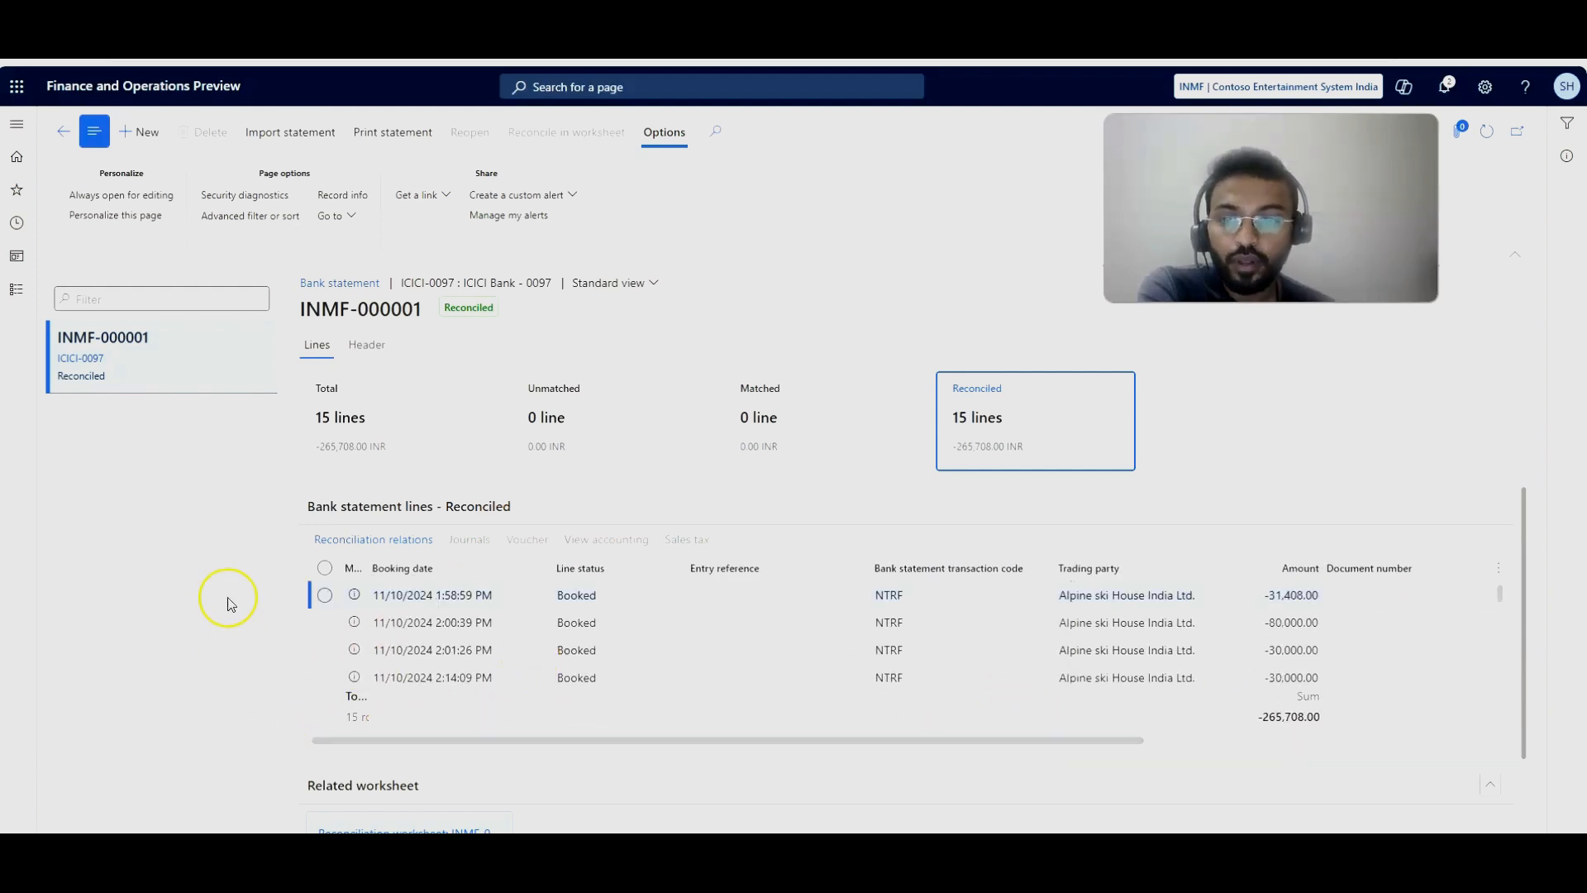
{"action": "left_click", "coordinate": [353, 542]}
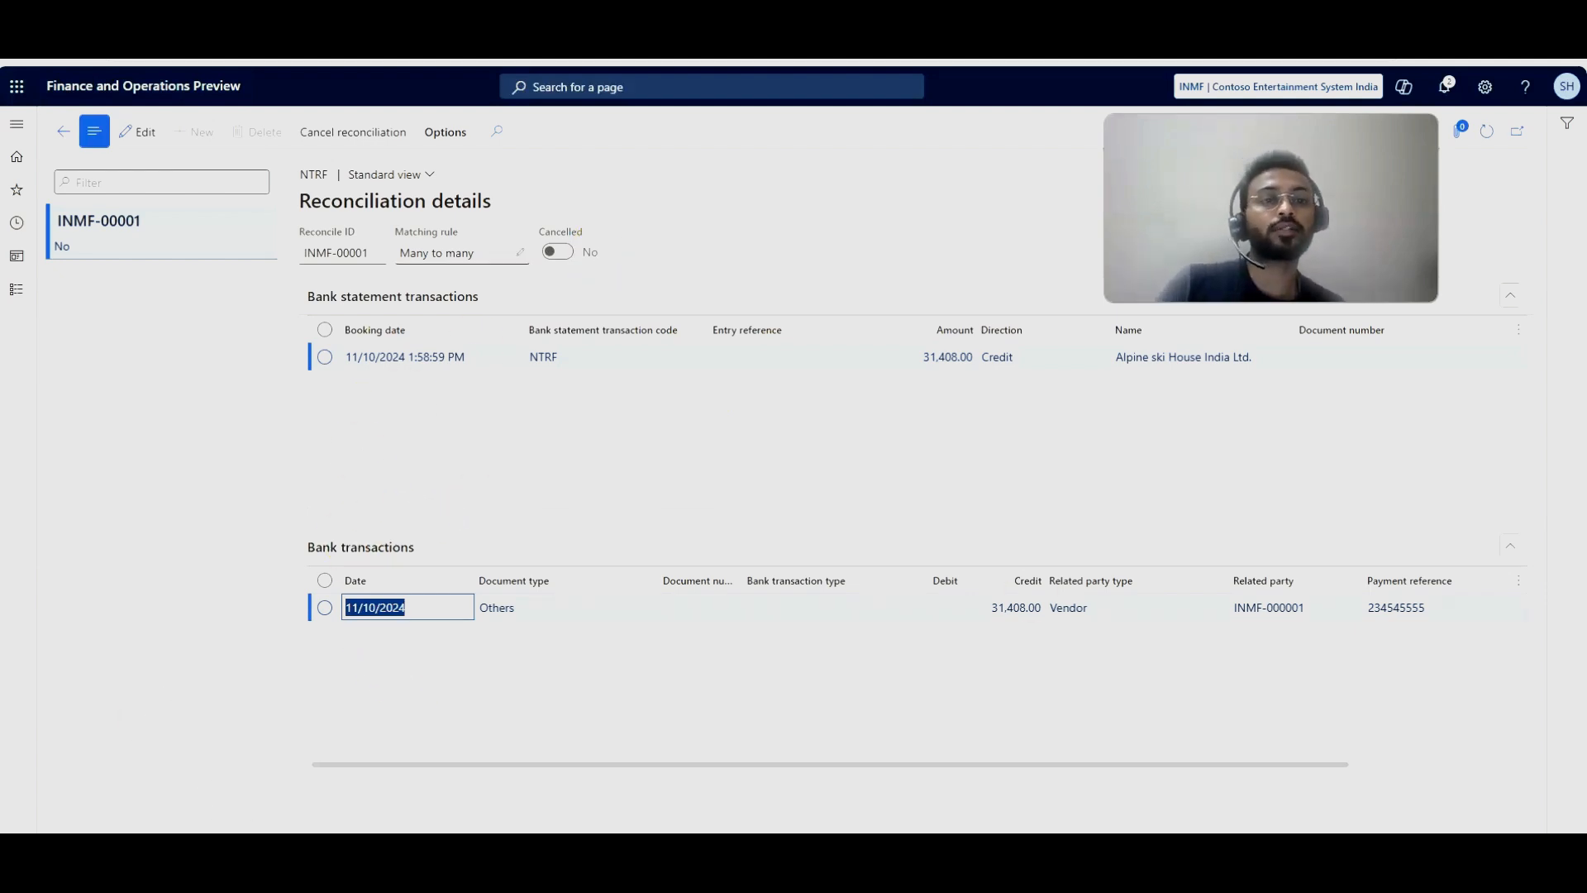
{"action": "left_click", "coordinate": [63, 132]}
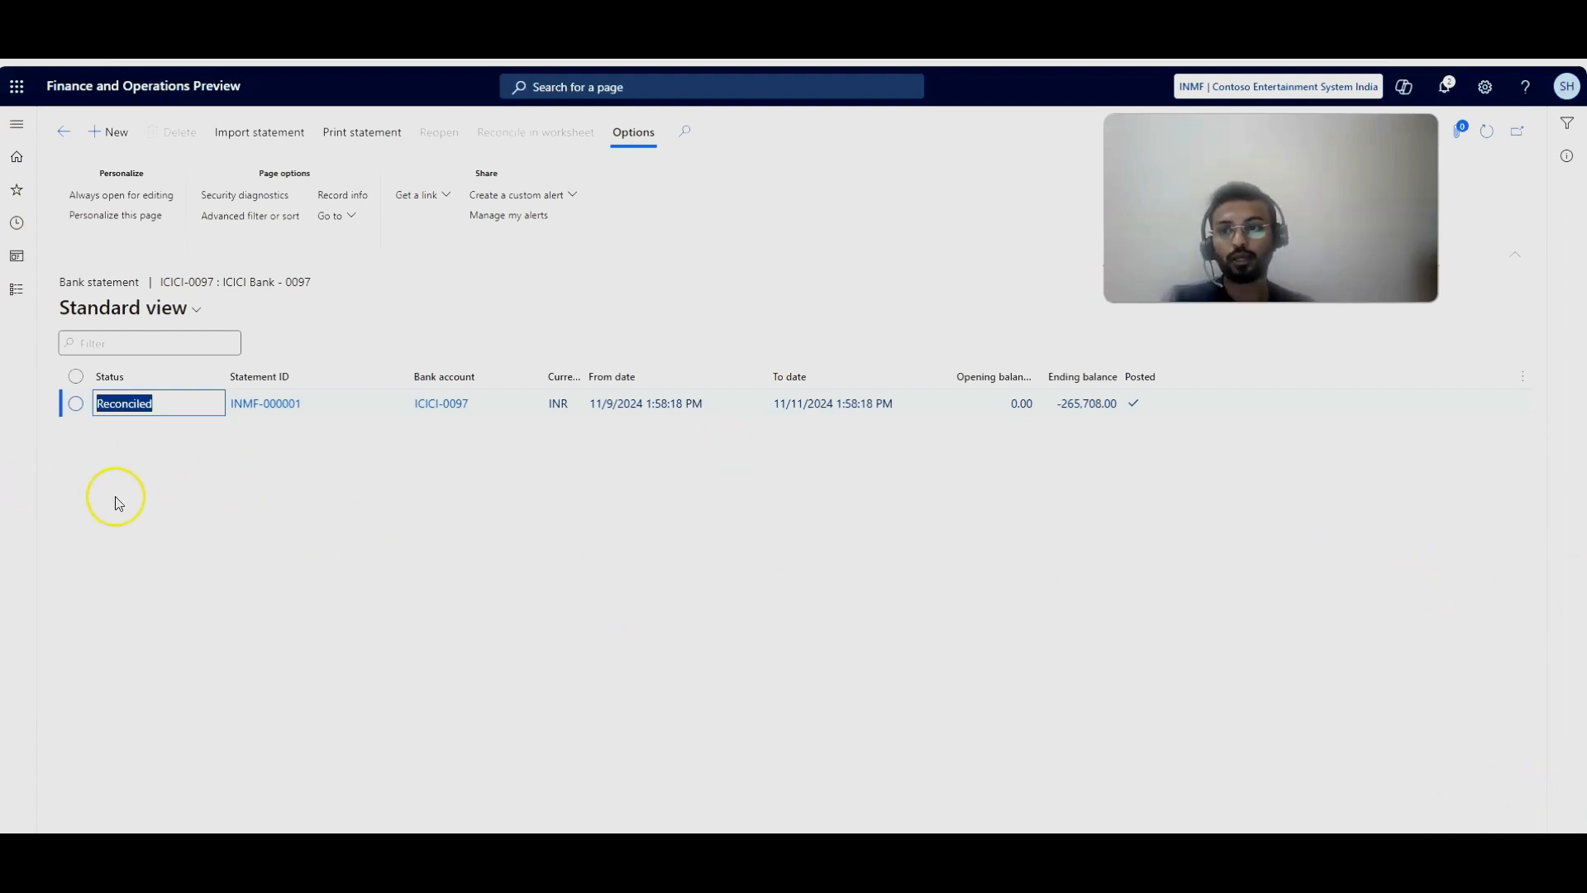
Step: Open the All vendors list in Accounts payable
{"action": "left_click", "coordinate": [17, 289]}
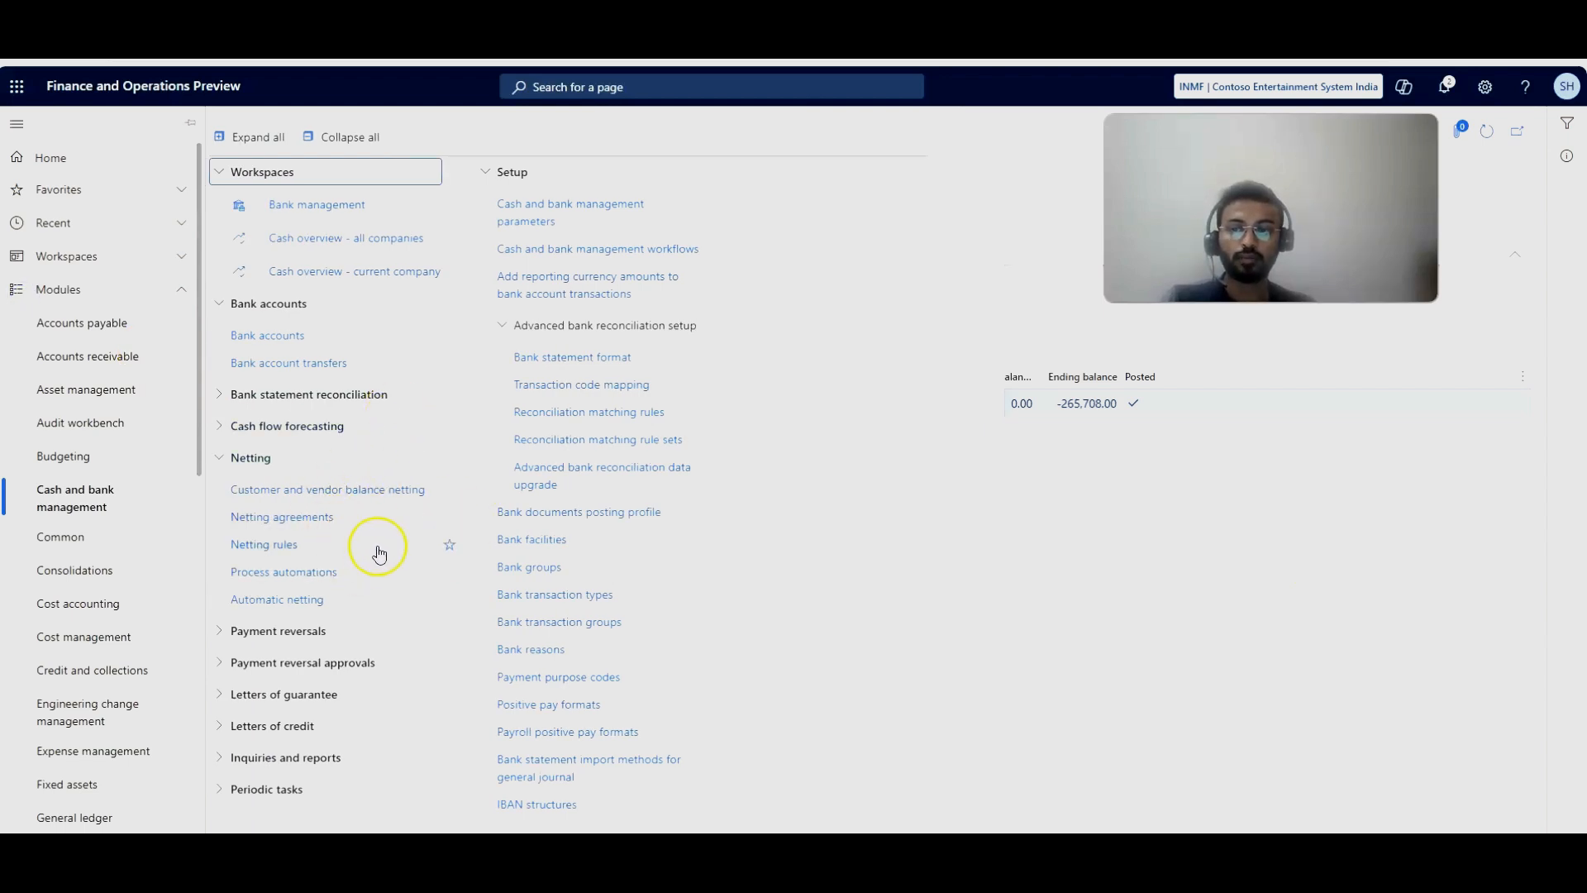
{"action": "left_click", "coordinate": [114, 329]}
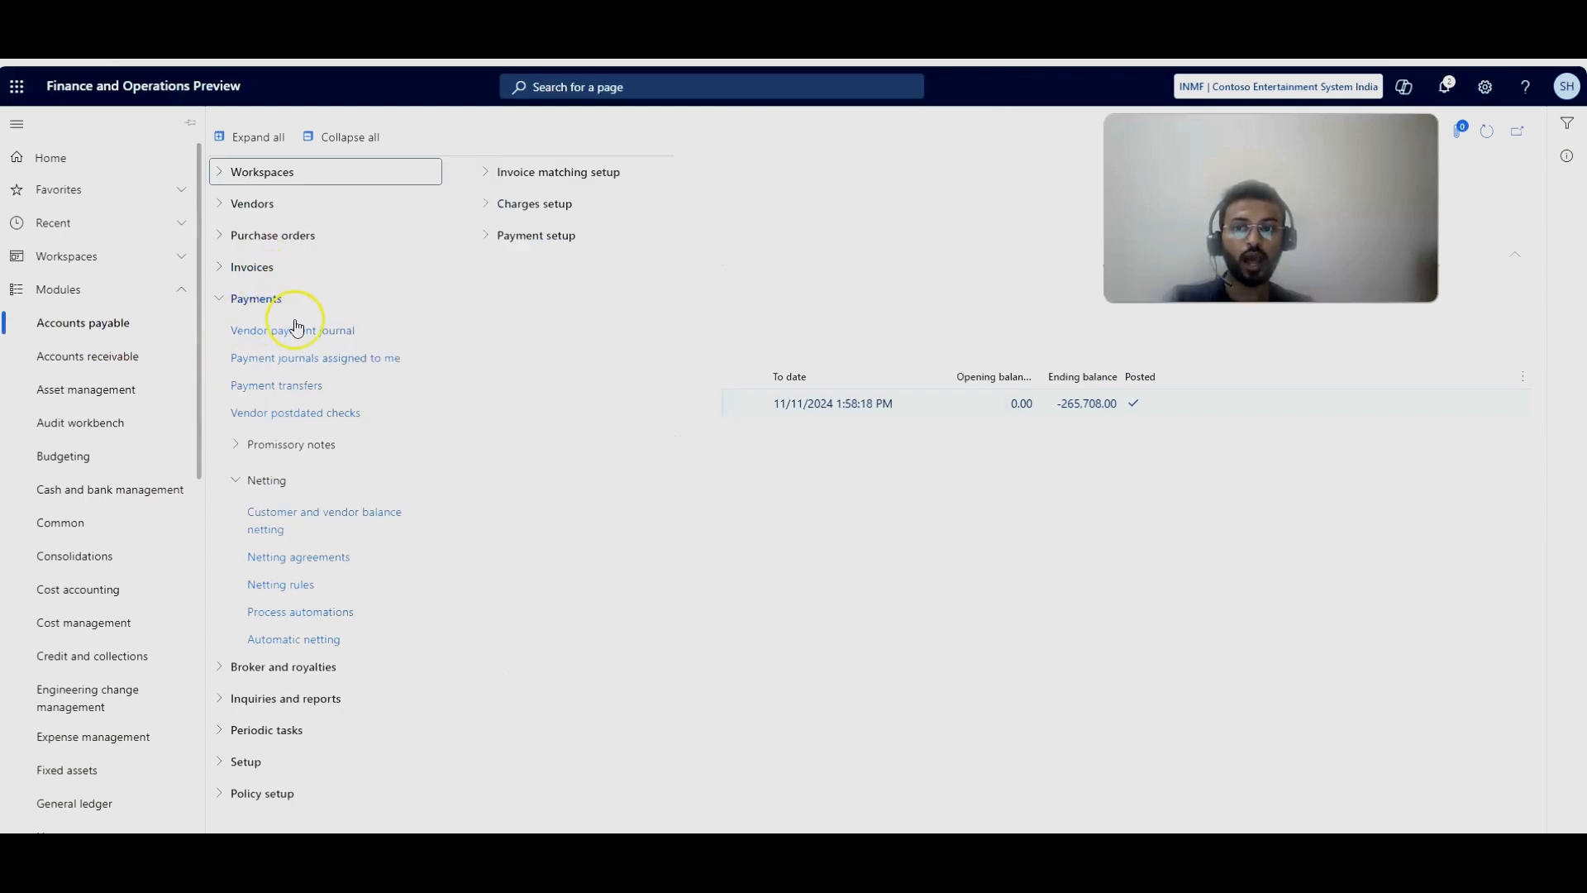
{"action": "left_click", "coordinate": [236, 278]}
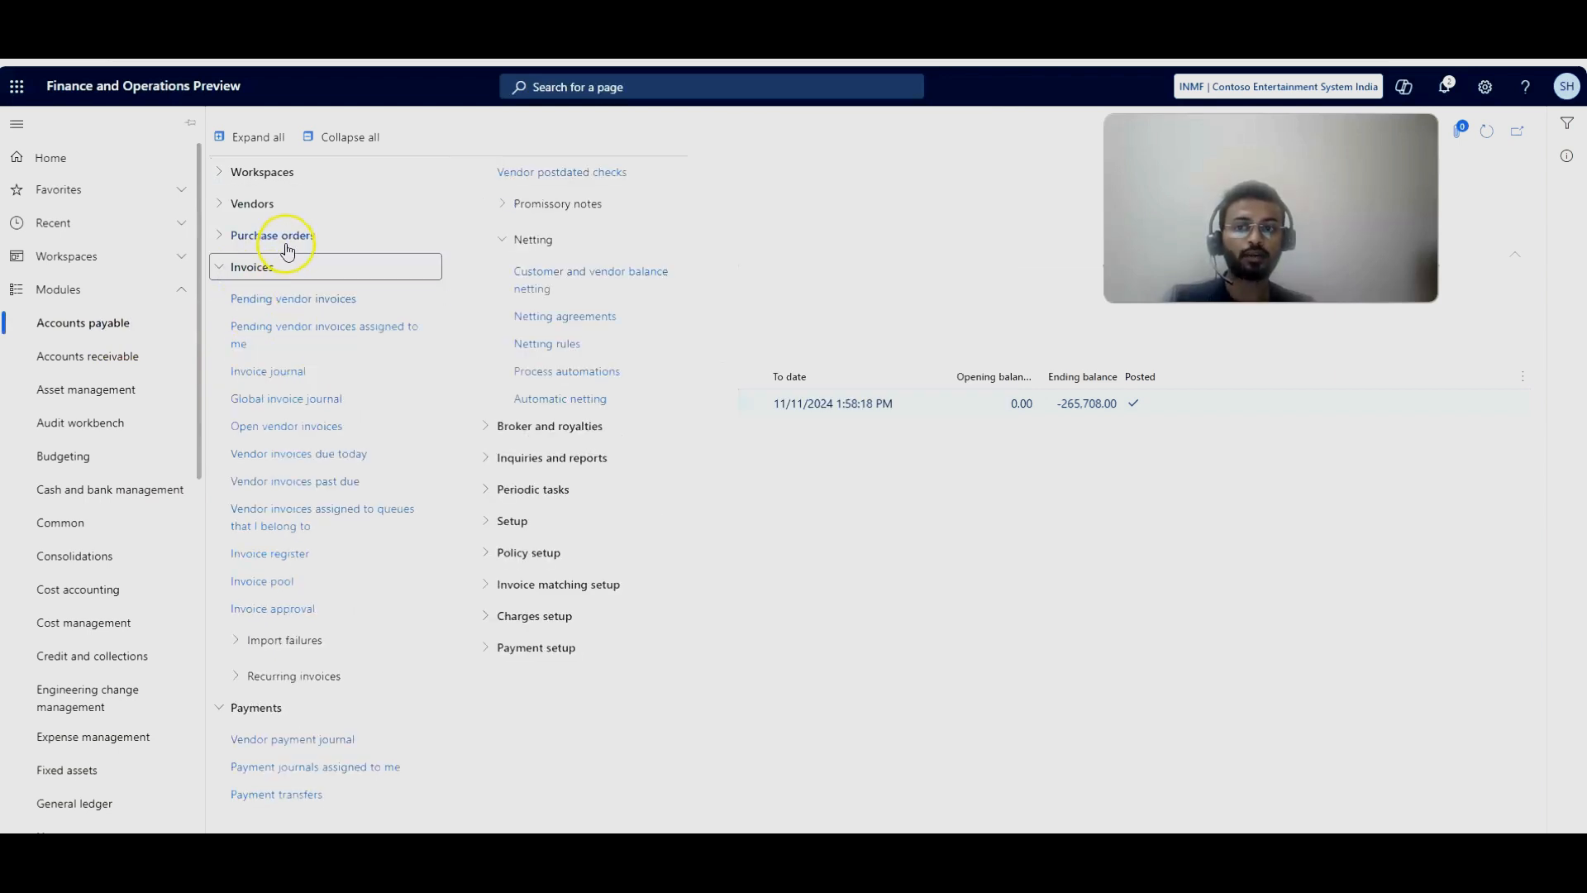
{"action": "left_click", "coordinate": [273, 215]}
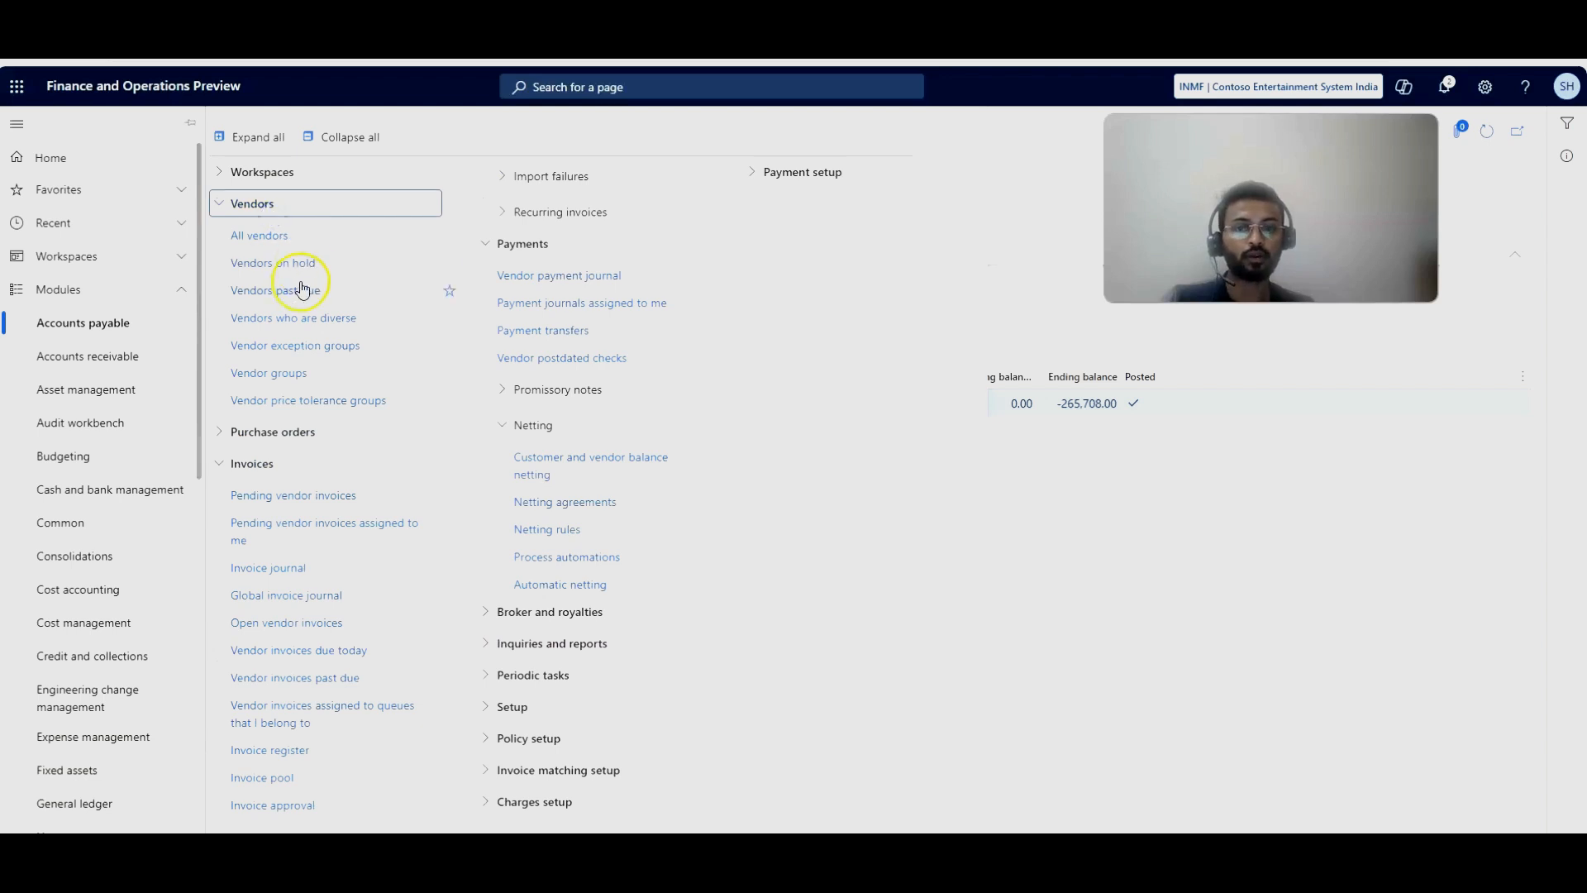
{"action": "left_click", "coordinate": [273, 237]}
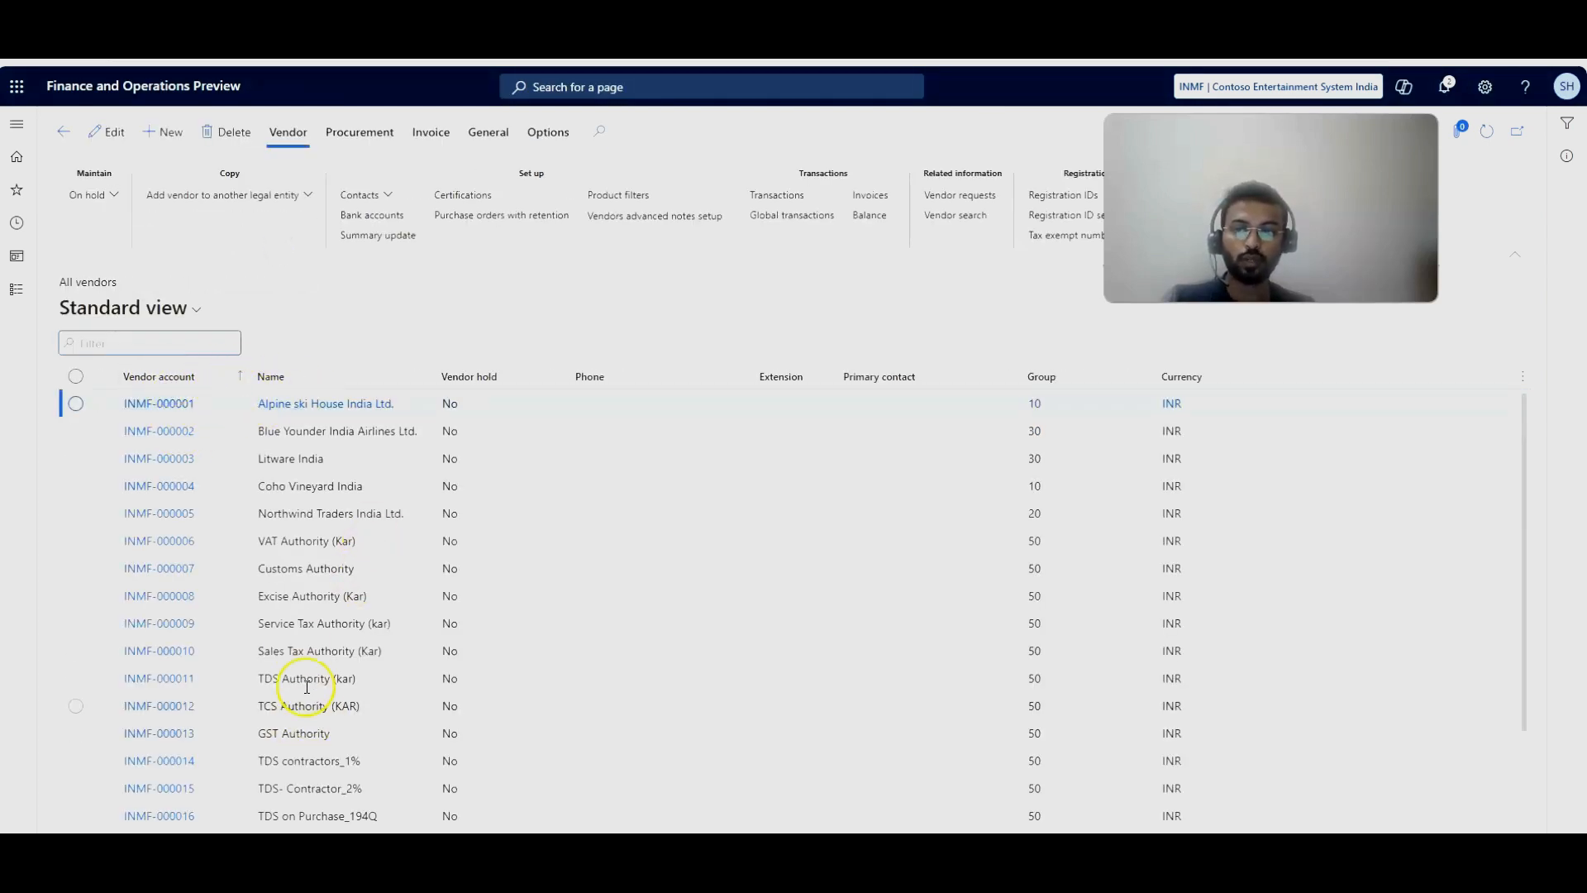
Step: Open the vendor transactions of BESCOM and look over the posted amounts
{"action": "scroll", "coordinate": [318, 713], "scroll_direction": "down", "scroll_amount": 2}
{"action": "left_click", "coordinate": [353, 825]}
{"action": "left_click", "coordinate": [777, 196]}
{"action": "left_click_drag", "start_coordinate": [759, 785], "coordinate": [515, 785]}
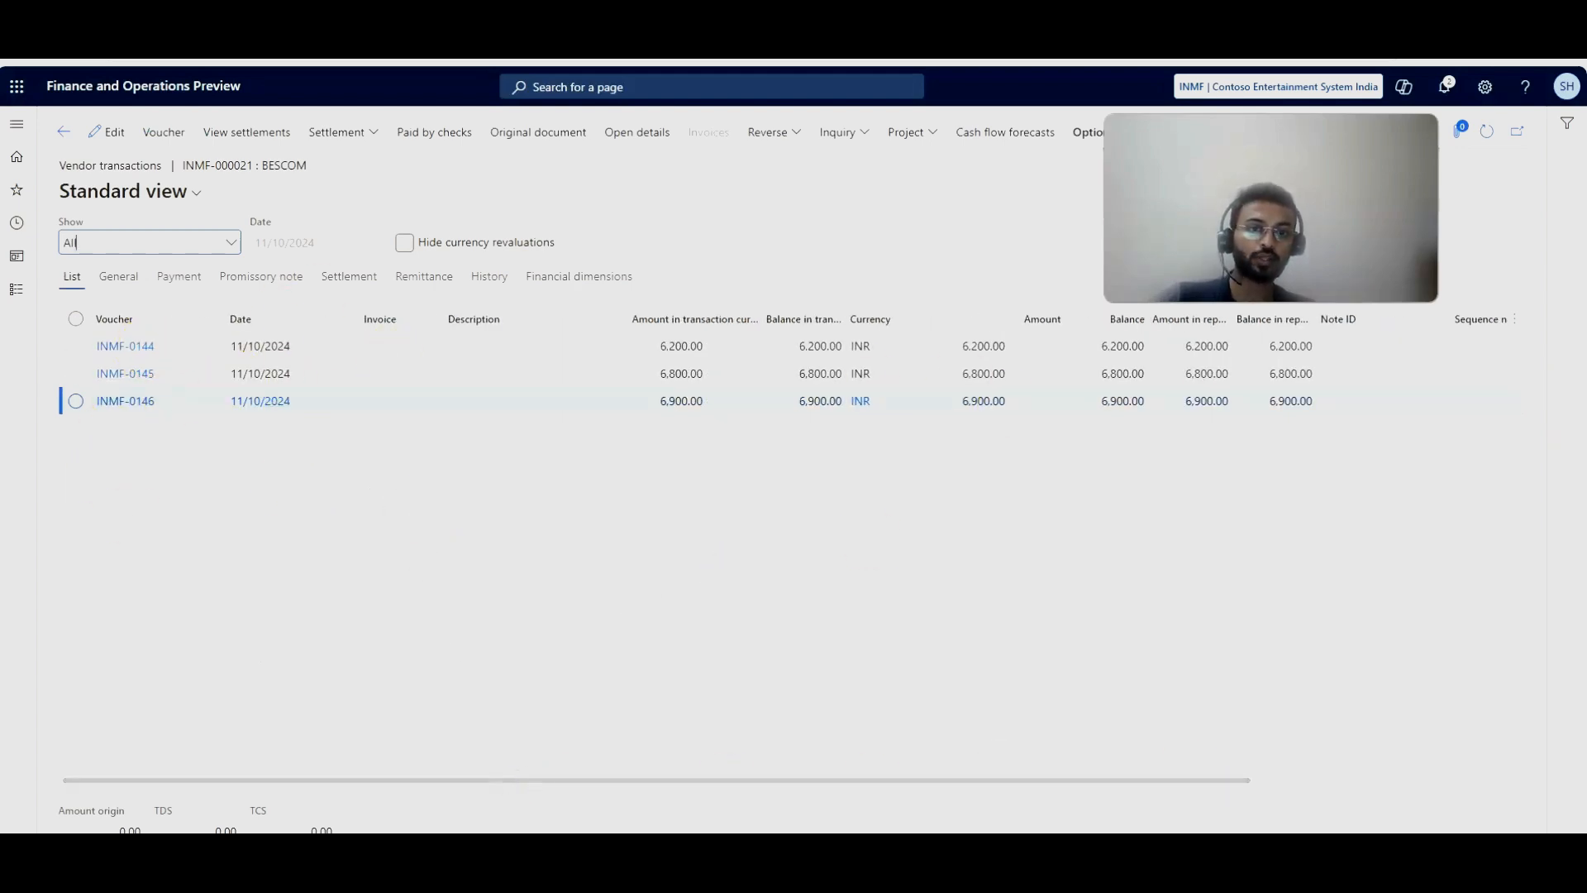
{"action": "left_click_drag", "start_coordinate": [1223, 779], "coordinate": [945, 787]}
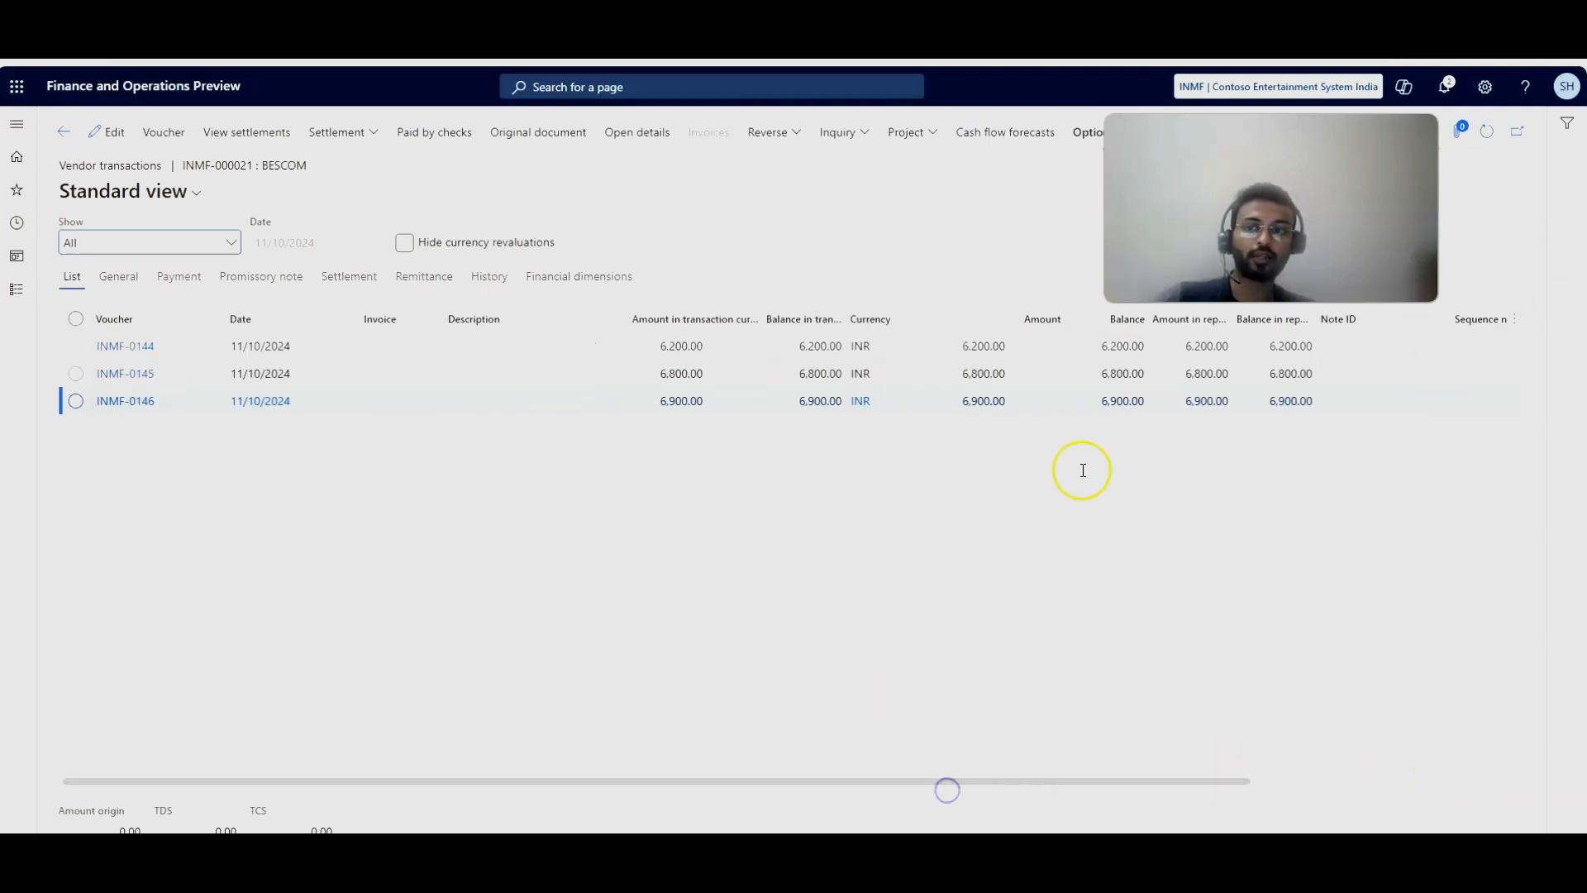
Step: View the ledger postings of BESCOM's voucher INMF-0144
{"action": "left_click", "coordinate": [155, 345]}
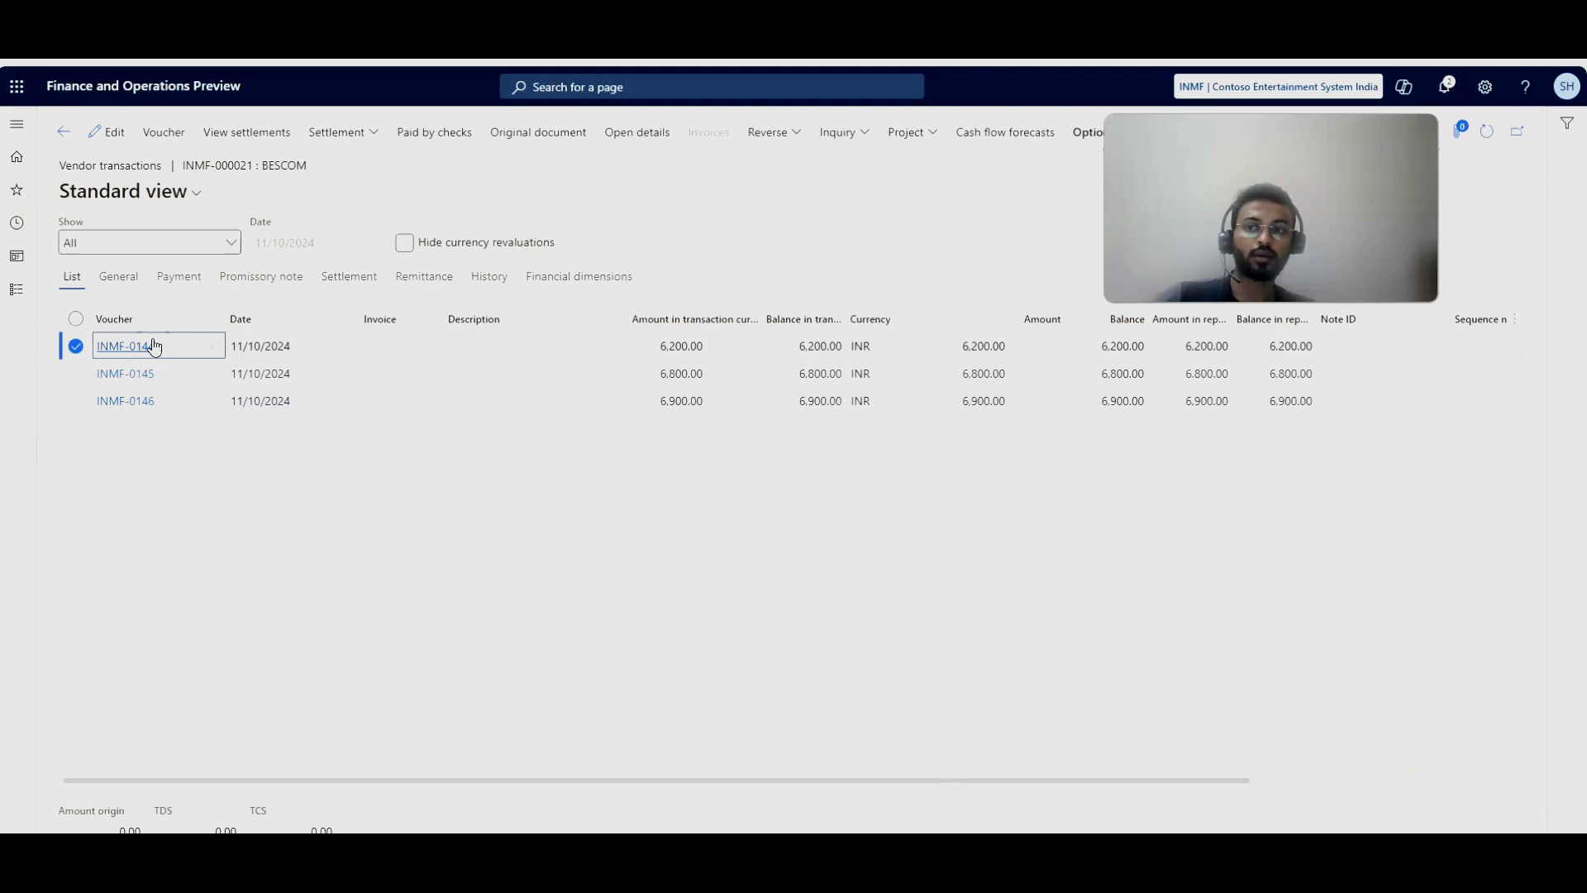
{"action": "left_click", "coordinate": [137, 355]}
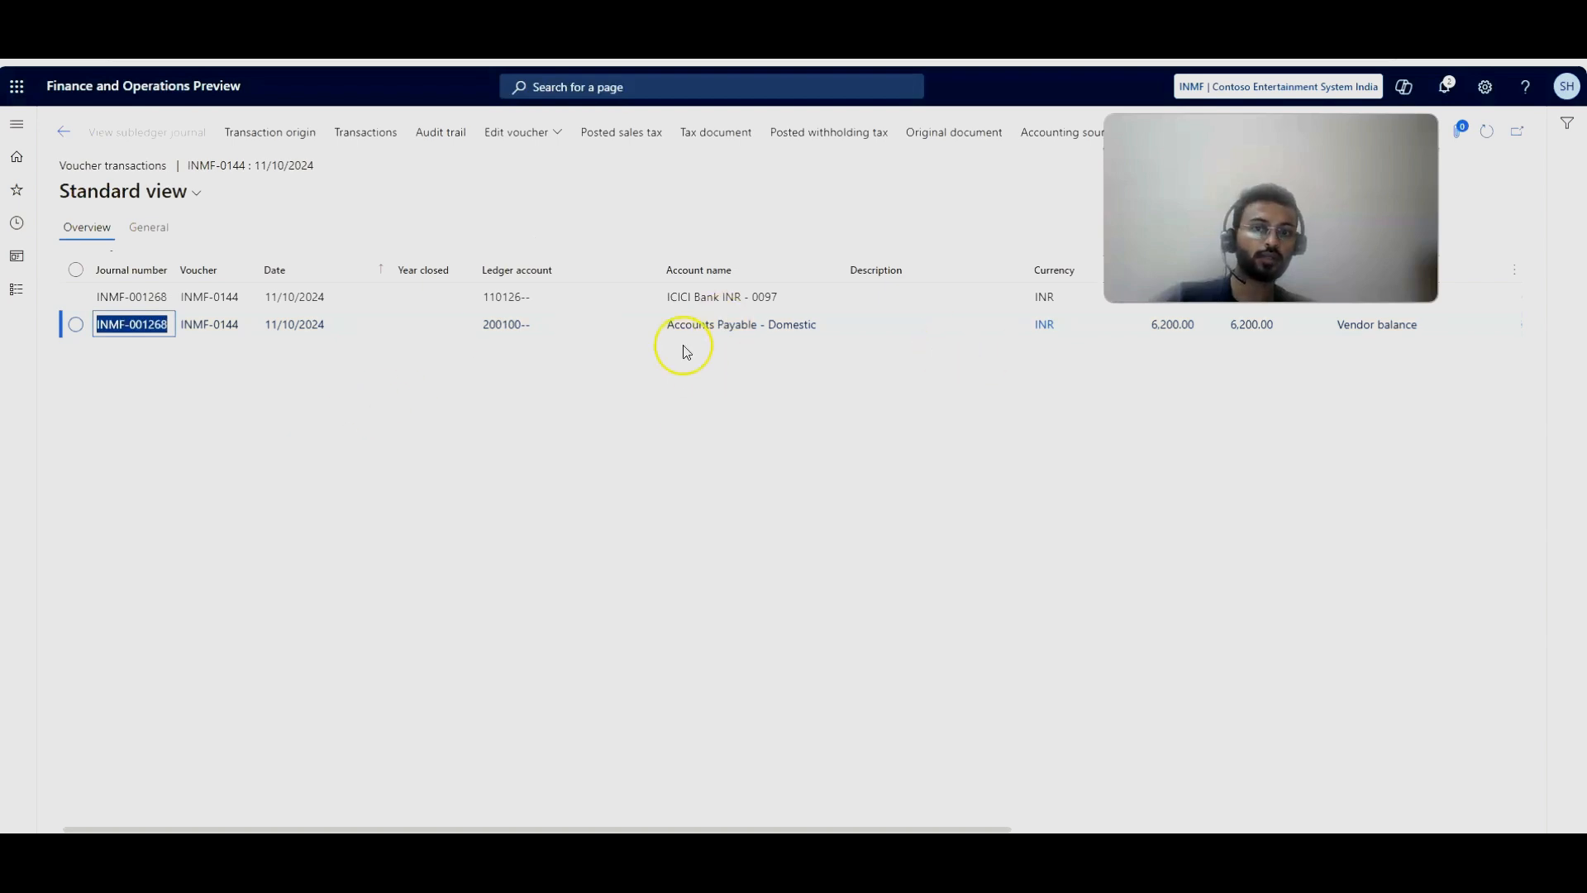
{"action": "left_click", "coordinate": [61, 137]}
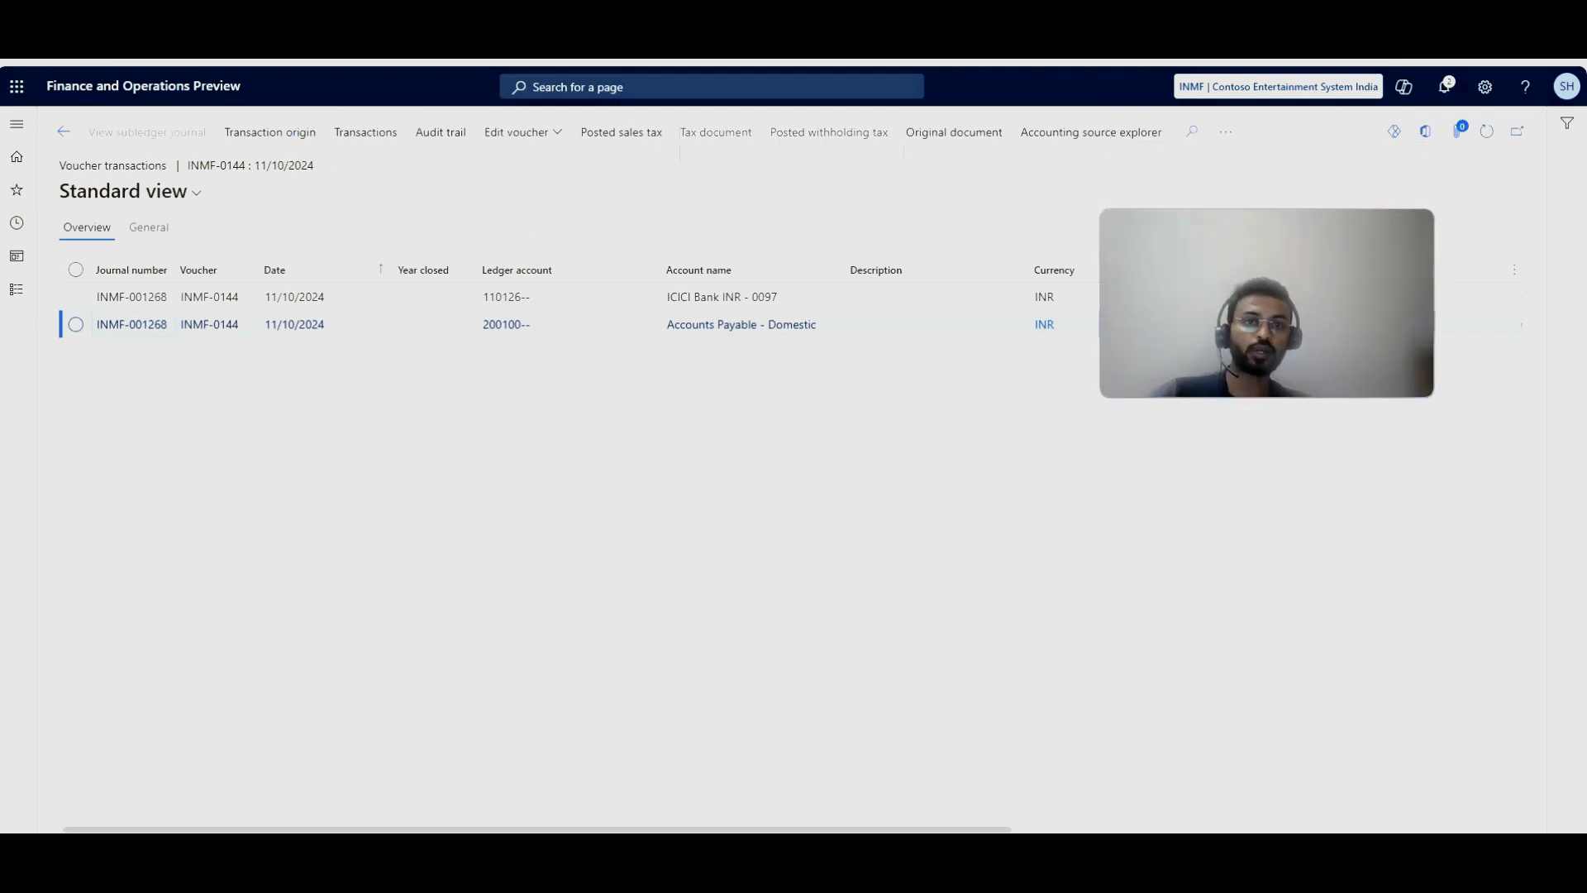
Step: Open the original document of voucher INMF-0144 and view the details of its source journal
{"action": "left_click", "coordinate": [63, 133]}
{"action": "left_click", "coordinate": [964, 134]}
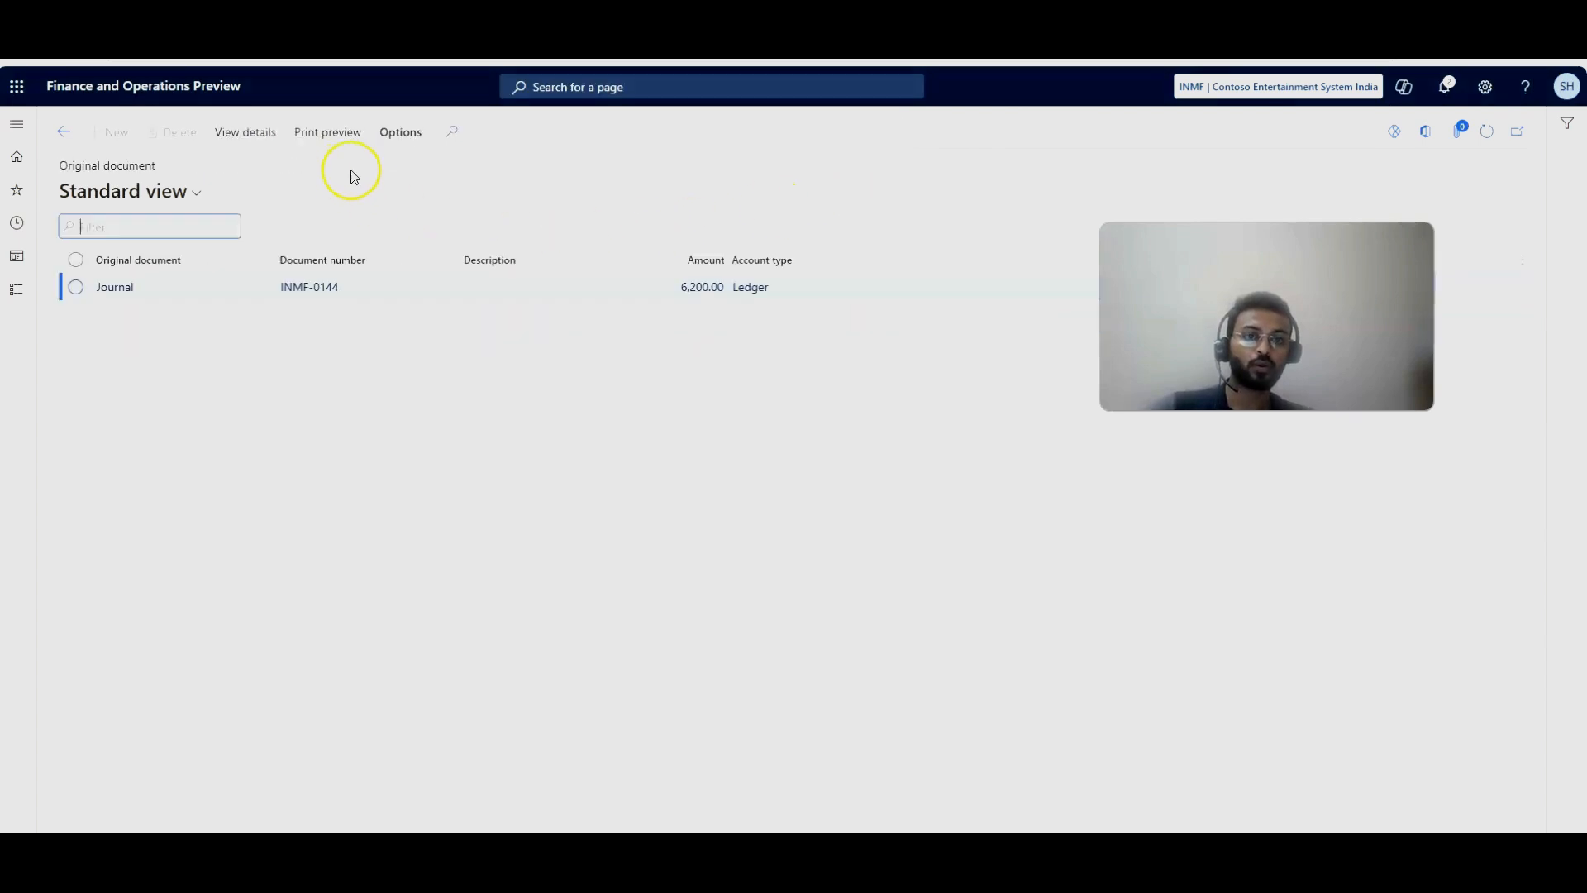
{"action": "left_click", "coordinate": [245, 144]}
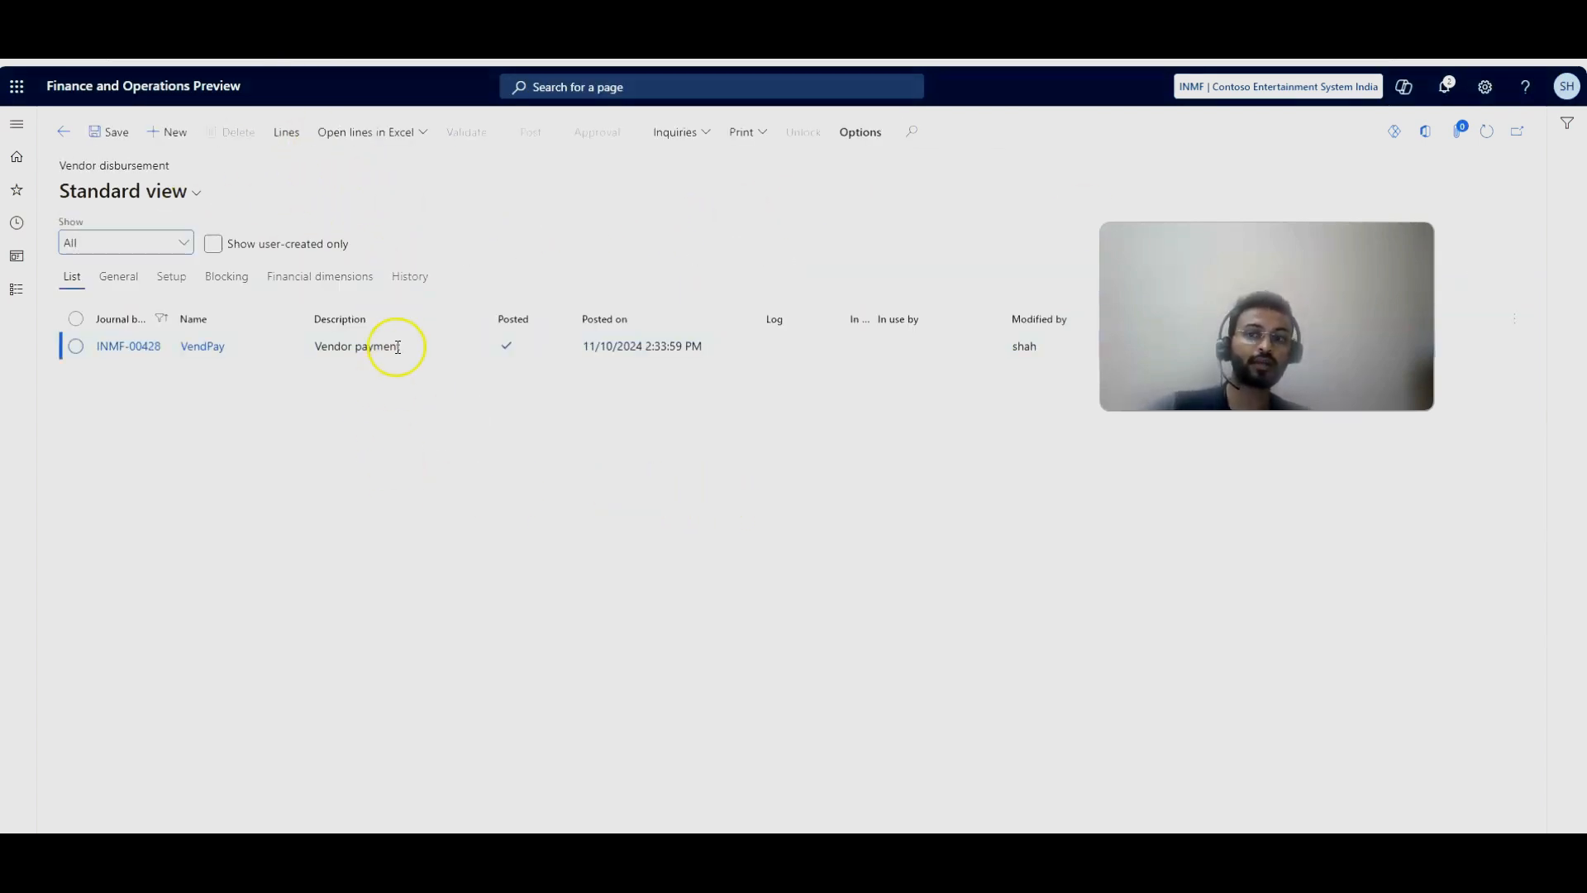
{"action": "left_click", "coordinate": [208, 346]}
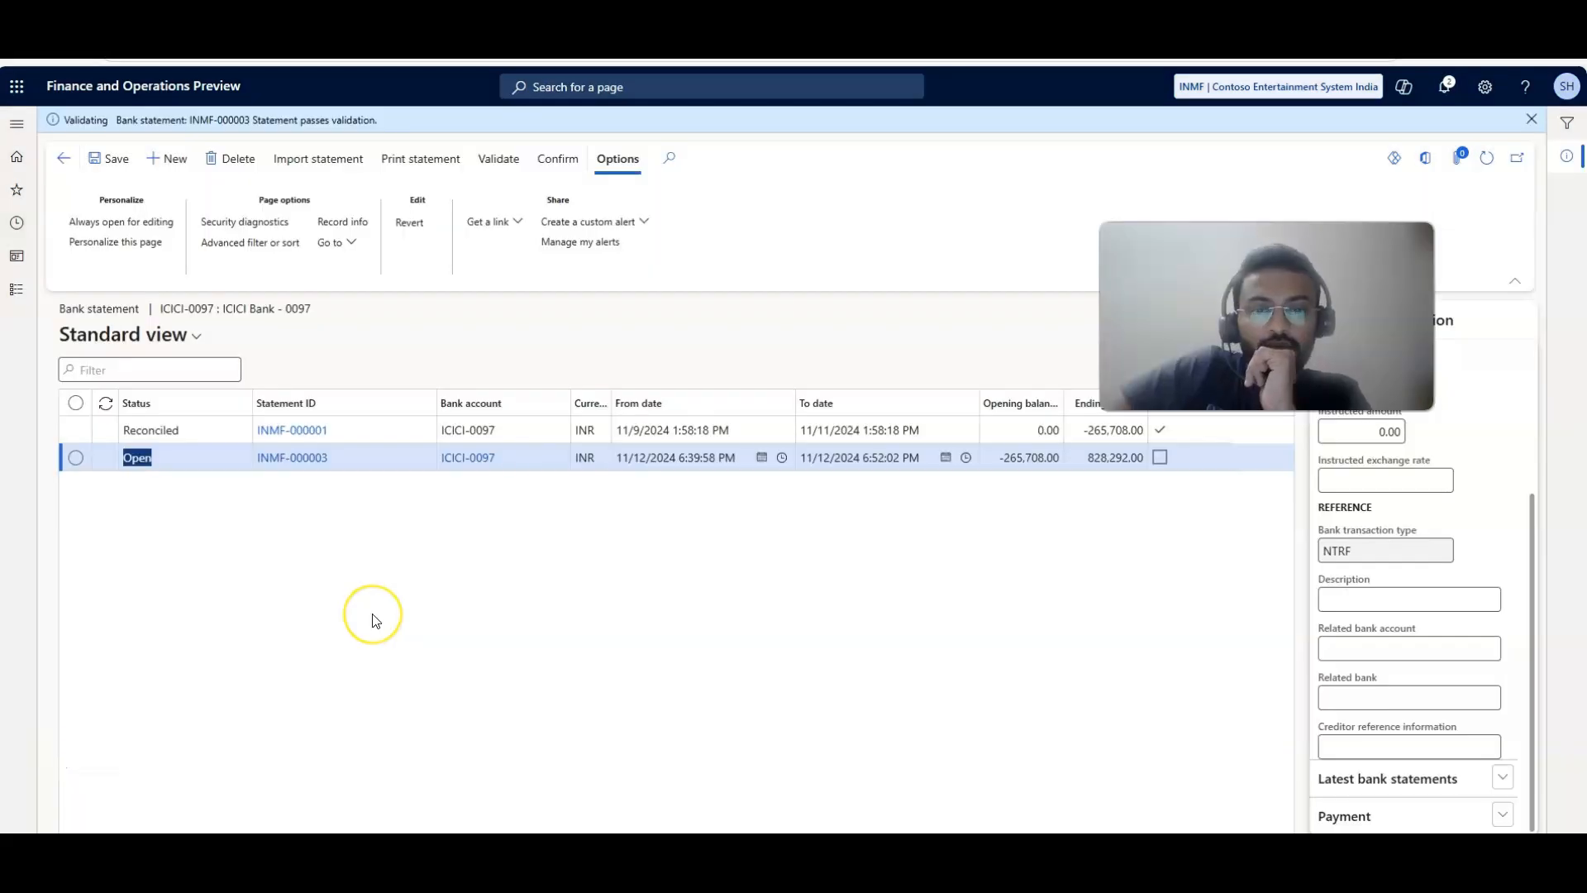
Step: Validate the open bank statement INMF-000003, compare its start date with the previous statement's end date, and confirm it
{"action": "left_click", "coordinate": [374, 616]}
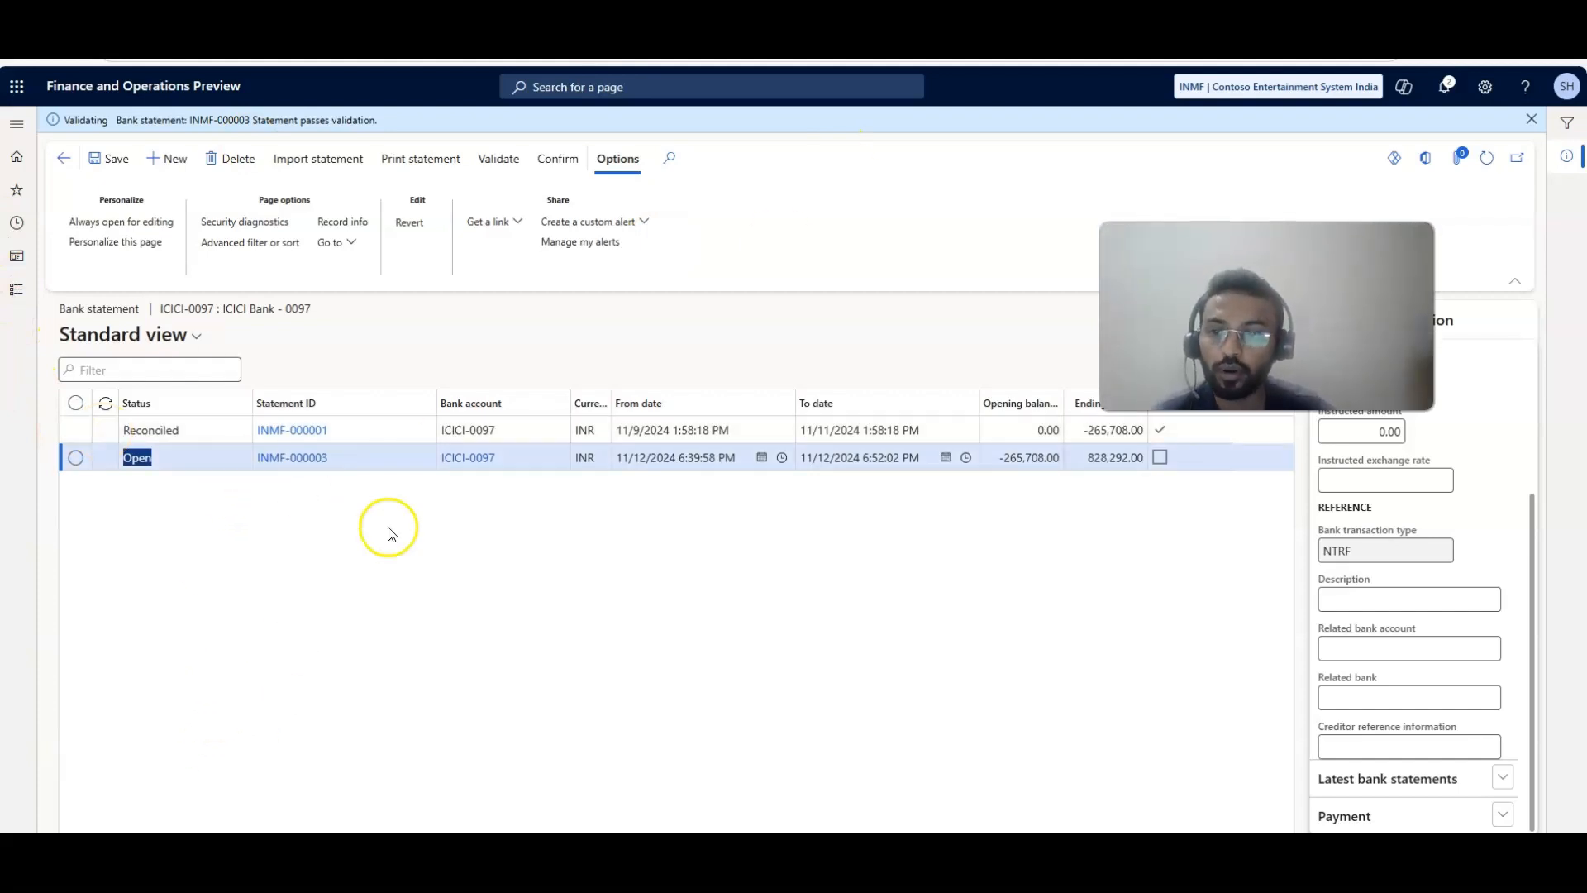
{"action": "left_click", "coordinate": [499, 158]}
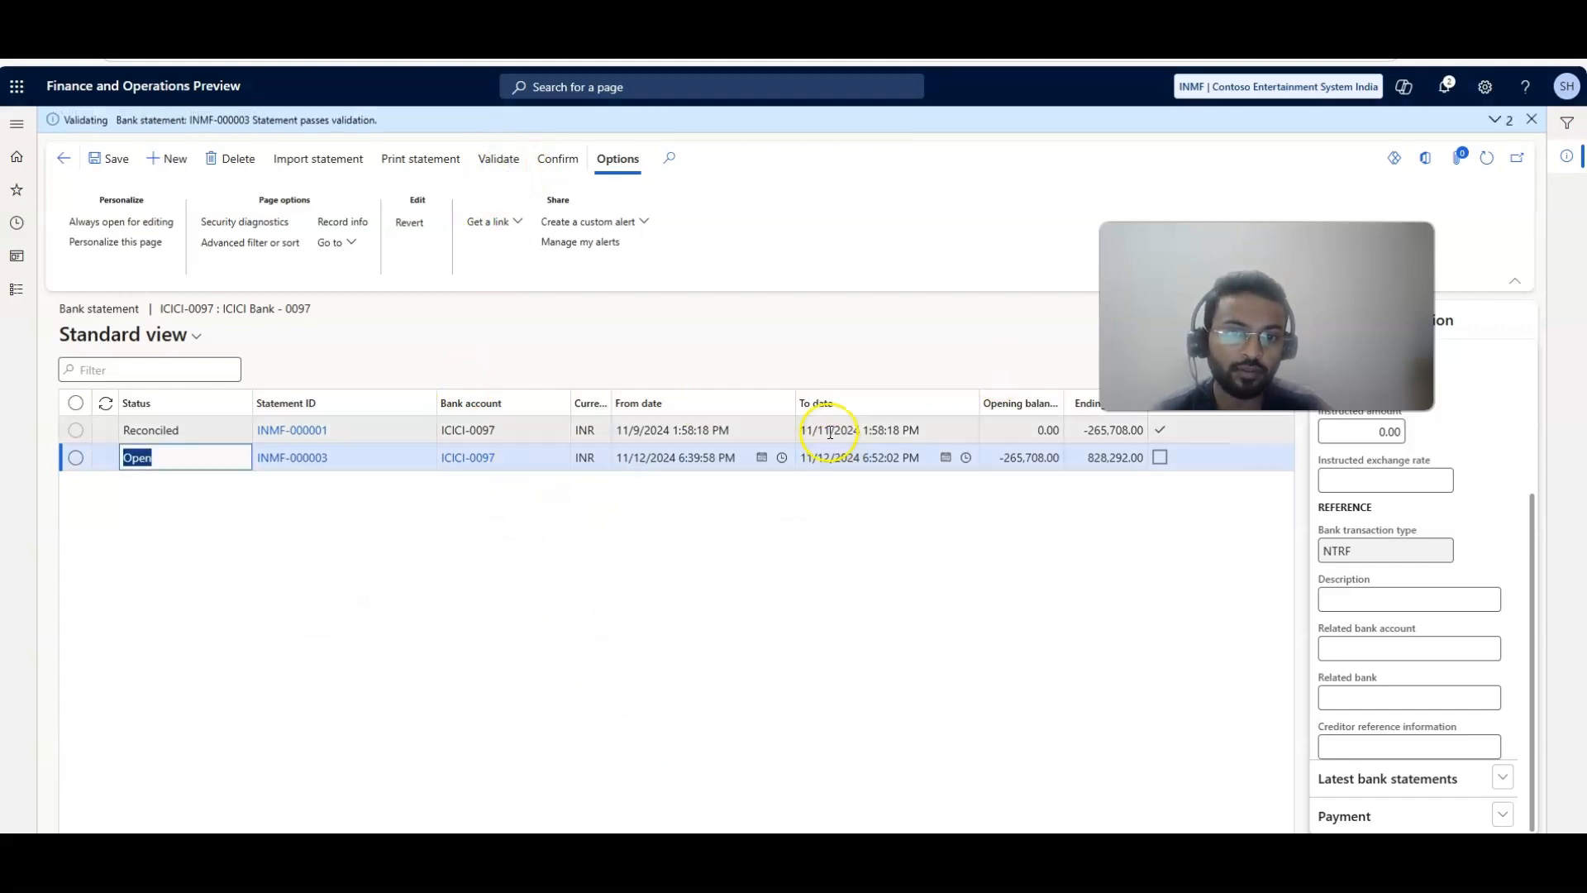
{"action": "left_click_drag", "start_coordinate": [801, 431], "coordinate": [874, 433]}
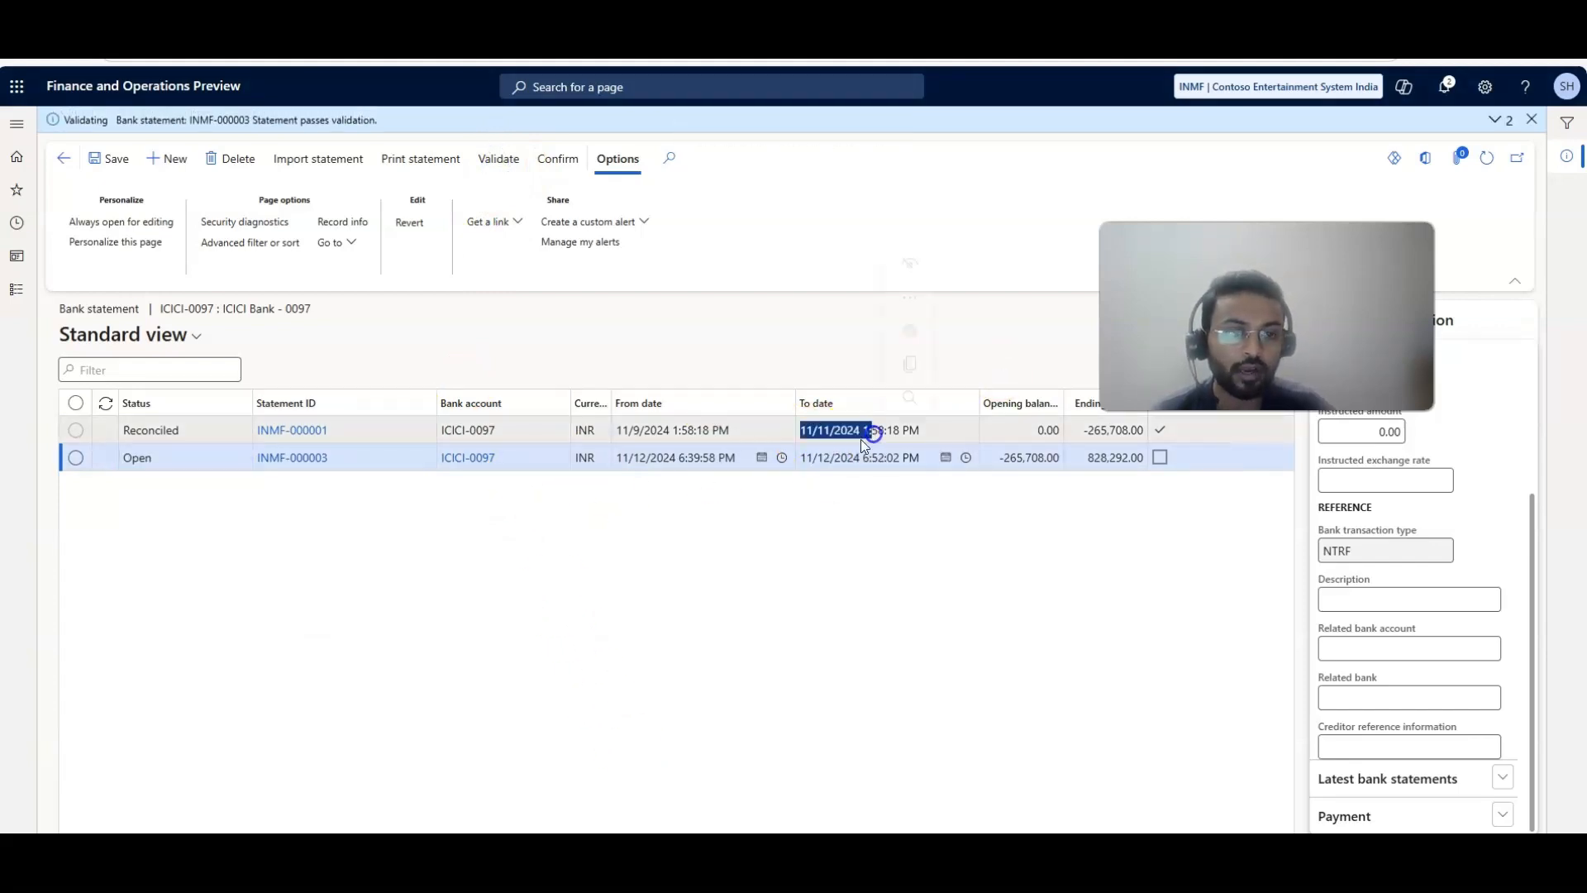
{"action": "left_click_drag", "start_coordinate": [664, 458], "coordinate": [549, 471]}
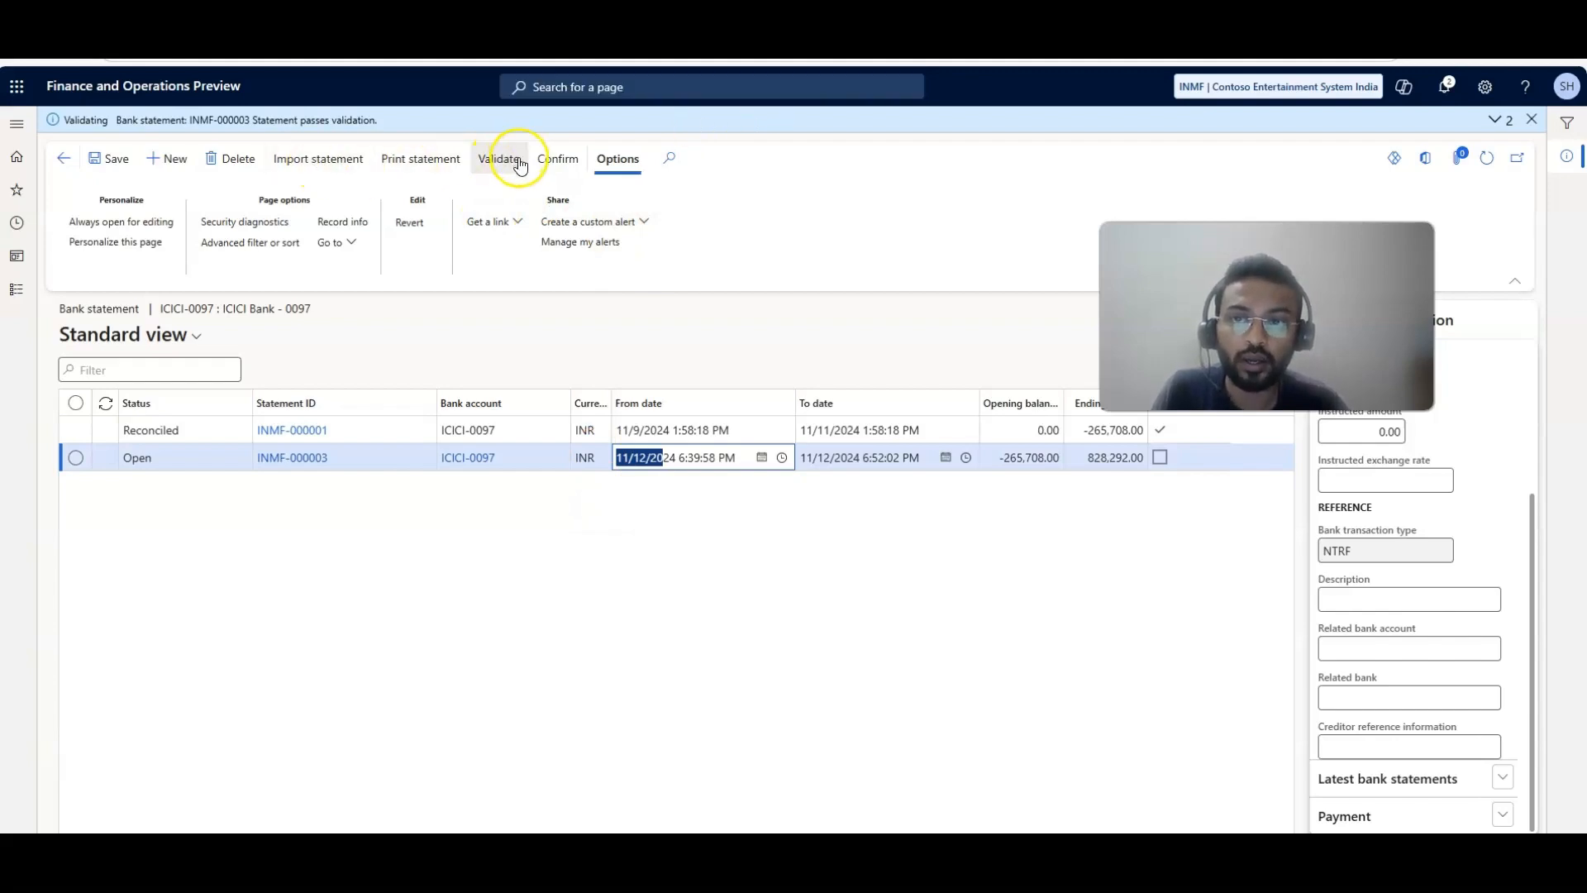
{"action": "left_click", "coordinate": [555, 161]}
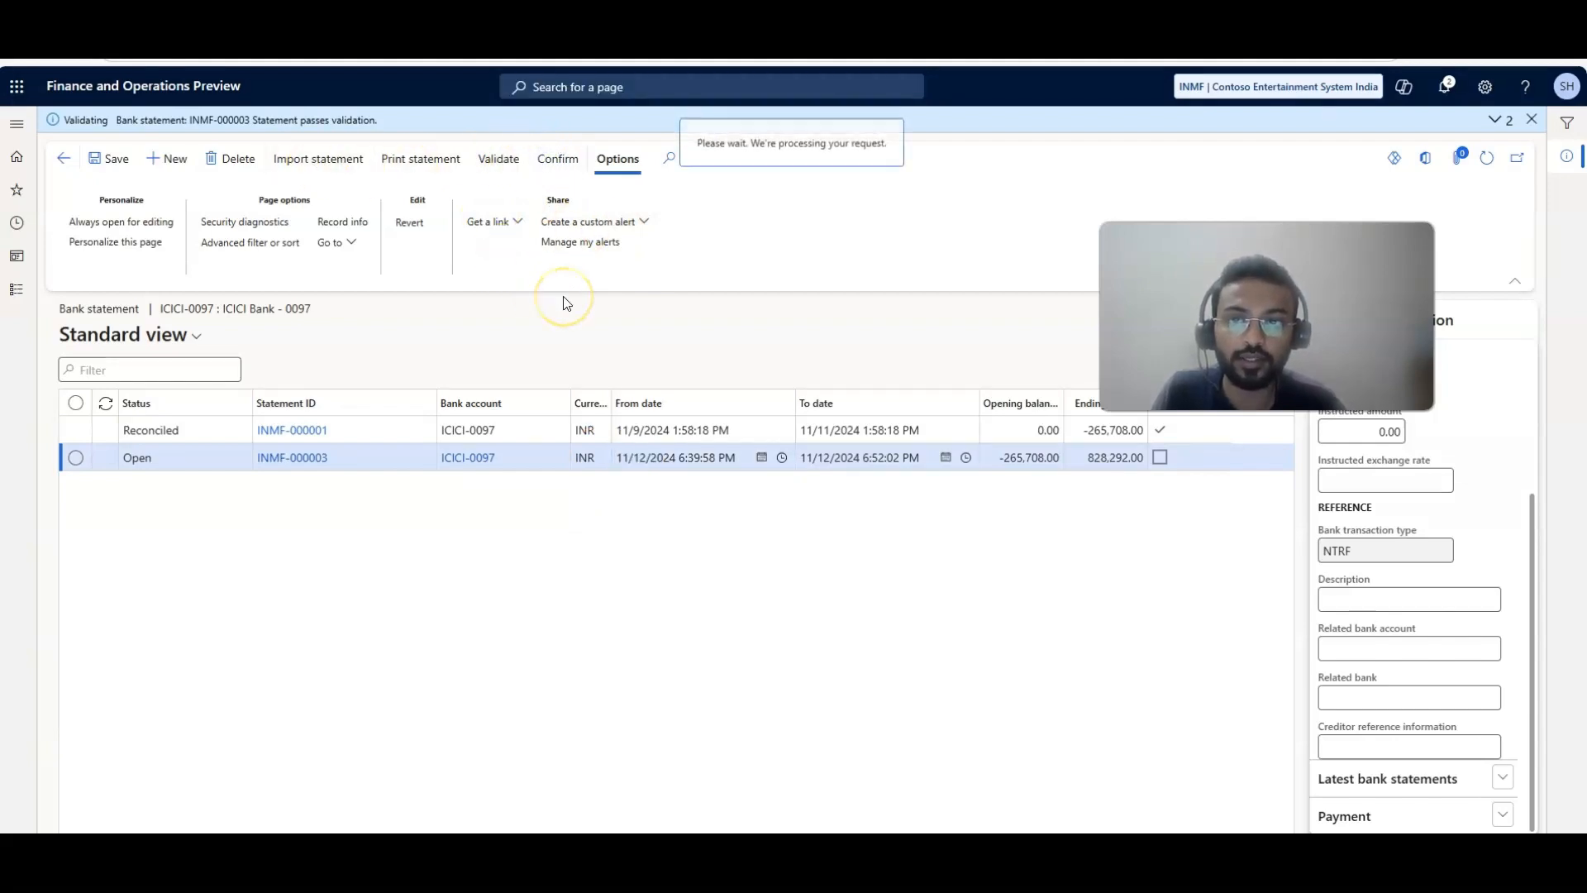
{"action": "left_click", "coordinate": [500, 157]}
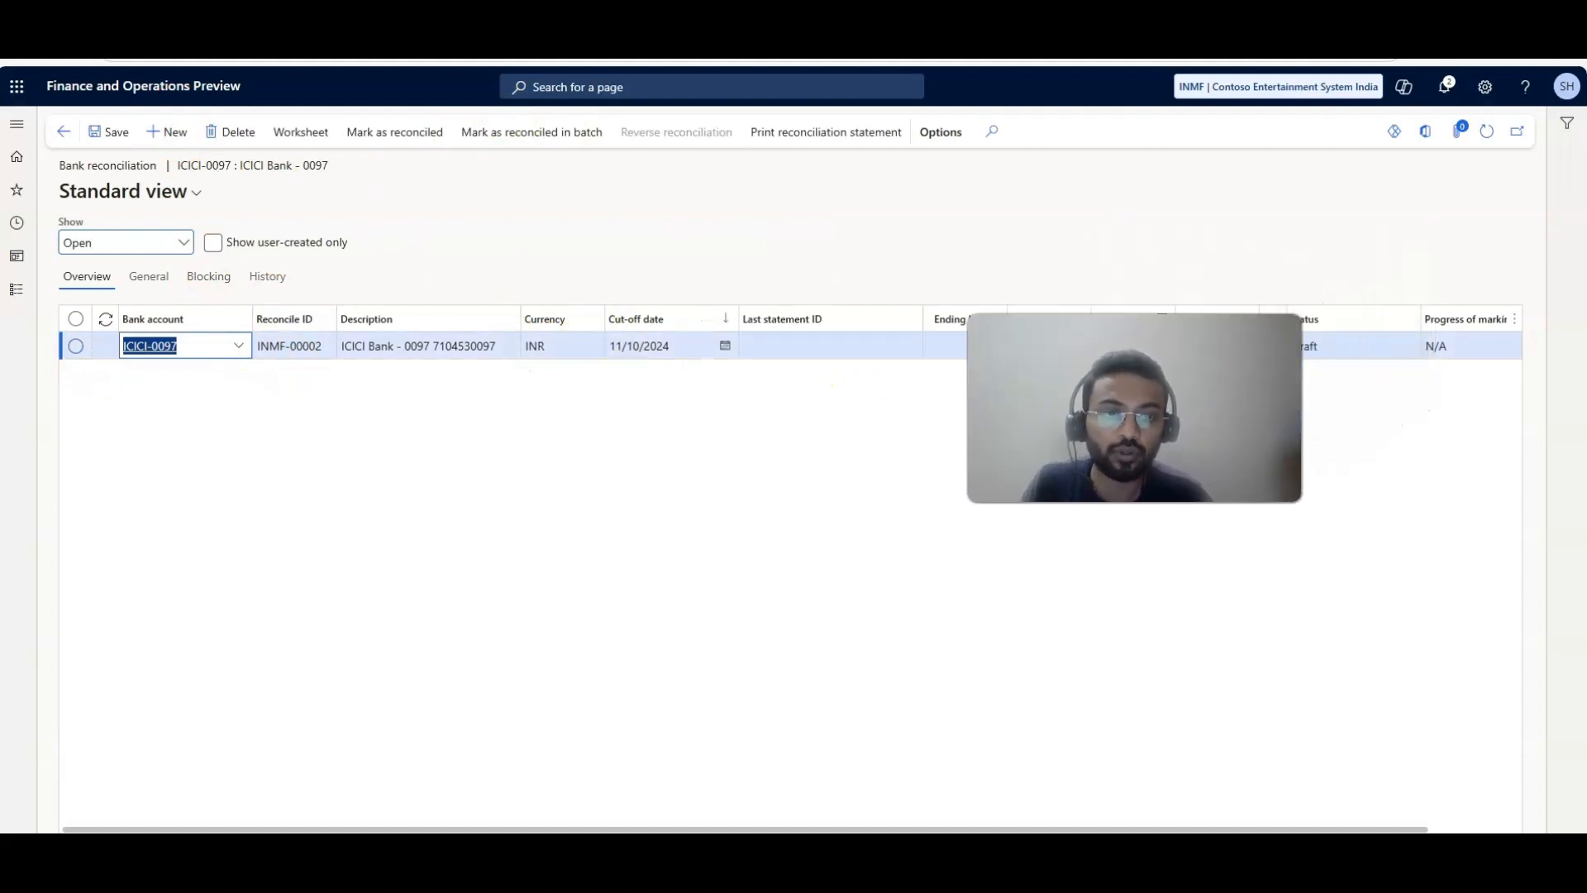
Step: Set the cut-off date of bank reconciliation INMF-00002 to 11/13/2024 and open its worksheet
{"action": "left_click", "coordinate": [314, 132]}
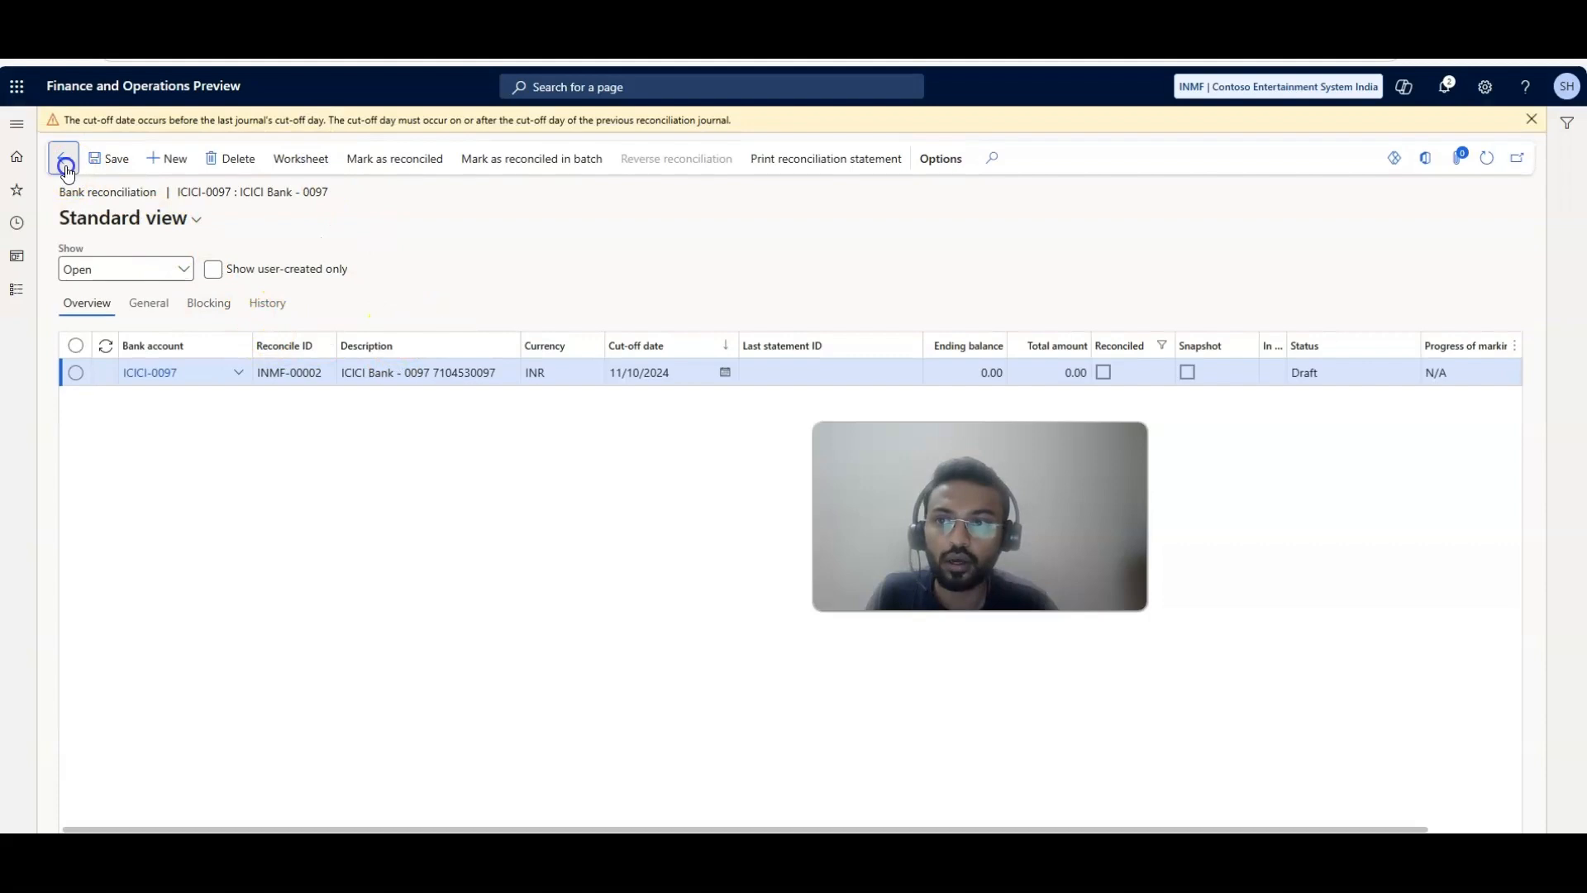
{"action": "left_click", "coordinate": [725, 372]}
{"action": "left_click", "coordinate": [721, 512]}
{"action": "left_click", "coordinate": [553, 525]}
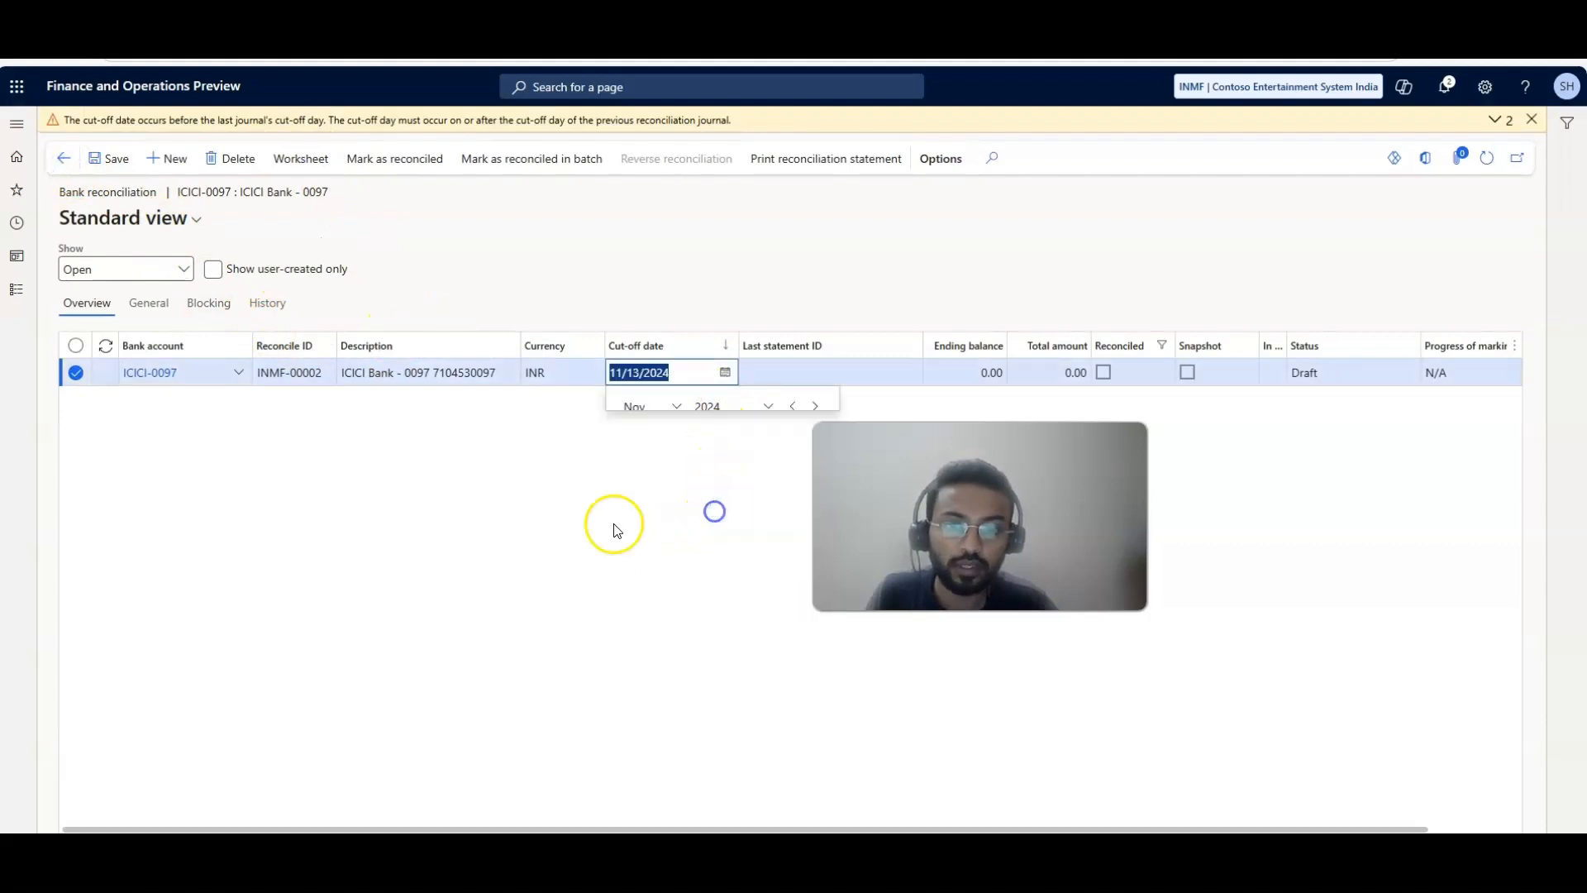
{"action": "left_click", "coordinate": [301, 159]}
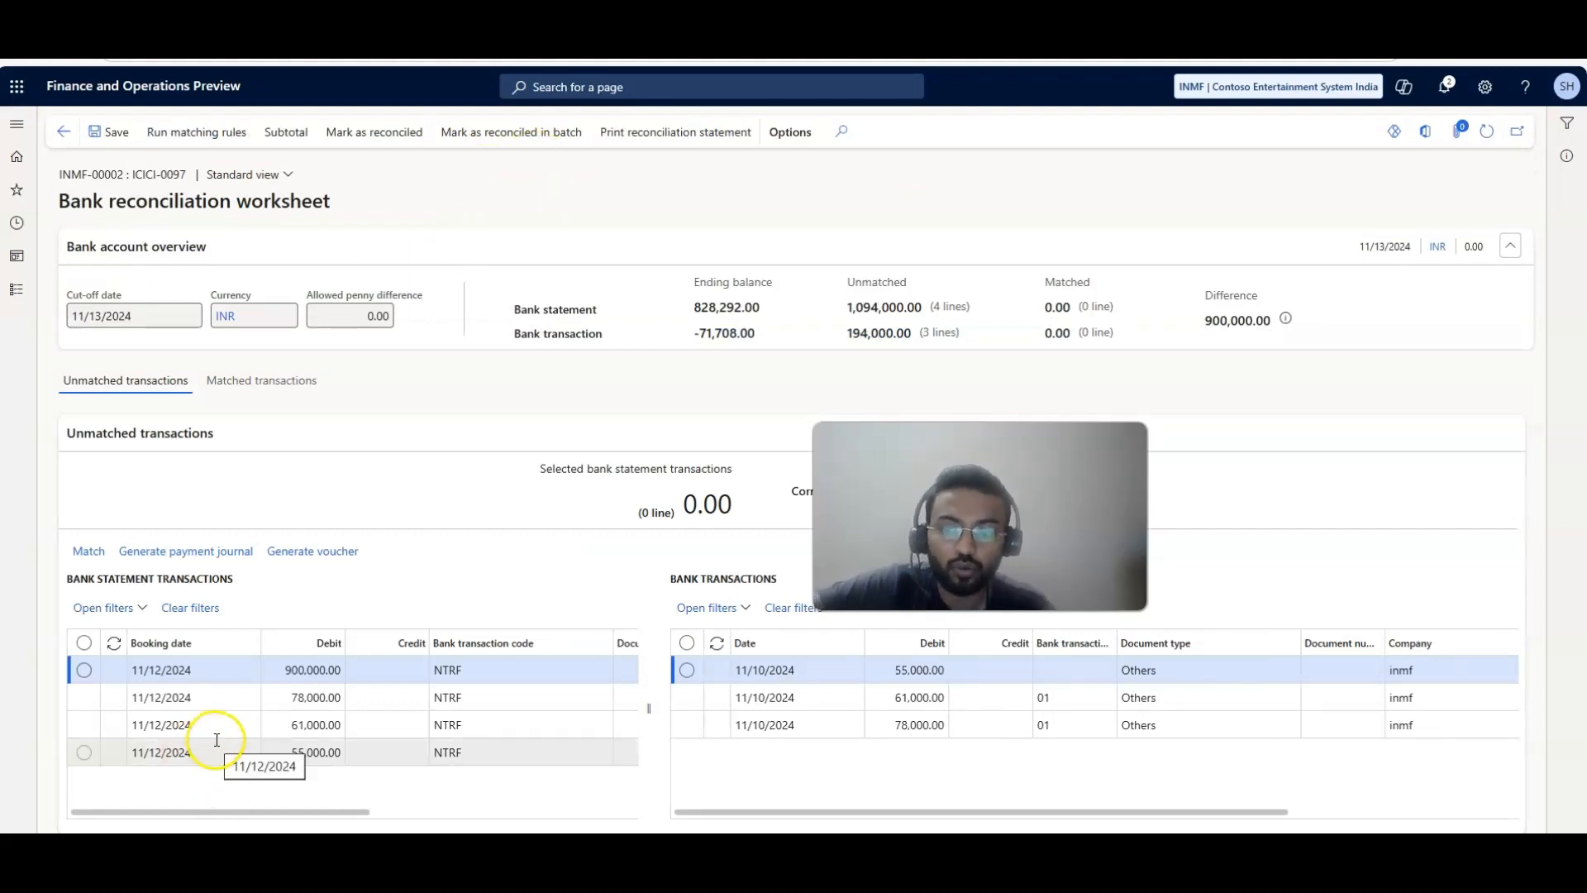
{"action": "left_click", "coordinate": [252, 697]}
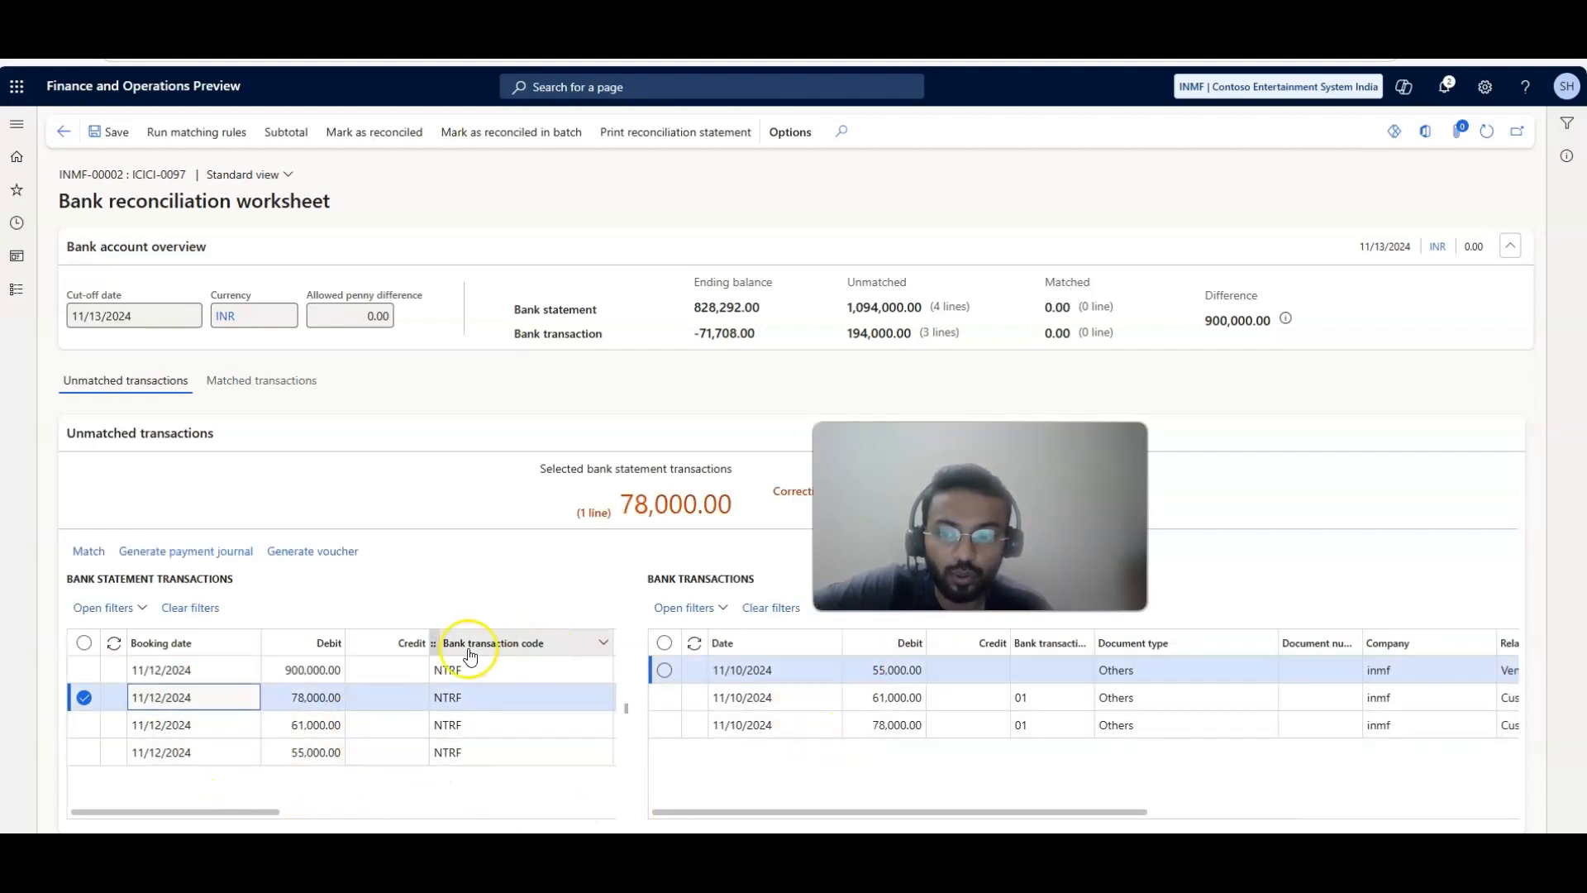
{"action": "left_click", "coordinate": [165, 137]}
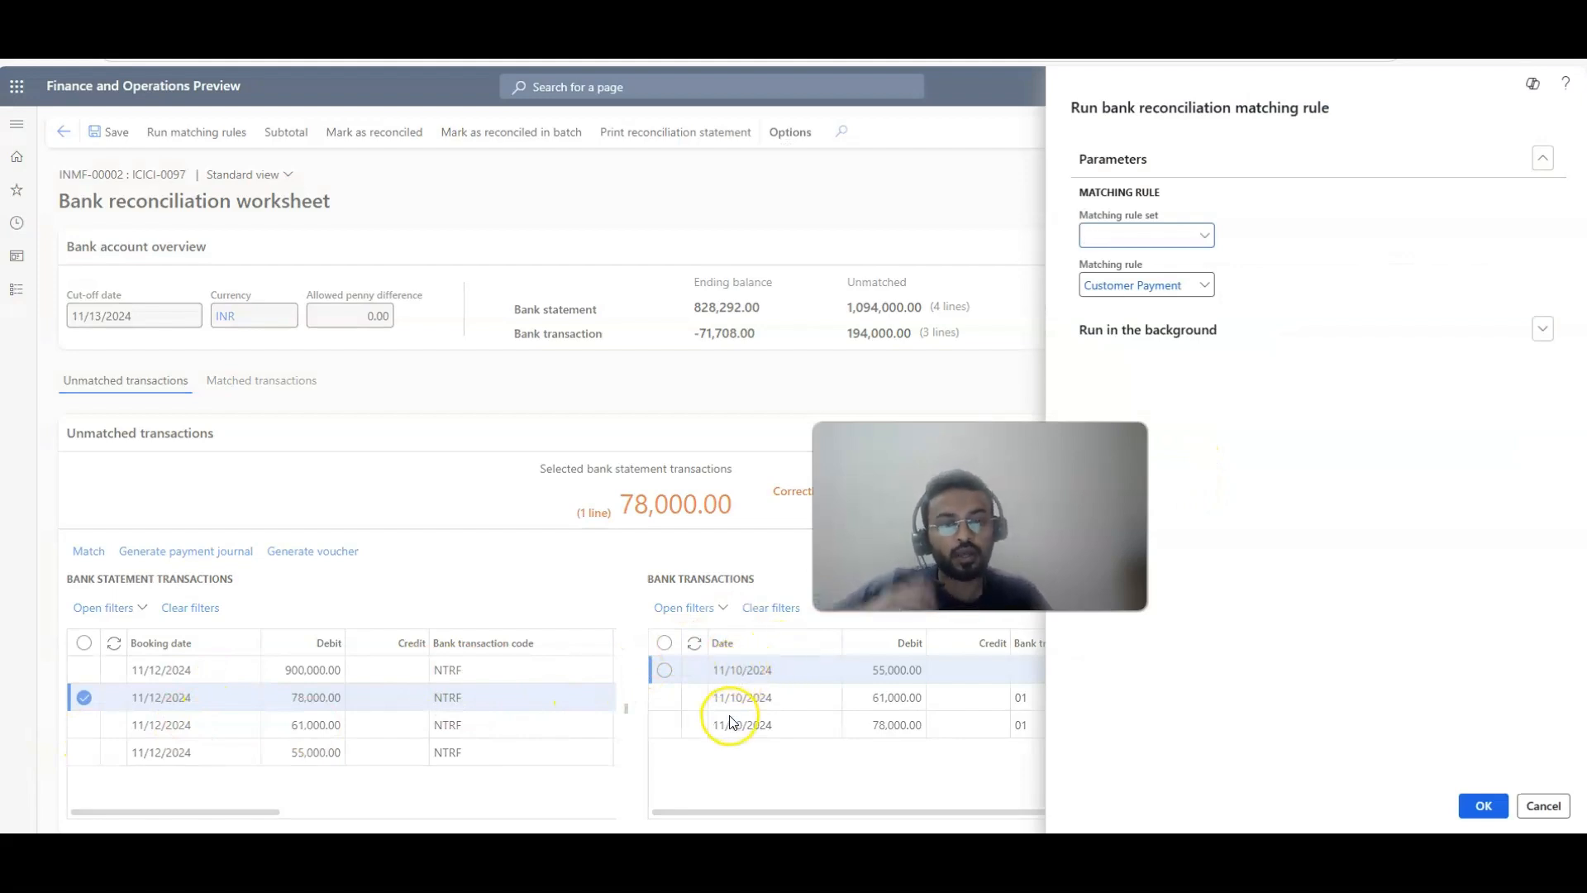
{"action": "left_click", "coordinate": [1542, 806]}
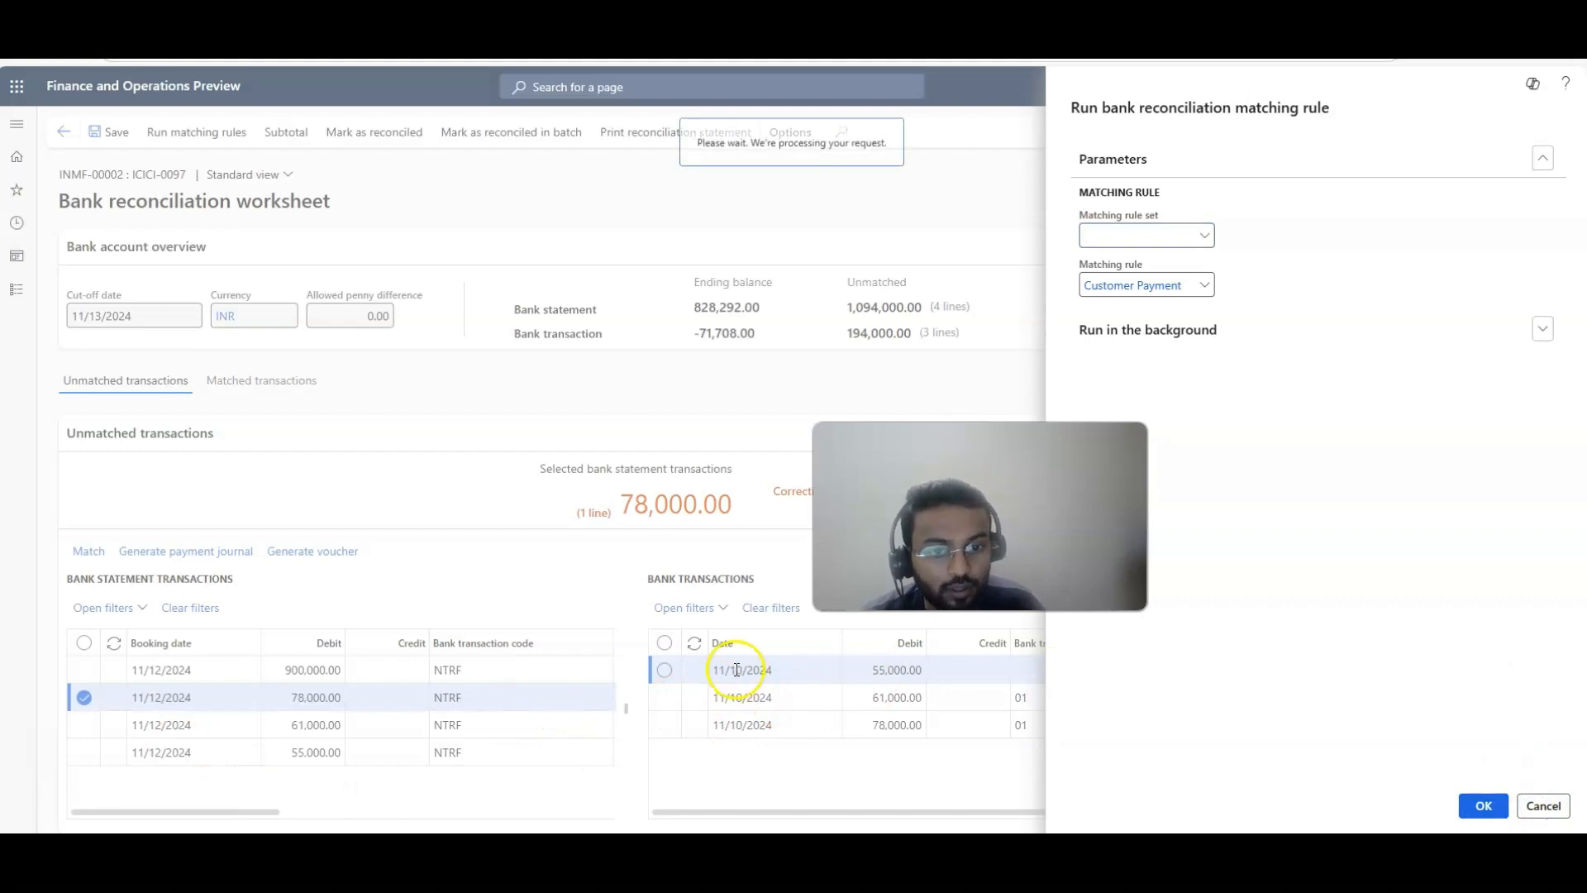
{"action": "left_click", "coordinate": [168, 699]}
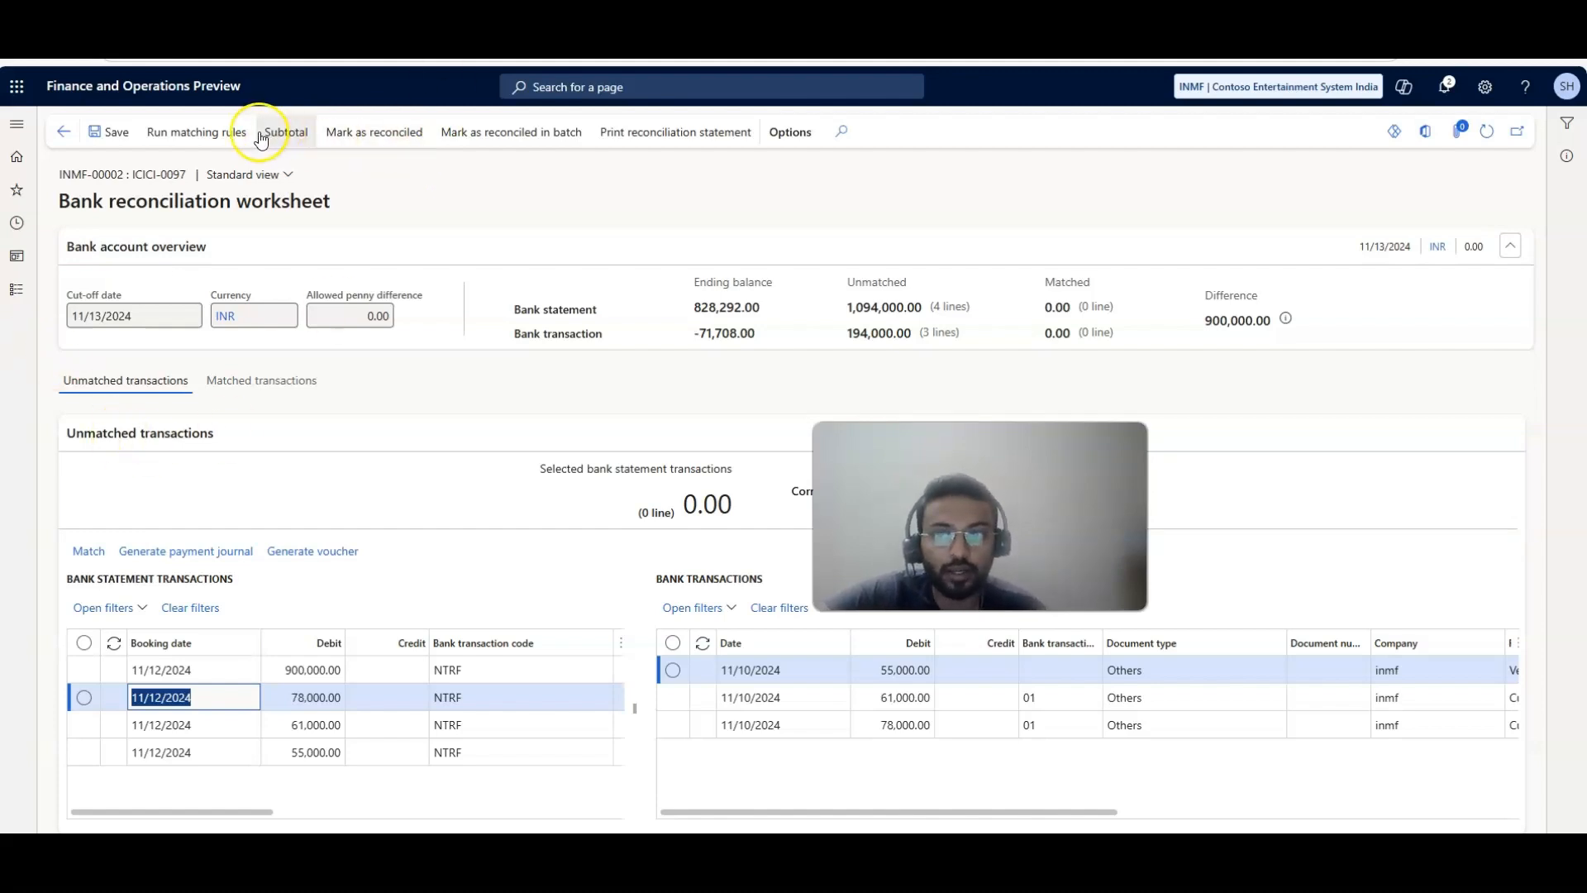
Step: Run the One to One matching rule on the unmatched transactions in the reconciliation worksheet
{"action": "left_click", "coordinate": [214, 142]}
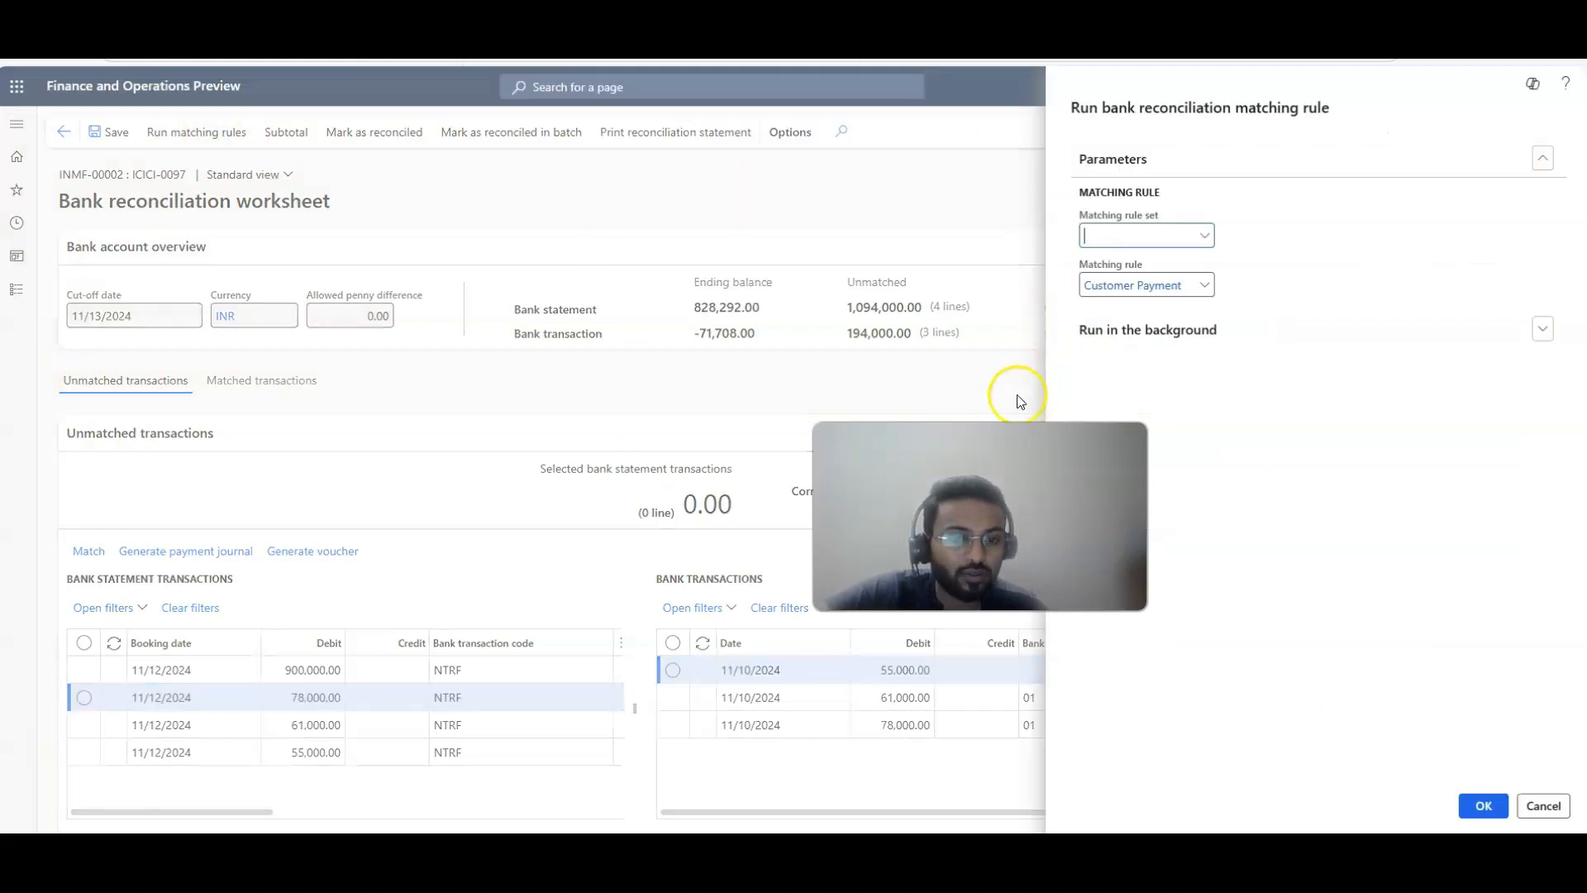
{"action": "left_click", "coordinate": [1208, 288]}
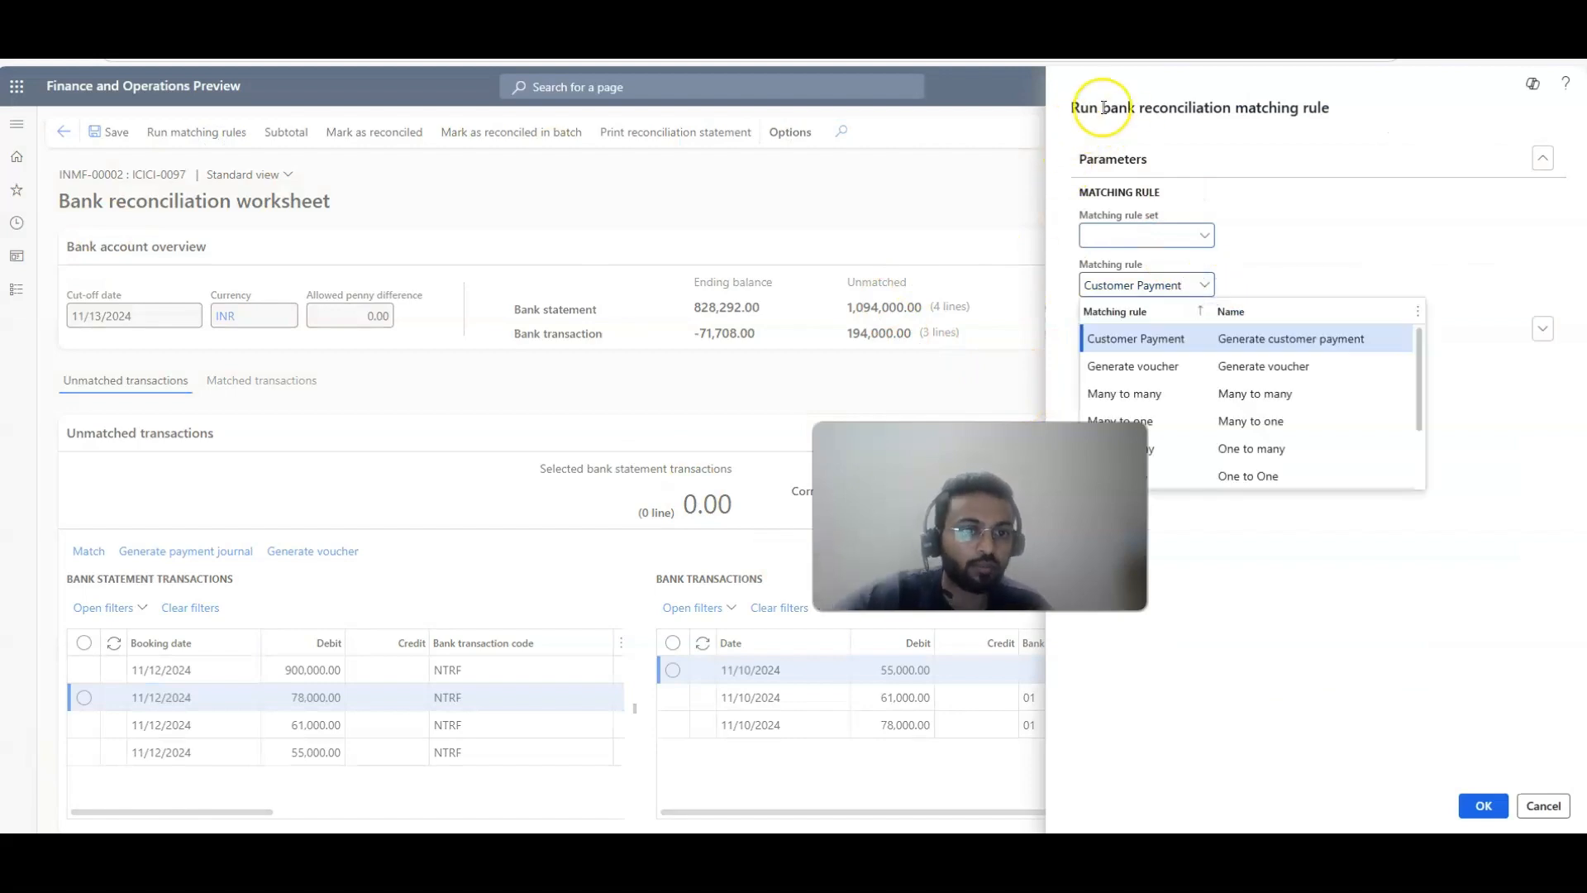
{"action": "left_click", "coordinate": [1215, 481]}
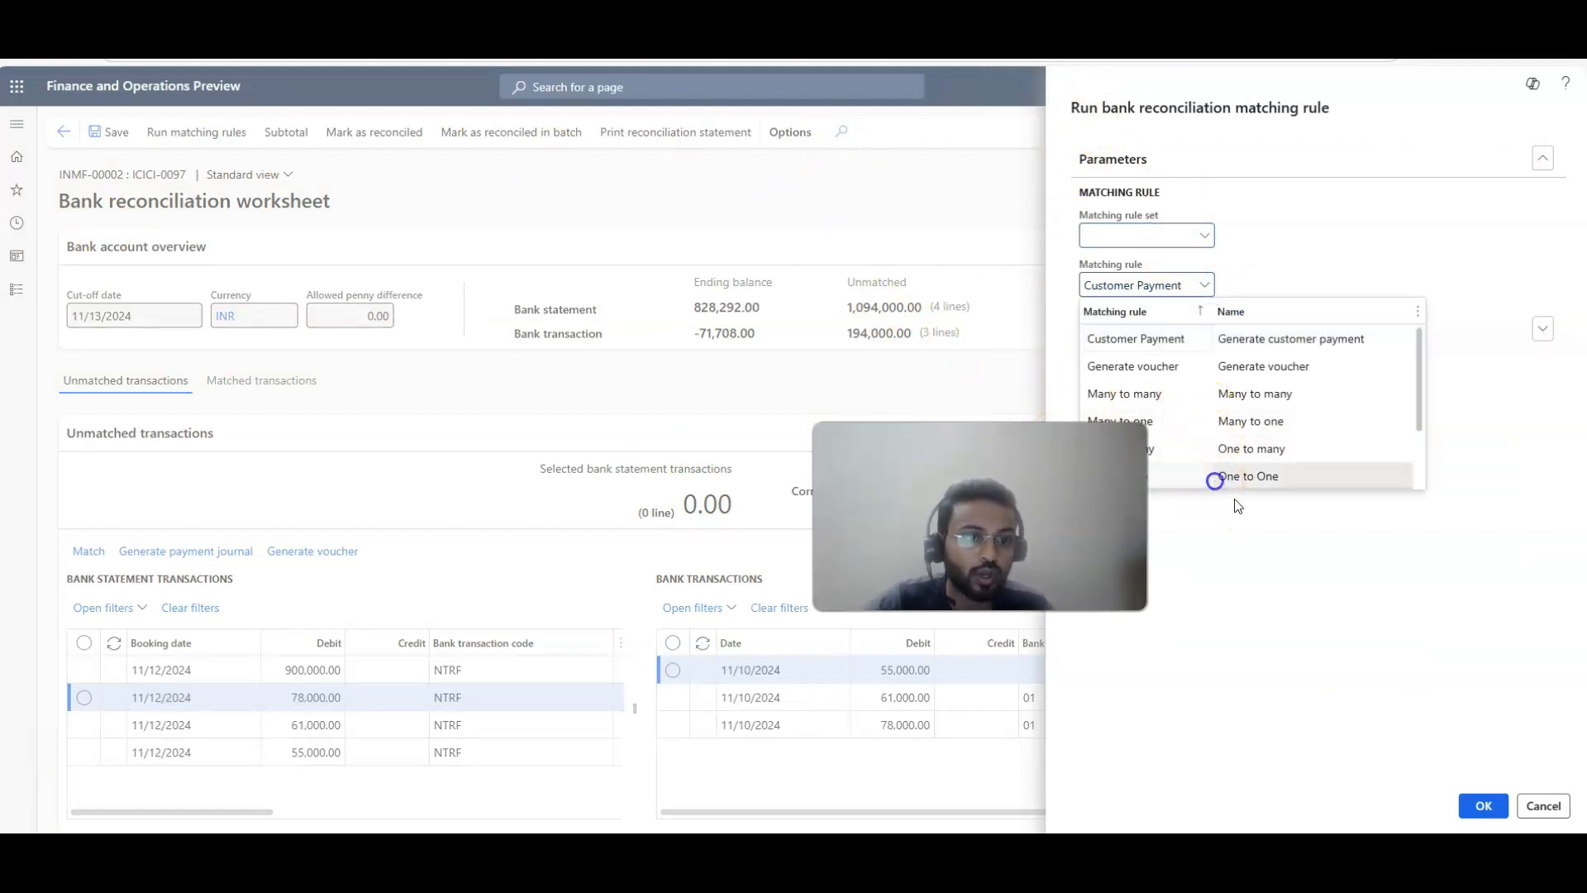
{"action": "left_click", "coordinate": [1484, 802]}
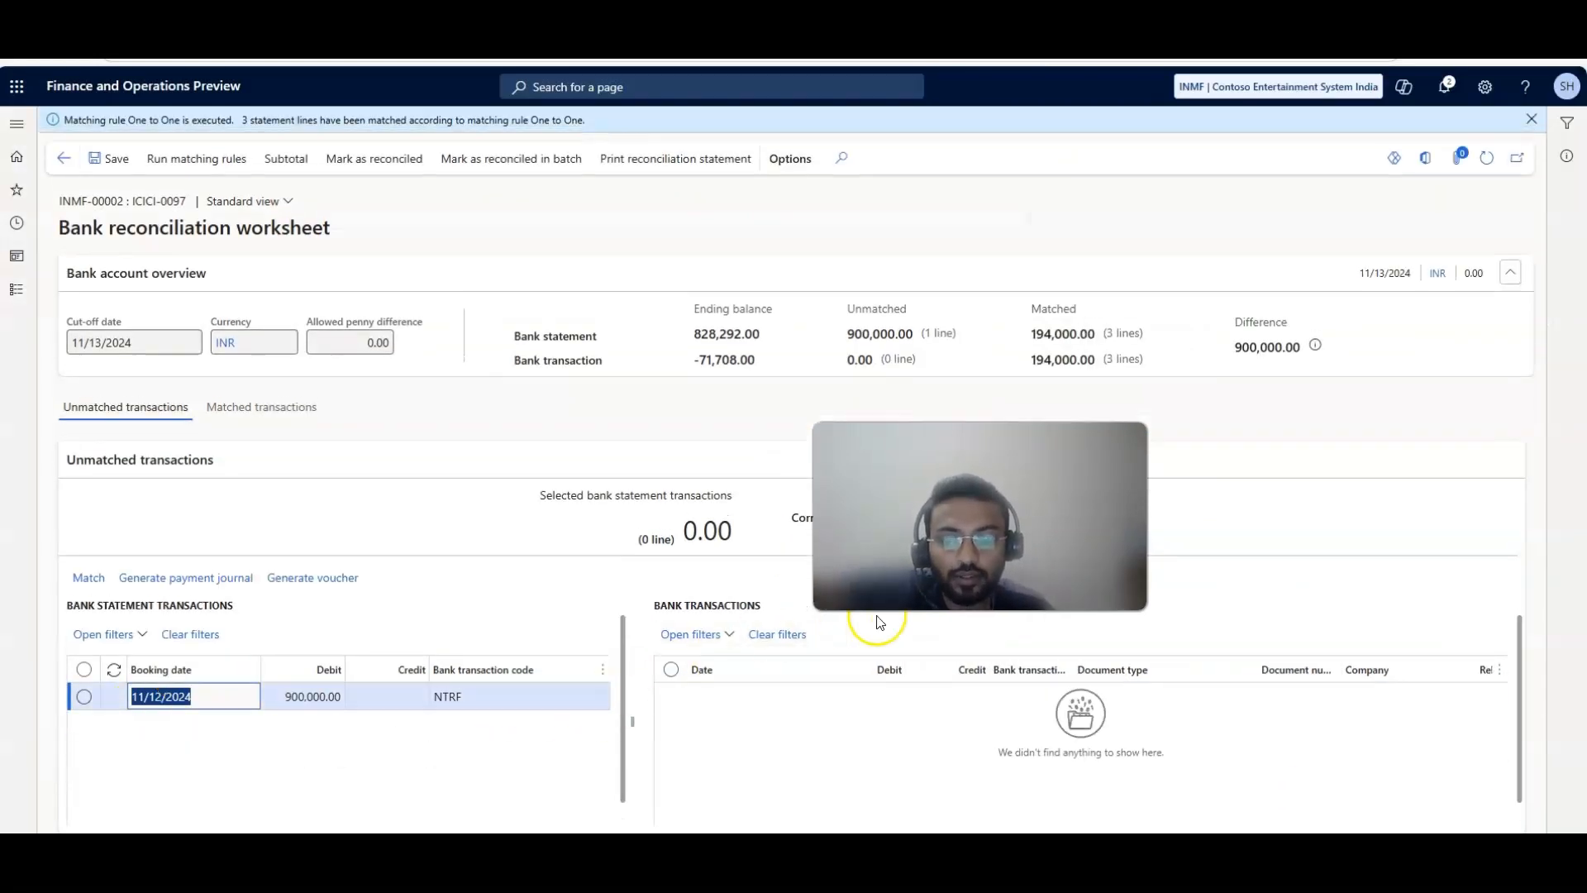
Step: Review the matched transactions, then check the trading party and reference of the remaining unmatched 900,000.00 statement line
{"action": "left_click", "coordinate": [248, 415]}
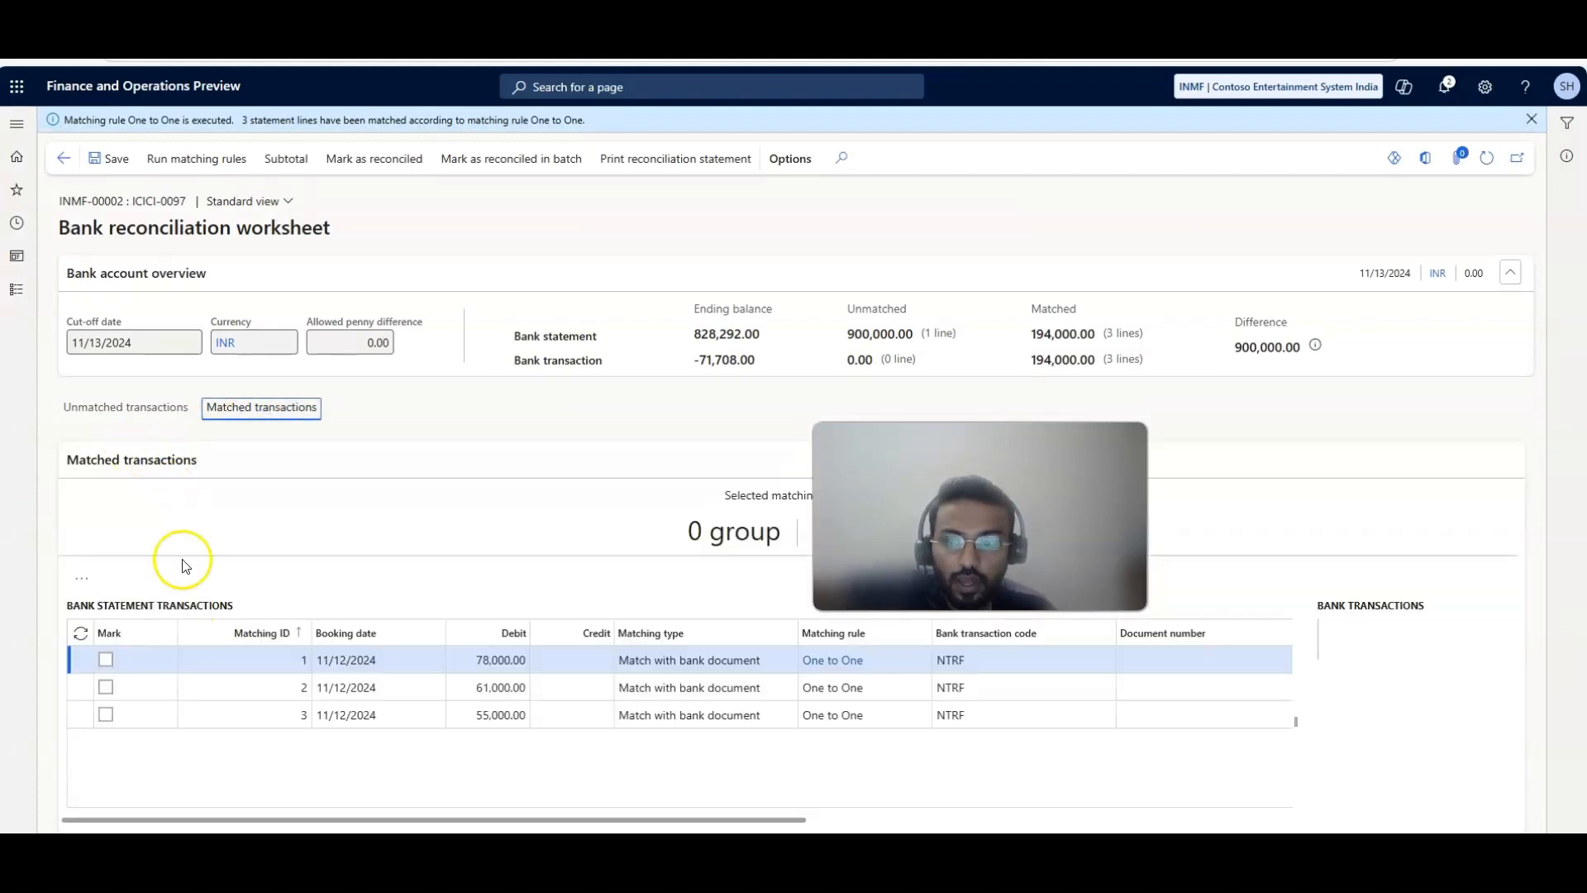
{"action": "left_click", "coordinate": [136, 408]}
{"action": "left_click", "coordinate": [219, 699]}
{"action": "left_click_drag", "start_coordinate": [259, 814], "coordinate": [413, 817]}
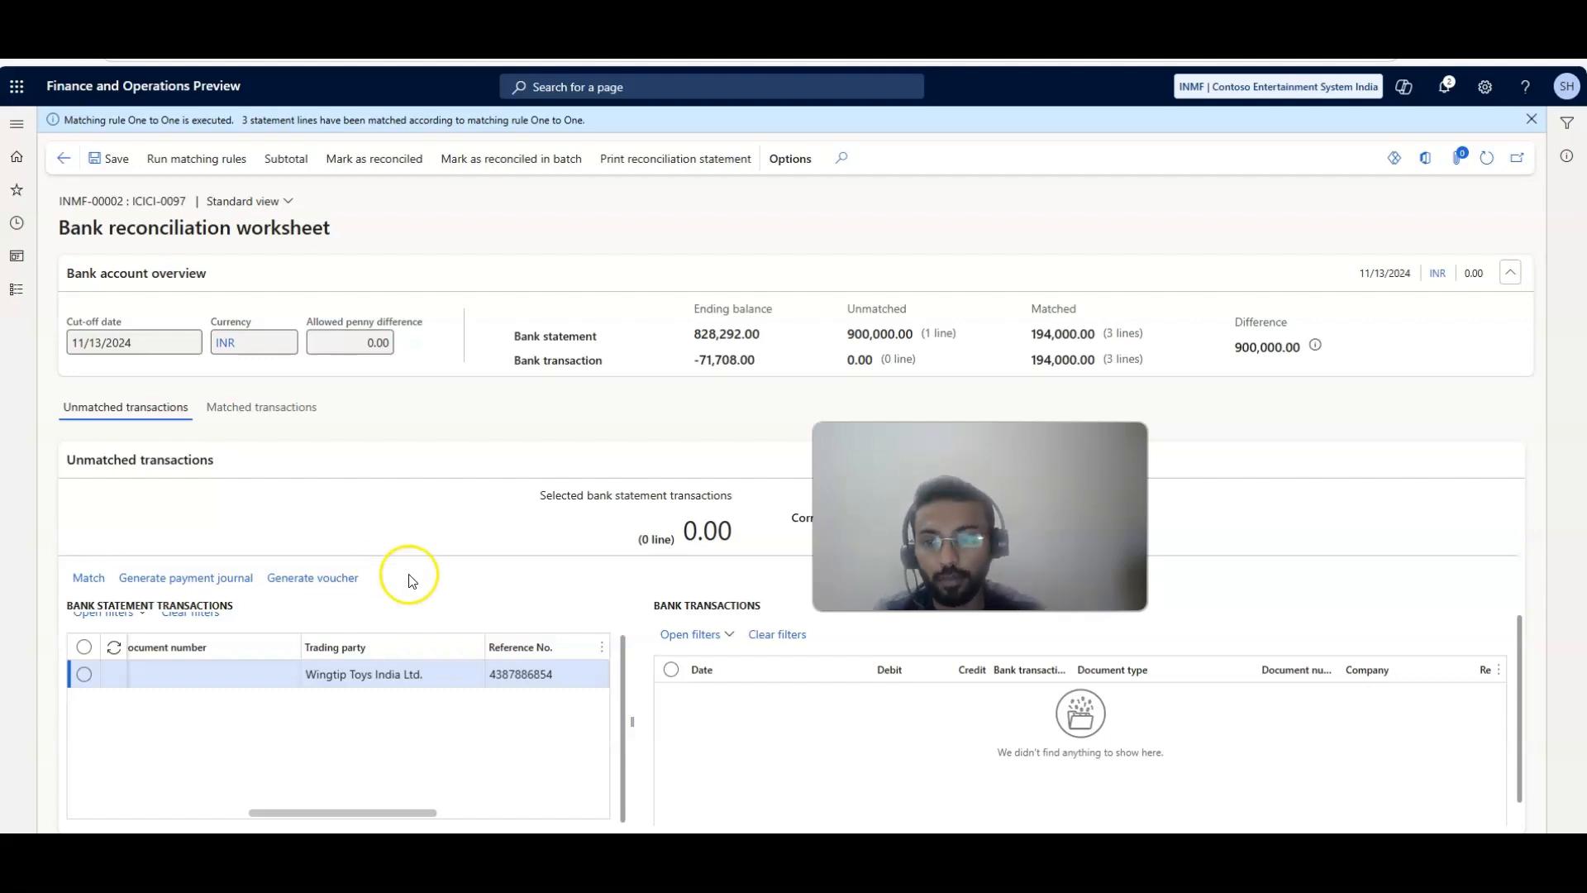
Step: Start a payment journal for the unmatched line as a customer payment from Wingtip Toys India Ltd. with method of payment EP
{"action": "left_click", "coordinate": [225, 574]}
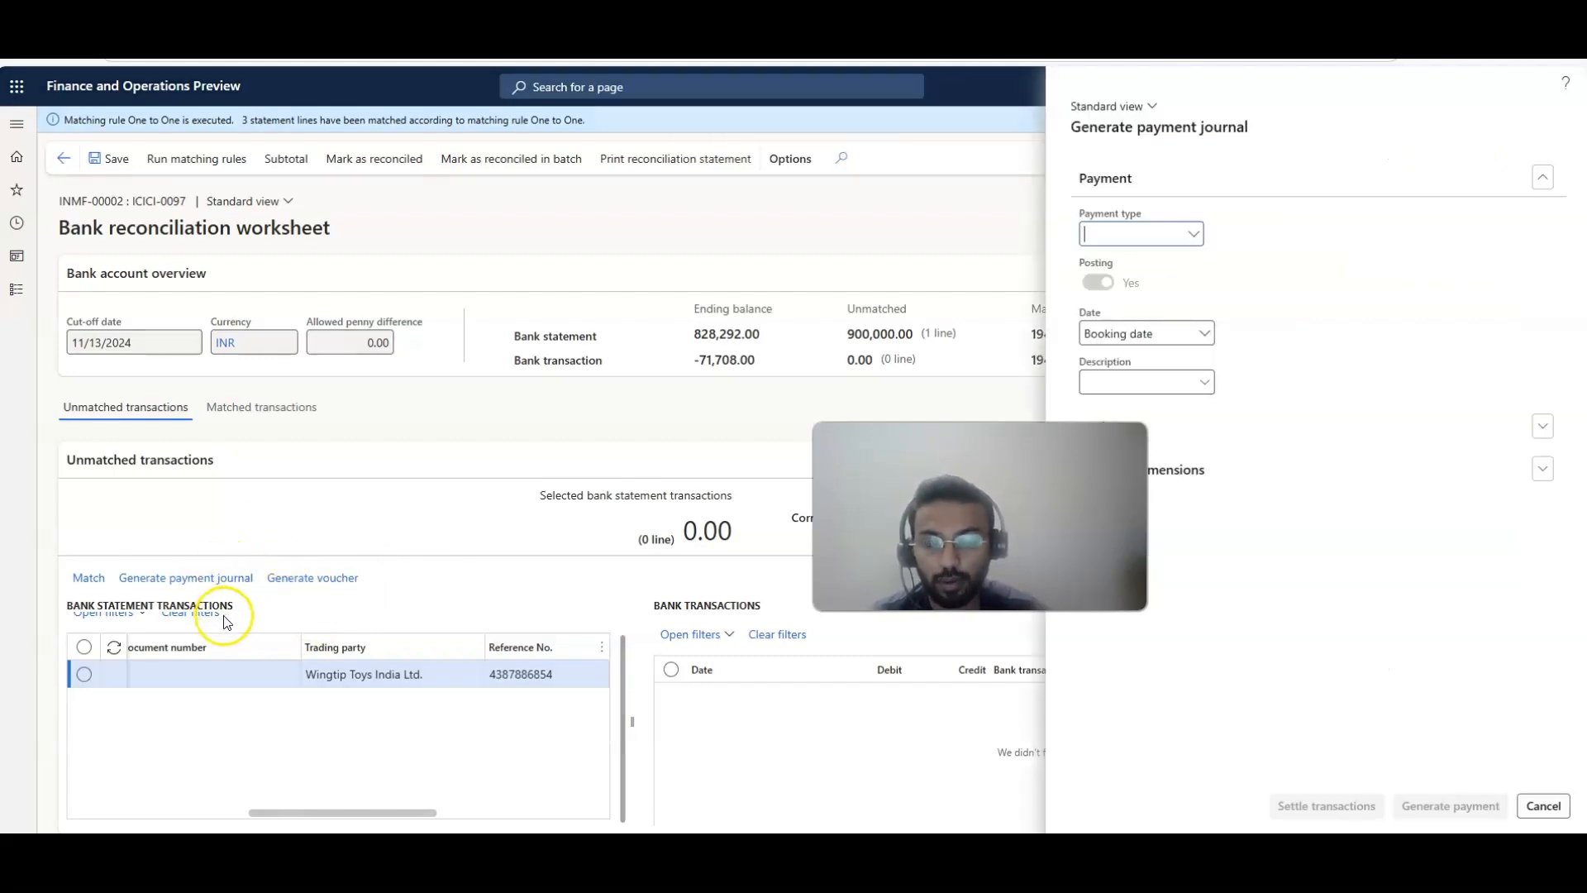
{"action": "left_click", "coordinate": [1191, 235]}
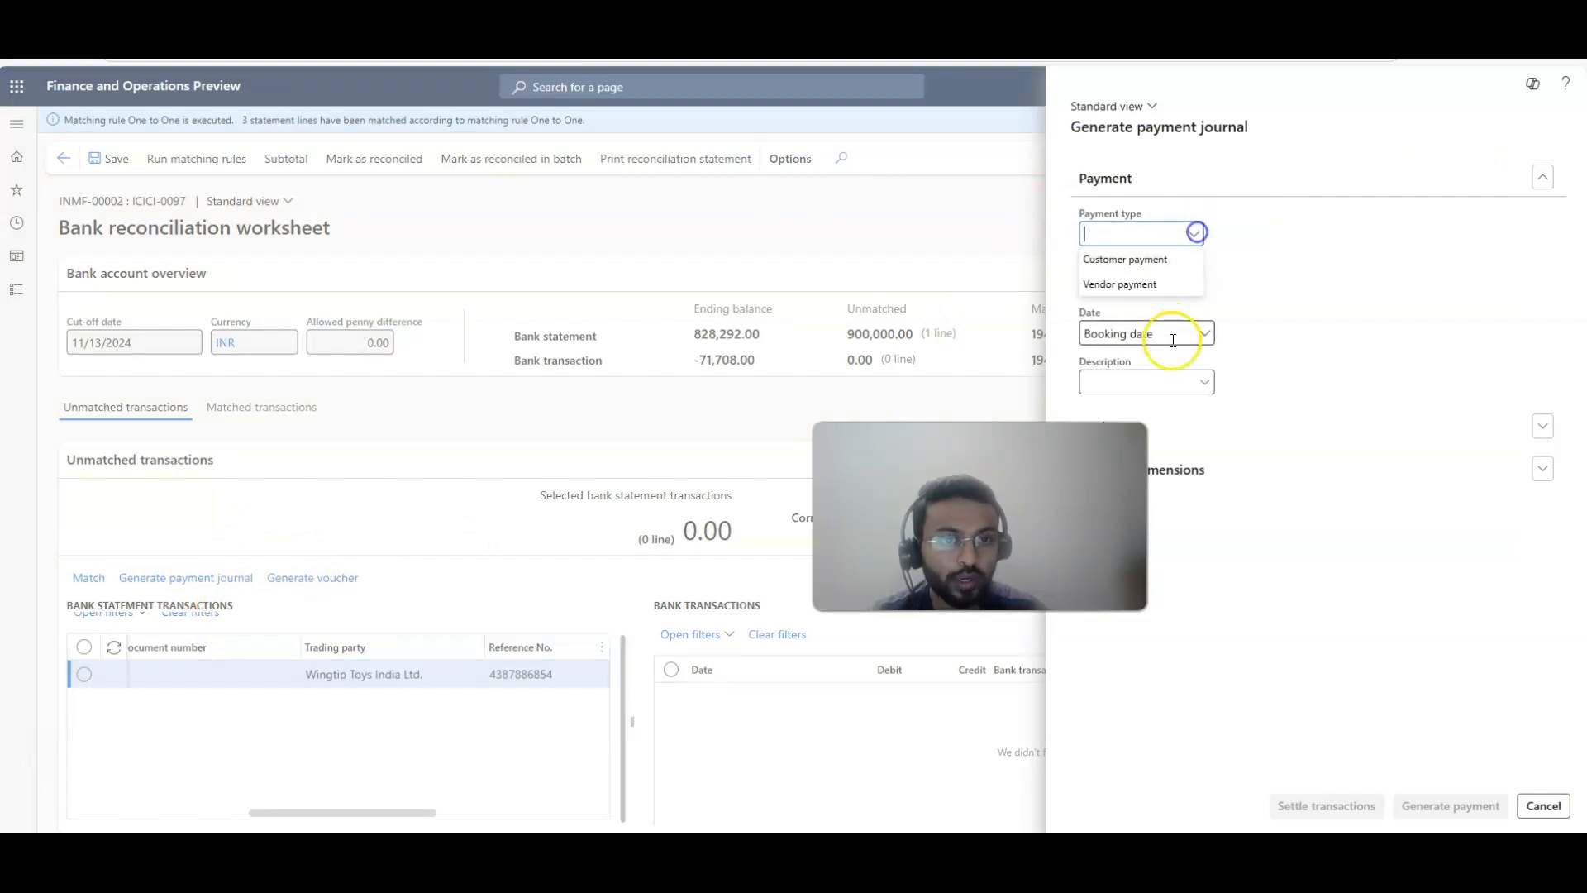
{"action": "left_click", "coordinate": [1152, 260]}
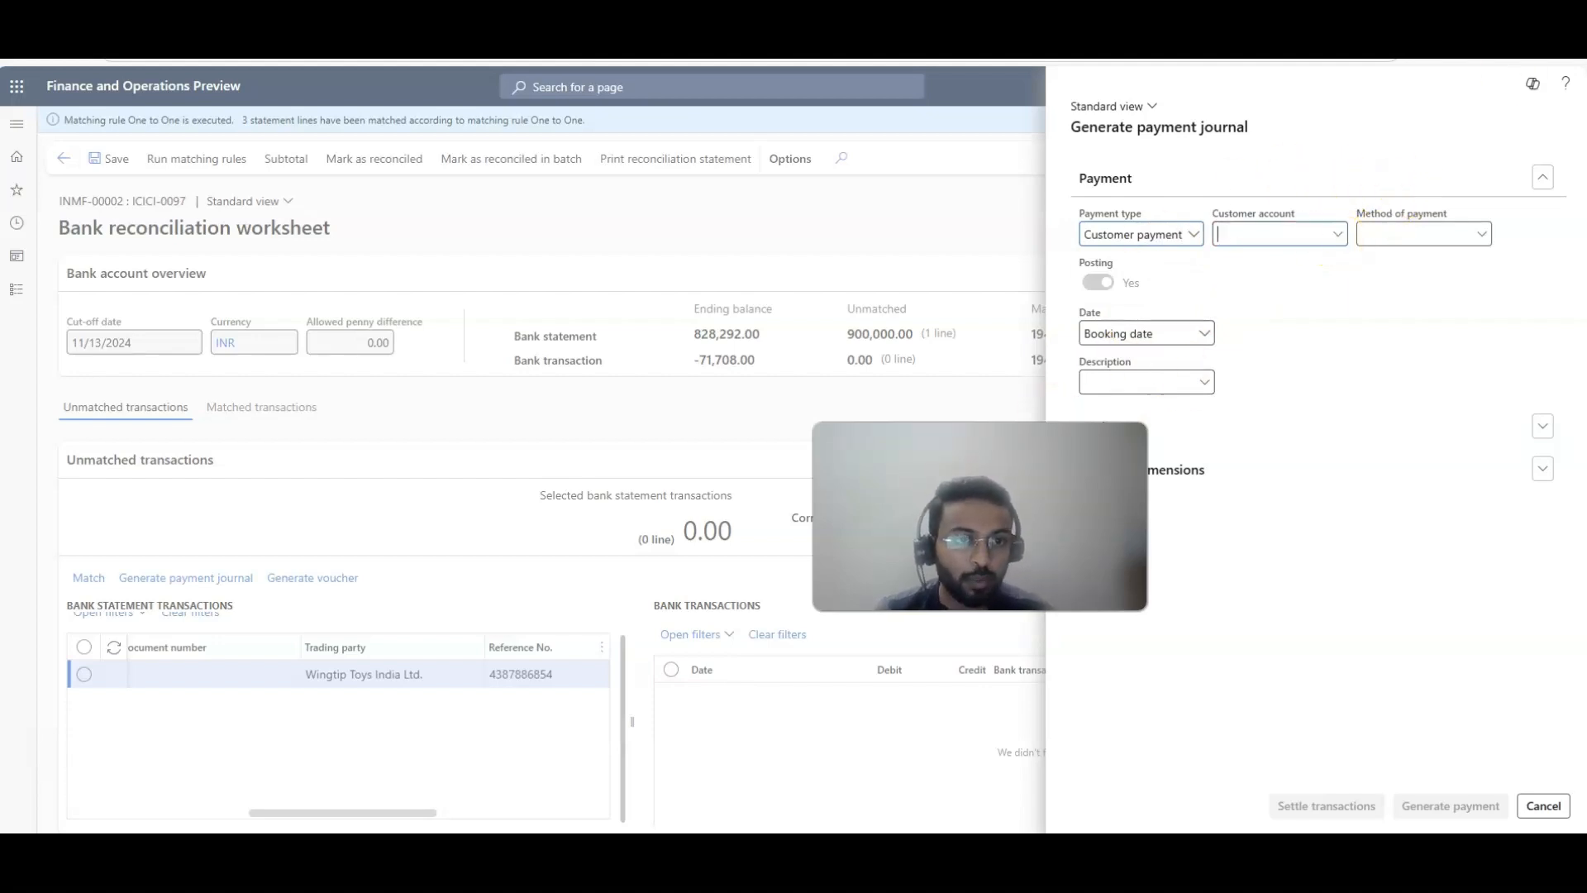
{"action": "left_click", "coordinate": [1337, 234]}
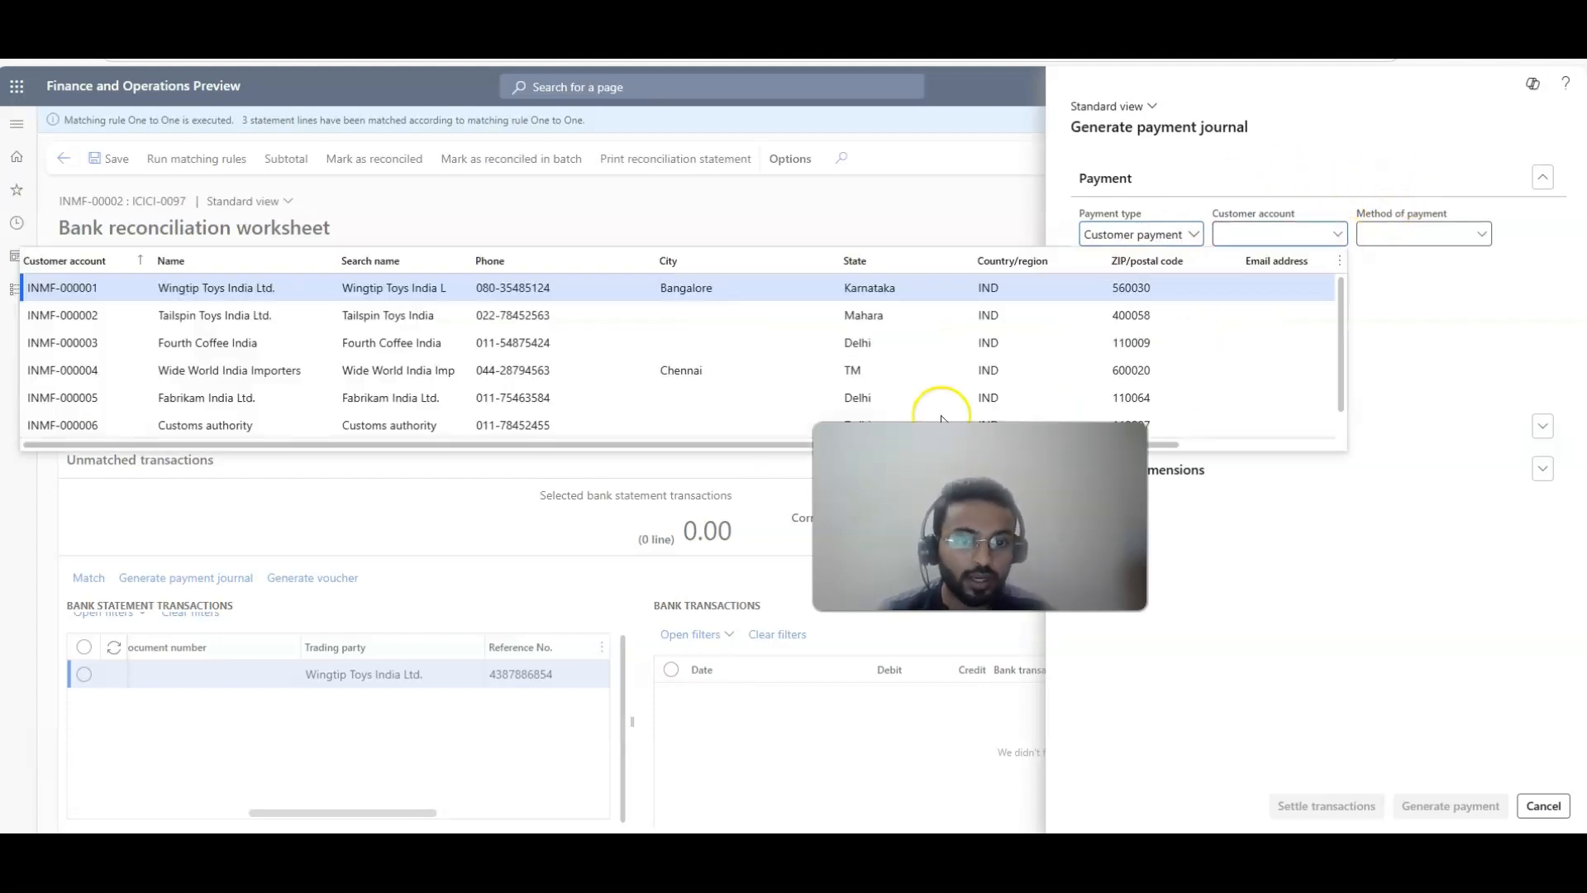
{"action": "left_click", "coordinate": [391, 286]}
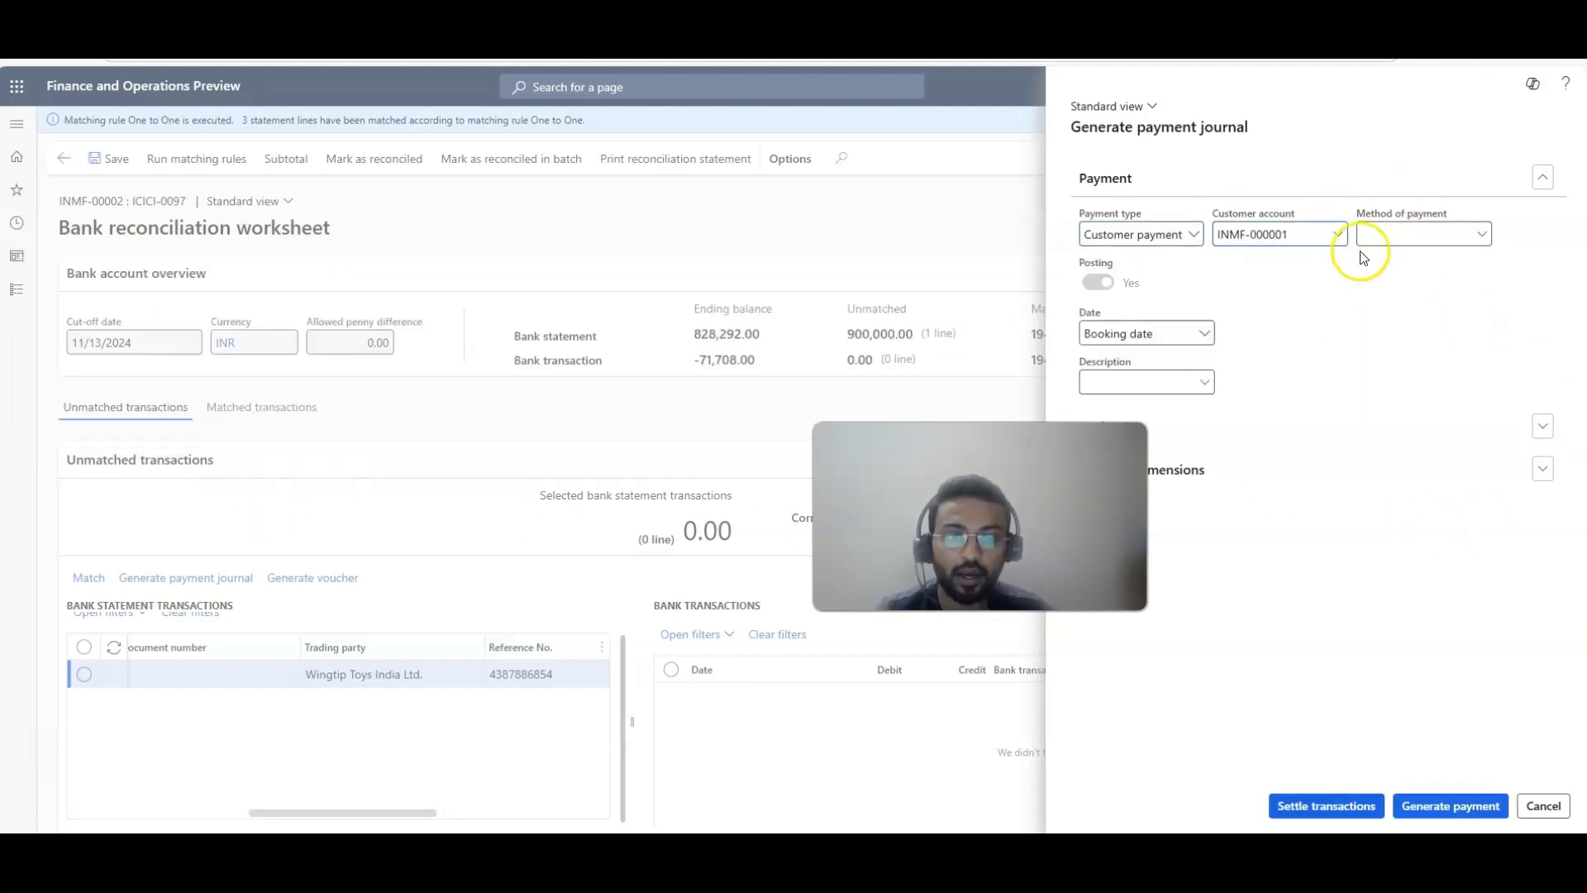
{"action": "left_click", "coordinate": [1481, 234]}
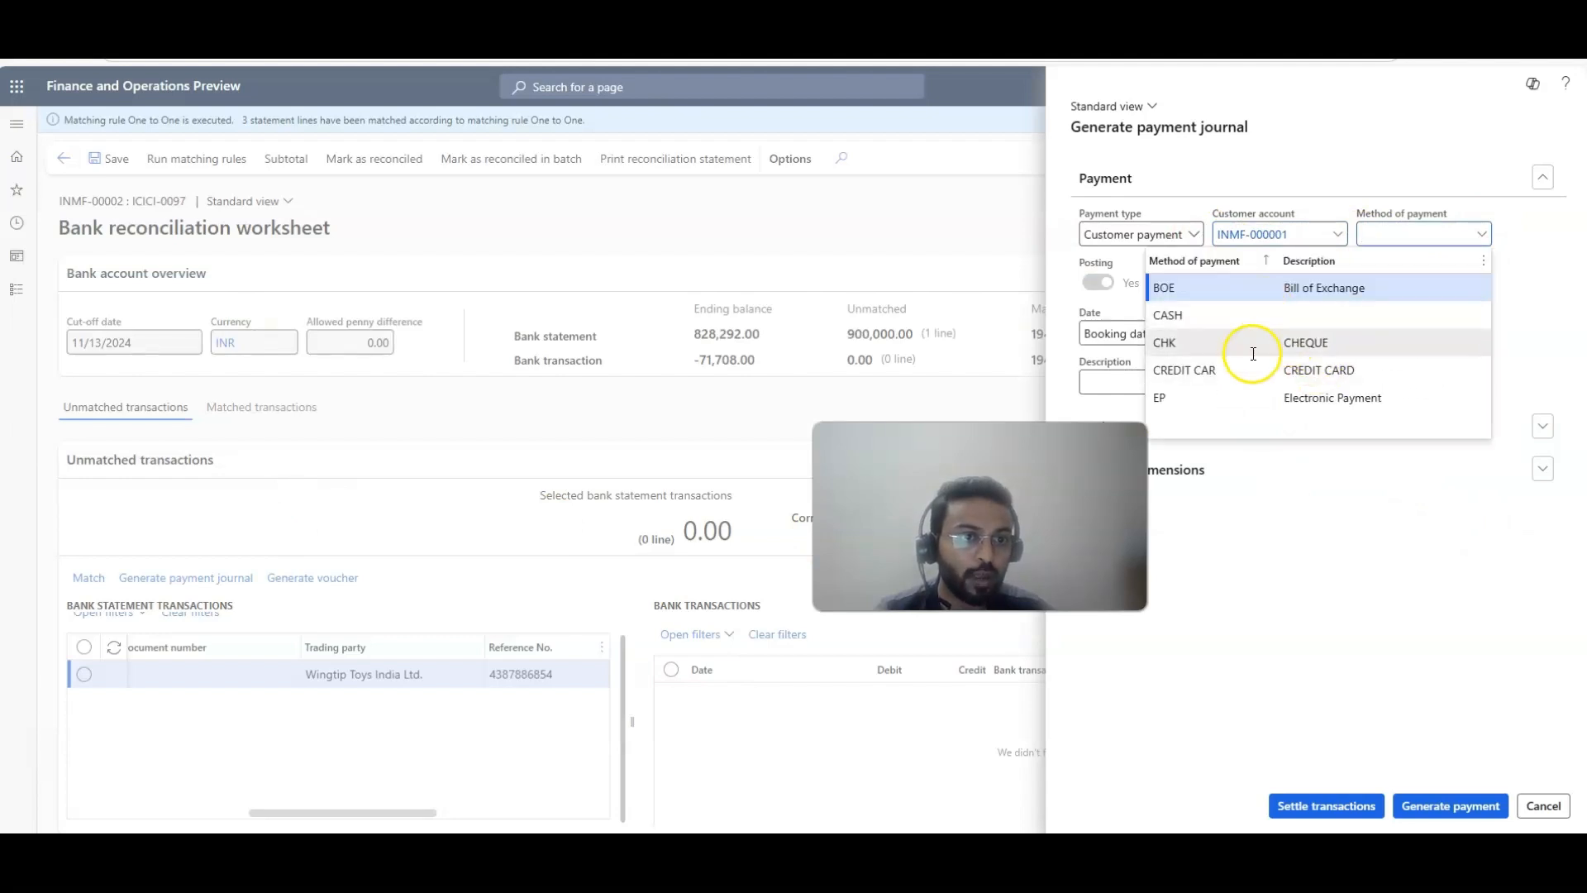
{"action": "left_click", "coordinate": [1189, 399]}
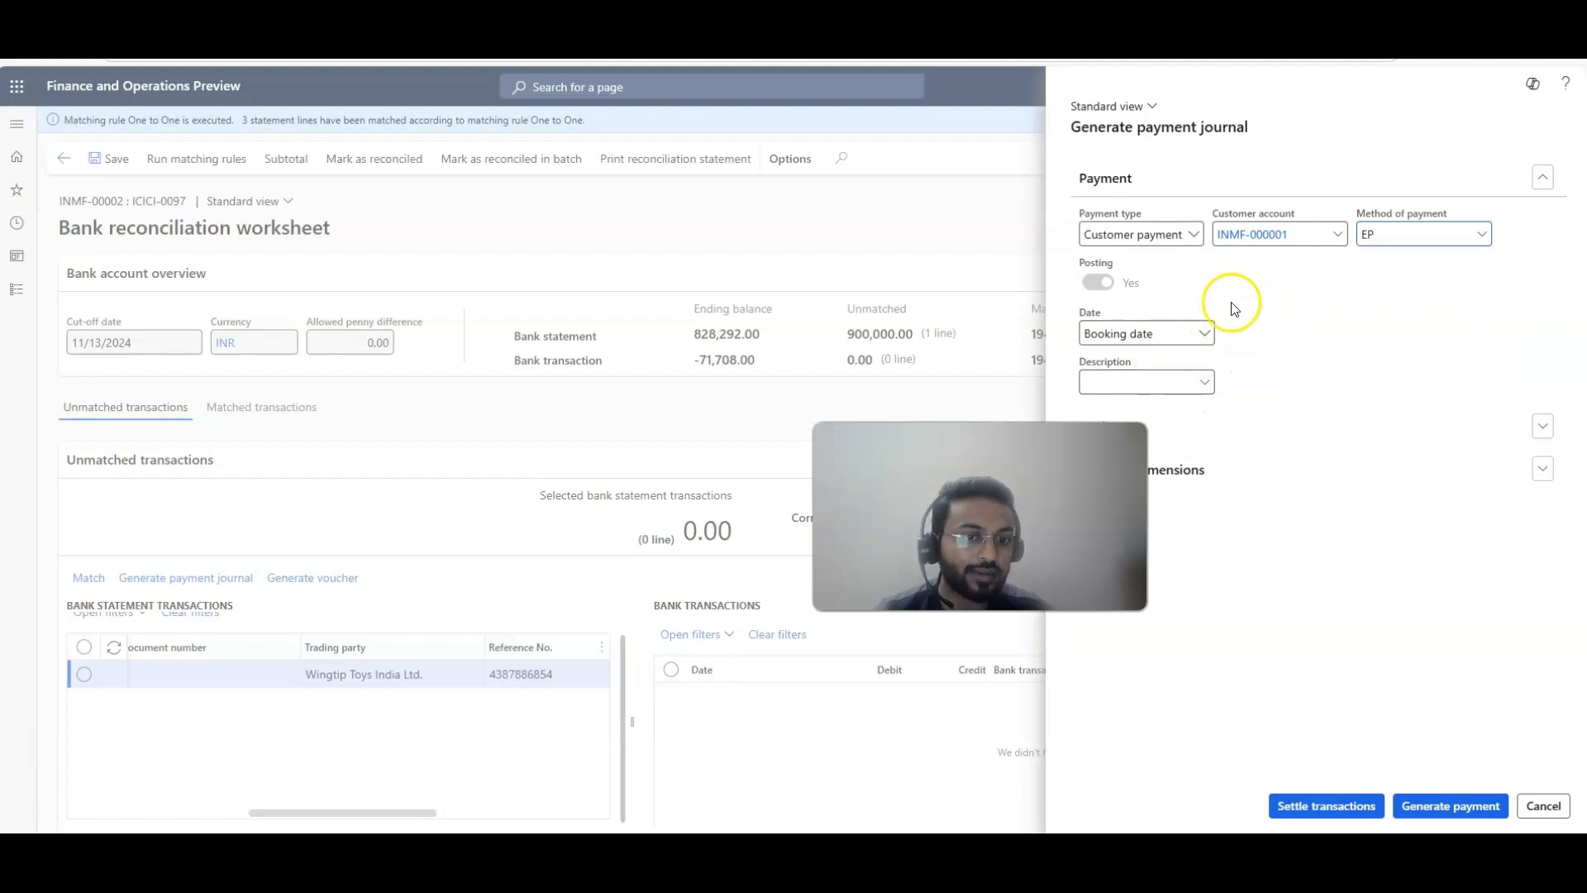
Step: Keep the booking date as the payment date, set the bank transaction type to 01 (Deposit), and generate the payment
{"action": "left_click", "coordinate": [1204, 333]}
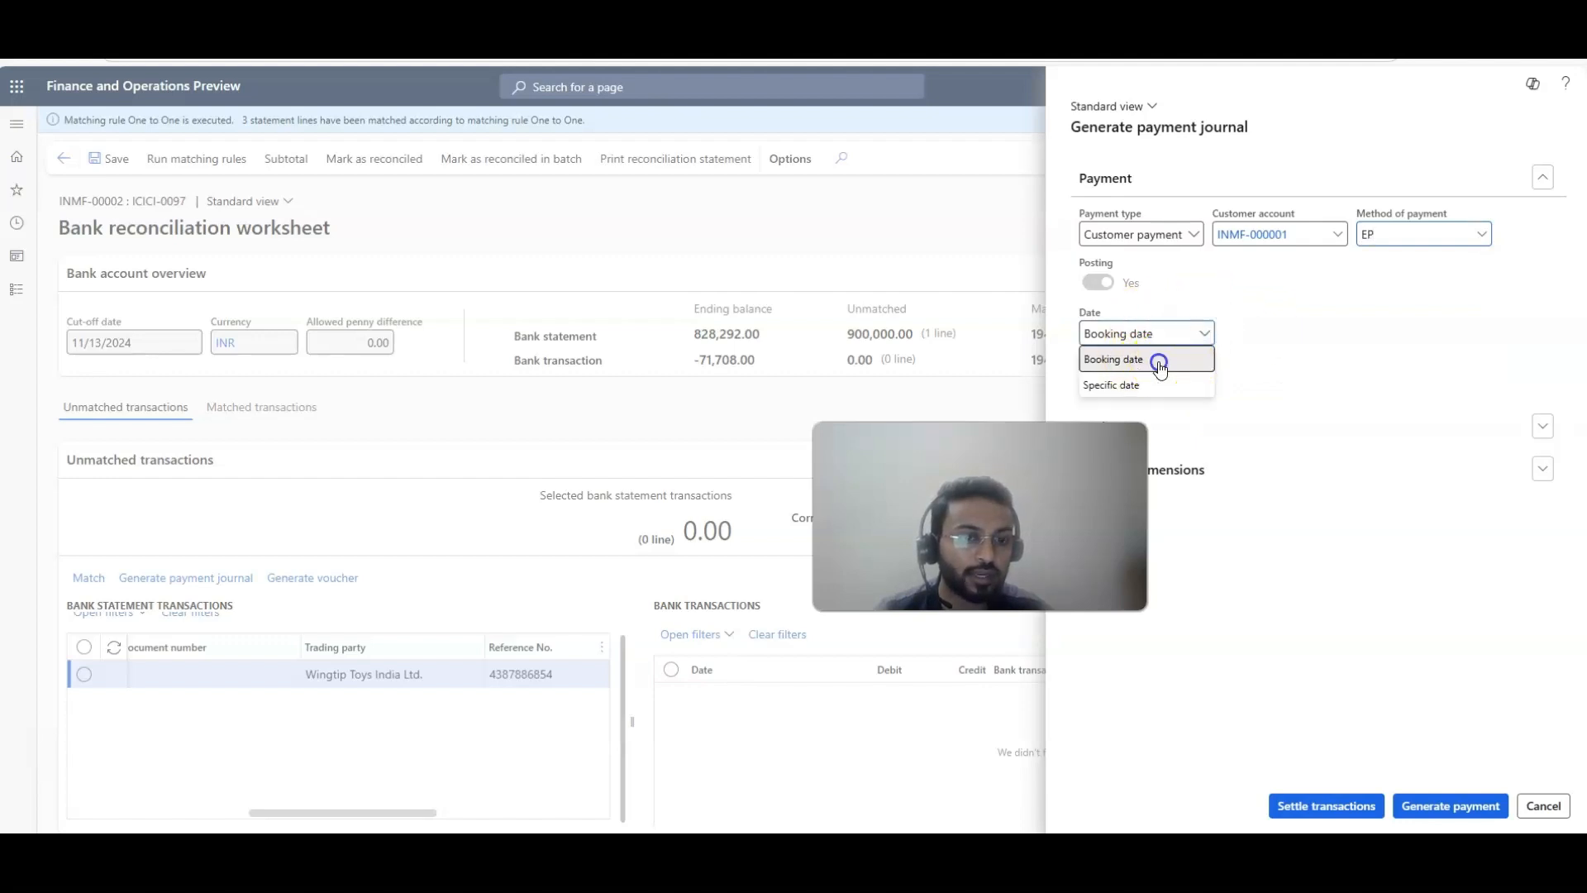
{"action": "left_click", "coordinate": [1161, 366]}
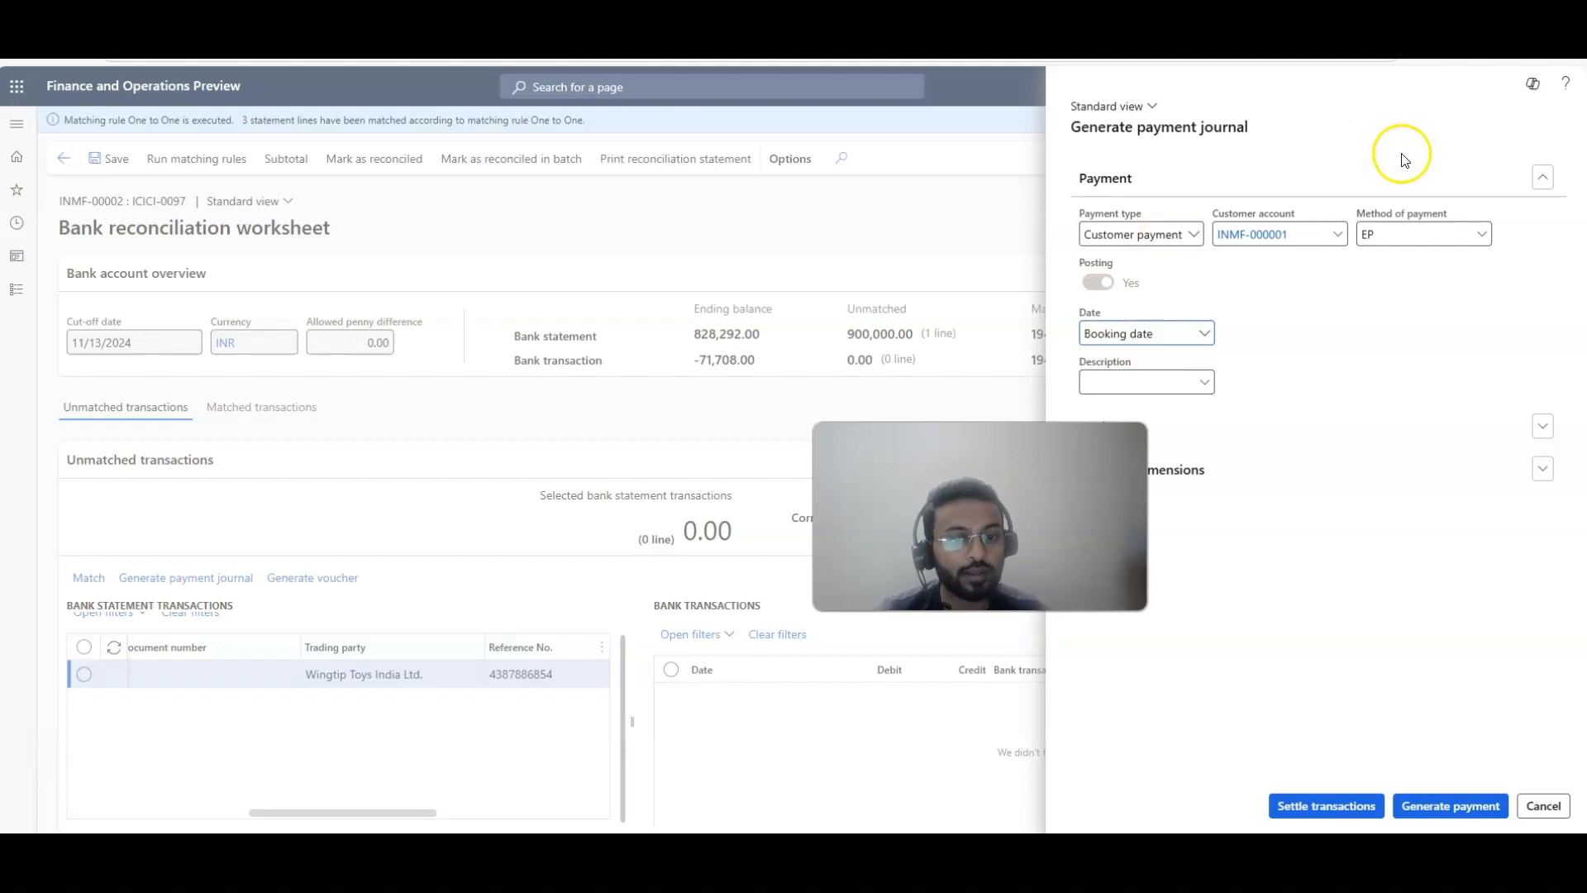
{"action": "left_click", "coordinate": [1205, 382]}
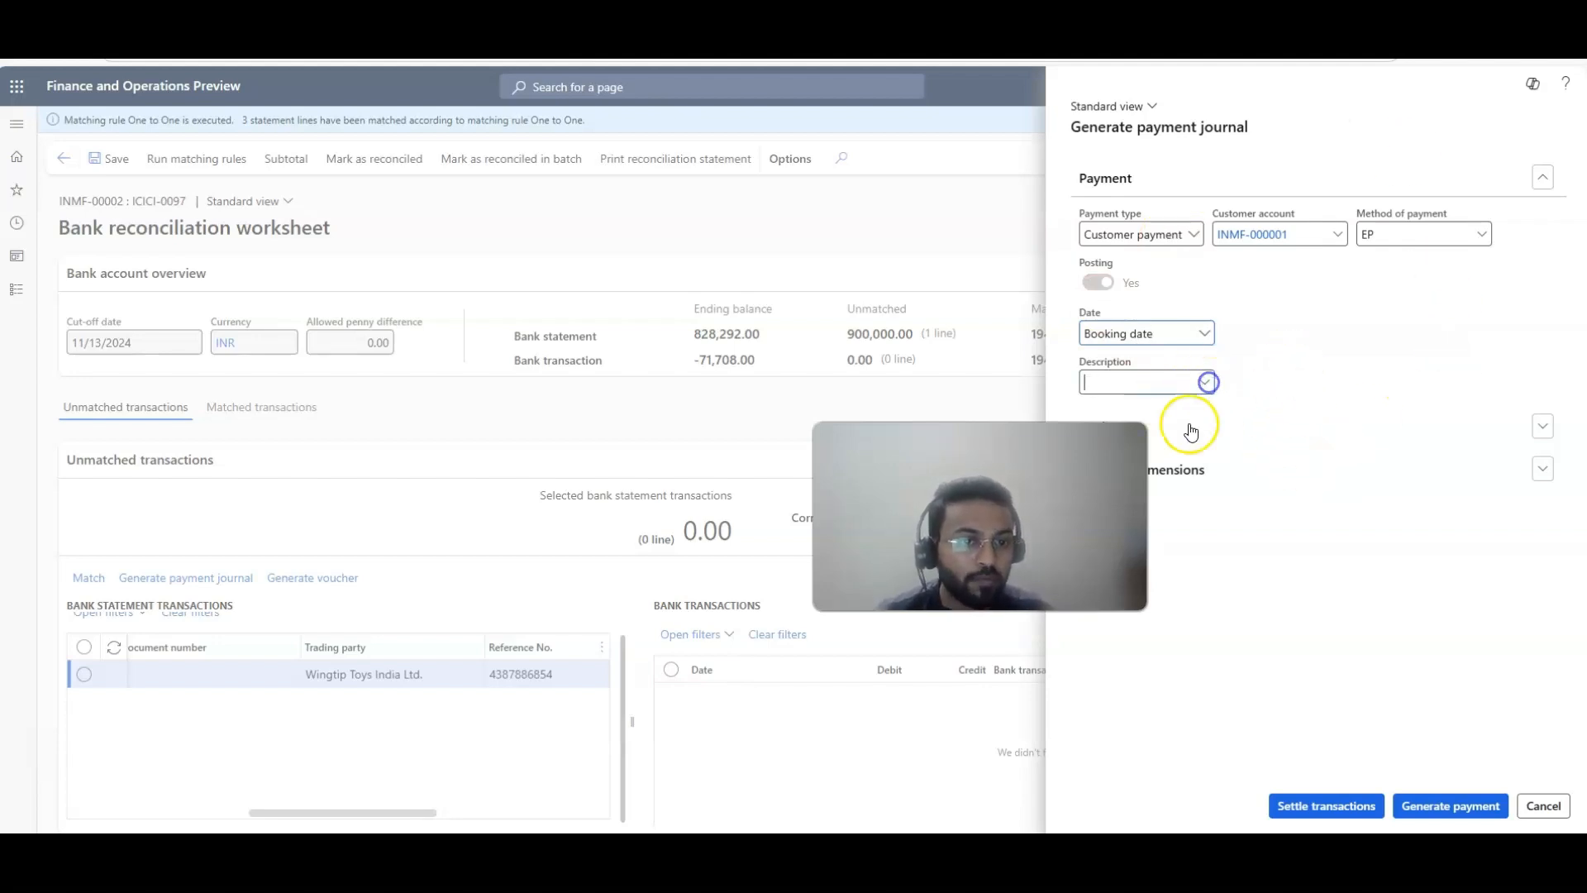
{"action": "left_click", "coordinate": [1386, 424]}
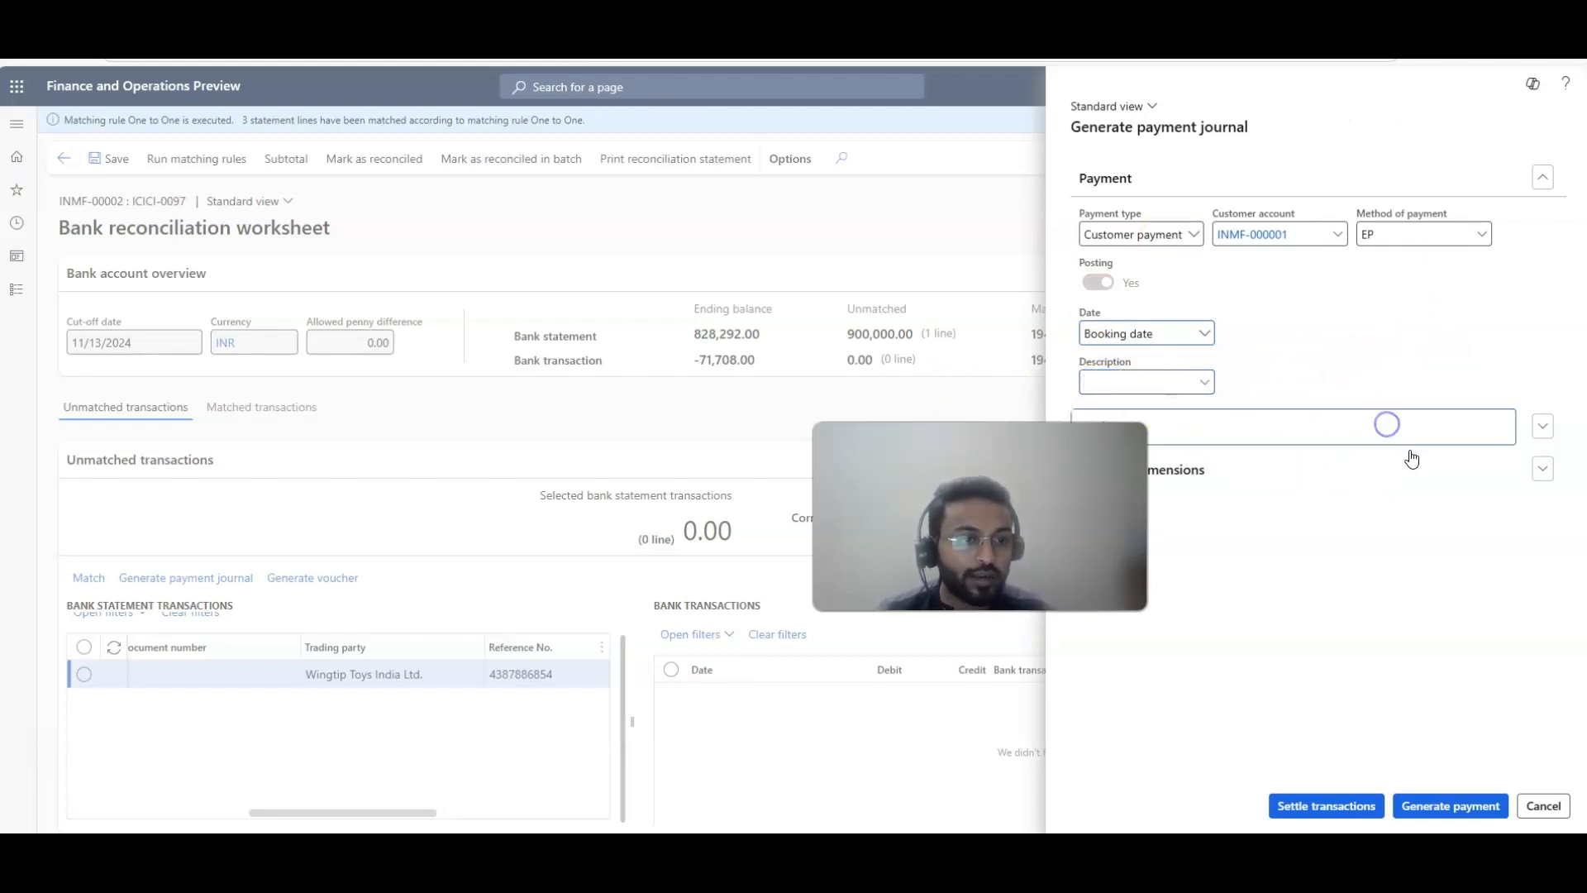
{"action": "left_click", "coordinate": [1214, 480]}
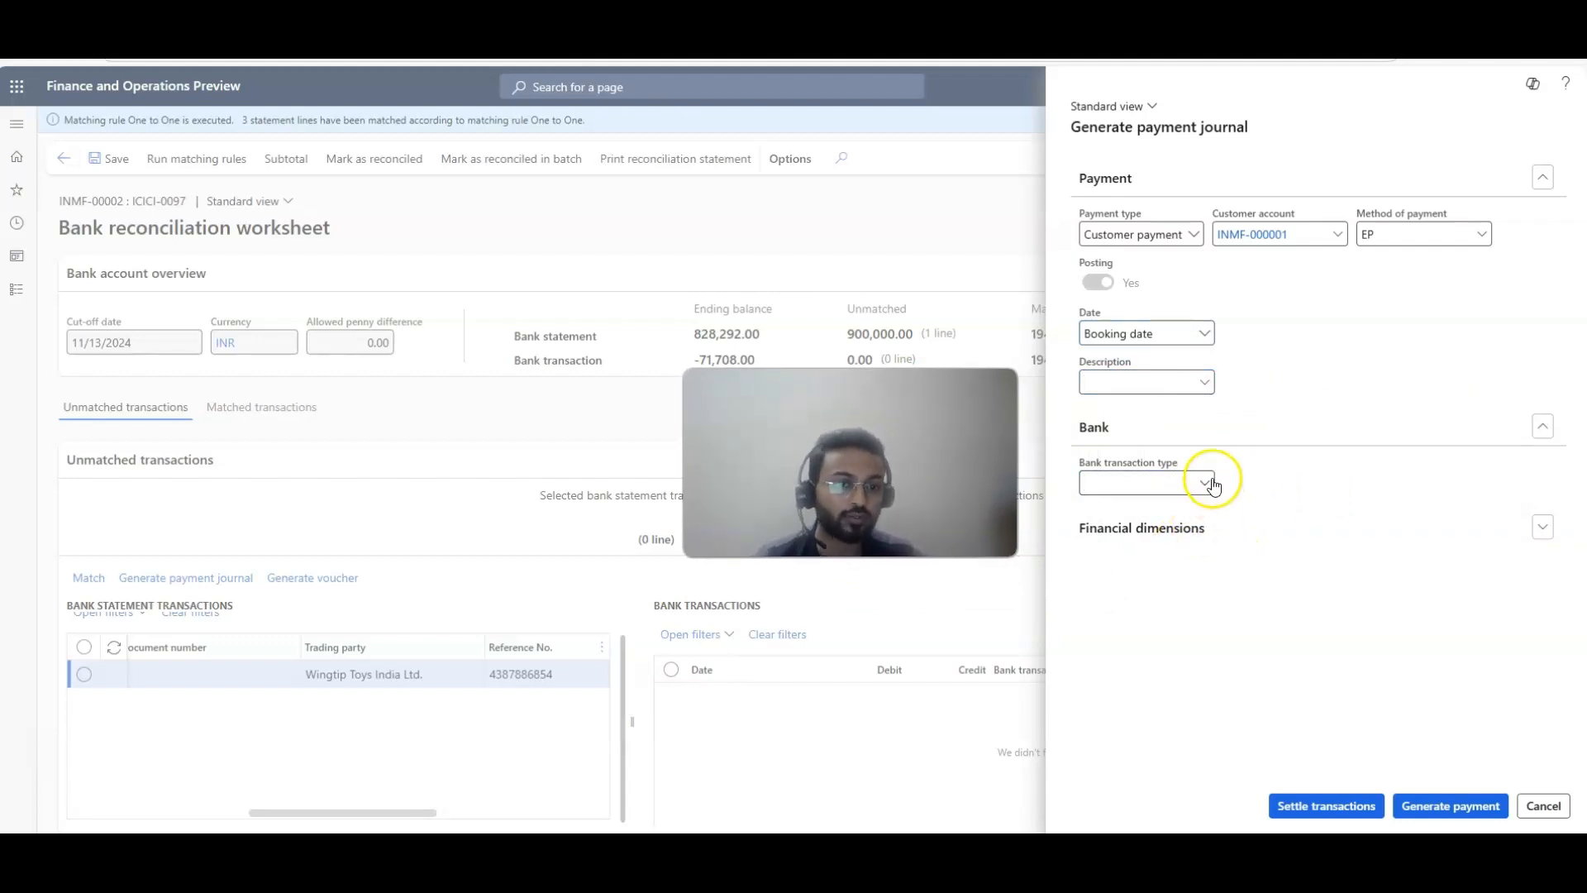
{"action": "left_click", "coordinate": [1213, 481]}
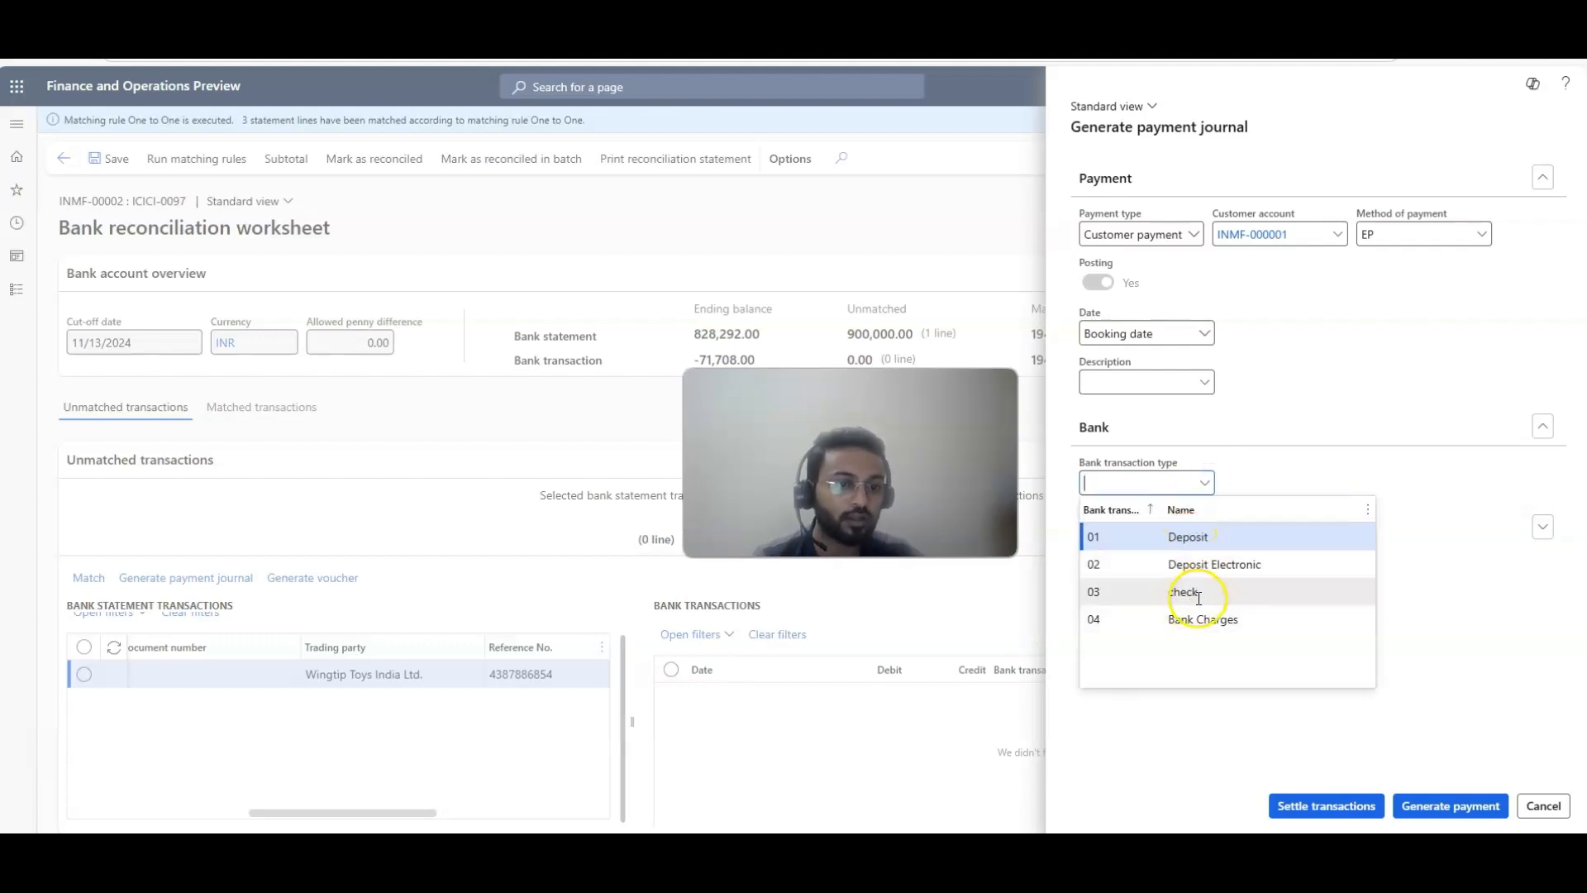
{"action": "left_click", "coordinate": [1217, 539]}
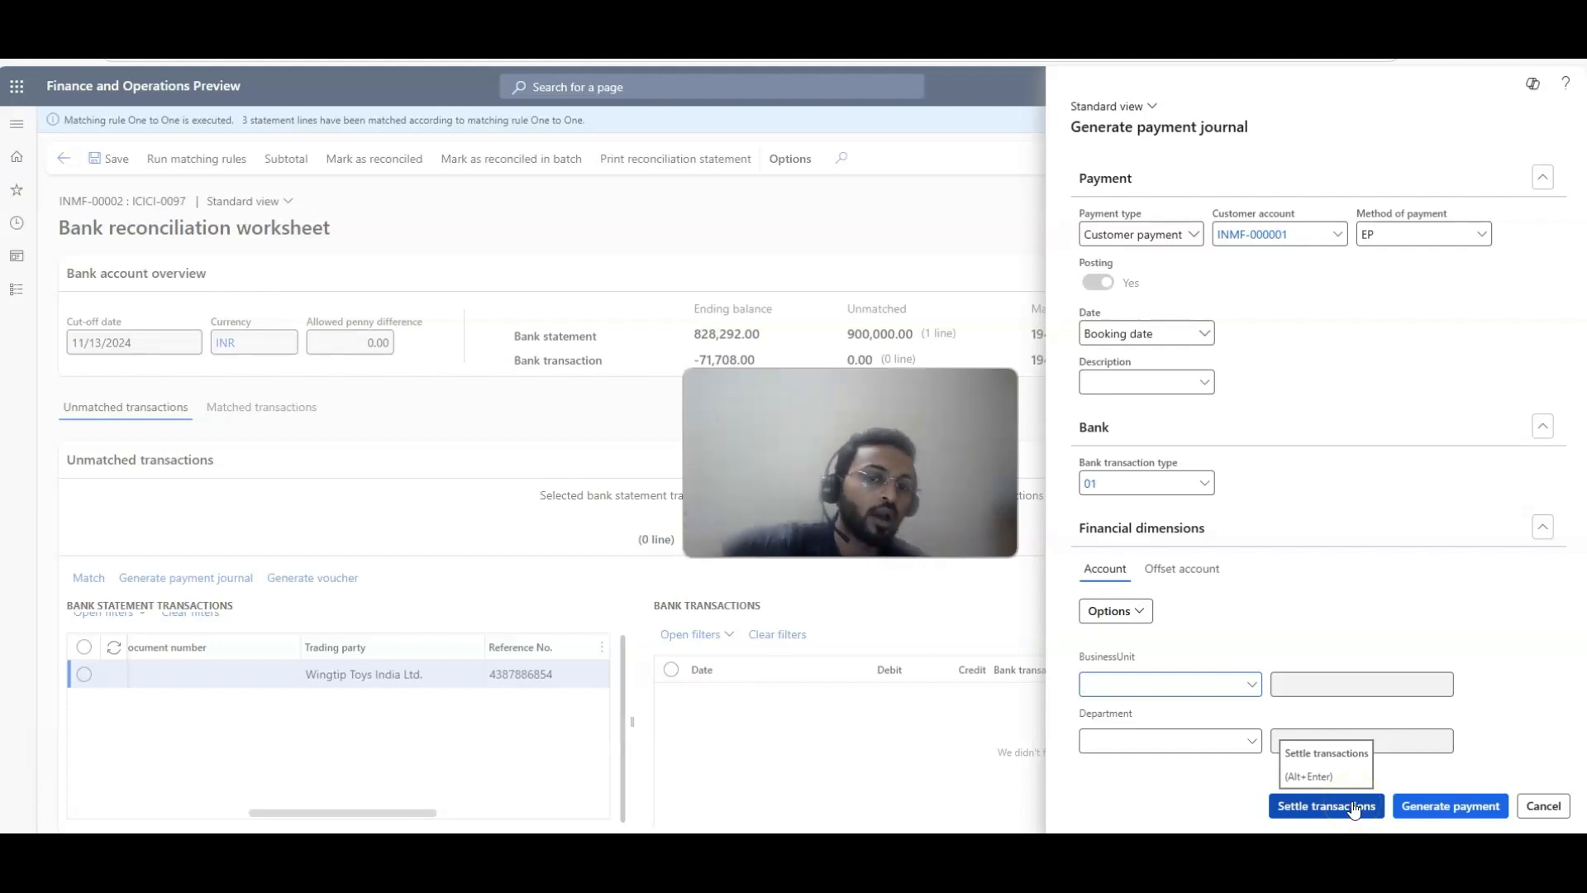
{"action": "left_click", "coordinate": [1460, 808]}
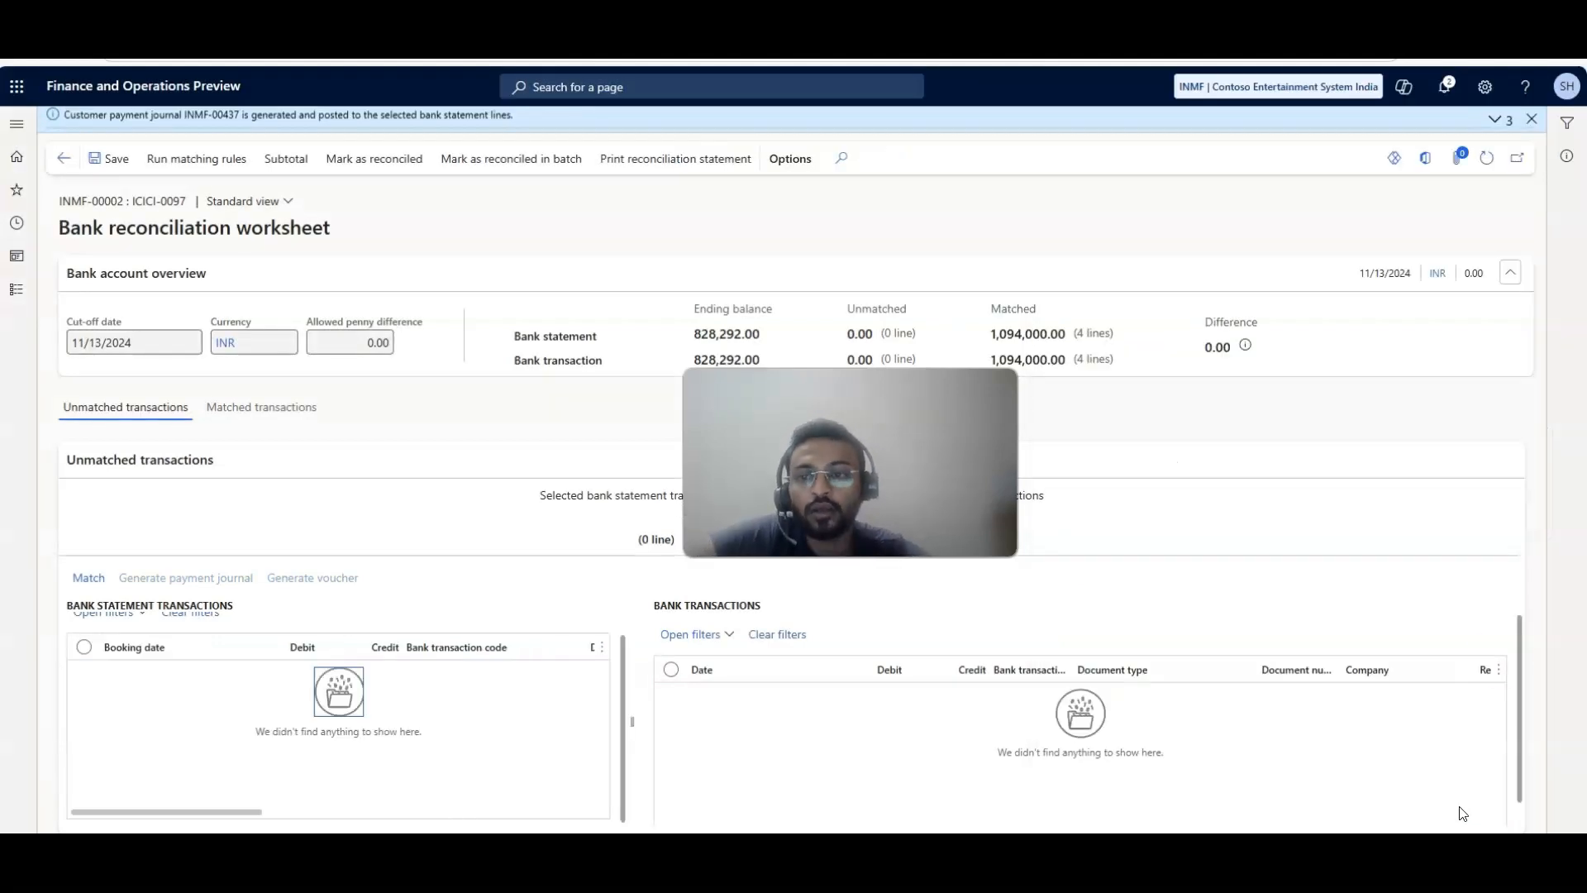
Step: Review the matched transactions, including the generated customer payment of 900,000.00, then mark the worksheet as reconciled and confirm the reconciliation
{"action": "left_click", "coordinate": [256, 405]}
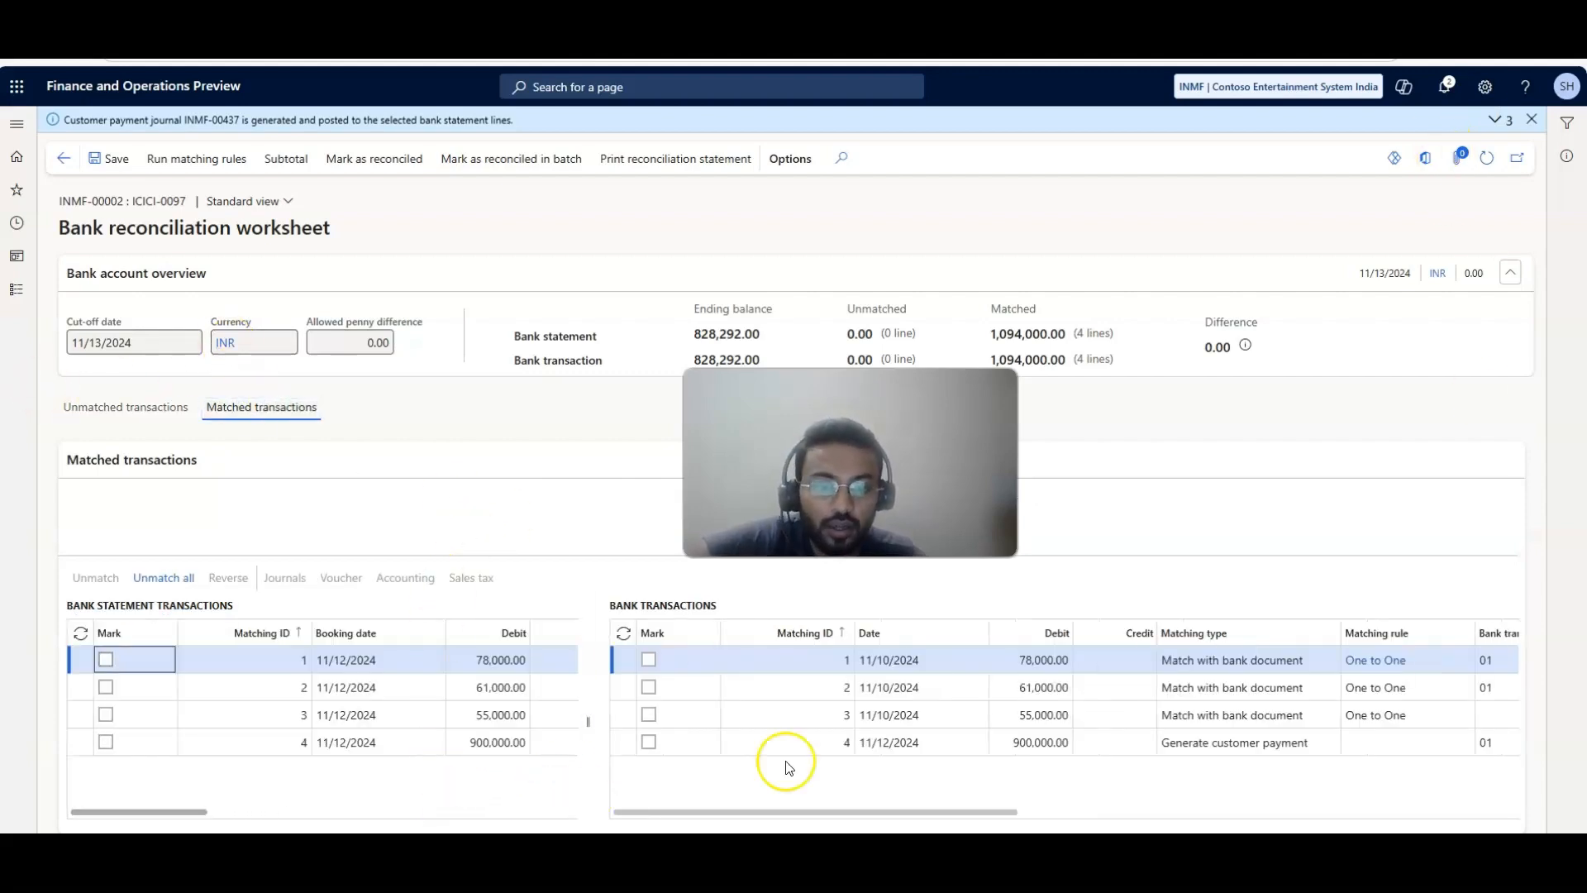
{"action": "left_click_drag", "start_coordinate": [996, 812], "coordinate": [1054, 812]}
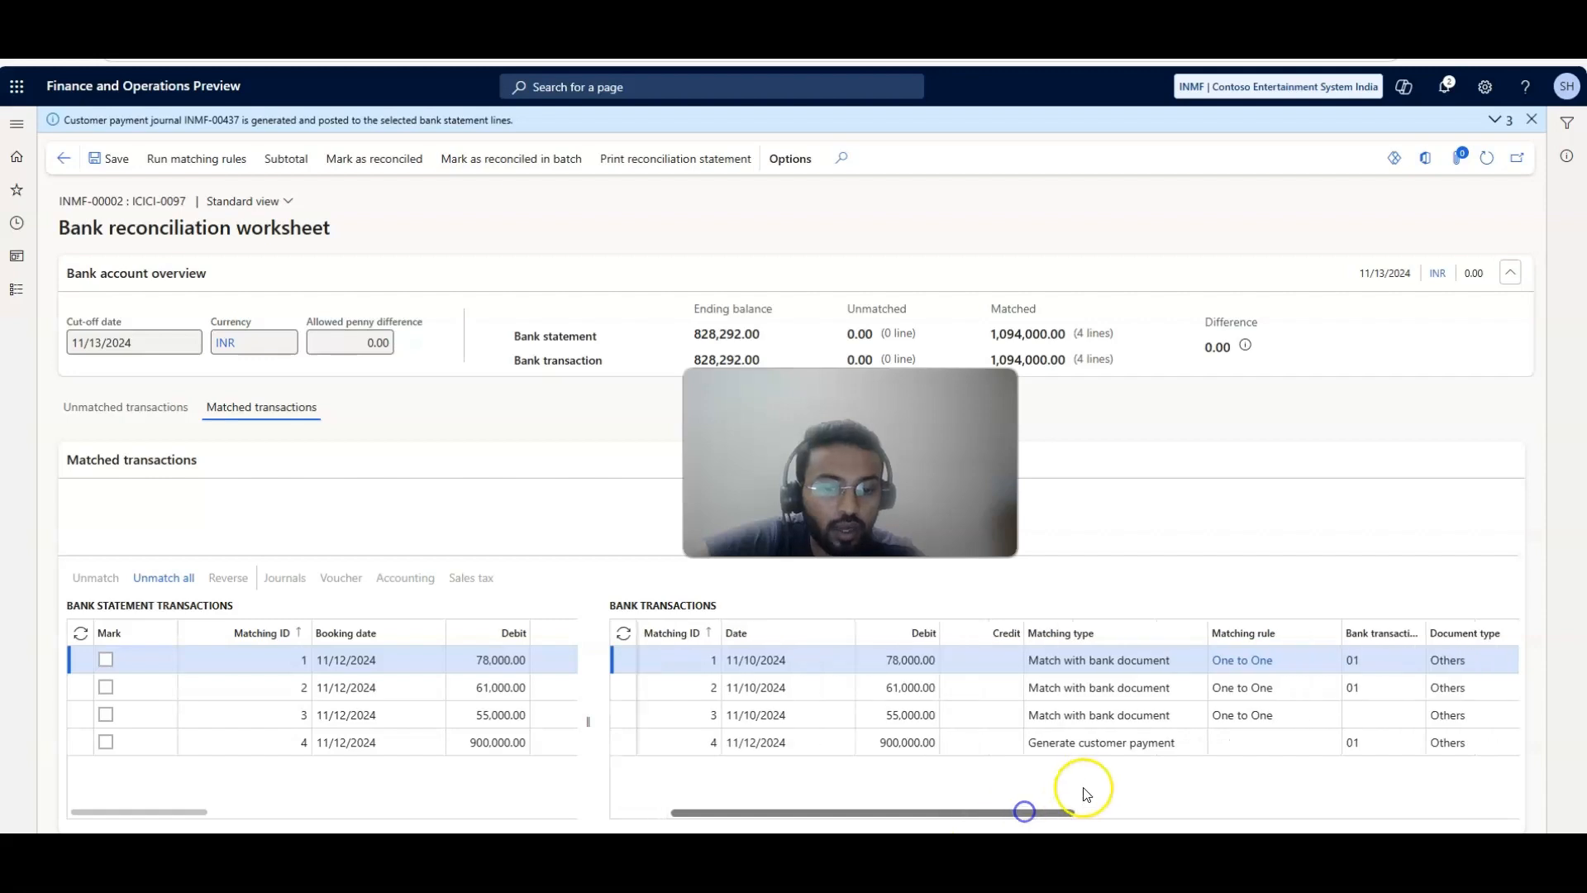
{"action": "left_click", "coordinate": [1101, 743]}
{"action": "mouse_move", "coordinate": [973, 815]}
{"action": "left_mouse_down"}
{"action": "mouse_move", "coordinate": [1501, 799]}
{"action": "mouse_move", "coordinate": [951, 802]}
{"action": "left_mouse_up"}
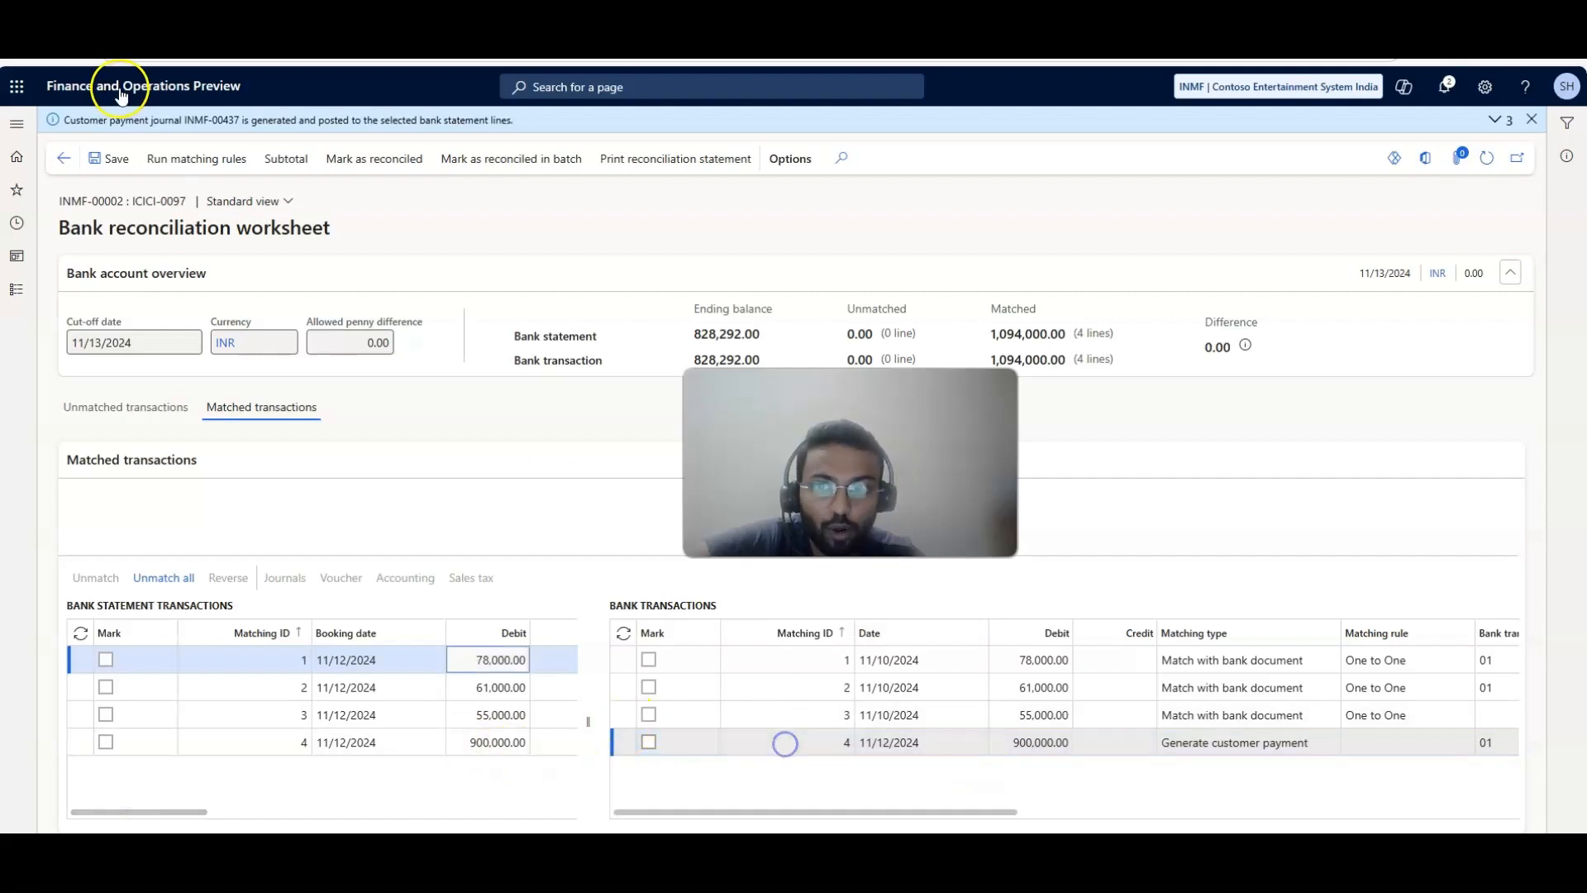
{"action": "left_click", "coordinate": [335, 158]}
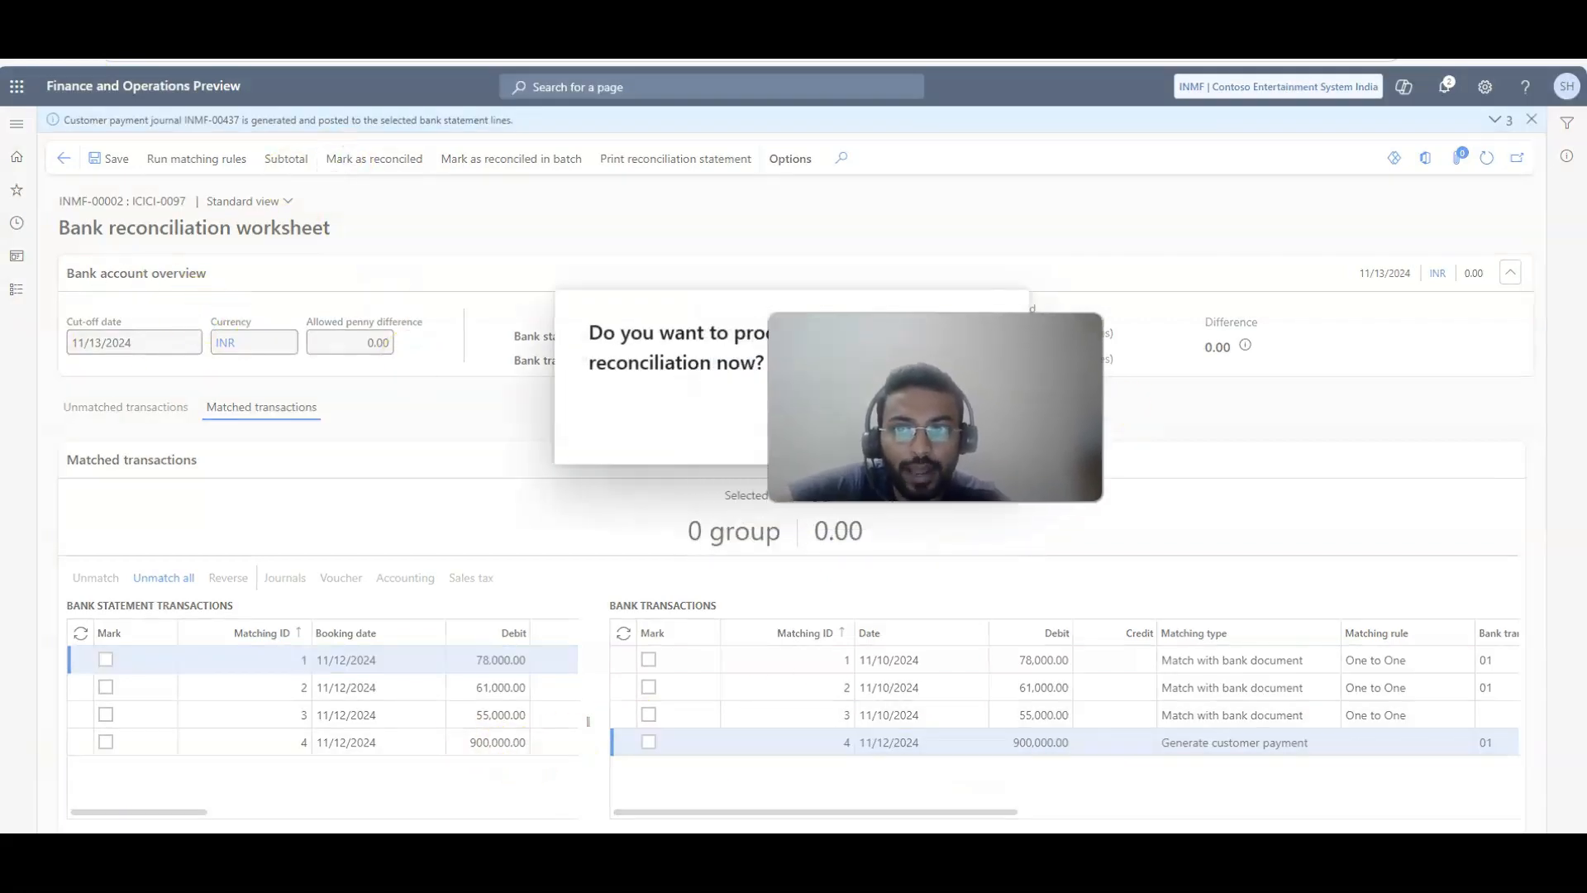
{"action": "left_click", "coordinate": [893, 427]}
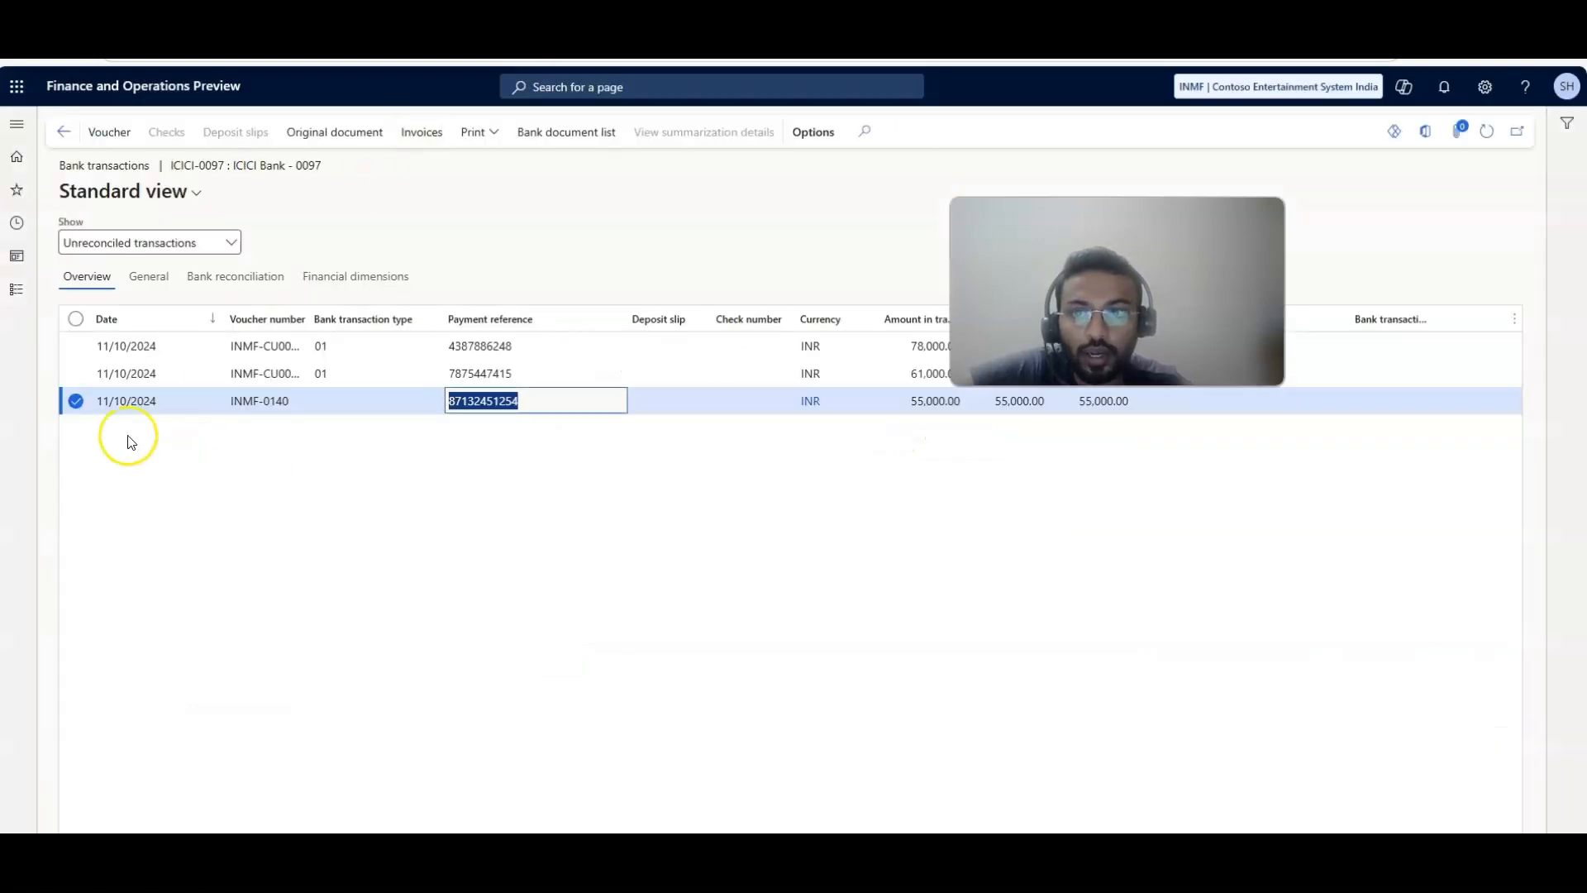
Step: Find the 900,000.00 payment dated 11/12/2024 in the customer transactions of Wingtip Toys India Ltd. and open its details
{"action": "left_click", "coordinate": [16, 288]}
{"action": "left_click", "coordinate": [104, 357]}
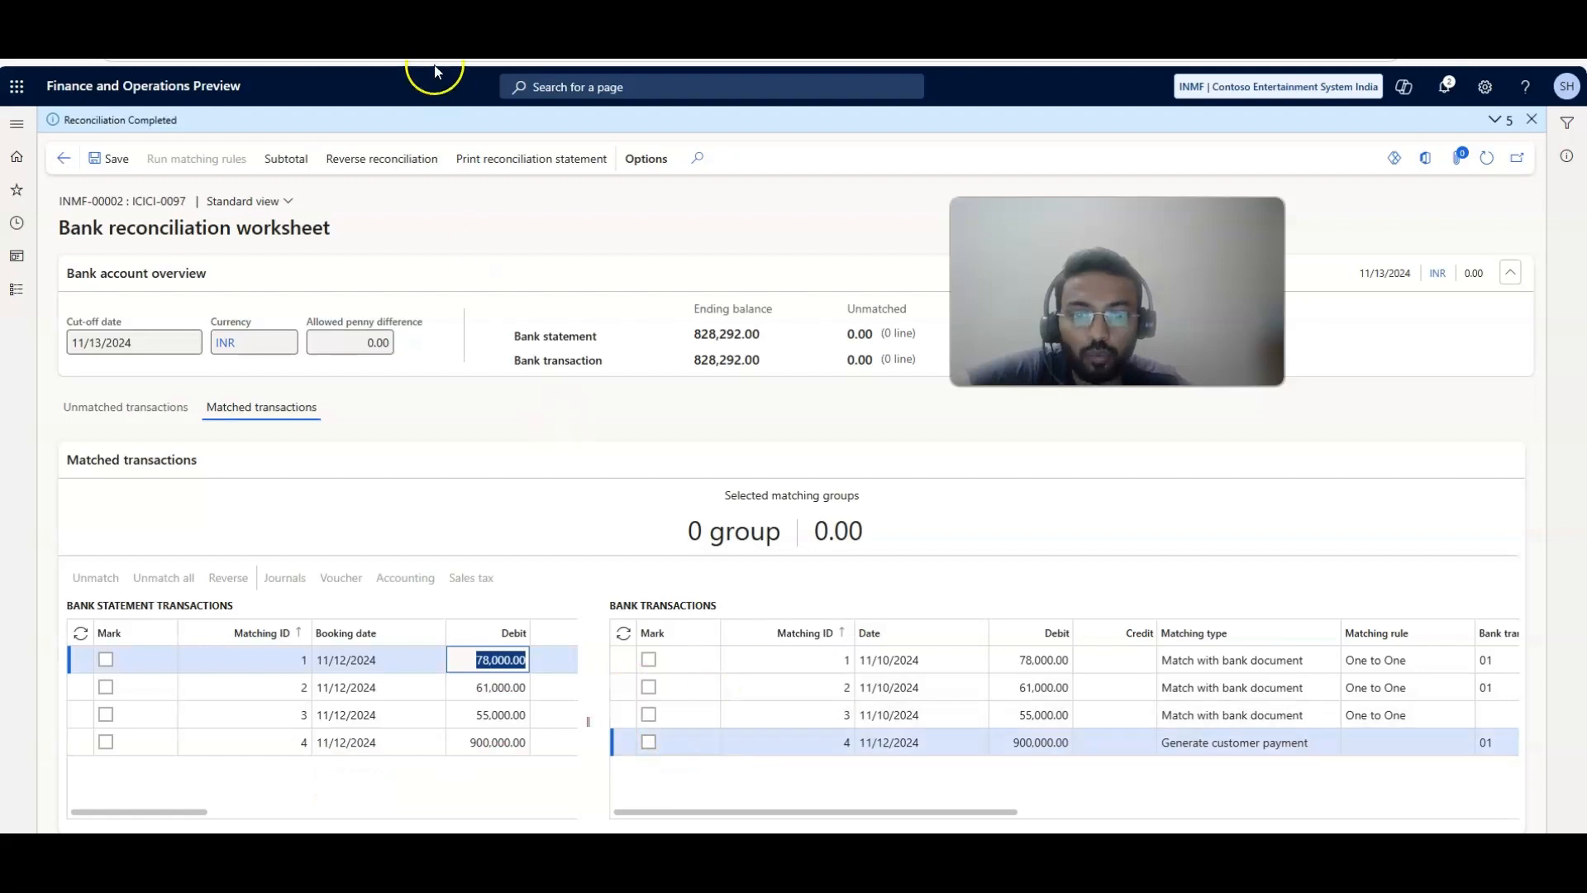
{"action": "left_click", "coordinate": [434, 25]}
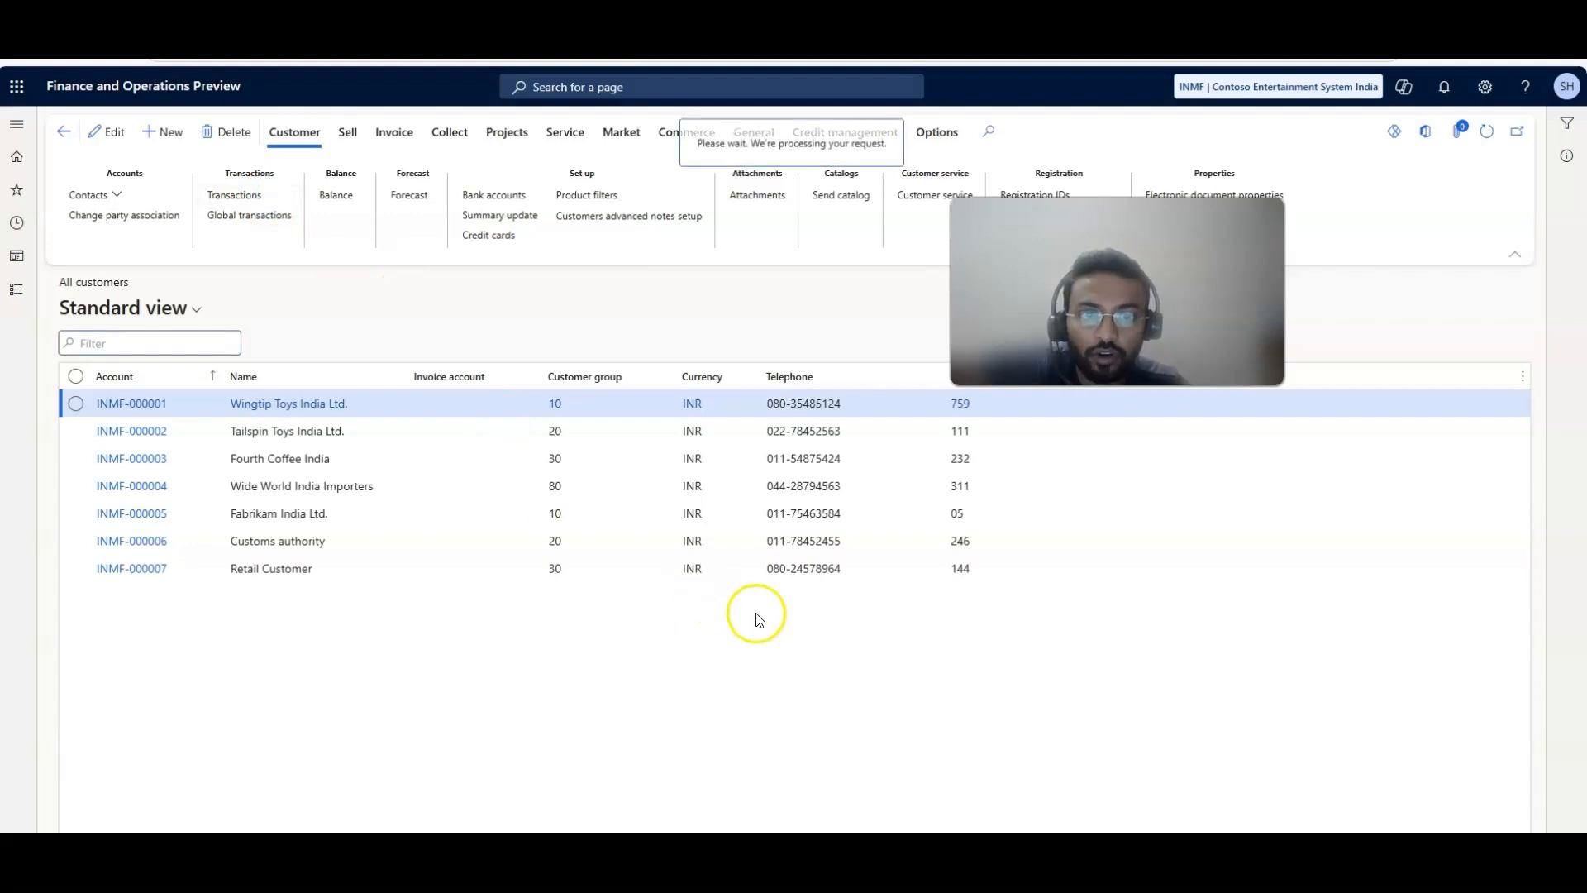
{"action": "scroll", "coordinate": [732, 808], "scroll_direction": "down", "scroll_amount": 2}
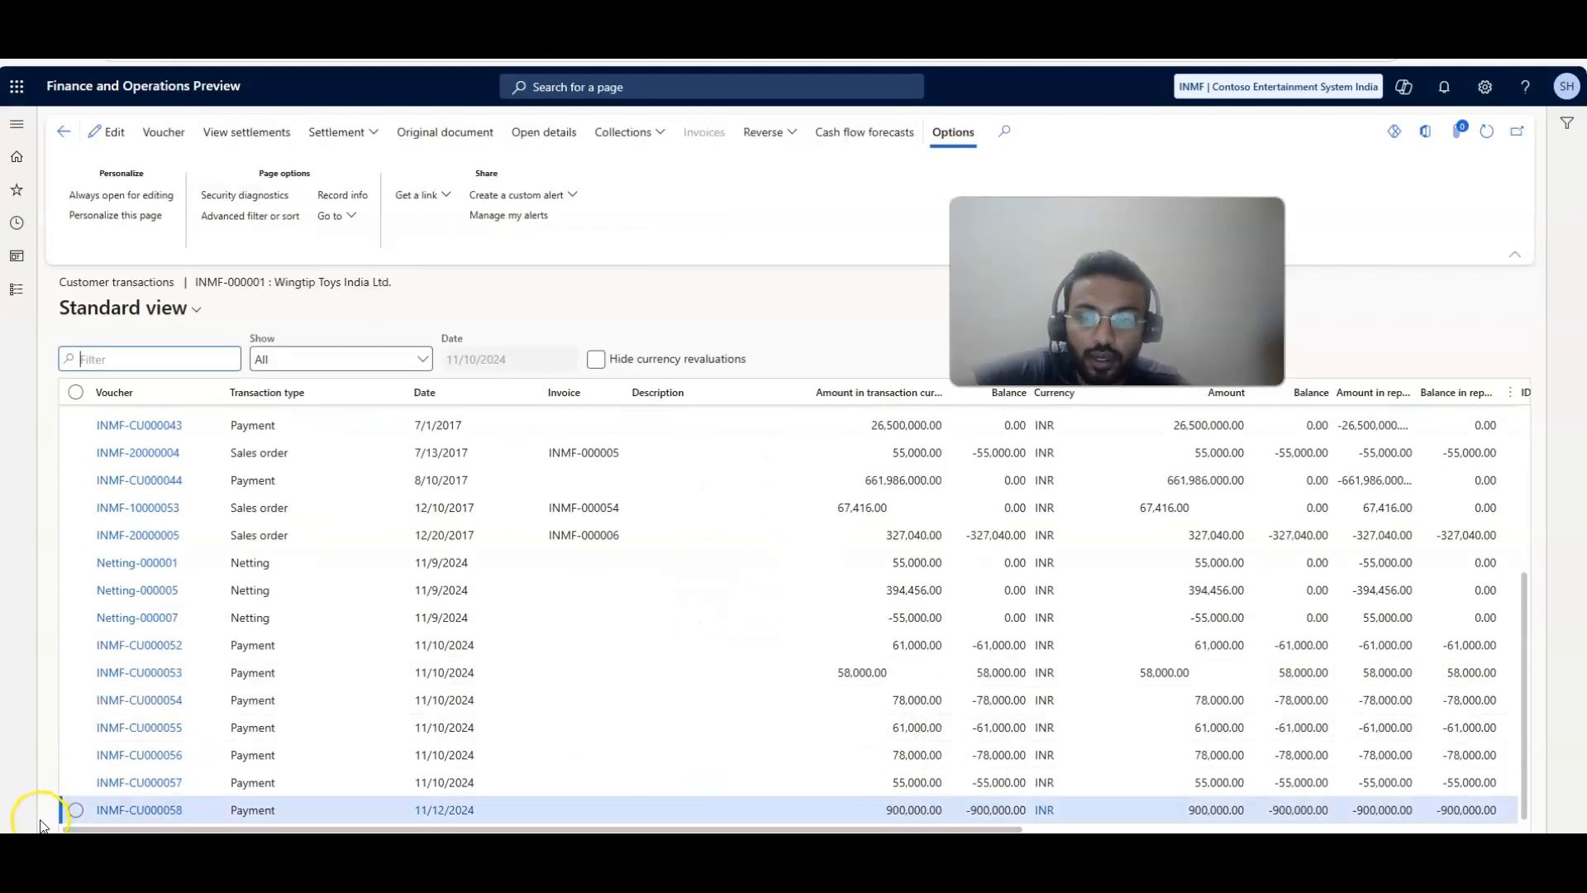
{"action": "left_click", "coordinate": [1025, 809]}
{"action": "double_click", "coordinate": [1025, 809]}
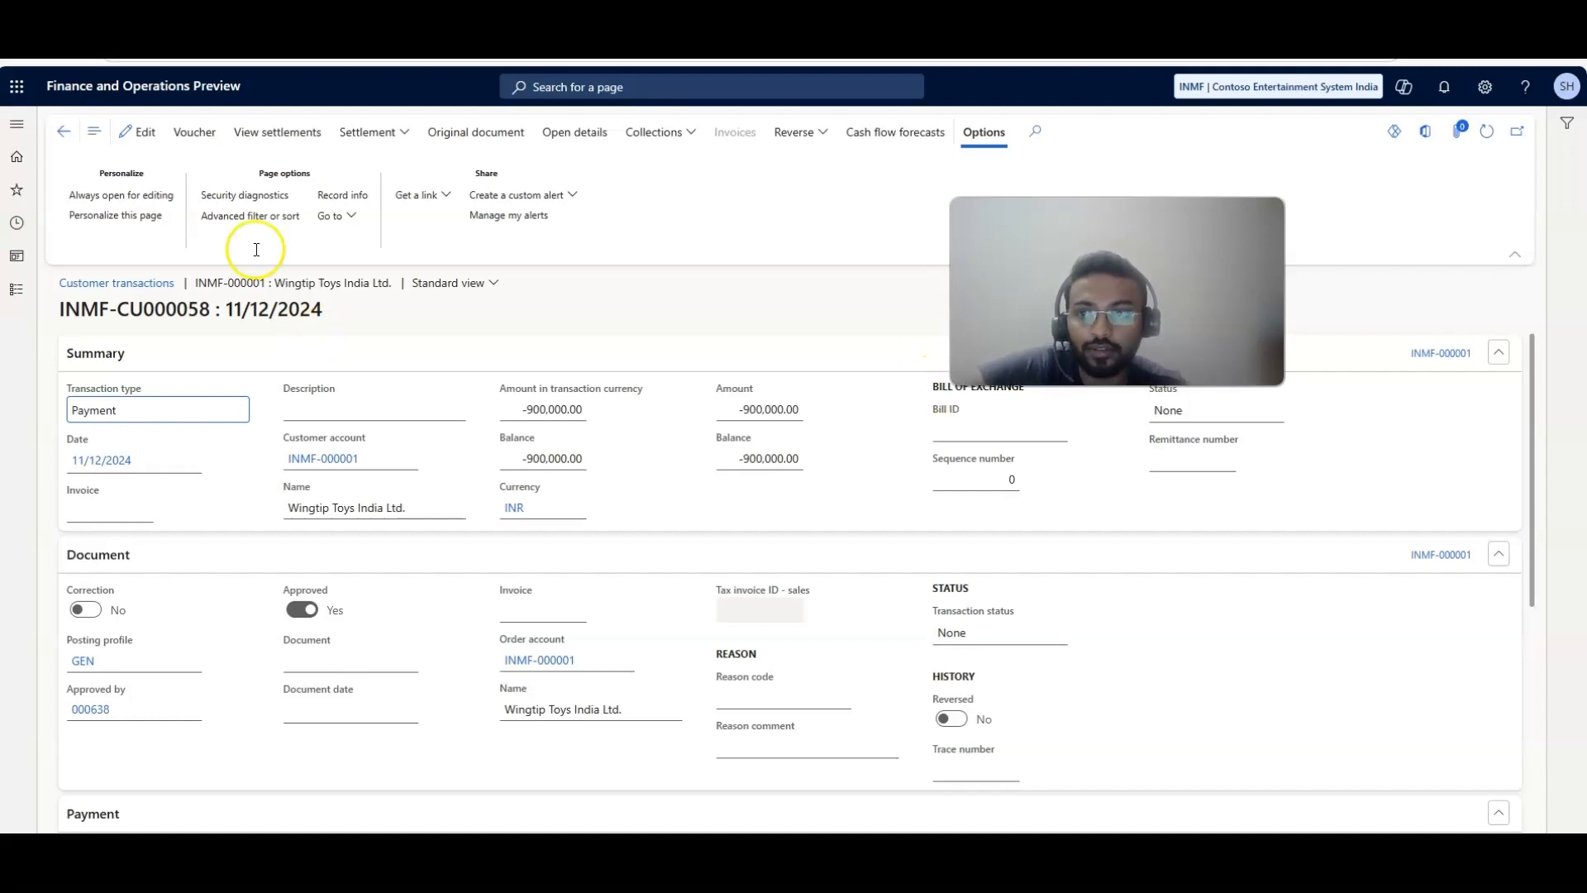
Step: Trace the customer payment to its original journal and examine the journal line's offset account, method of payment and payment reference
{"action": "left_click", "coordinate": [477, 131]}
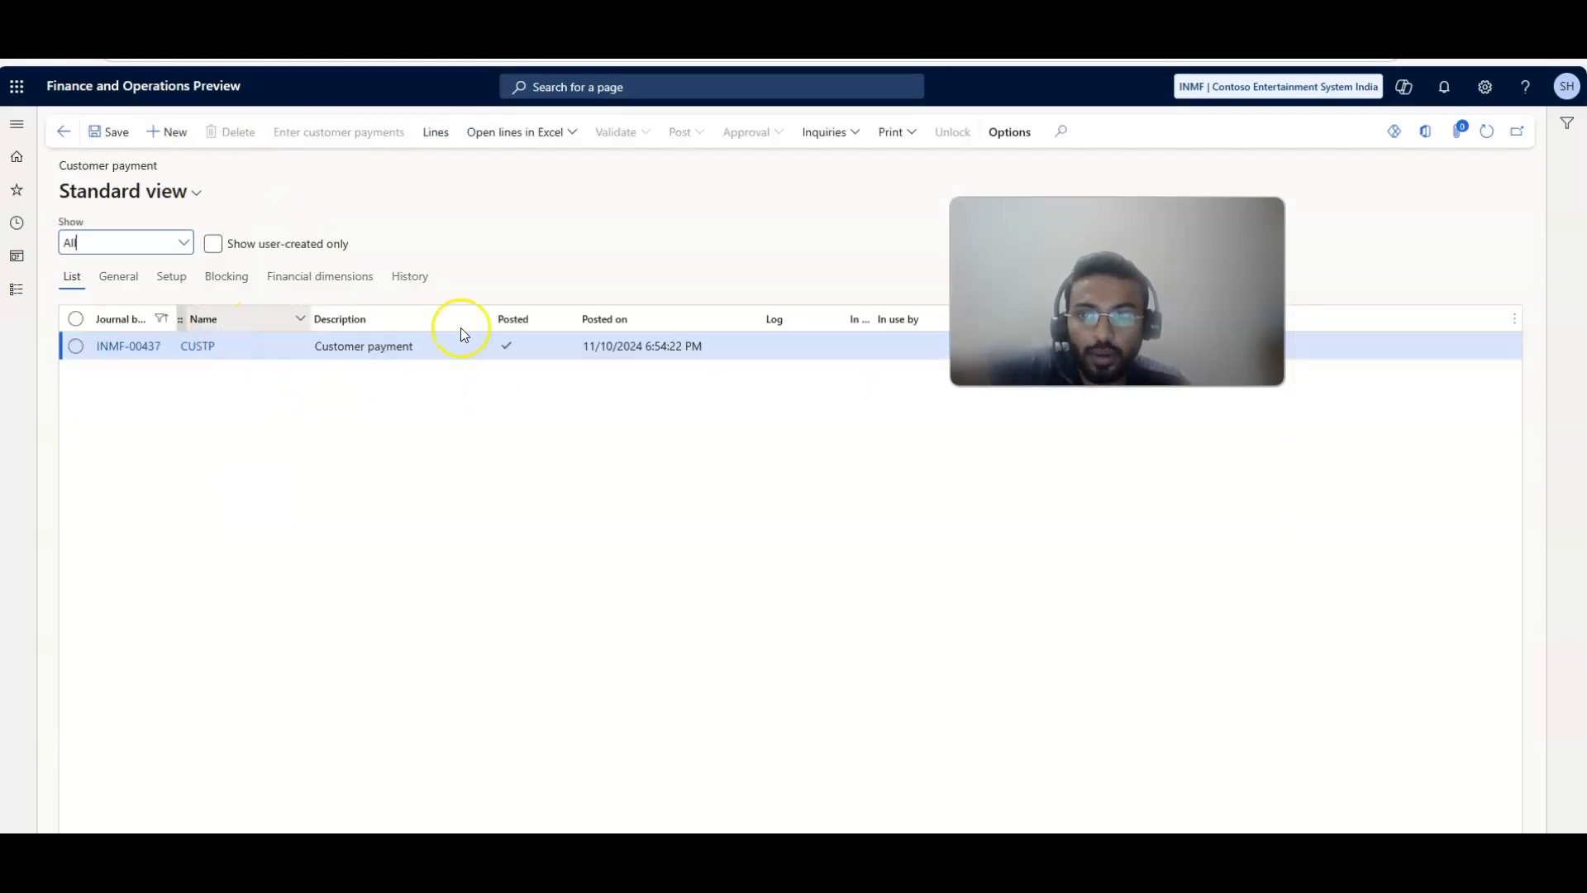
{"action": "left_click", "coordinate": [128, 347]}
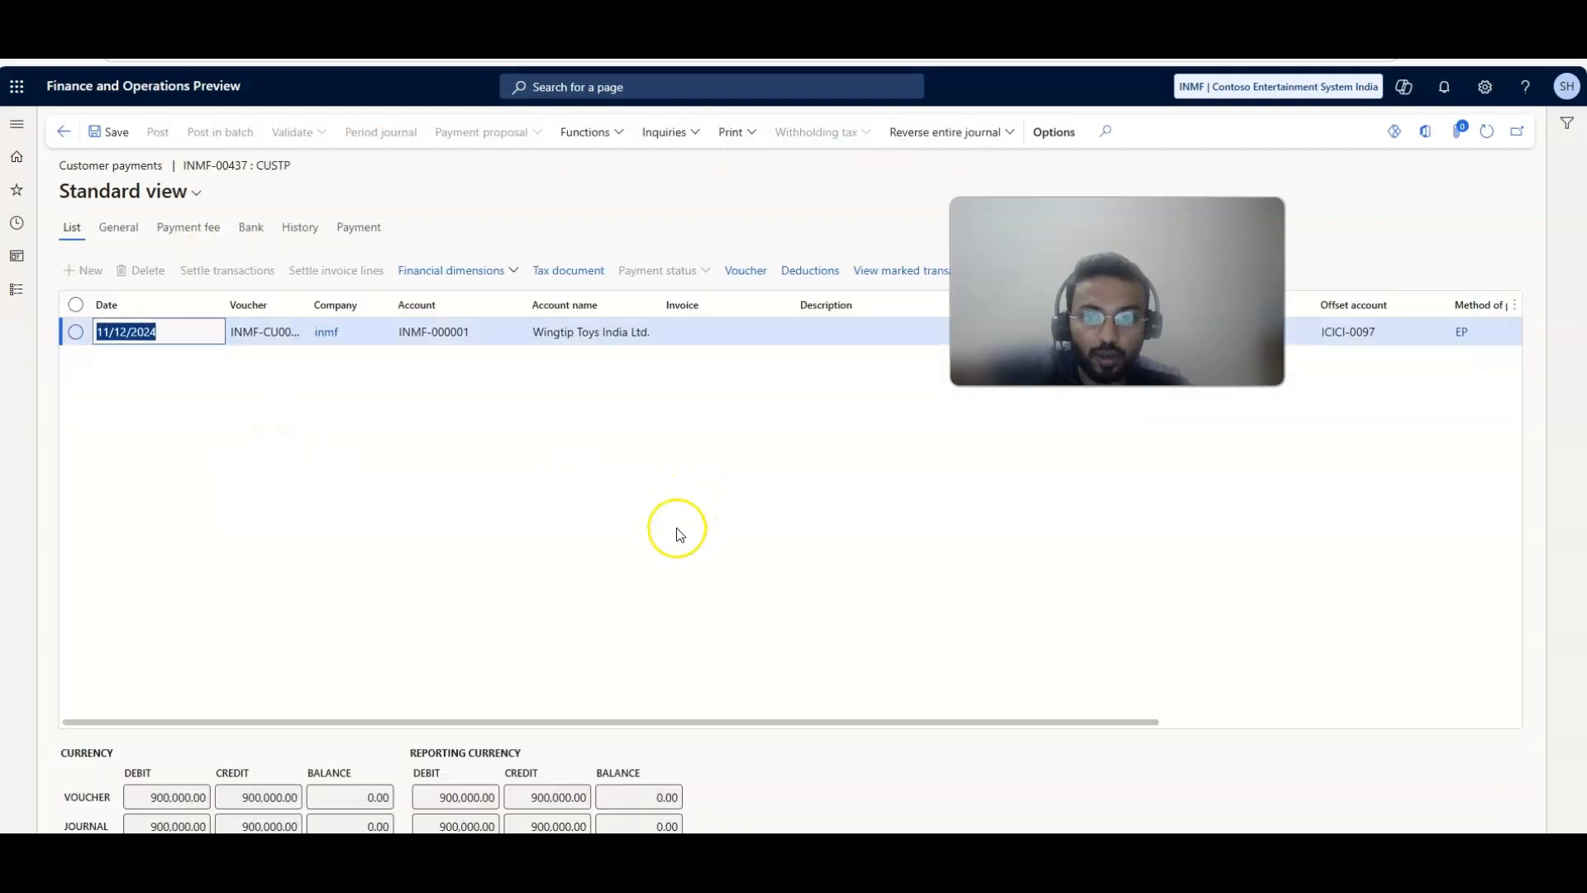
{"action": "left_click_drag", "start_coordinate": [687, 721], "coordinate": [1317, 723]}
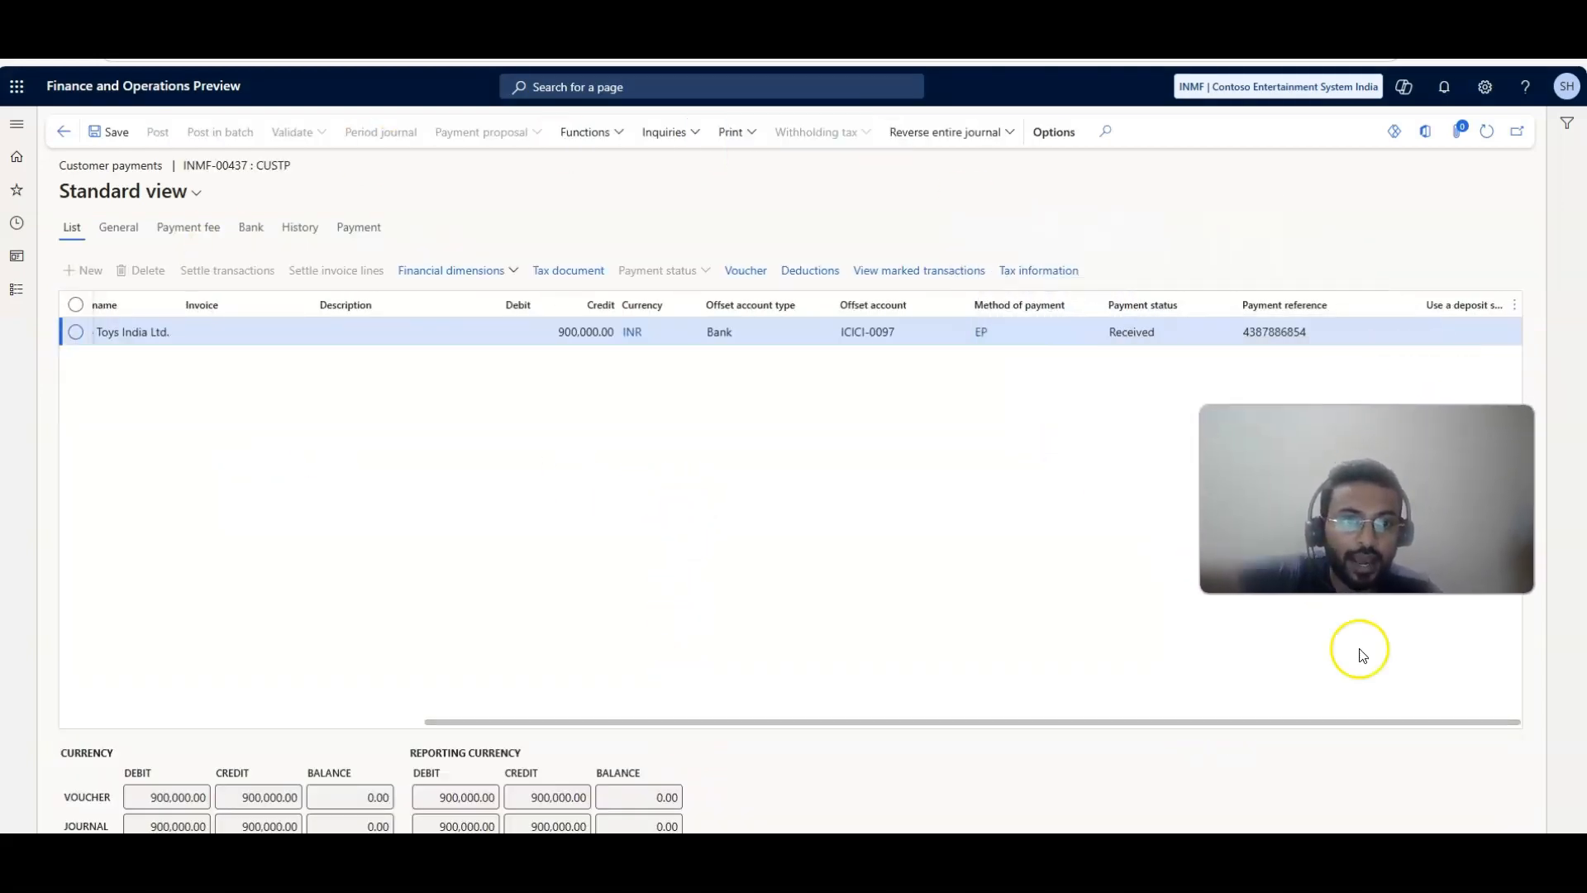
{"action": "left_click_drag", "start_coordinate": [1320, 718], "coordinate": [1492, 702]}
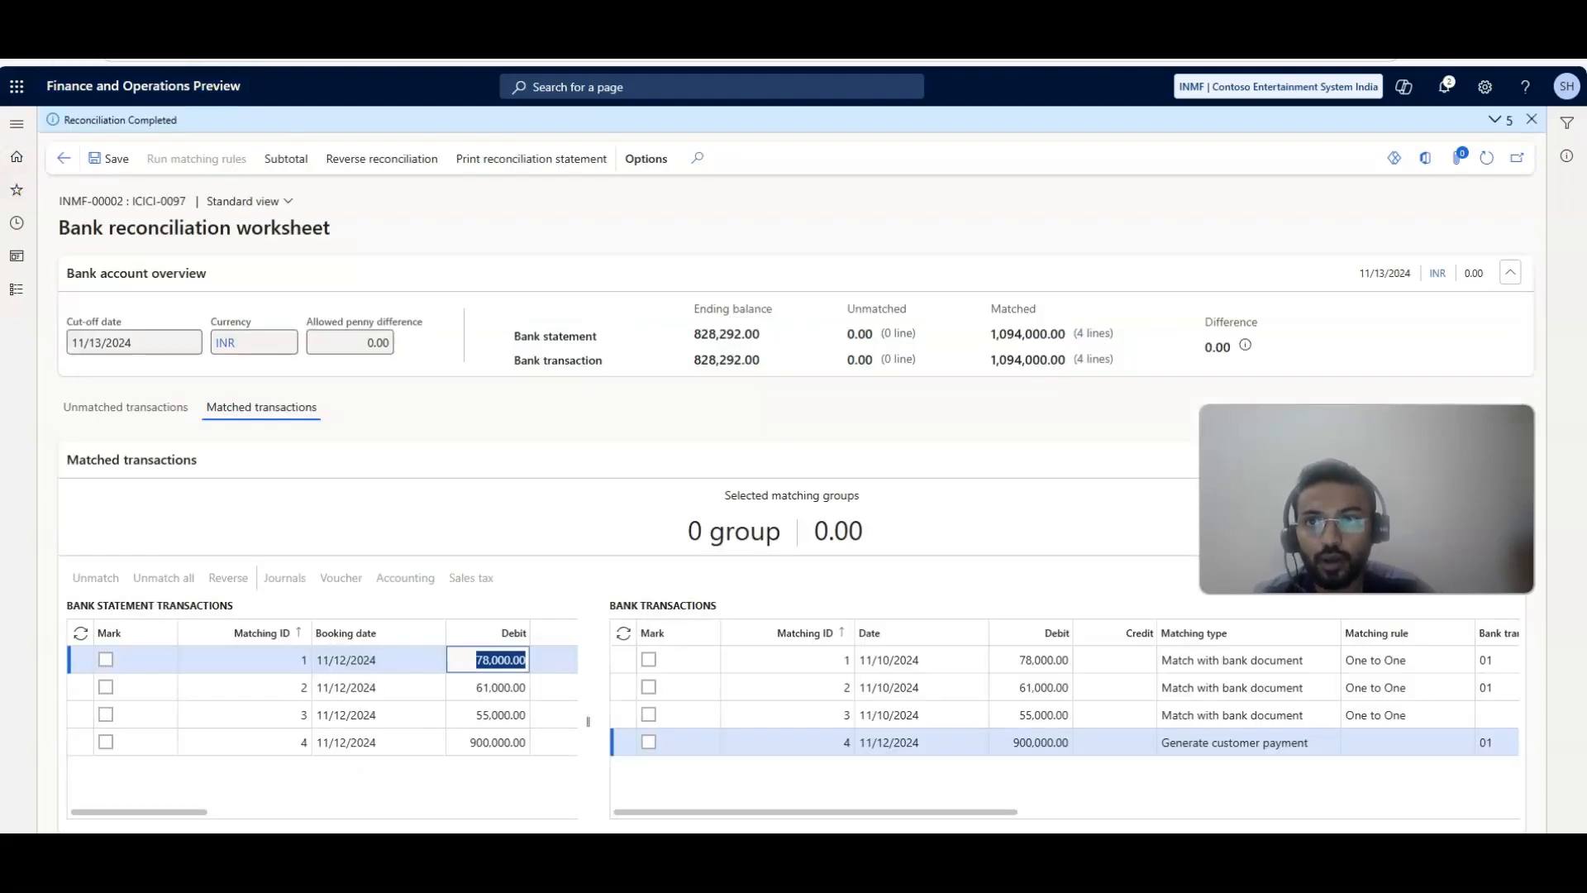
Step: Return to the bank reconciliation worksheet and check the status and statement ID of the matched bank statement transactions
{"action": "left_click_drag", "start_coordinate": [120, 812], "coordinate": [1219, 811]}
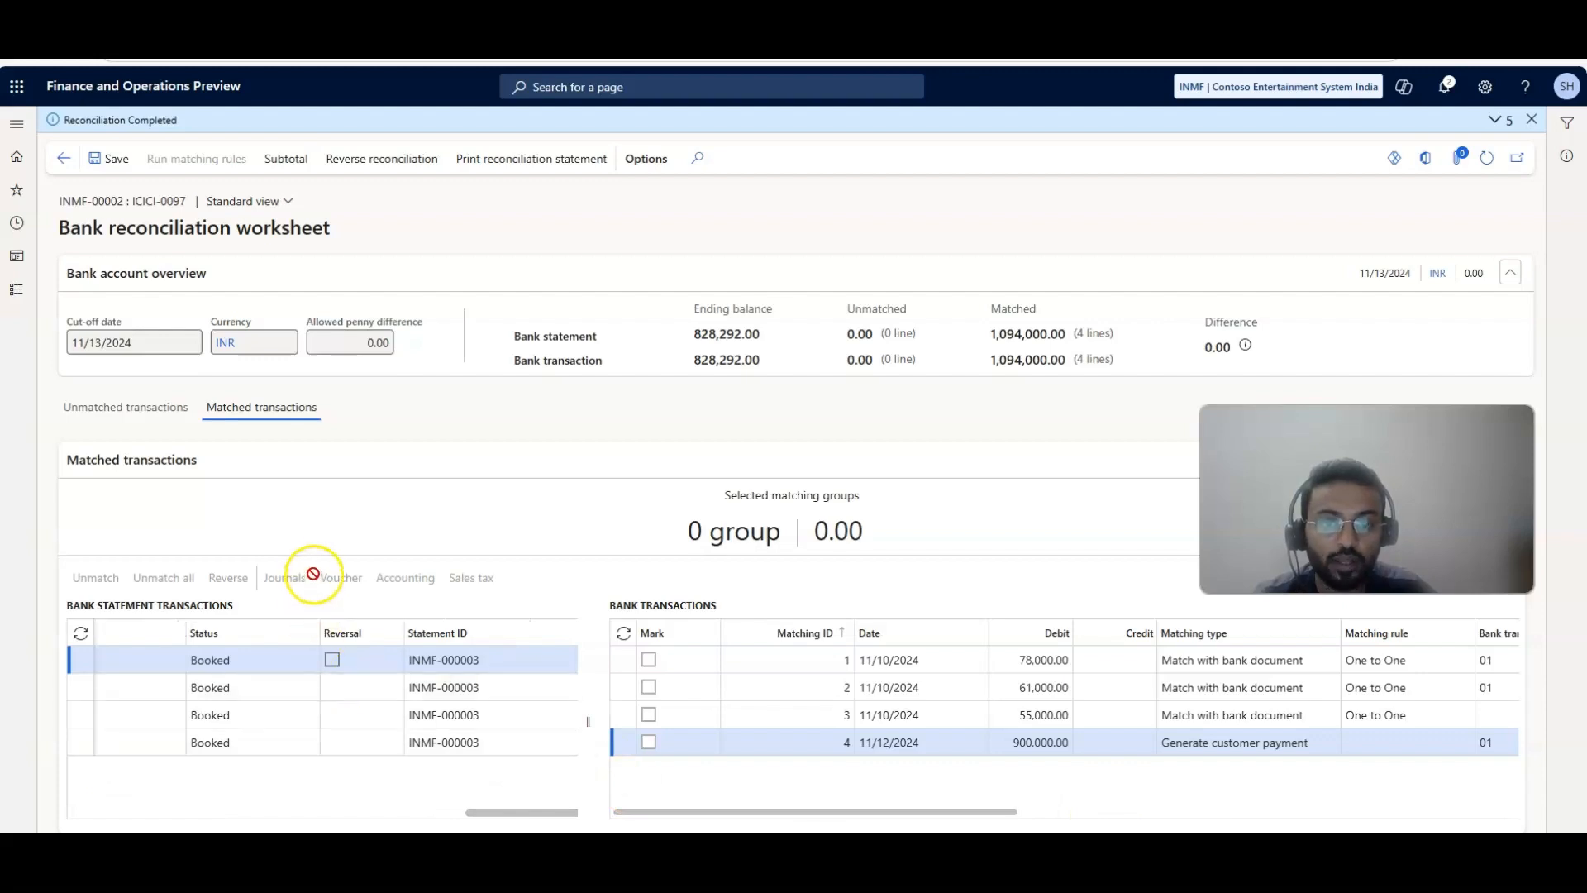